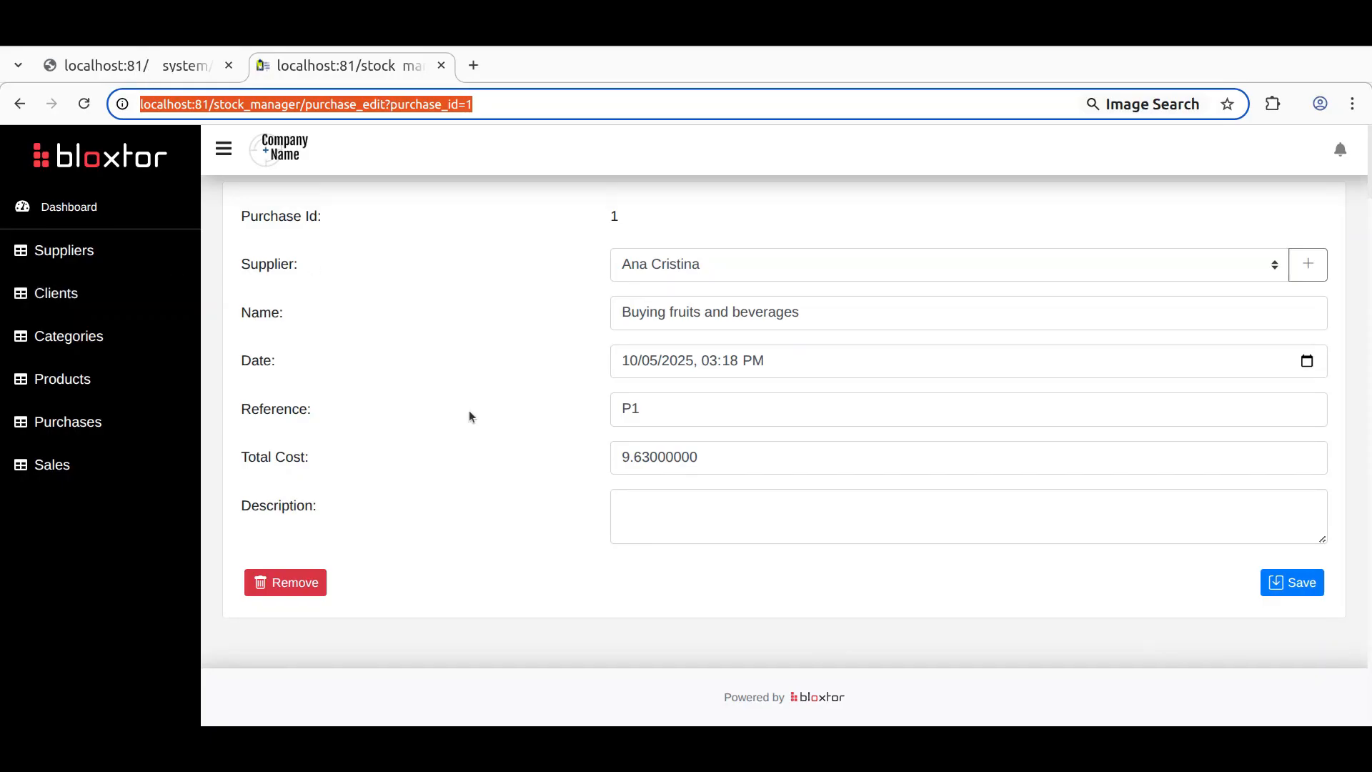
Step: Switch to the visual page editor and insert a Bootstrap 8, 4 grid row below the purchase form
key("ctrl+Page_Up")
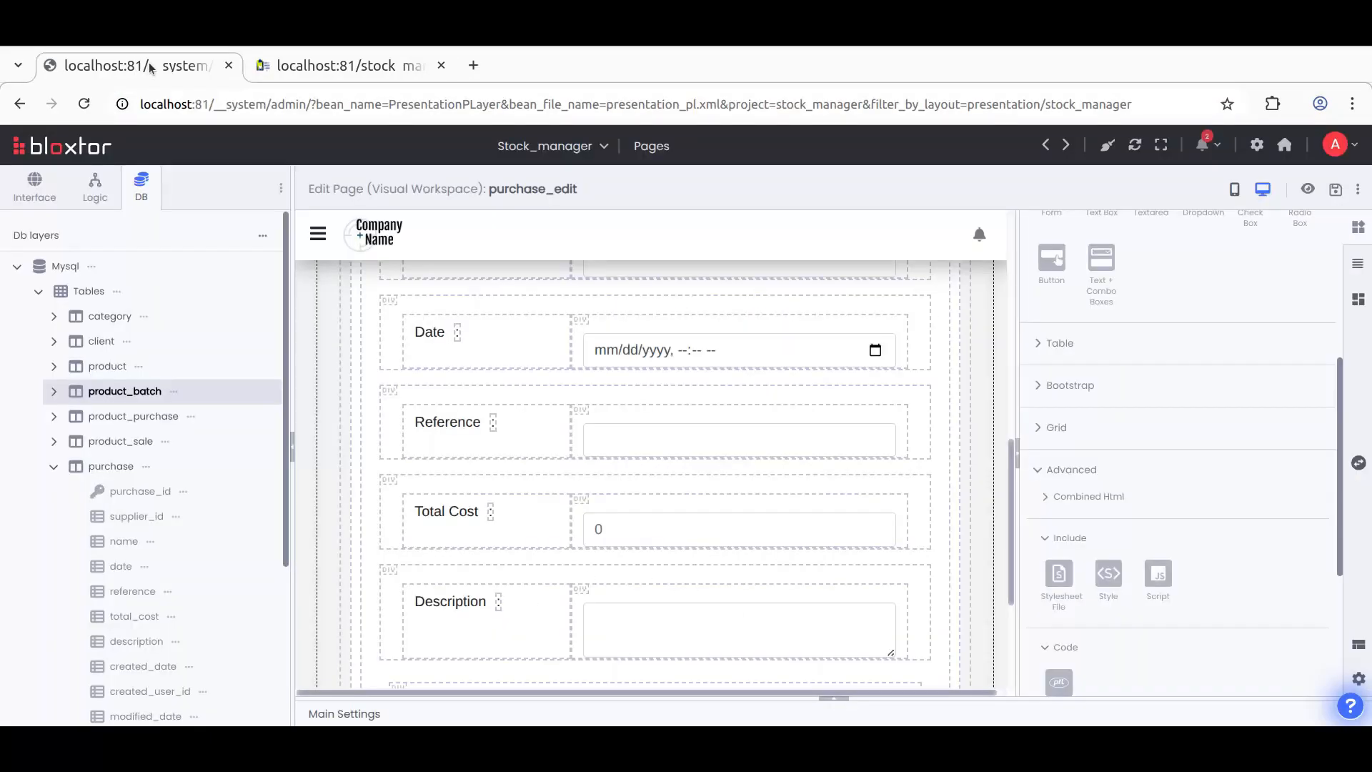
scroll(779, 397, "down", 1)
scroll(778, 397, "down", 2)
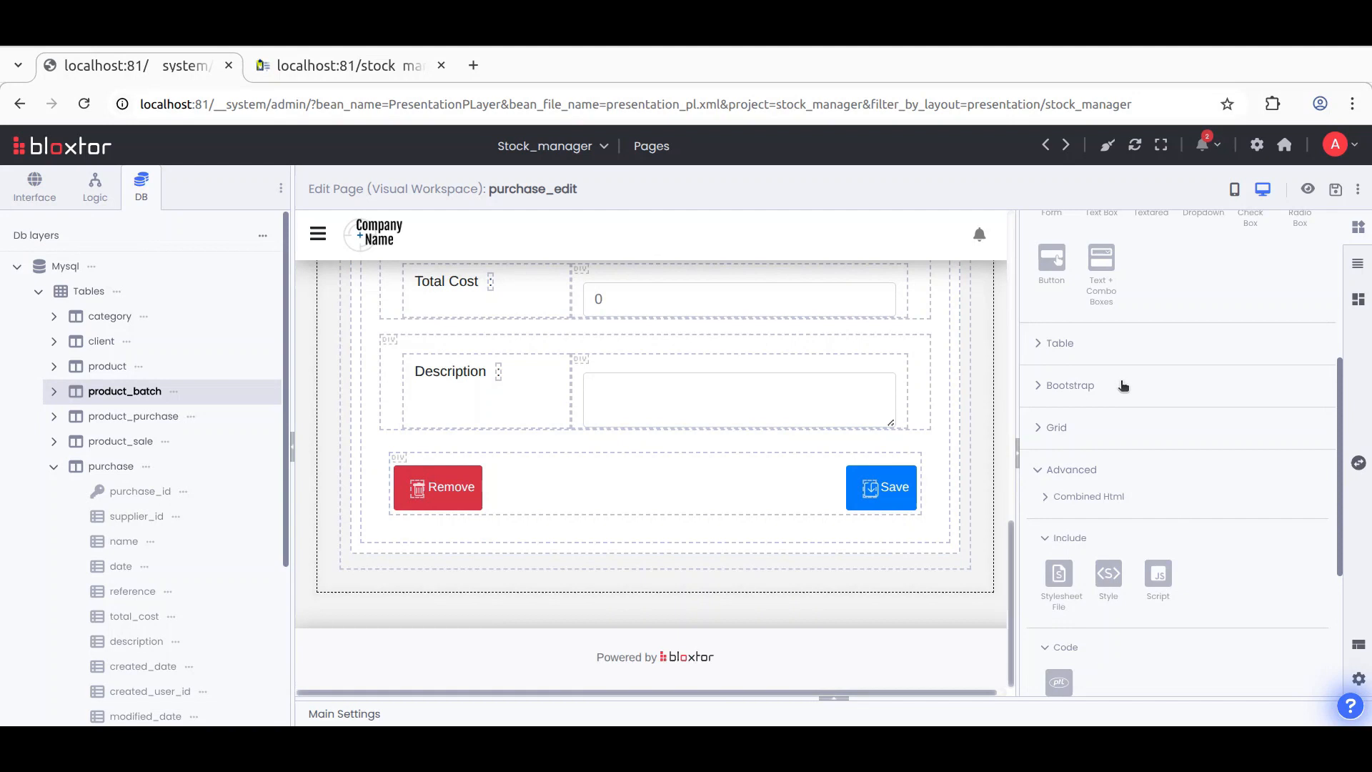
scroll(1248, 397, "up", 4)
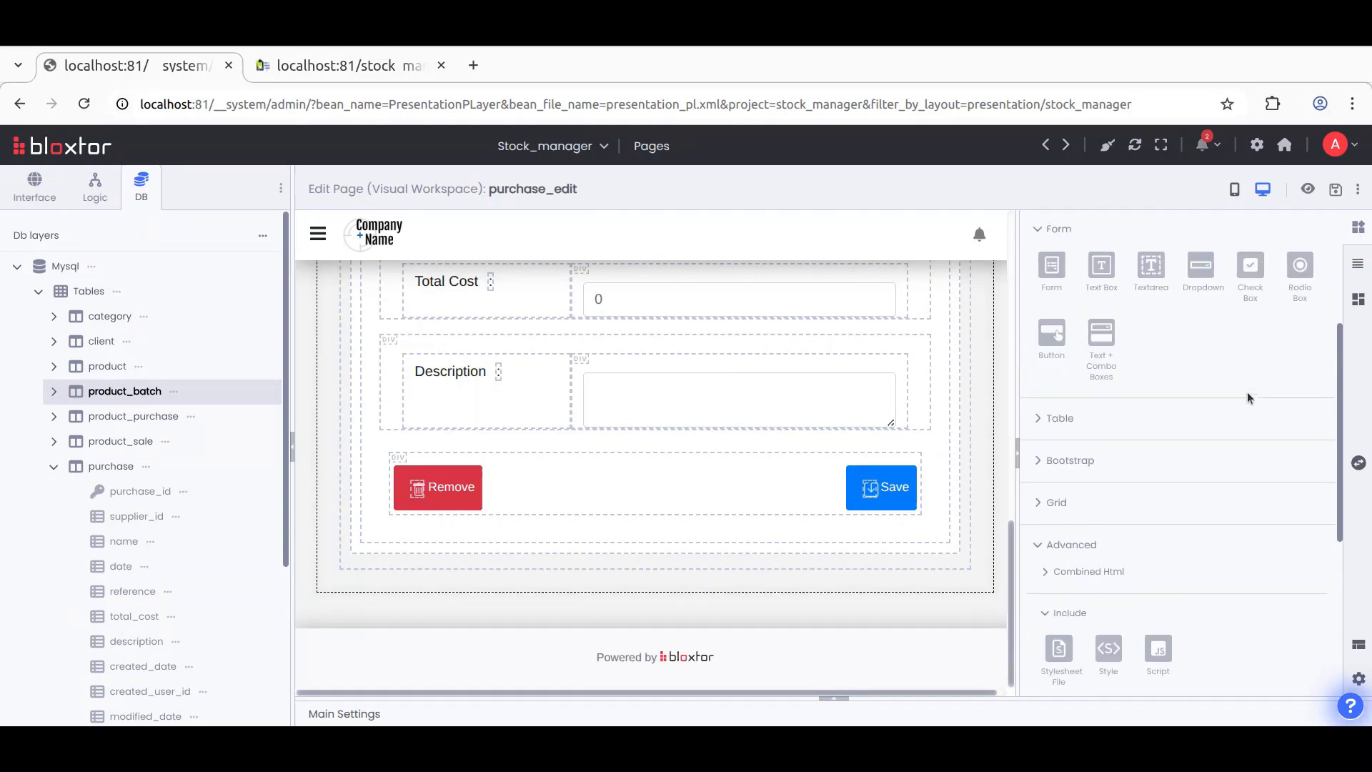
scroll(1248, 397, "down", 4)
scroll(1252, 397, "down", 1)
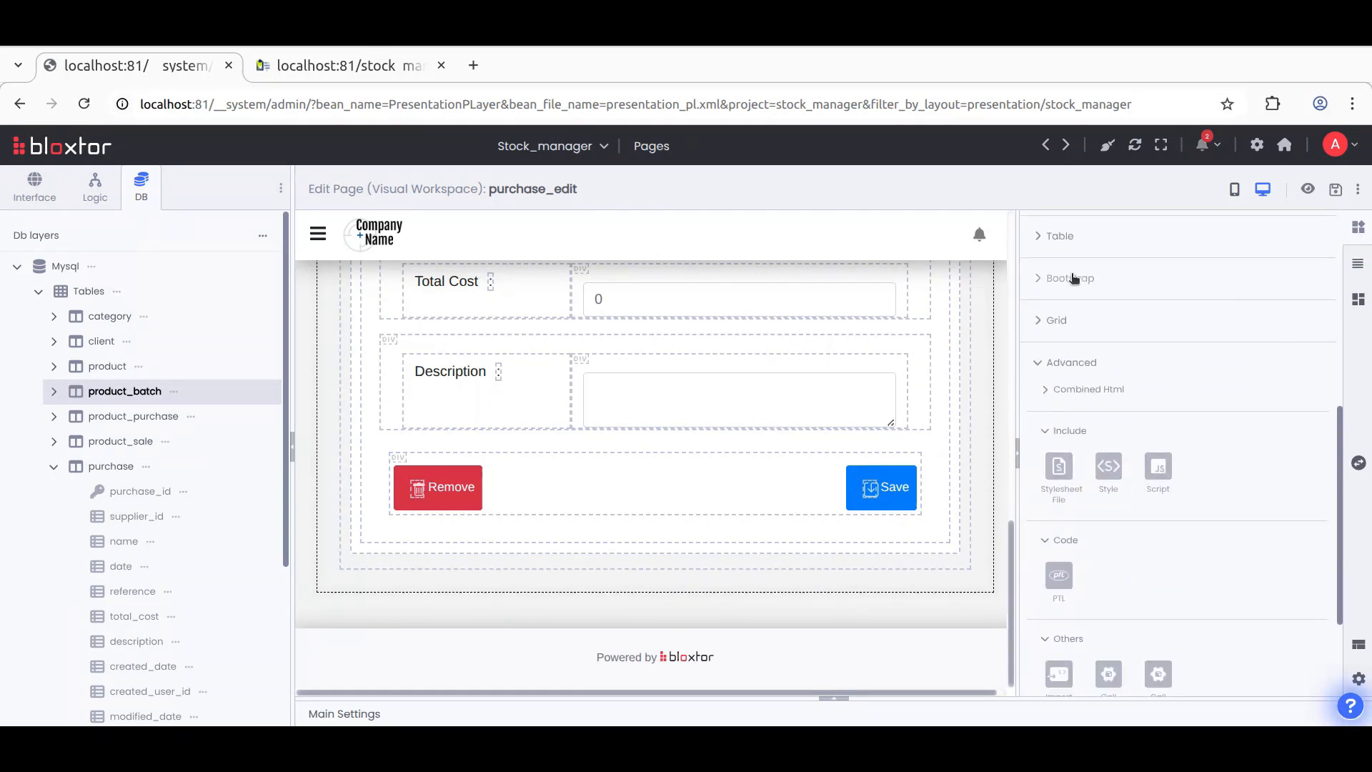
left_click(1072, 278)
left_click(1058, 305)
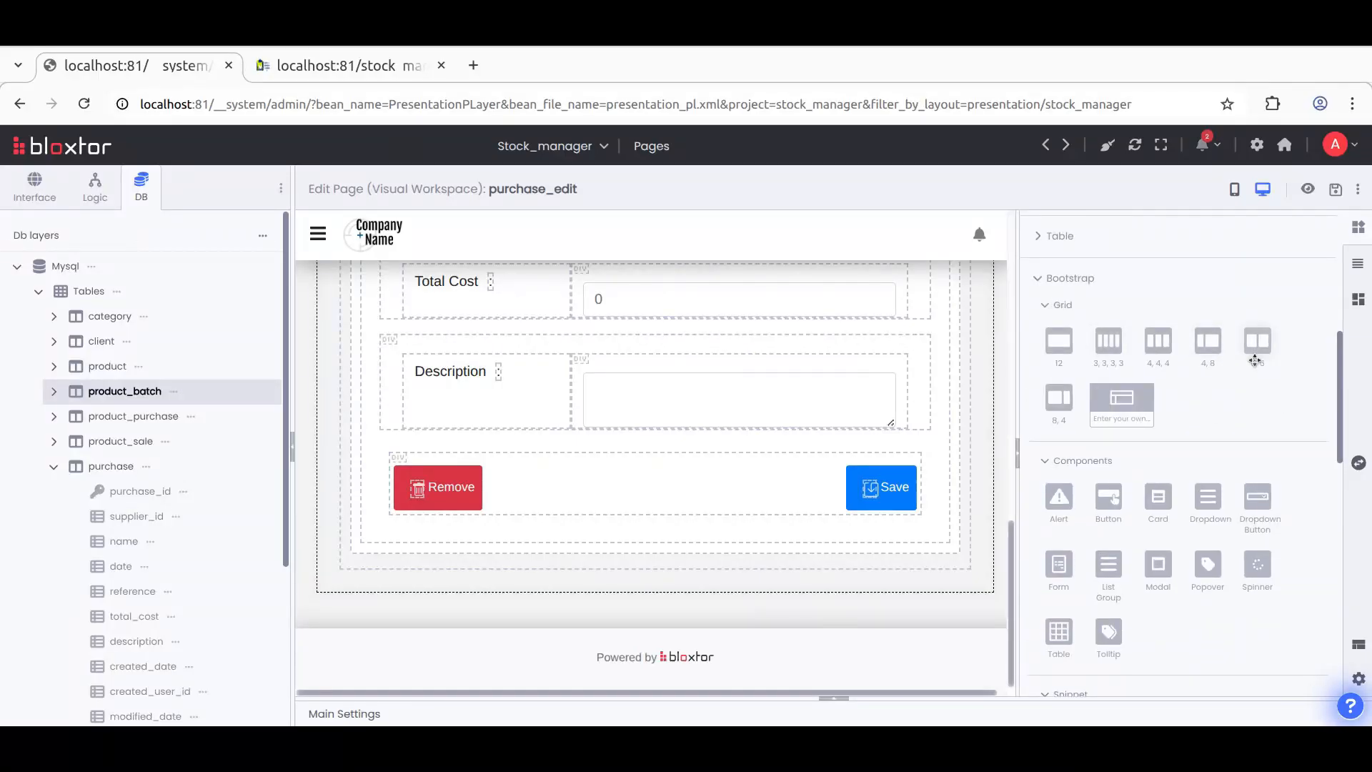
left_click_drag(1059, 398, 665, 590)
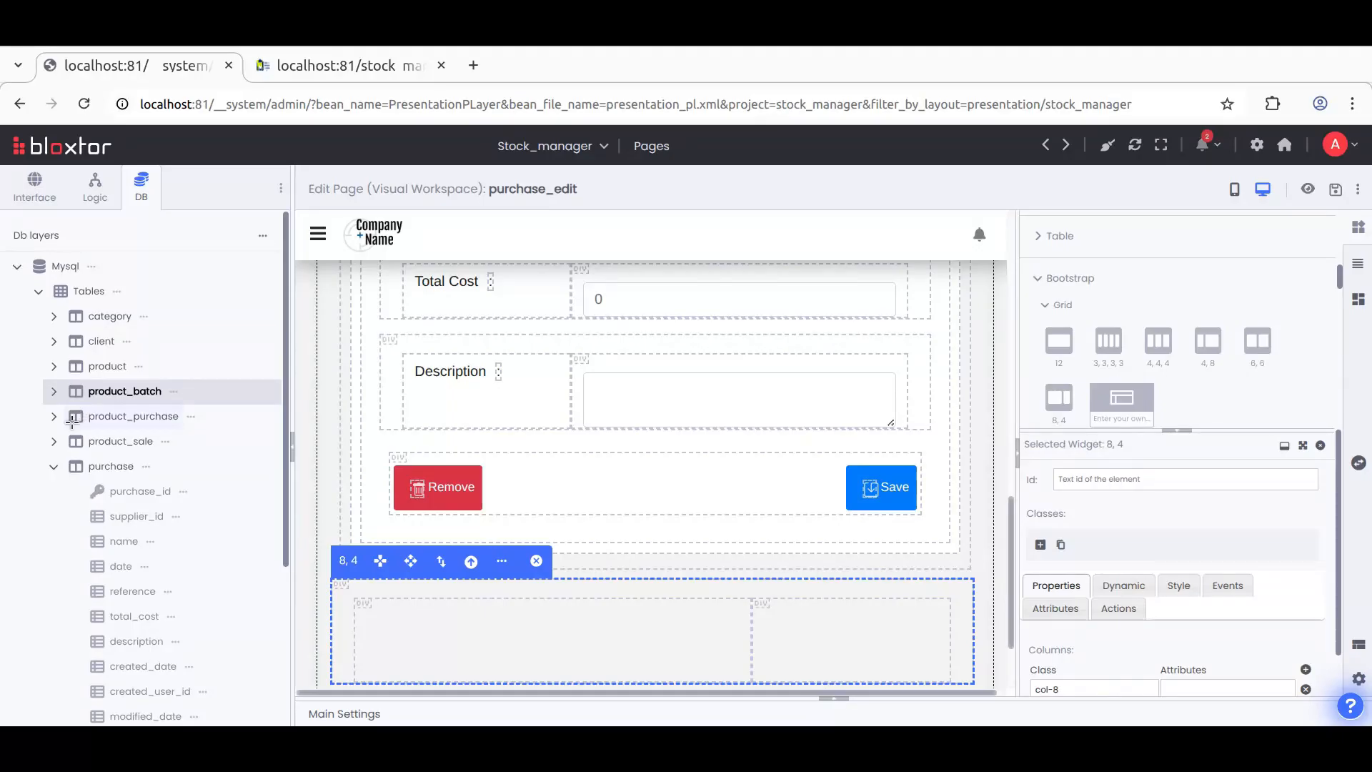
Step: Add the product_purchase table to the wide grid column as a List of type Table with the View action, keeping the default table alias
left_click_drag(77, 420, 469, 638)
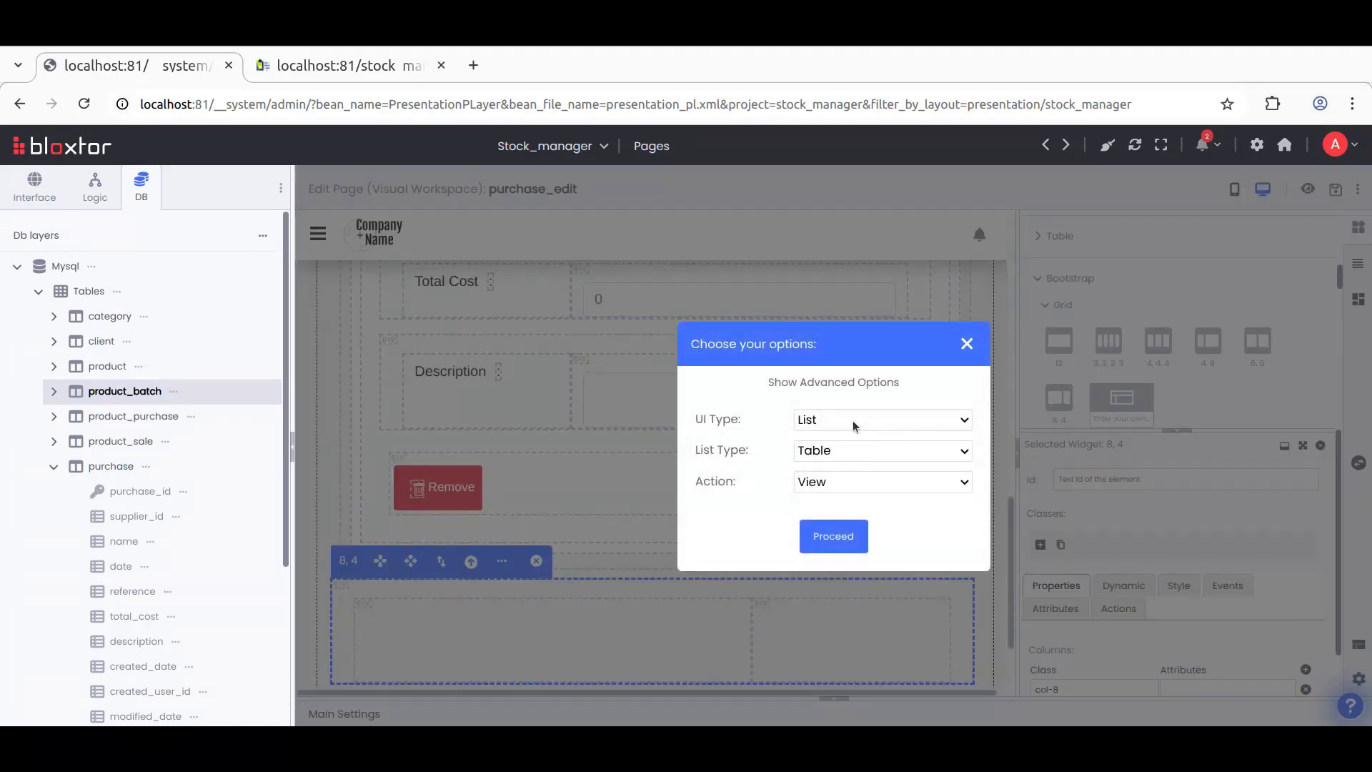
left_click(835, 483)
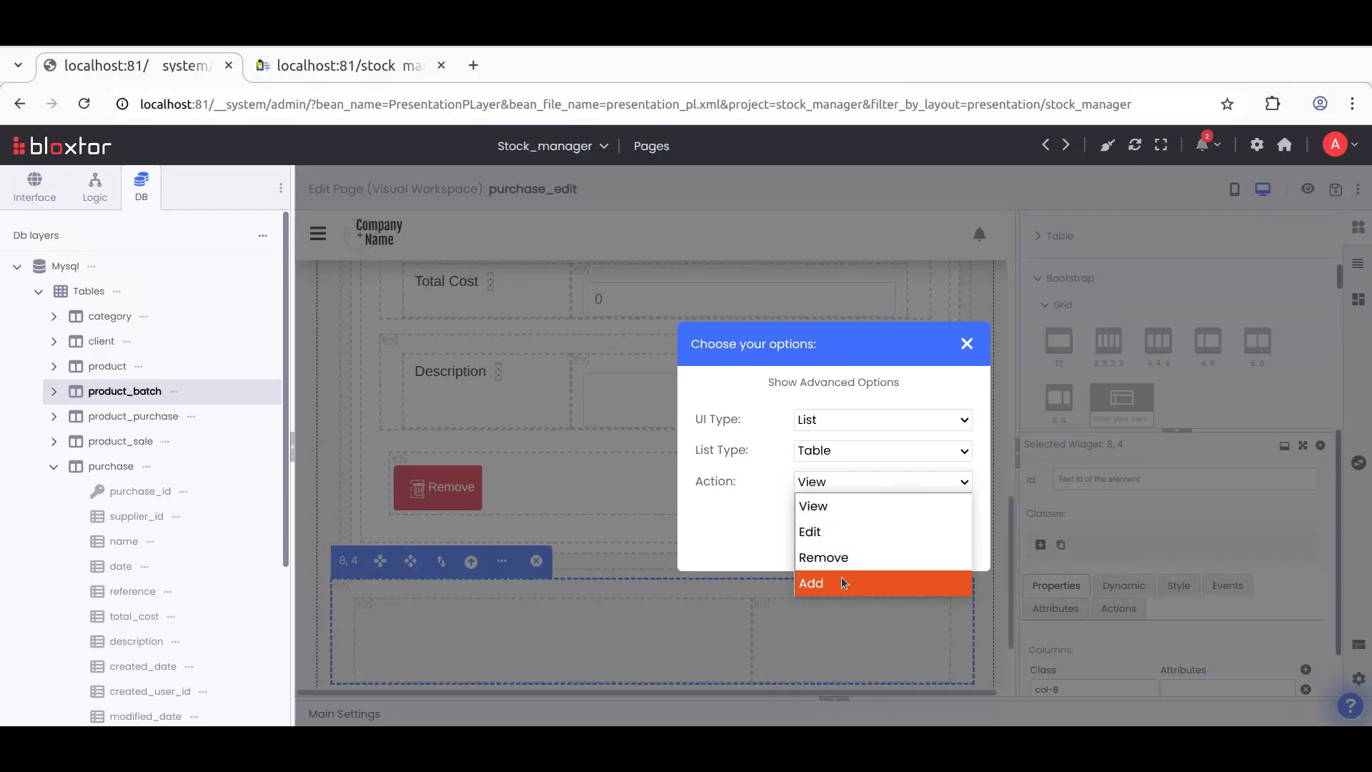
left_click(824, 509)
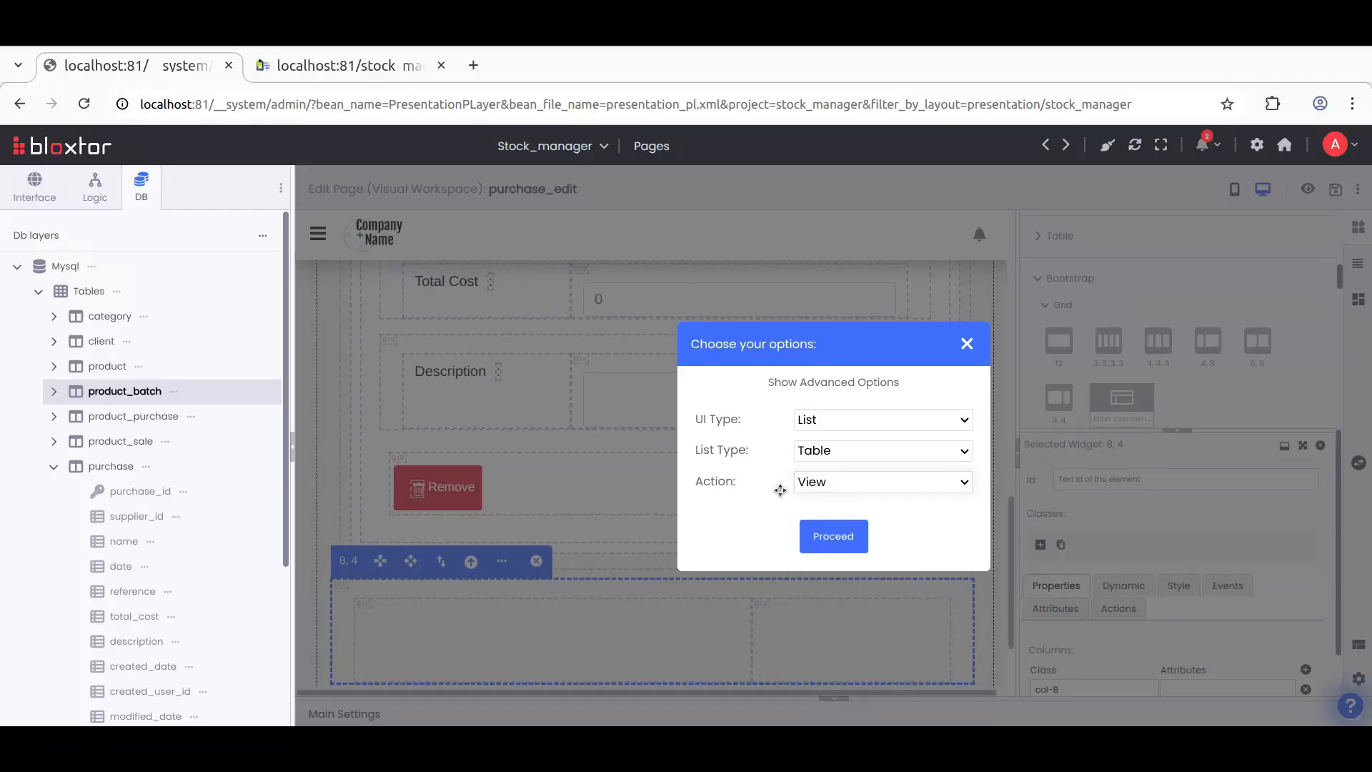
left_click(838, 484)
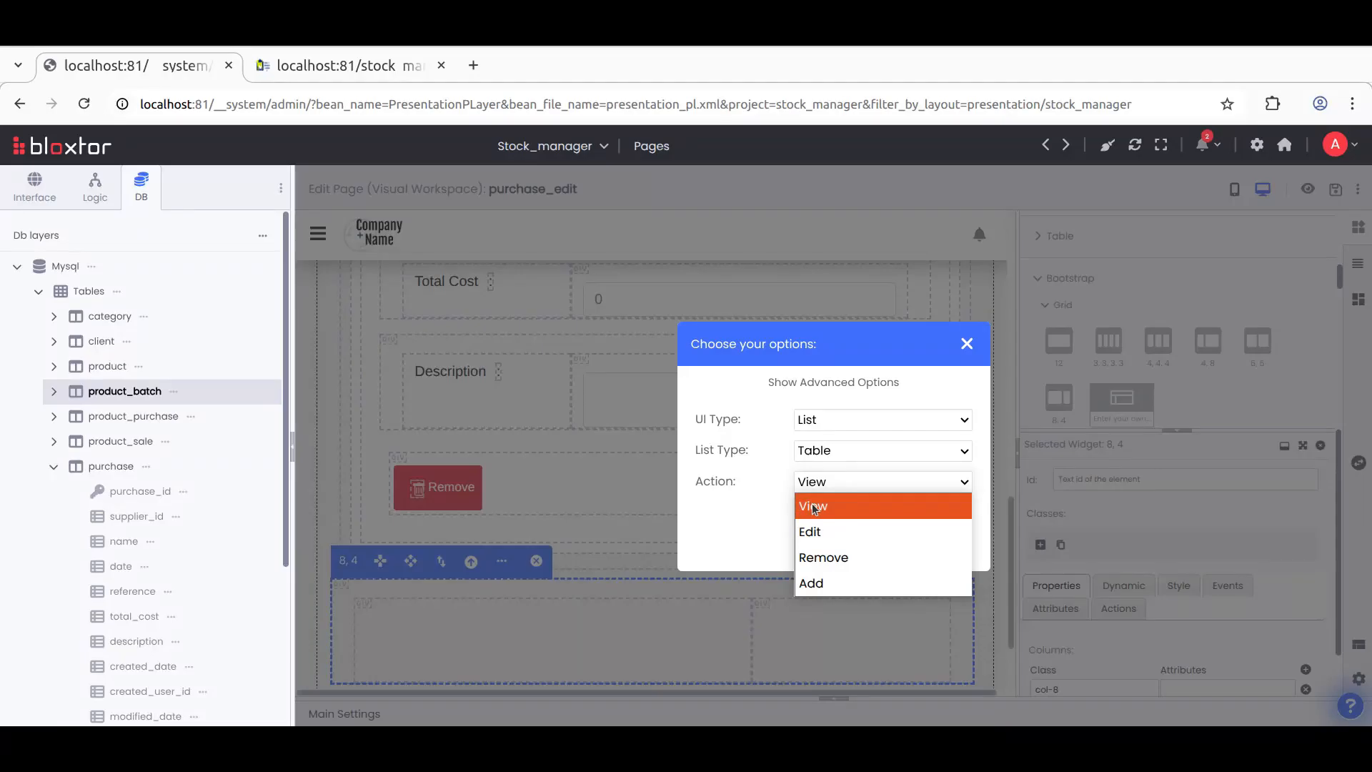
left_click(827, 505)
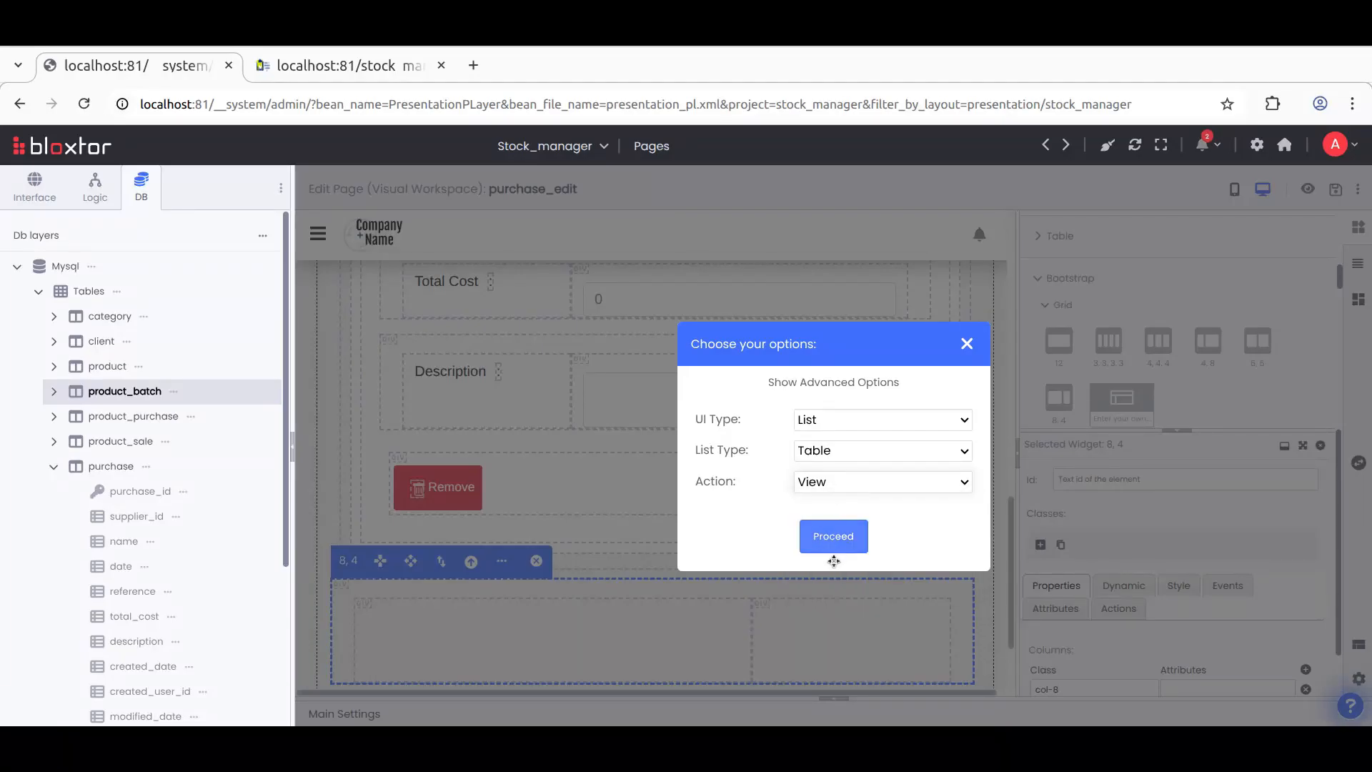
left_click(835, 537)
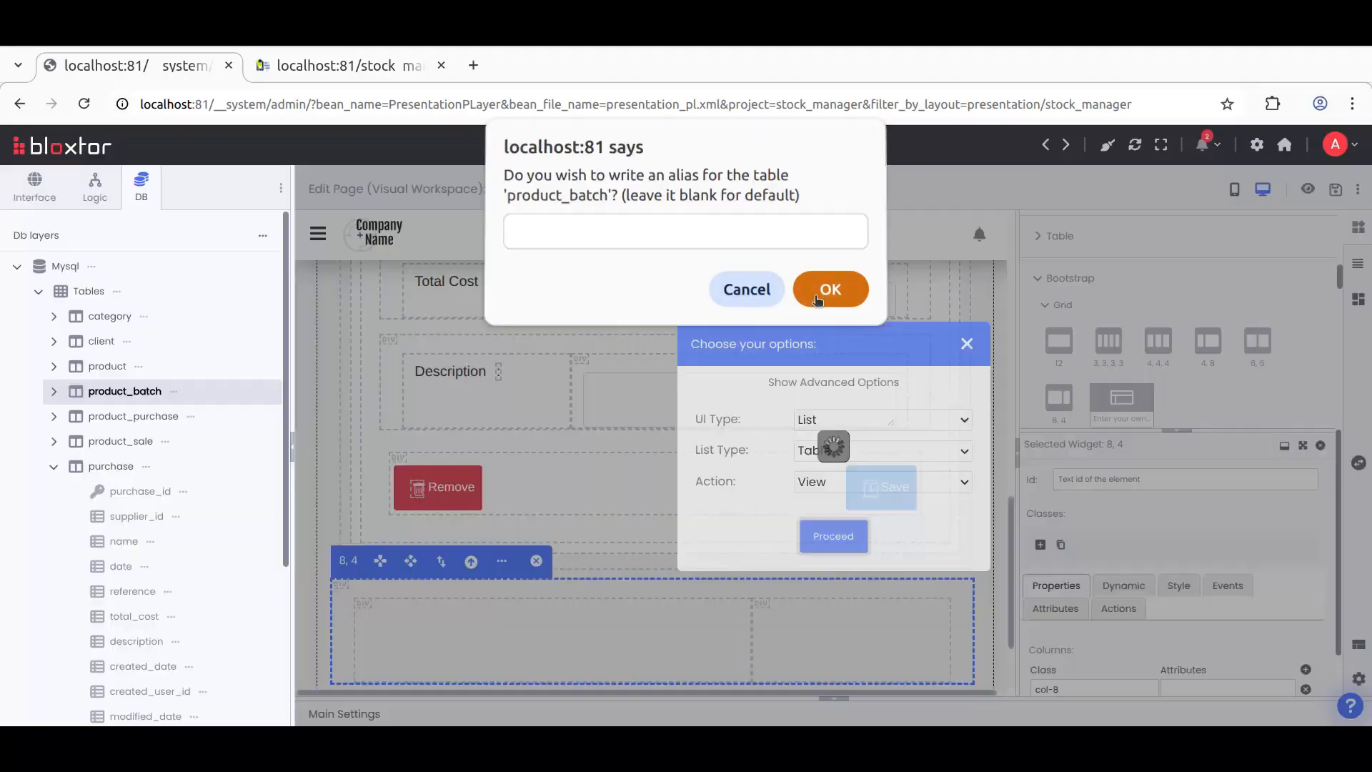
left_click(831, 285)
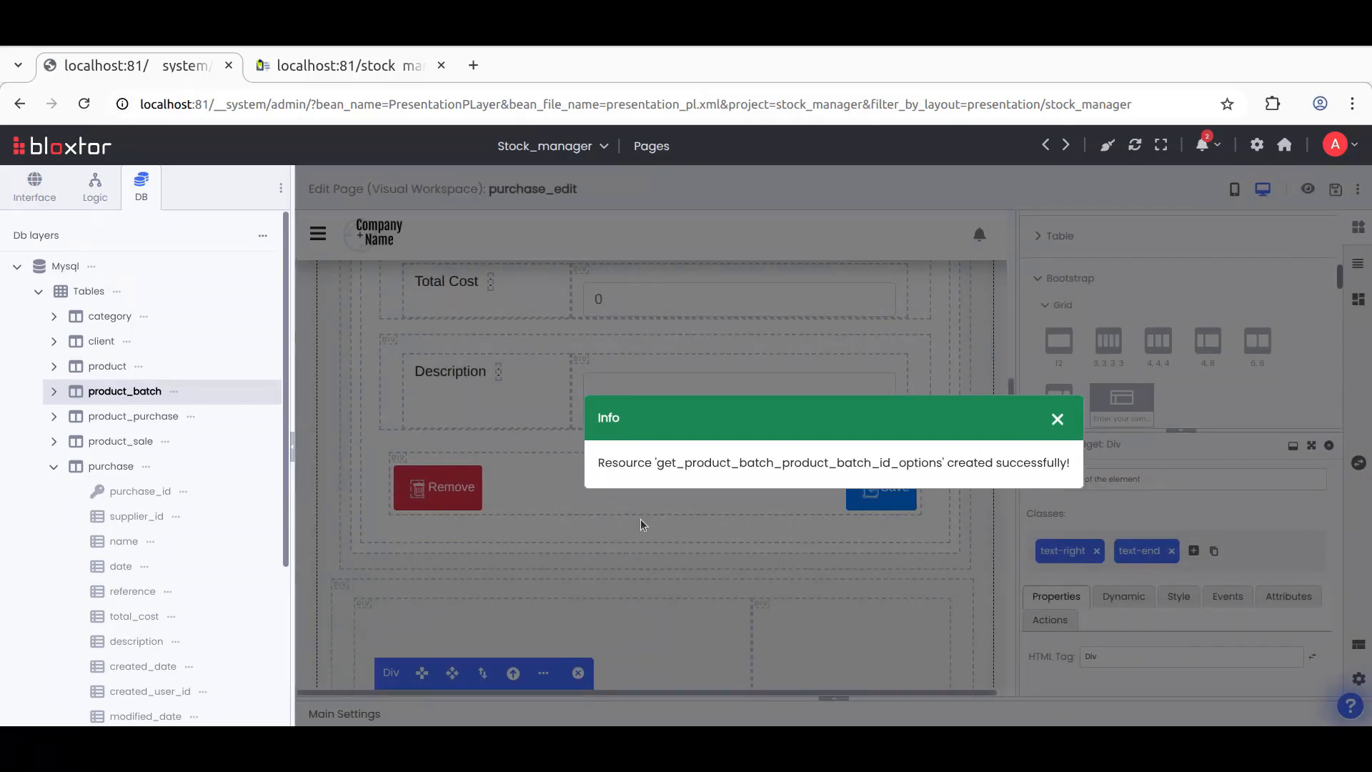
Step: Remove the search and short-actions widgets from the product_purchase list through its dynamic settings
scroll(639, 520, "down", 10)
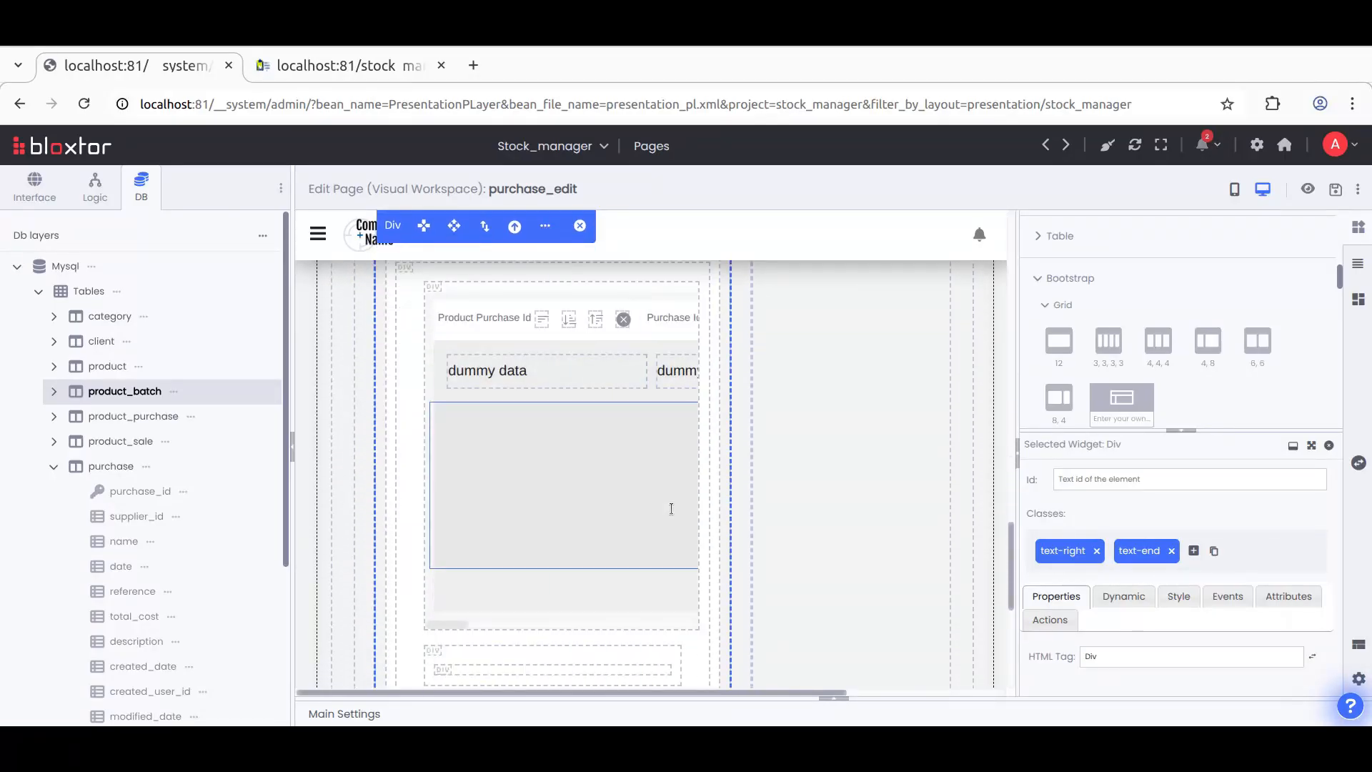
scroll(670, 508, "up", 5)
left_click(1123, 596)
scroll(1098, 556, "down", 2)
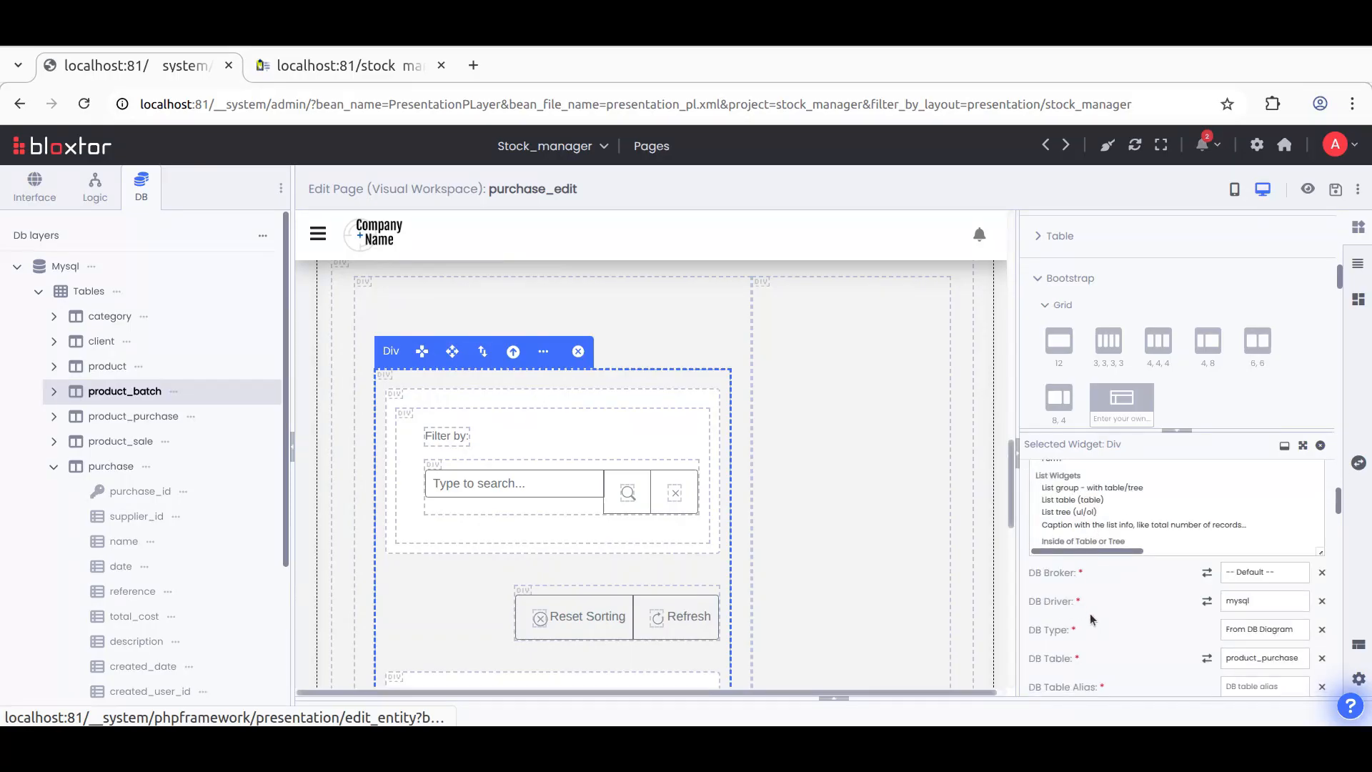
scroll(1090, 613, "down", 10)
scroll(1110, 593, "down", 2)
scroll(1115, 591, "up", 2)
left_click(1302, 560)
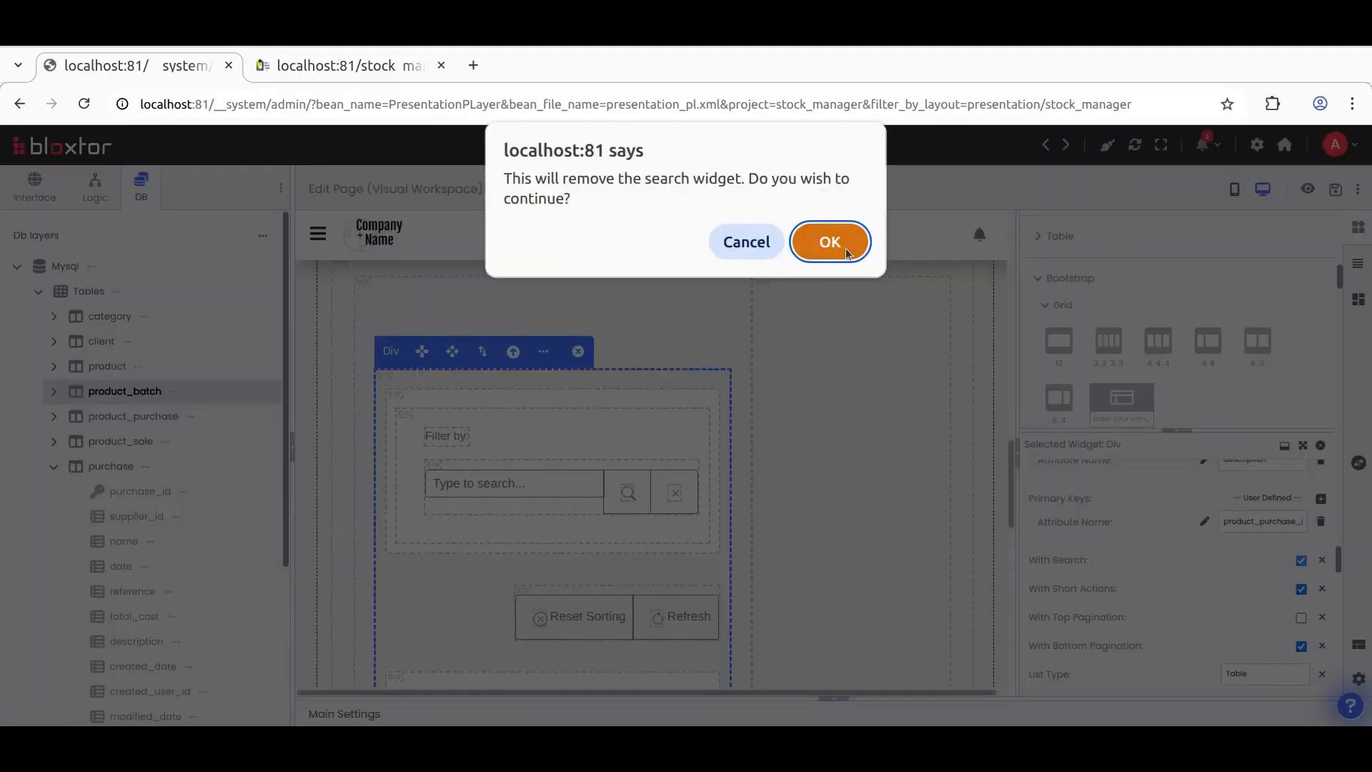
left_click(845, 247)
left_click(1301, 588)
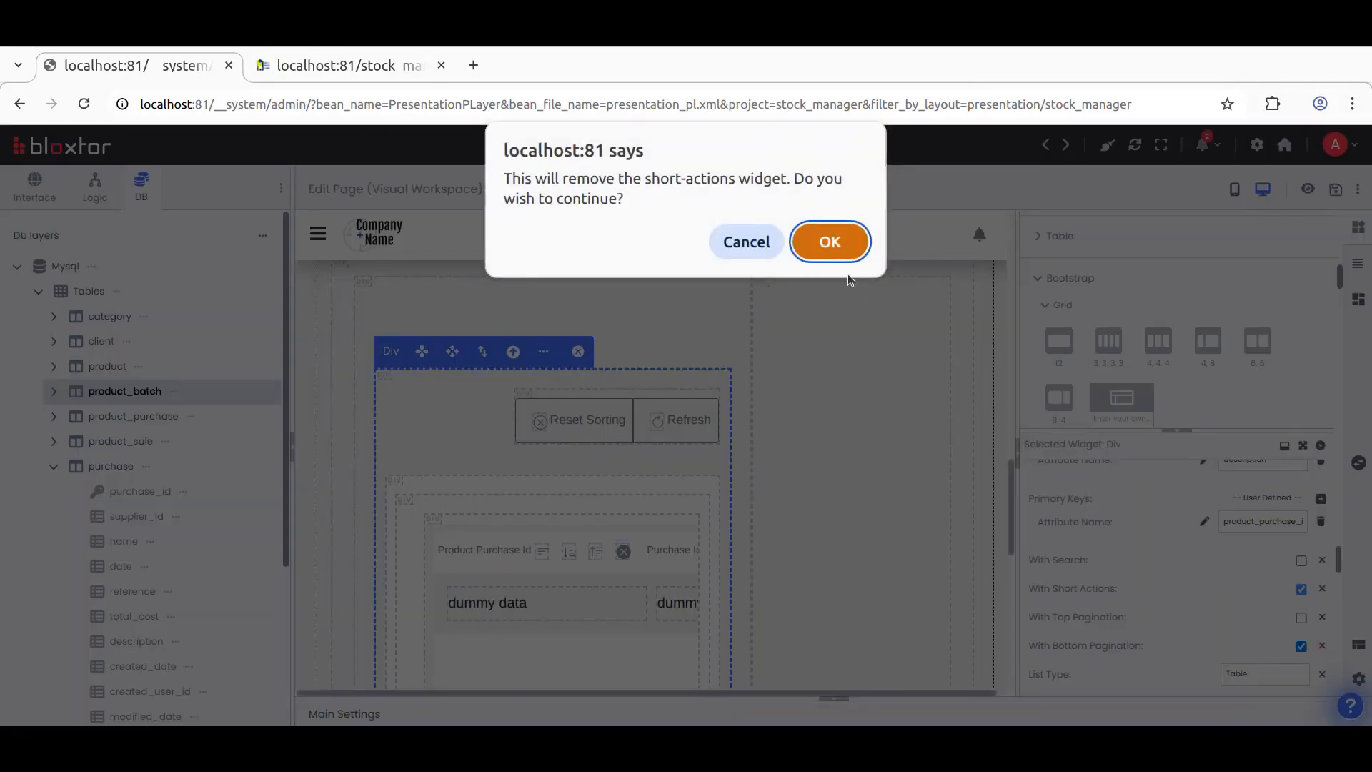
left_click(833, 249)
Step: Enable the remove action on the product_purchase list and save the page
scroll(1150, 579, "down", 3)
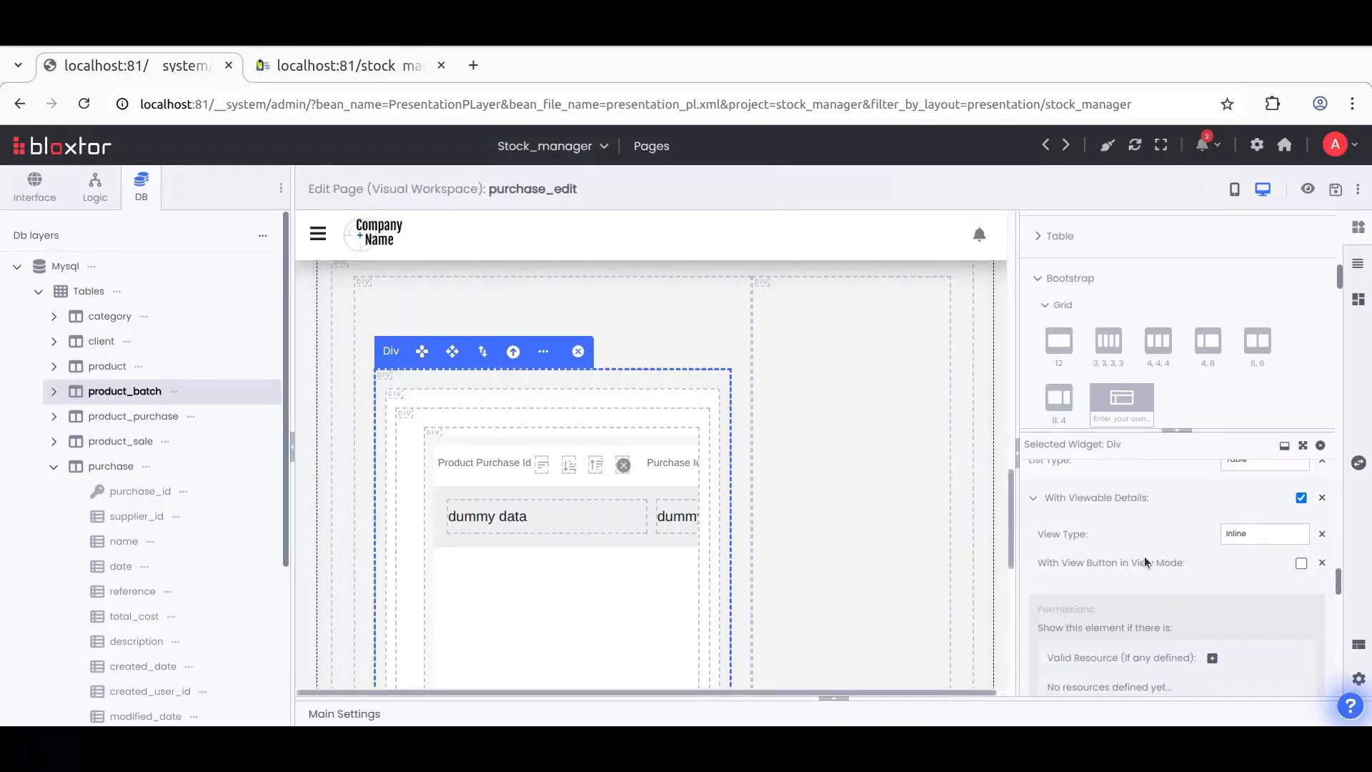
left_click(1103, 498)
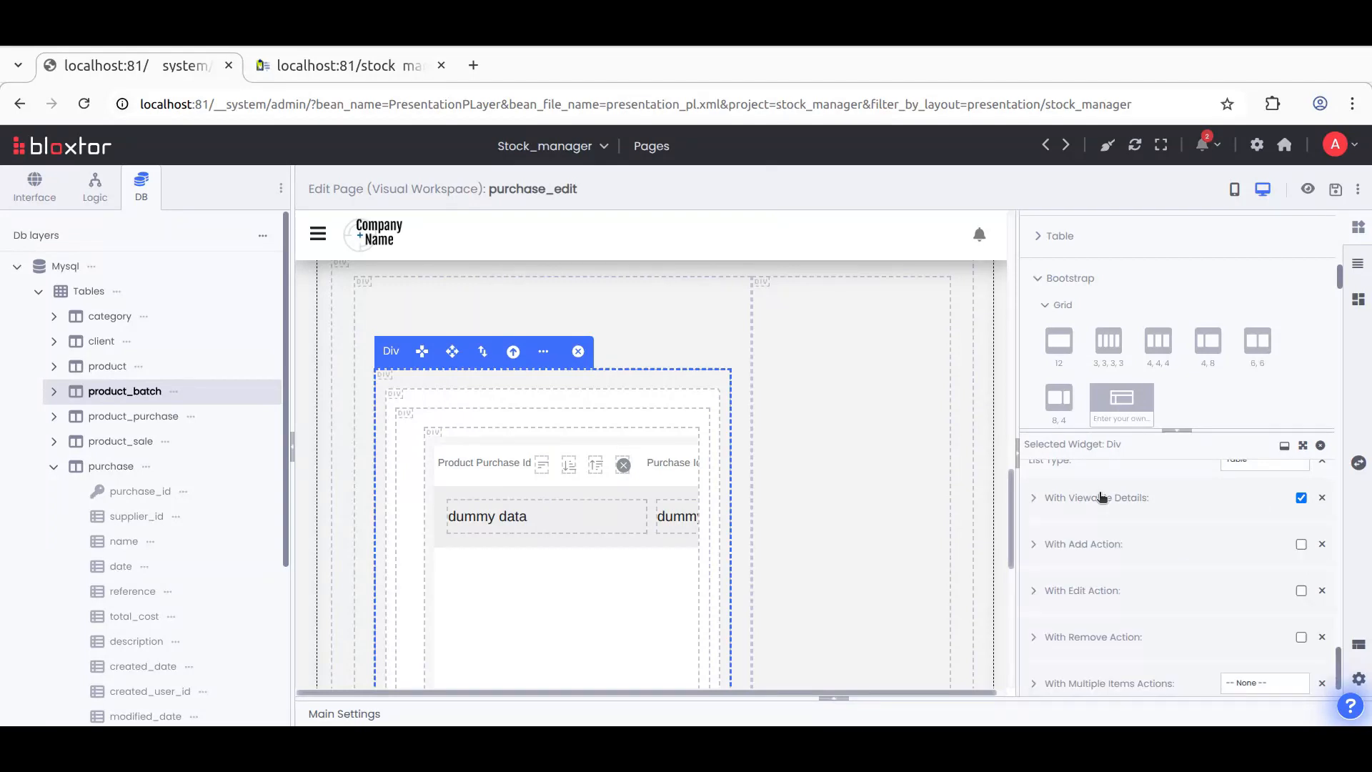
scroll(1113, 566, "down", 1)
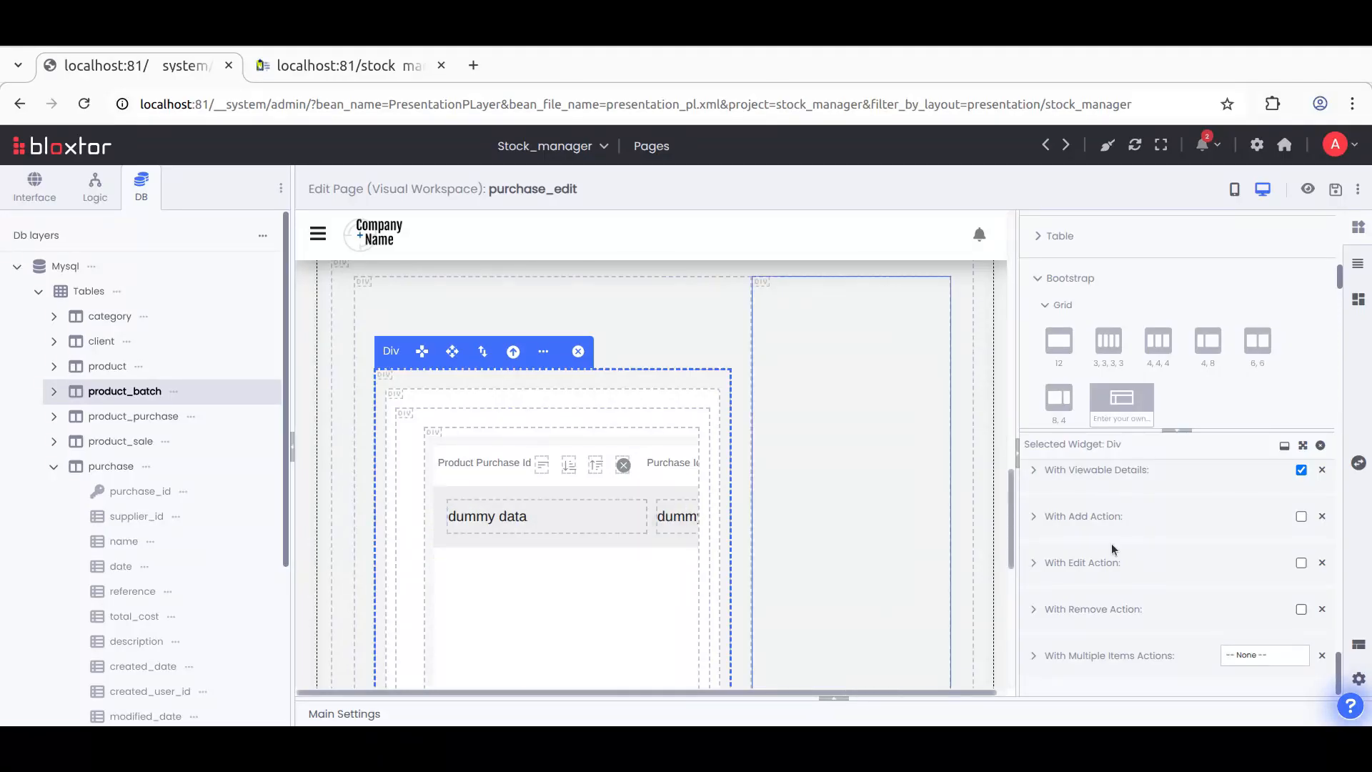
left_click(1301, 609)
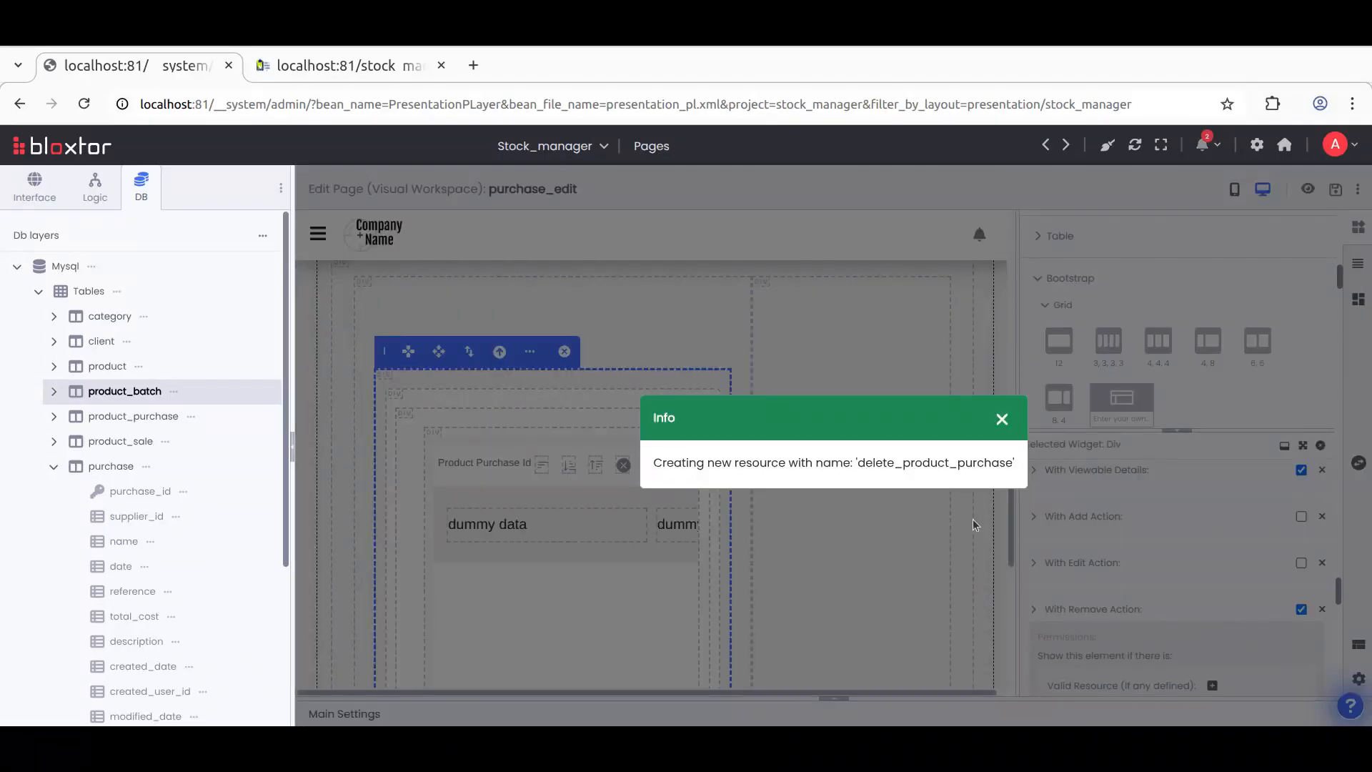
left_click(992, 421)
scroll(1152, 609, "down", 3)
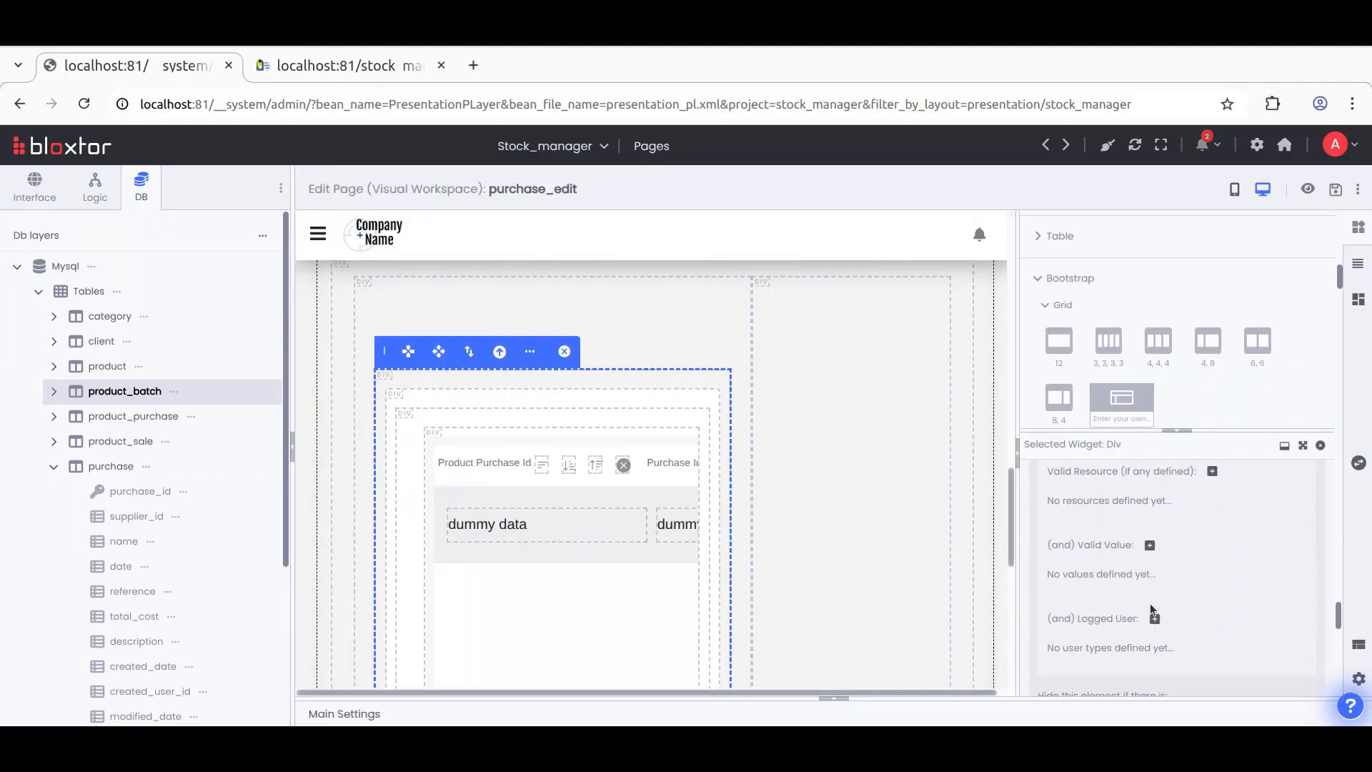
scroll(1115, 593, "up", 1)
left_click(1079, 505)
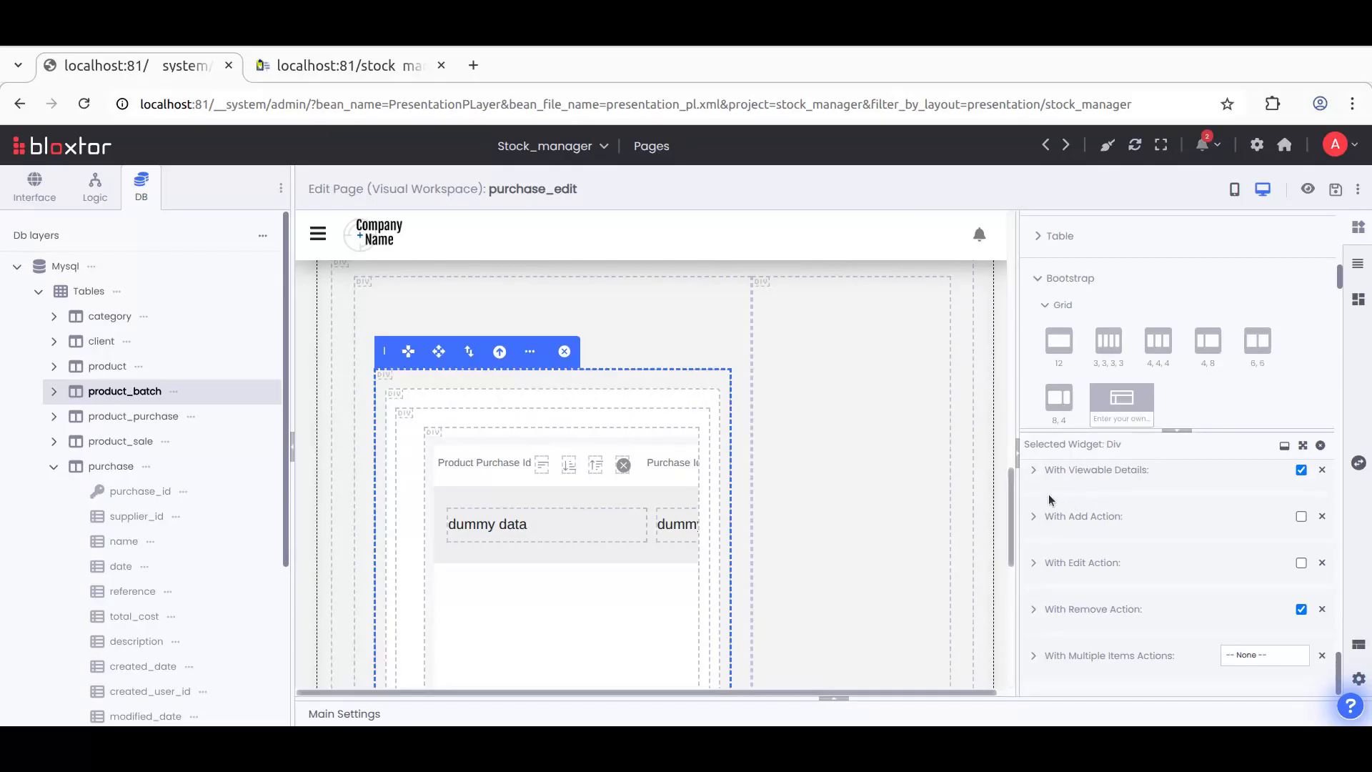
left_click(1337, 189)
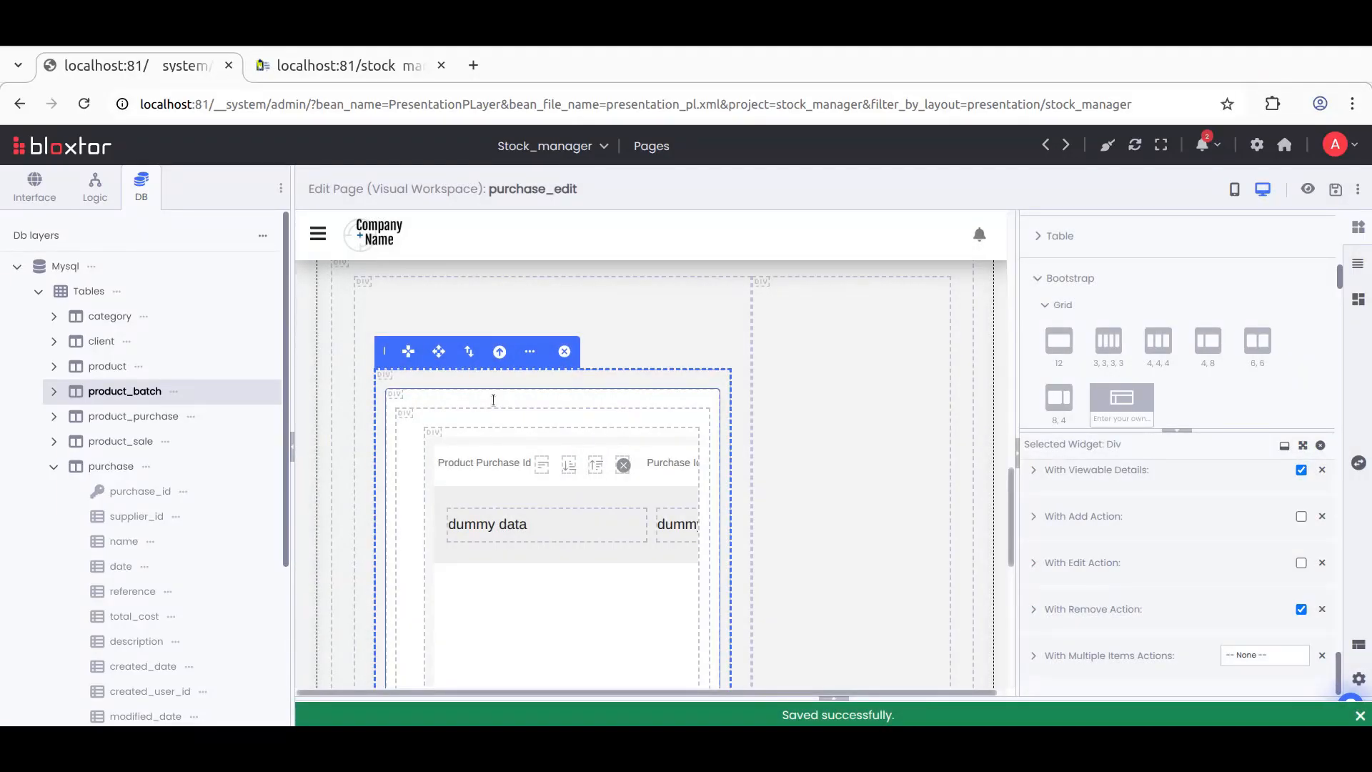
Step: Select the list's inner card widget and expand the settings of its product_purchases load resource down to the initial conditions
left_click(493, 399)
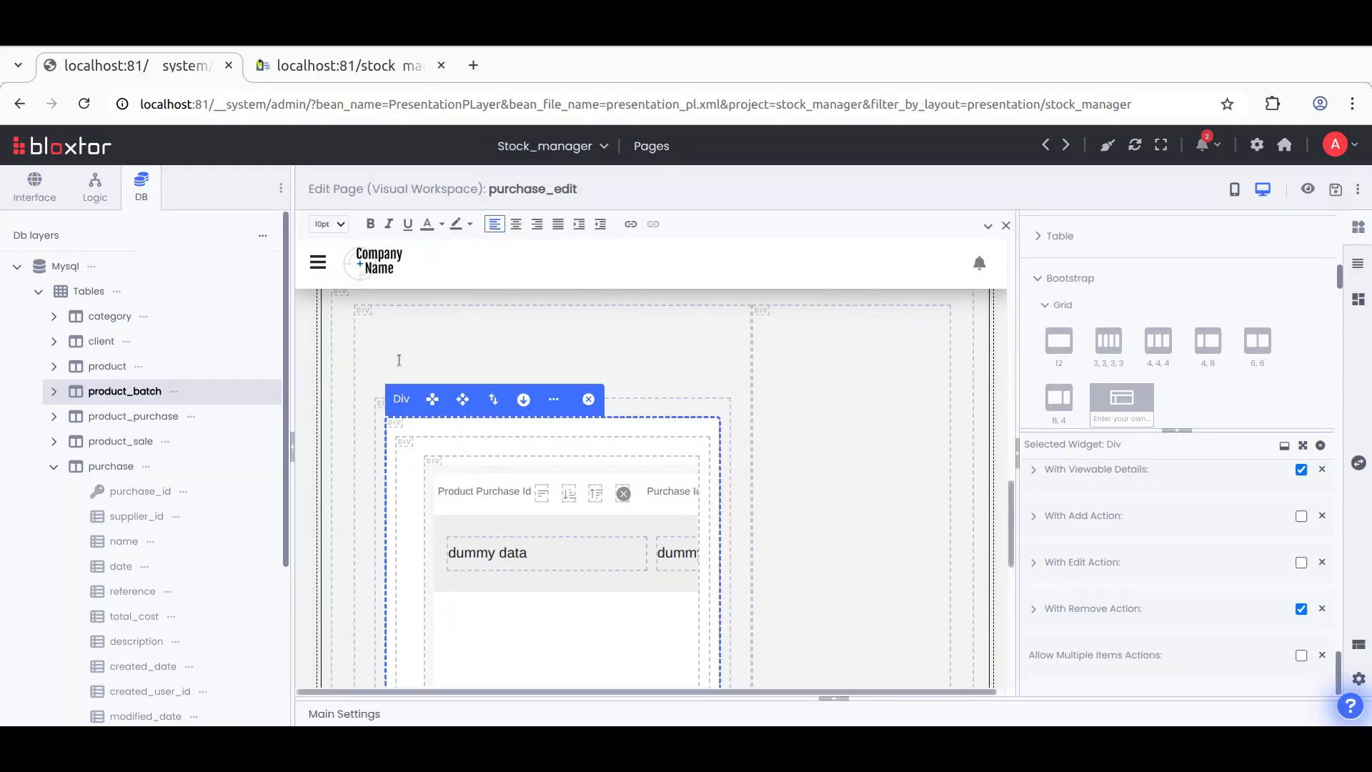
scroll(1107, 561, "up", 3)
scroll(1106, 561, "up", 5)
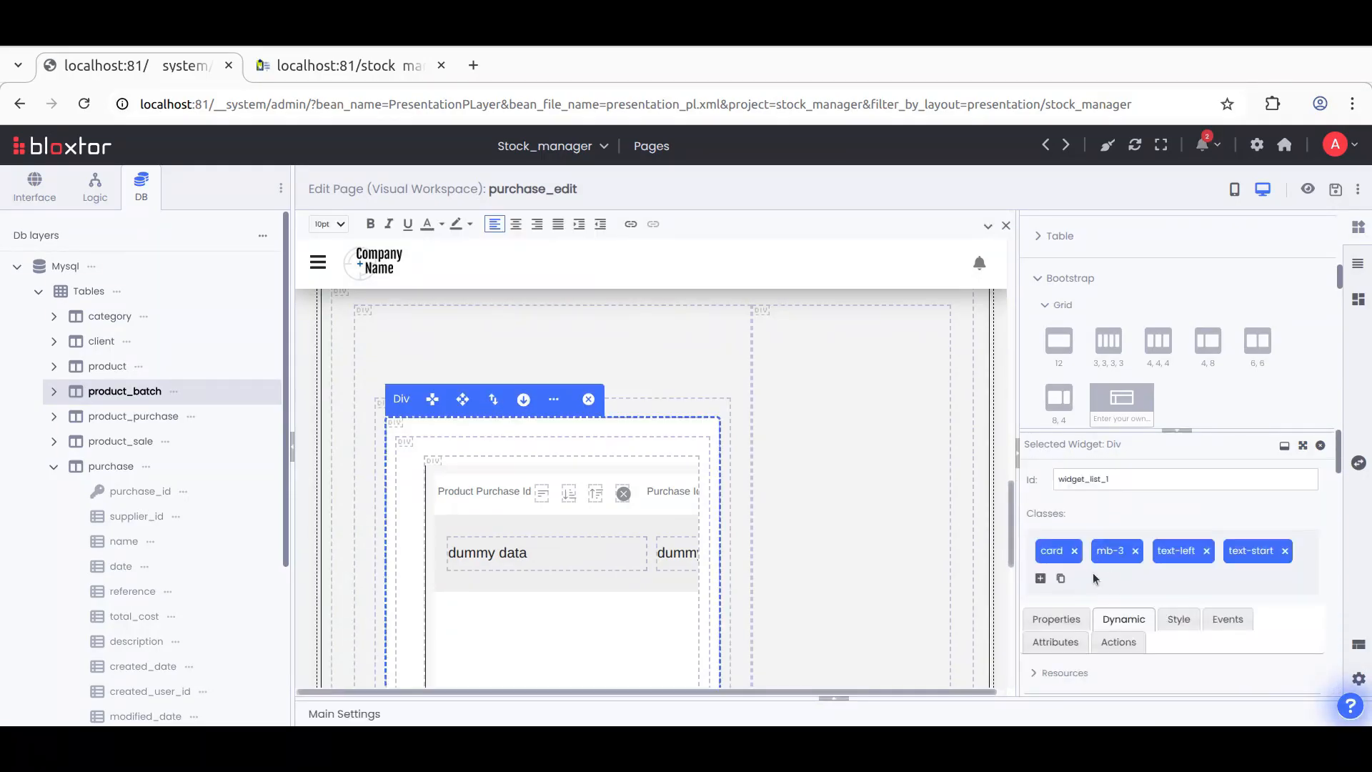
scroll(1104, 598, "down", 3)
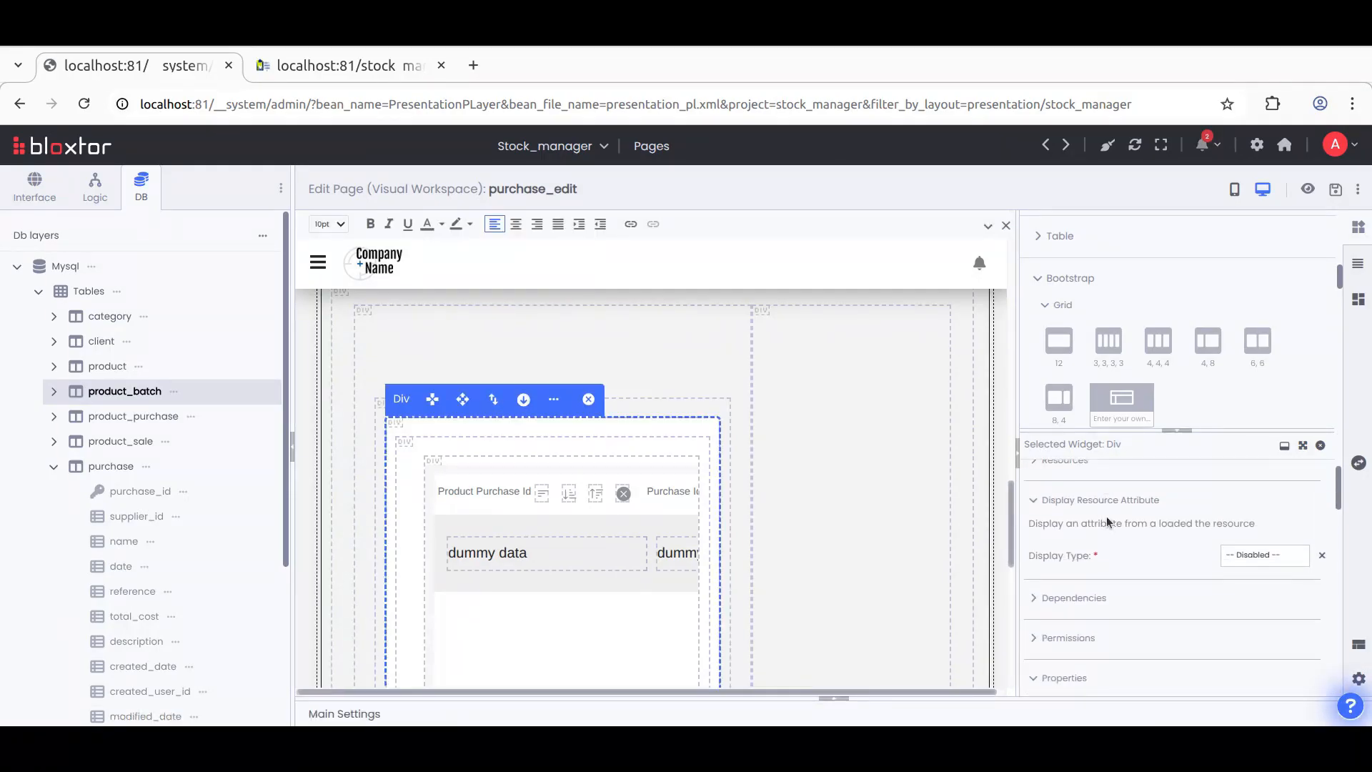
scroll(1075, 567, "up", 2)
left_click(1060, 568)
scroll(1090, 593, "down", 5)
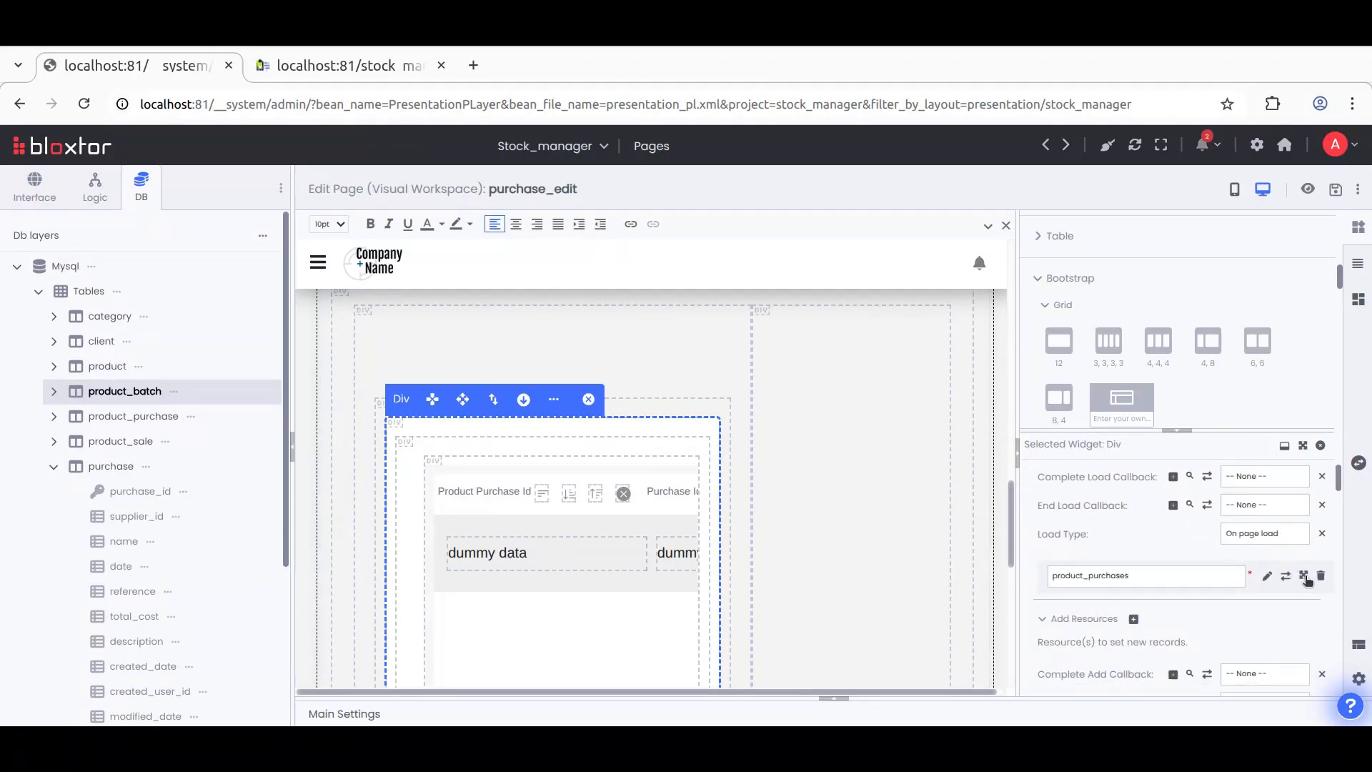
left_click(1303, 575)
scroll(1061, 526, "down", 5)
scroll(1061, 526, "down", 3)
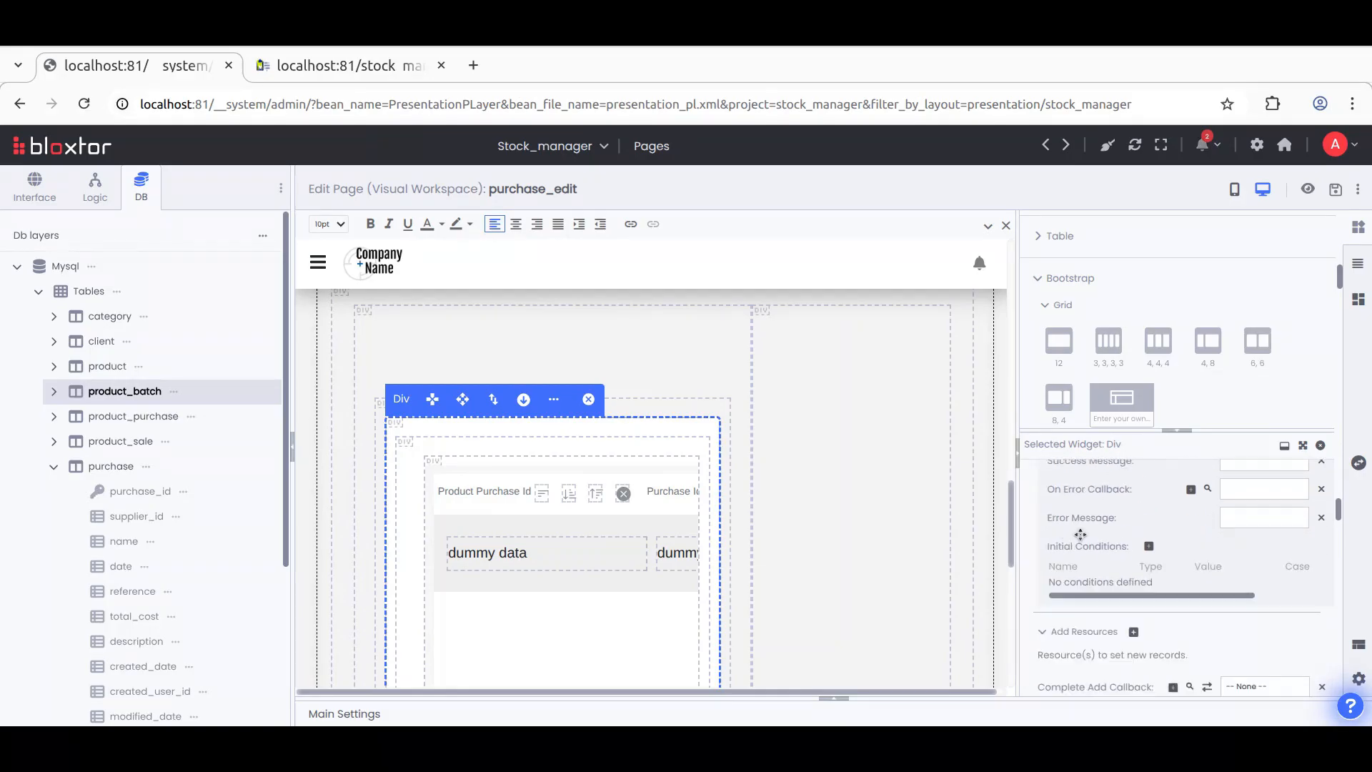
Step: Add an initial condition that purchase_id equals a new variable from the URL named purchase_id, and save the page
left_click(1148, 546)
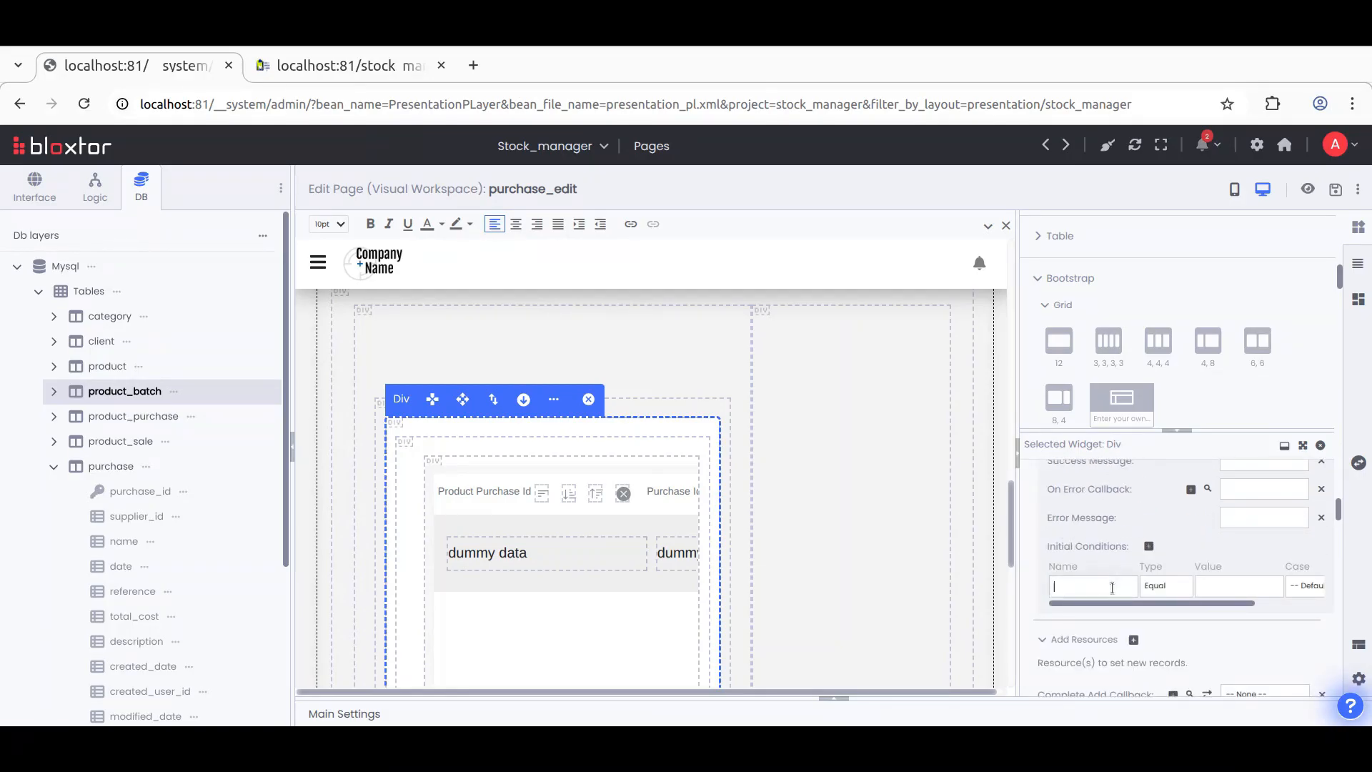
type("purchase_id")
right_click(1225, 582)
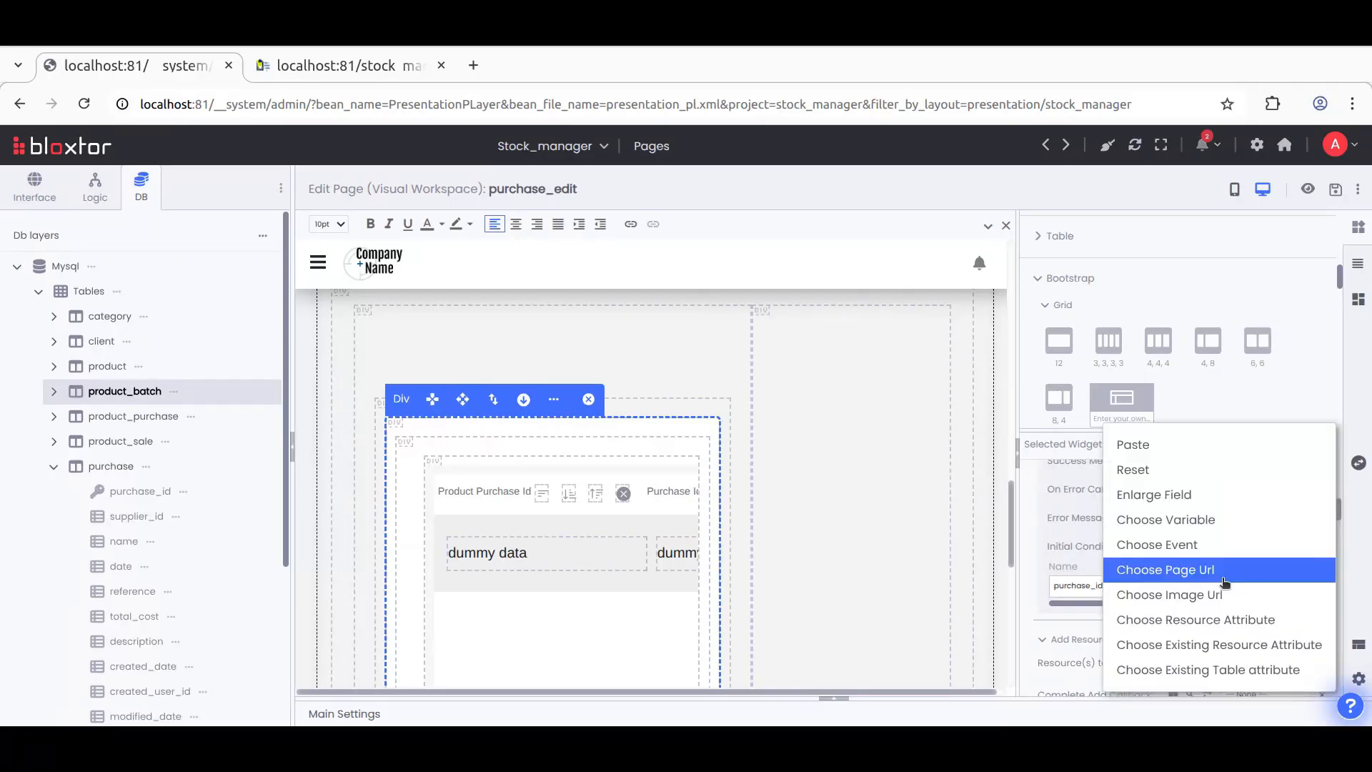
left_click(1215, 520)
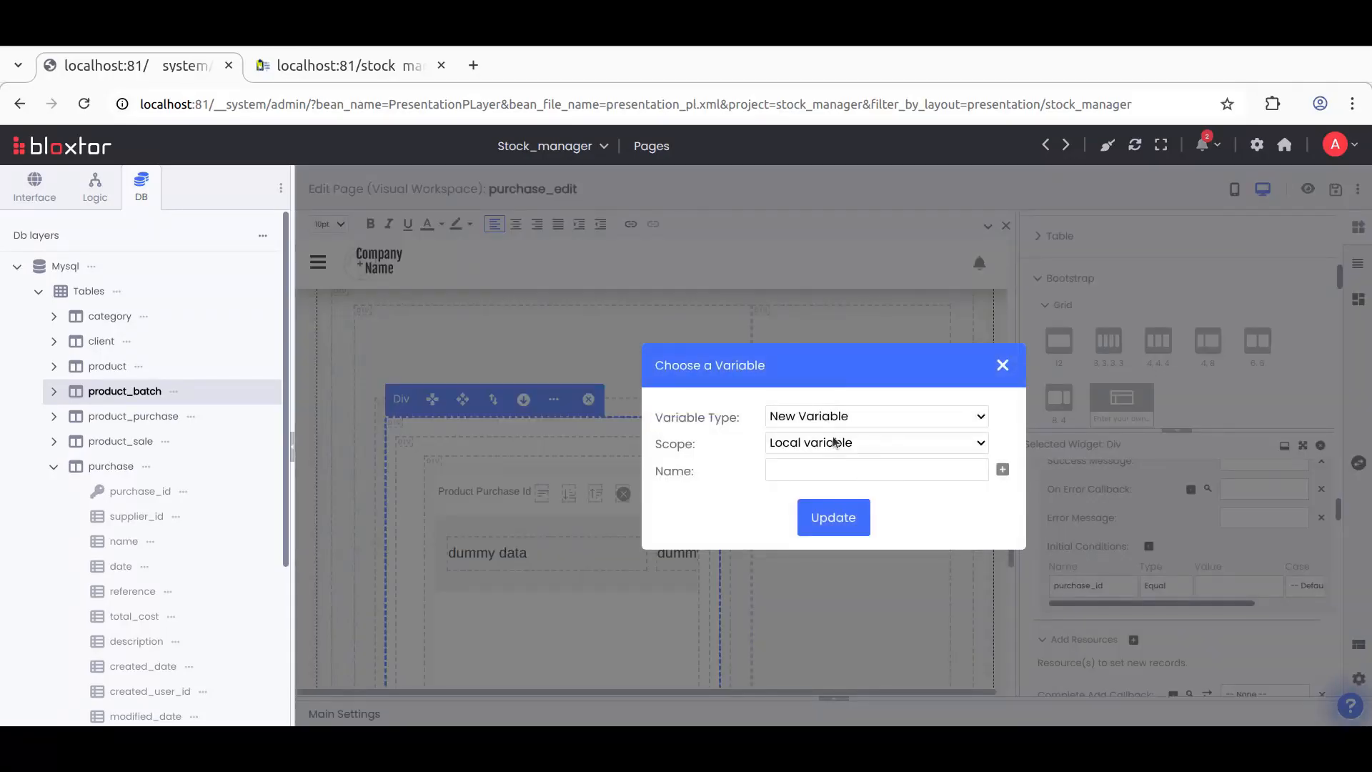
left_click(835, 443)
left_click(851, 181)
left_click(820, 464)
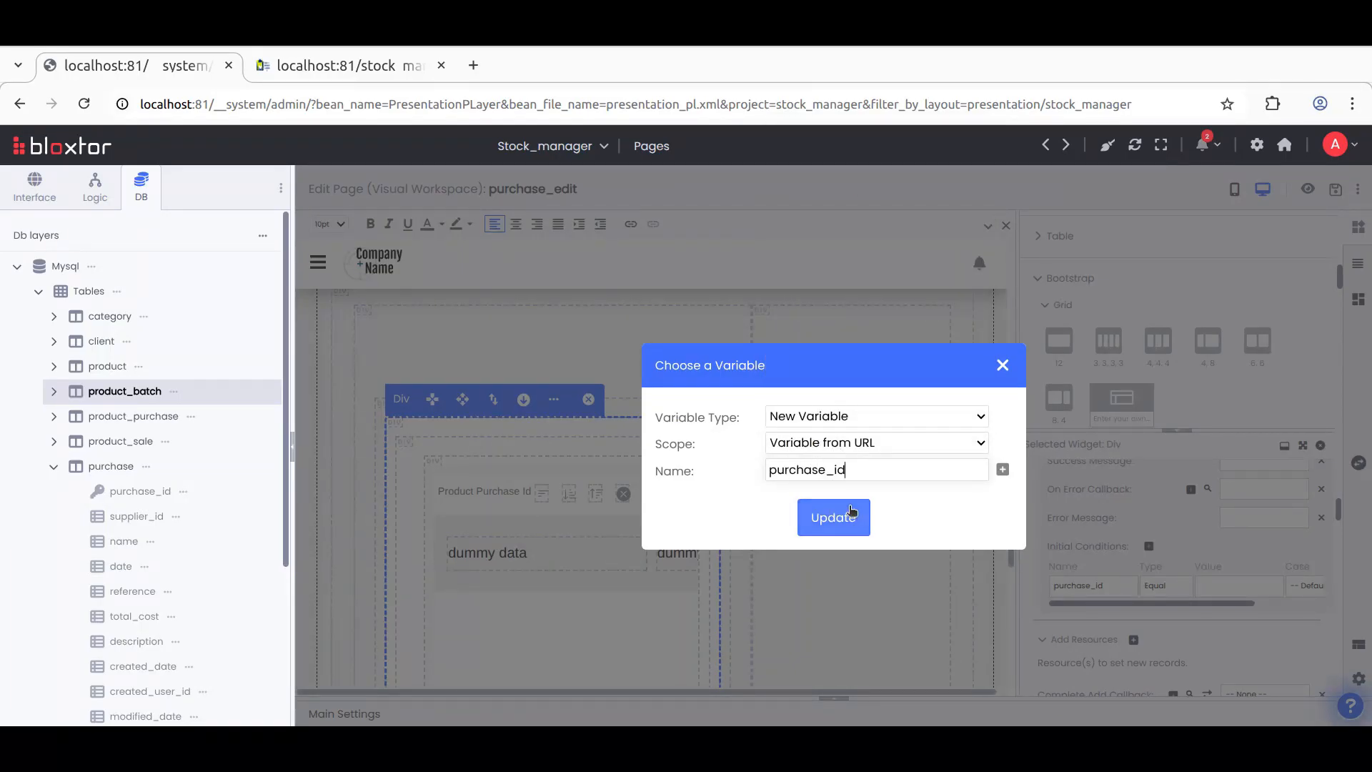
left_click(829, 516)
left_click(1336, 188)
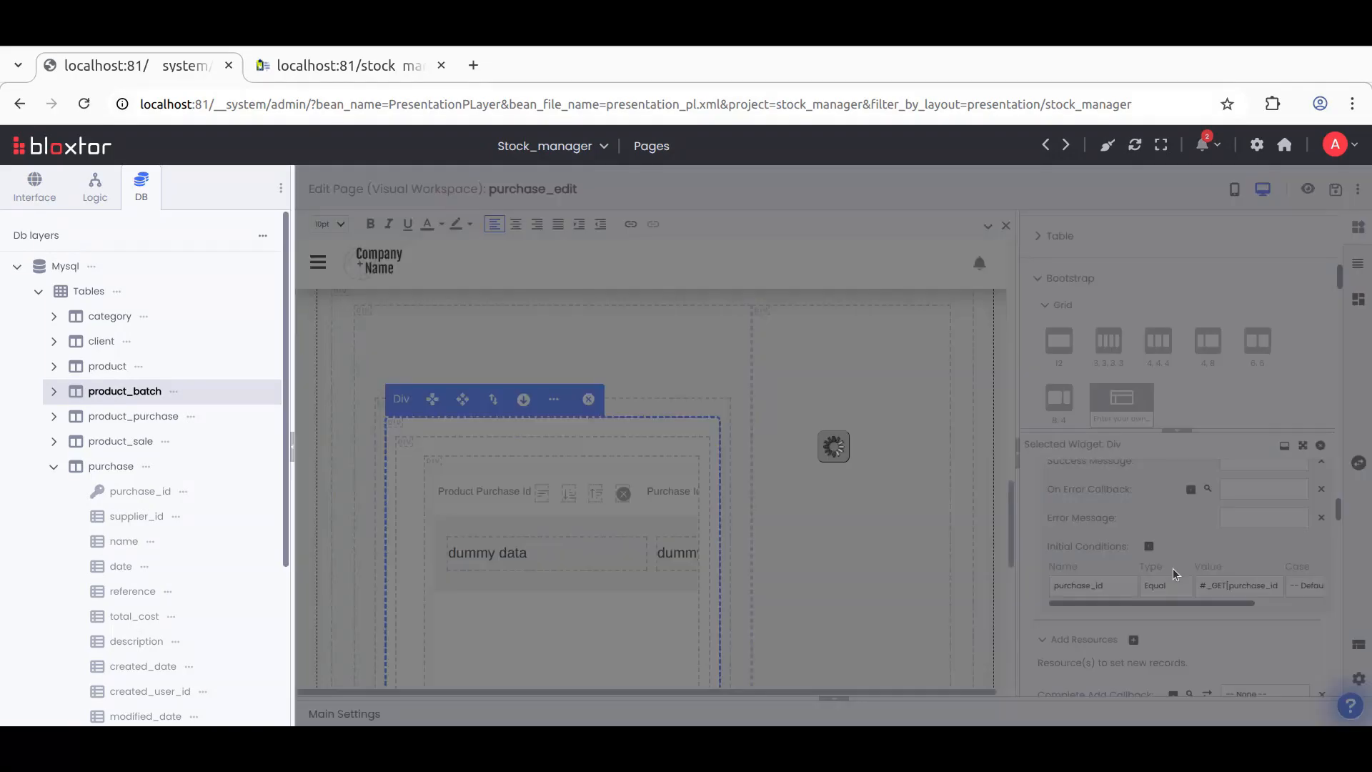
Step: Switch to the live purchase_edit page for purchase 1 and reload it
left_click(340, 66)
key("F5")
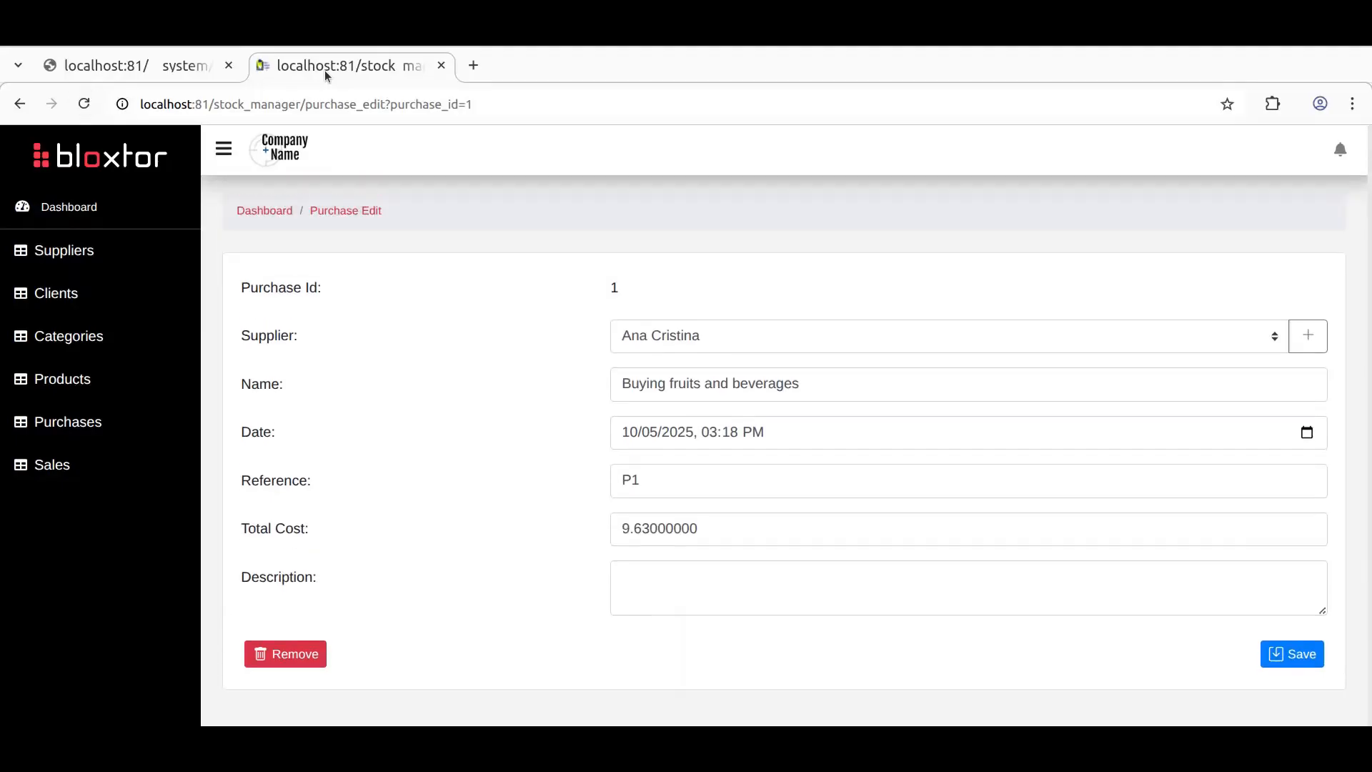
Step: Inspect the columns of the product list below the purchase form and test the second row's removal, cancelling the confirmation
scroll(527, 459, "down", 5)
scroll(527, 459, "down", 1)
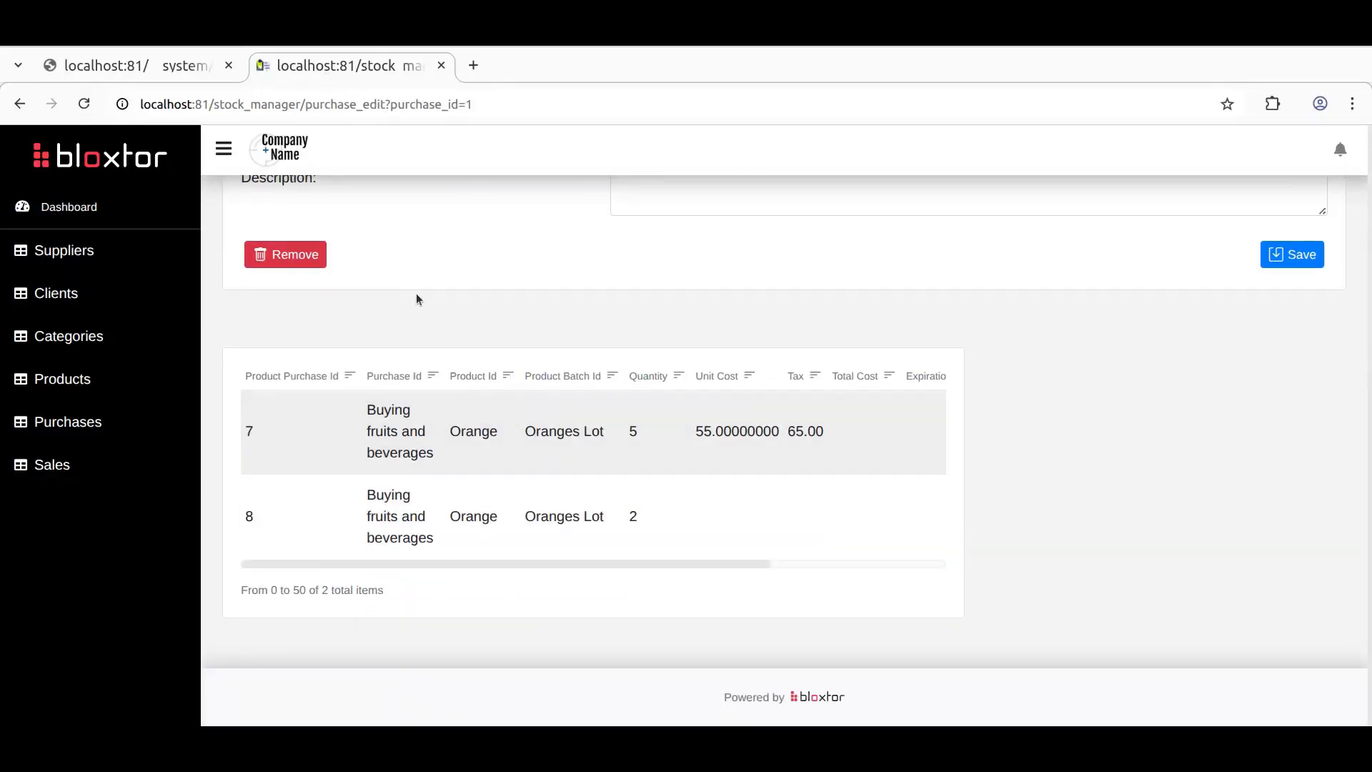
left_click_drag(416, 563, 358, 539)
left_click_drag(671, 570, 900, 564)
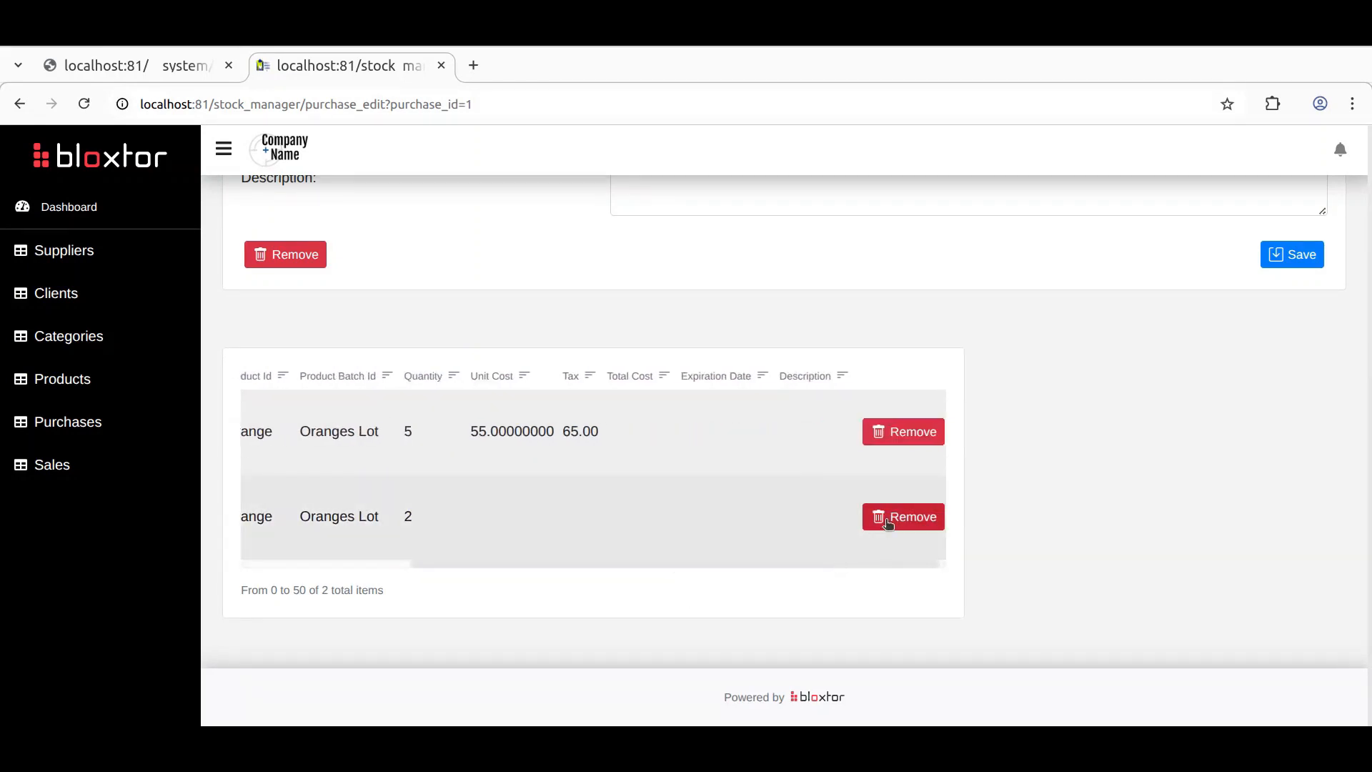
left_click(903, 516)
left_click(746, 227)
mouse_move(647, 566)
left_mouse_down()
mouse_move(394, 561)
mouse_move(668, 564)
left_mouse_up()
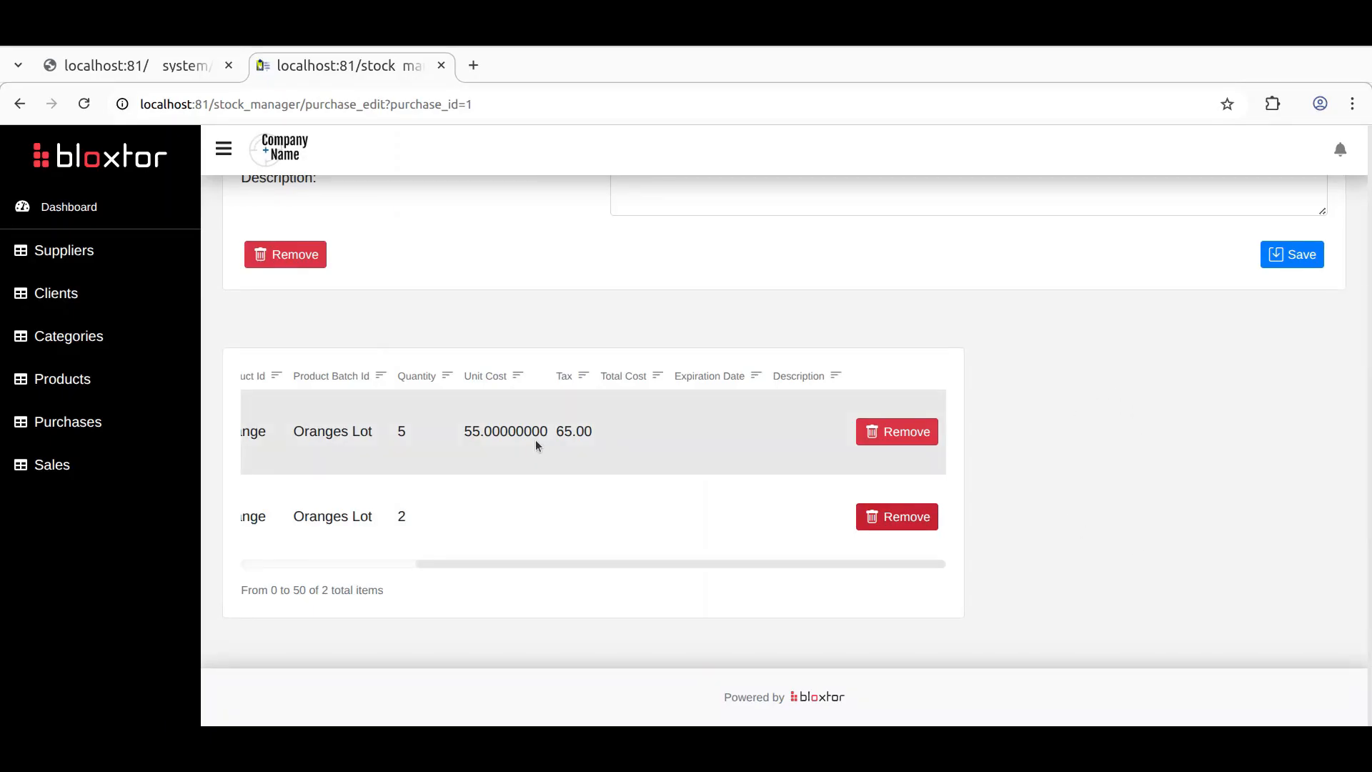
Step: Return to the page editor, add the product_purchase table beside the list as a Form with the Edit action, and save the page
left_click(93, 63)
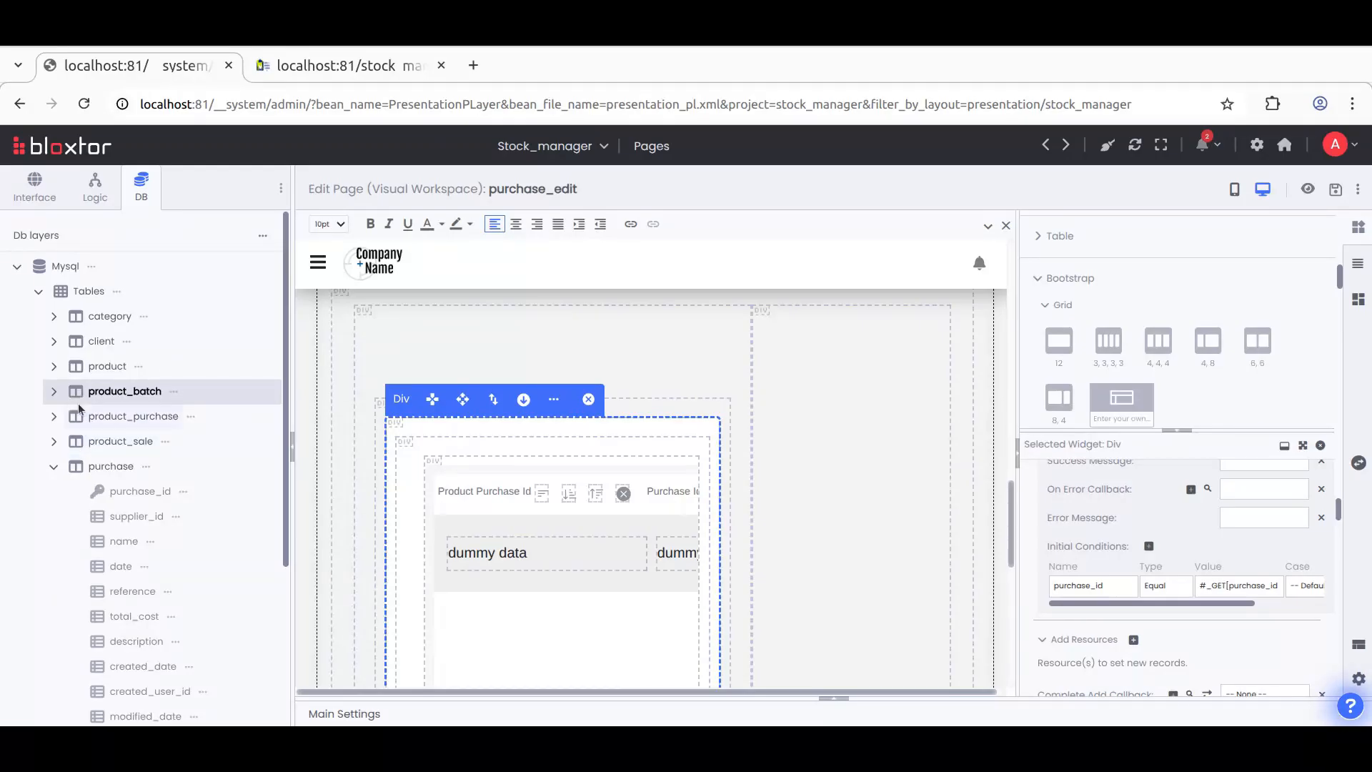
left_click_drag(79, 416, 820, 459)
left_click(819, 418)
left_click(826, 470)
left_click(847, 452)
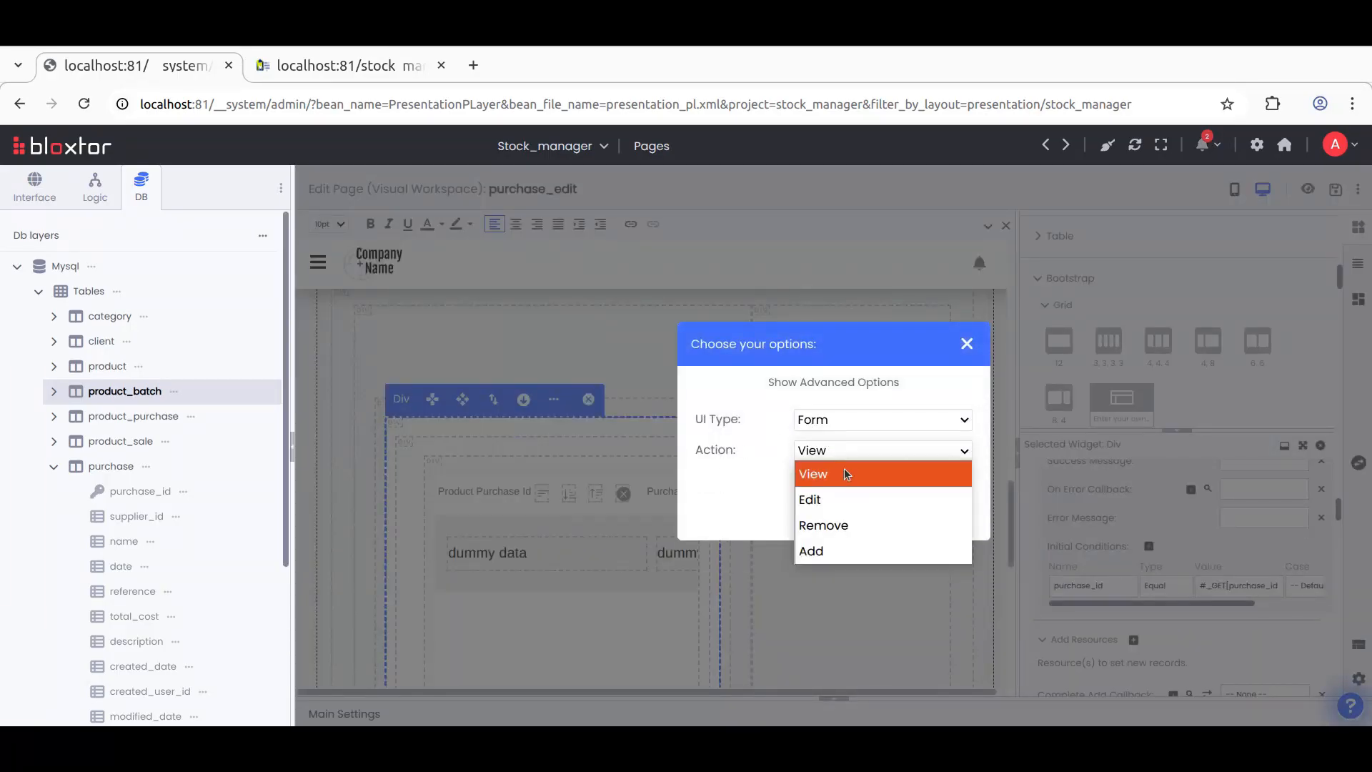
left_click(843, 496)
left_click(833, 508)
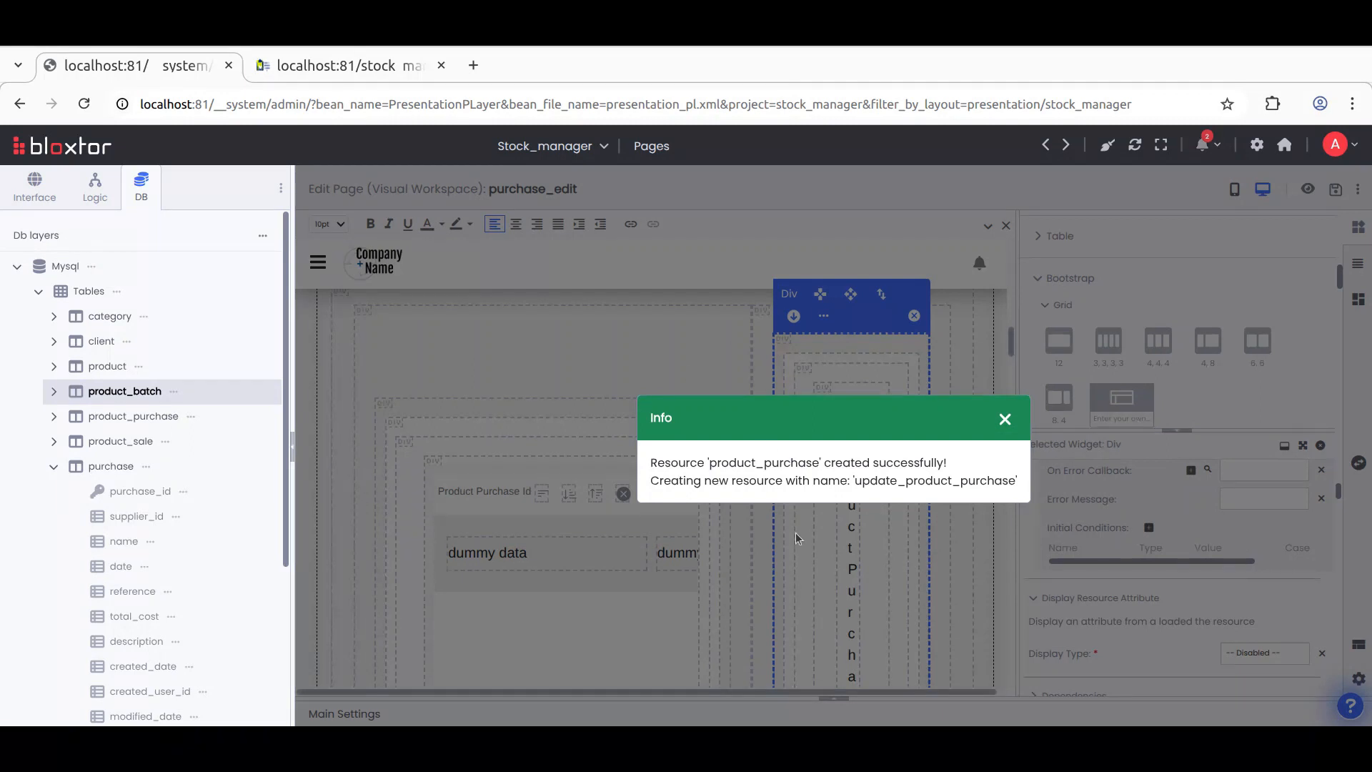
left_click(995, 419)
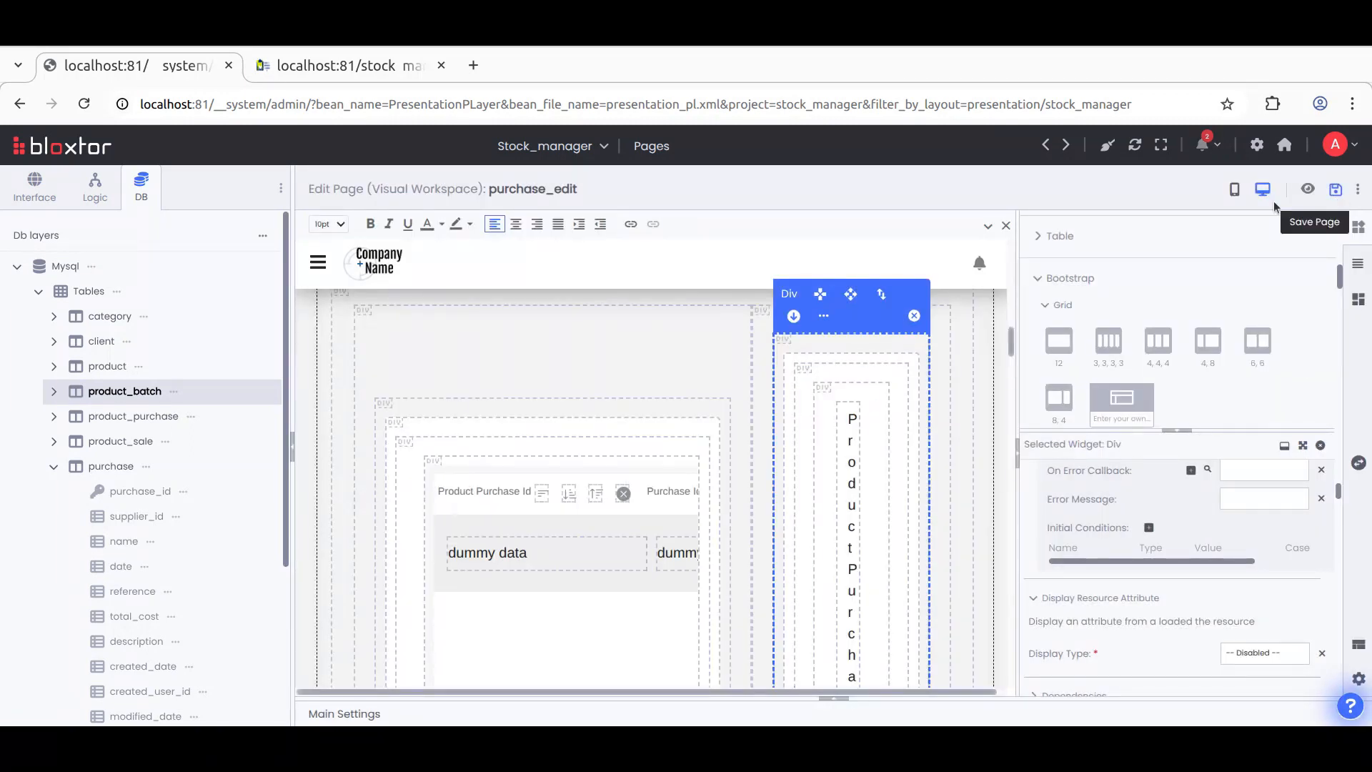
left_click(1336, 190)
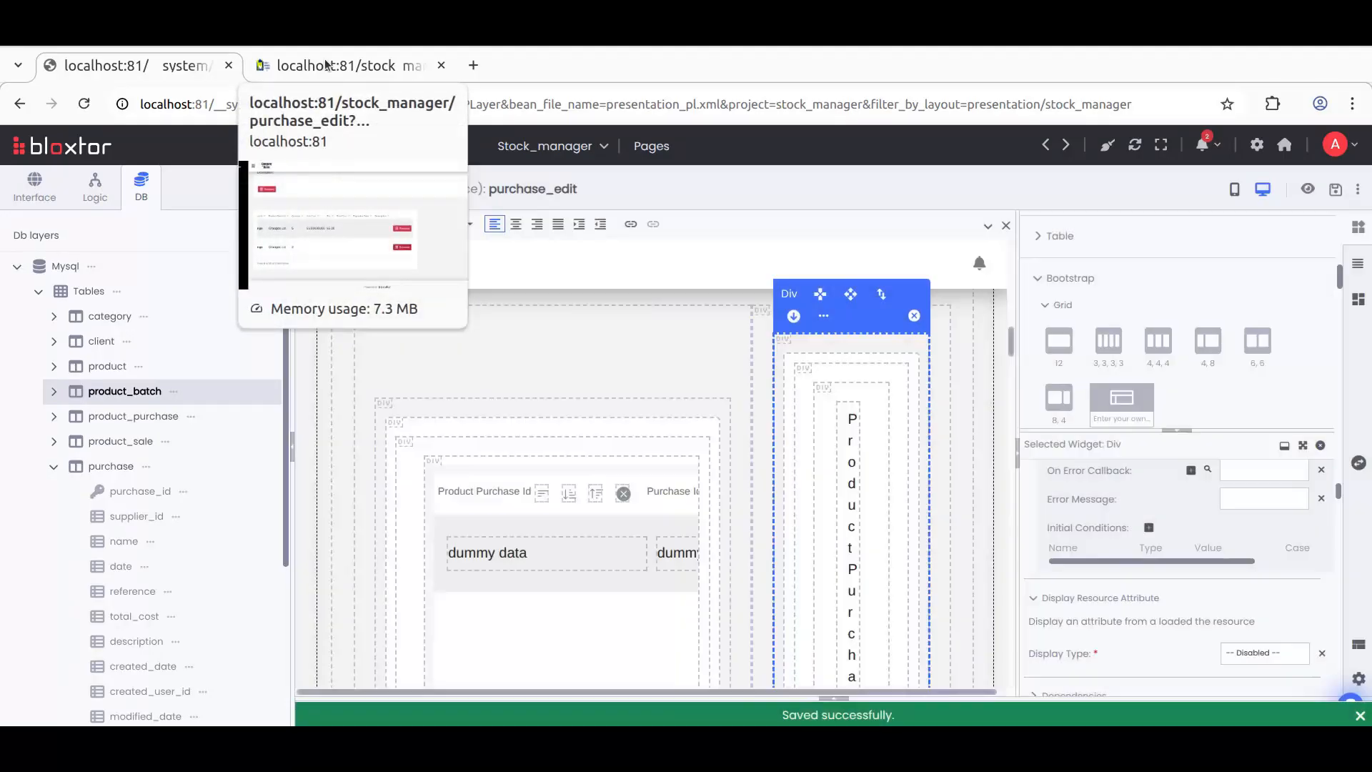
Step: Reload the live purchase_edit page, dismiss the alert, and review the product purchase form alongside the product list
left_click(326, 65)
left_click(83, 104)
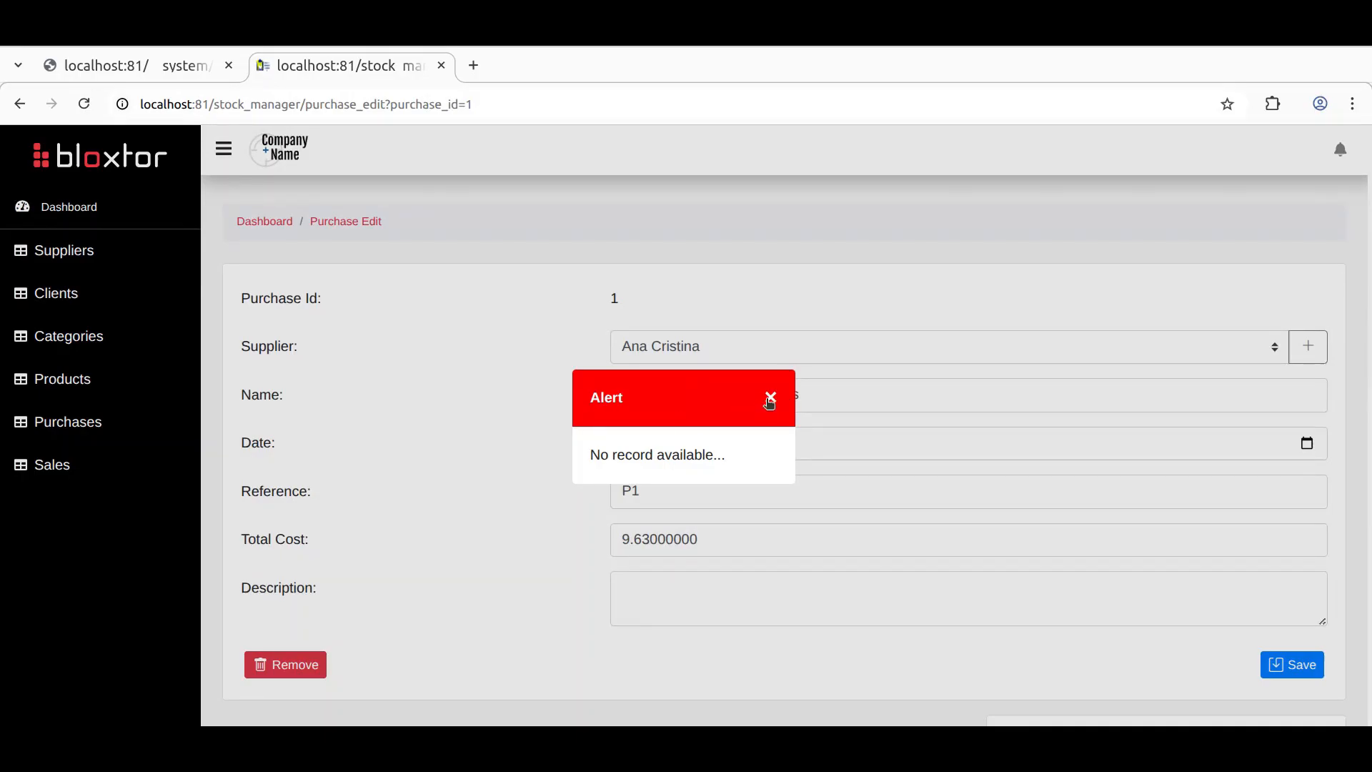
left_click(771, 397)
scroll(1065, 563, "down", 3)
scroll(1098, 653, "down", 5)
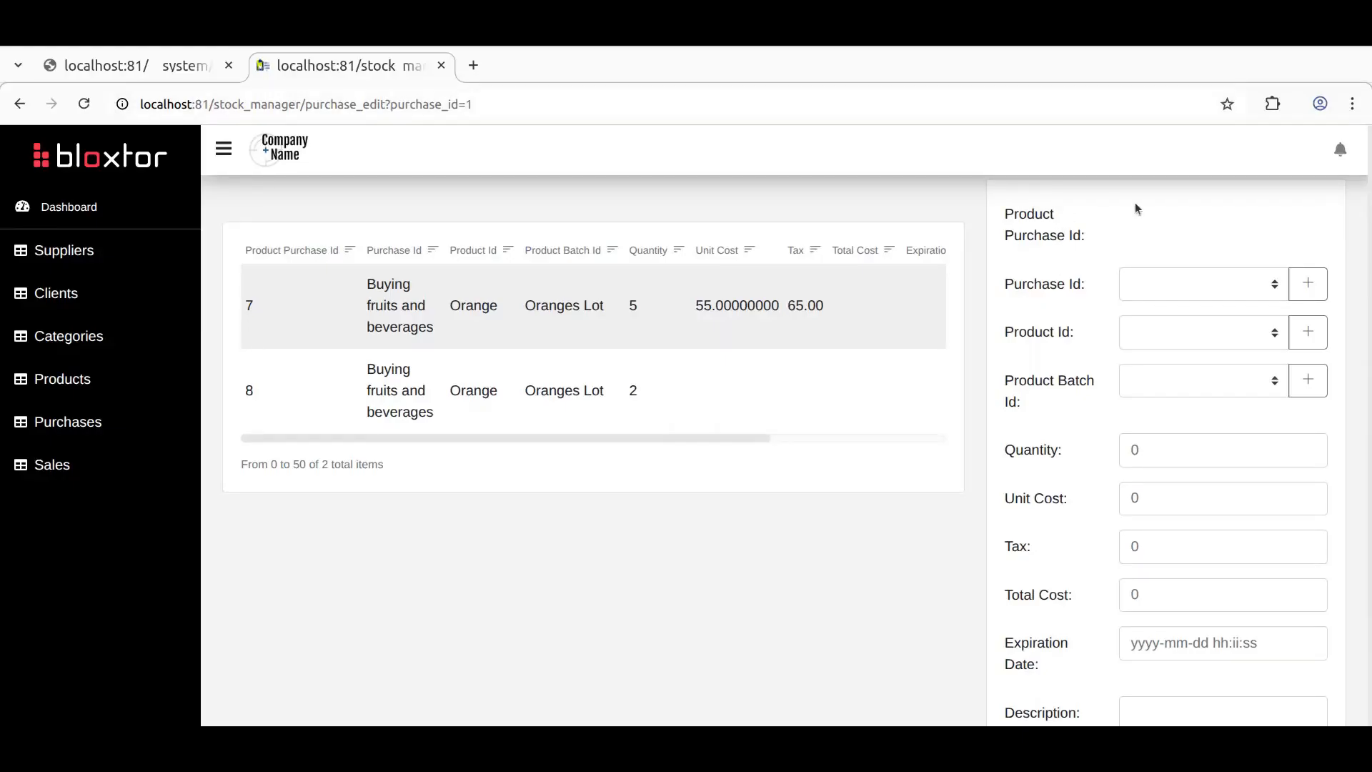
scroll(1094, 486, "down", 4)
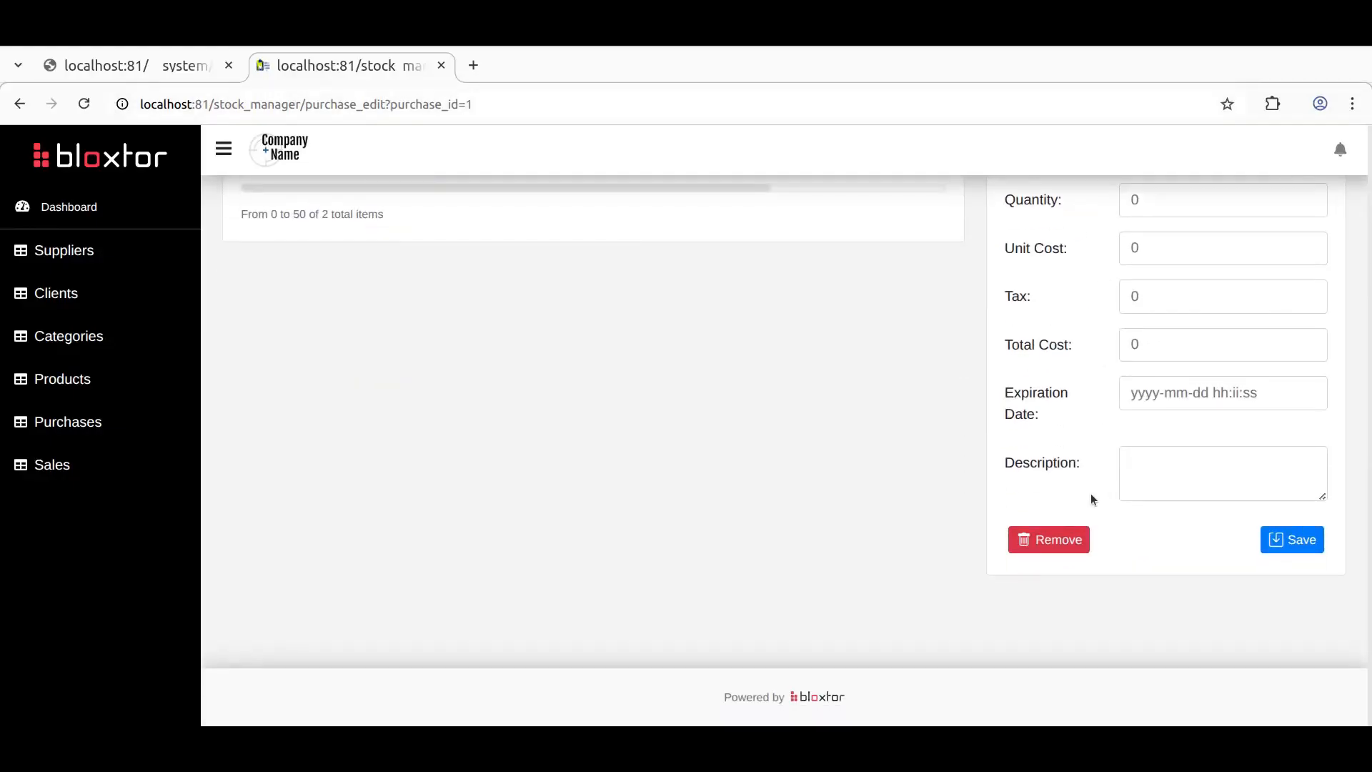
scroll(1091, 495, "up", 4)
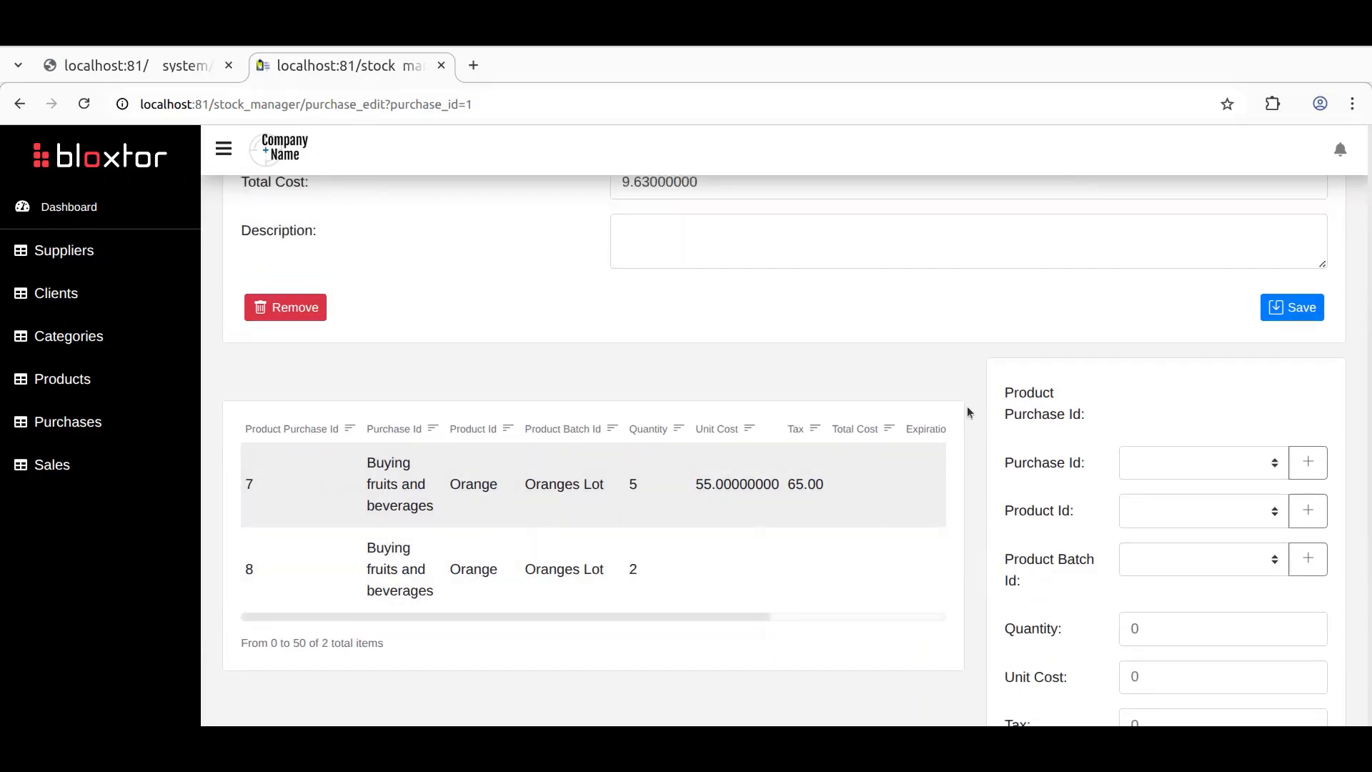
left_click_drag(745, 615, 913, 430)
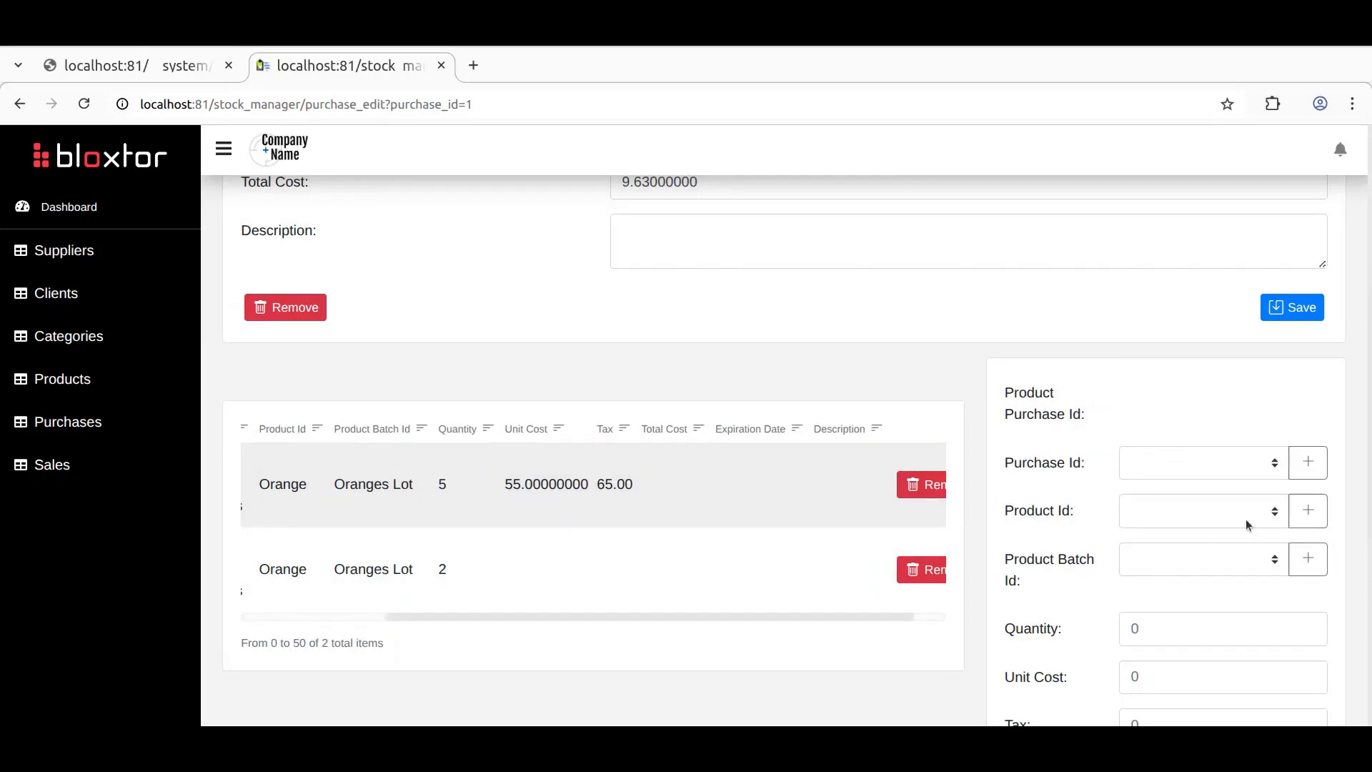
Step: In the page editor, set the product_purchase form's load type to "When parent draws item" and save the page
left_click(136, 65)
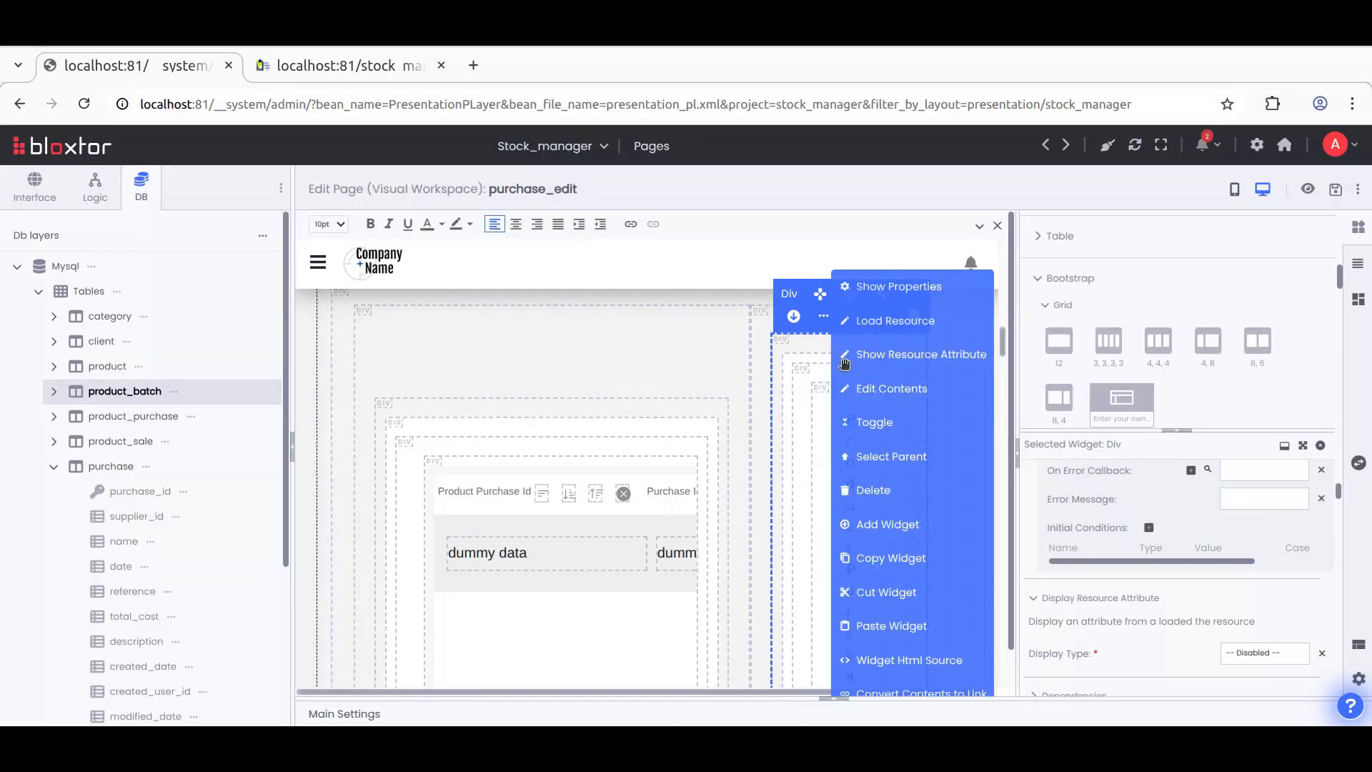
left_click(809, 354)
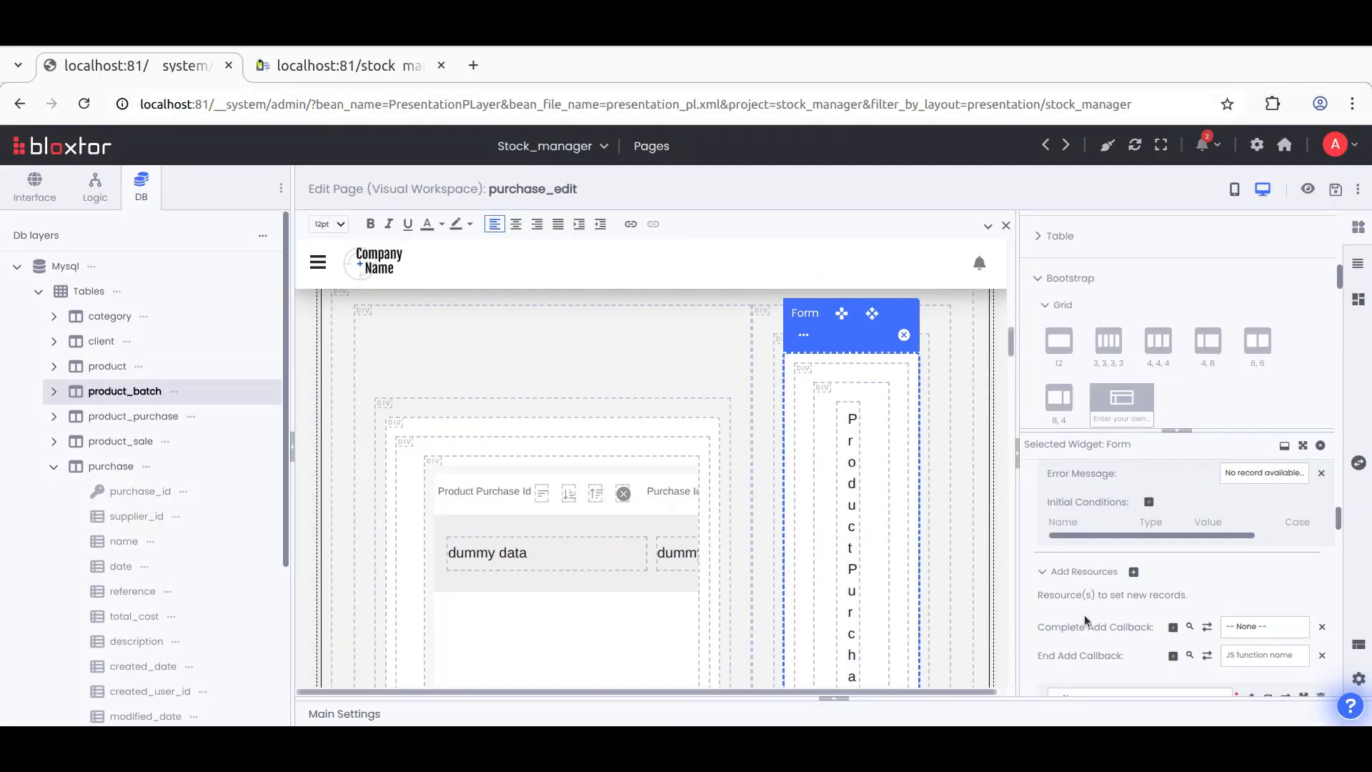
scroll(1098, 619, "up", 5)
left_click(1303, 531)
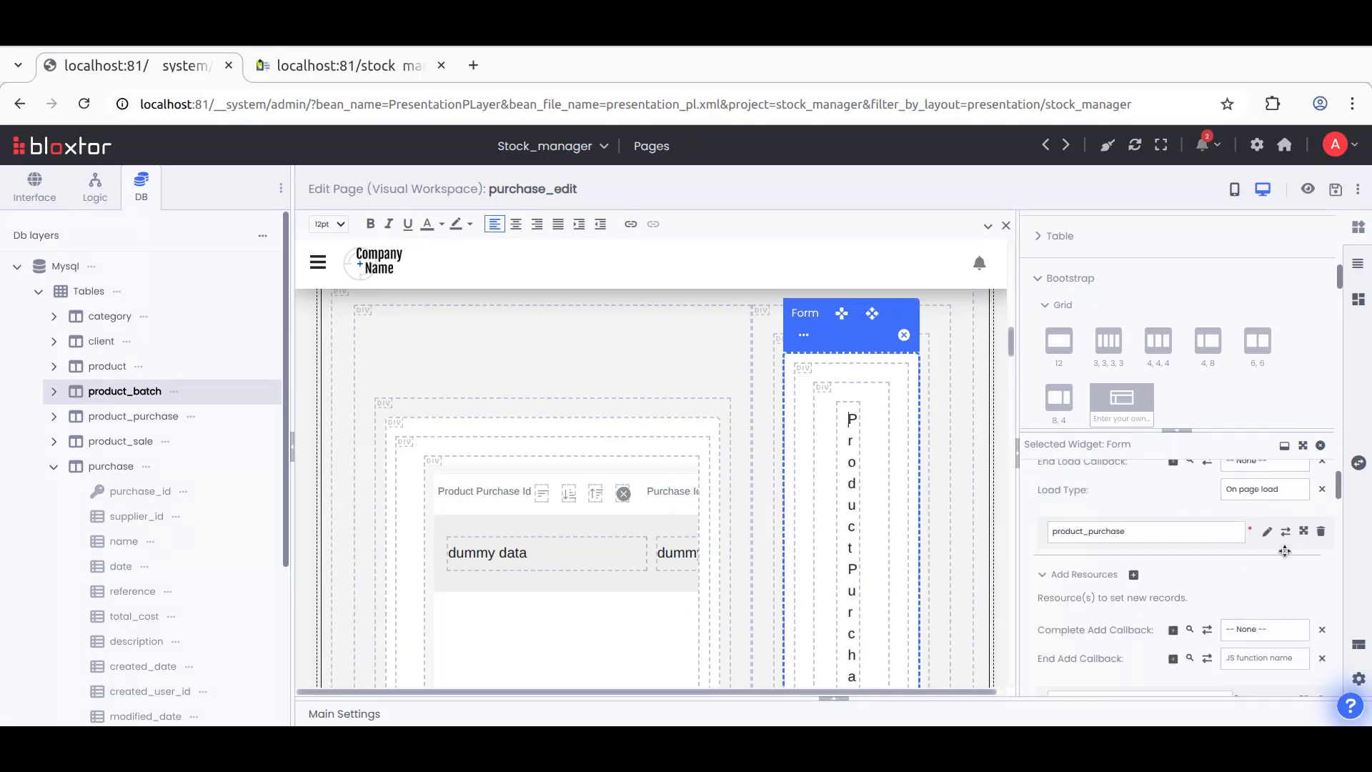
scroll(1135, 629, "up", 3)
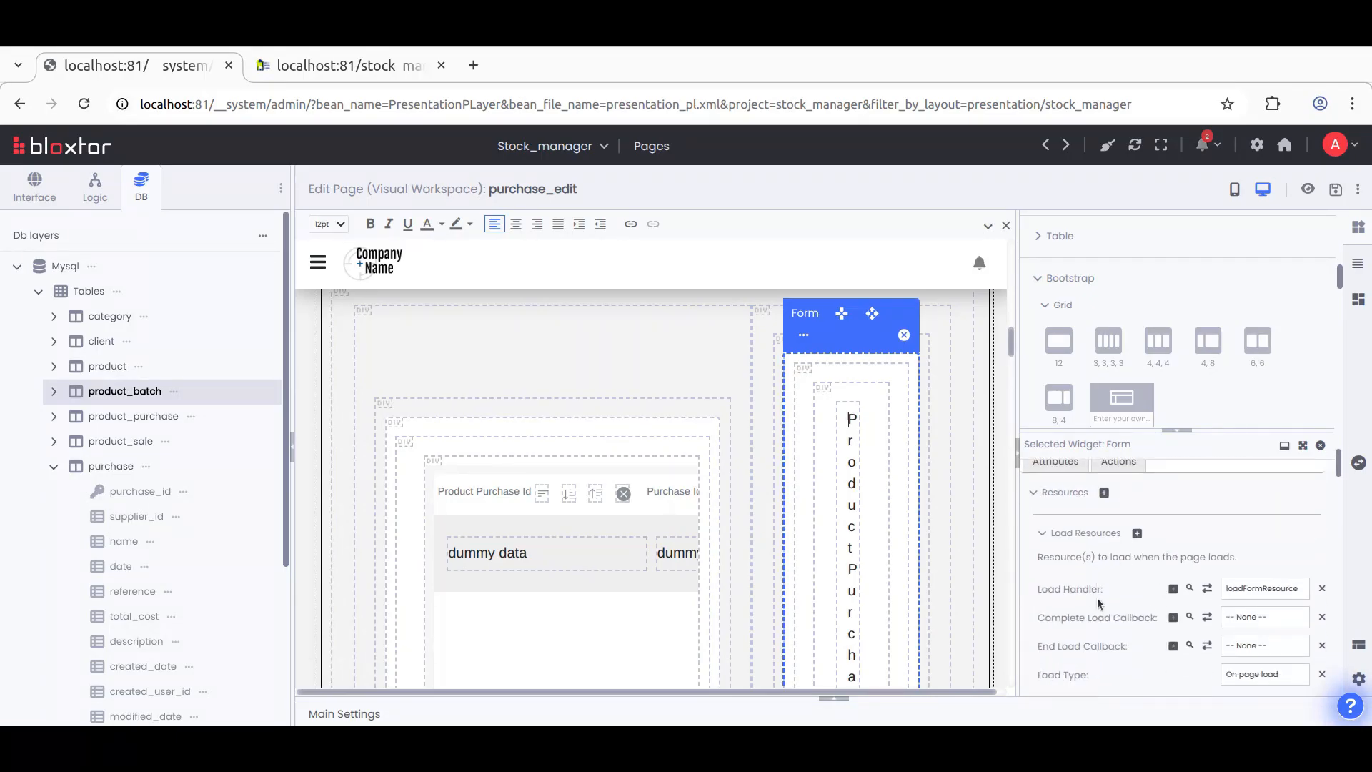
scroll(1099, 604, "down", 2)
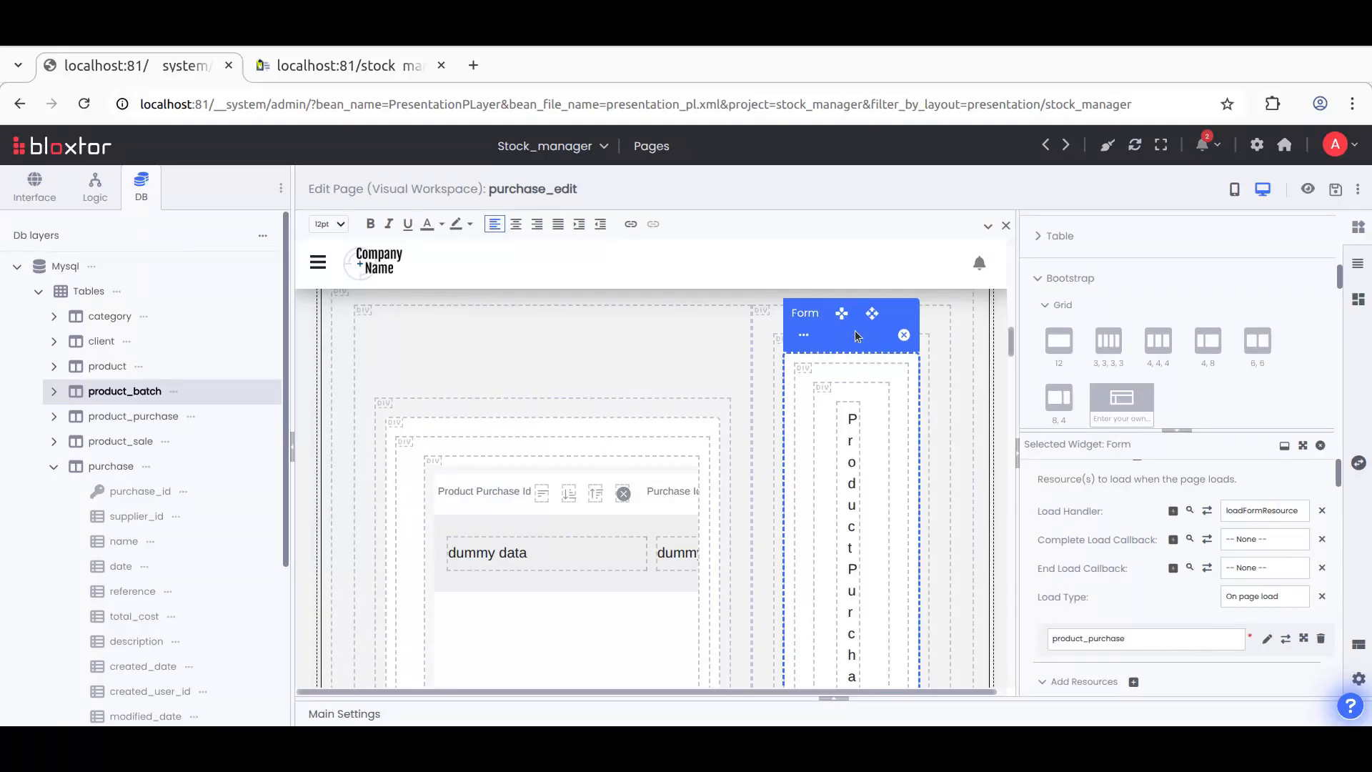
left_click(1247, 597)
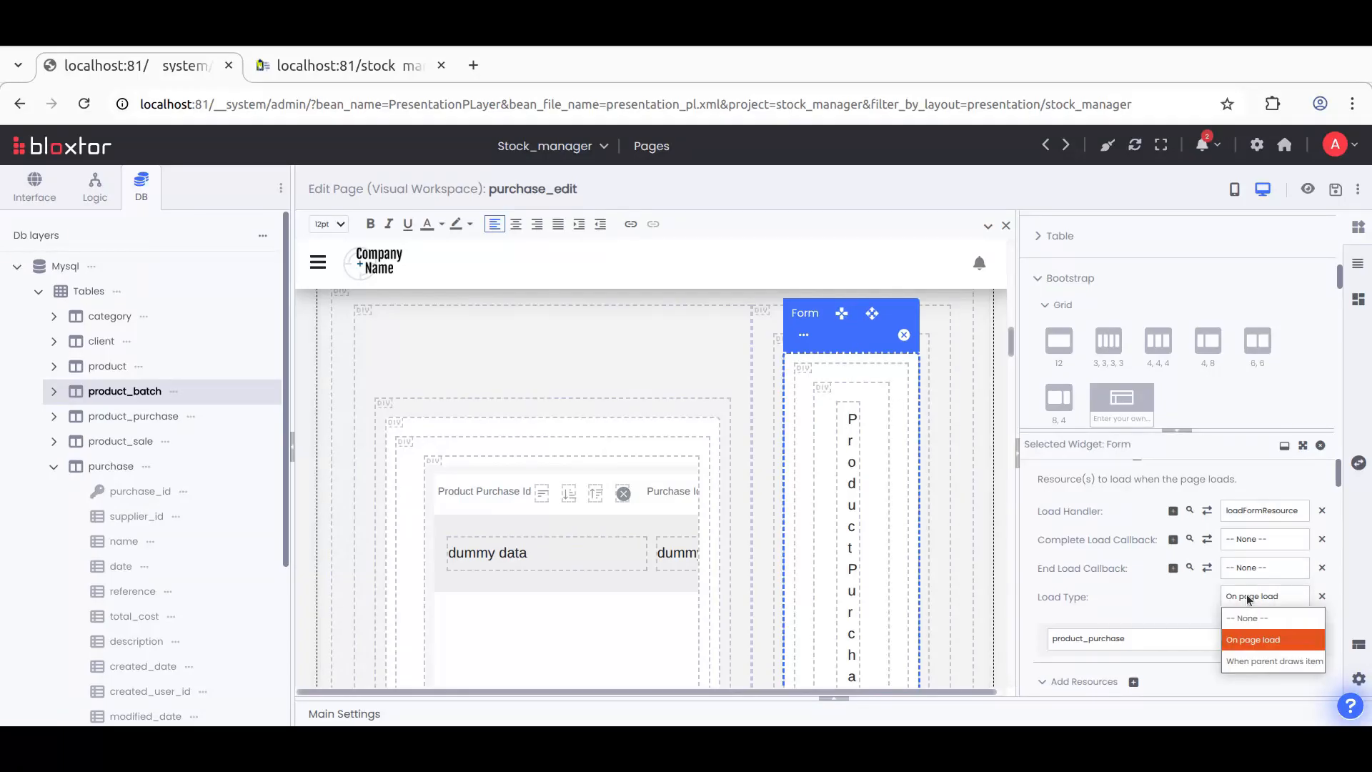
left_click(1259, 662)
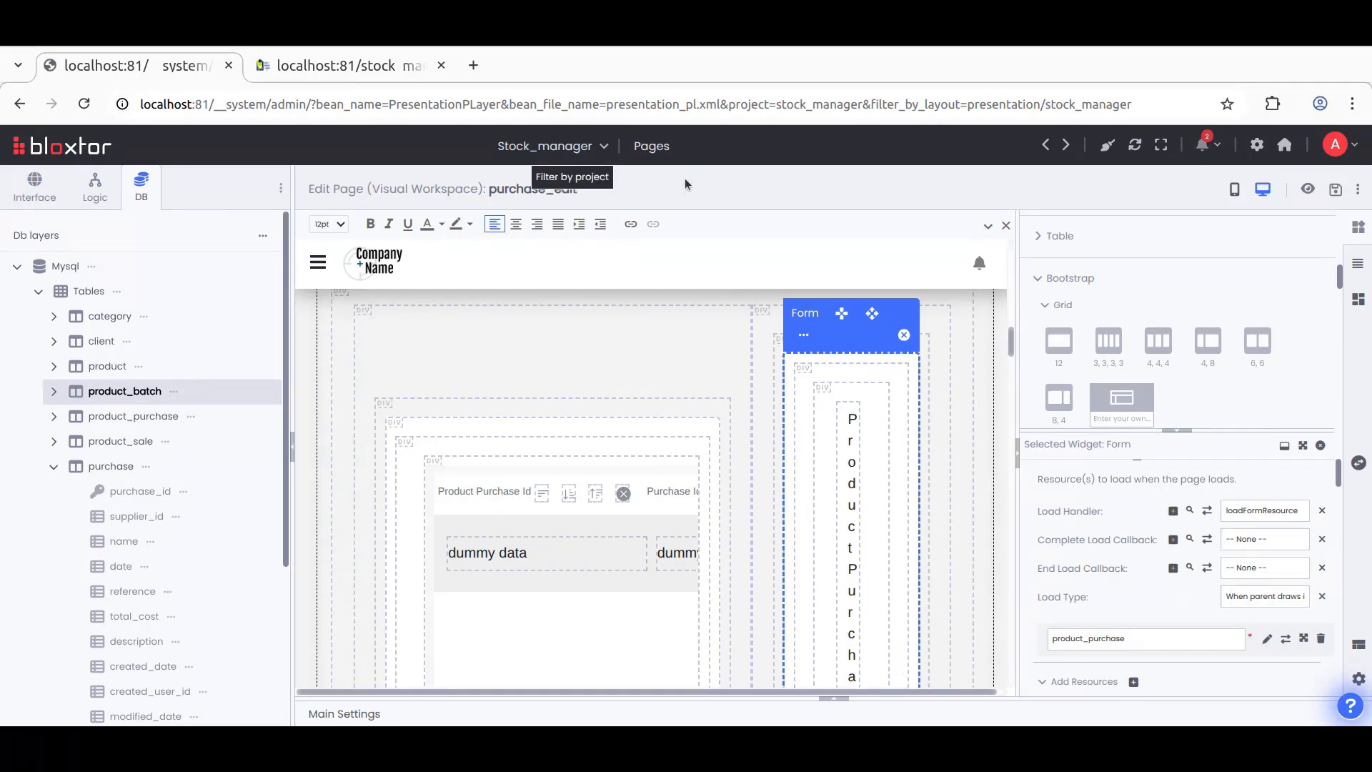
left_click(1335, 189)
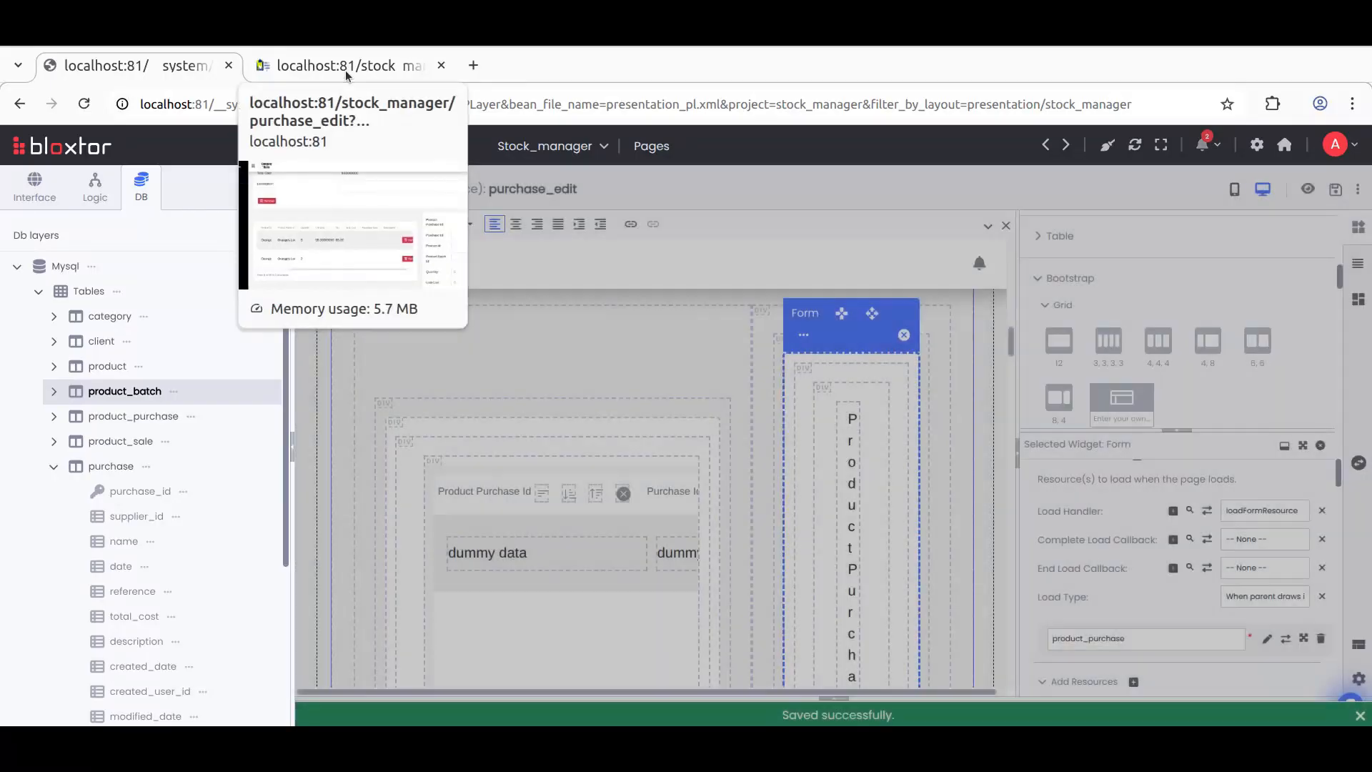
Step: Reload the live purchase_edit page and check the options of the form's Purchase Id, Product Id and Product Batch Id fields
left_click(346, 73)
left_click(84, 104)
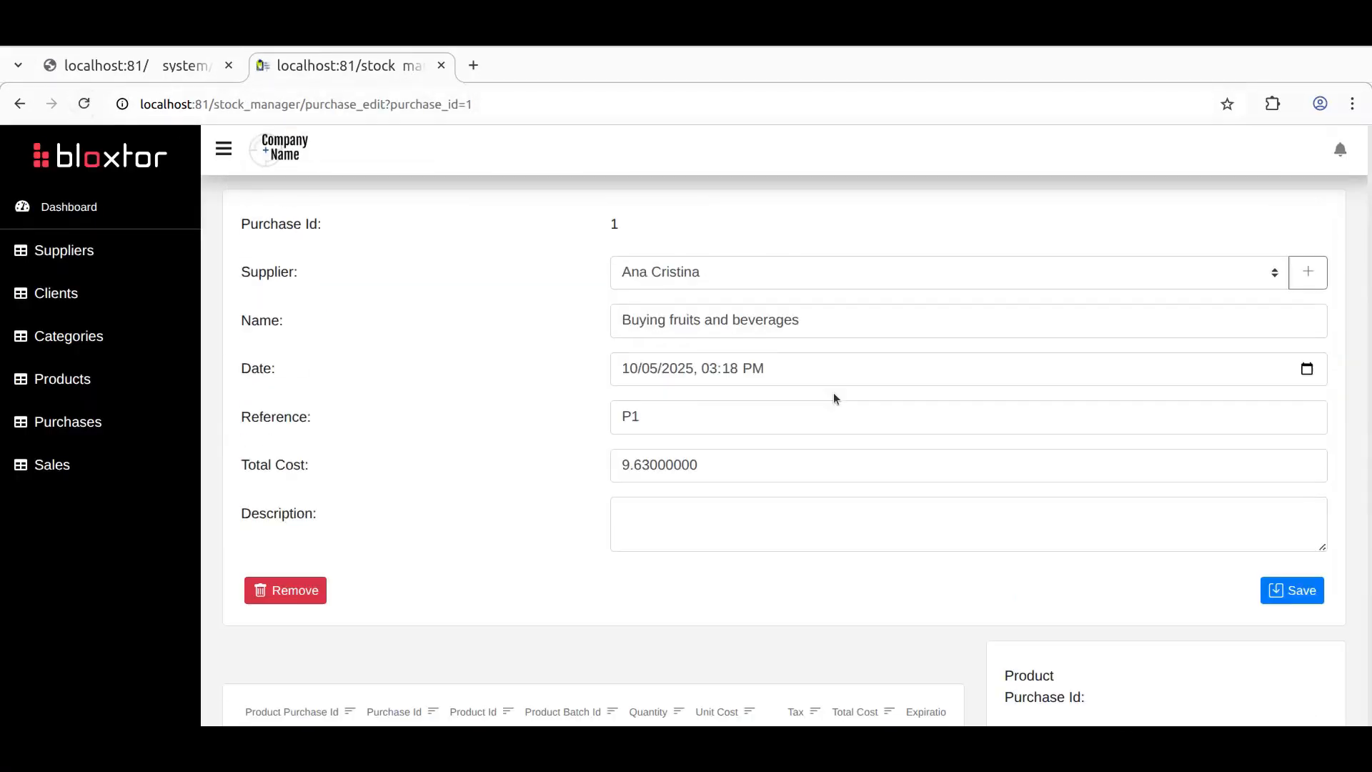
scroll(1079, 397, "down", 5)
left_click(1238, 393)
left_click(1230, 412)
left_click(1225, 440)
left_click(1204, 486)
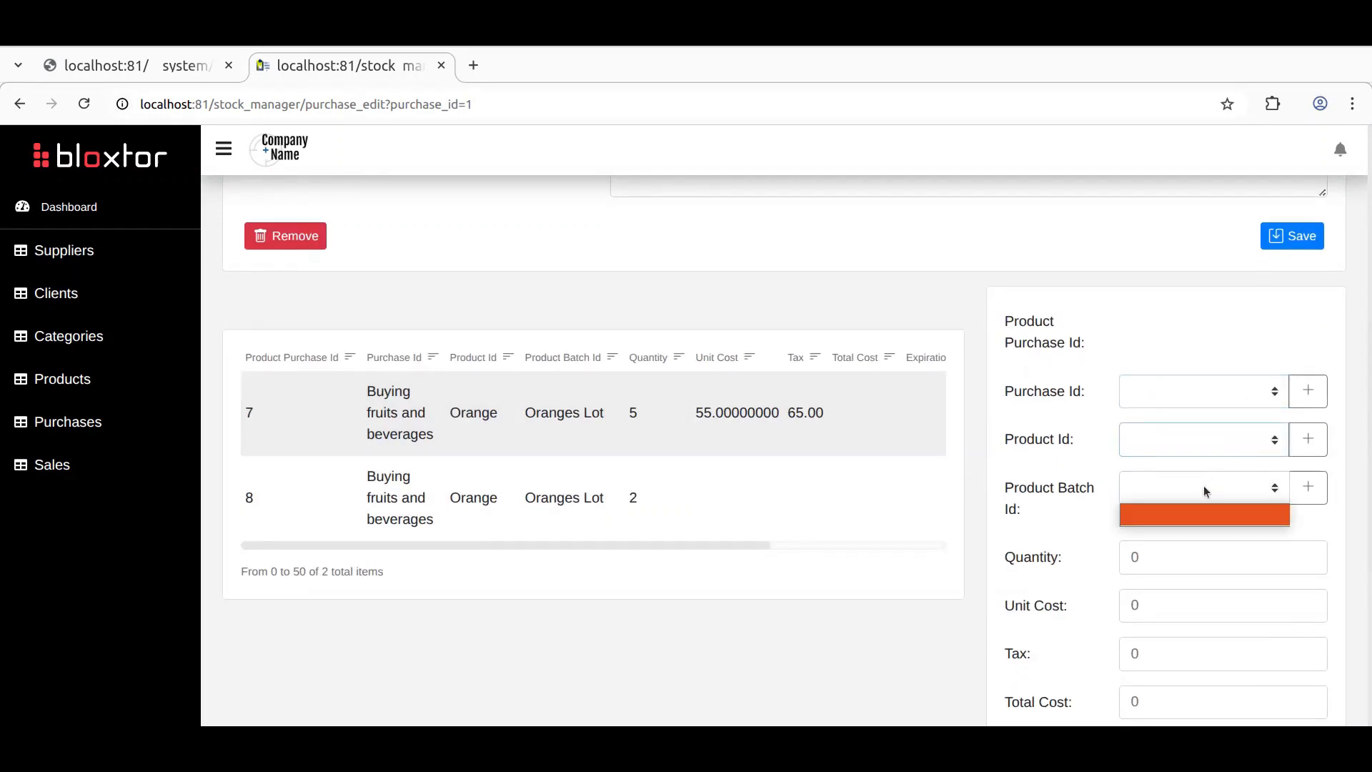
left_click(1045, 403)
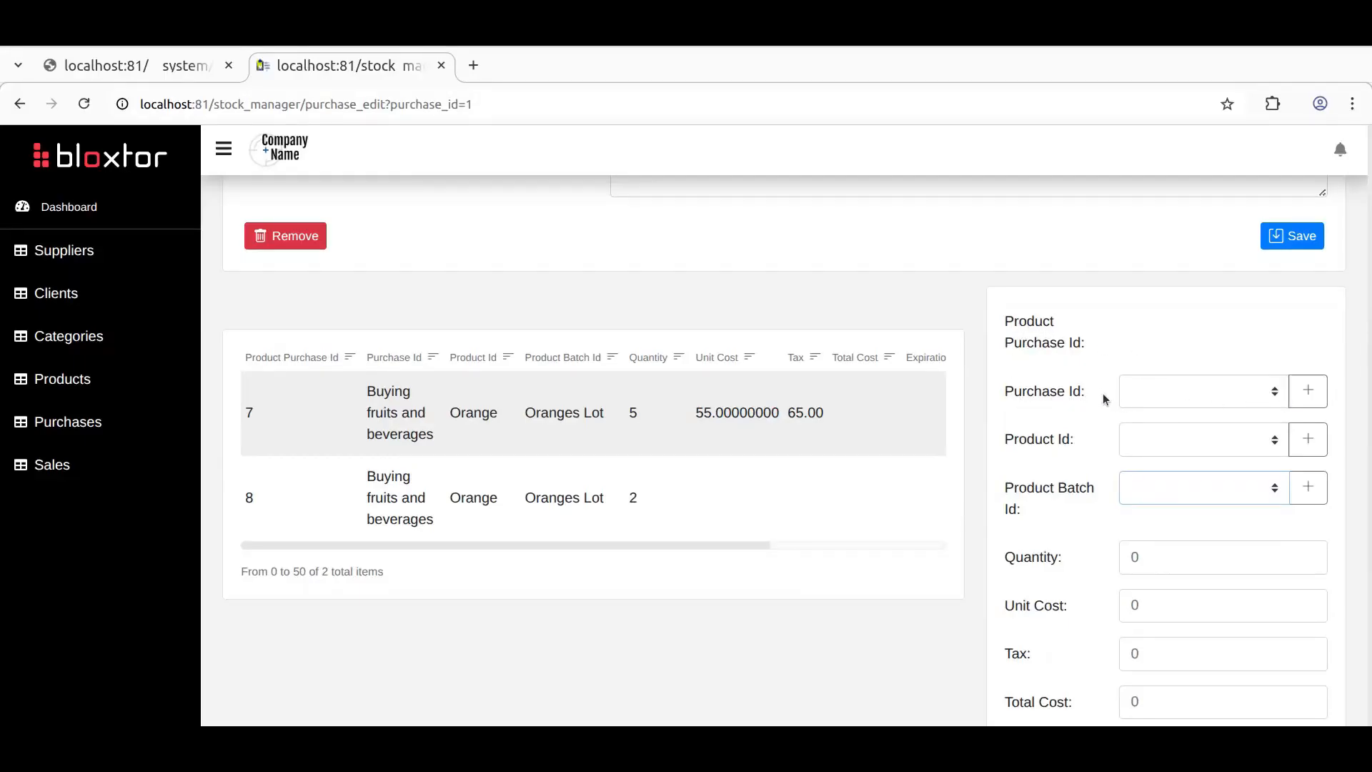
Step: Return to the page editor and widen the device preview to 4000 px, bringing the product_purchase form into view
left_click(166, 72)
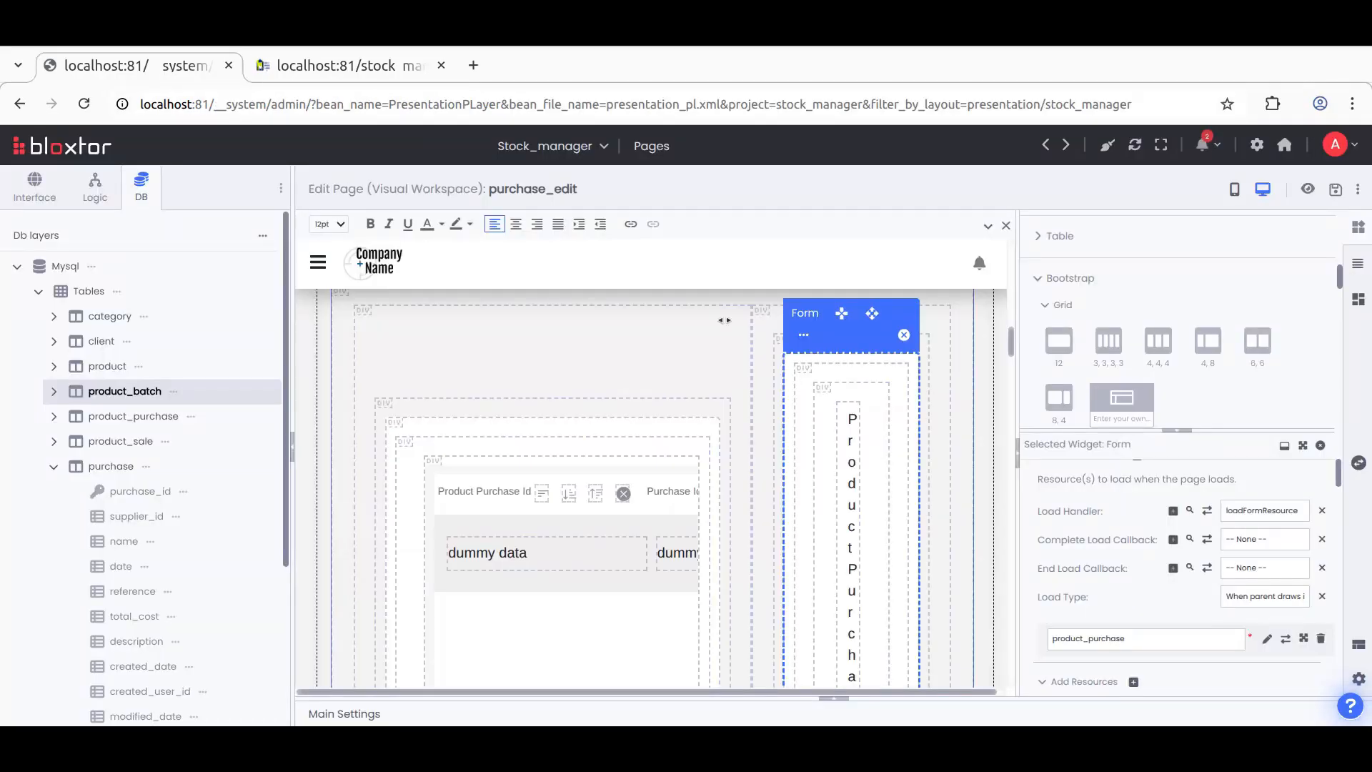
left_click(1236, 191)
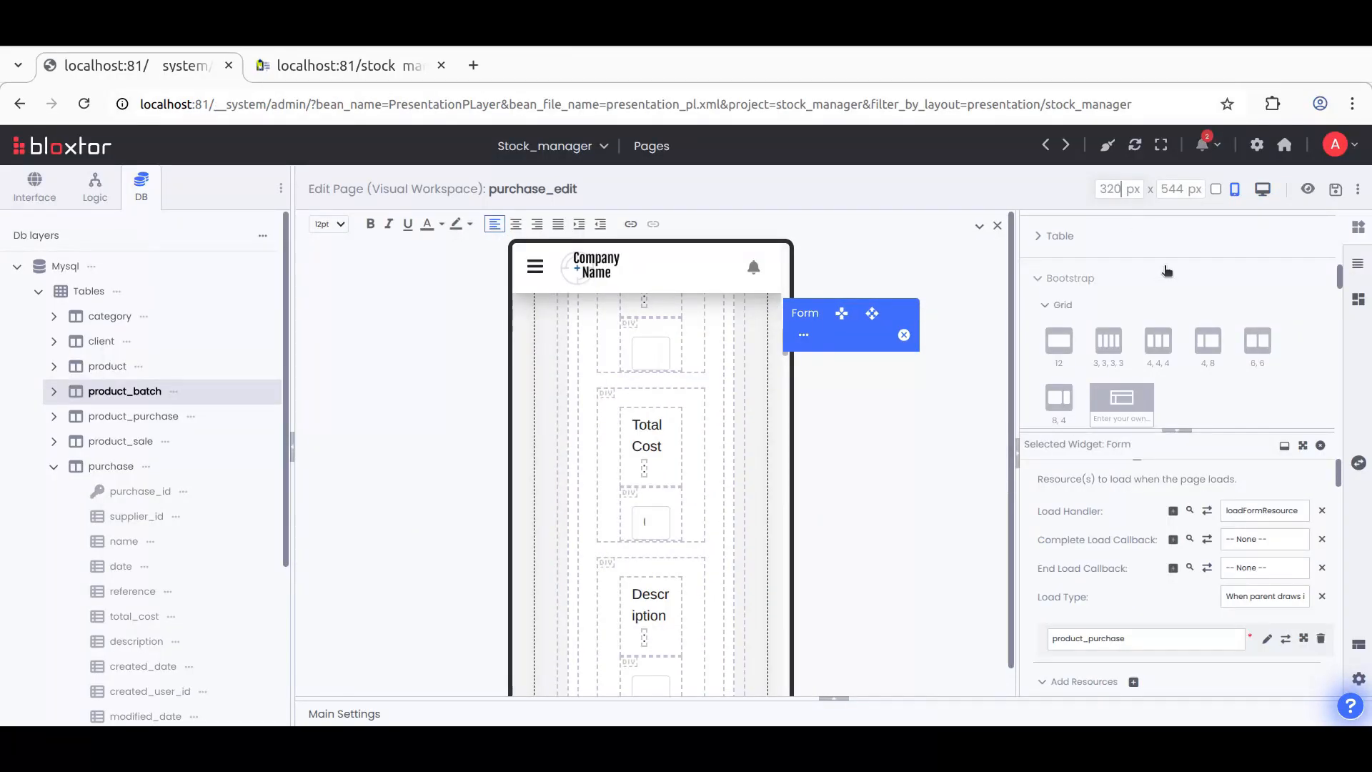
type("0")
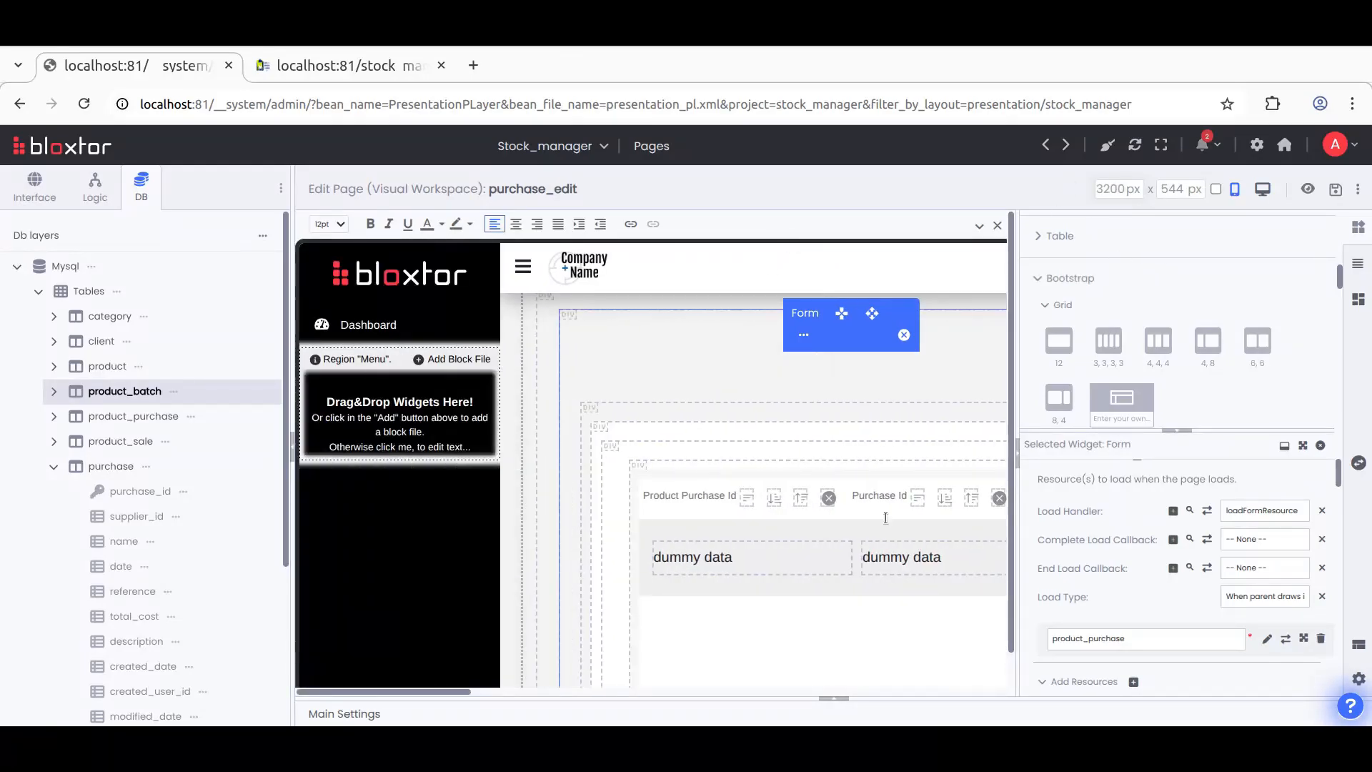
left_click_drag(439, 690, 616, 690)
left_click(1105, 190)
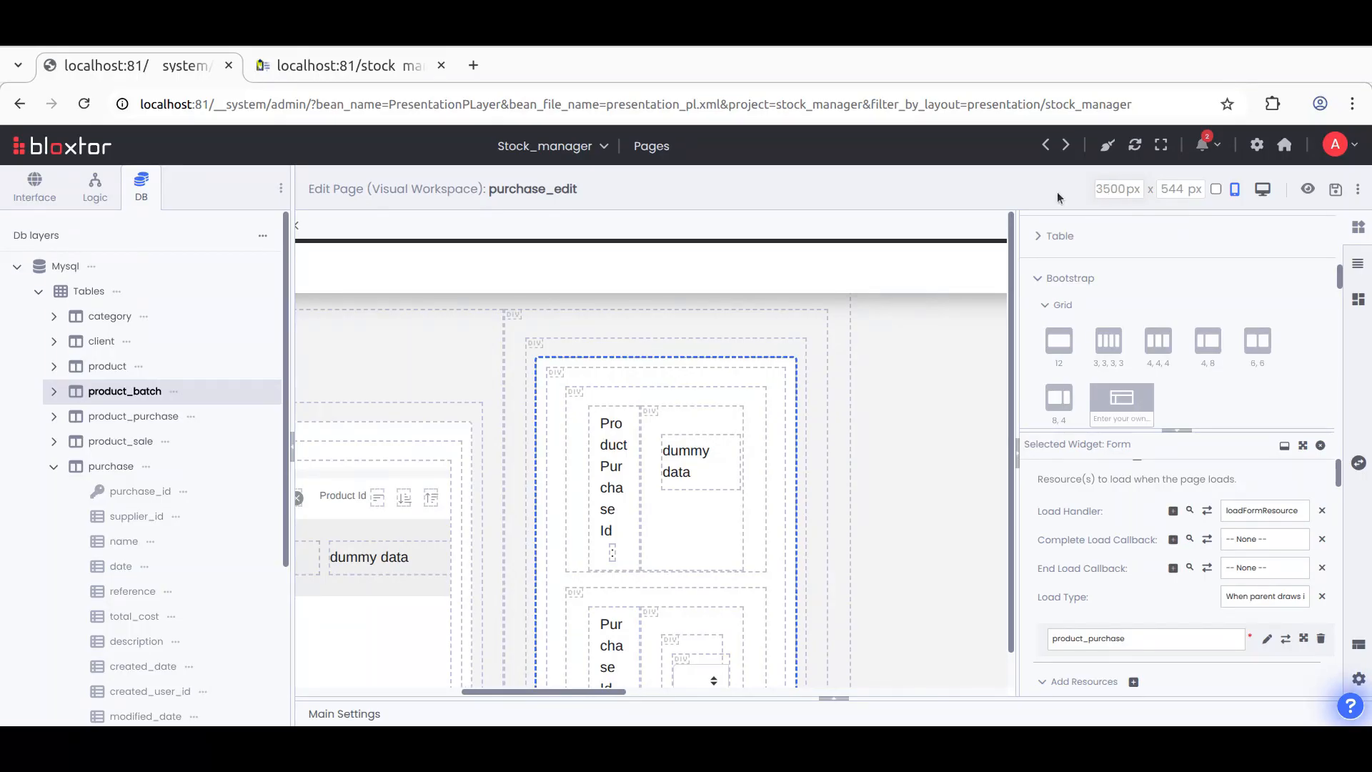
left_click_drag(1110, 189, 1094, 191)
type("40")
left_click_drag(542, 690, 569, 690)
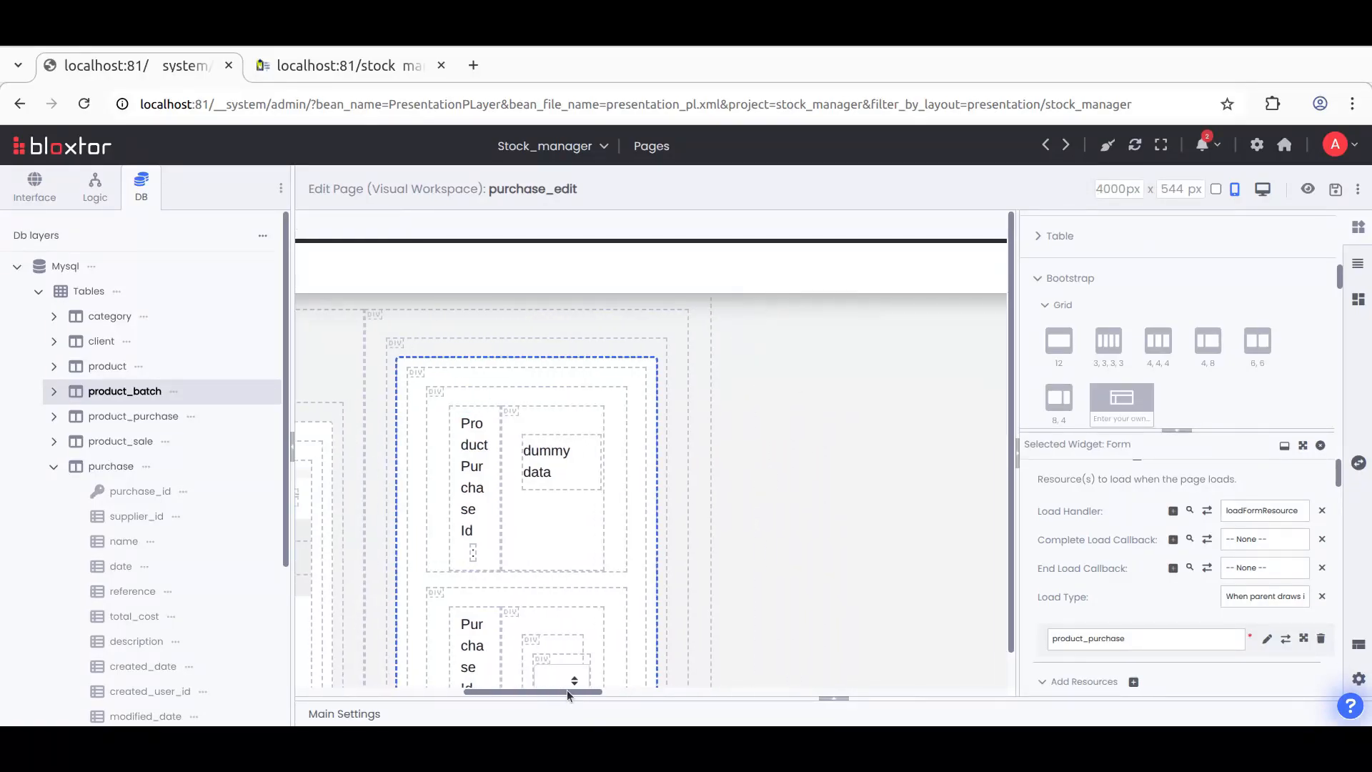
Step: Delete the Product Purchase Id row from the product_purchase form and confirm the deletion
left_click(492, 399)
left_click(475, 348)
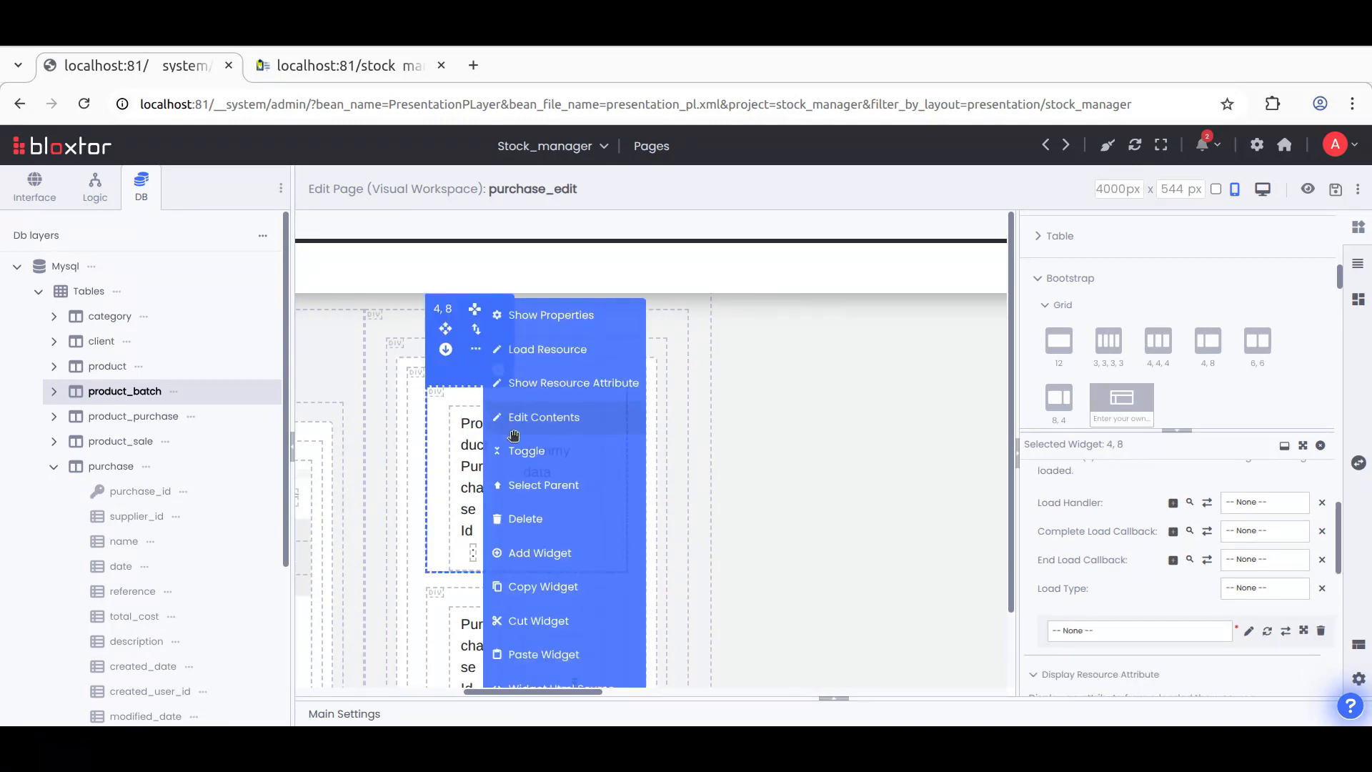
left_click(527, 518)
left_click(831, 223)
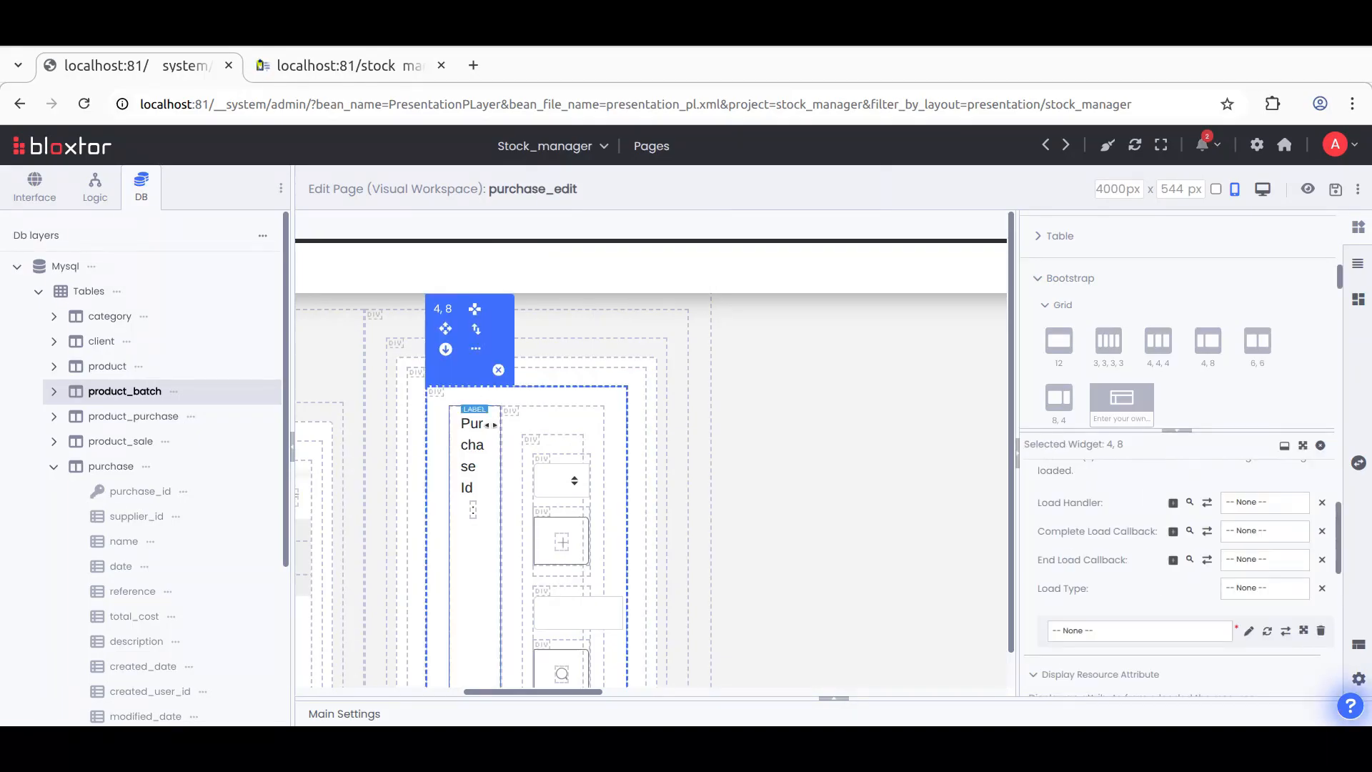
Step: Delete the Purchase Id row from the product_purchase form and confirm the deletion
scroll(483, 415, "down", 3)
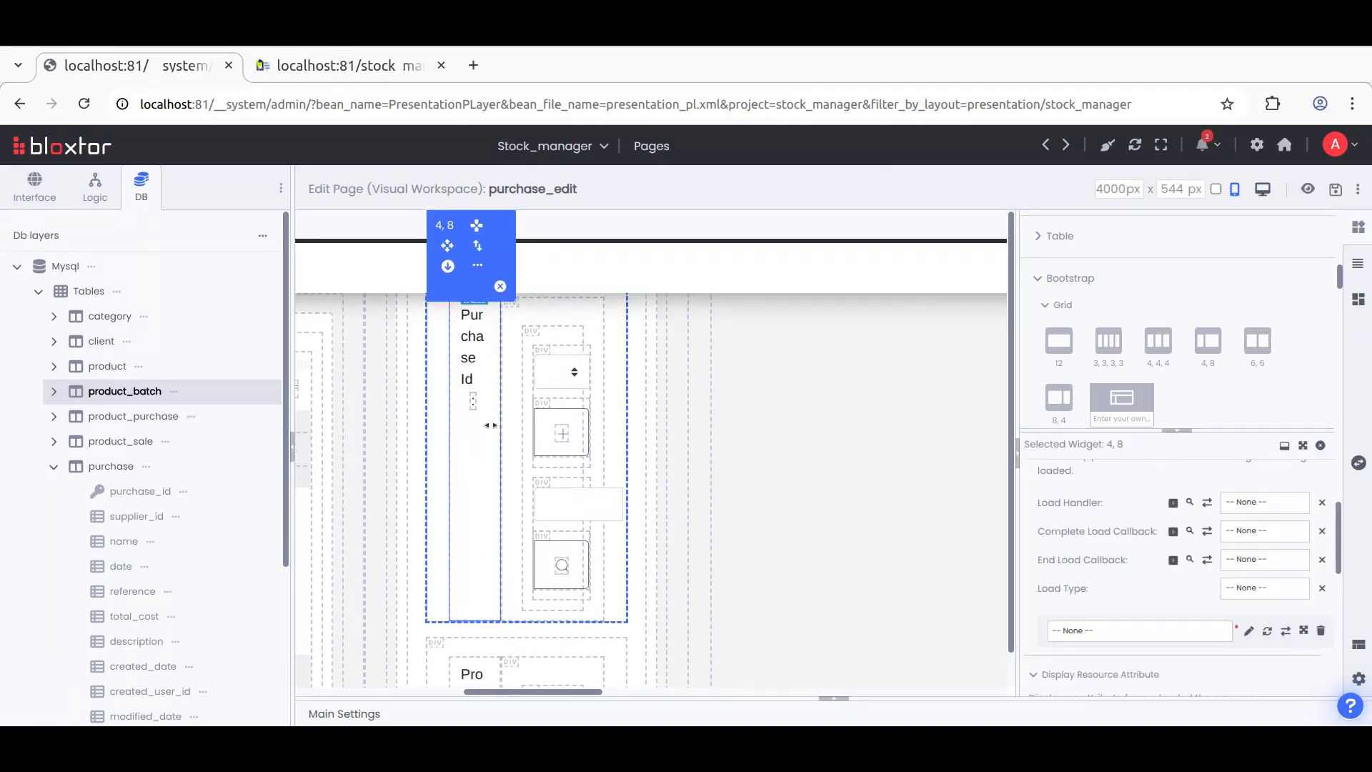
left_click(478, 269)
left_click(529, 470)
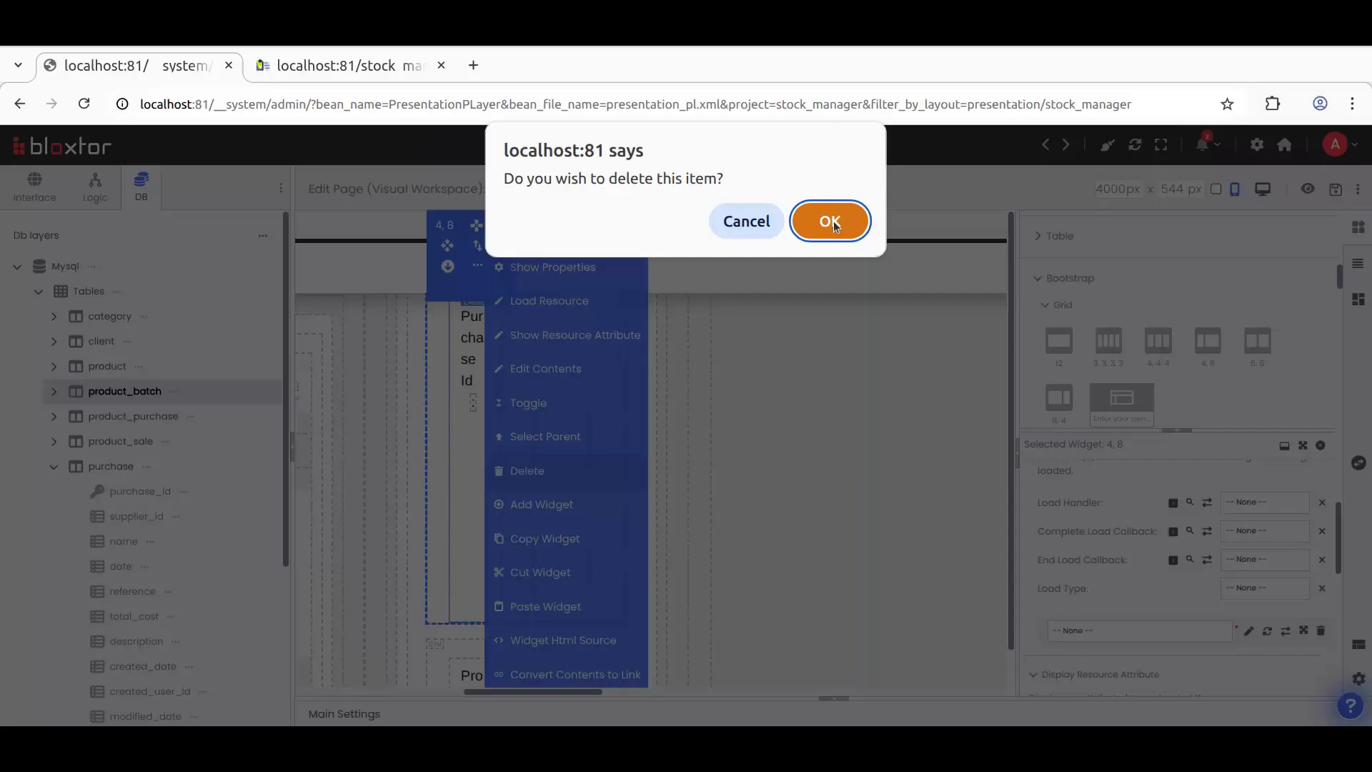
left_click(833, 221)
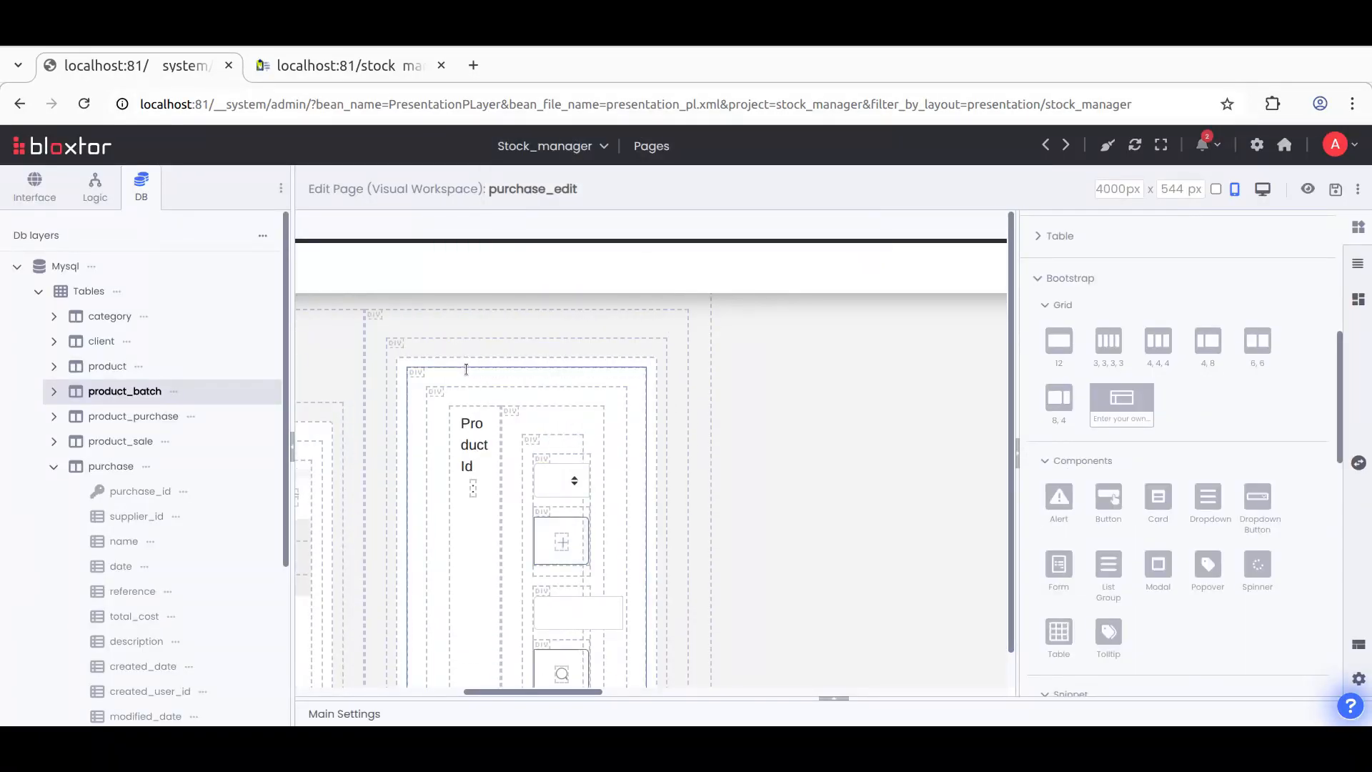
Step: Add a Text Box widget inside the product_purchase form, directly above the Product Id row
left_click(466, 370)
scroll(486, 380, "down", 3)
scroll(487, 383, "up", 3)
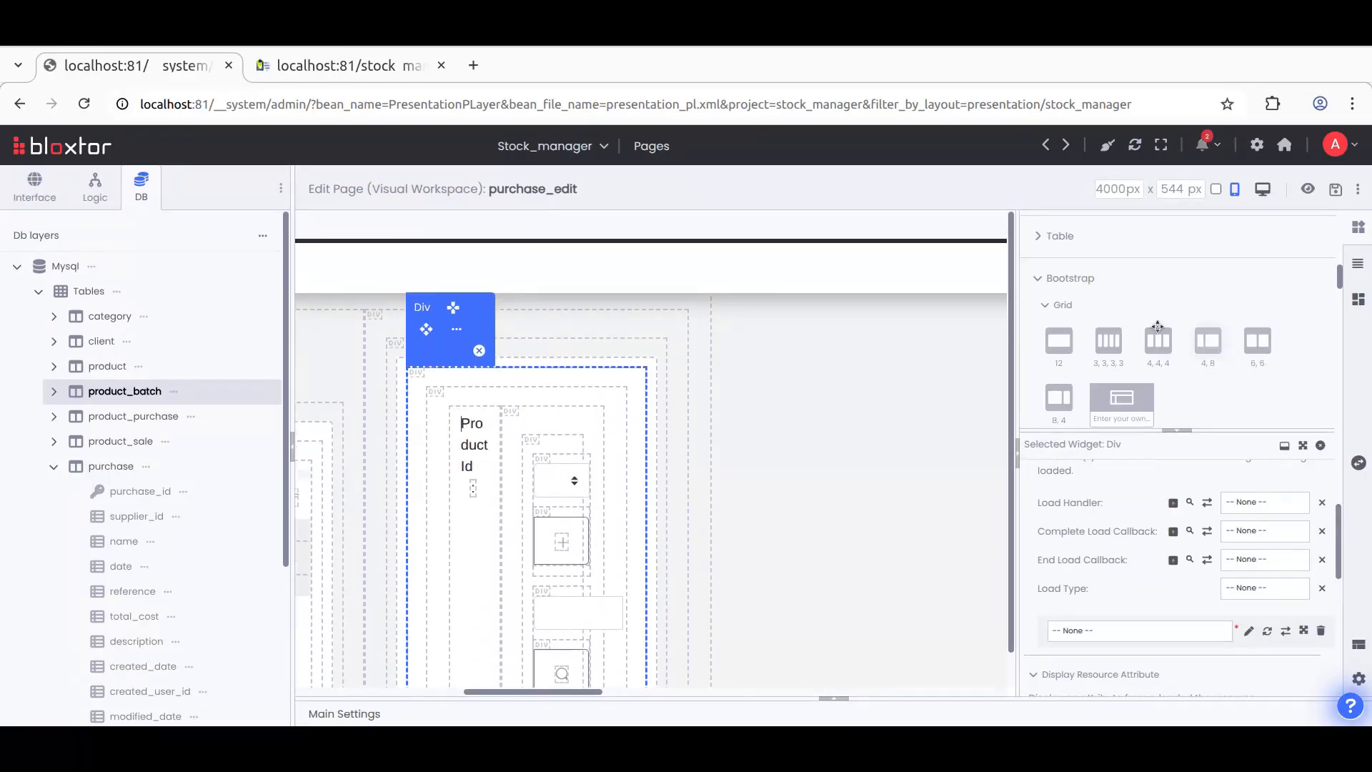
scroll(1144, 300, "up", 5)
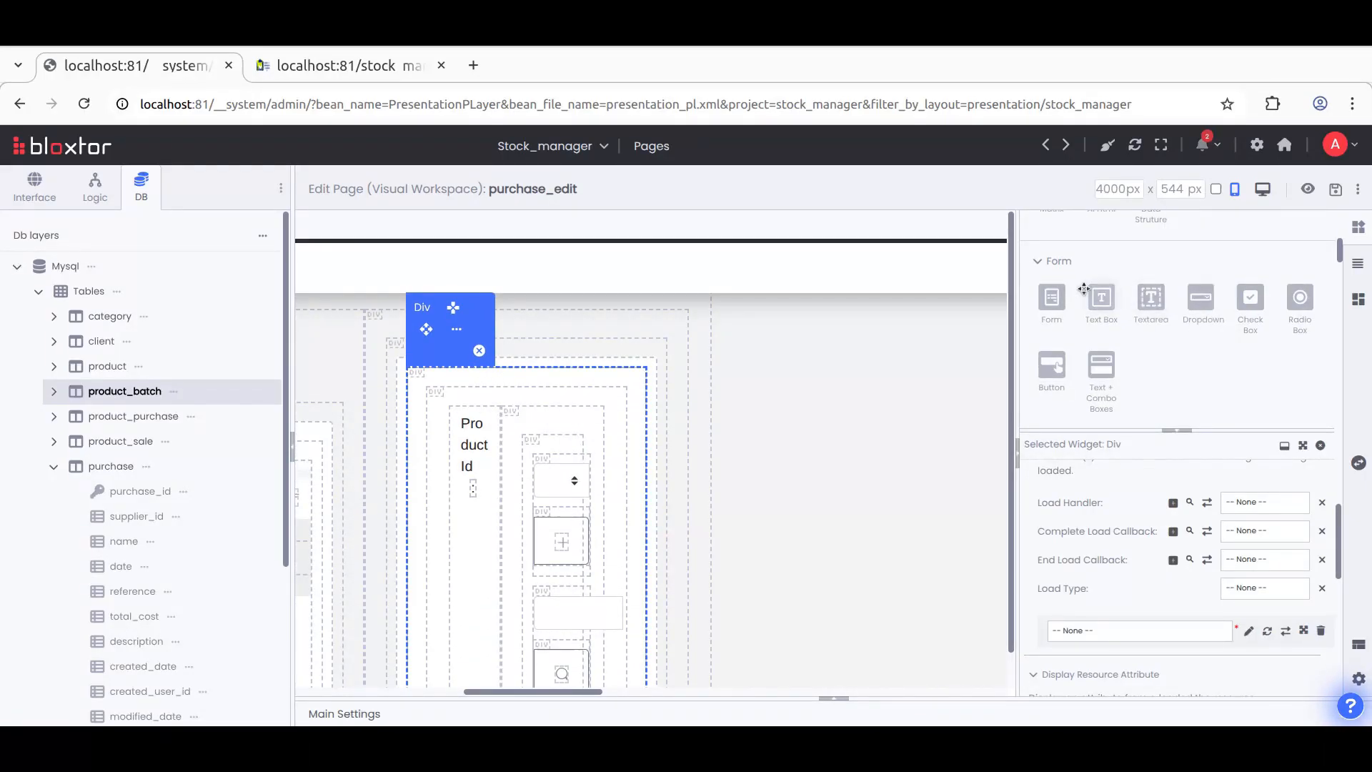
left_click_drag(1101, 297, 611, 377)
Step: Make the new text box show the resource attribute purchase_id and expand its advanced display resource settings
scroll(1135, 519, "up", 3)
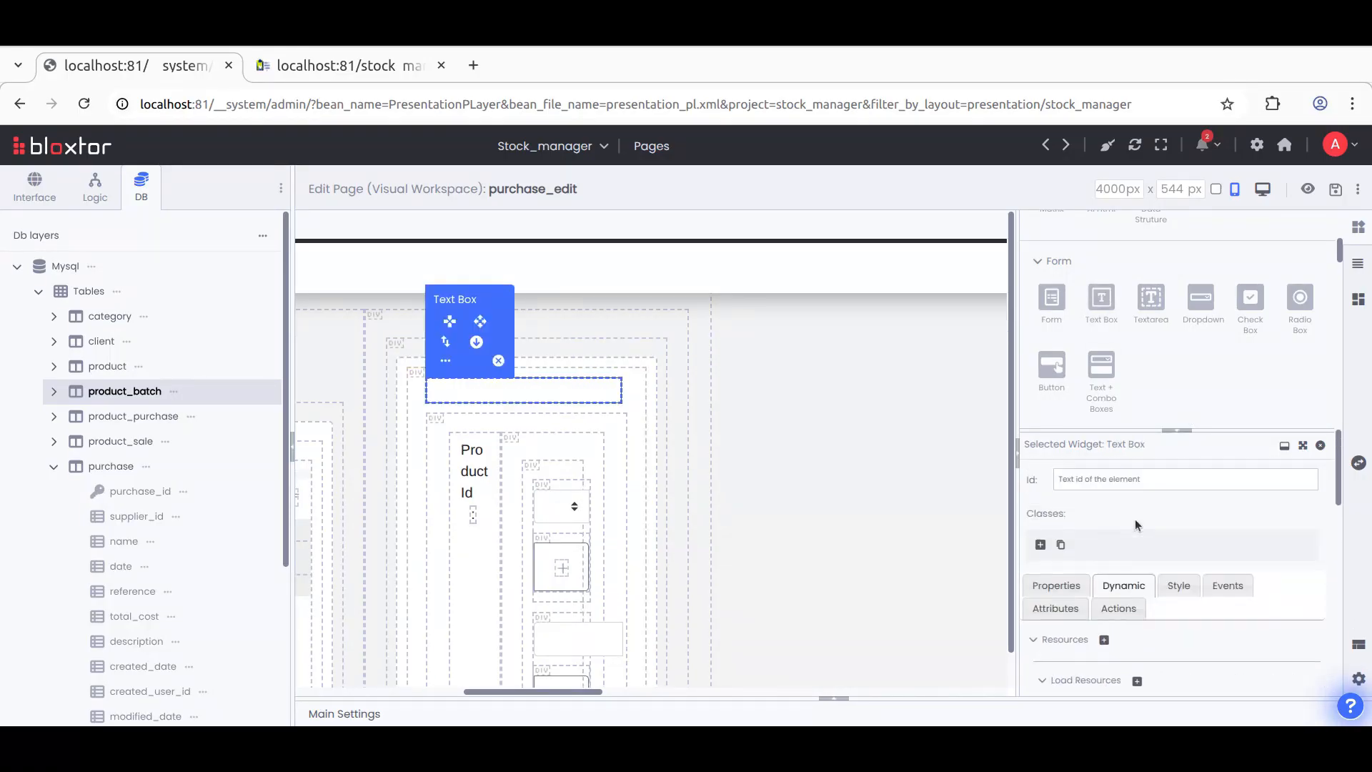
scroll(1072, 634, "down", 2)
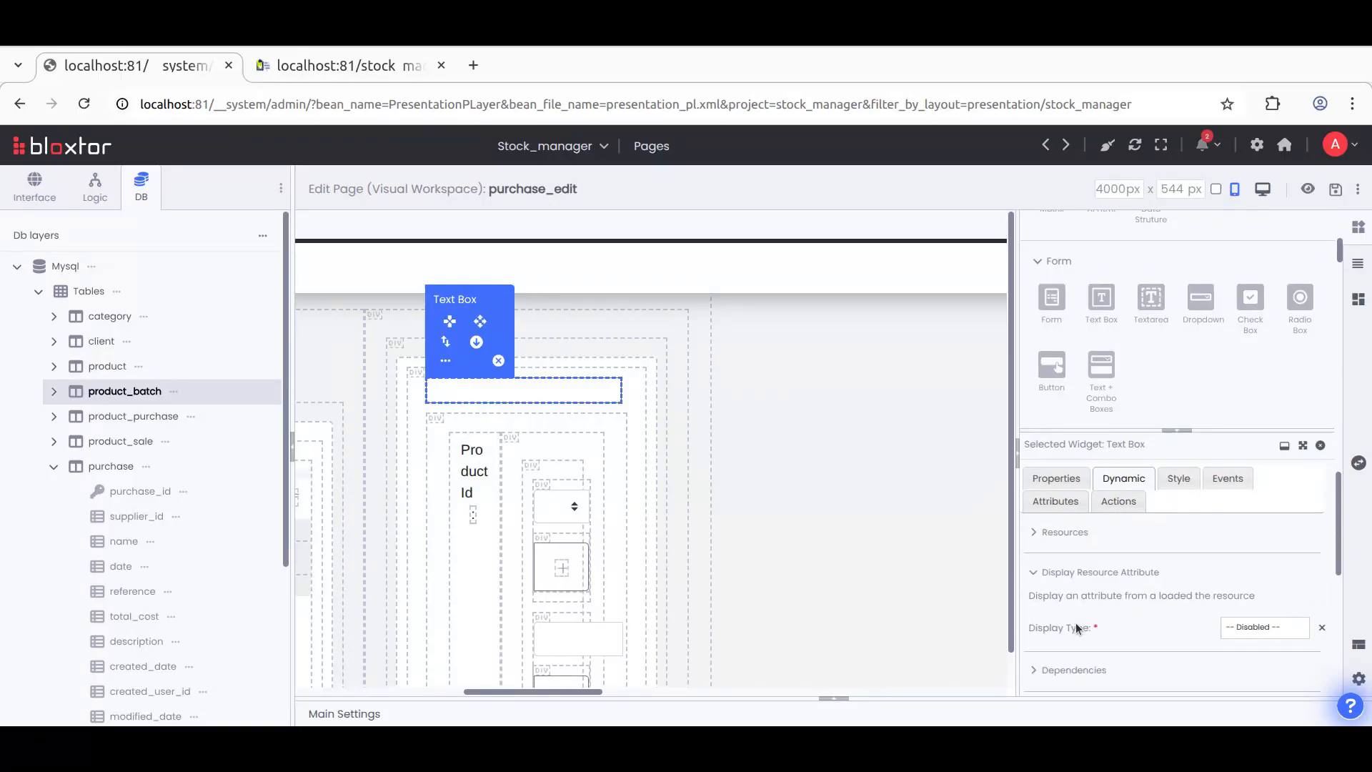
scroll(1302, 448, "down", 3)
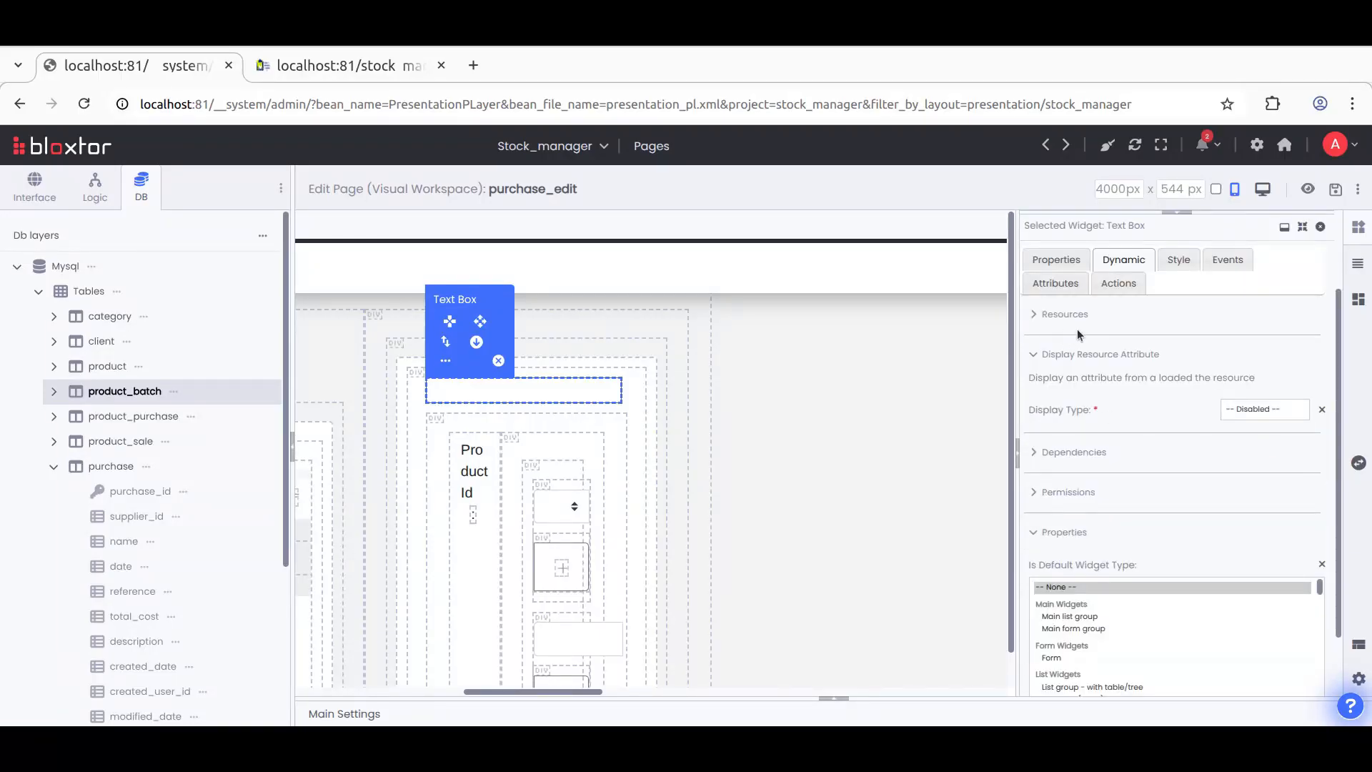
left_click(1265, 409)
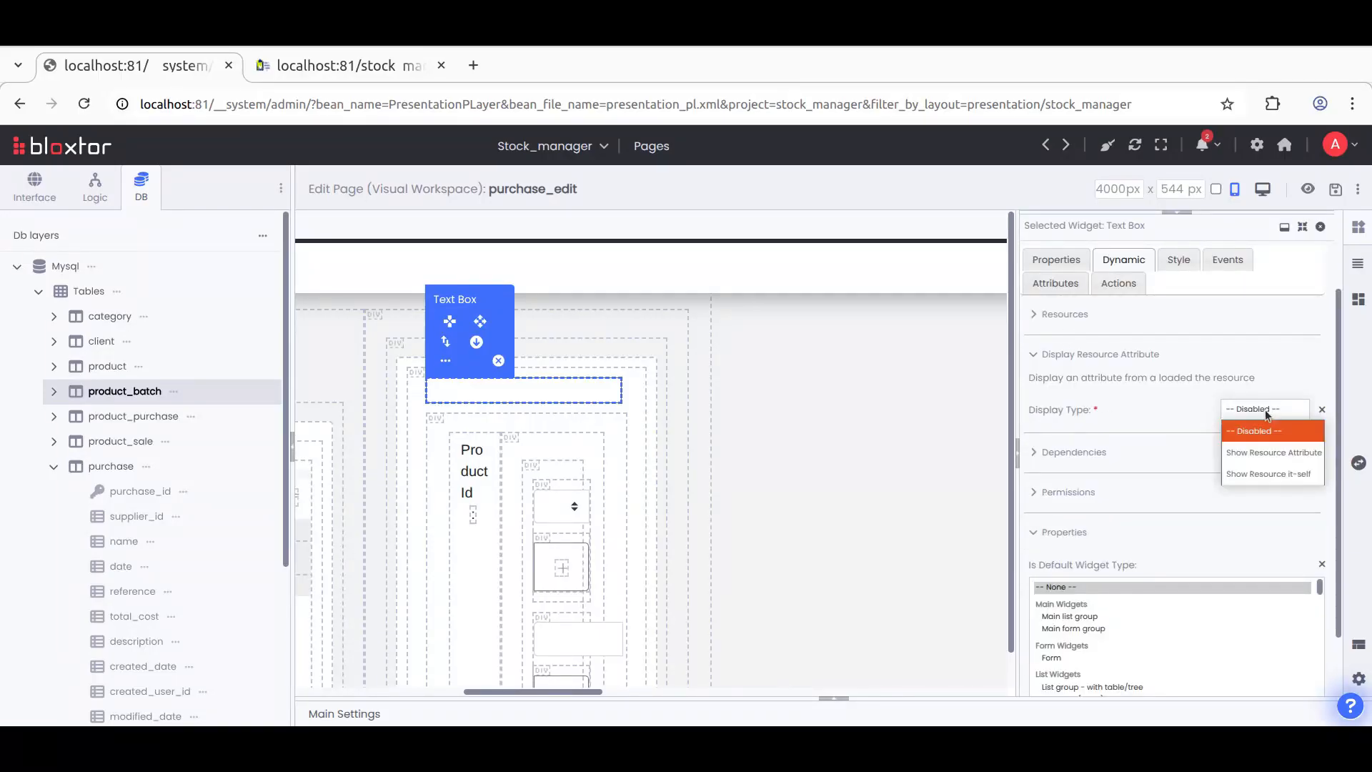
left_click(1260, 455)
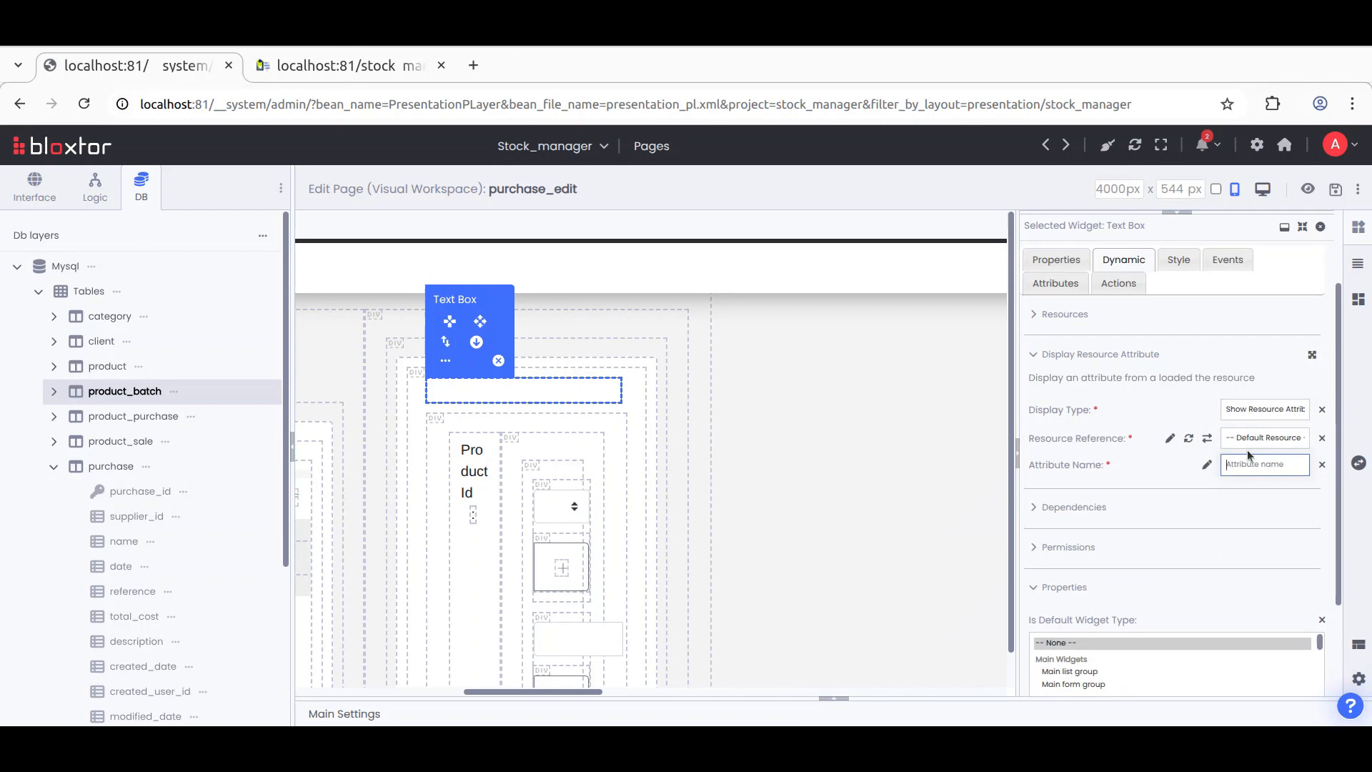
left_click(1315, 356)
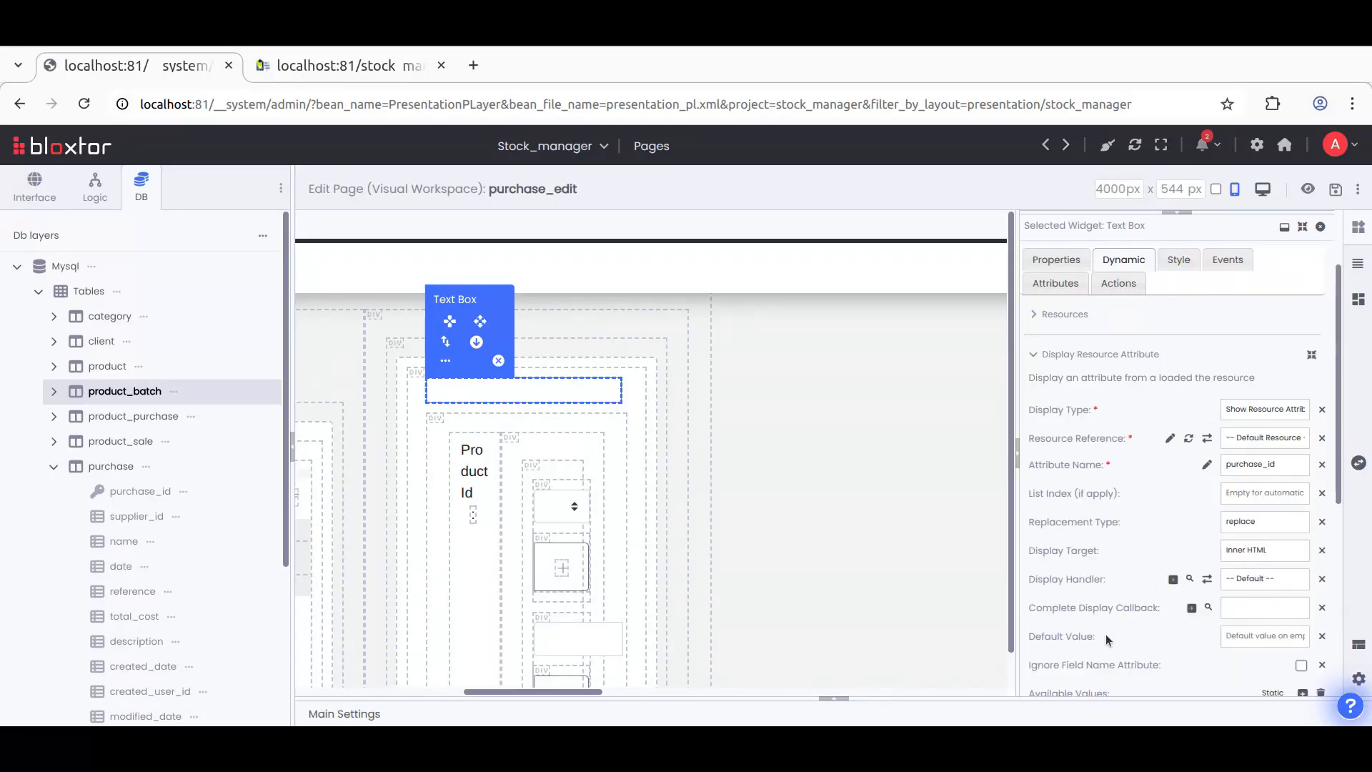
Step: Set the text box's default value to a new variable from the URL named purchase_id
right_click(1261, 638)
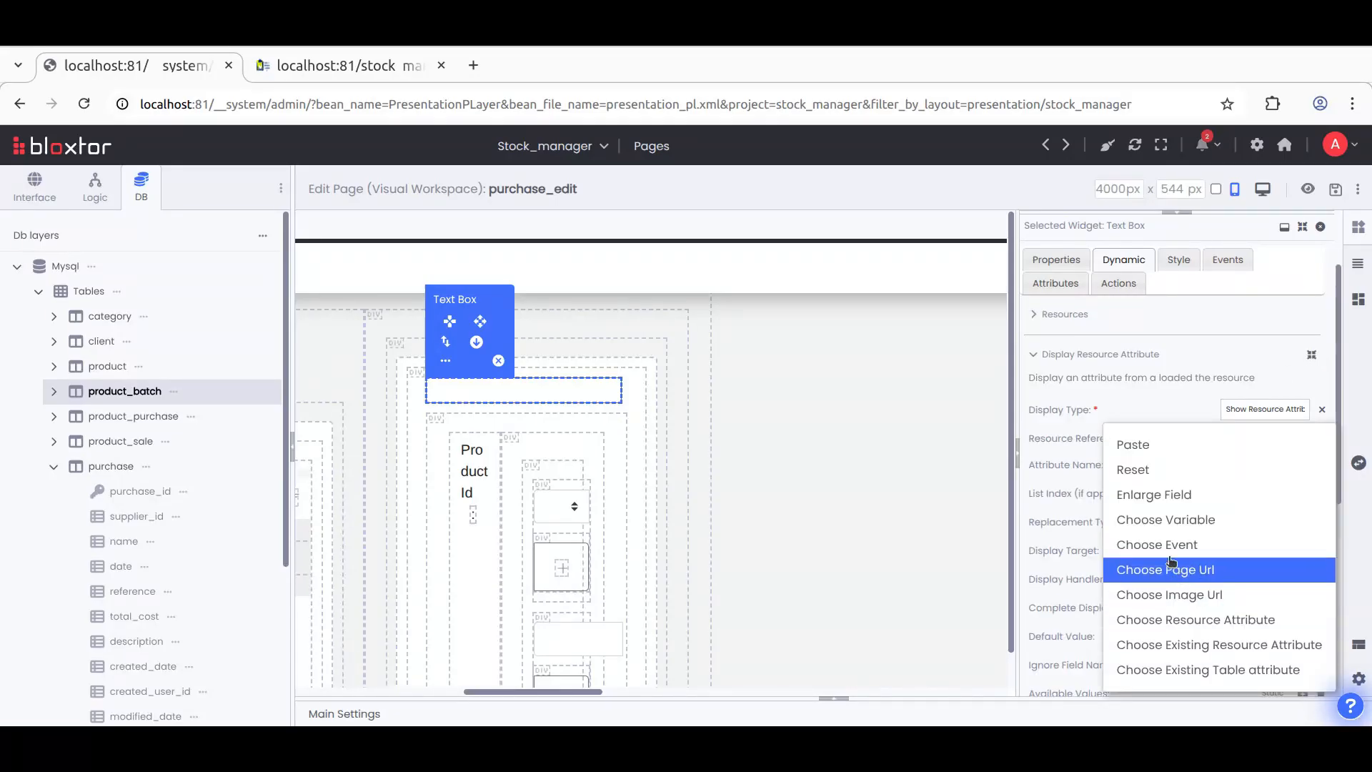
left_click(1171, 527)
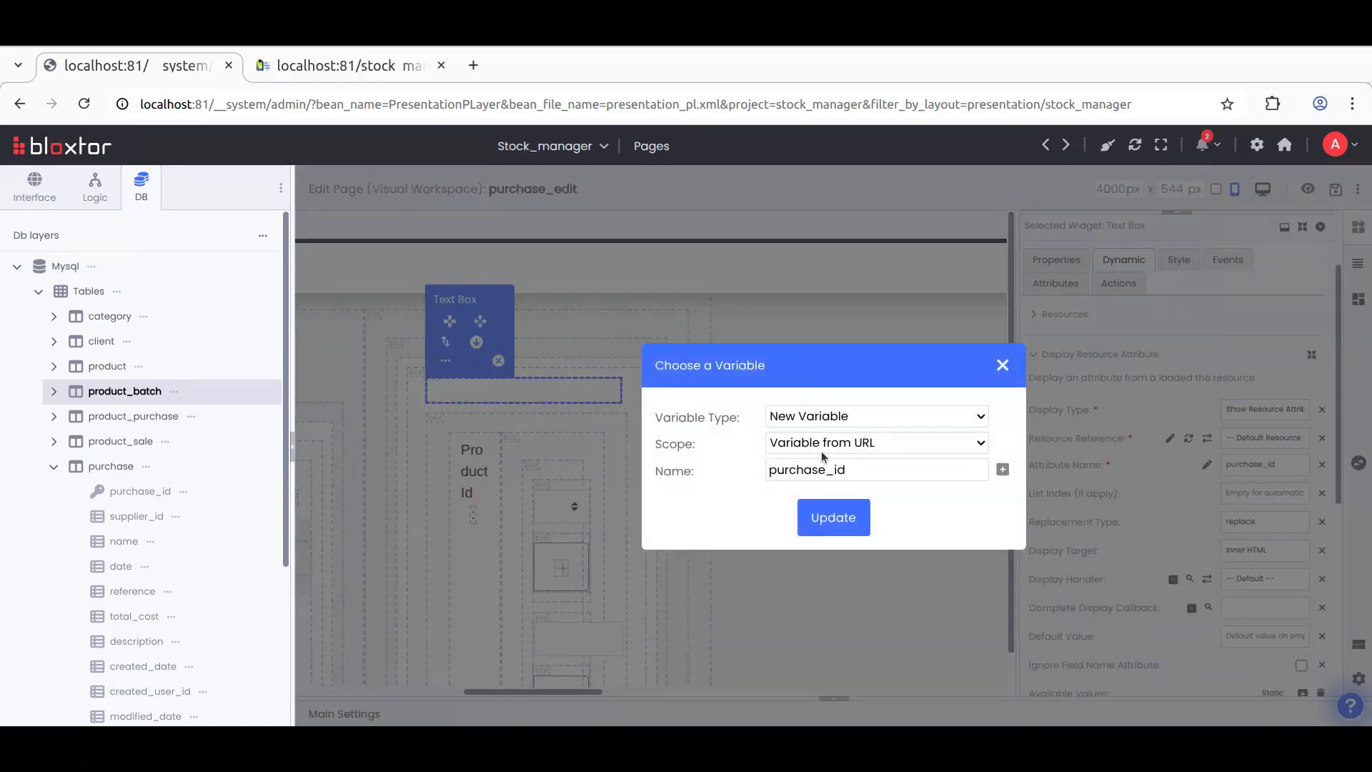
left_click(833, 518)
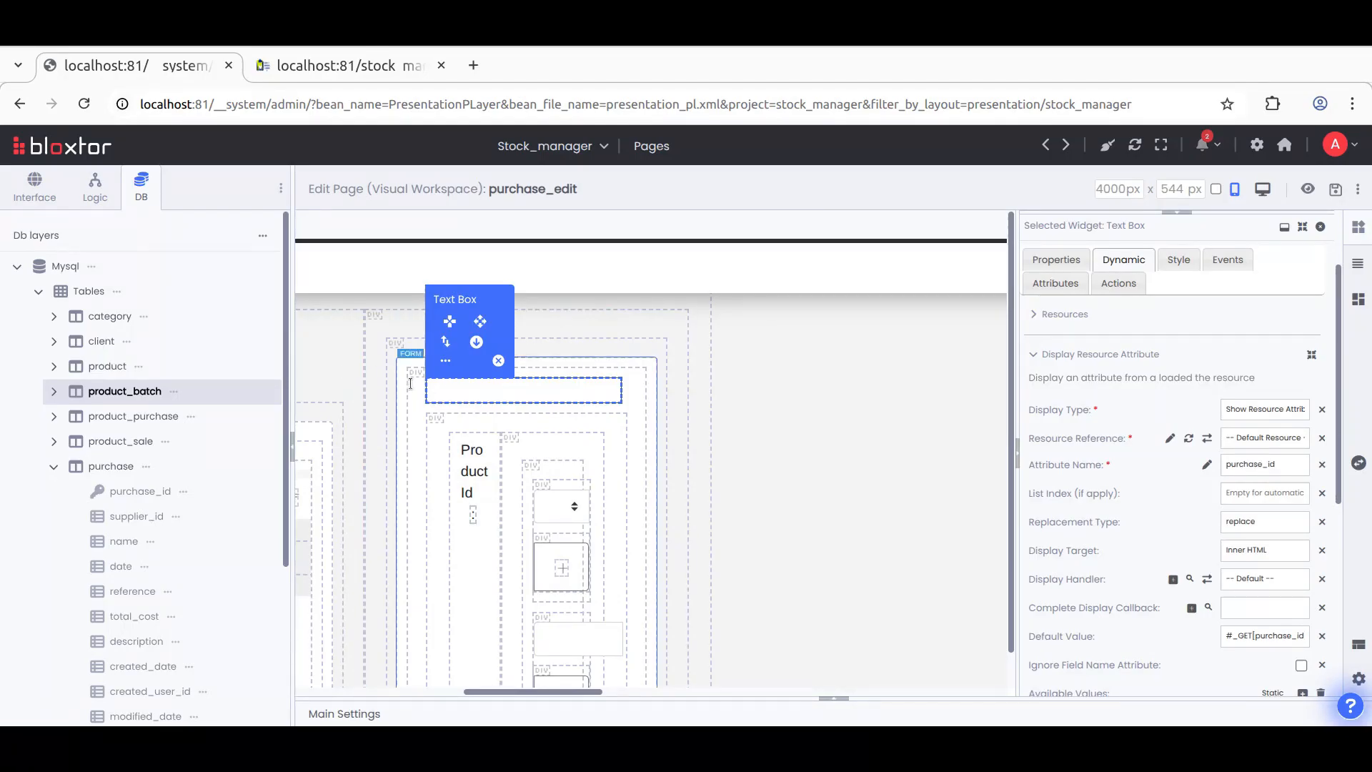
left_click_drag(1228, 634, 1310, 636)
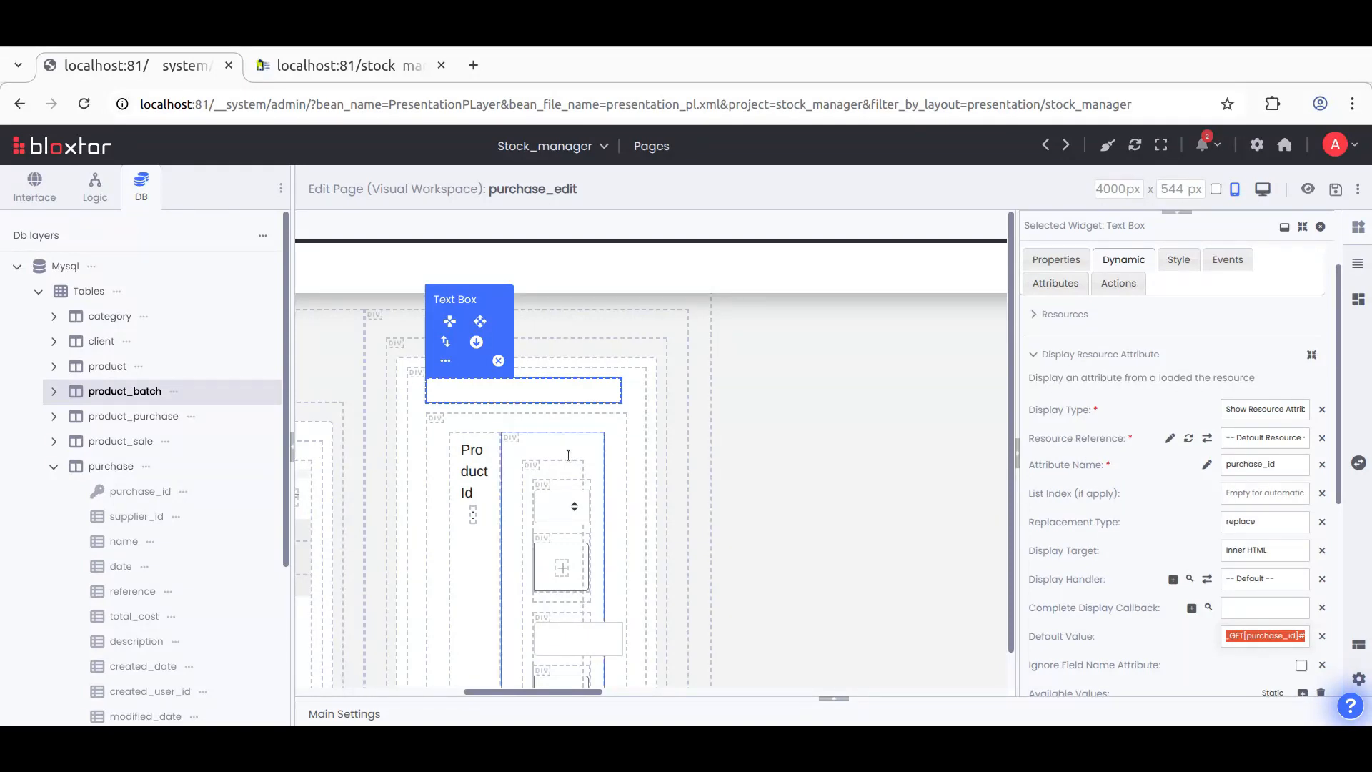
Step: Disallow null for the purchase_id text box and change its type to Hidden
left_click(1056, 258)
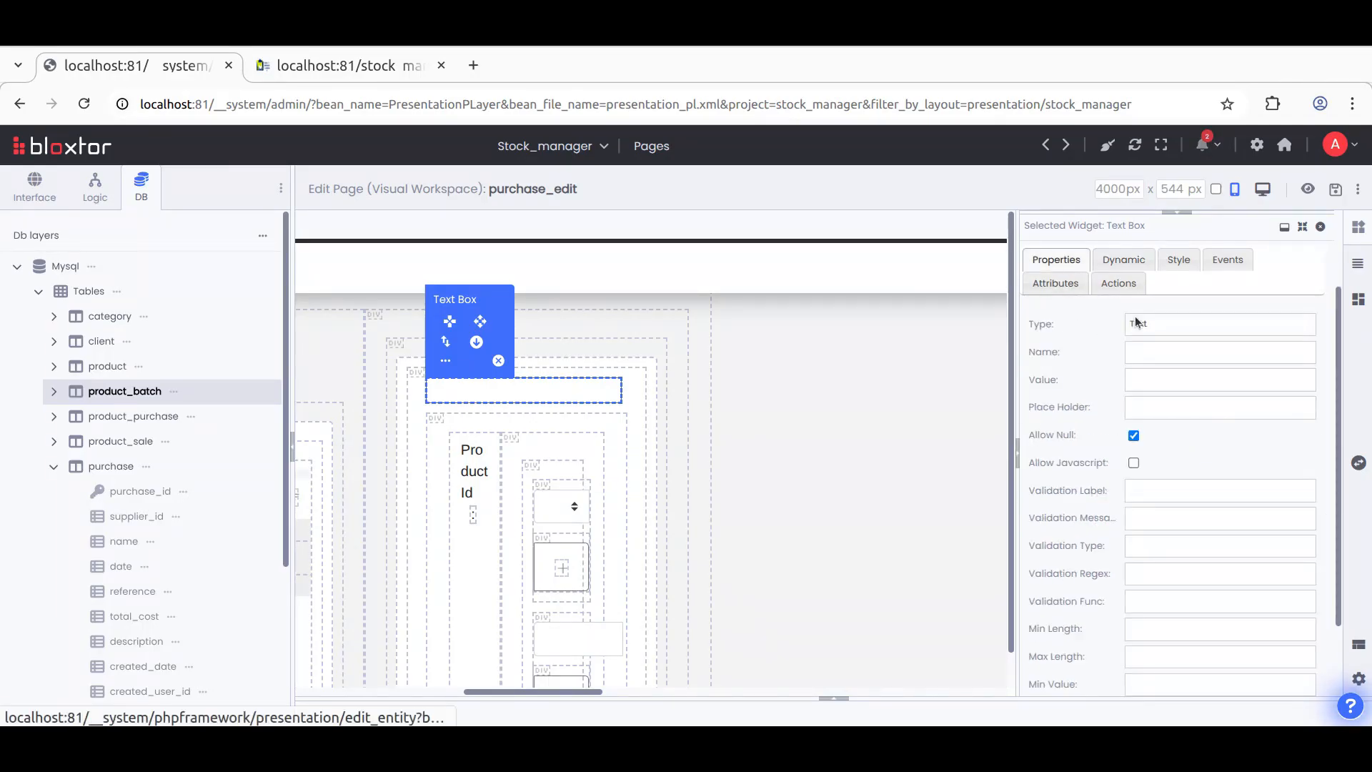
left_click(1134, 436)
left_click(1137, 323)
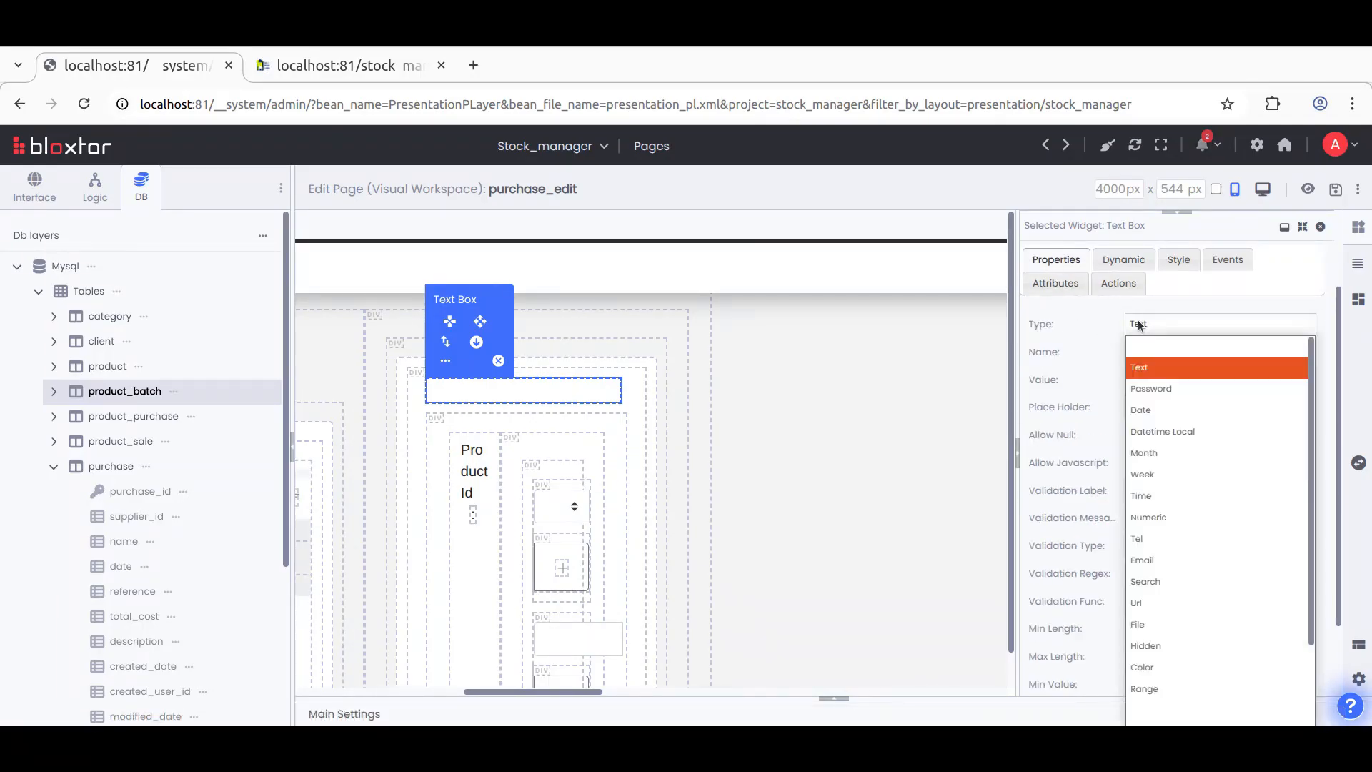
left_click(1161, 647)
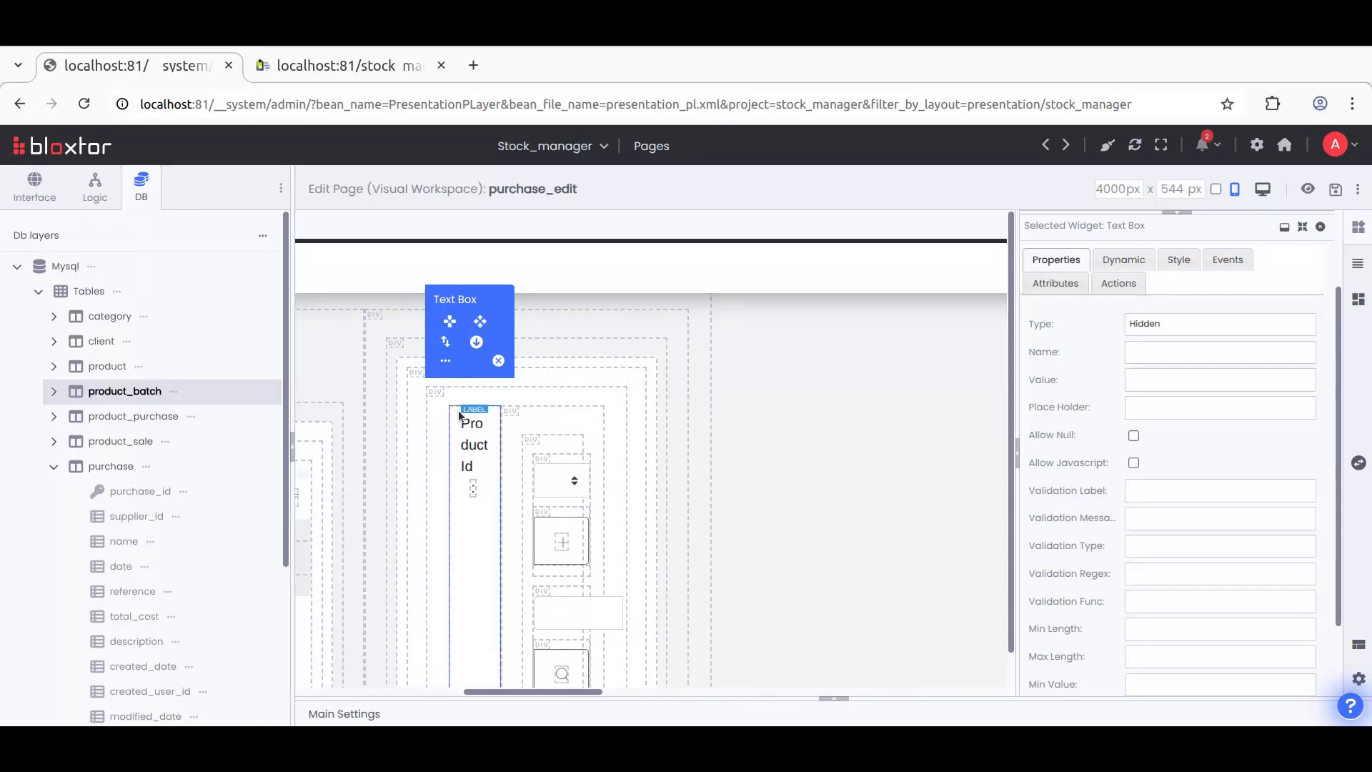
Step: Look over the remaining product_purchase form fields and save the purchase_edit page
scroll(453, 491, "down", 10)
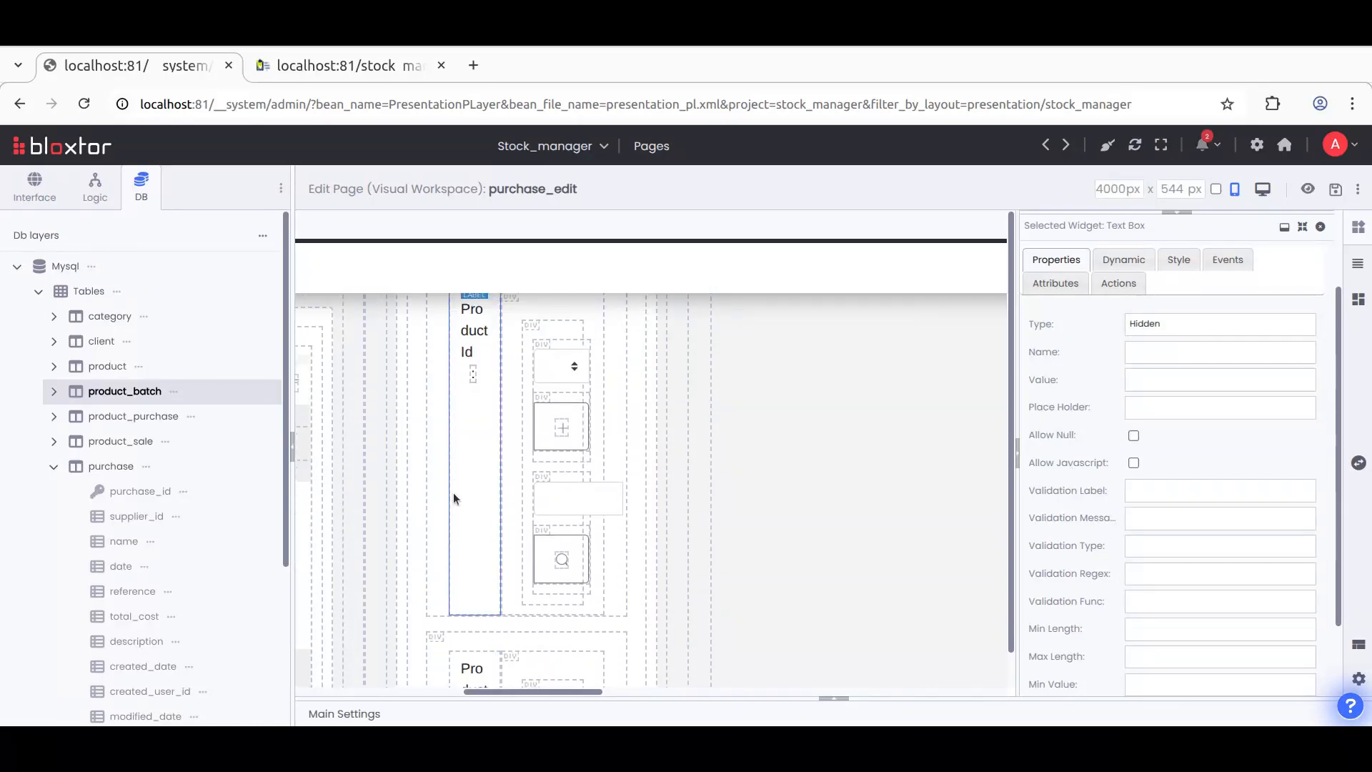
scroll(451, 492, "down", 8)
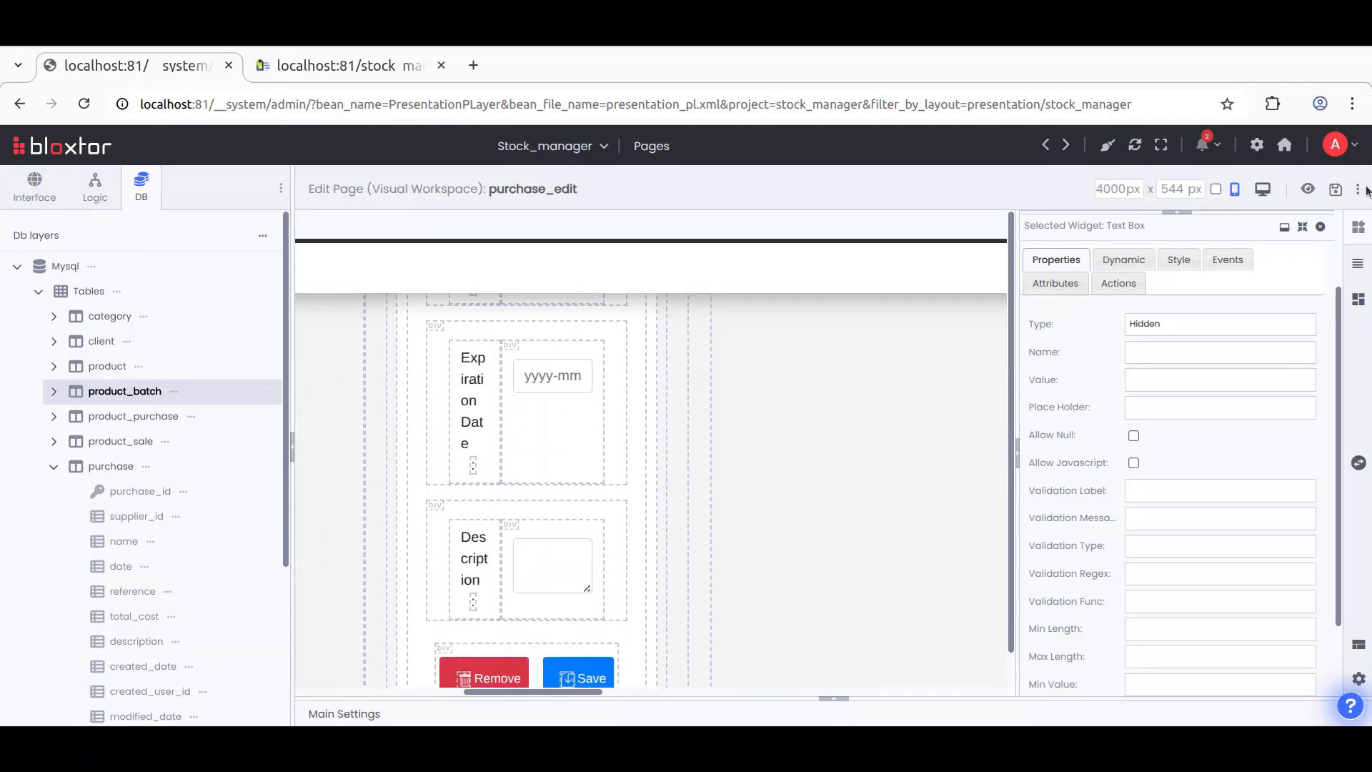
left_click(1335, 189)
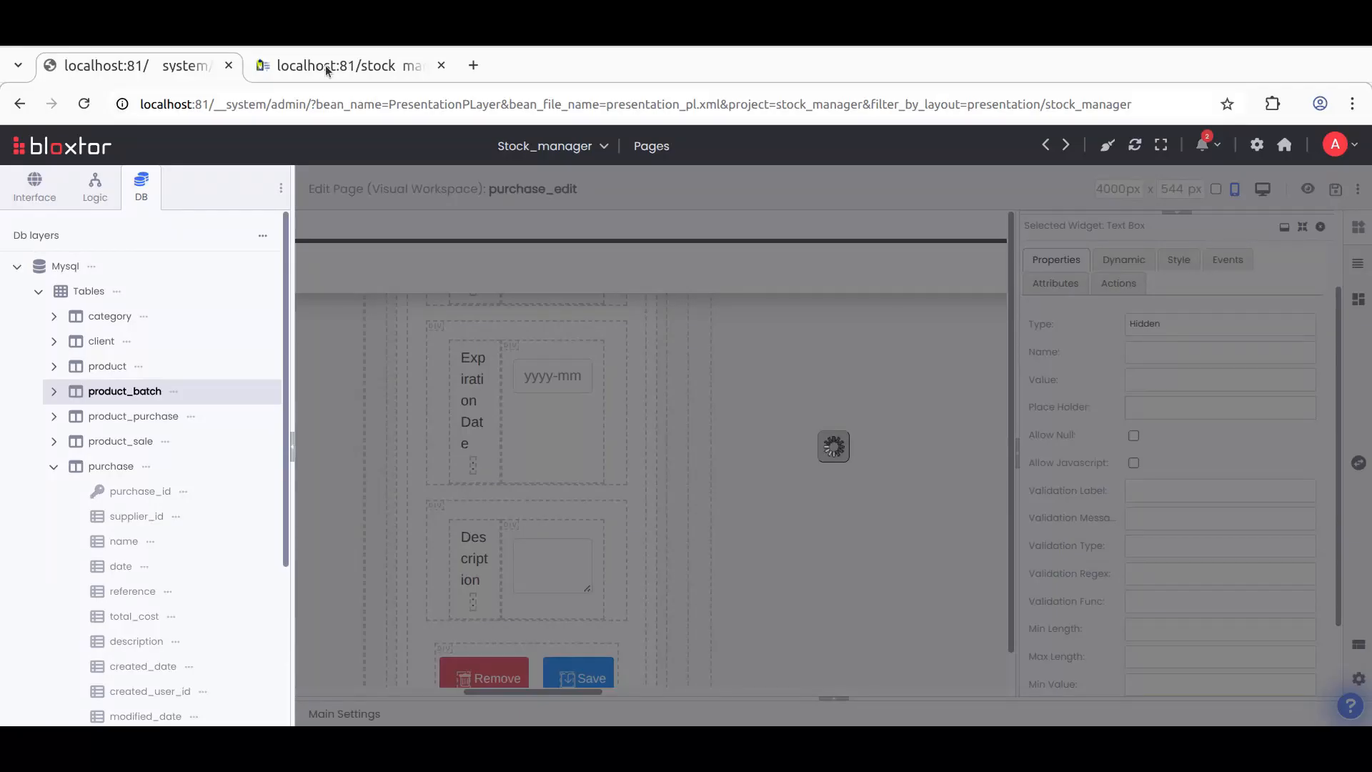
Step: Reload the live purchase_edit page and examine the product_purchase form's fields and add buttons
left_click(325, 66)
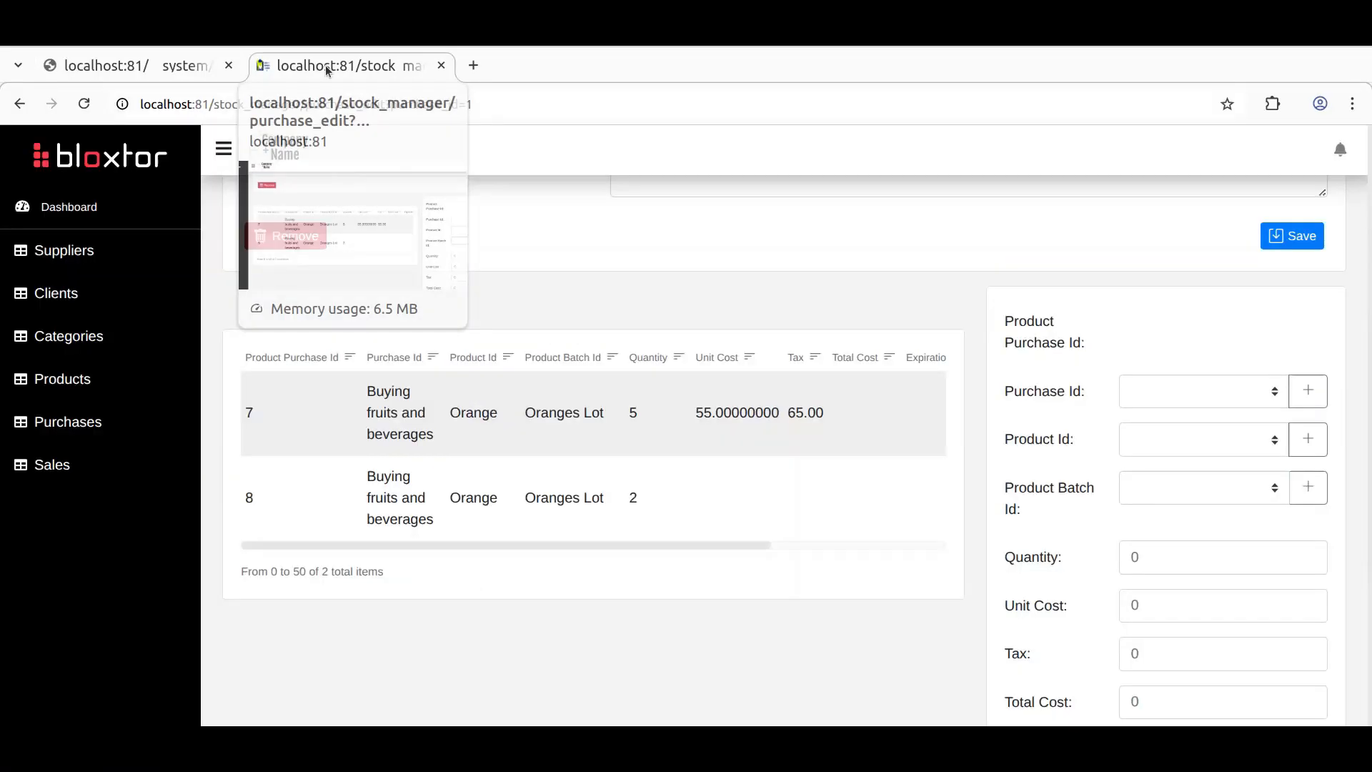
left_click(83, 104)
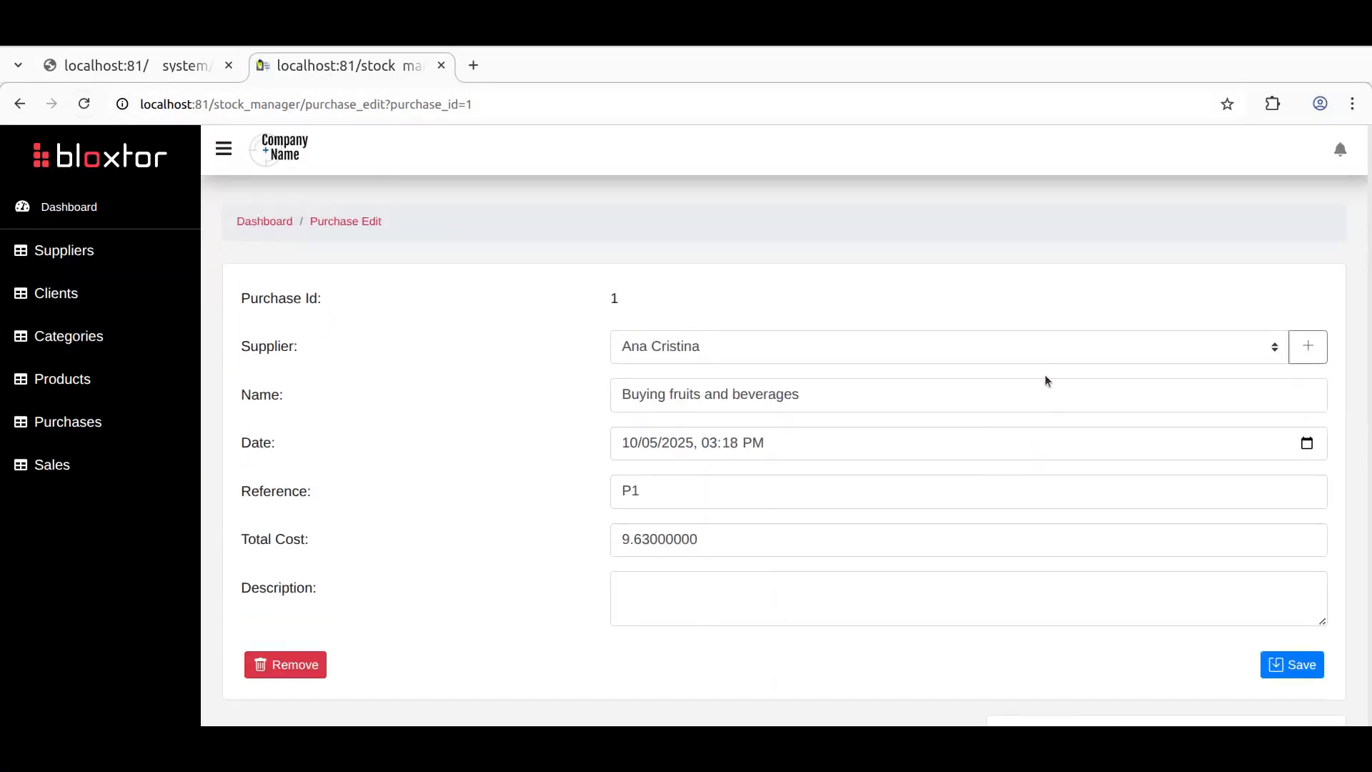
scroll(1044, 419, "down", 5)
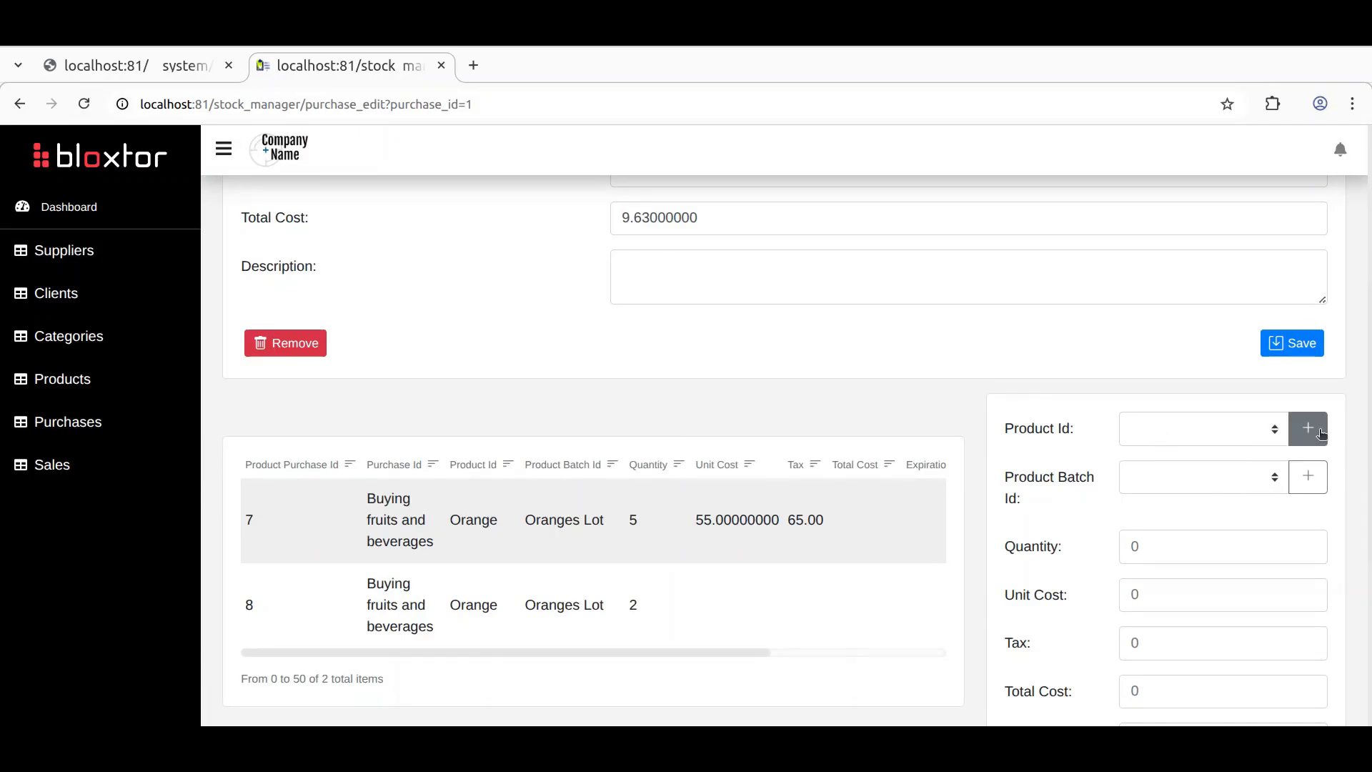
mouse_move(1311, 485)
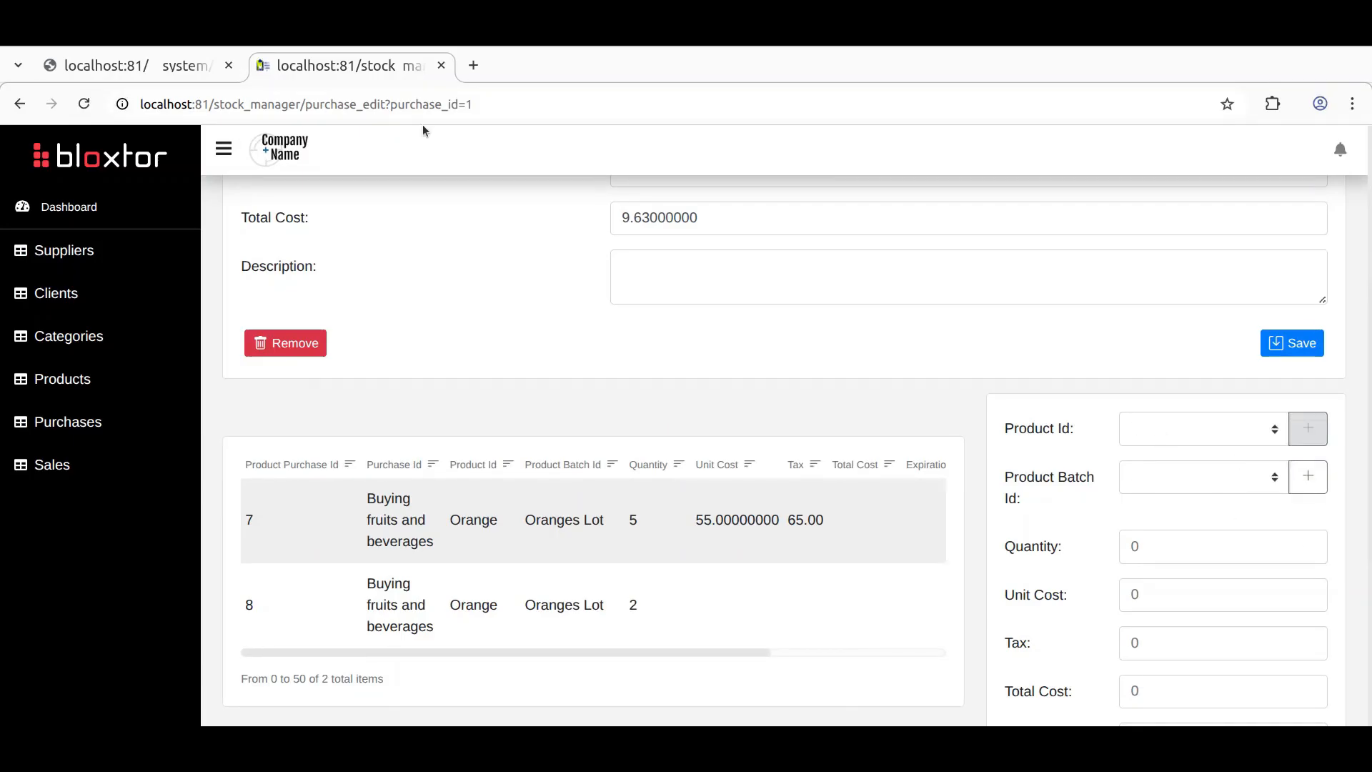
Step: Return to the page editor and delete the search input group from the Product Batch Id field, confirming the deletion
left_click(200, 63)
scroll(613, 445, "up", 5)
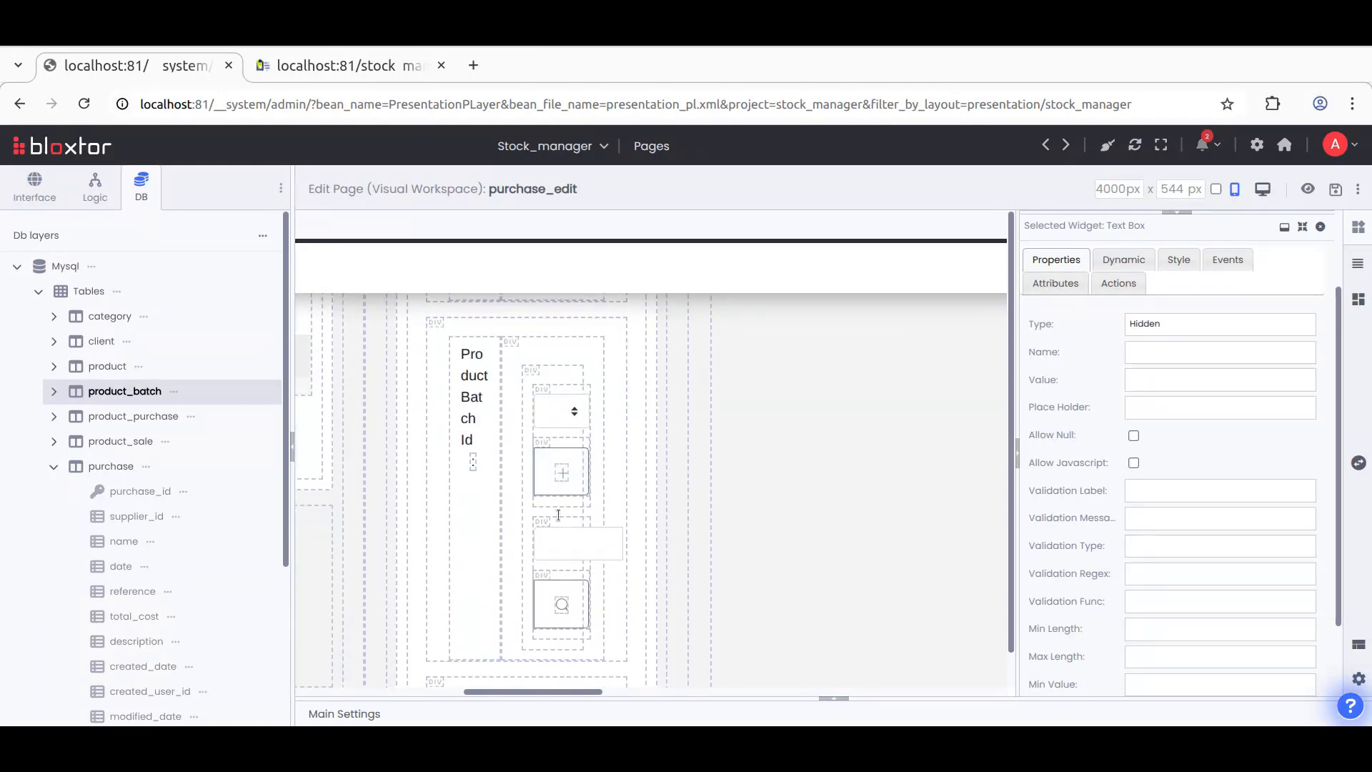
right_click(577, 464)
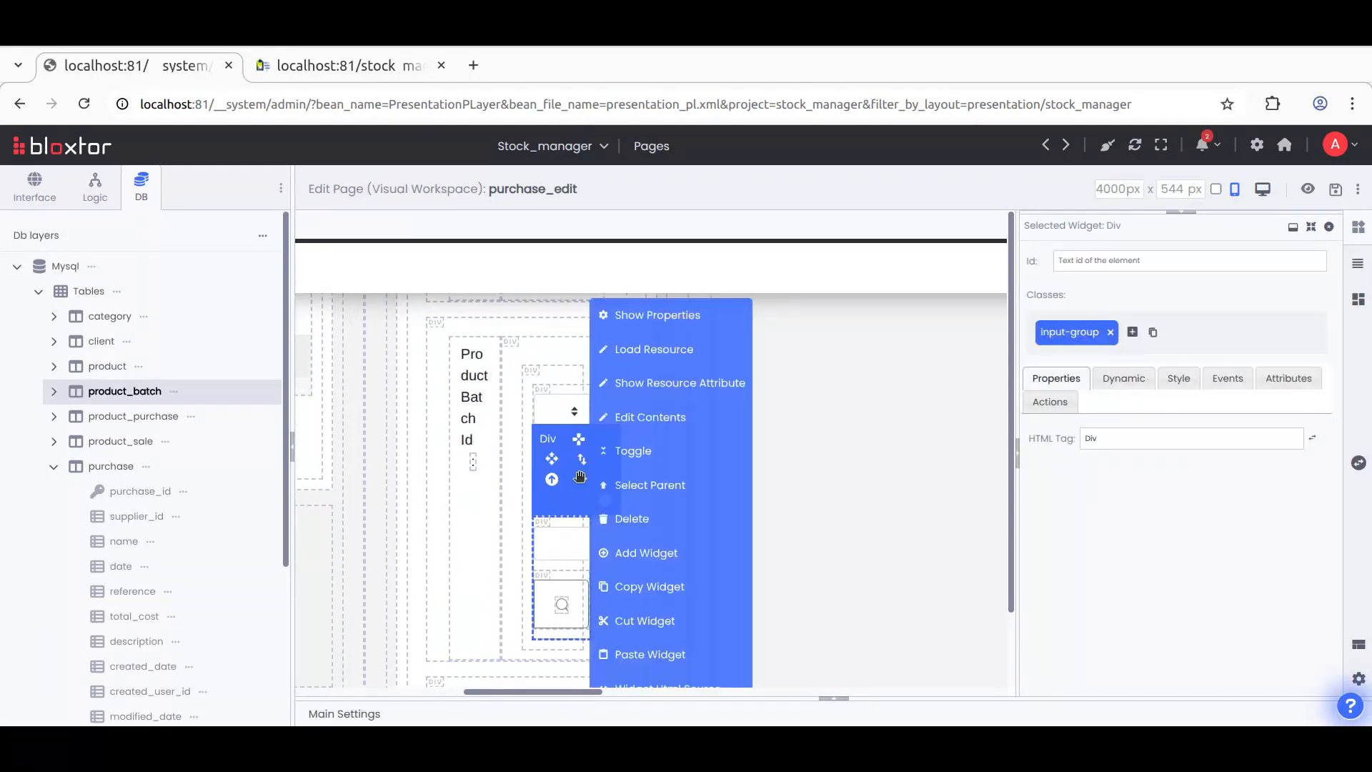
left_click(629, 518)
left_click(829, 218)
Step: Delete the search input group from the Product Id field and confirm the deletion
scroll(543, 482, "up", 5)
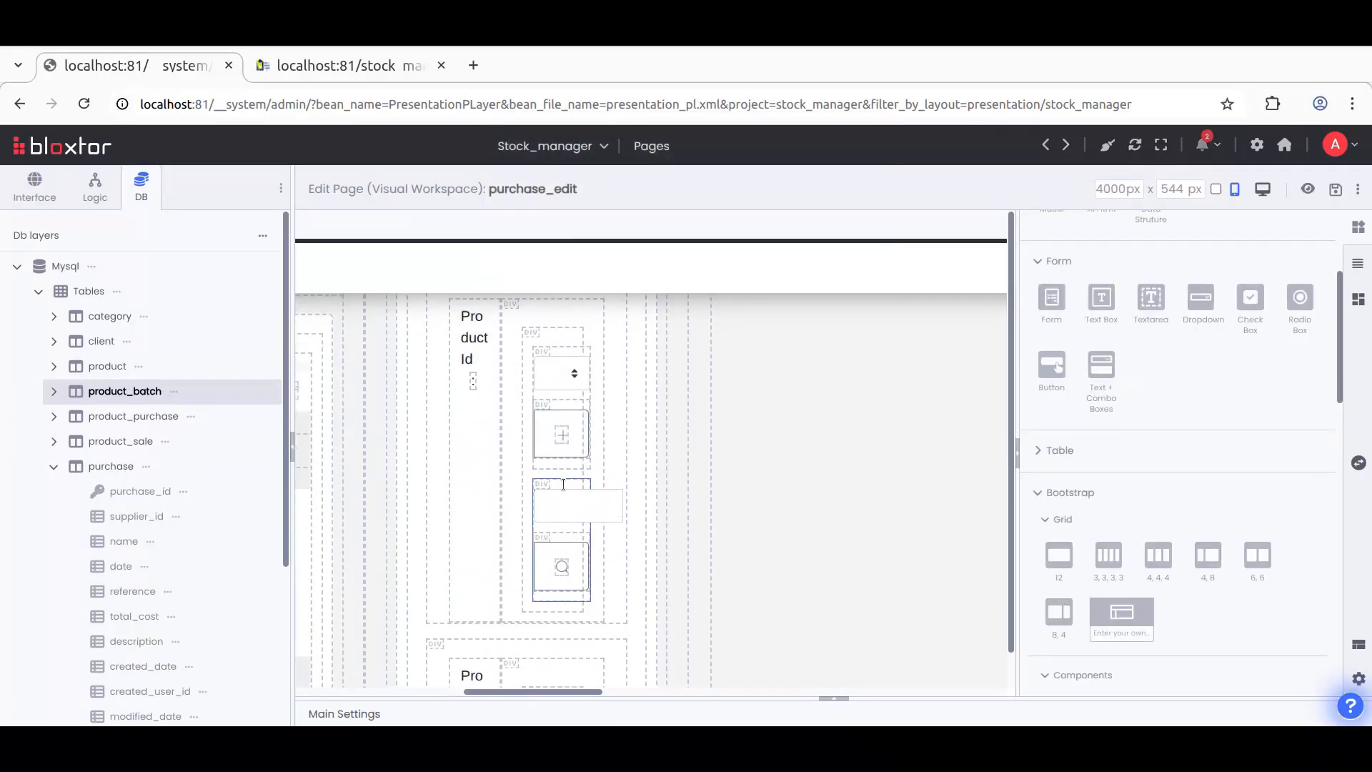
right_click(564, 494)
left_click(629, 517)
left_click(825, 220)
Step: Set the Product Id dropdown's resource load type to On page load and its load handler to loadSelectFieldResource
scroll(530, 499, "up", 2)
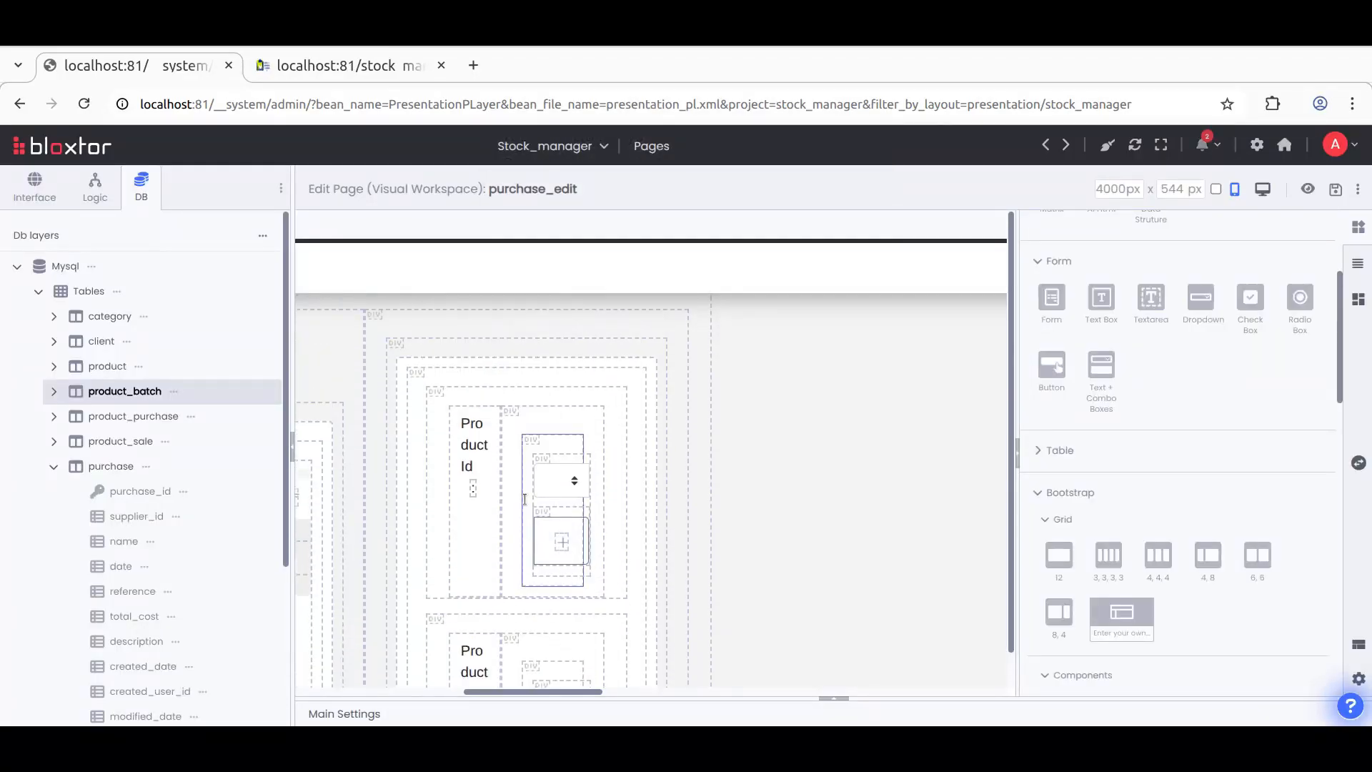
left_click(557, 481)
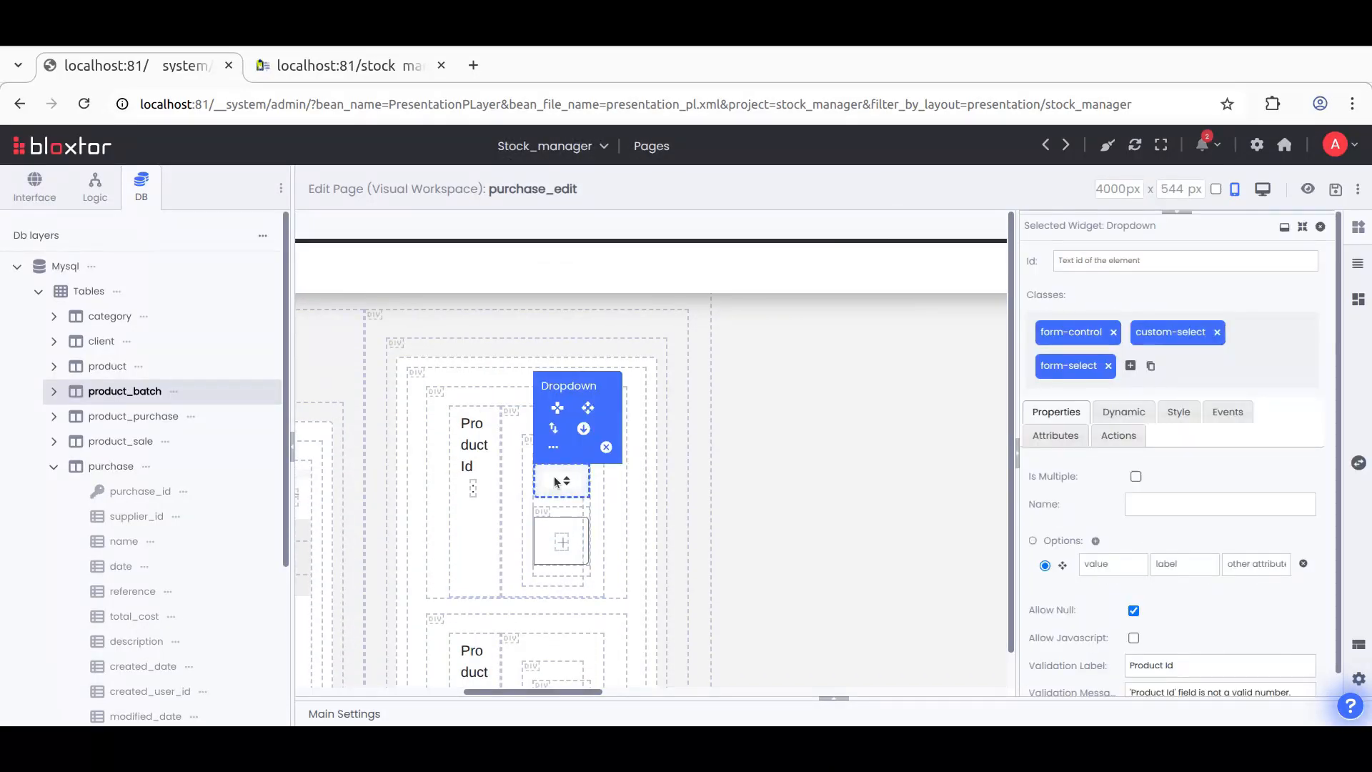
left_click(1124, 412)
left_click(1065, 466)
scroll(1129, 586, "down", 2)
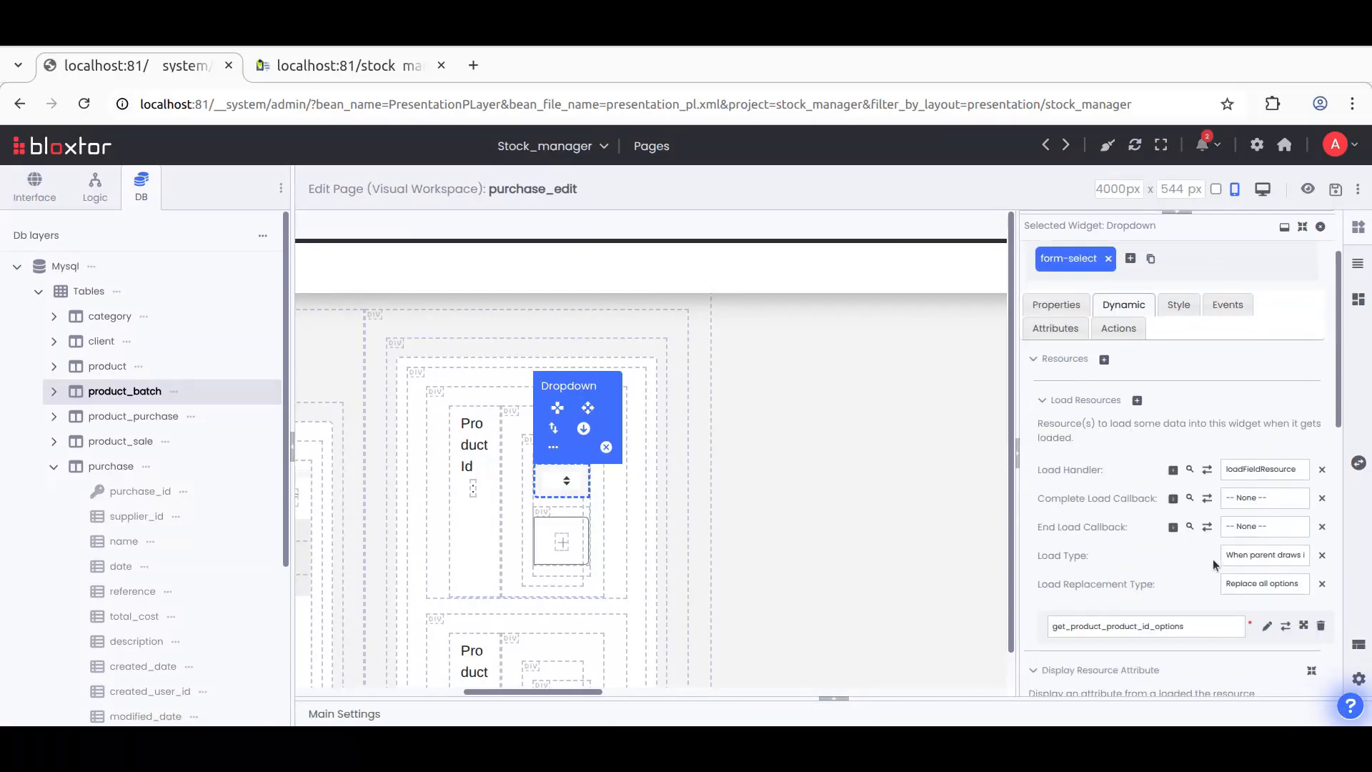
left_click(1288, 556)
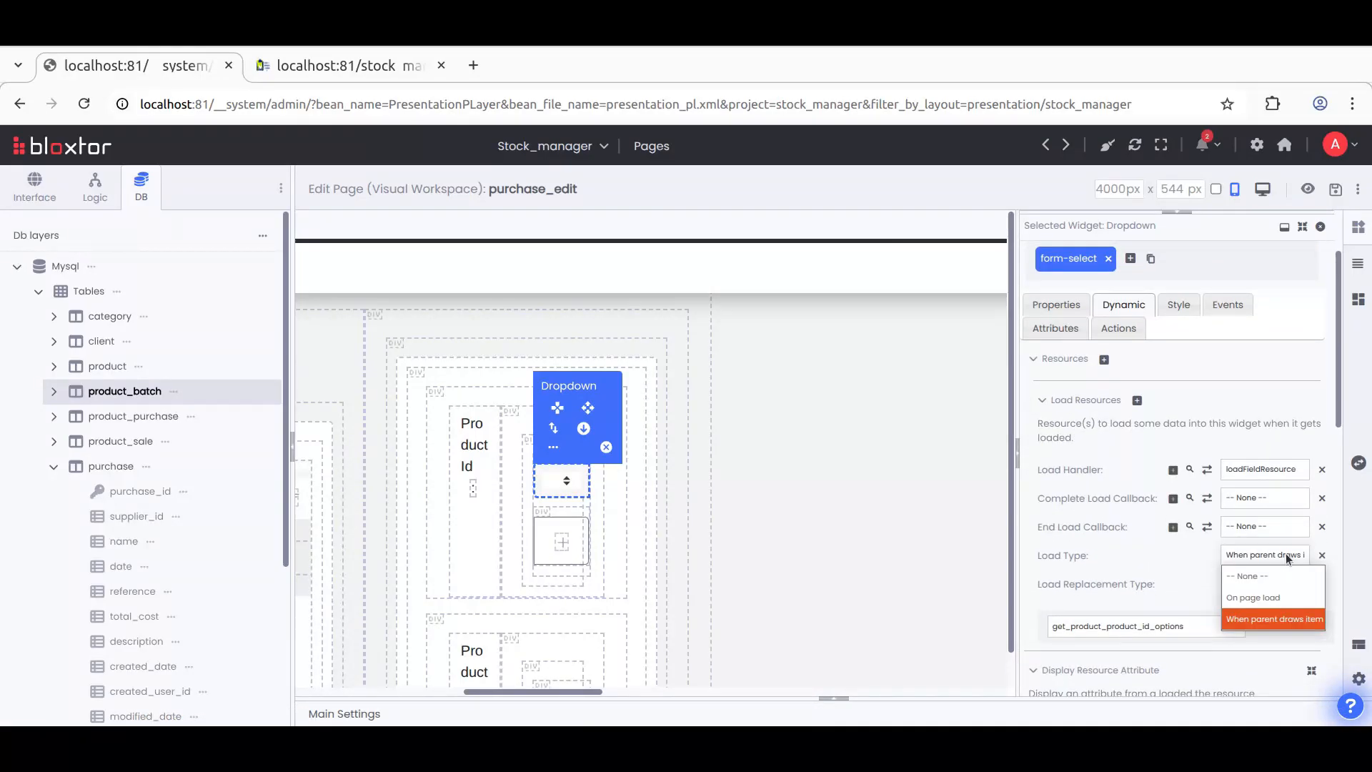
left_click(1255, 599)
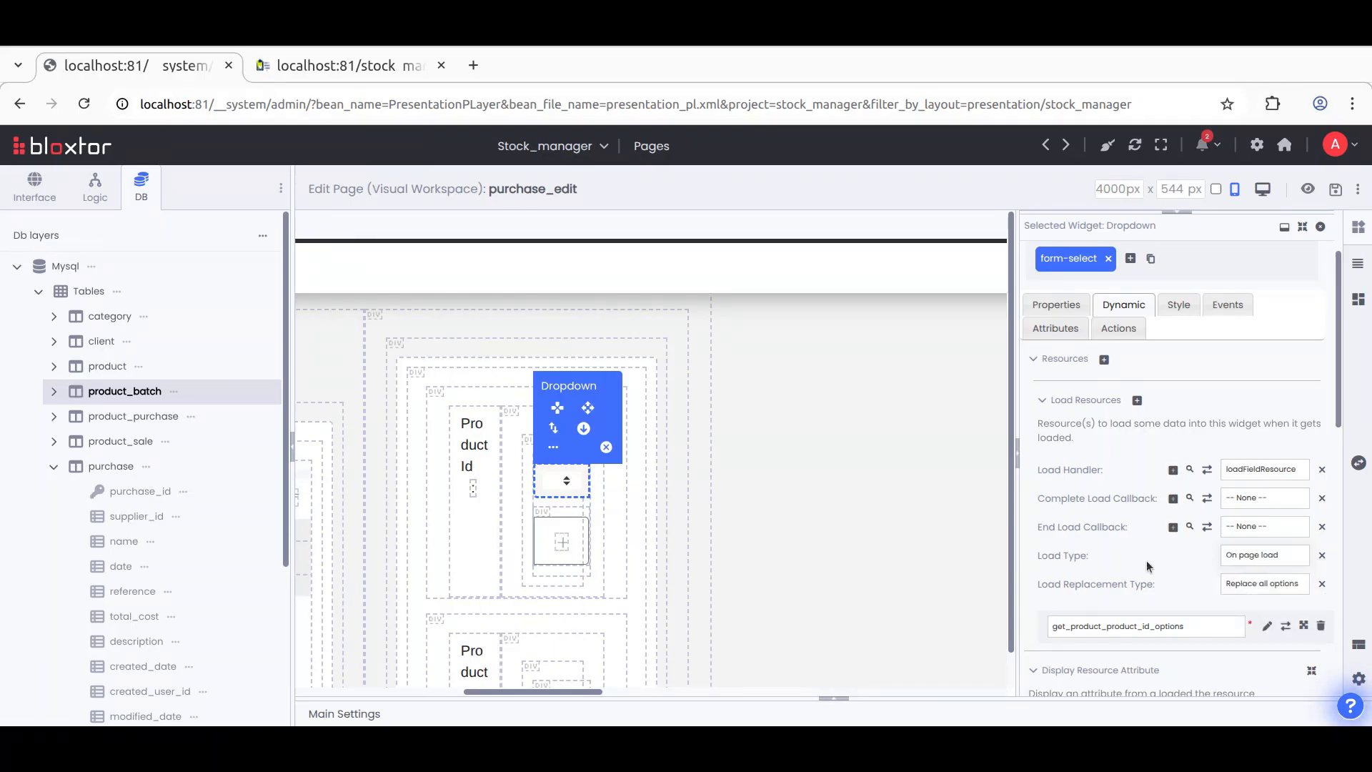
left_click(1271, 471)
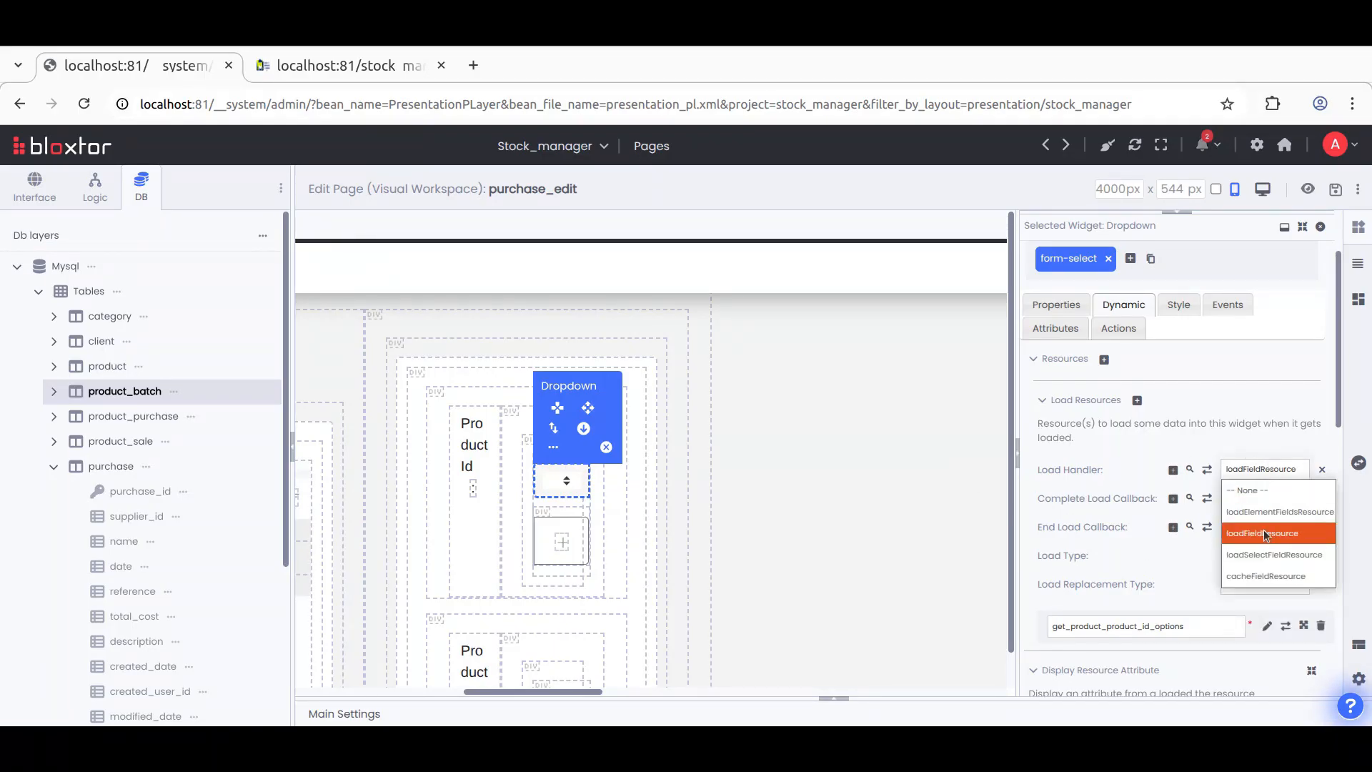
left_click(1259, 556)
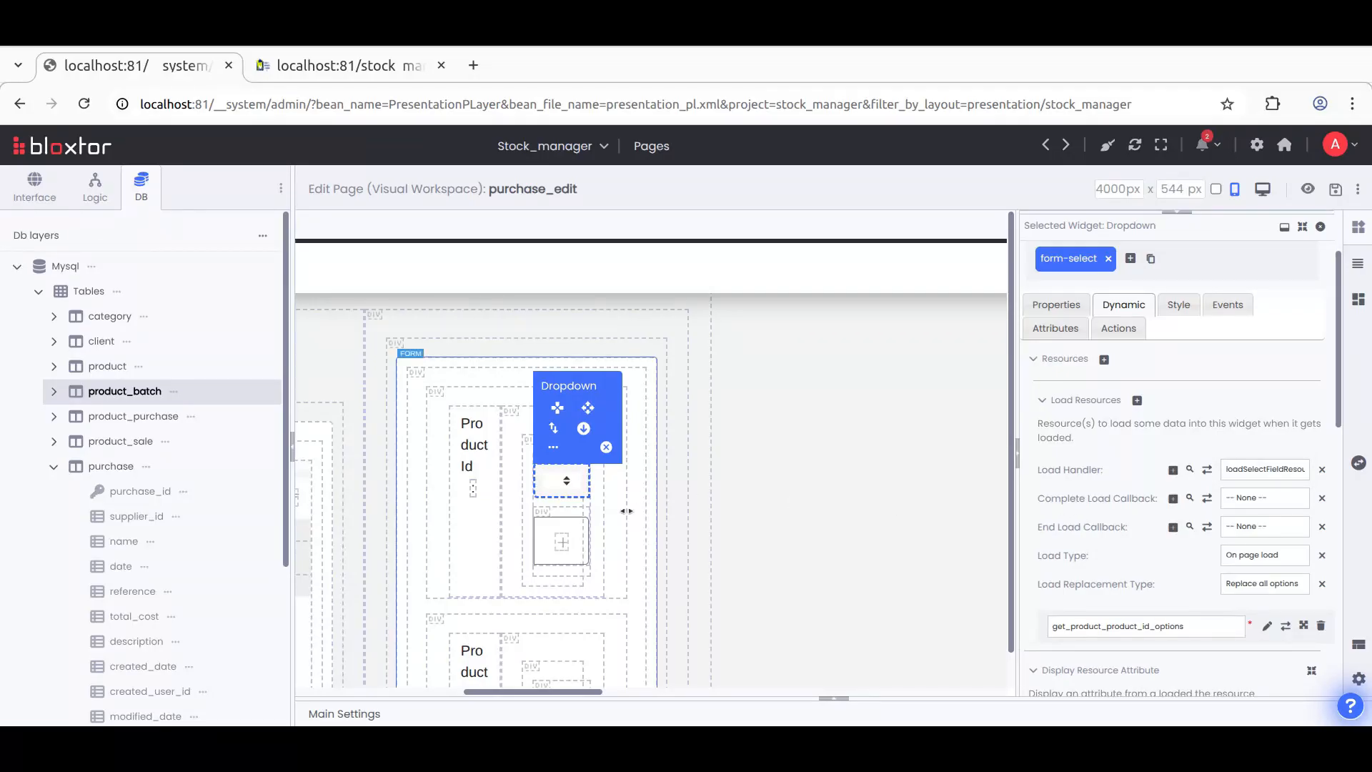
Step: Set the Product Batch Id dropdown's load type to On page load and its load handler to loadSelectFieldResource, and save the page
scroll(572, 540, "down", 2)
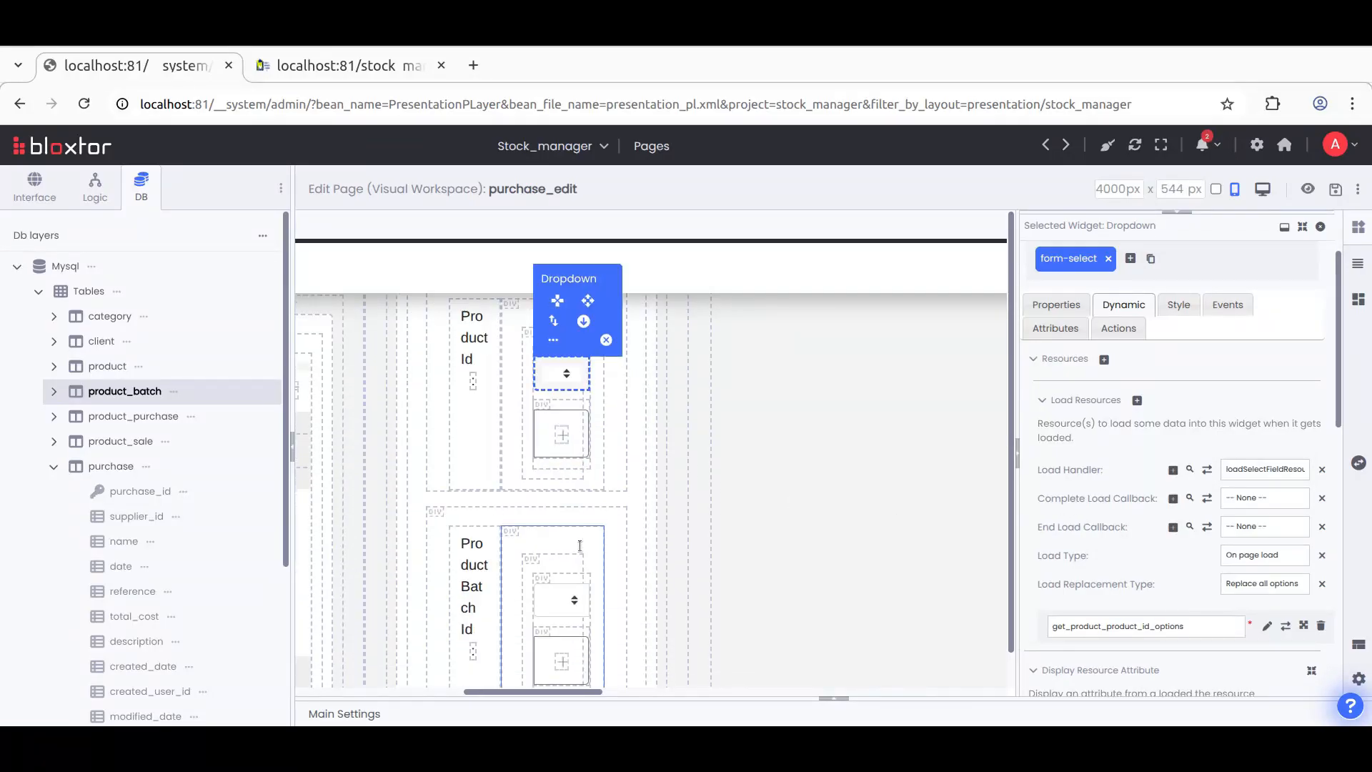
left_click(553, 607)
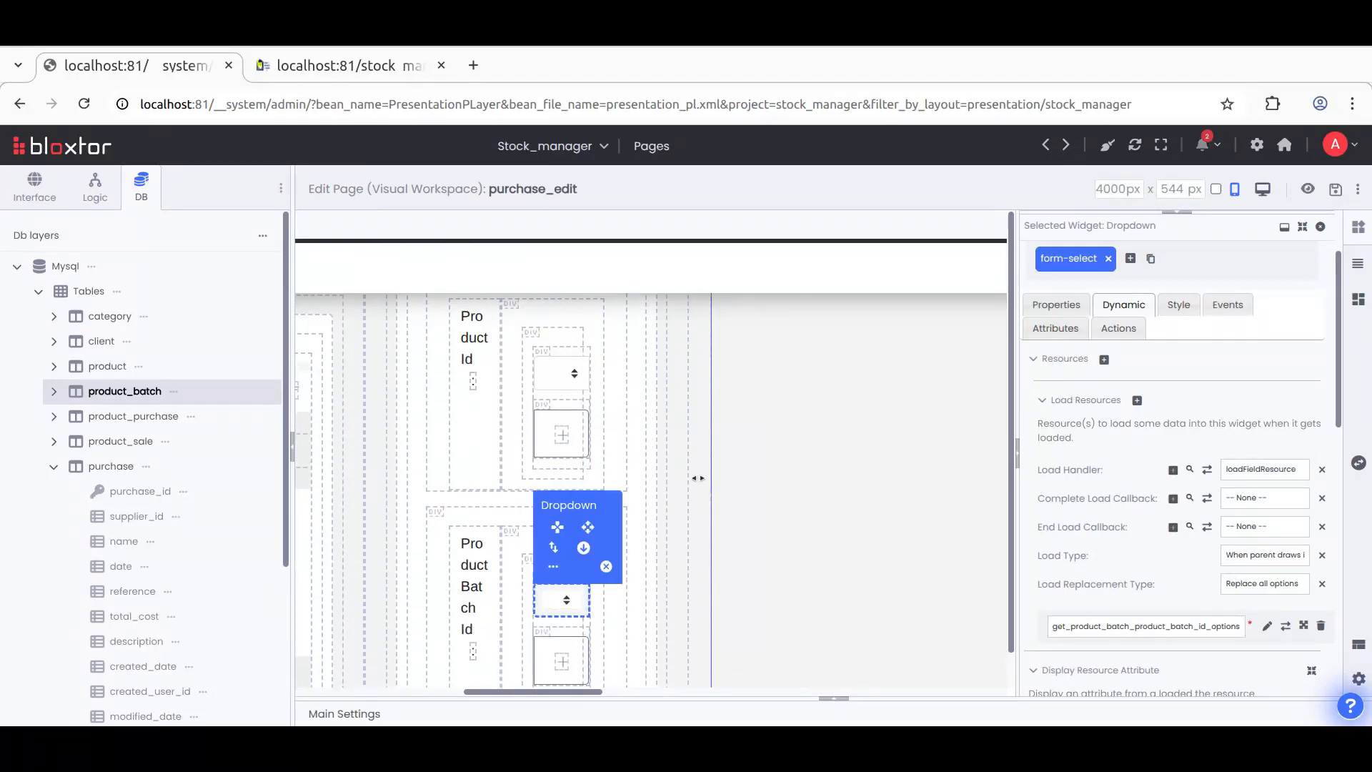
left_click(1259, 551)
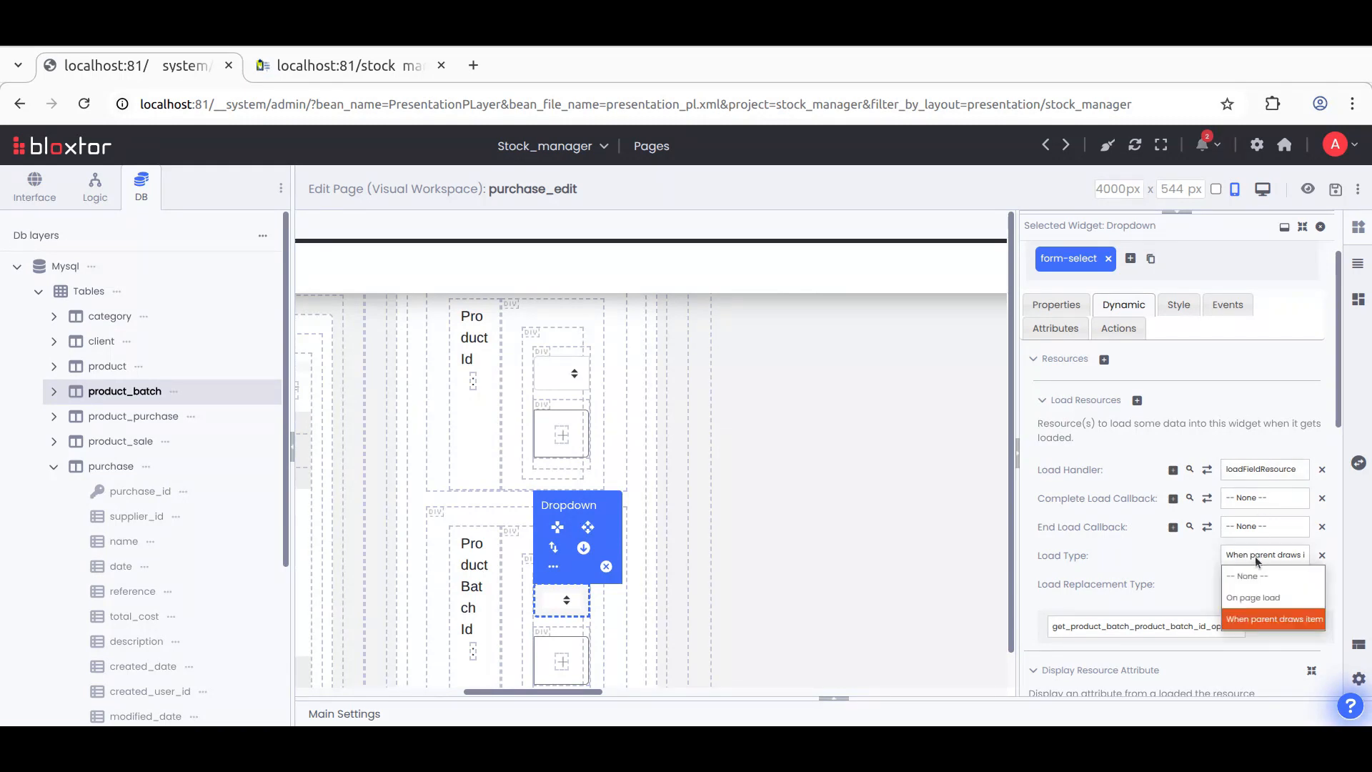
left_click(1265, 596)
left_click(1264, 469)
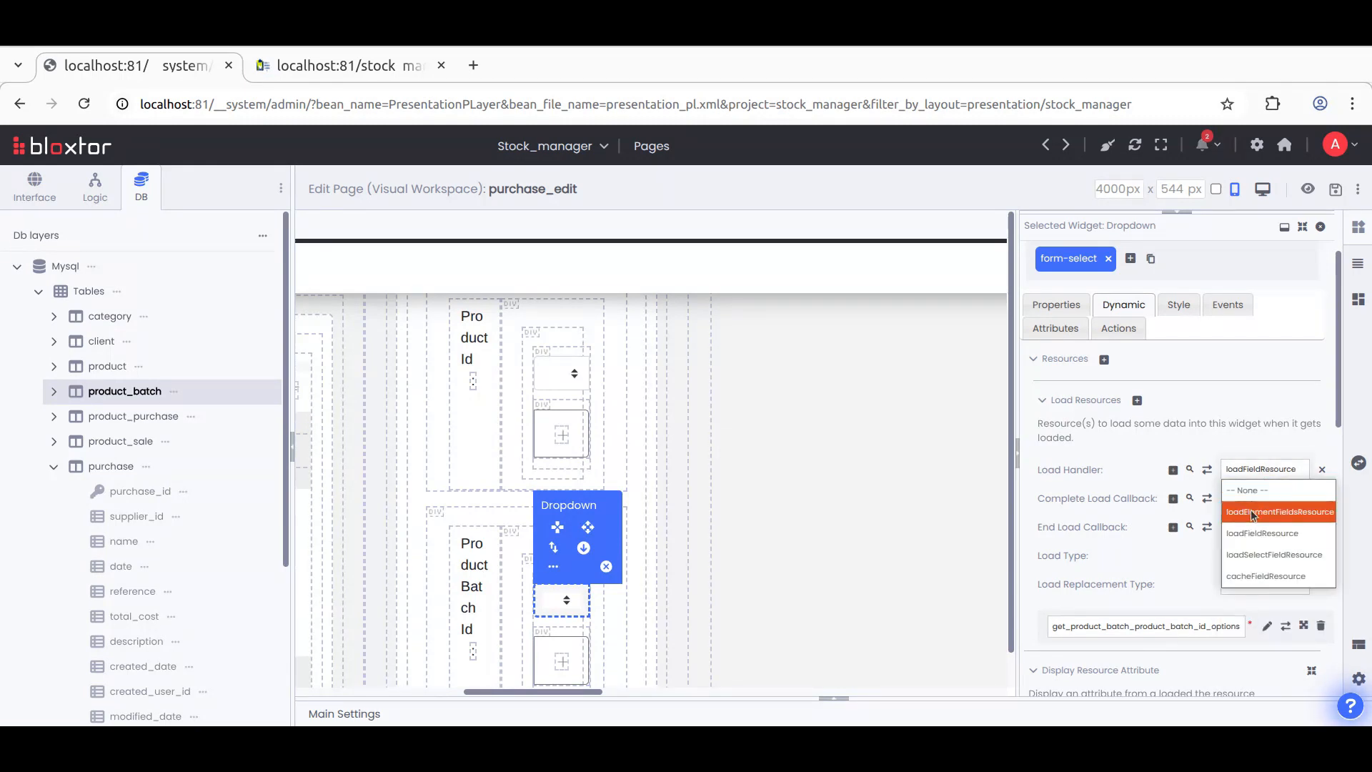
left_click(1254, 555)
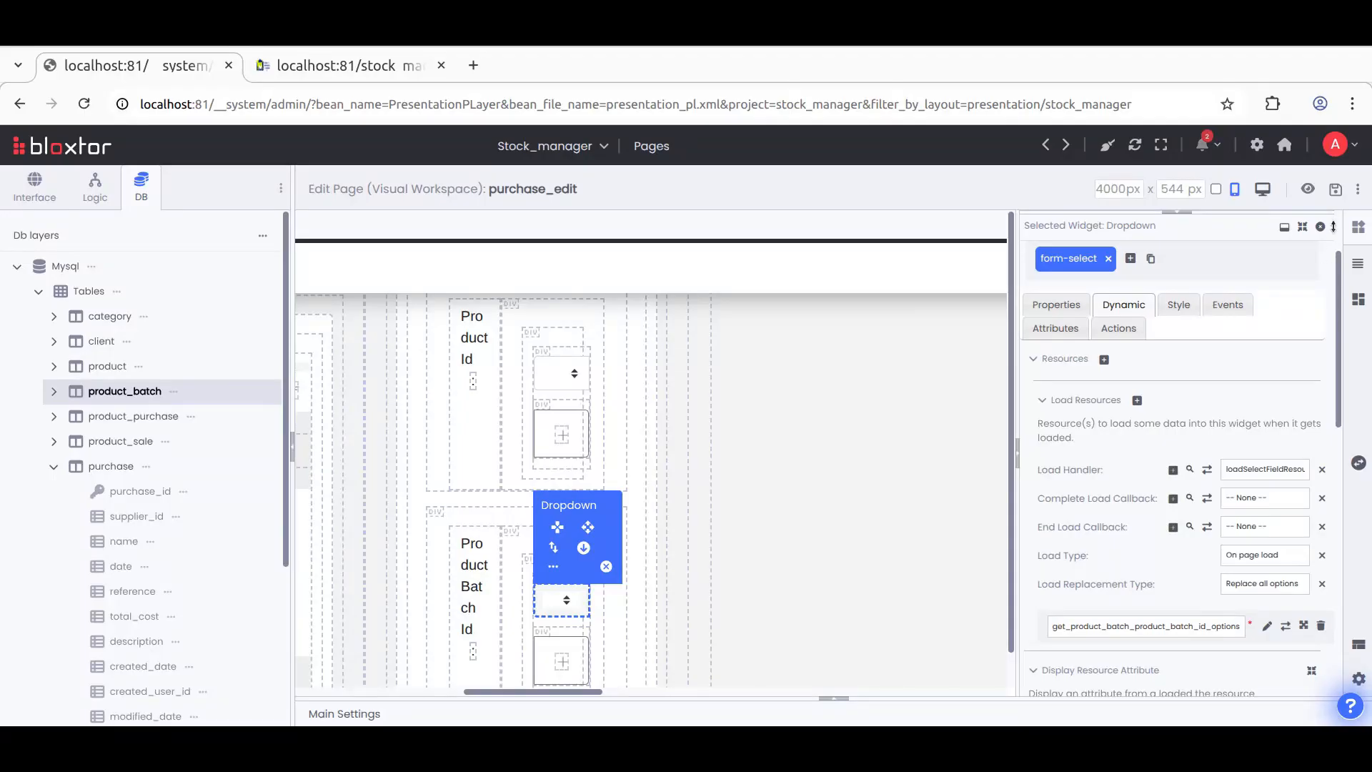
left_click(1336, 188)
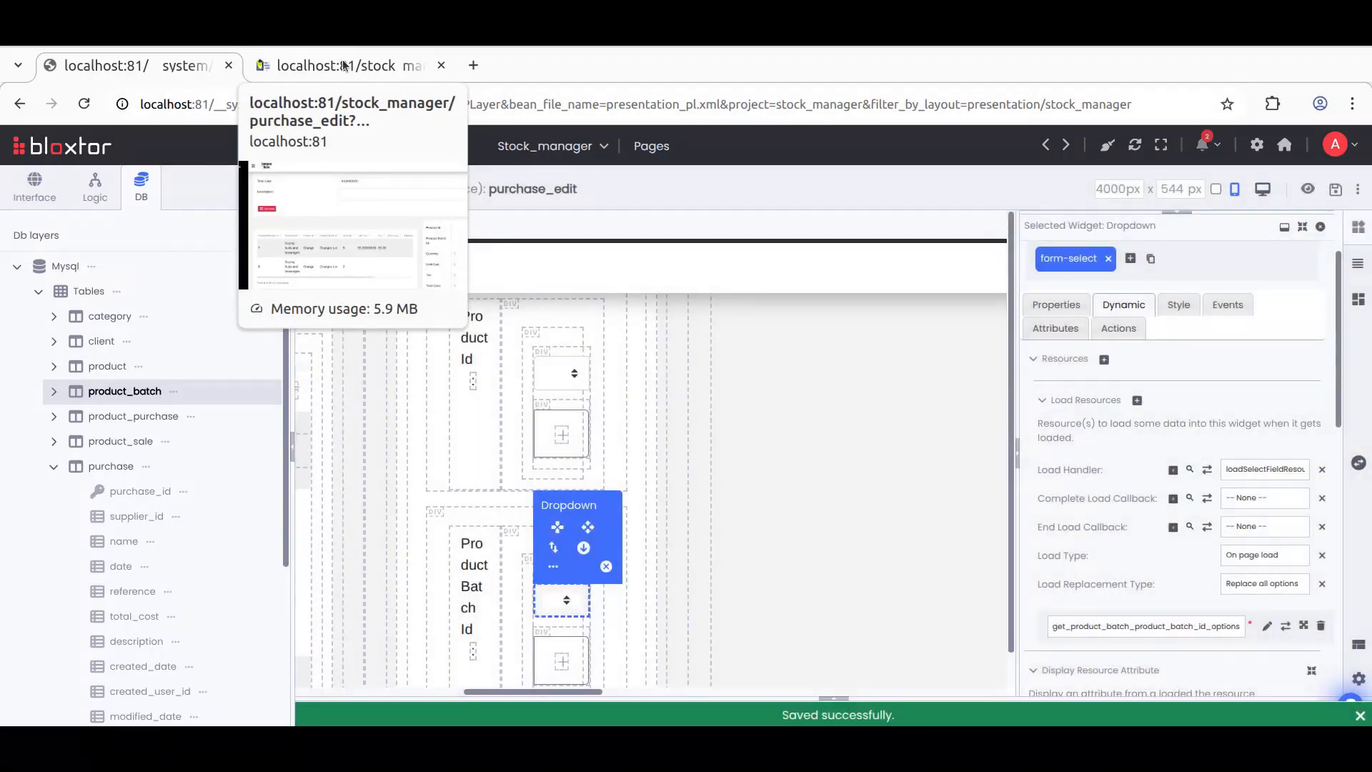
Step: Switch to the live purchase_edit page and check the options of the Product Id and Product Batch Id dropdowns
left_click(343, 65)
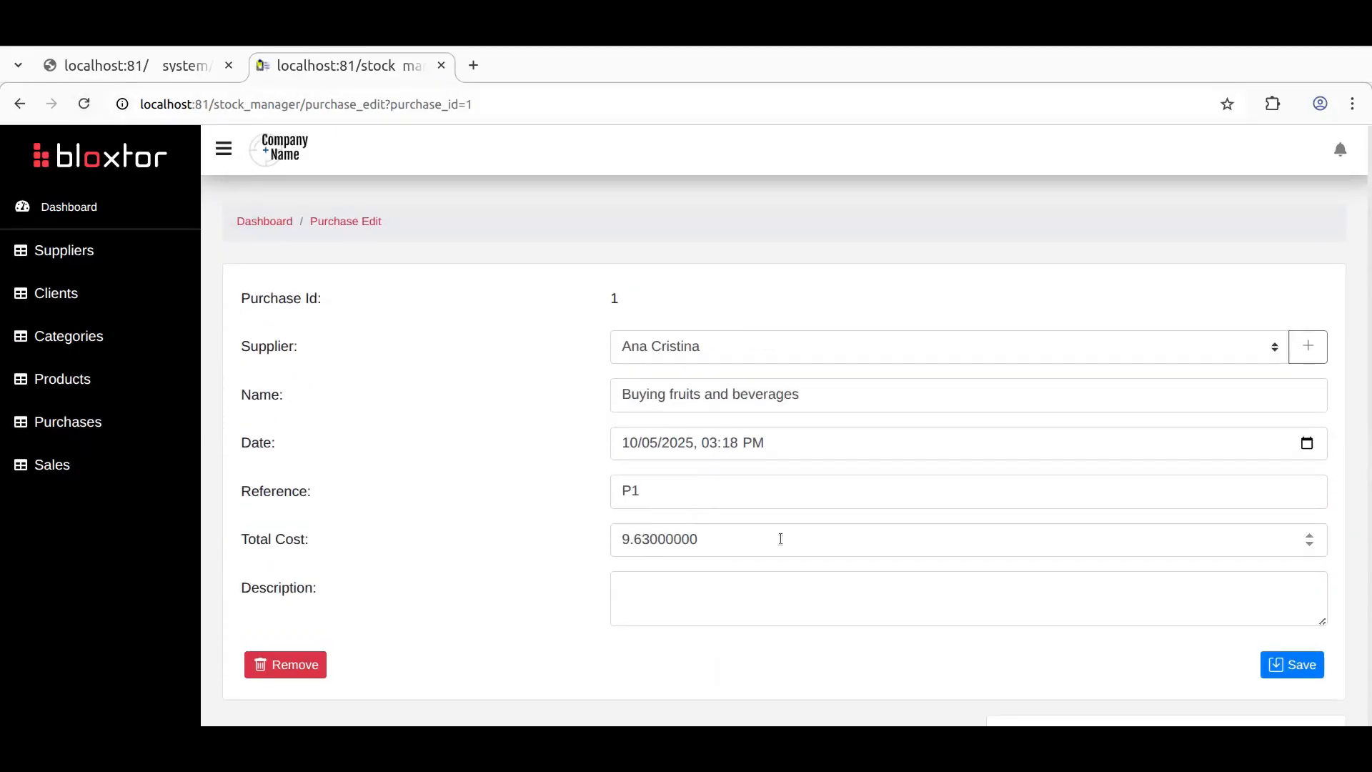
left_click(1201, 427)
left_click(1207, 424)
left_click(1188, 477)
left_click(1191, 477)
scroll(1049, 512, "down", 1)
scroll(1039, 419, "up", 1)
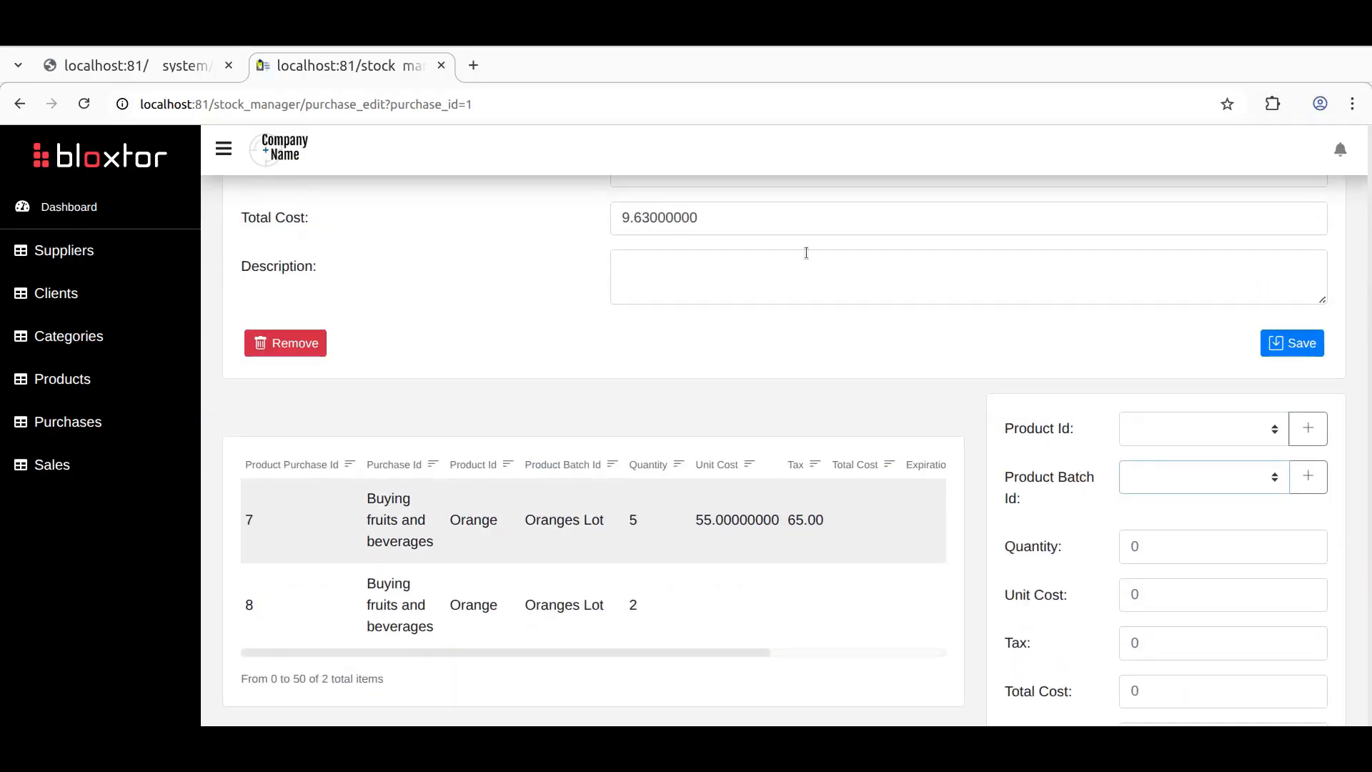
Step: Return to the page editor and insert an Html Tag text block above the product_purchase form, inside its containing div
left_click(153, 74)
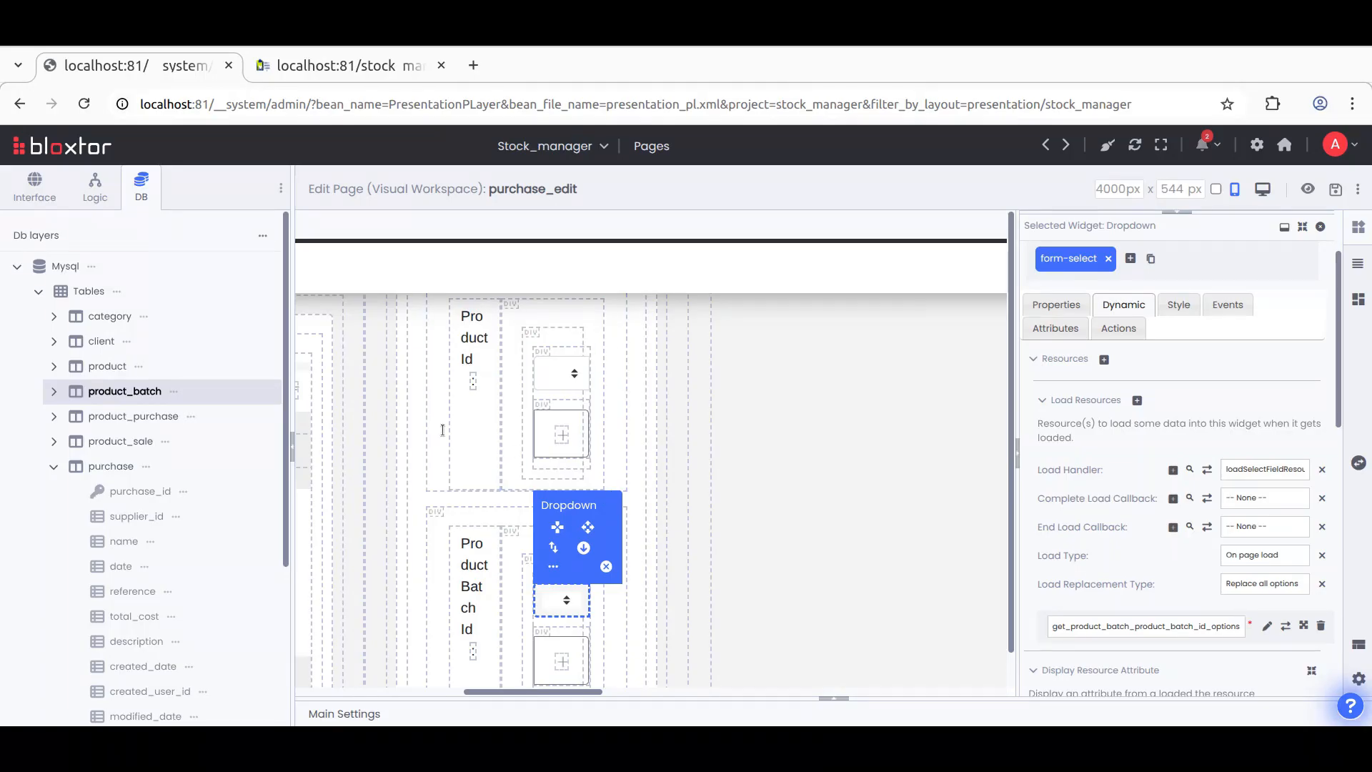
scroll(444, 430, "up", 5)
scroll(444, 429, "down", 2)
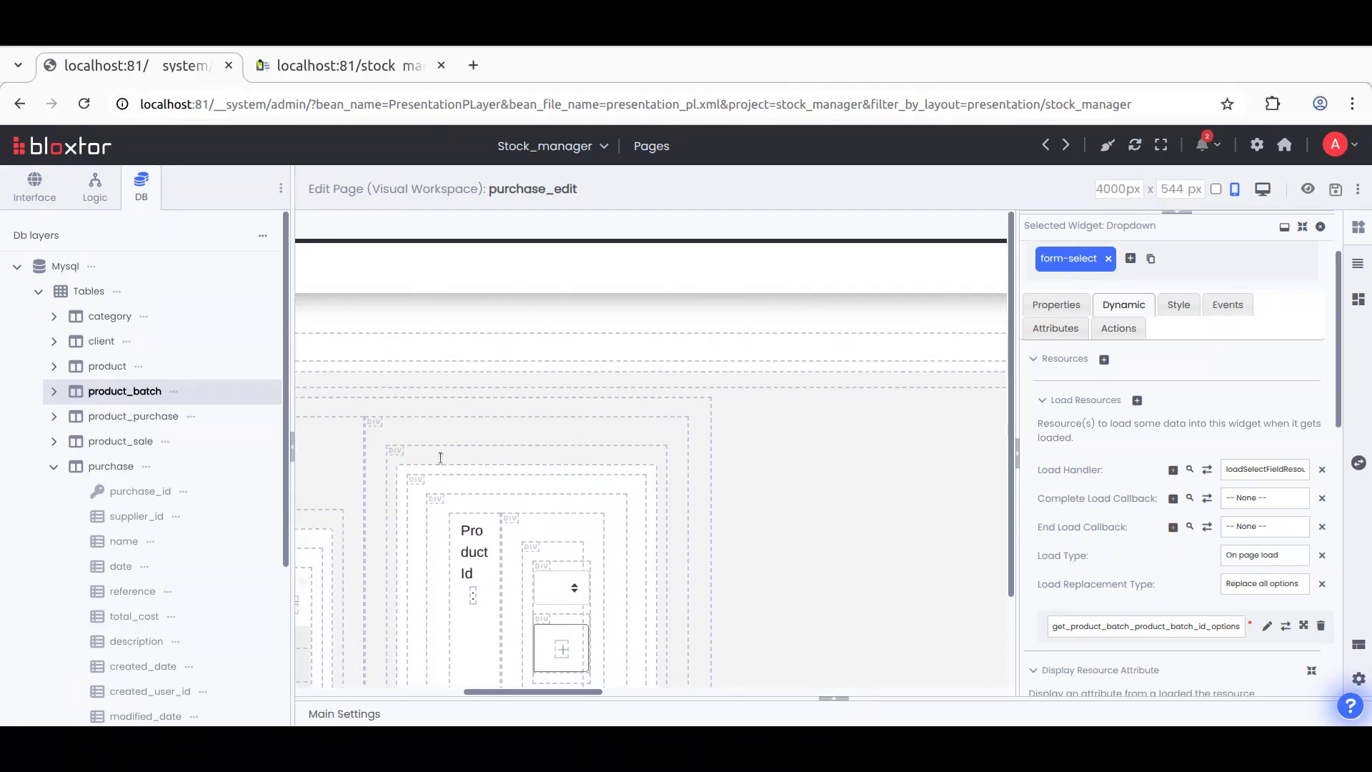
left_click(441, 450)
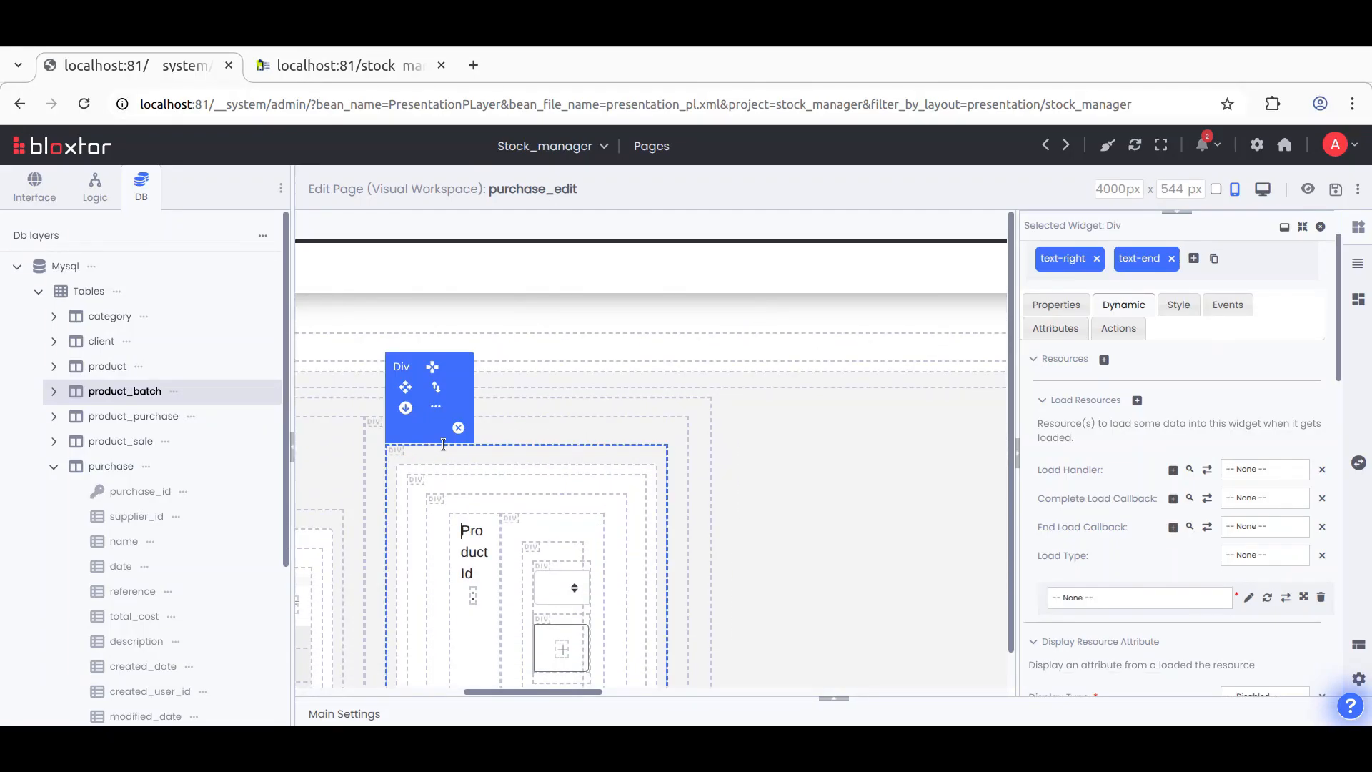
scroll(1293, 251, "up", 1)
left_click_drag(1243, 212, 1242, 529)
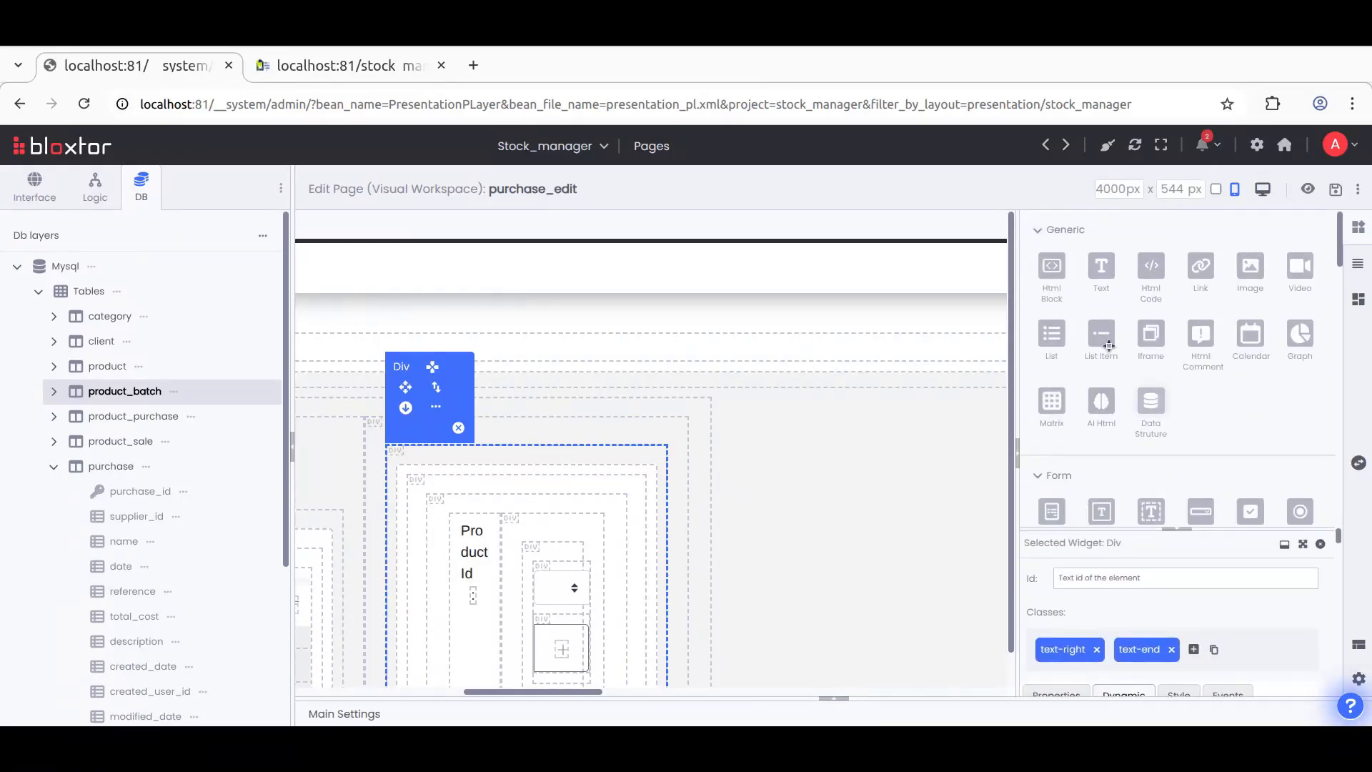
left_click_drag(960, 317, 569, 468)
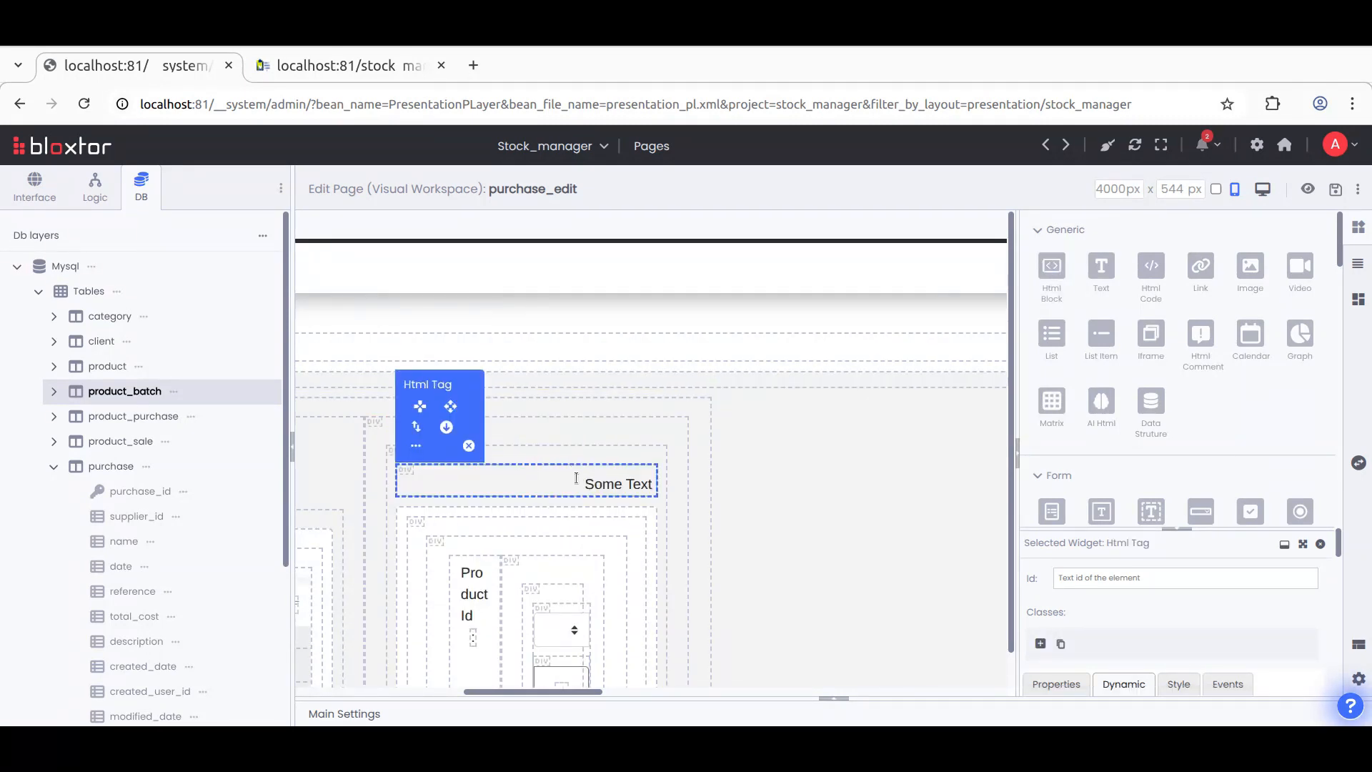
left_click(1041, 643)
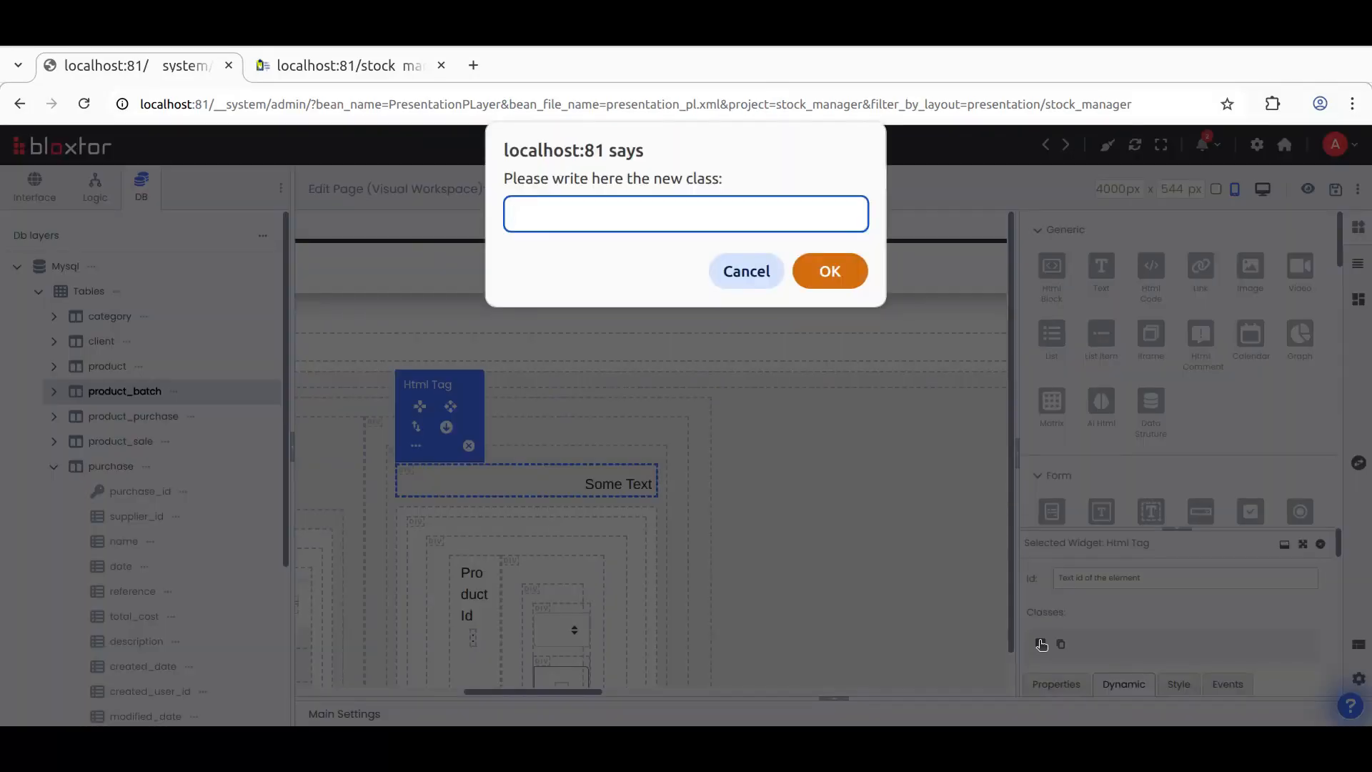
type("modal-.title")
key("Return")
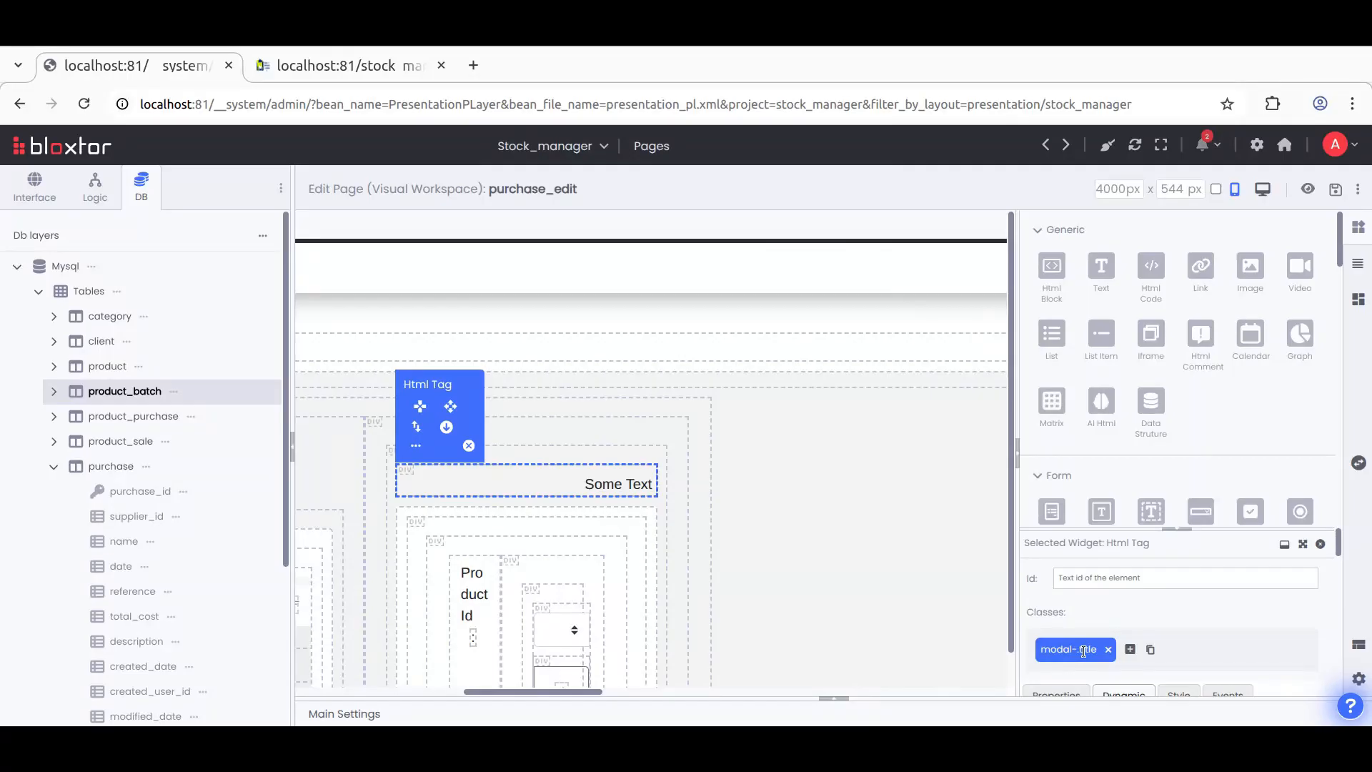
left_click(1108, 650)
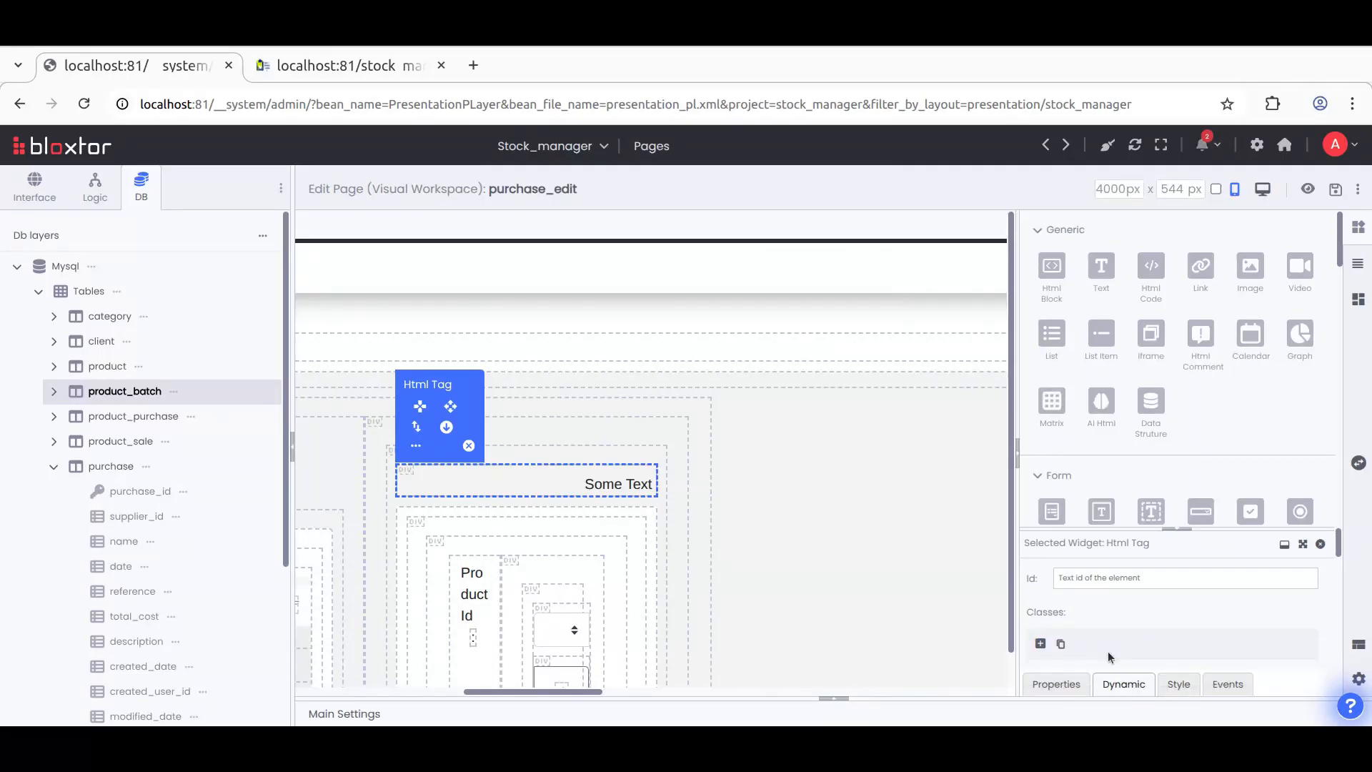
Step: Add the class text-start to the new text block and replace its placeholder text with Manage Product
left_click(1040, 644)
type("text-star")
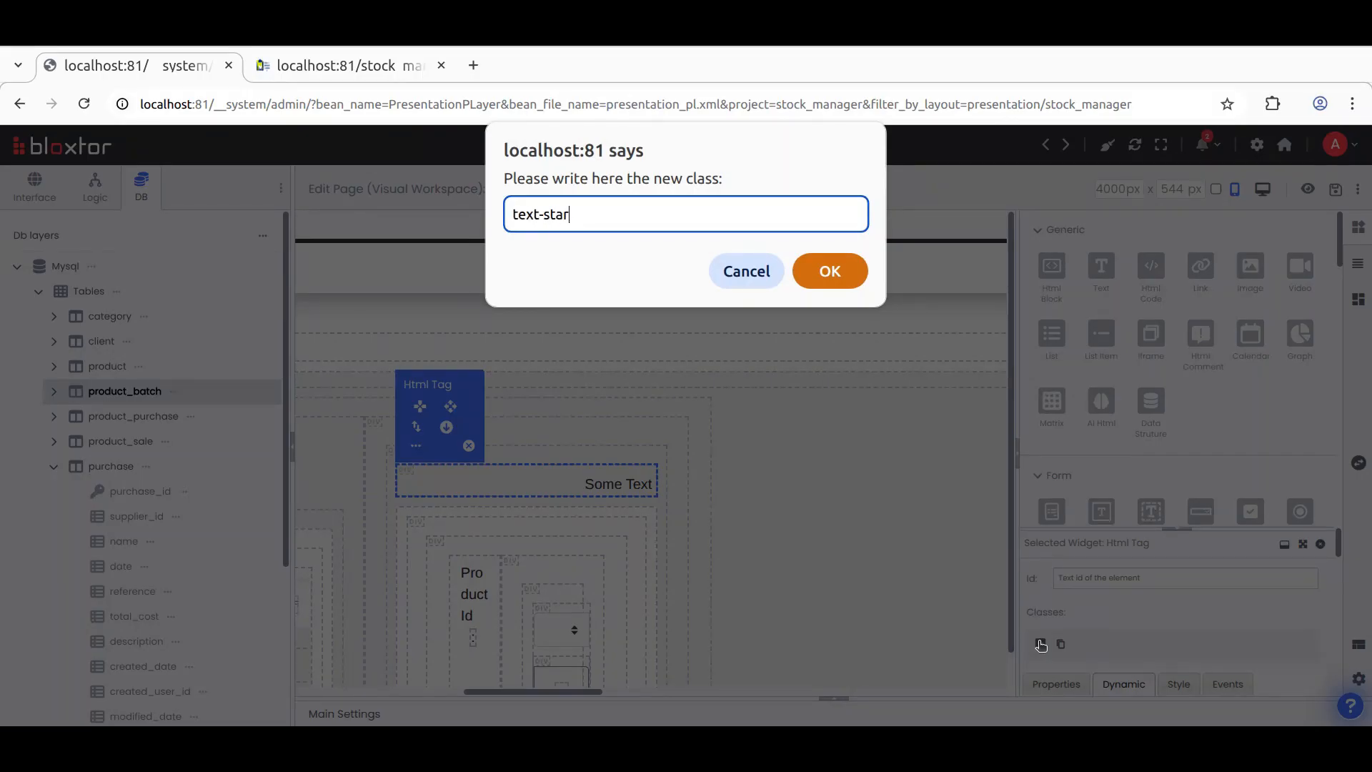
type("t")
key("Return")
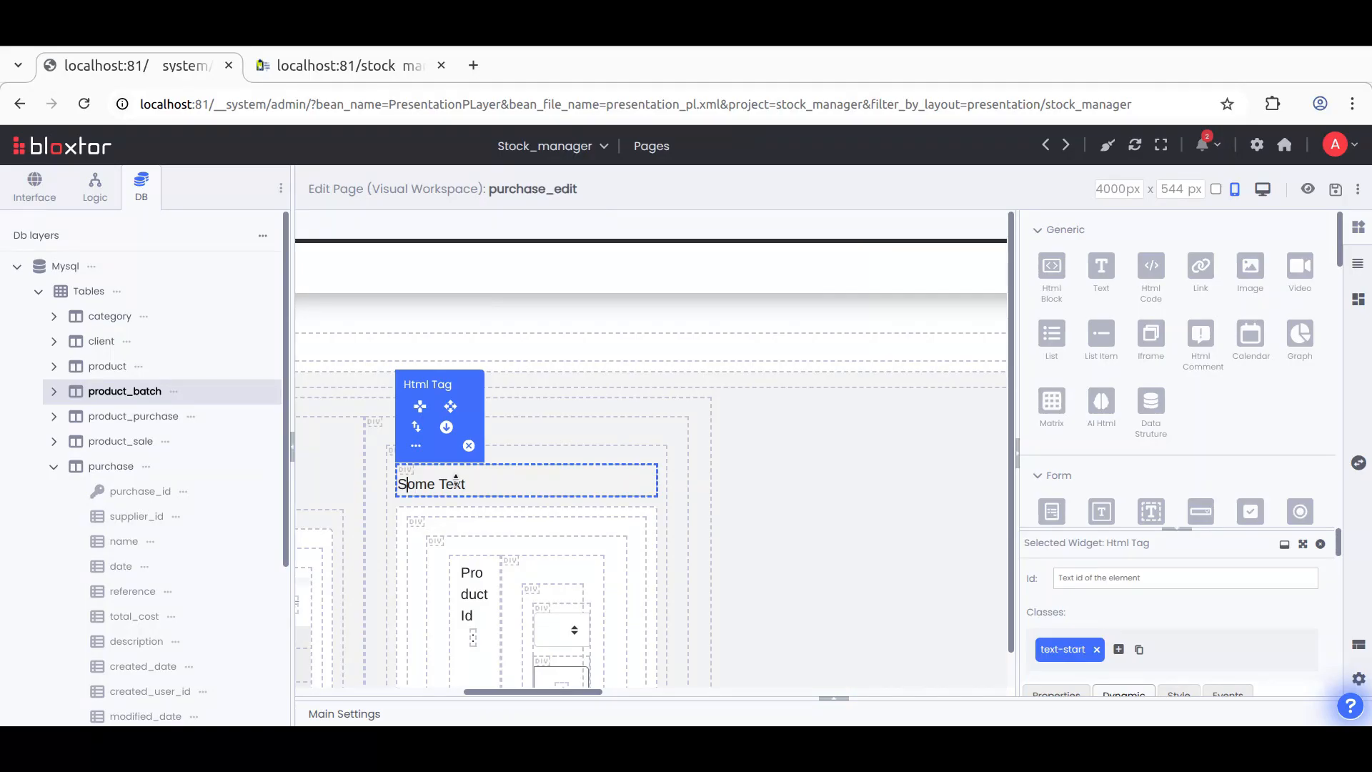
type("Manage Product")
key("shift+End")
key("Delete")
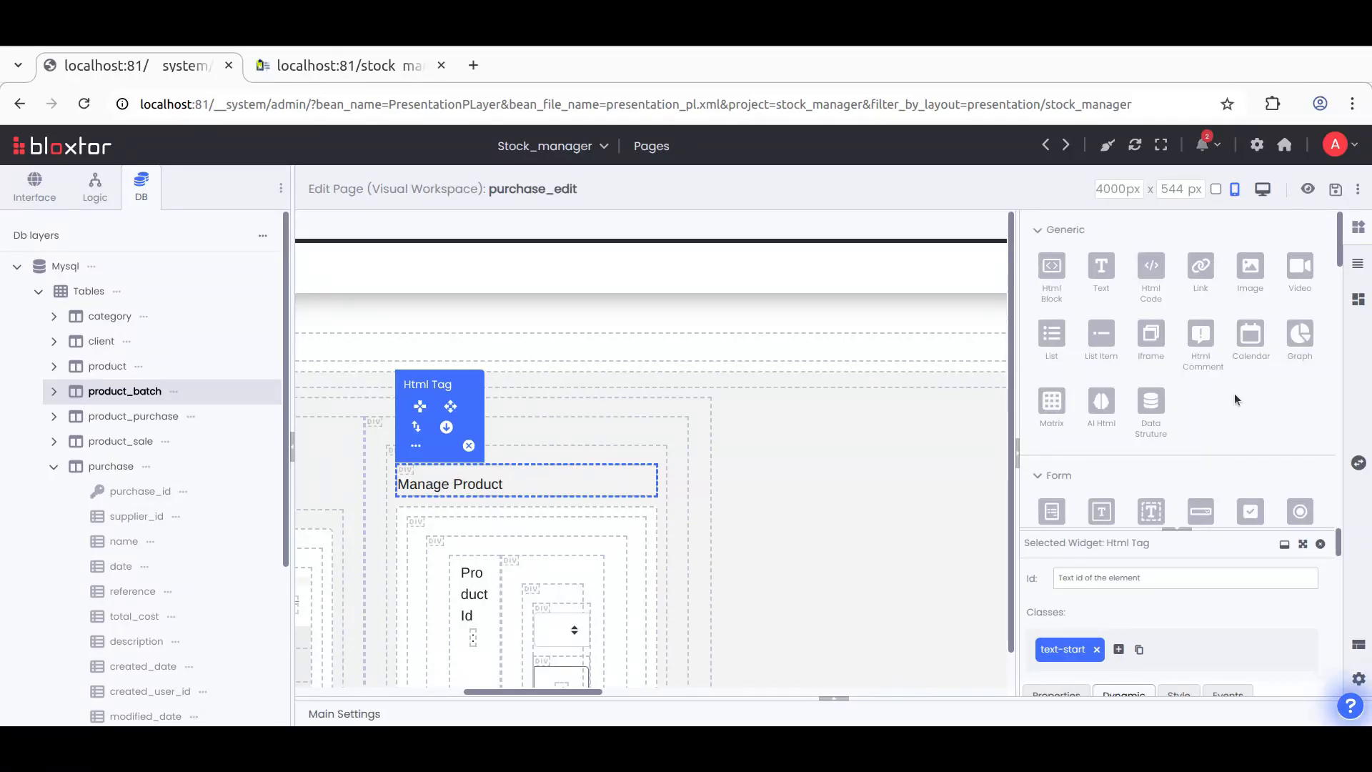
Step: Add the class text-secondary to the Manage Product heading and save the page
left_click(1120, 649)
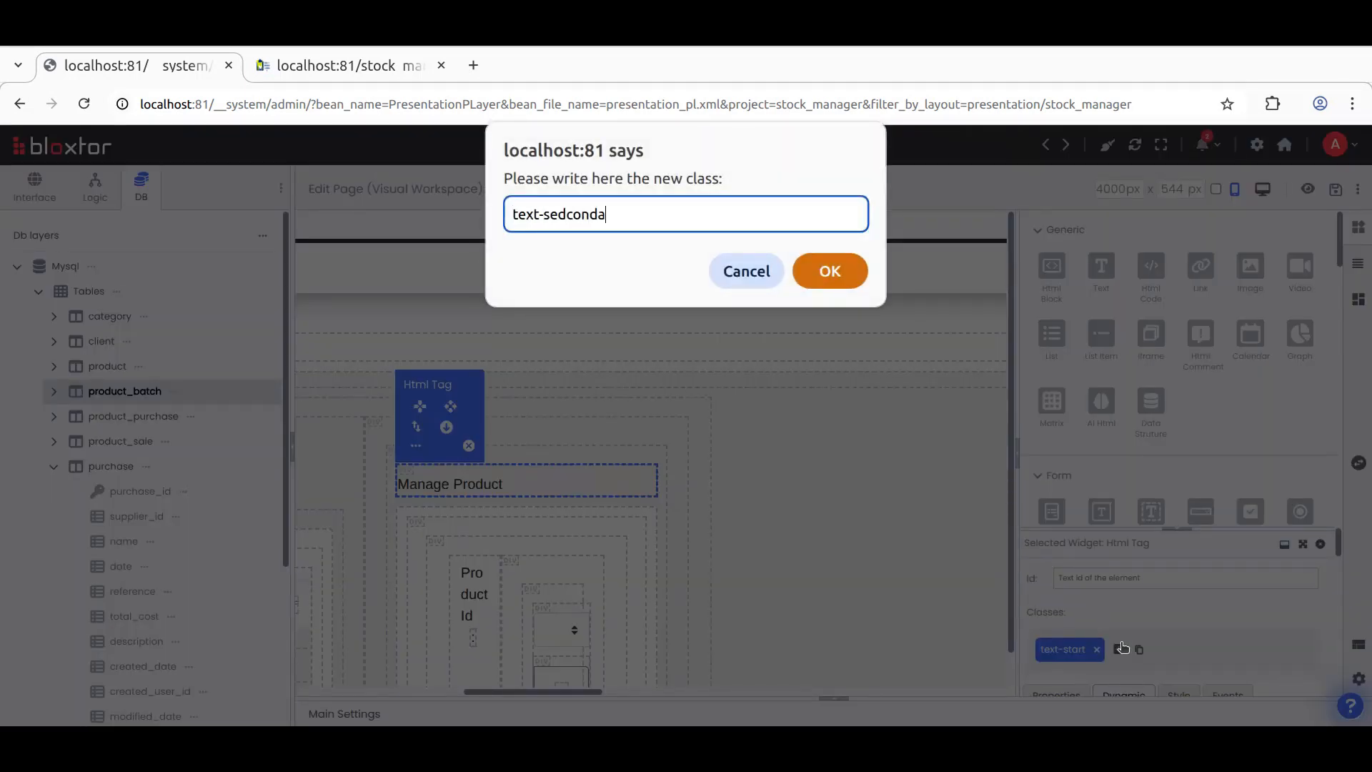
key("BackSpace")
key("Return")
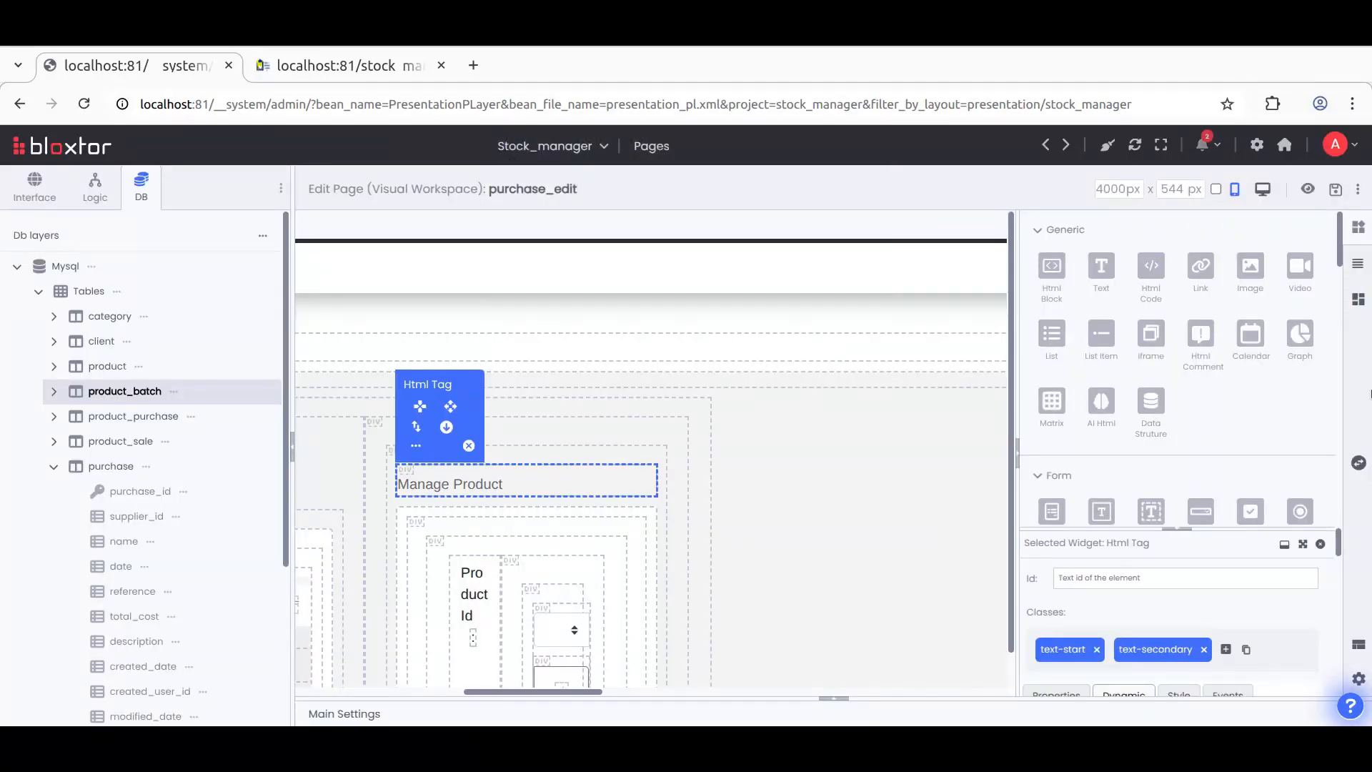
left_click(1335, 189)
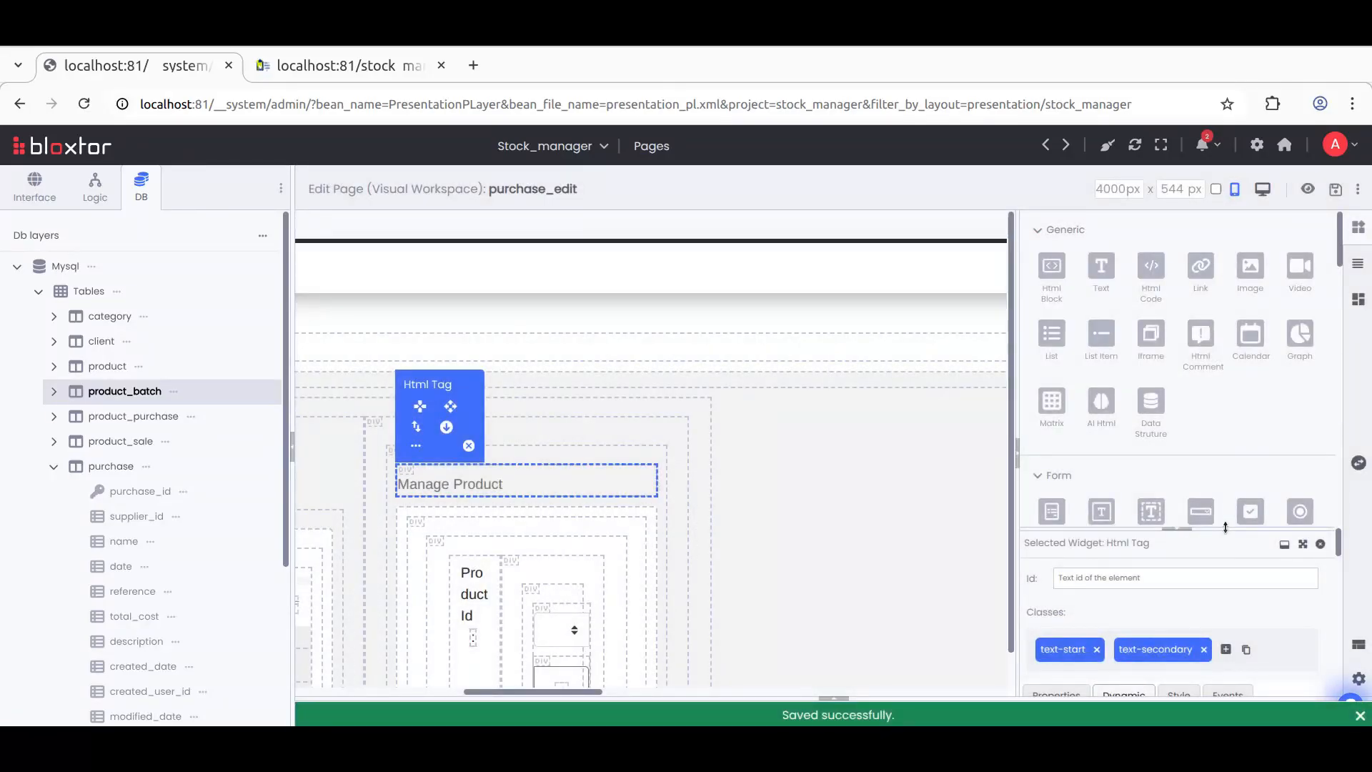
Step: Look through the Manage Product heading's style settings, from dimensions and text formatting to borders and background
left_click_drag(1225, 527, 1222, 318)
left_click(1180, 486)
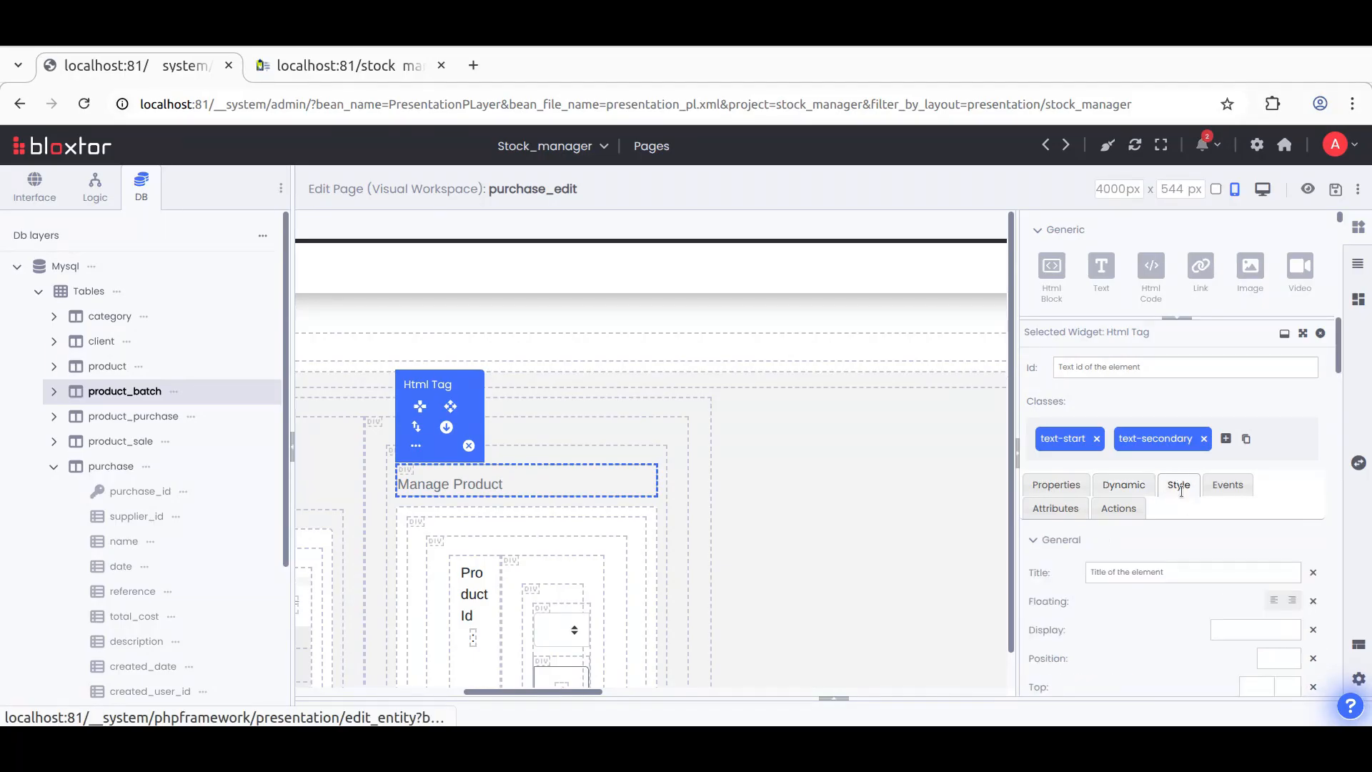
left_click(1065, 544)
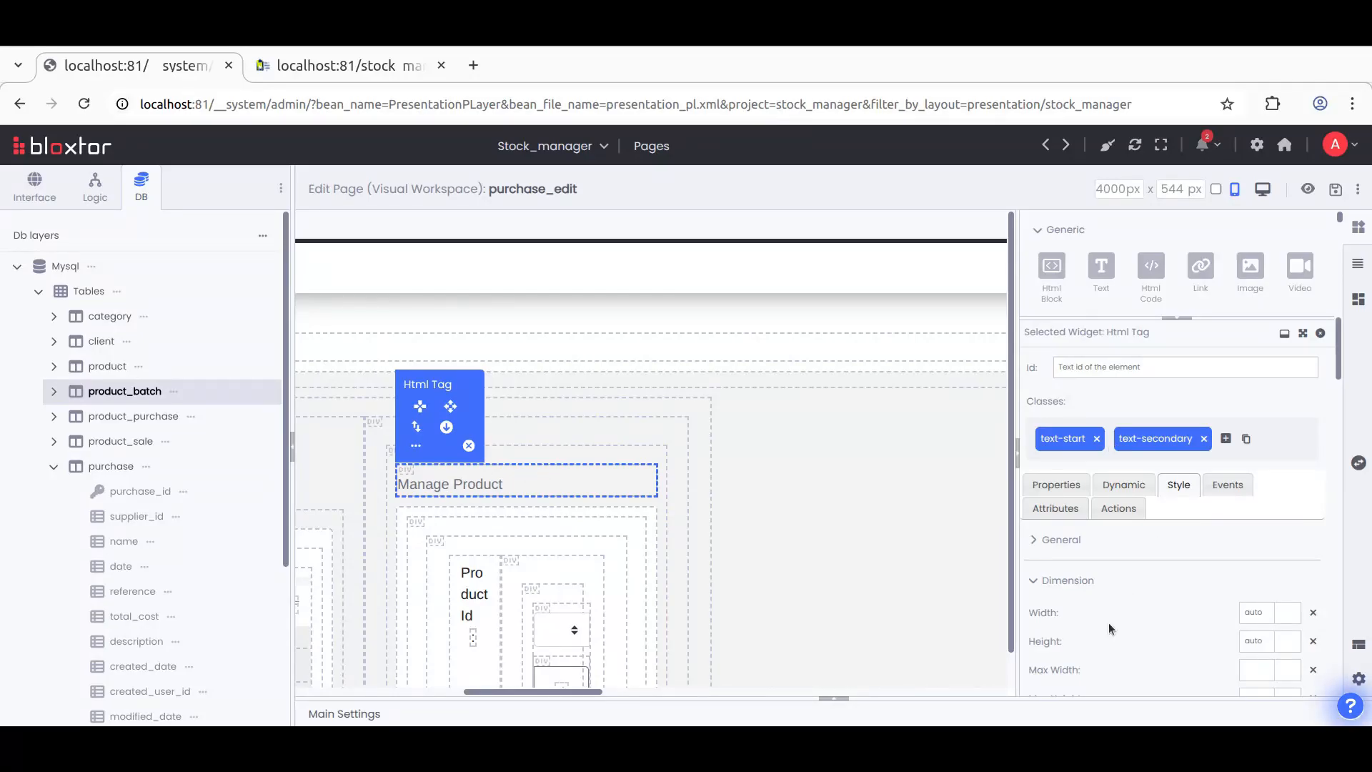
scroll(1109, 623, "down", 10)
scroll(1110, 629, "down", 3)
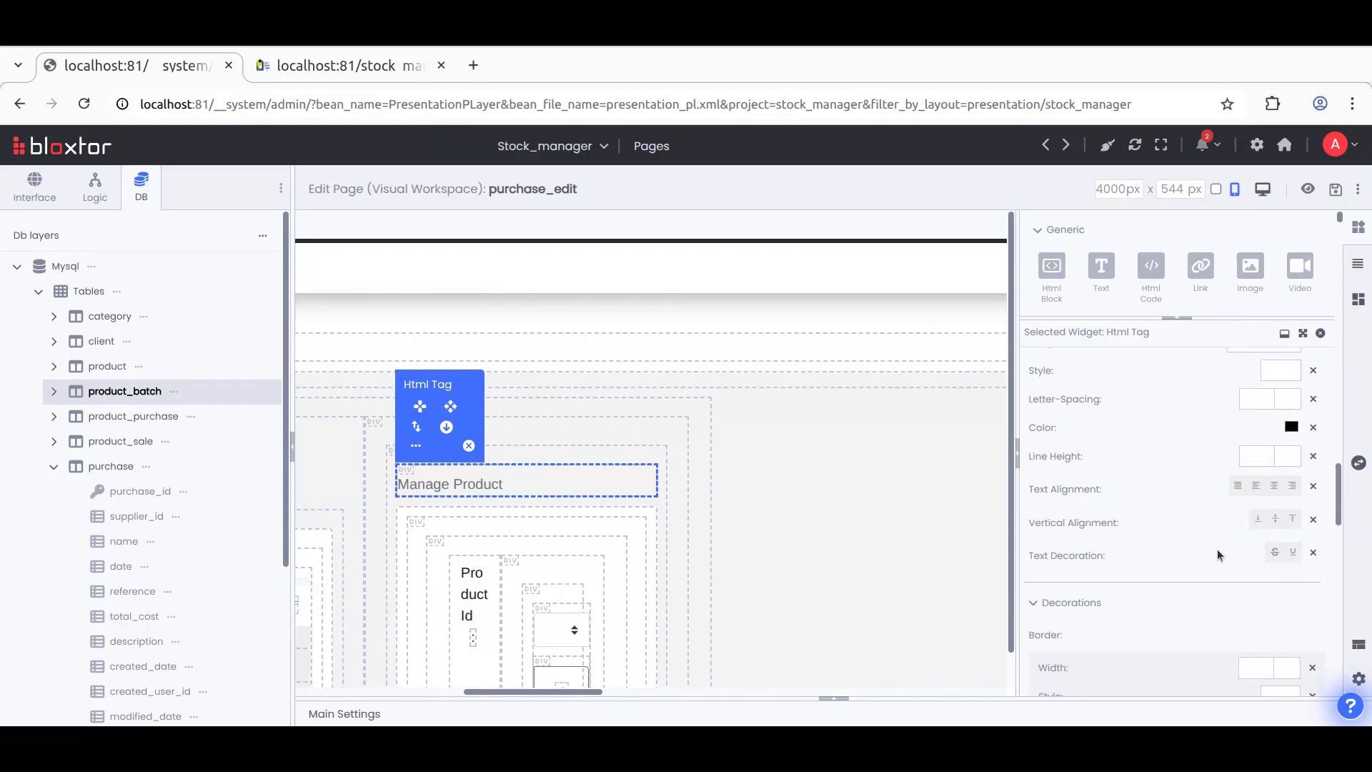
scroll(1196, 578, "down", 3)
scroll(1096, 584, "down", 8)
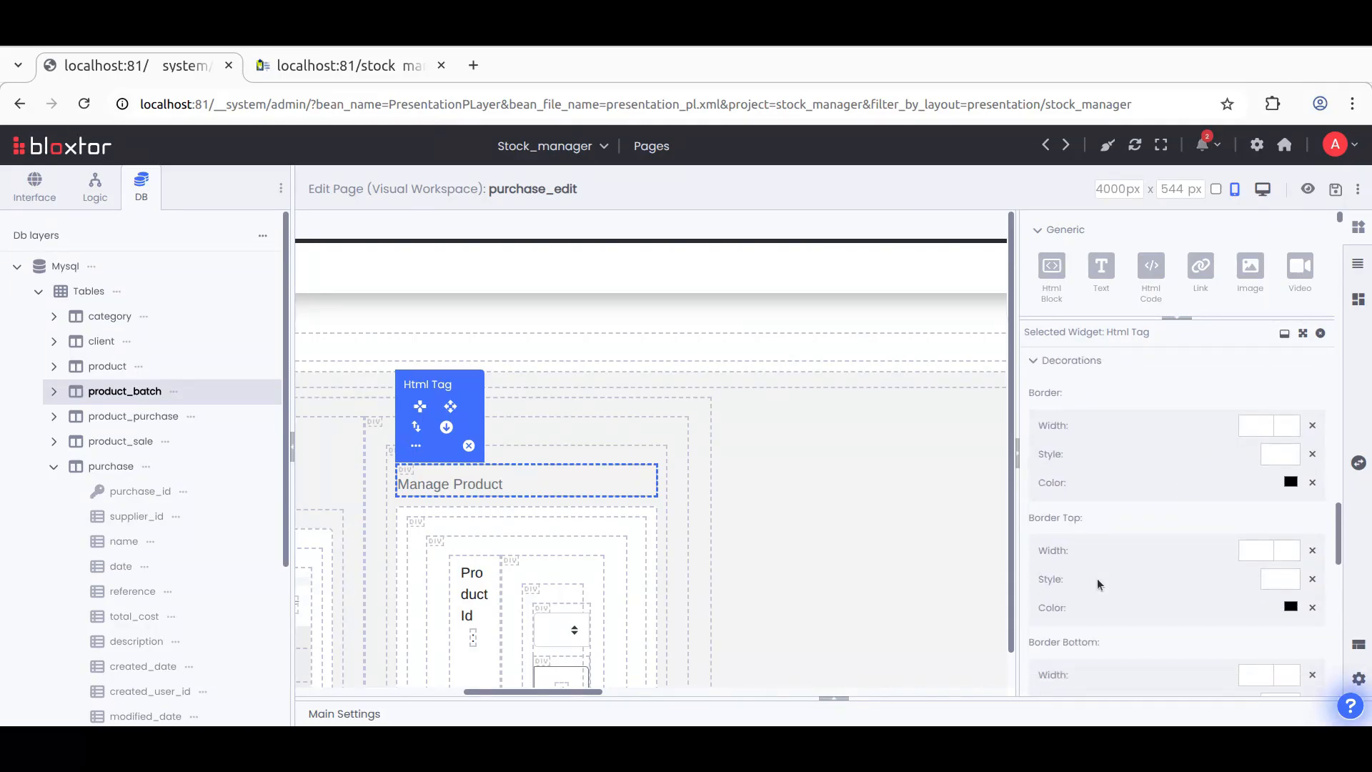
scroll(1096, 577, "down", 2)
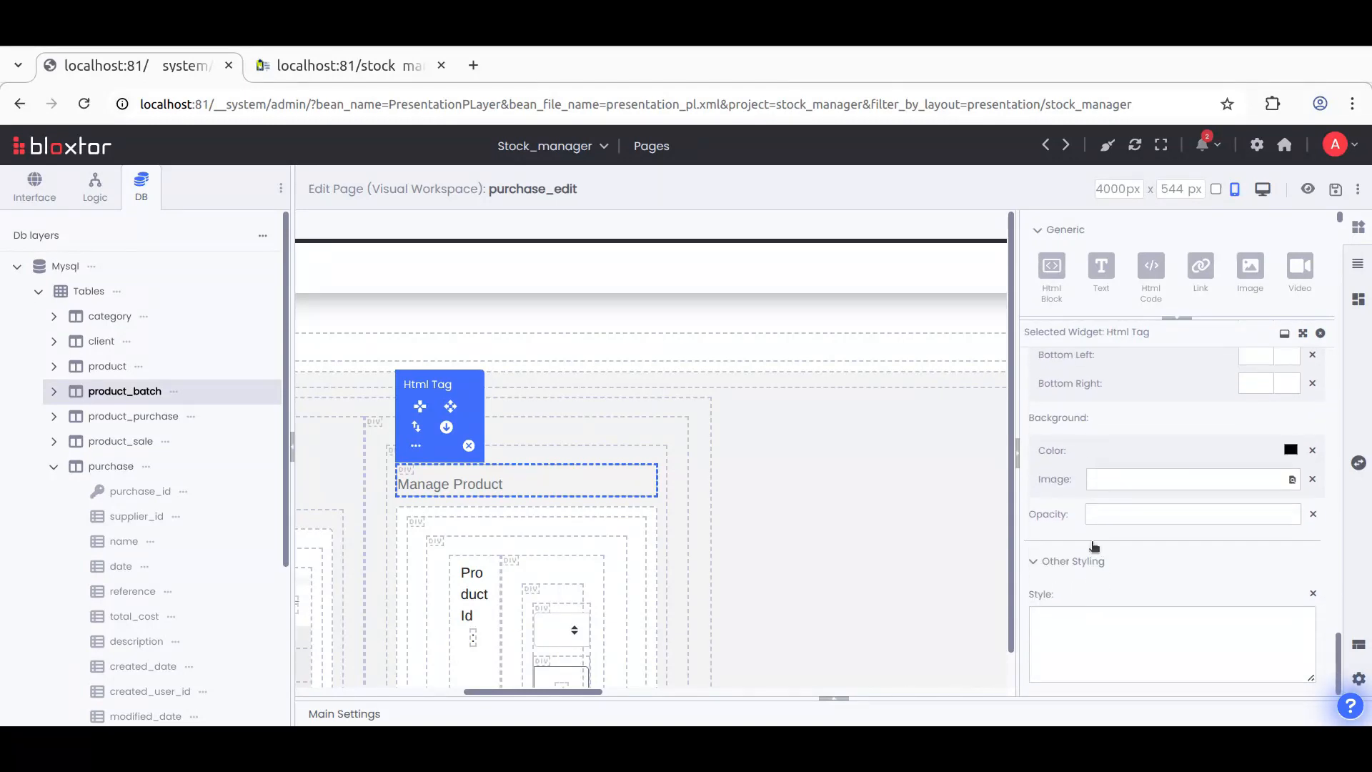
scroll(1101, 579, "up", 5)
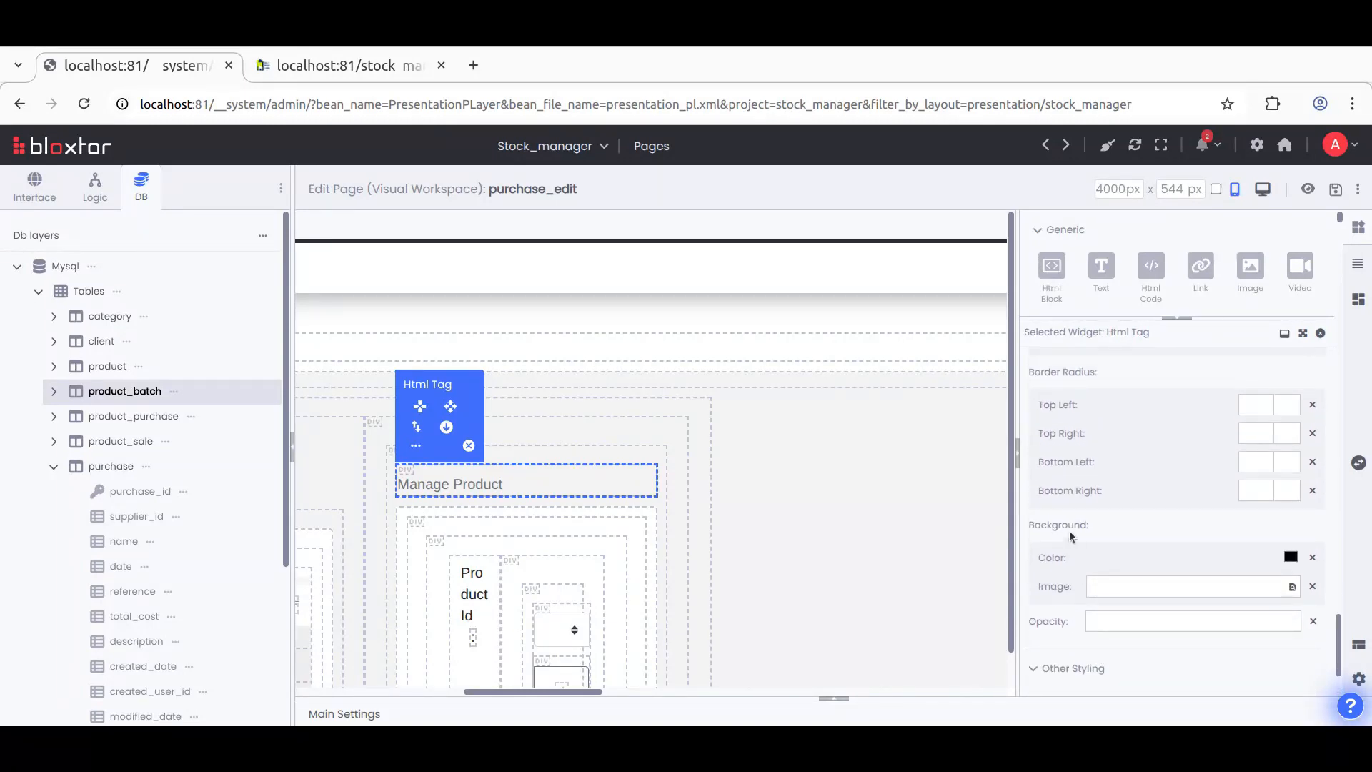
scroll(1121, 544, "up", 6)
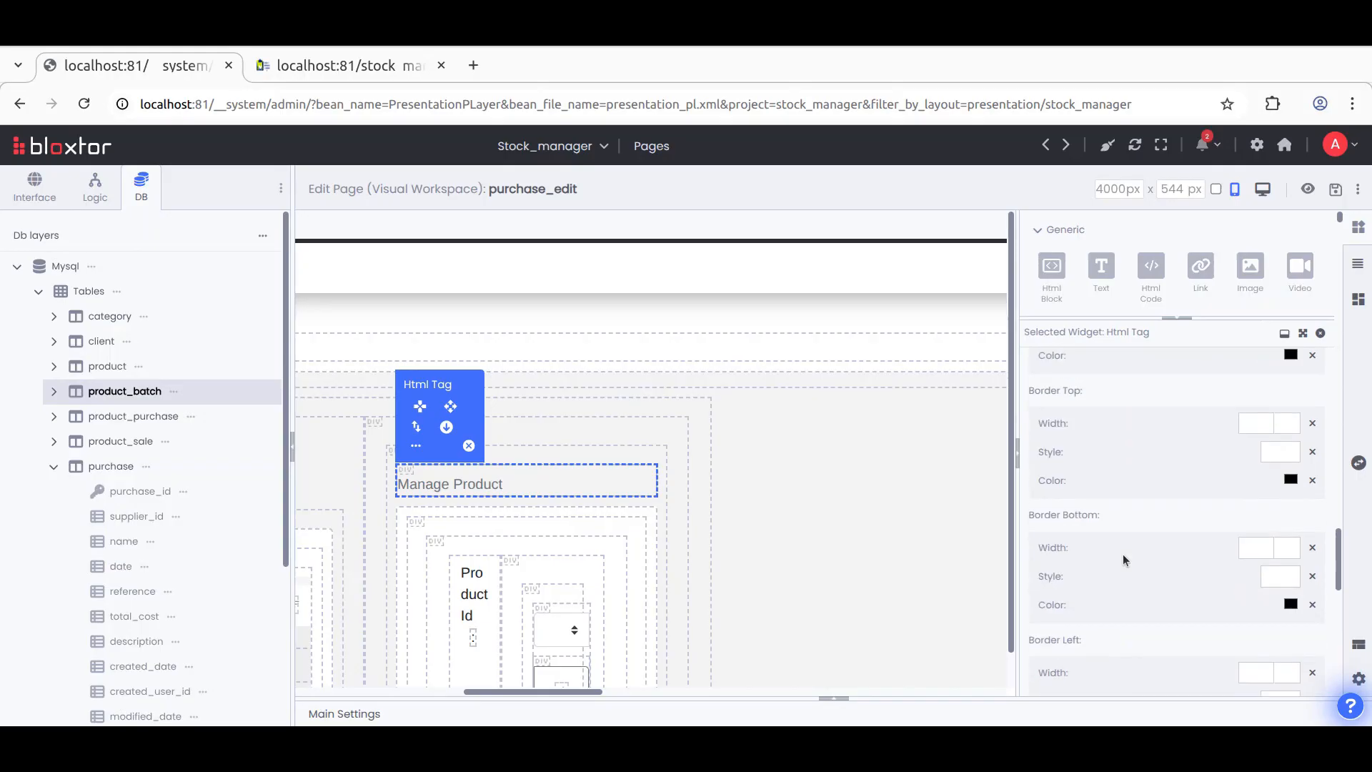
scroll(1124, 561, "up", 2)
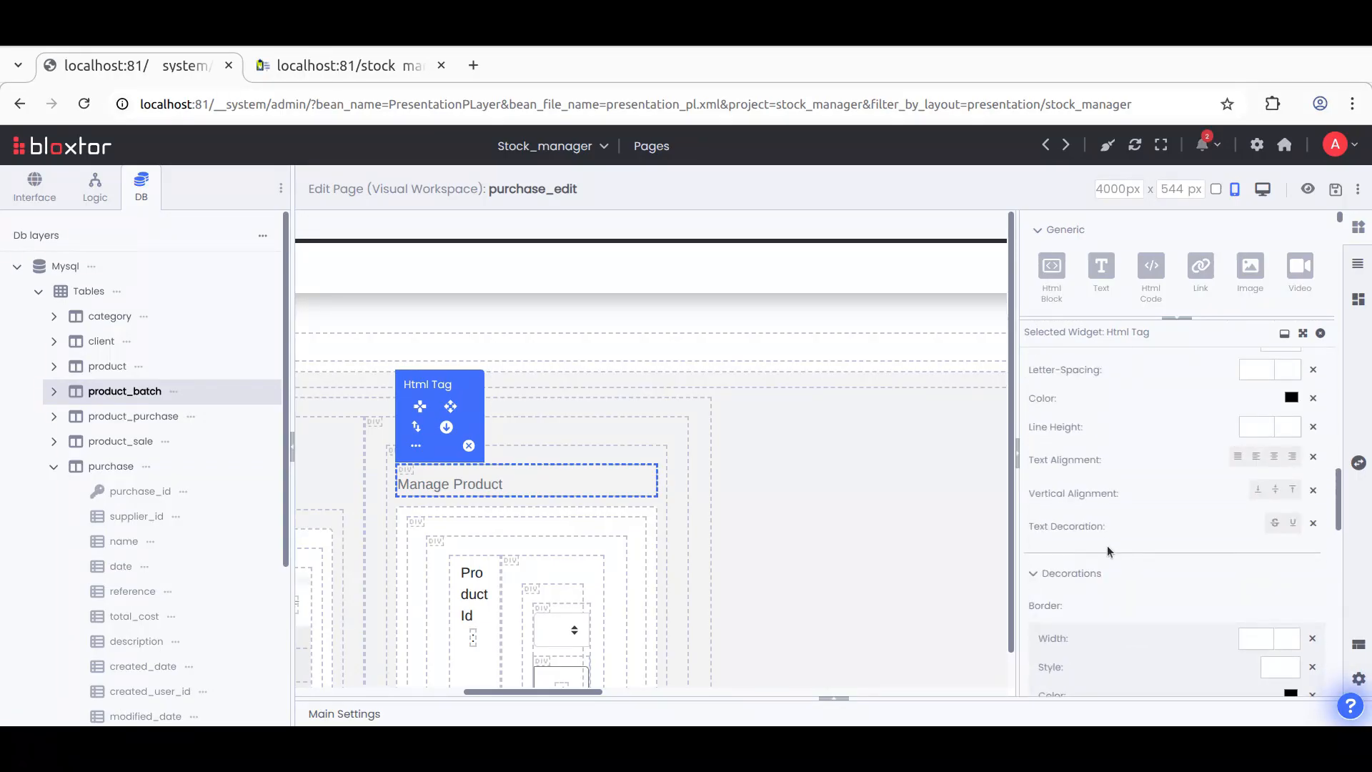
scroll(1128, 539, "up", 2)
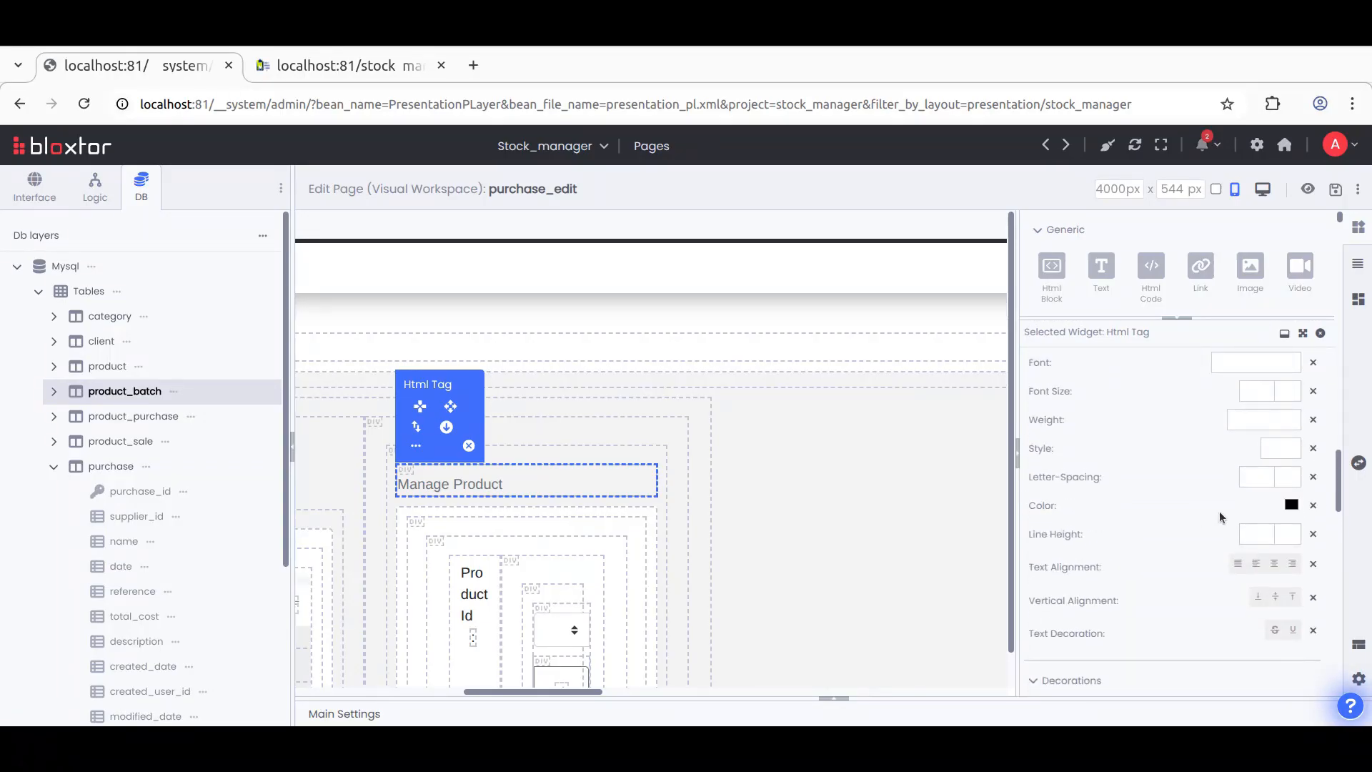
Step: Set the Manage Product heading's text color to the red #dd2c2c
left_click(1291, 505)
left_click(1181, 413)
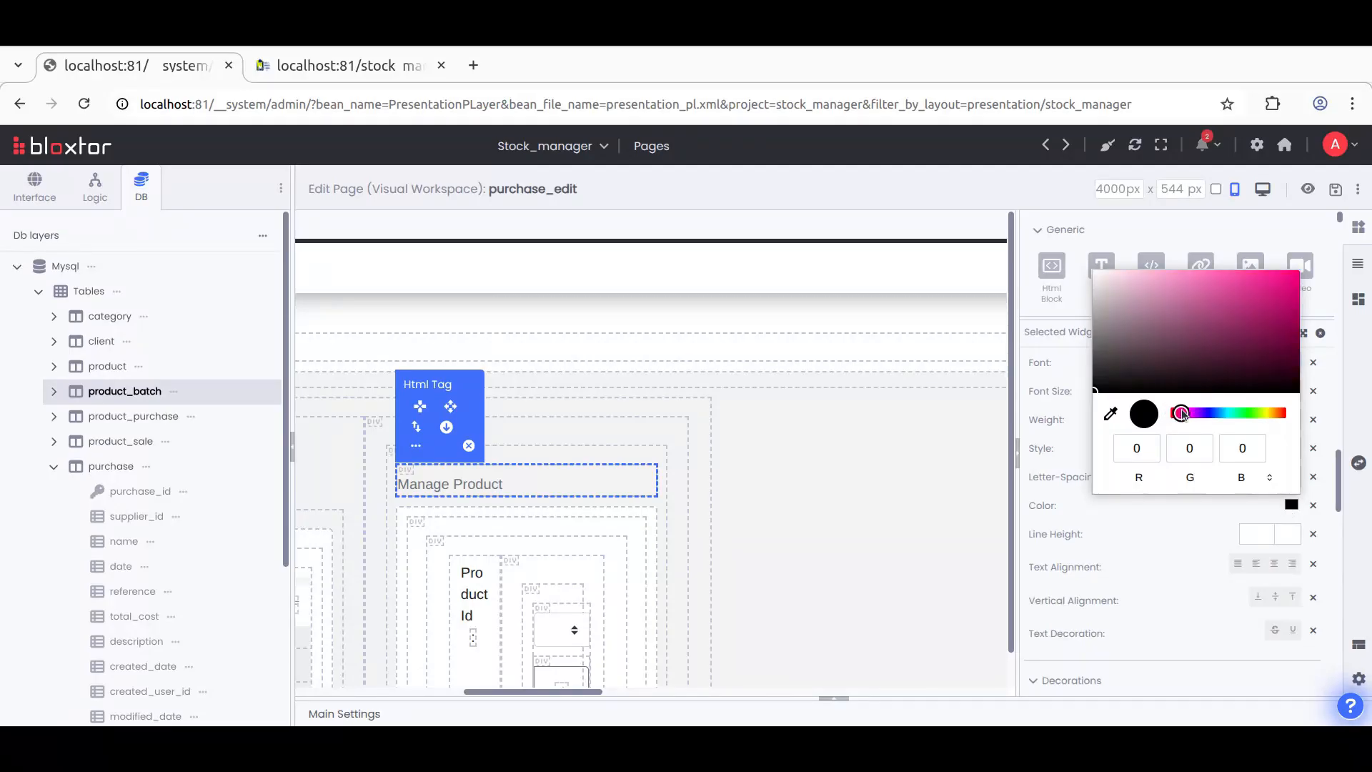
left_click_drag(1179, 417, 1190, 418)
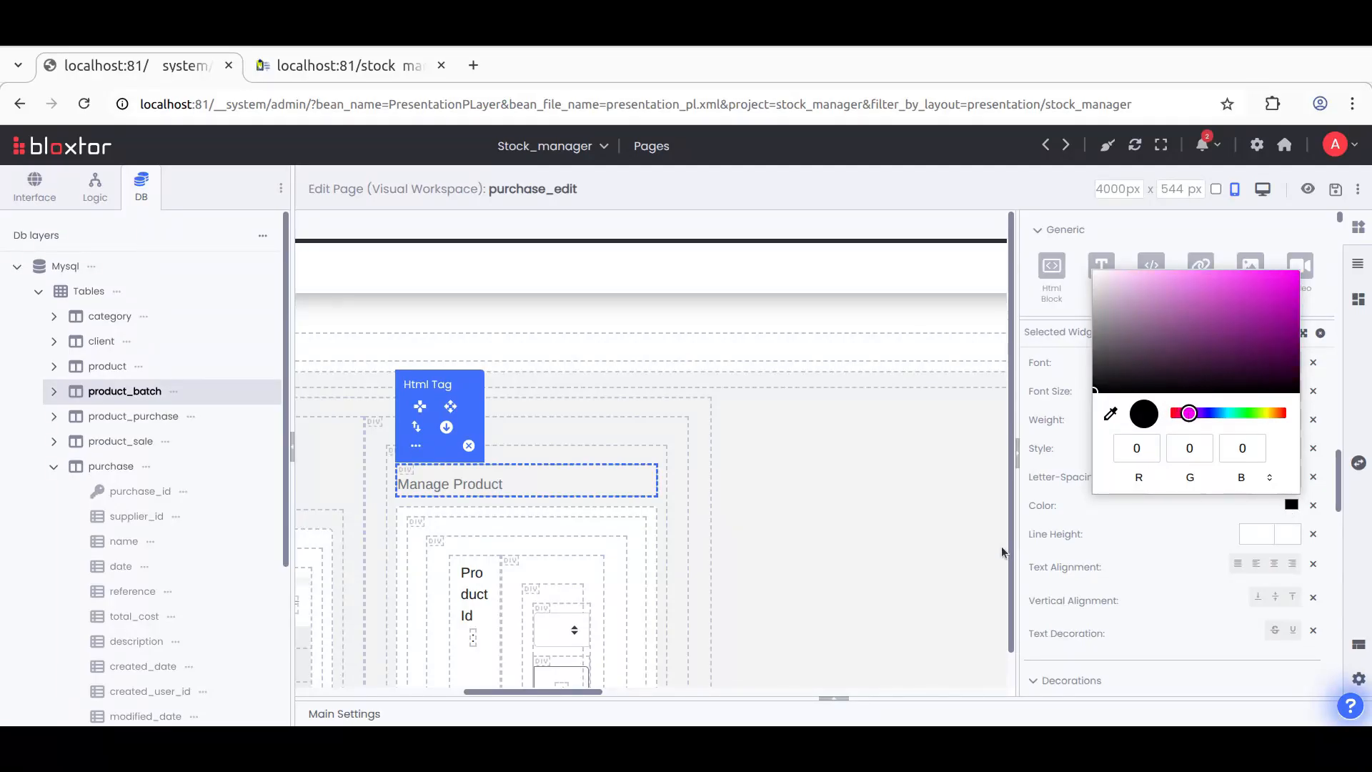
left_click(1072, 509)
left_click(1291, 504)
left_click(1149, 307)
left_click(1269, 306)
left_click(1253, 286)
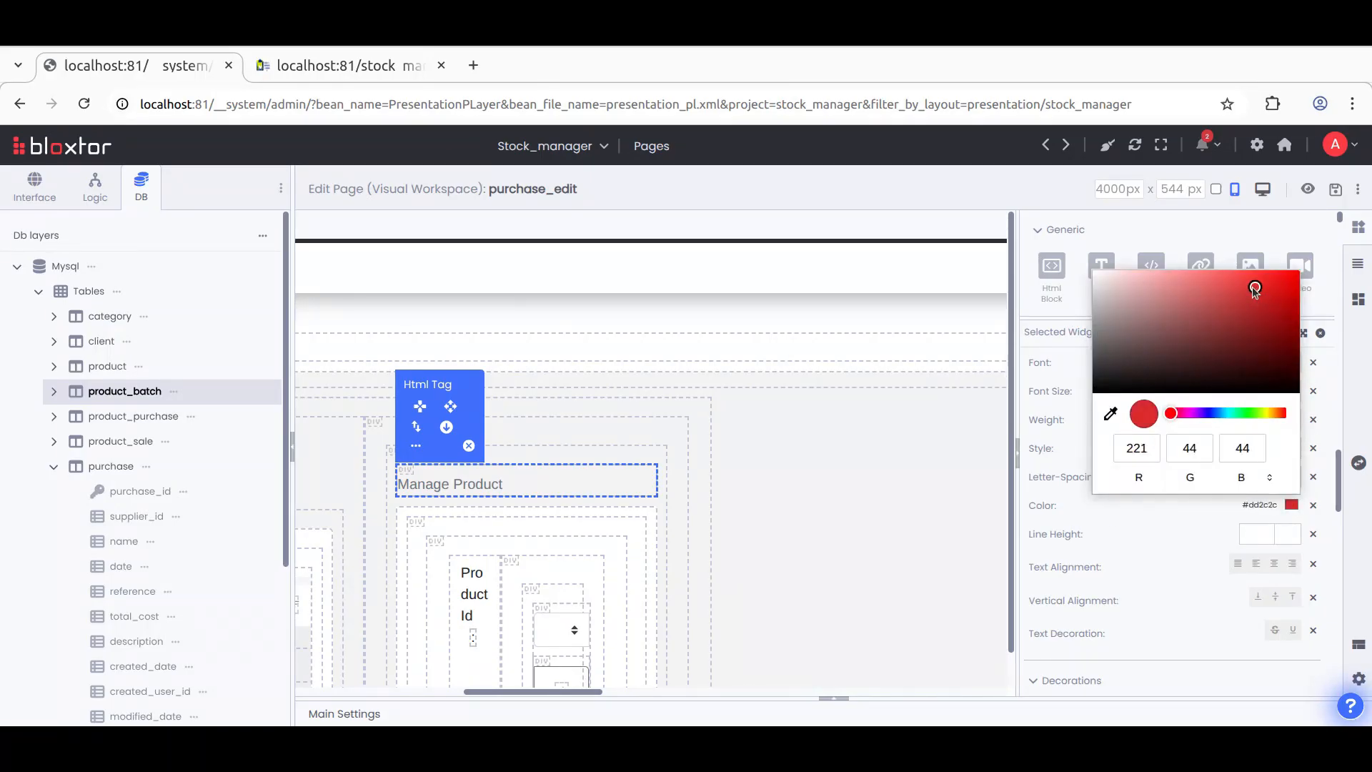
left_click(1072, 512)
scroll(1135, 523, "up", 3)
scroll(1135, 523, "up", 5)
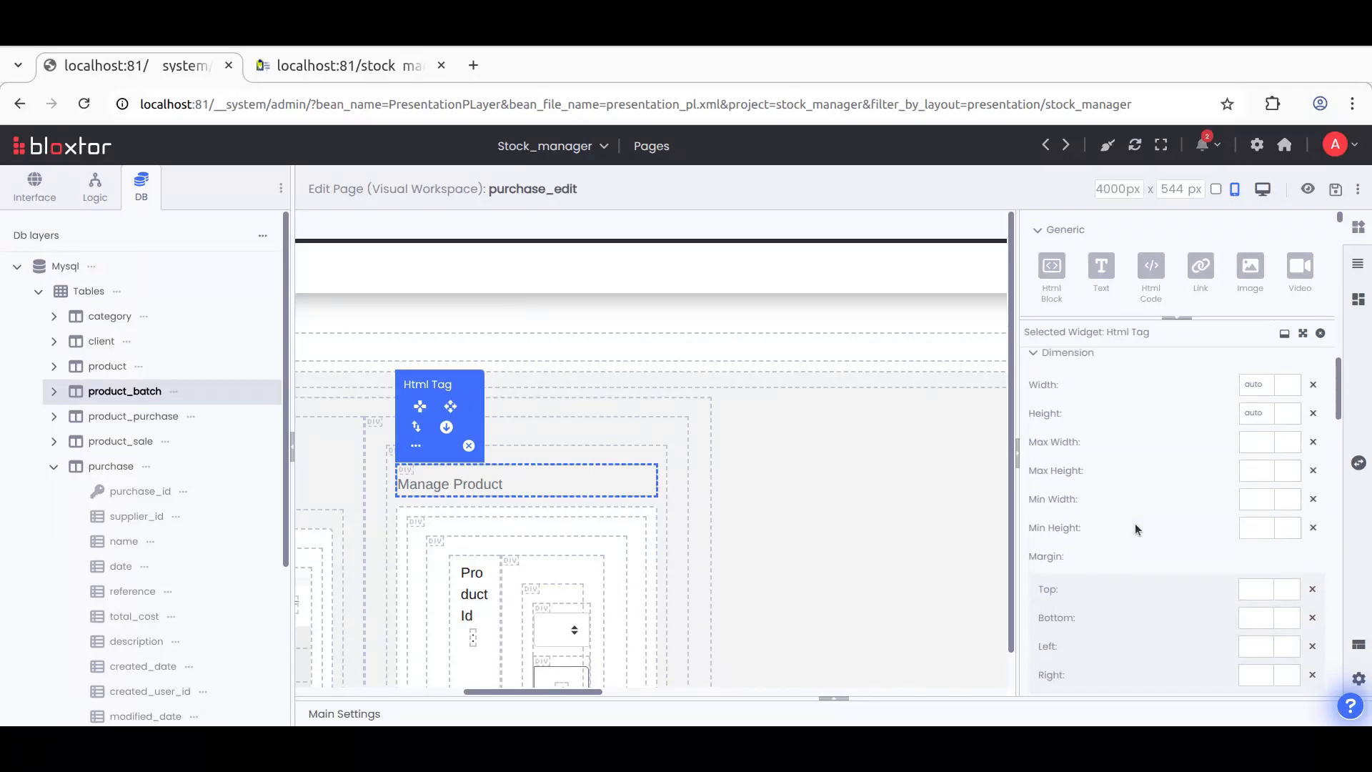
Step: Save the page and reload purchase_edit in the running stock manager to check the Manage Product heading
left_click(1205, 438)
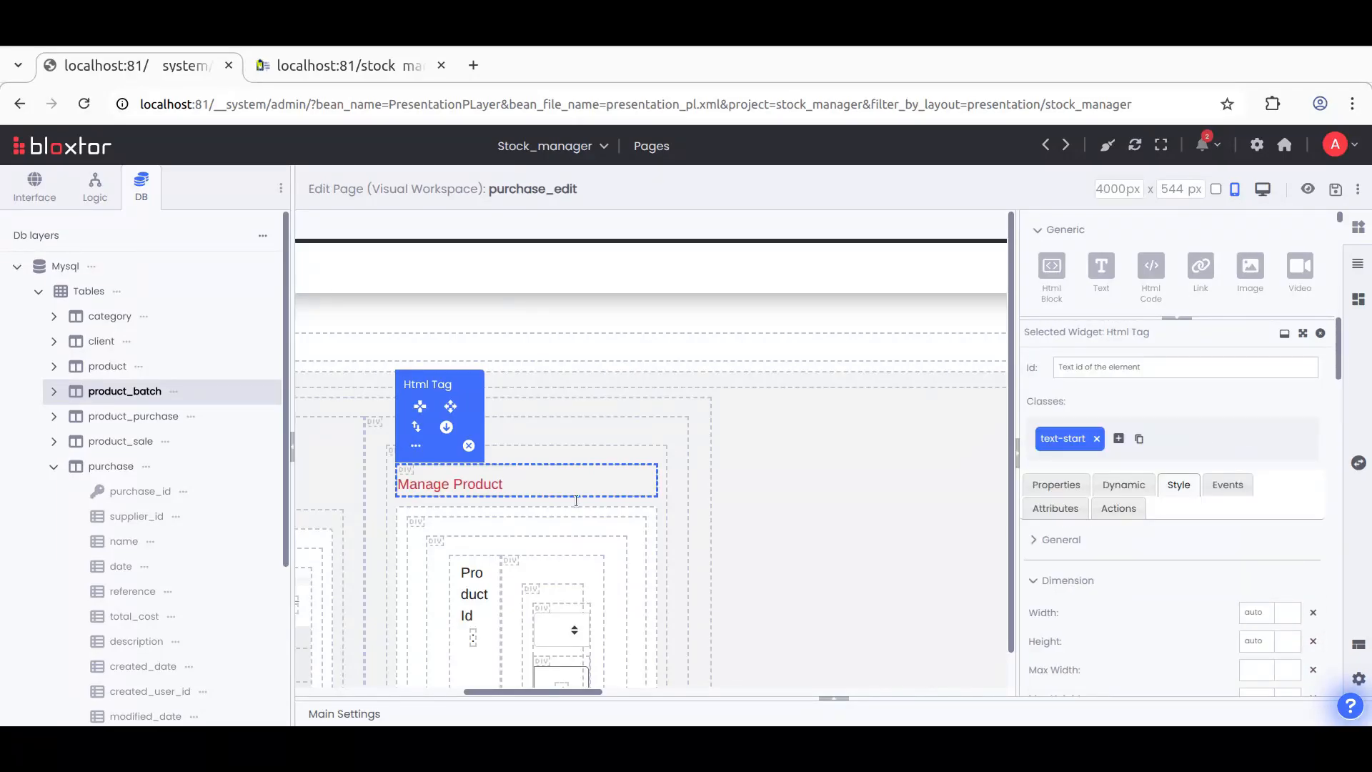
left_click(1333, 197)
left_click(350, 54)
key("F5")
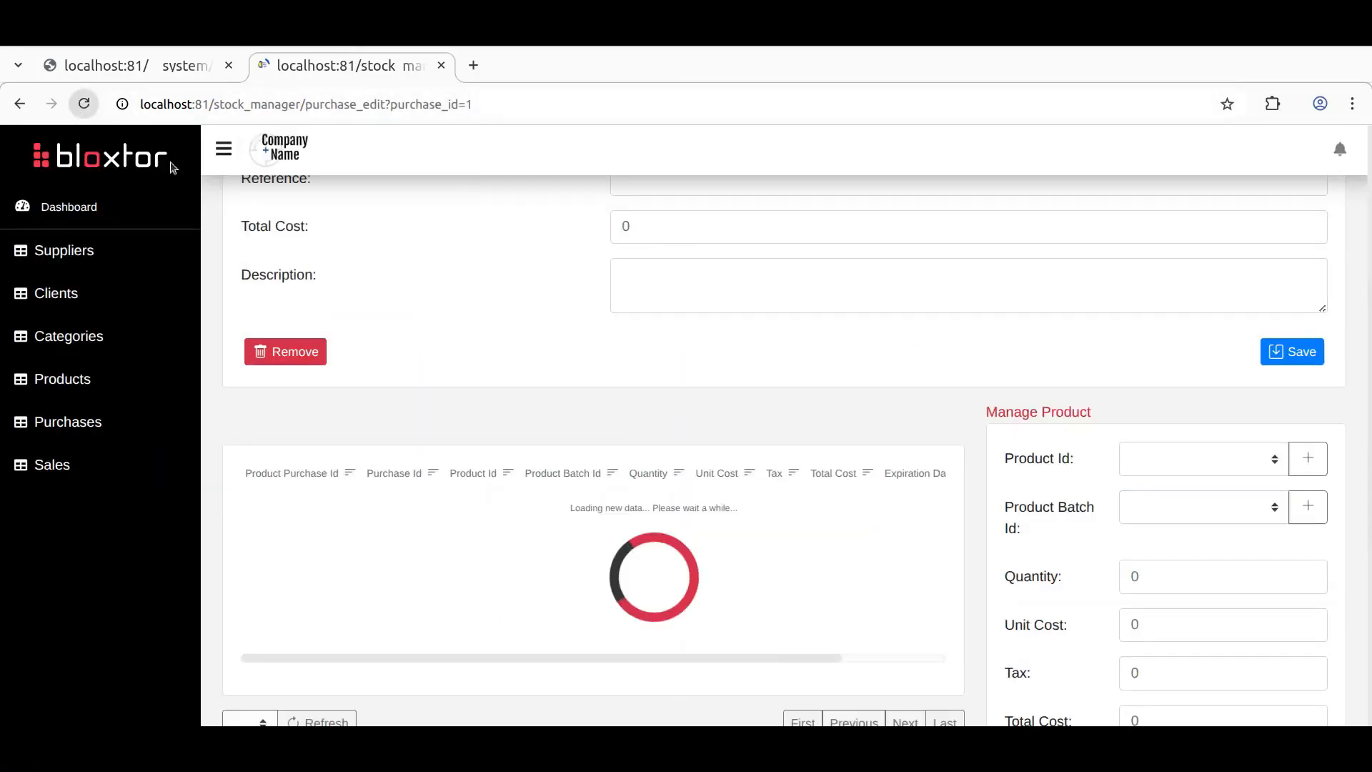
scroll(1018, 631, "down", 5)
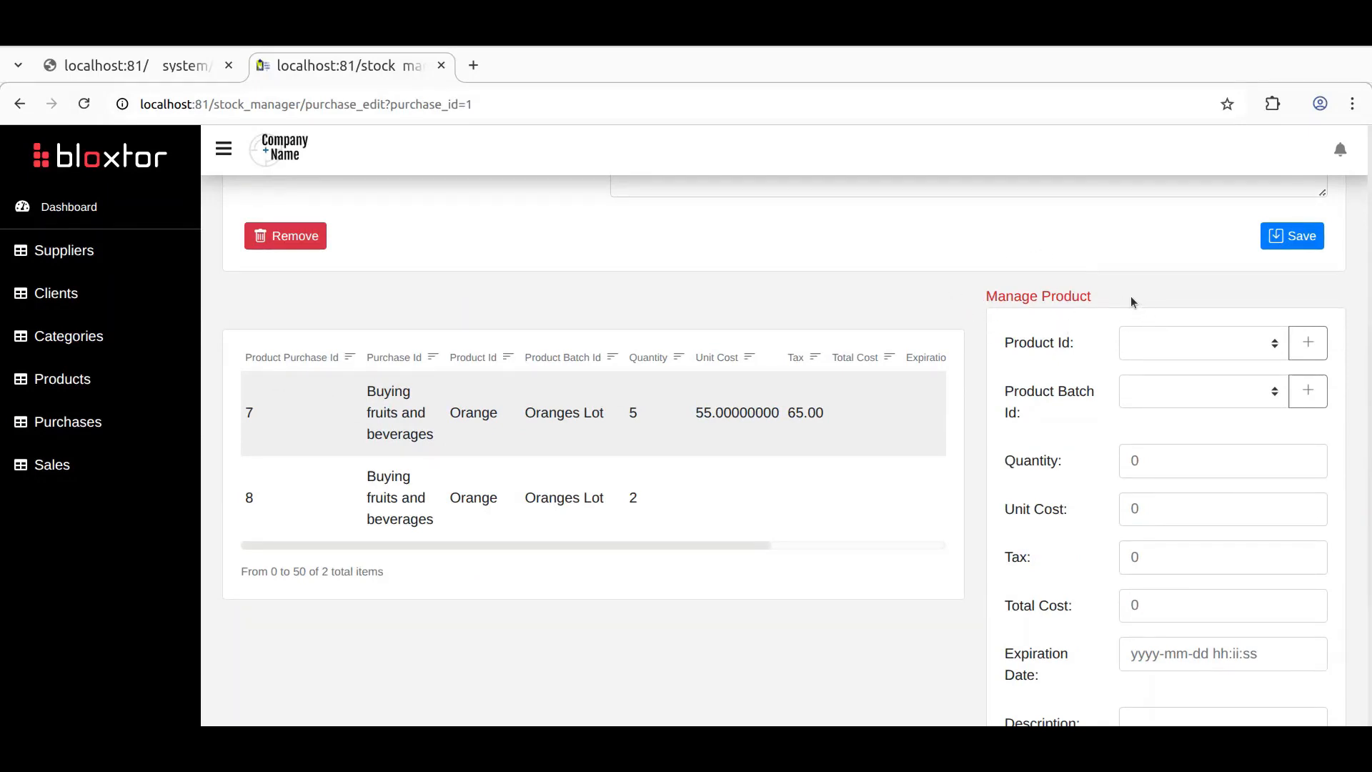
Step: Move the Manage Product heading inside the white form container, save the page and reload the running purchase_edit page
left_click(129, 74)
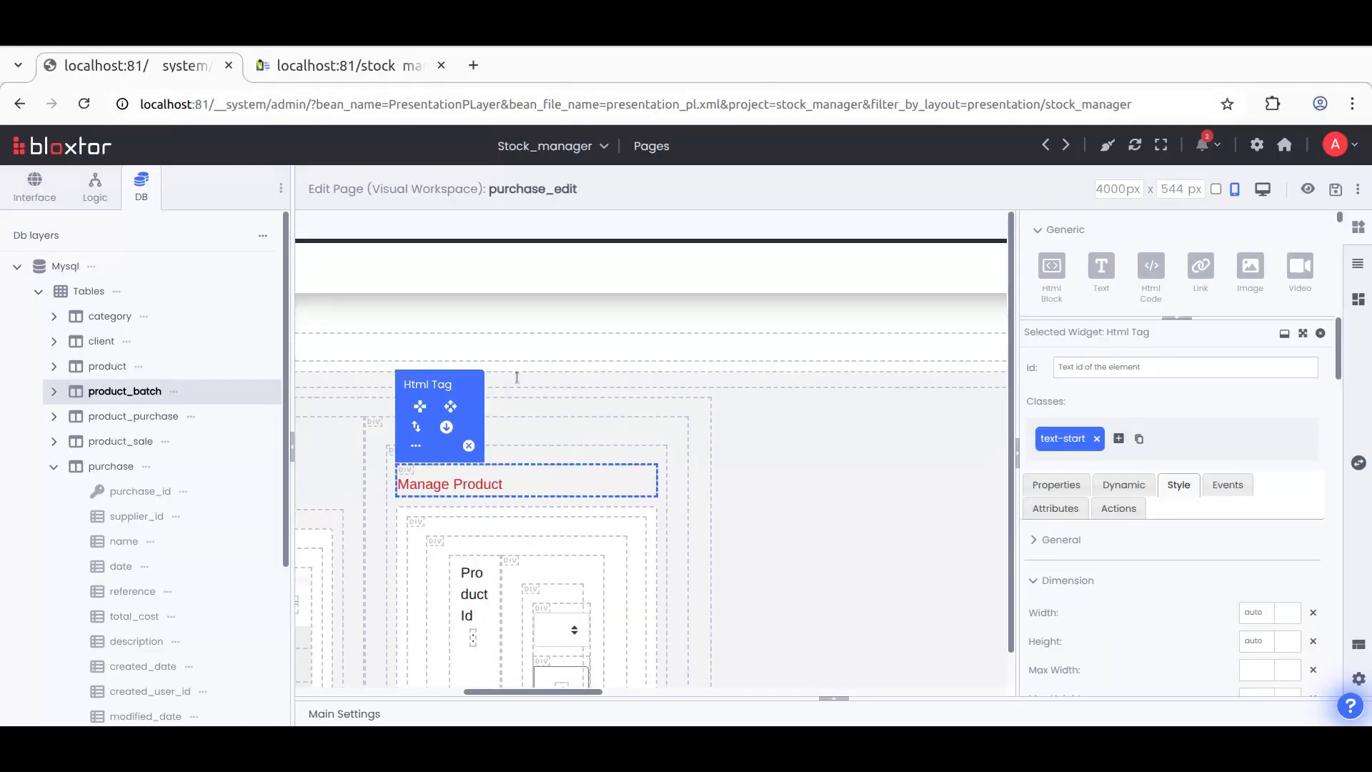
left_click_drag(418, 406, 420, 512)
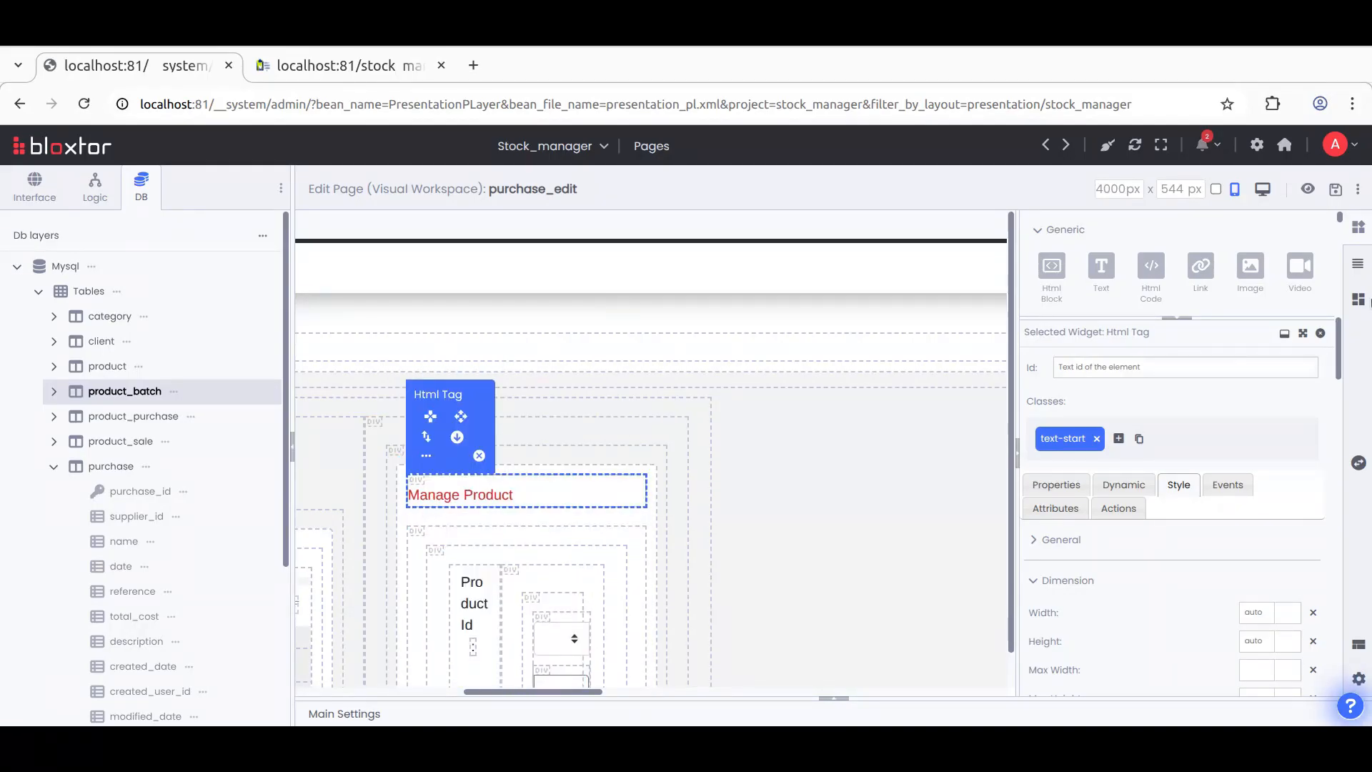
left_click(1335, 190)
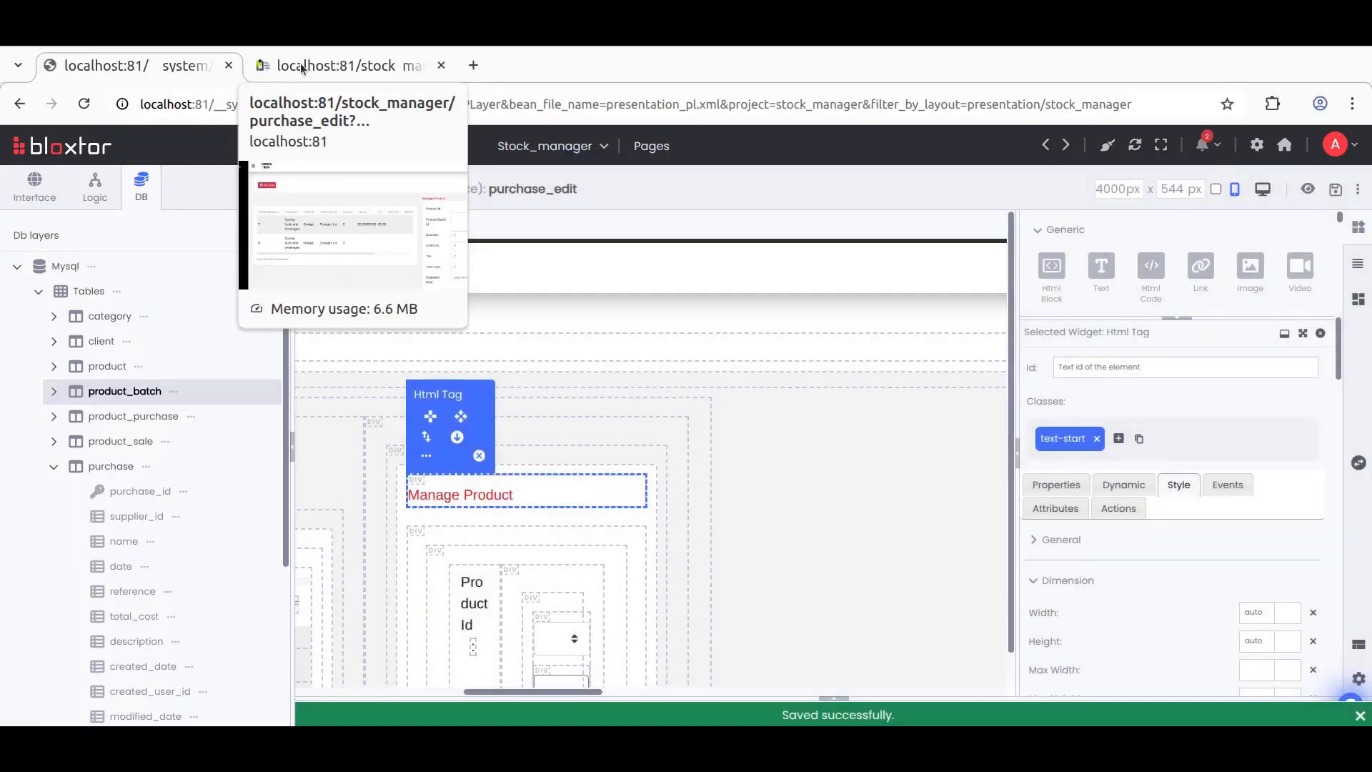
left_click(301, 66)
left_click(86, 103)
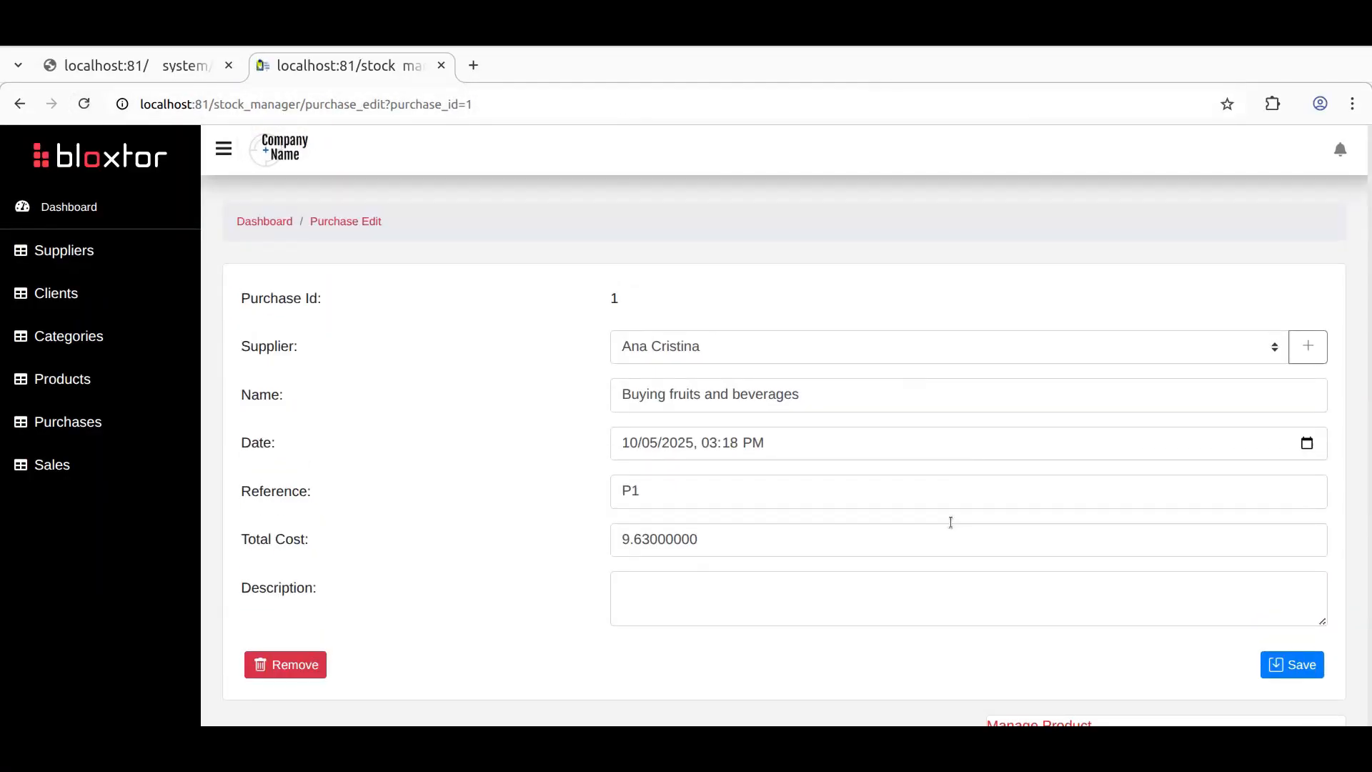
Step: Add the class m-3 to the Manage Product heading in the page editor and save the page
left_click(139, 74)
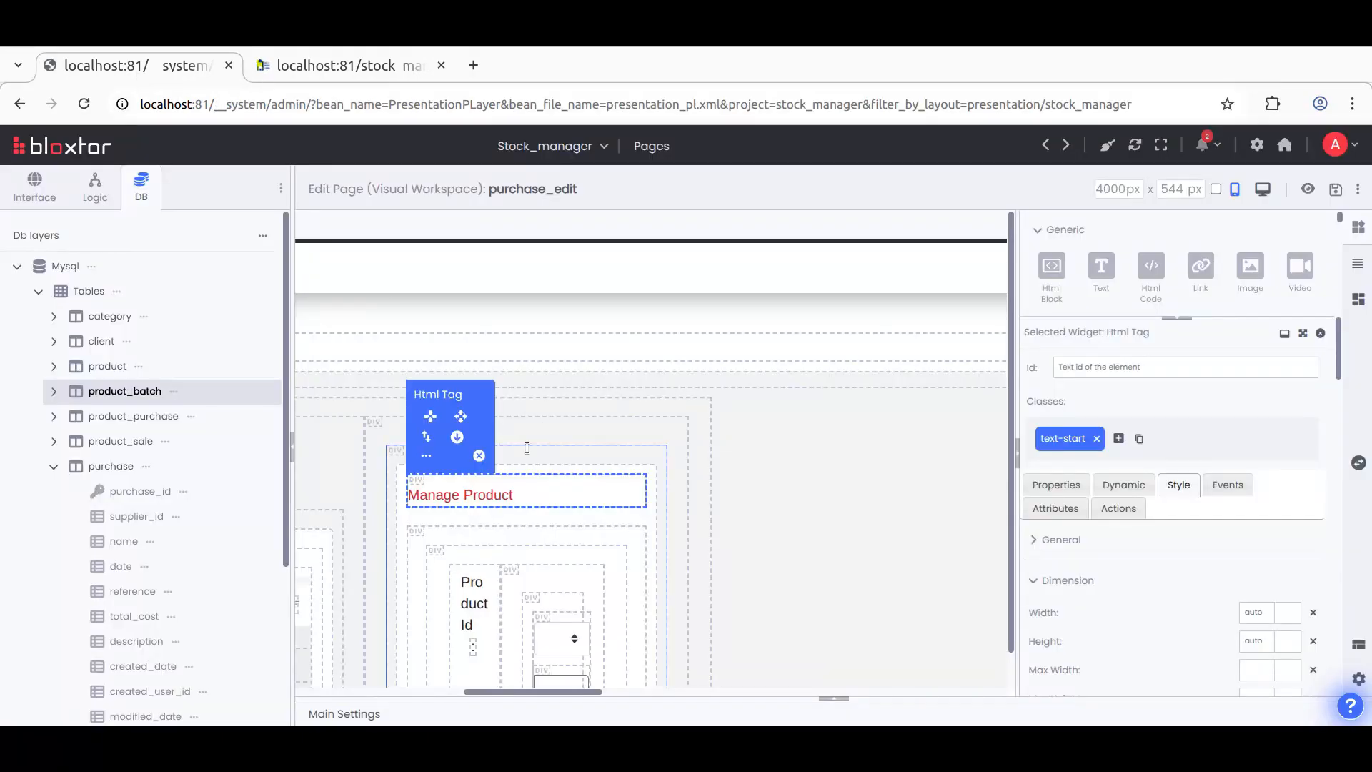
left_click(1120, 439)
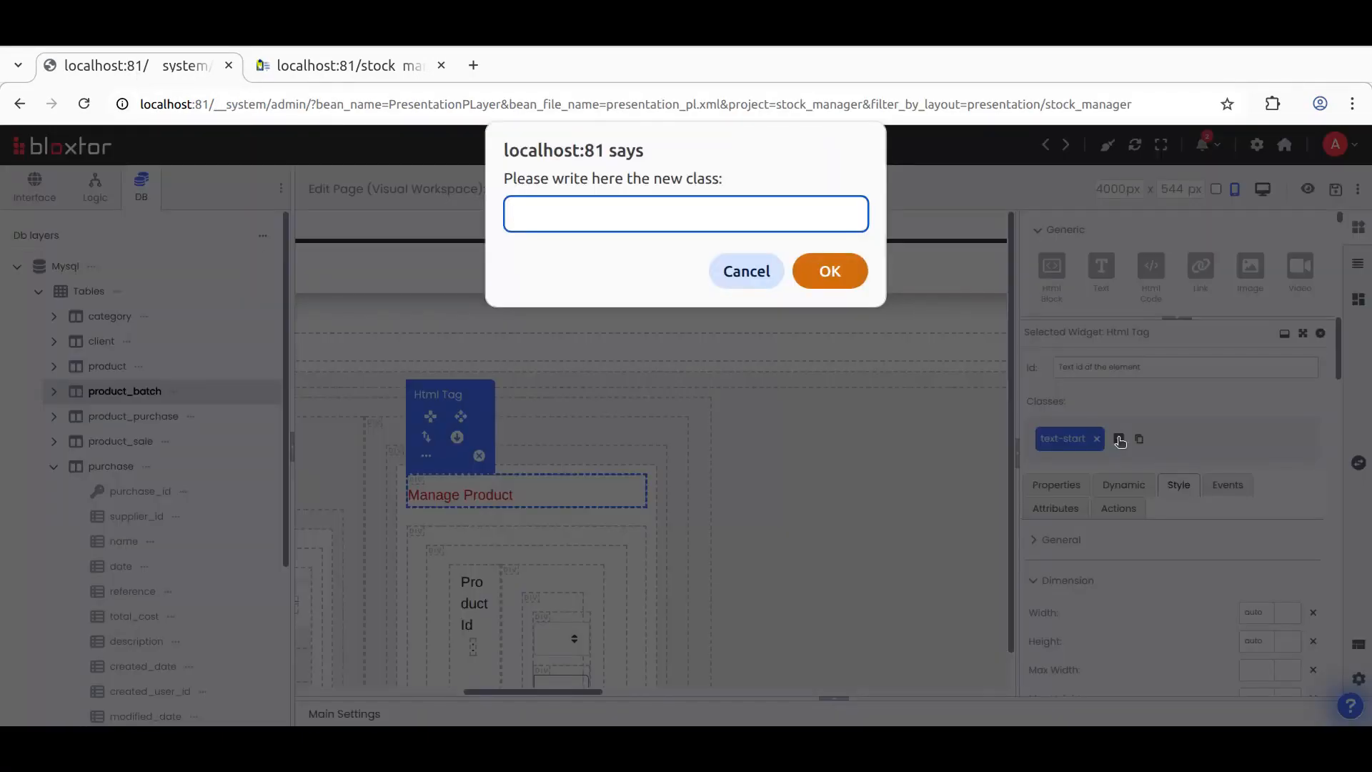
type("m-3")
key("Return")
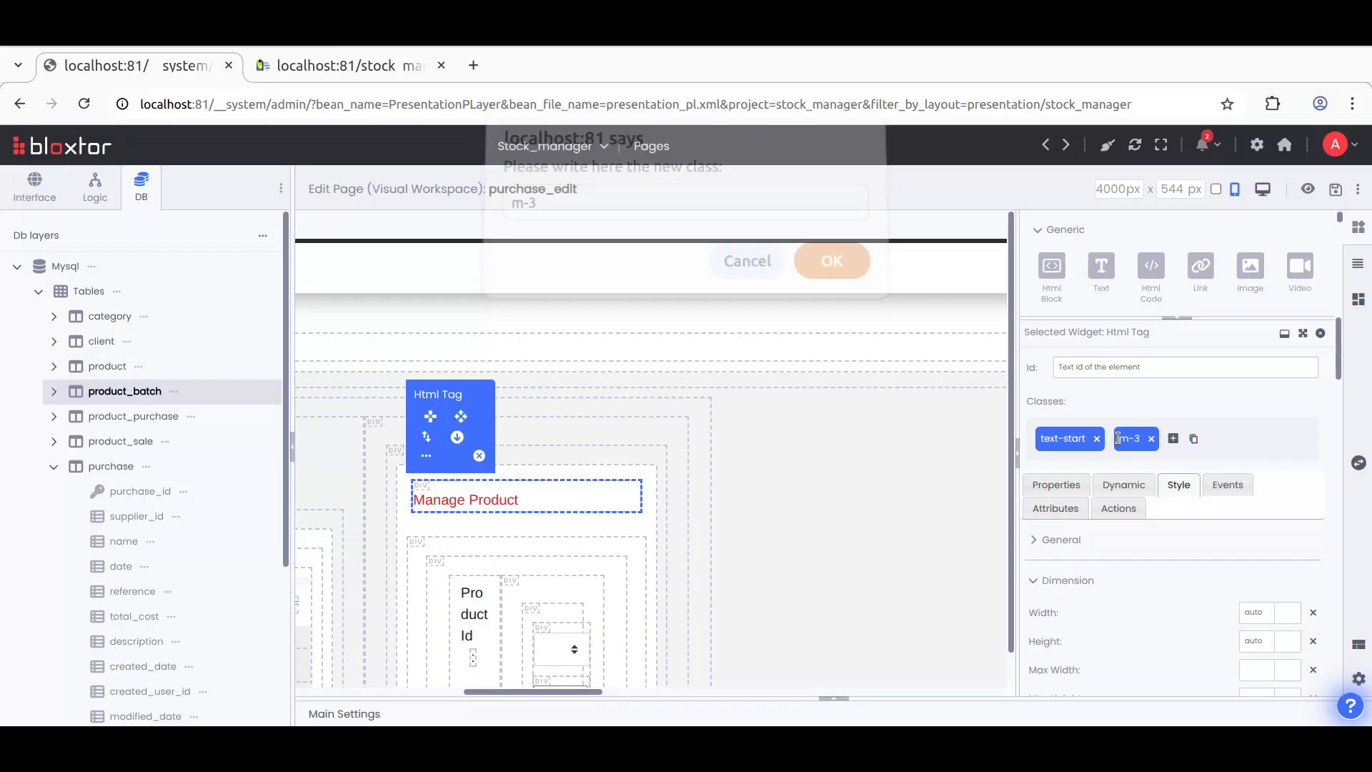
left_click(1338, 192)
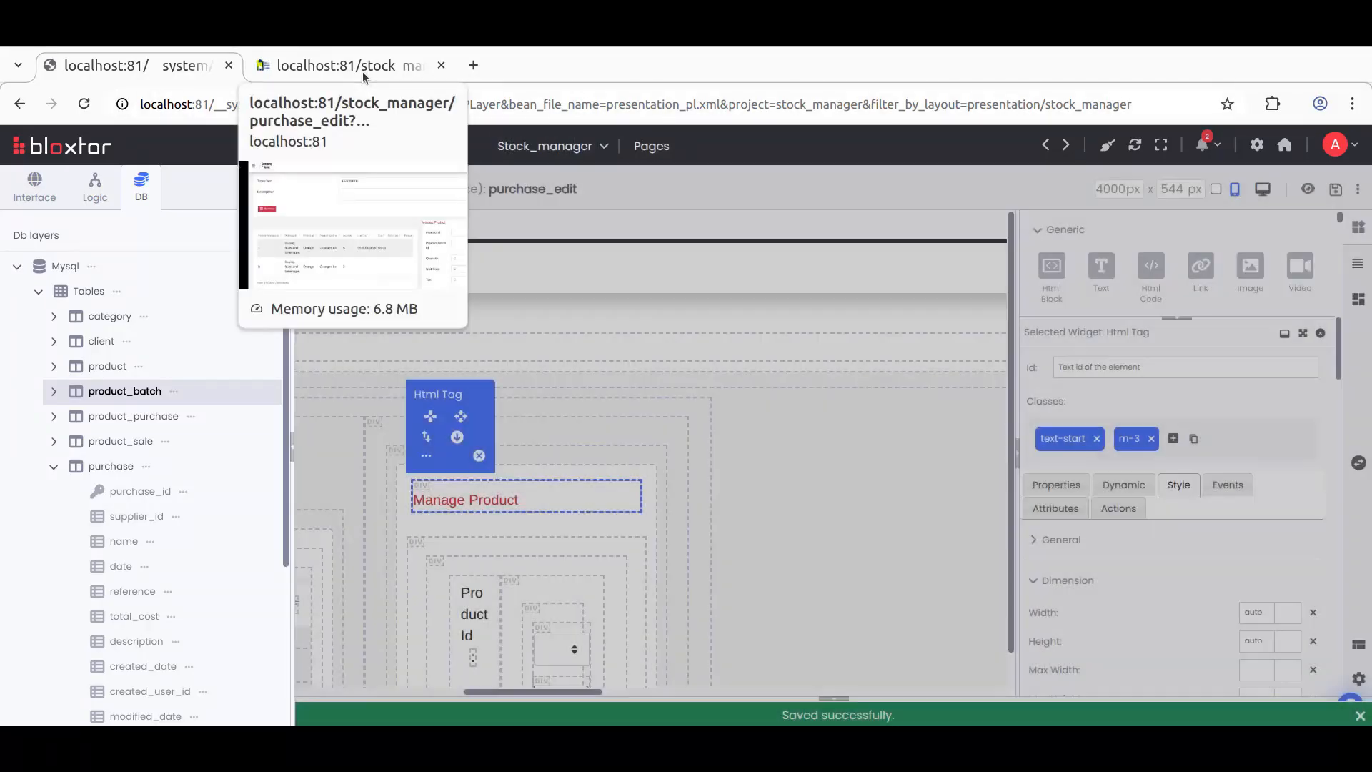
Step: Reload the running purchase_edit page and check the heading's spacing and the fields of the Manage Product form
left_click(363, 71)
left_click(83, 104)
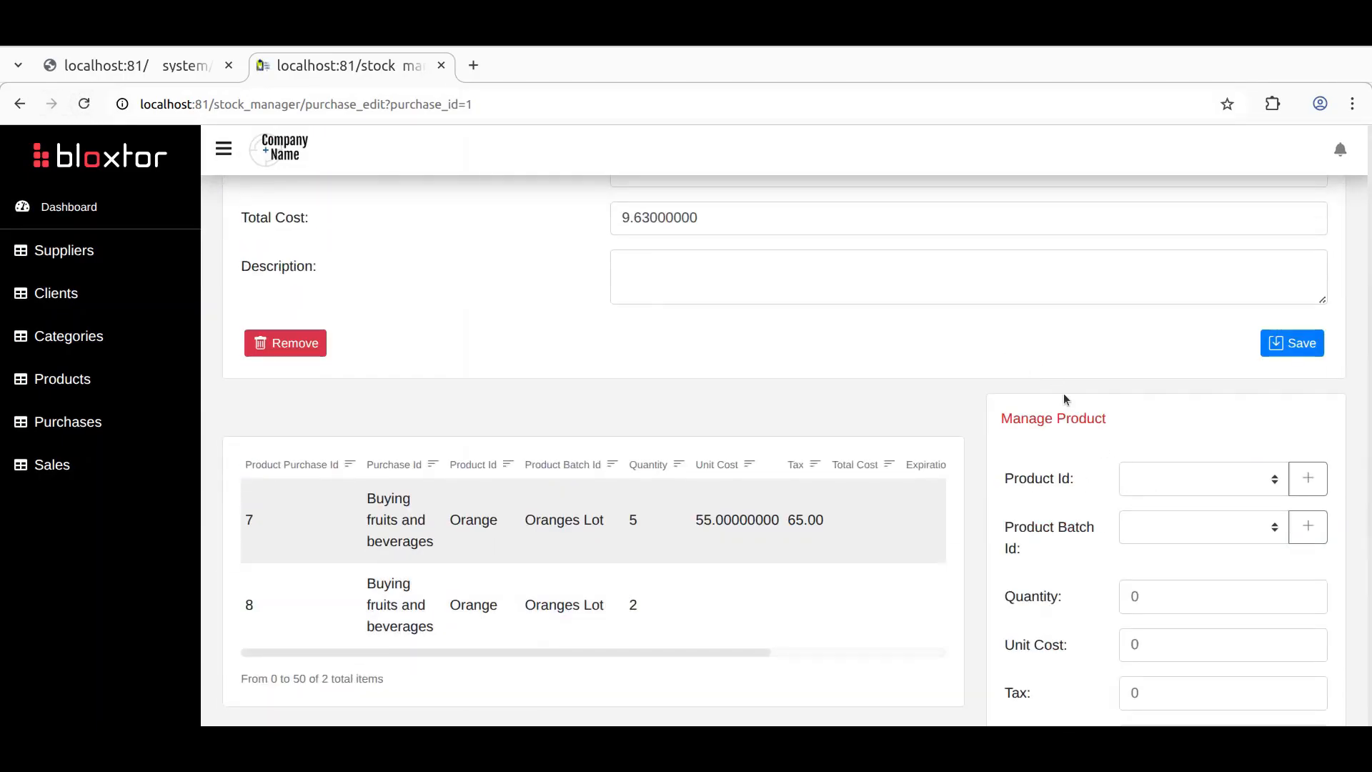
scroll(1148, 499, "down", 3)
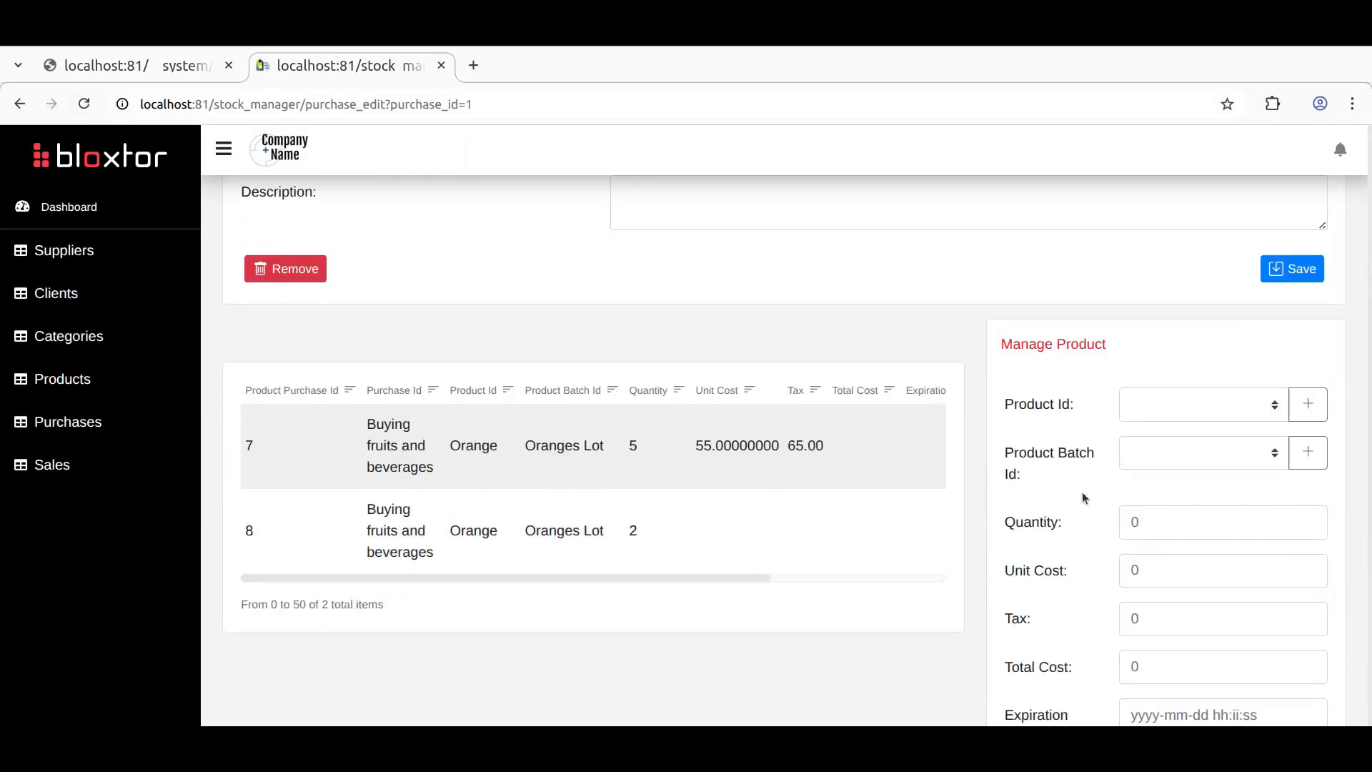
left_click(1160, 568)
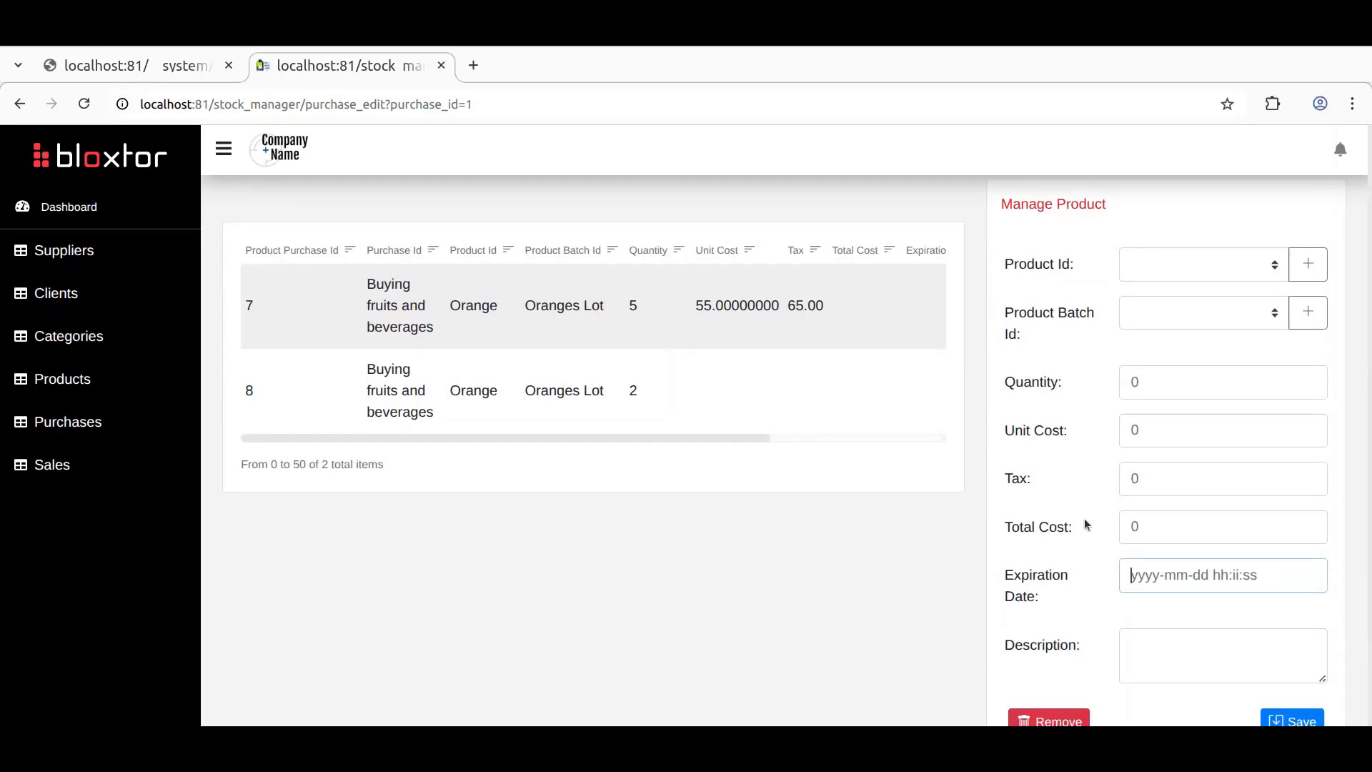
Step: Set the type of the product form's Expiration Date text box to Datetime Local in the editor and save the page
left_click(131, 65)
scroll(626, 474, "down", 5)
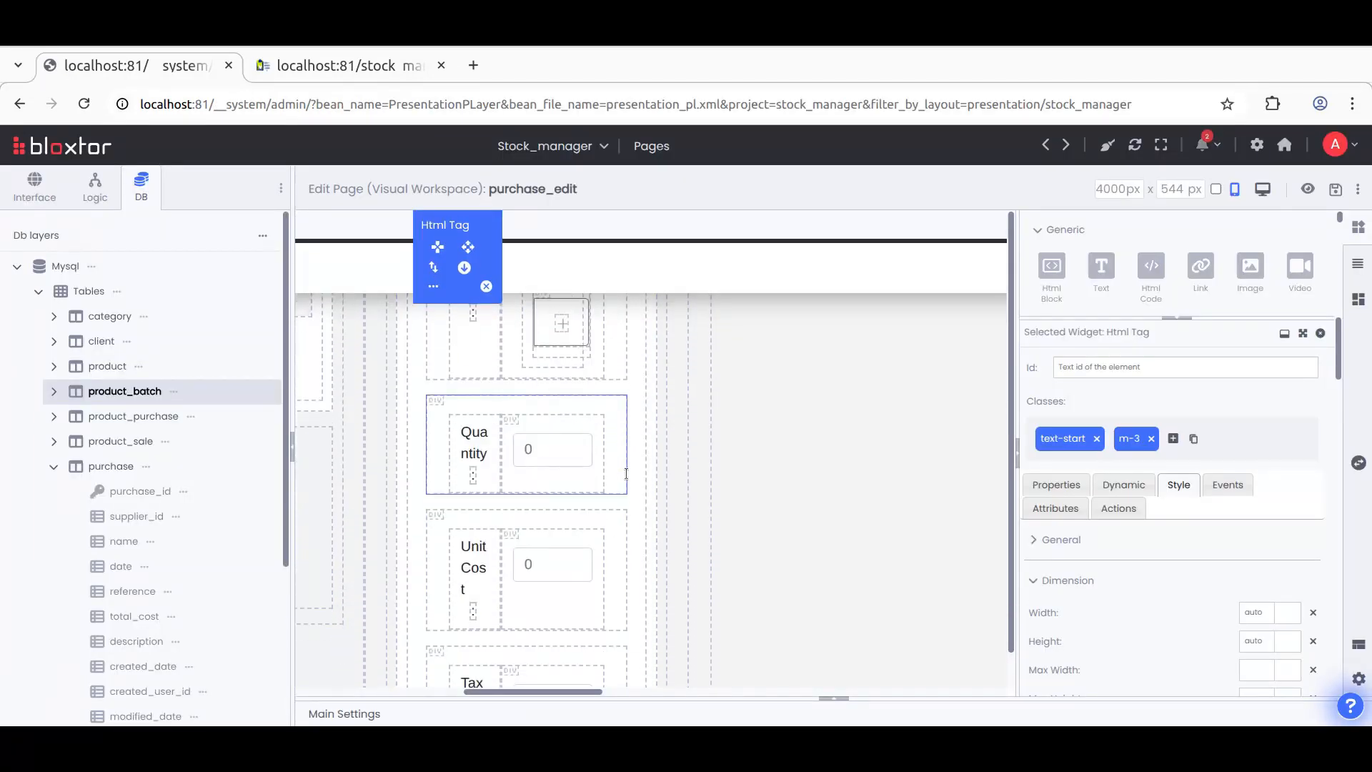
scroll(626, 474, "down", 5)
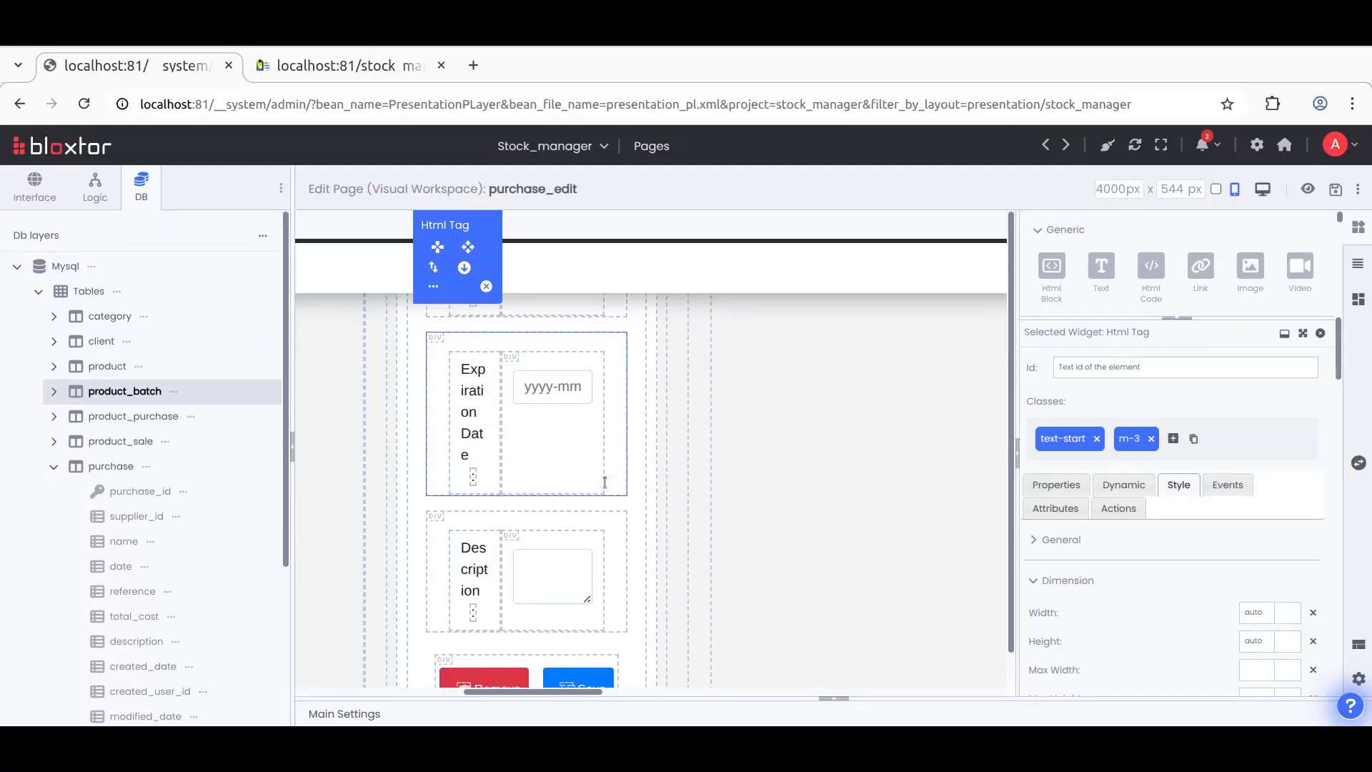
left_click(538, 387)
left_click(538, 387)
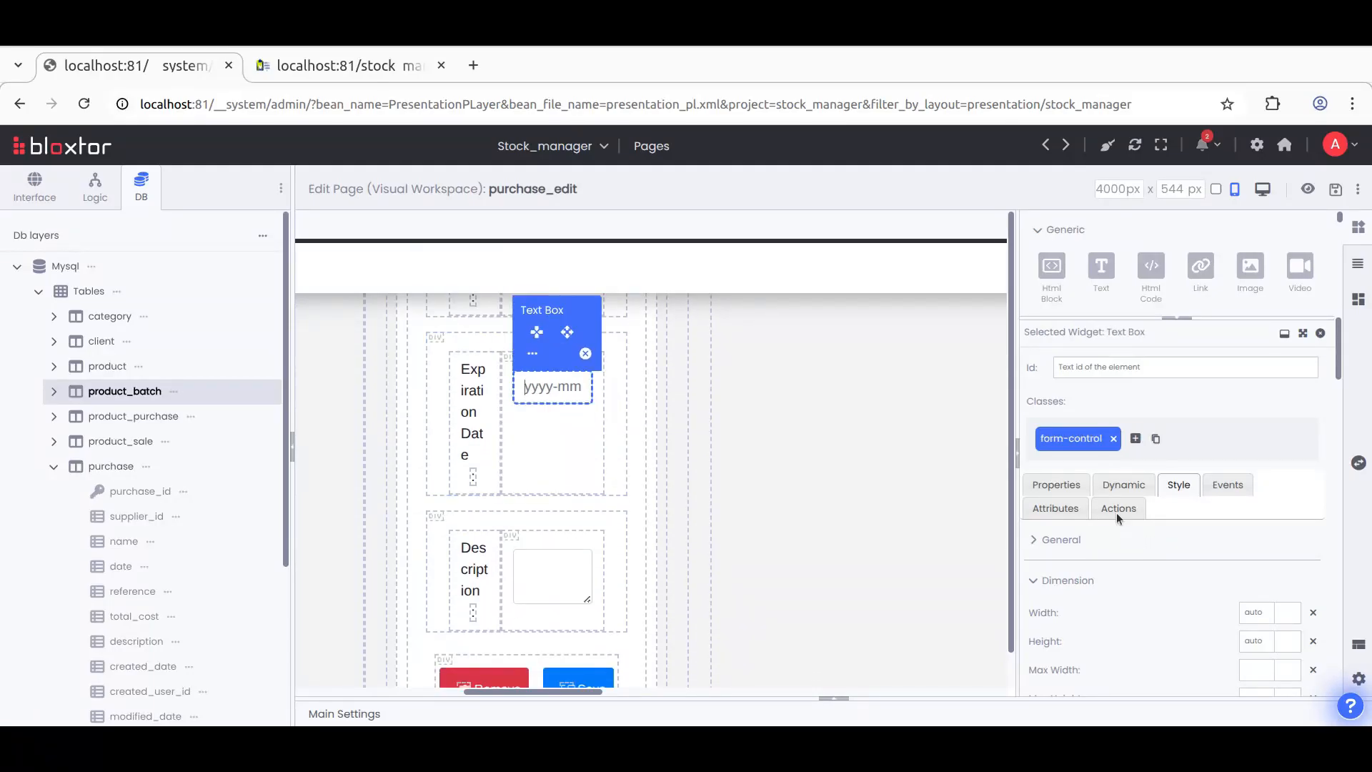
left_click(1056, 485)
left_click(1152, 548)
left_click(1178, 204)
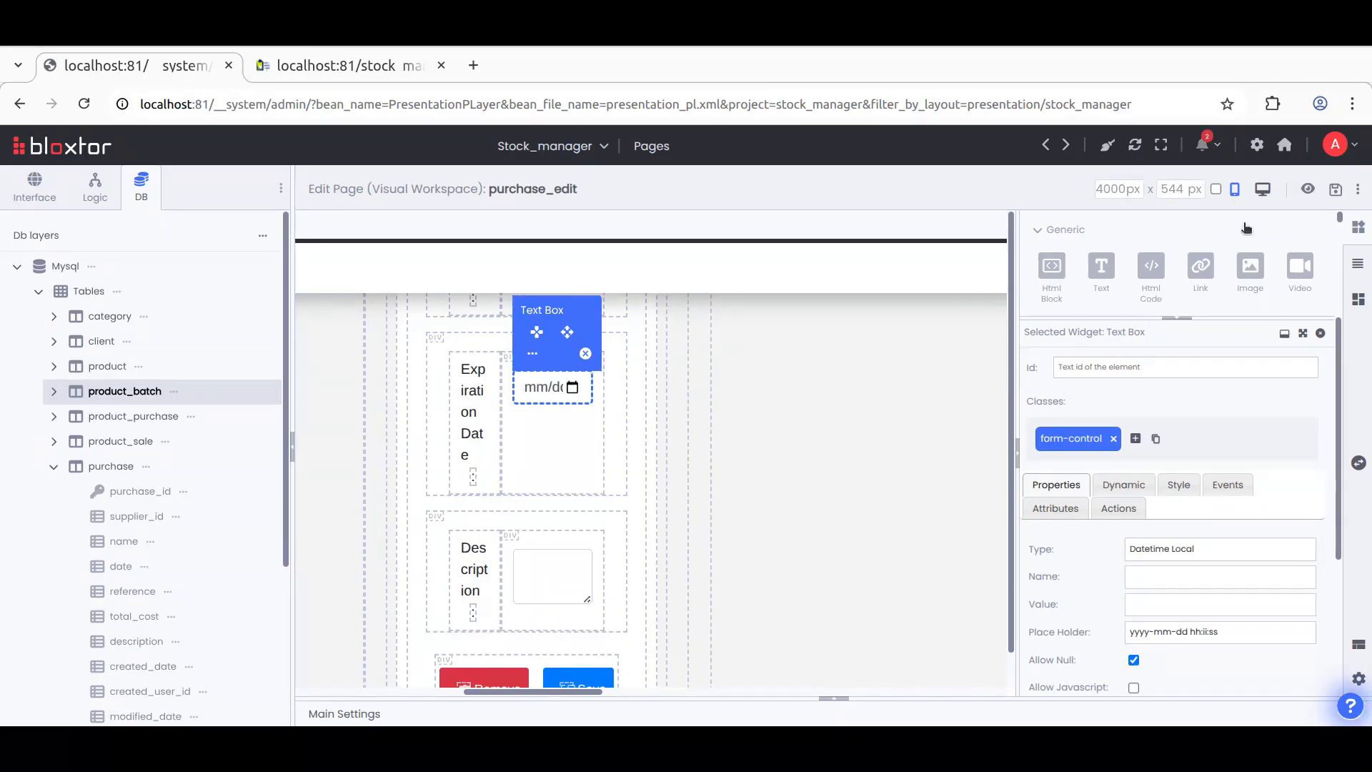
left_click(1335, 188)
Step: Check the product list's row actions in the running page, delete the Remove button from the product form in the editor and save
left_click(314, 65)
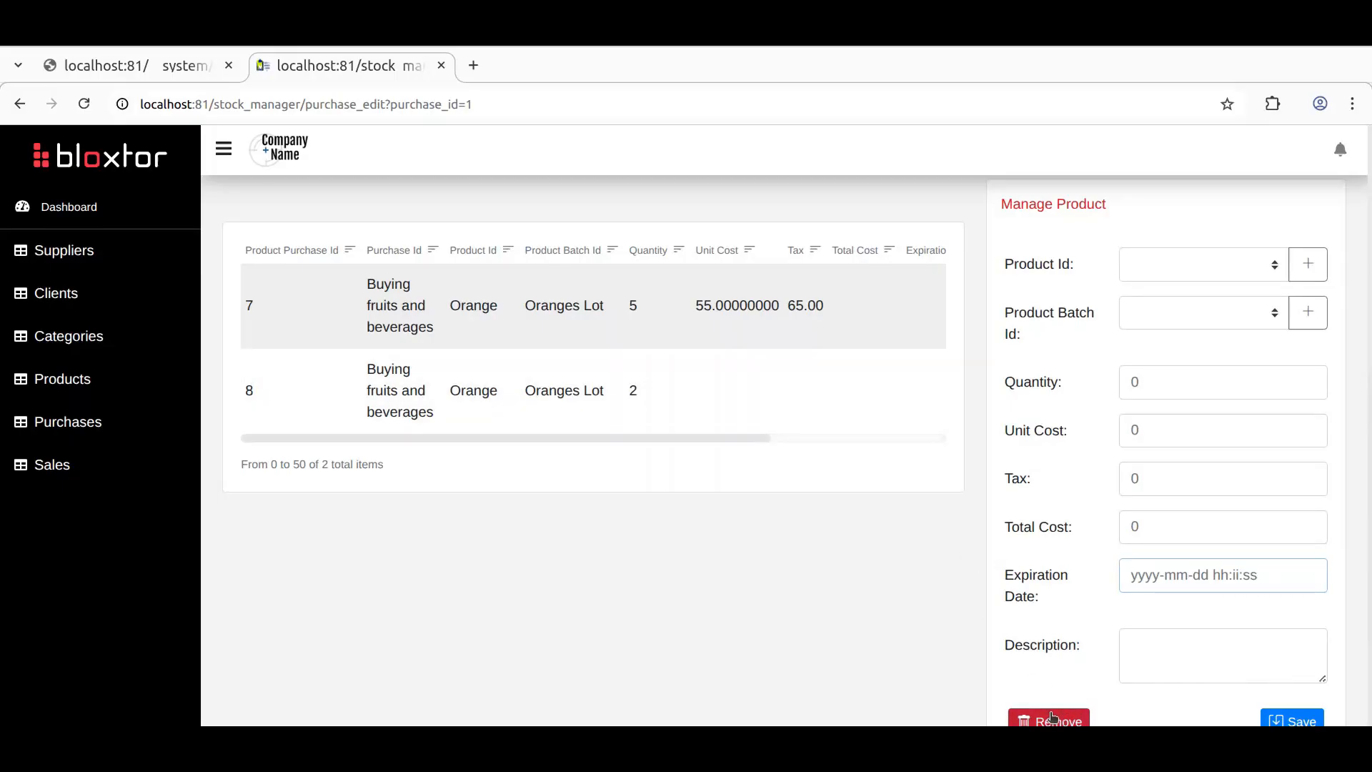
left_click_drag(711, 436, 895, 426)
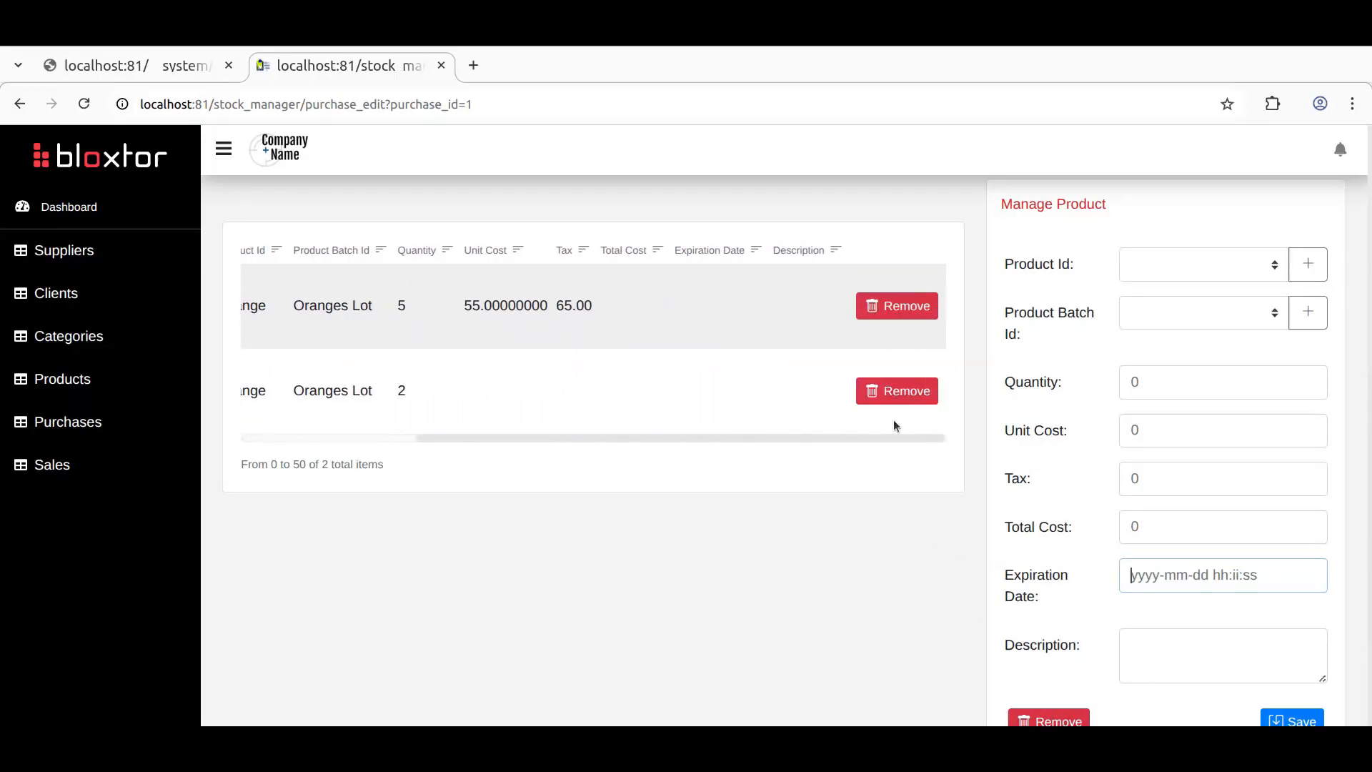
left_click(158, 66)
scroll(535, 565, "down", 2)
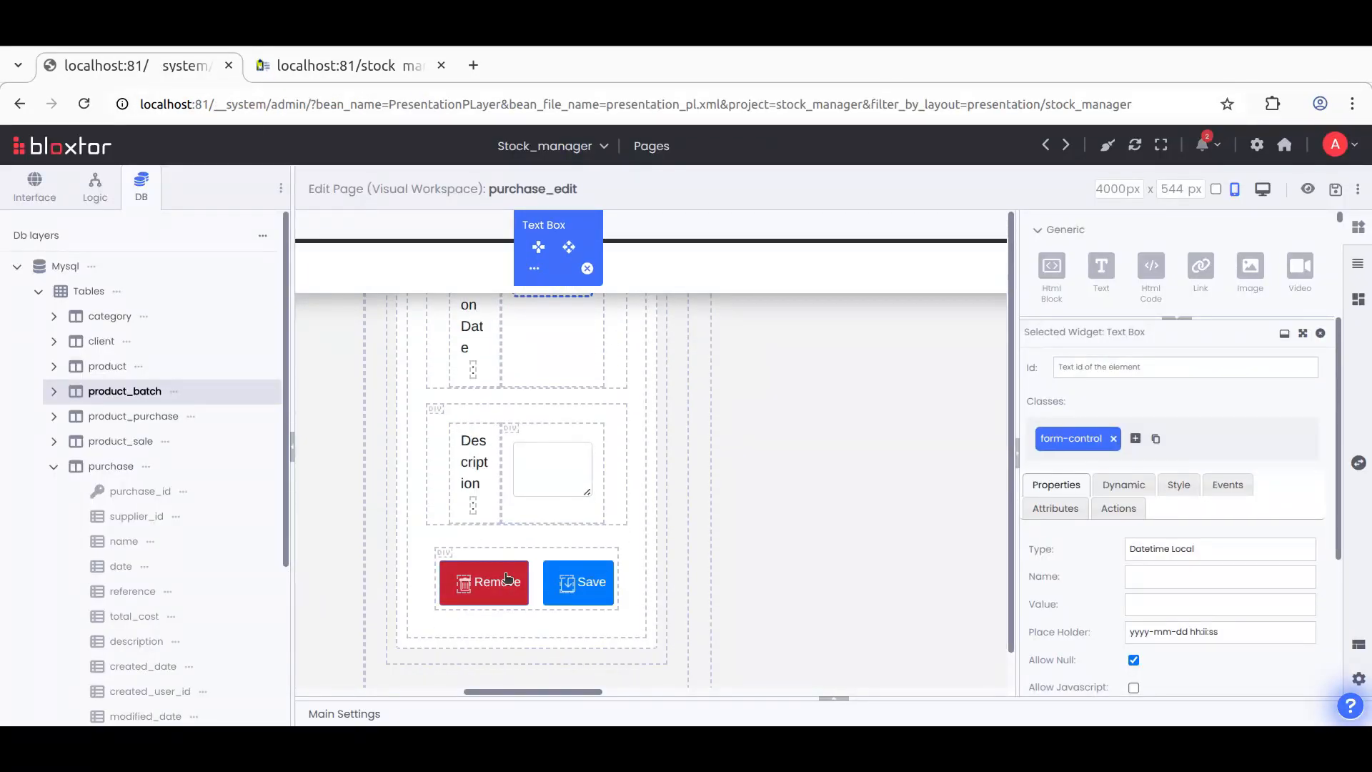
left_click(472, 583)
left_click(492, 525)
left_click(529, 519)
left_click(844, 228)
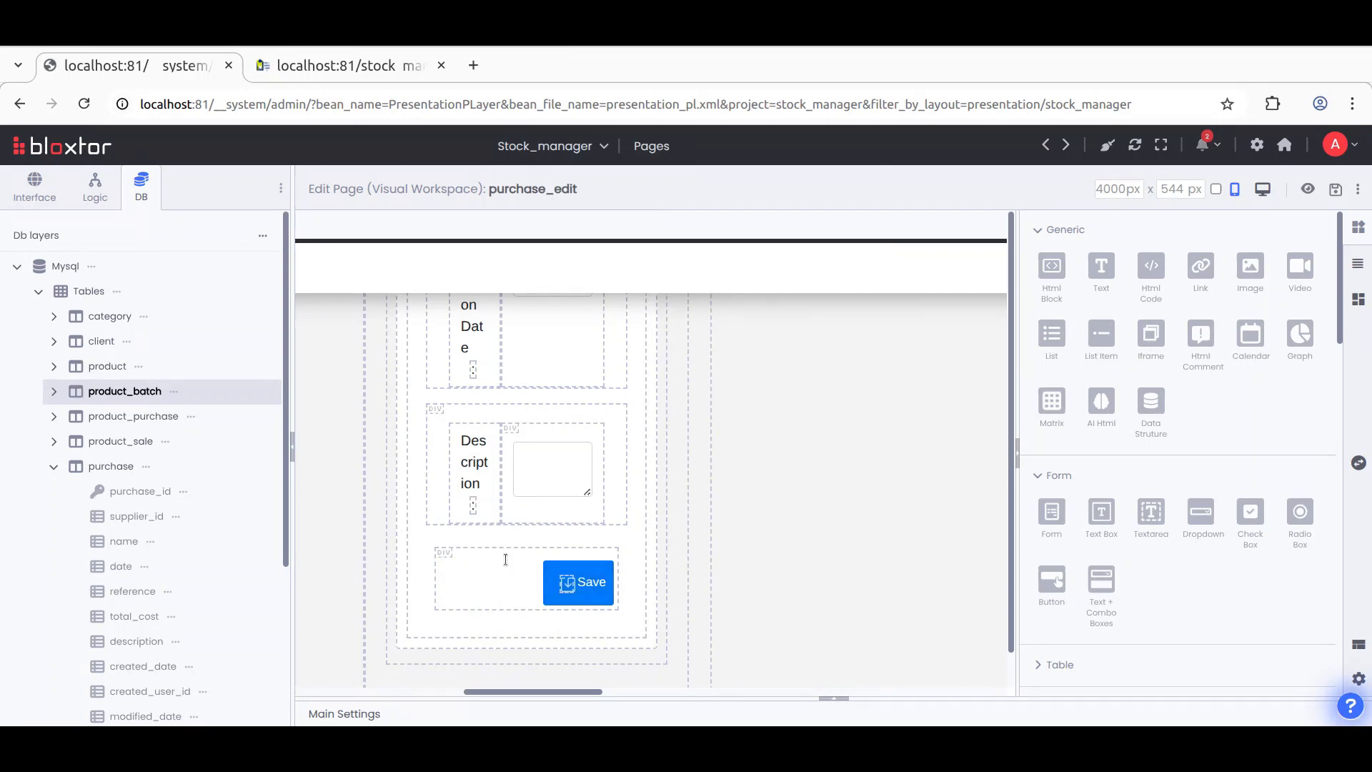
scroll(460, 583, "up", 3)
scroll(460, 587, "up", 5)
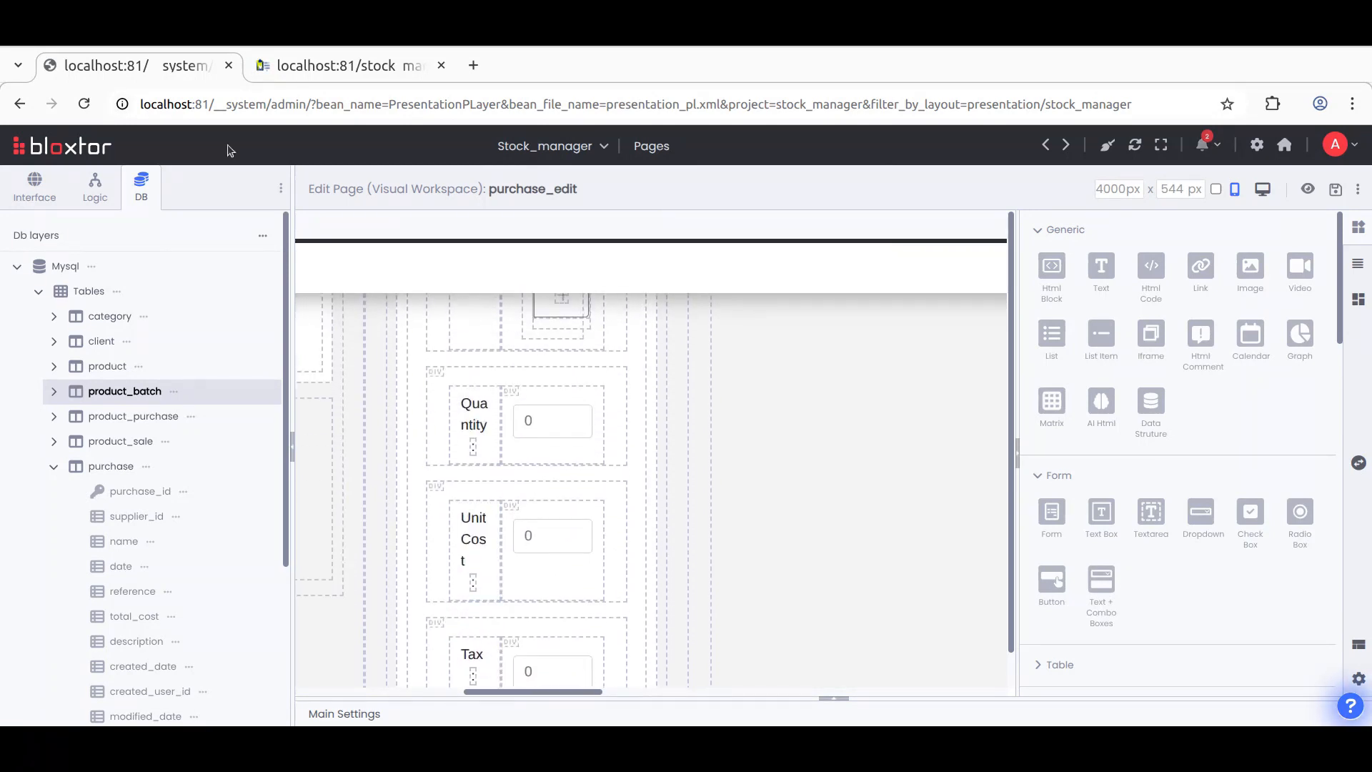
left_click(1335, 191)
Step: Reload the running purchase_edit page and check the Expiration Date picker and the buttons of the Manage Product form
left_click(340, 64)
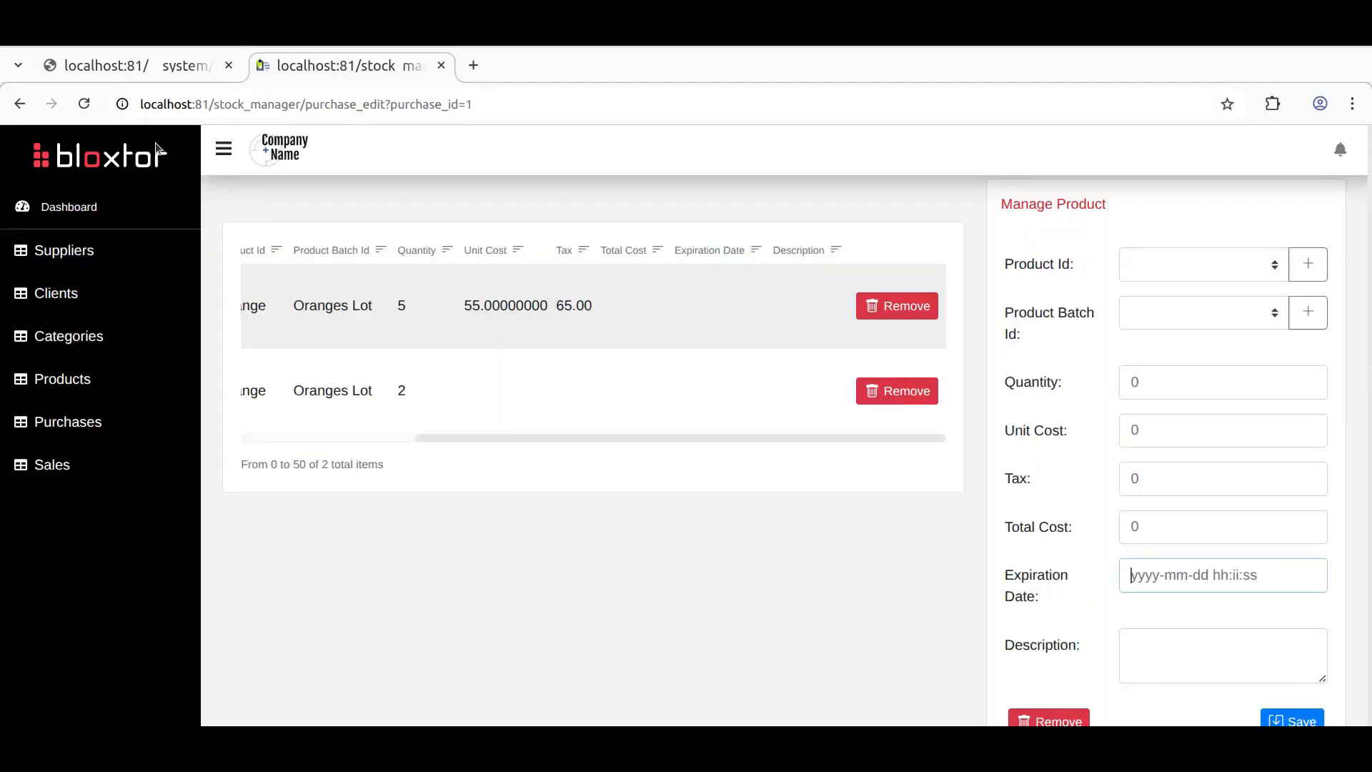
left_click(84, 105)
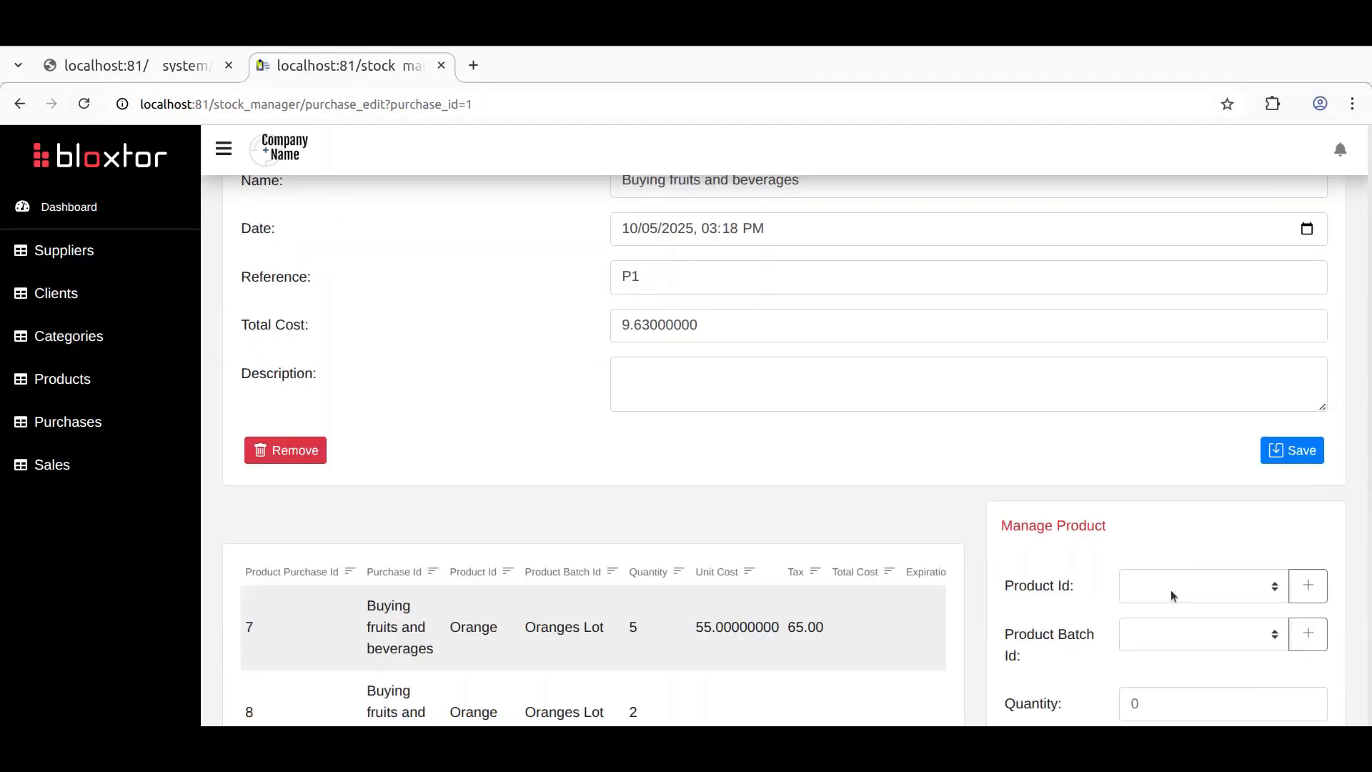
left_click(1264, 584)
left_click(1309, 576)
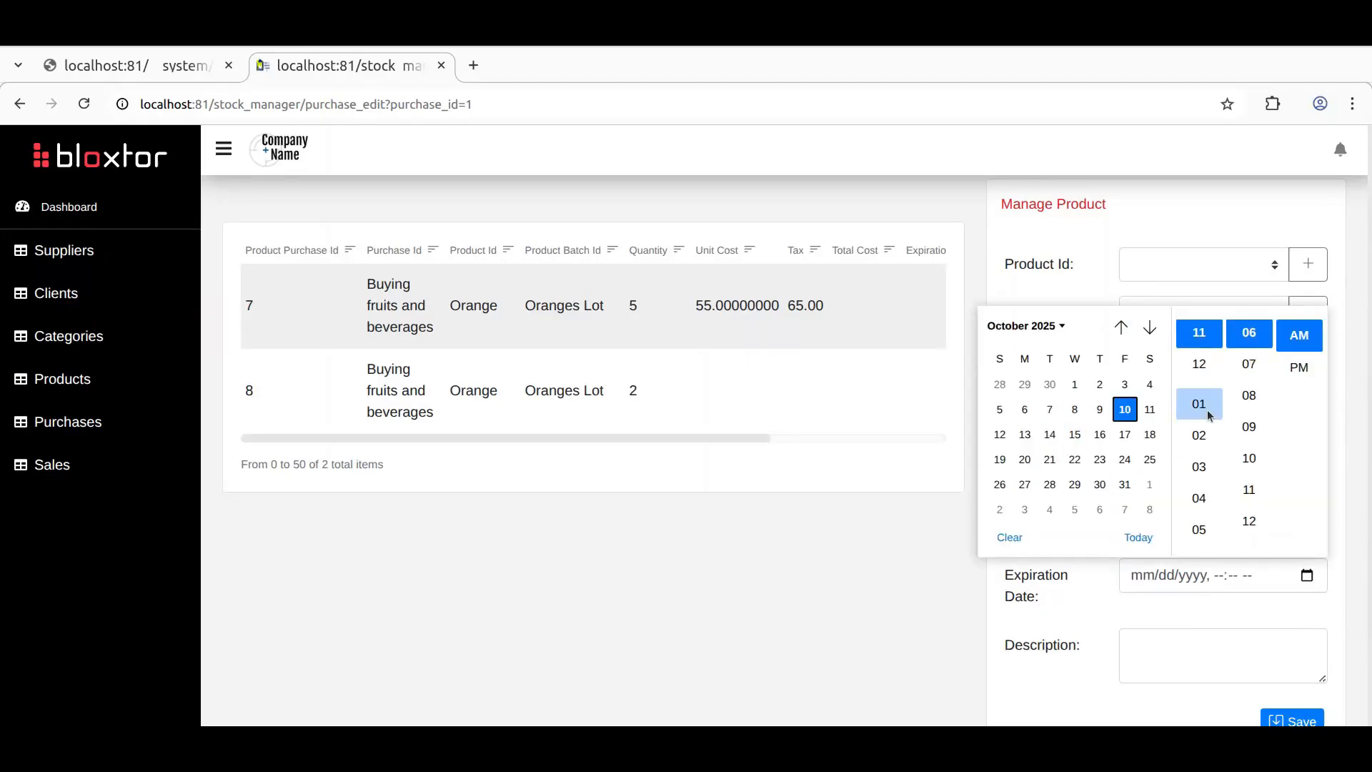
left_click(1078, 580)
scroll(1332, 528, "down", 3)
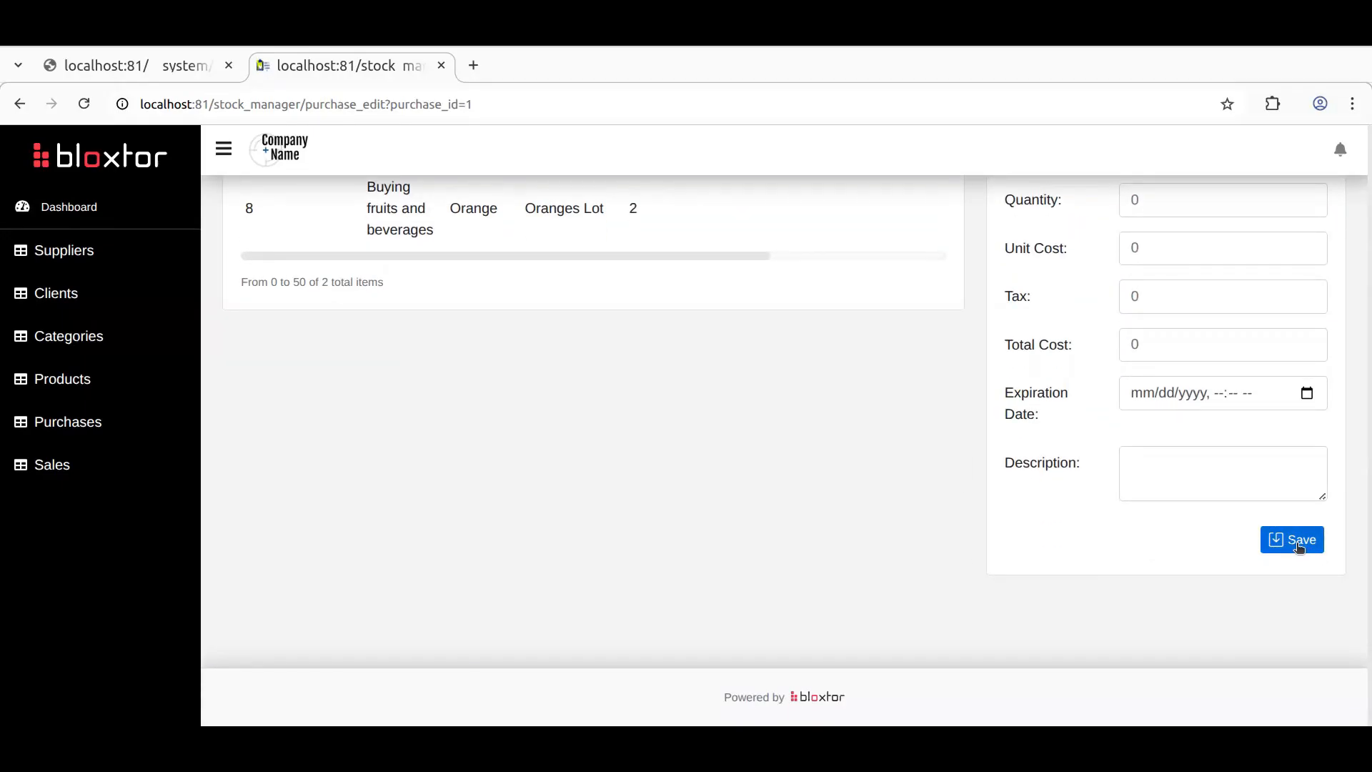
scroll(1076, 546, "up", 3)
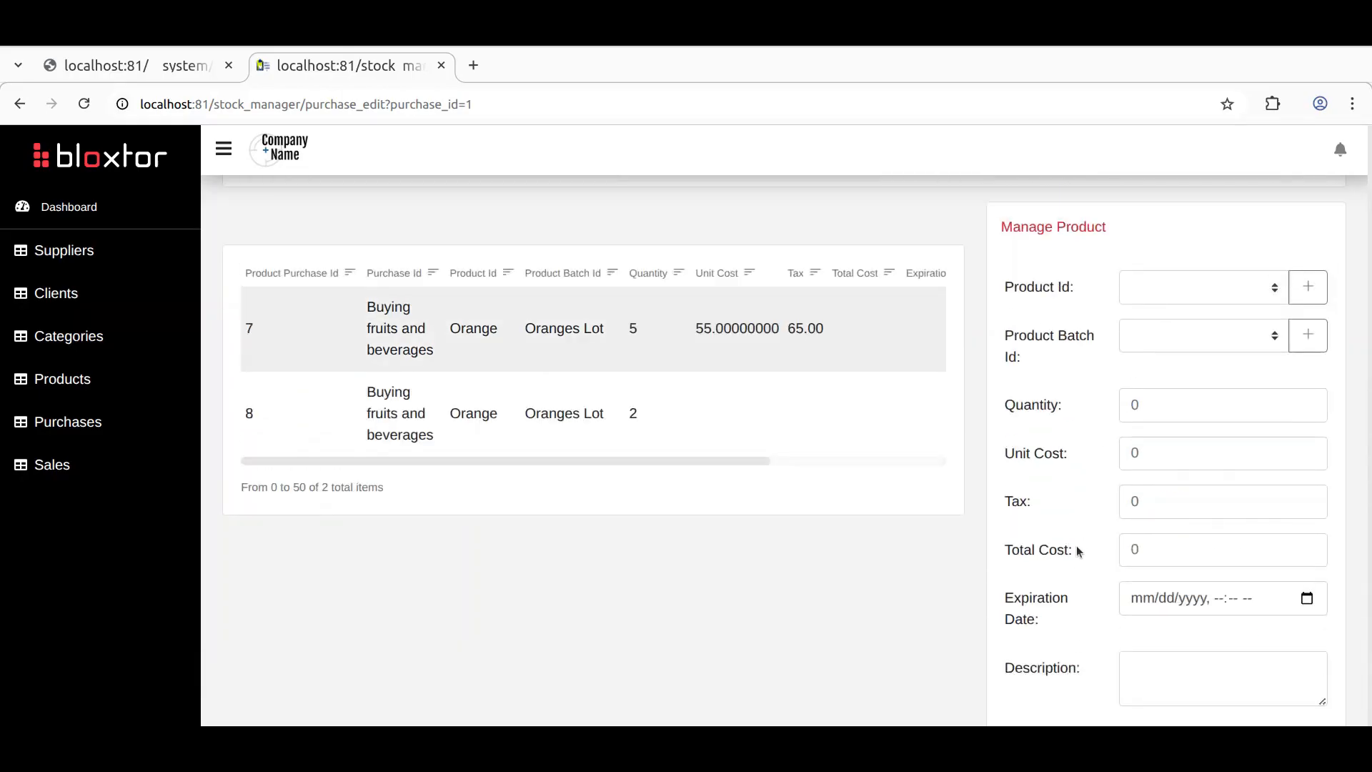
scroll(1076, 546, "down", 2)
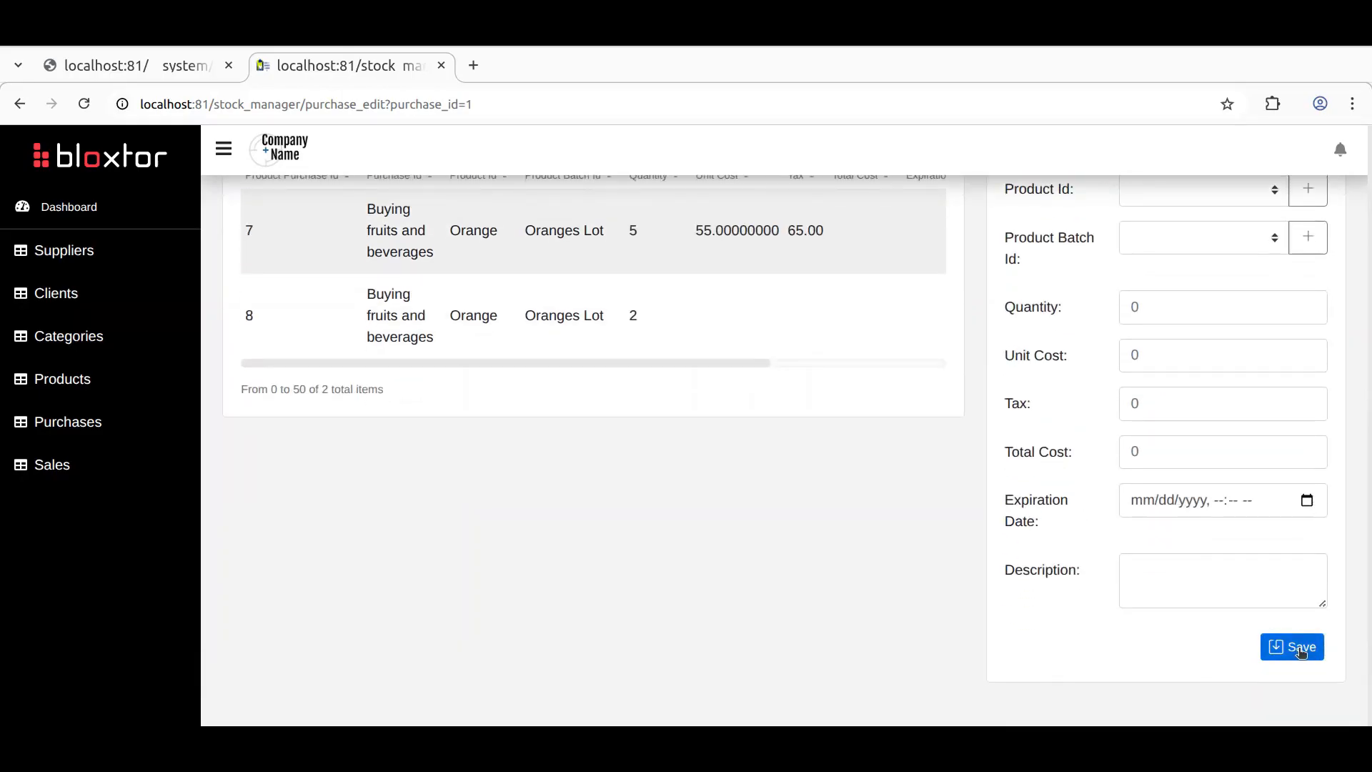
Step: Try to save the Manage Product form blank and again with product Orange and product batch Oranges Lot
left_click(1300, 649)
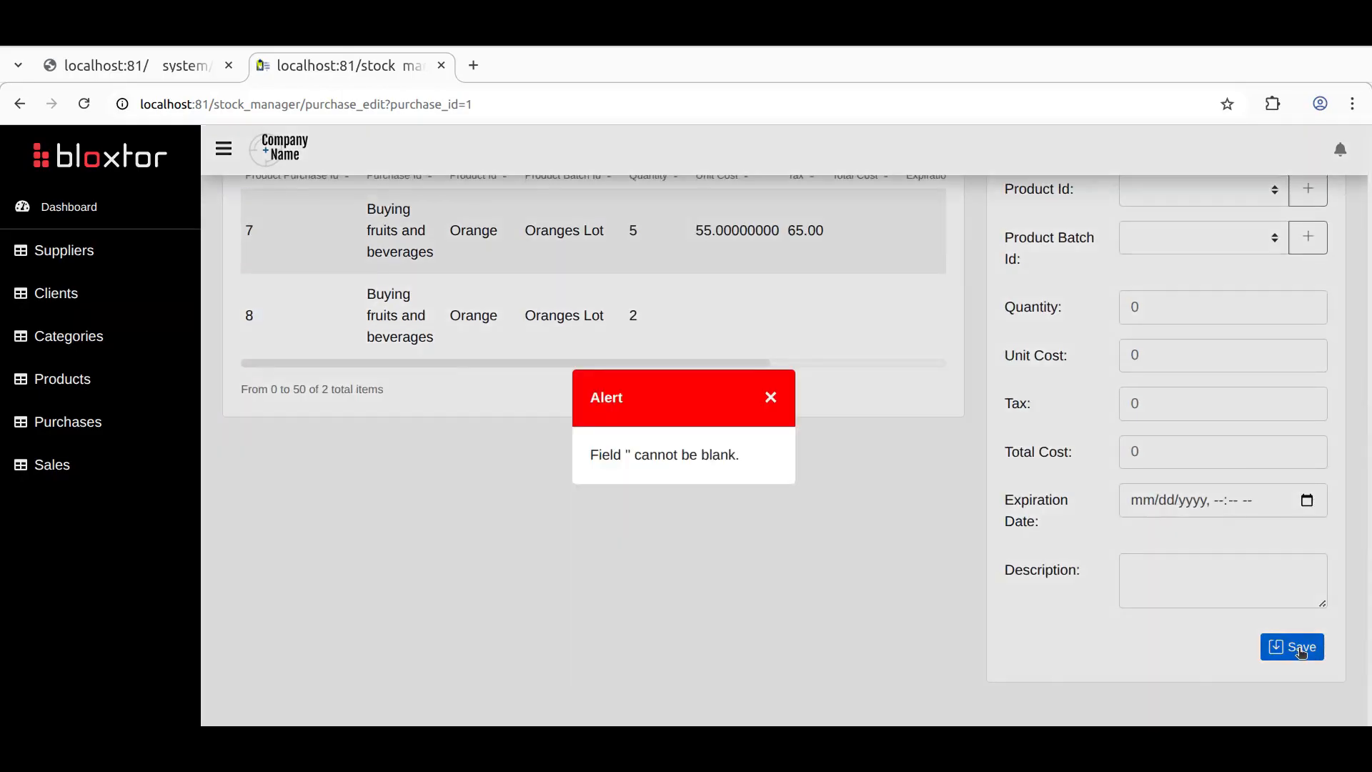
left_click(773, 398)
left_click(1148, 203)
left_click(1153, 239)
left_click(1165, 238)
left_click(1158, 286)
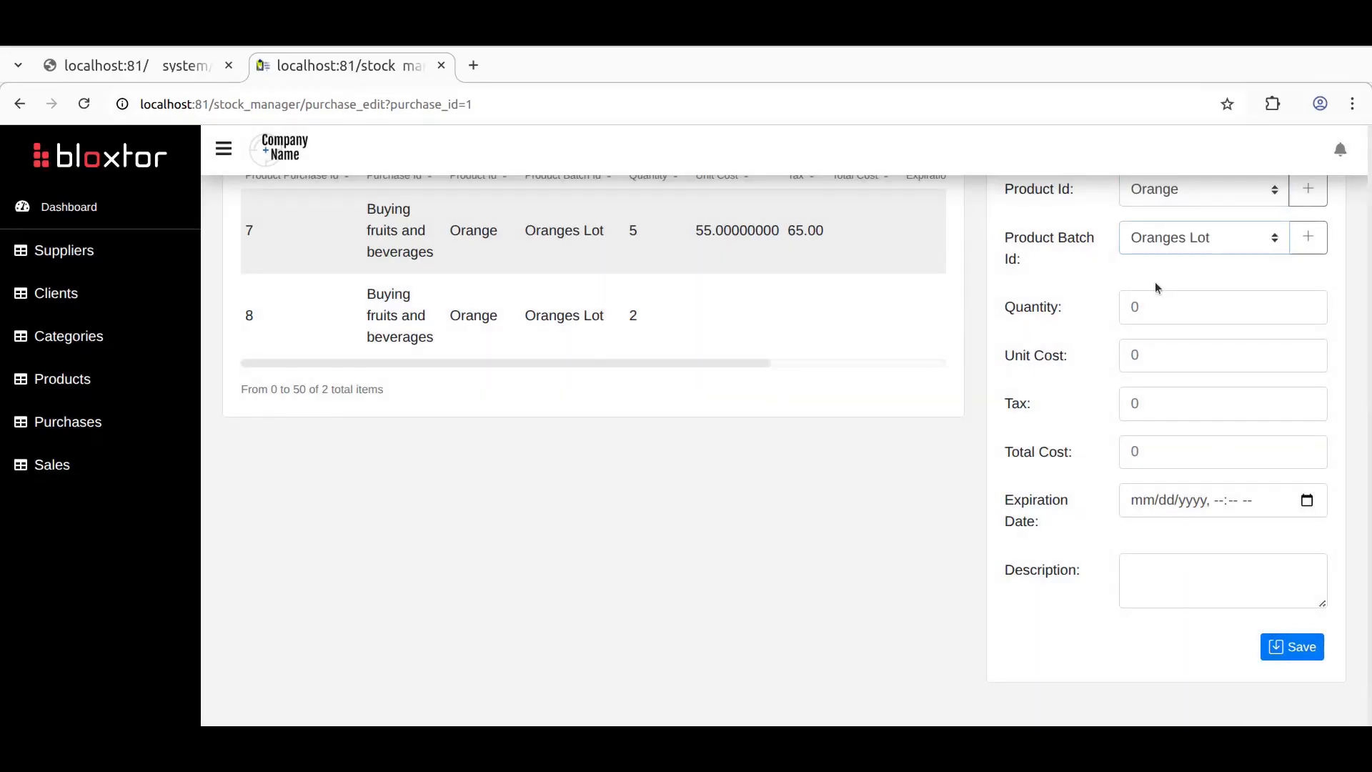
left_click(1299, 651)
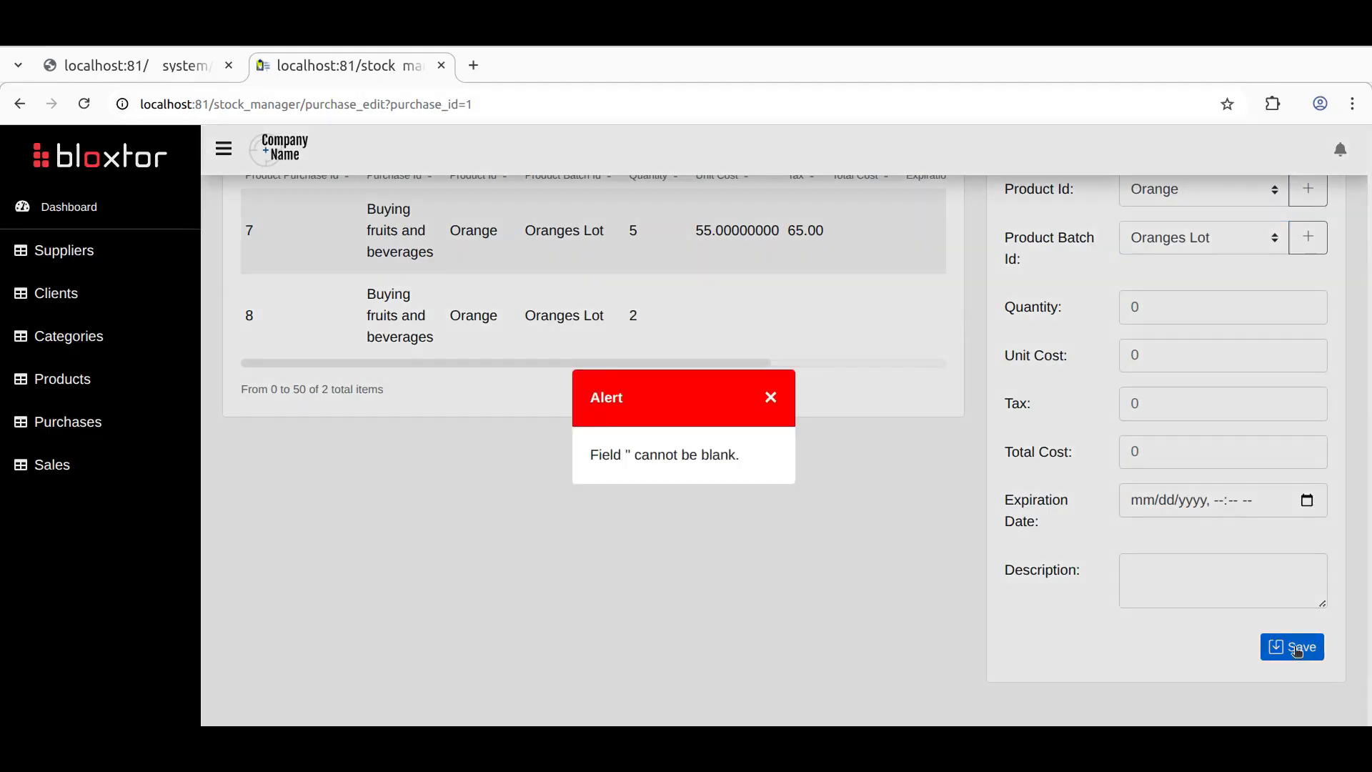
left_click(771, 398)
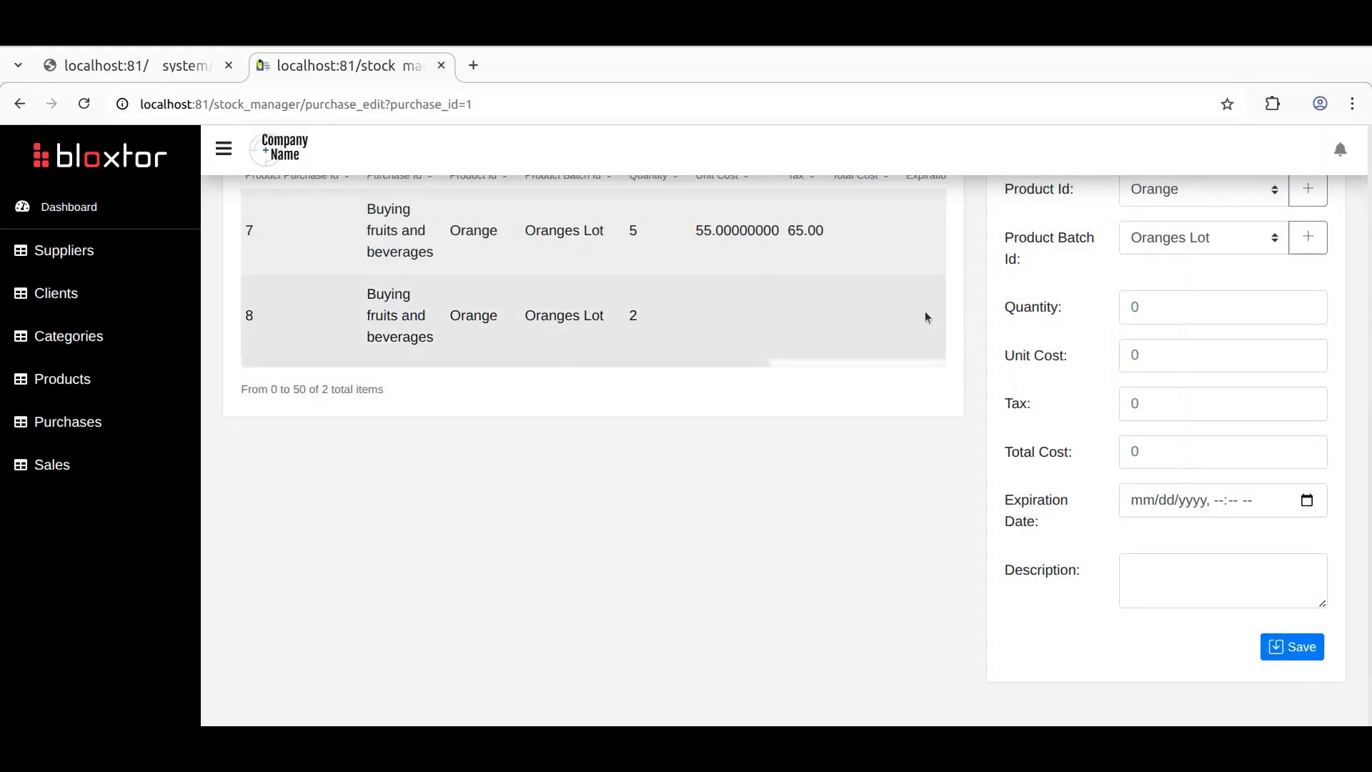
Step: Examine the remaining columns and row actions of the product purchase list beside the Manage Product form
scroll(1045, 482, "up", 3)
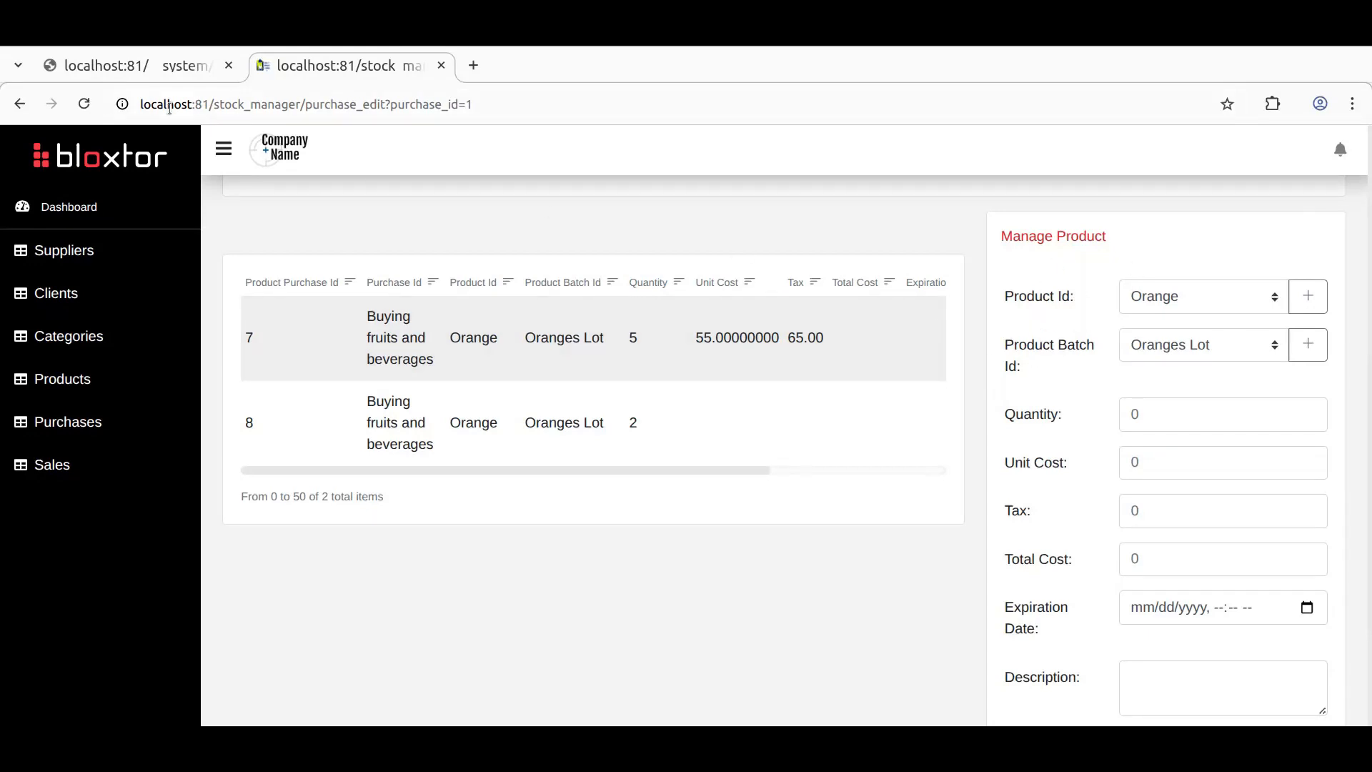
left_click_drag(731, 473, 925, 465)
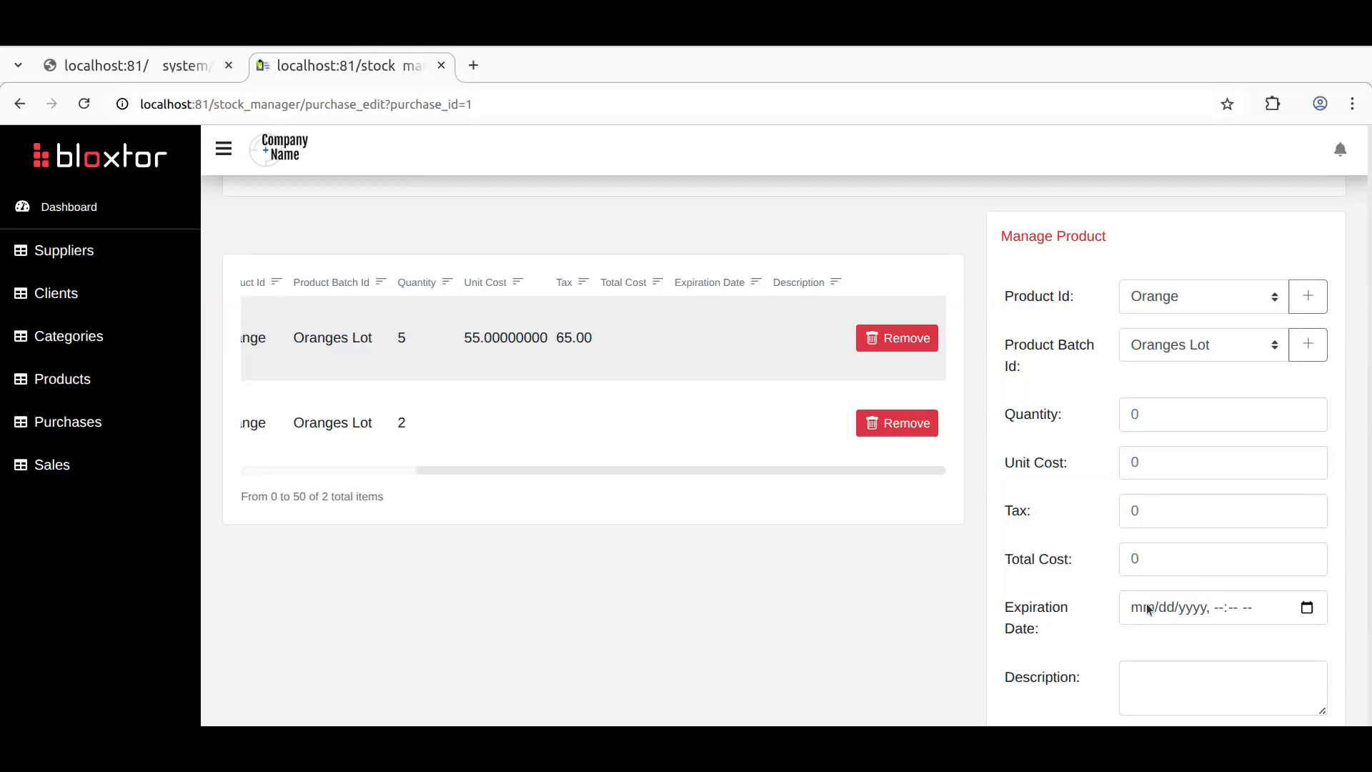
Step: Check the lower fields and the Save button of the Manage Product form on the running page
scroll(1215, 614, "down", 3)
left_click(1291, 541)
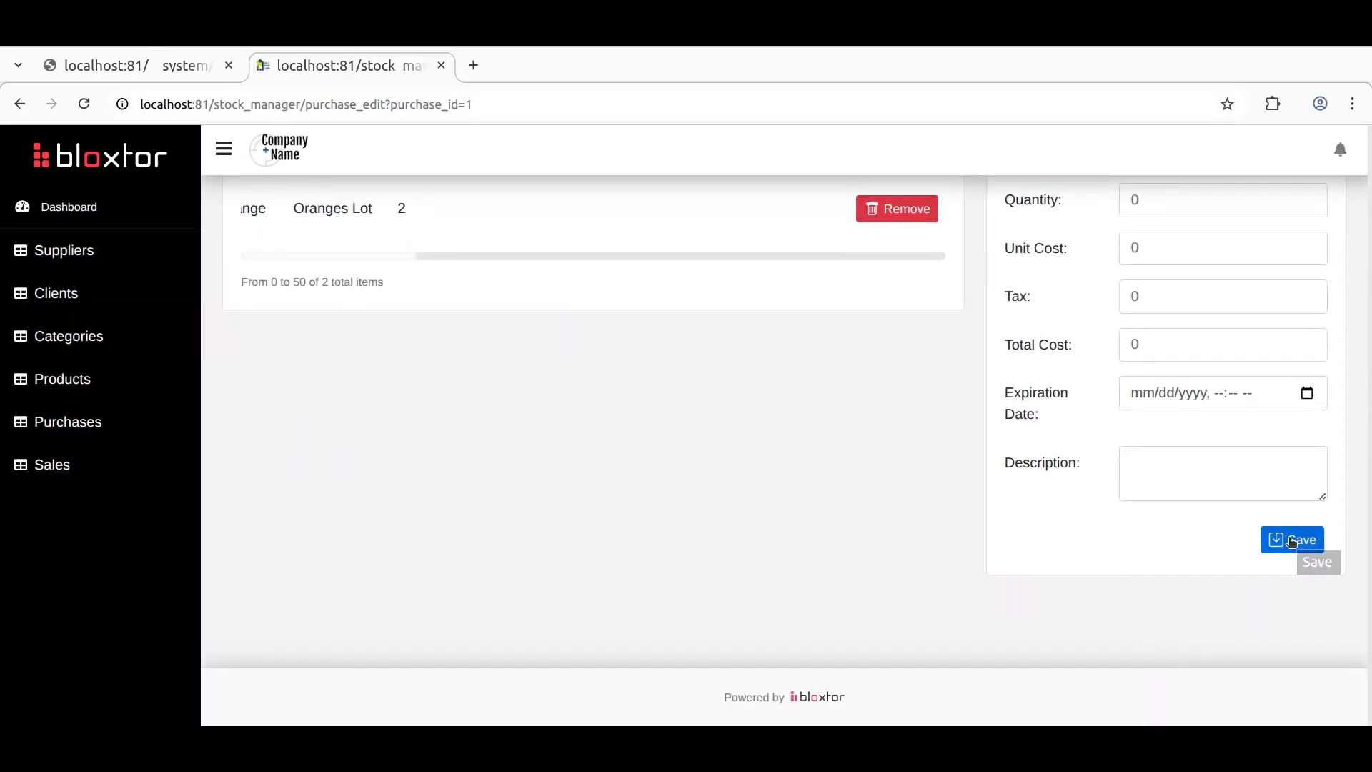
scroll(937, 499, "up", 6)
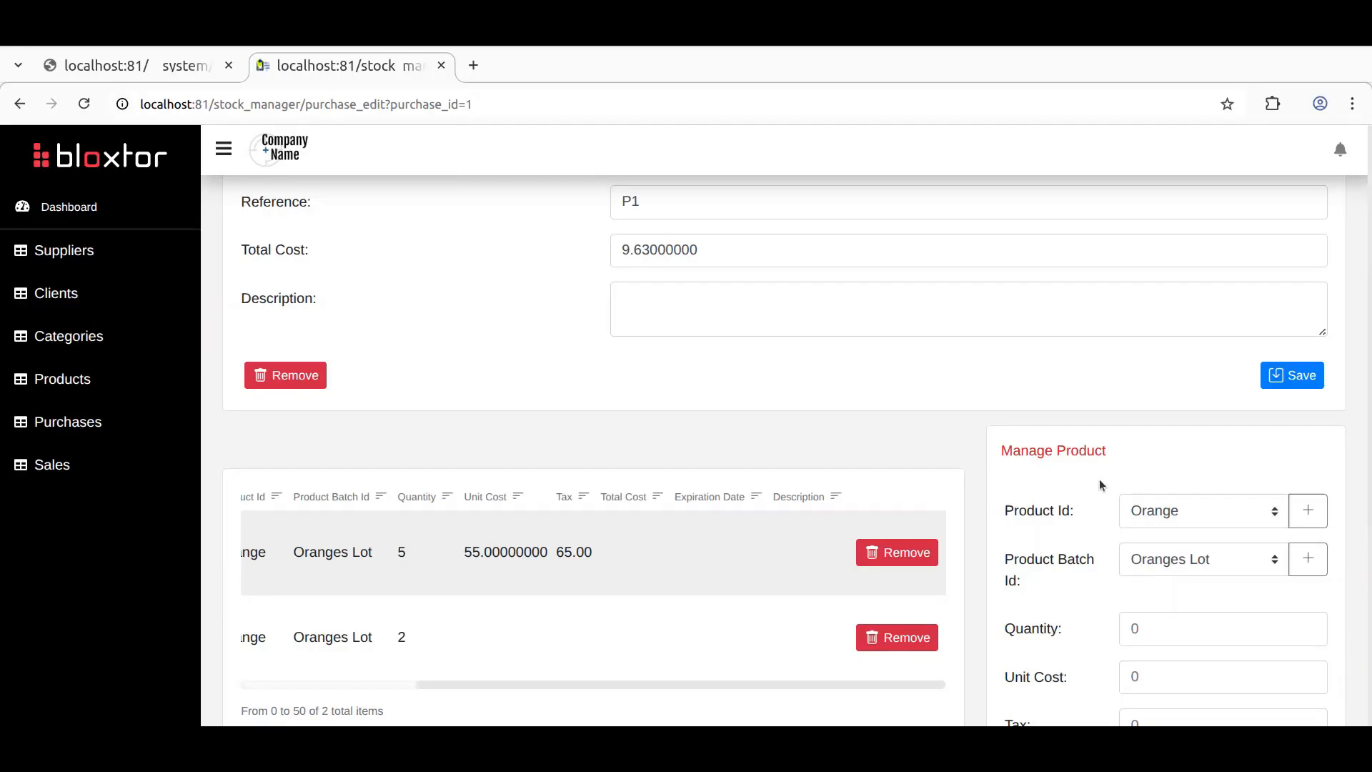
Step: In the page editor, copy the Remove button of the product list row and paste the copy into its table column
left_click(159, 70)
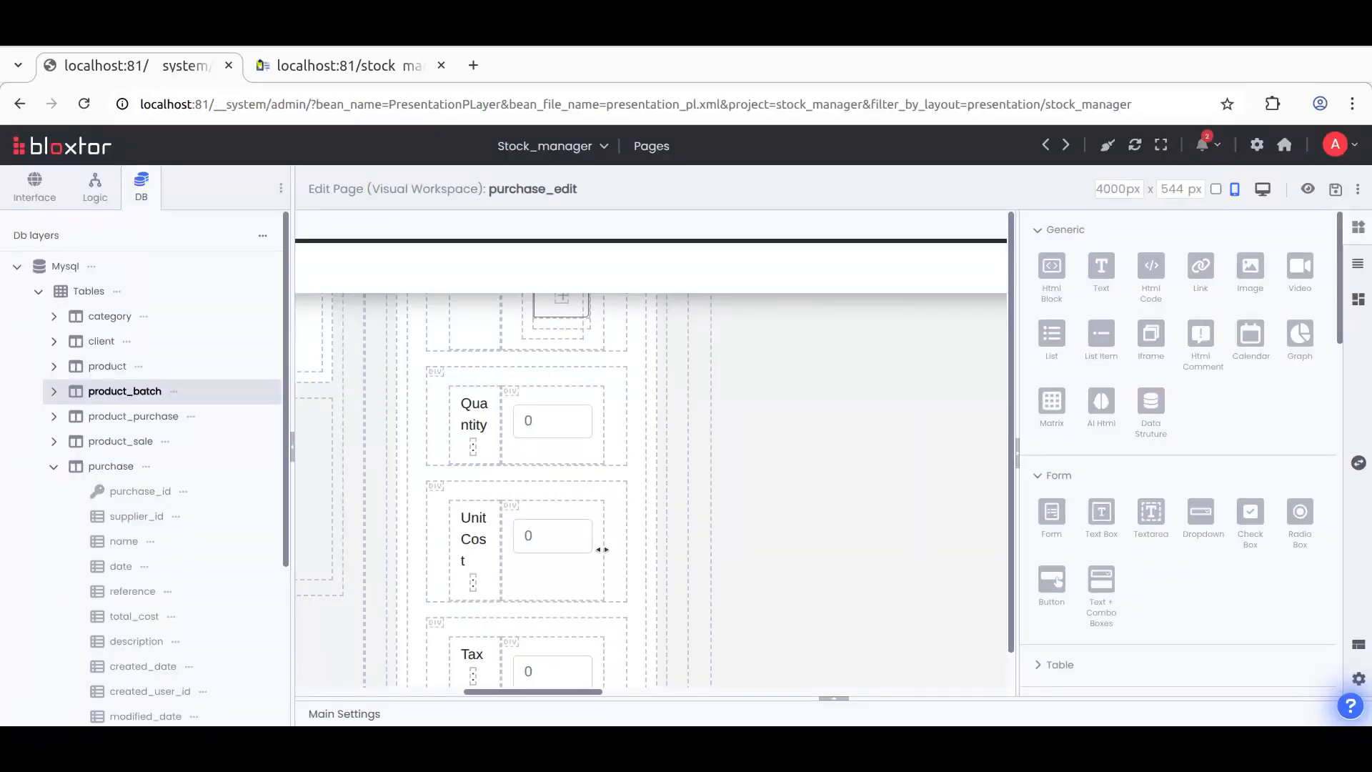
left_click_drag(514, 692, 427, 693)
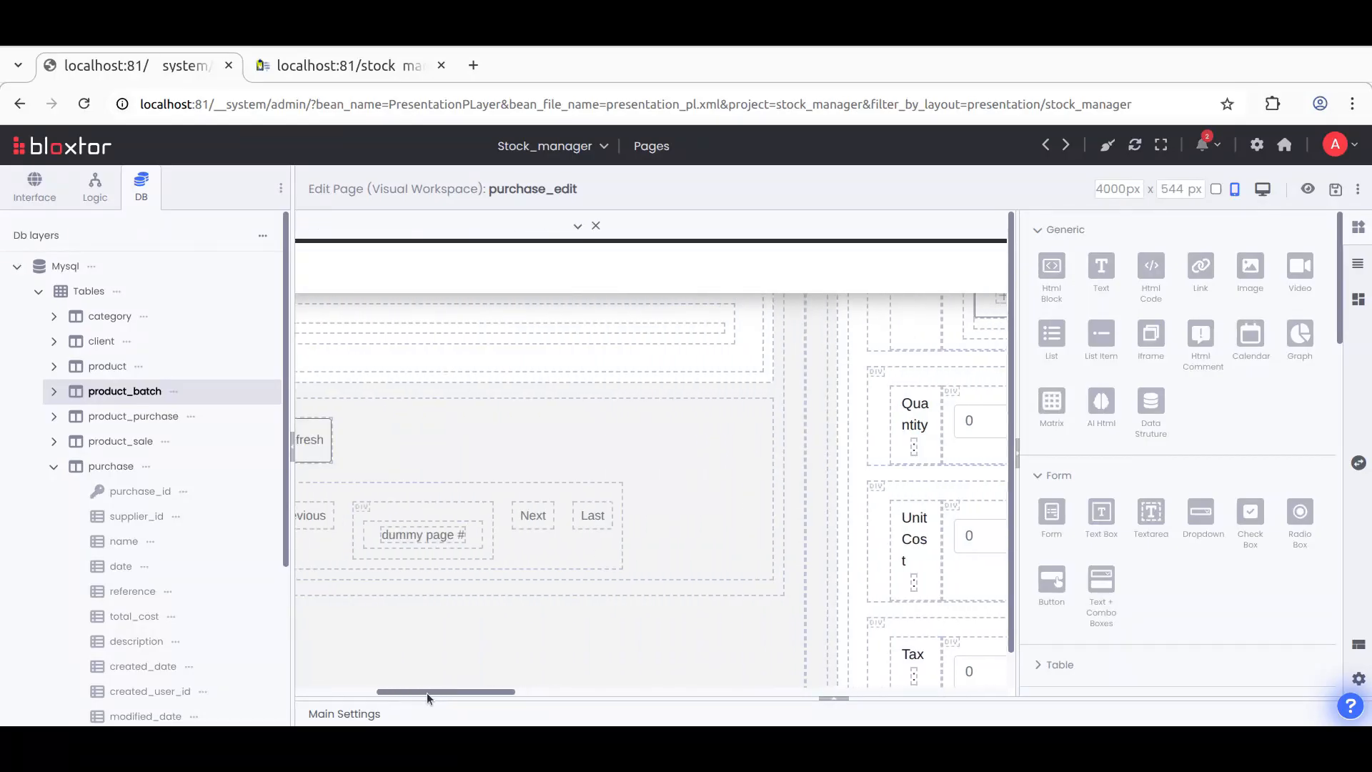
scroll(536, 588, "up", 5)
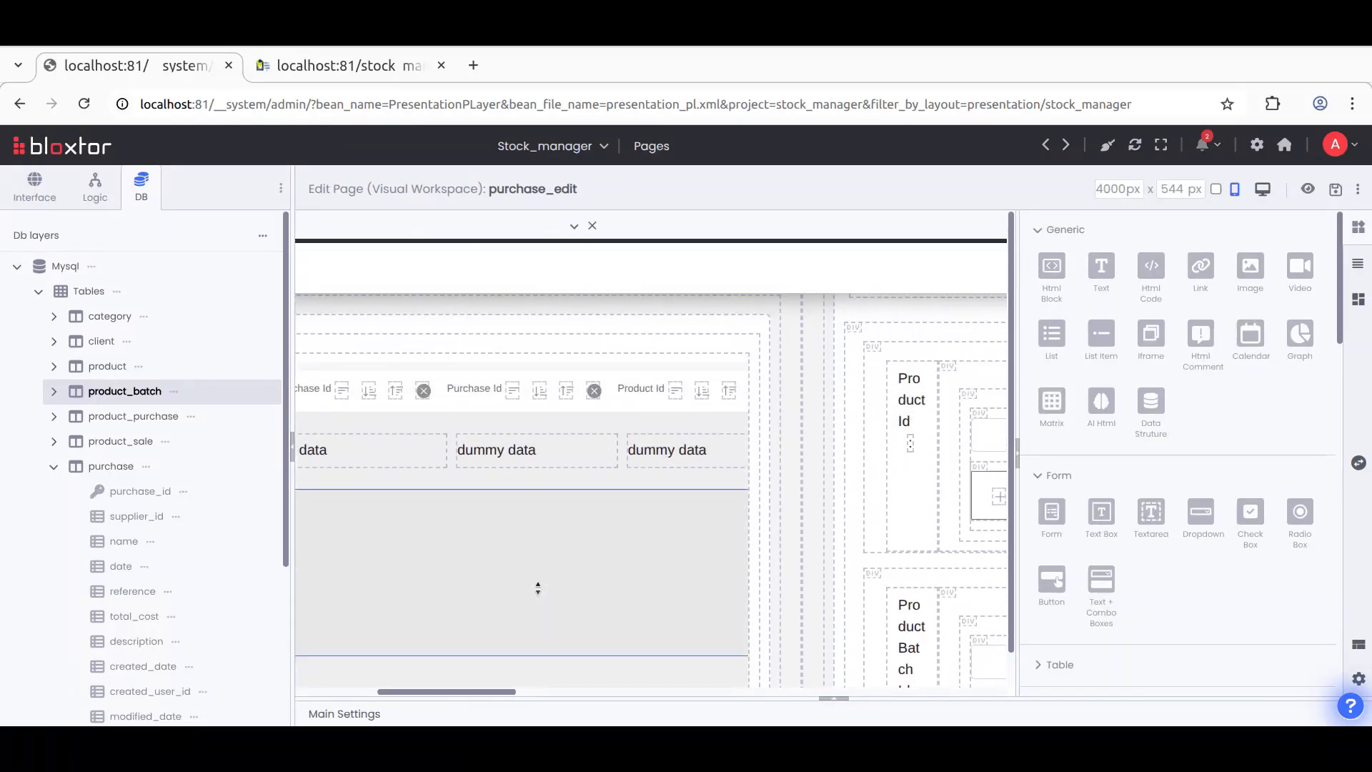
scroll(537, 588, "down", 3)
left_click_drag(350, 602, 724, 600)
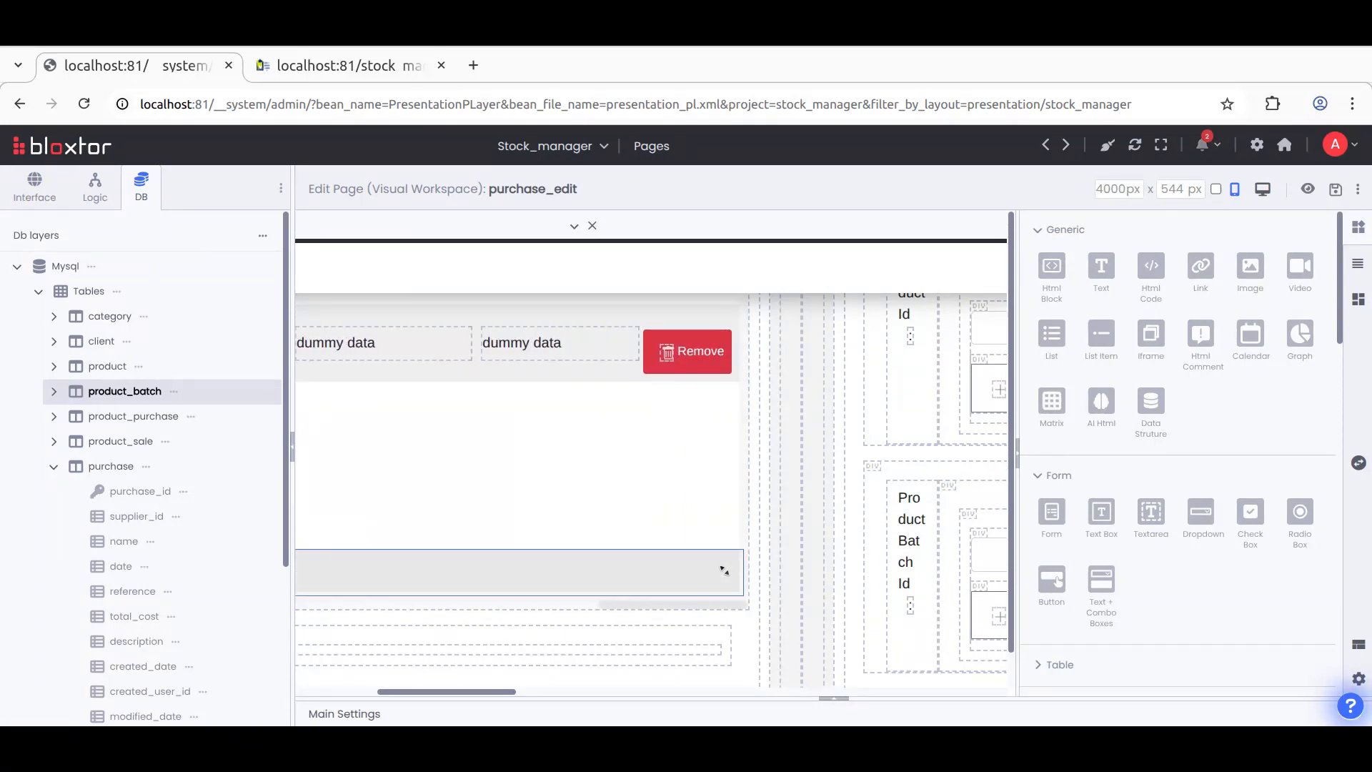
scroll(724, 570, "up", 6)
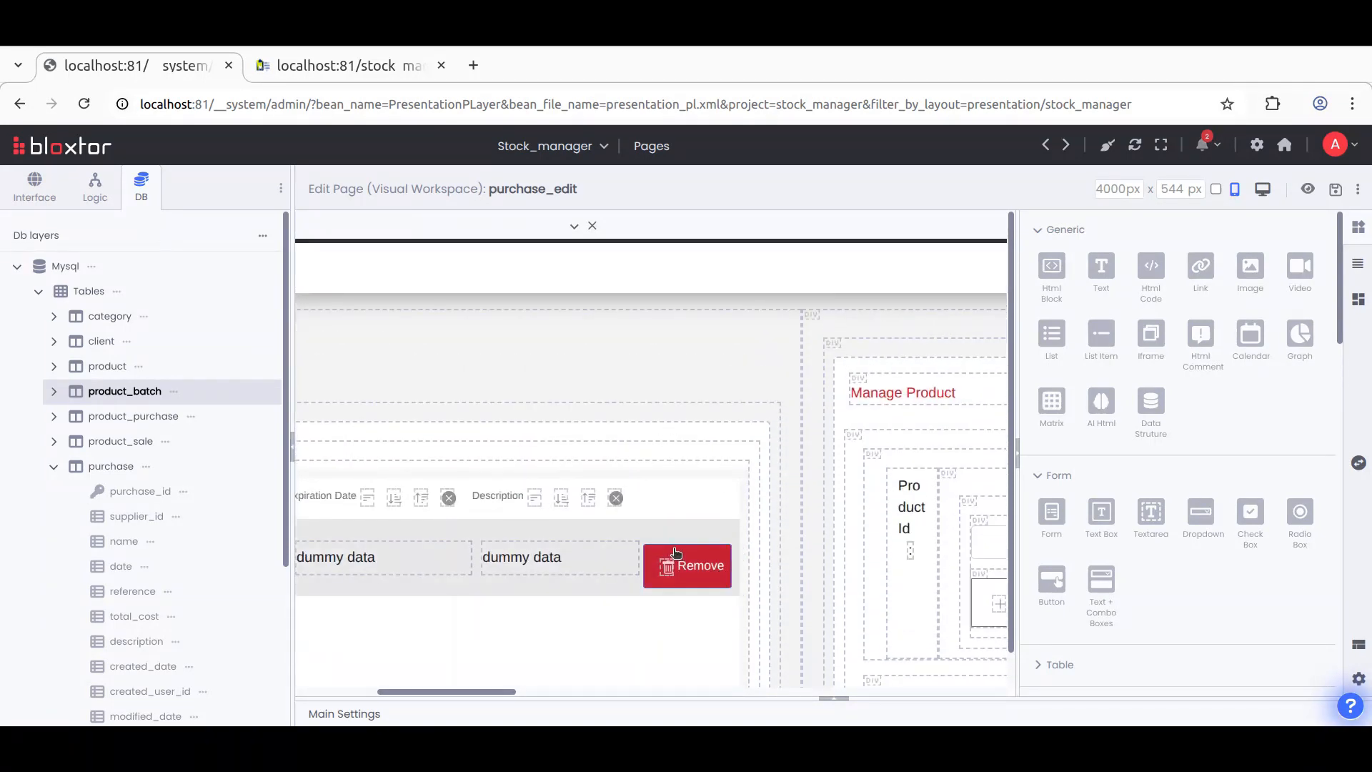
left_click(676, 551)
left_click(688, 509)
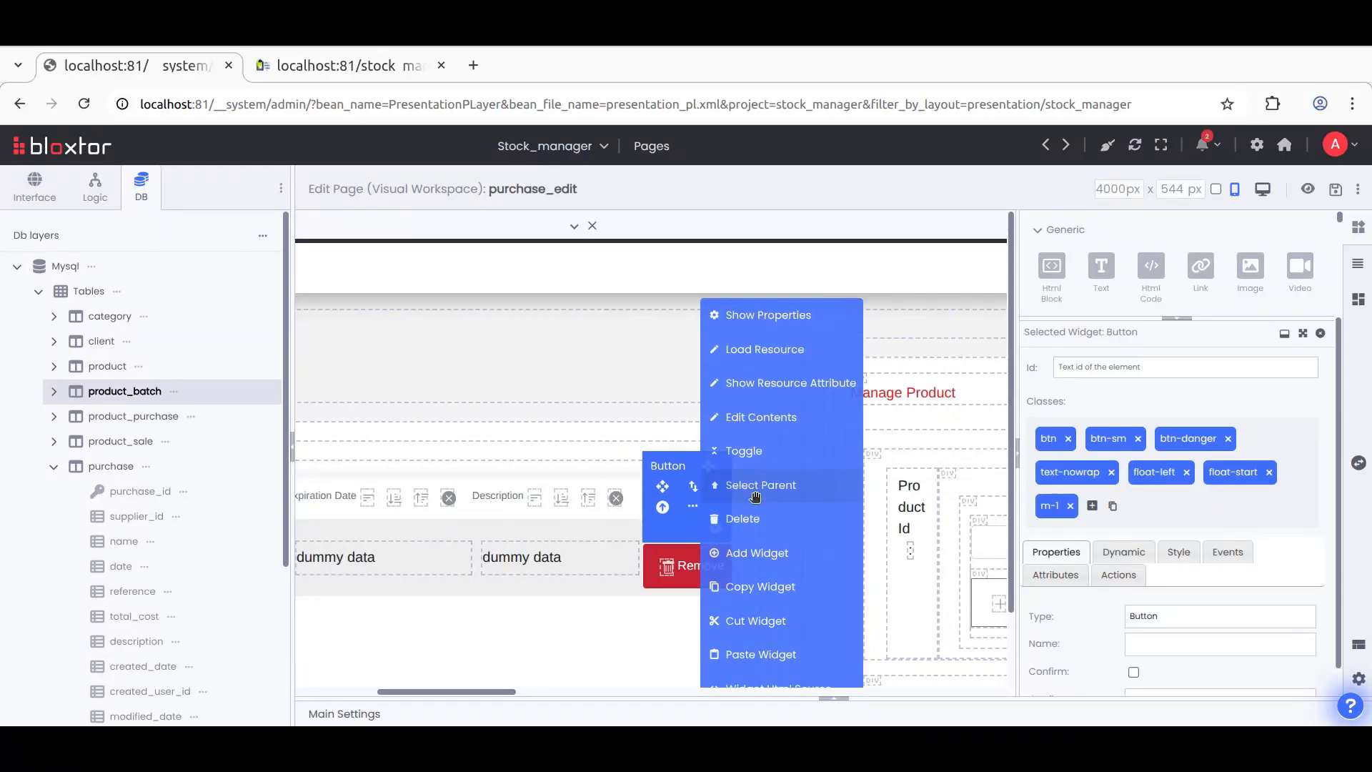
left_click(749, 587)
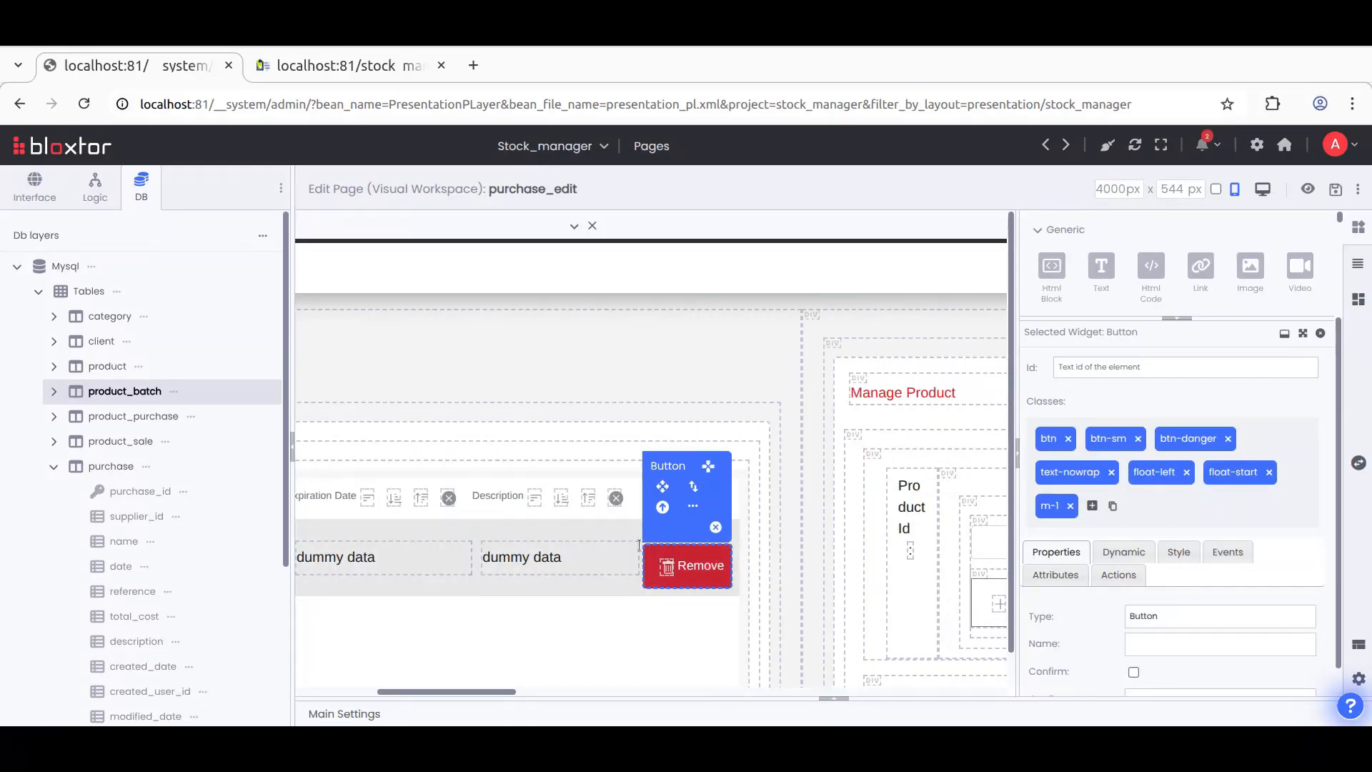
left_click(639, 551)
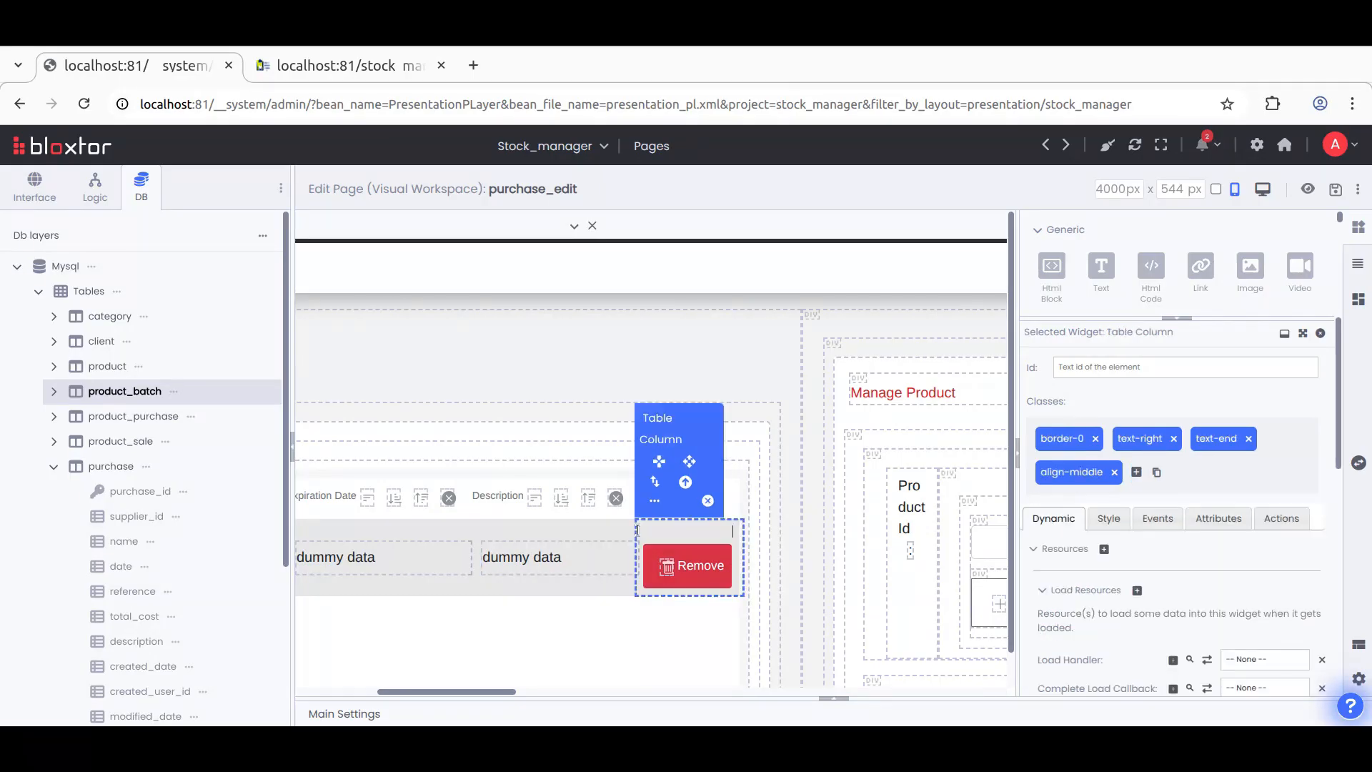
left_click(654, 500)
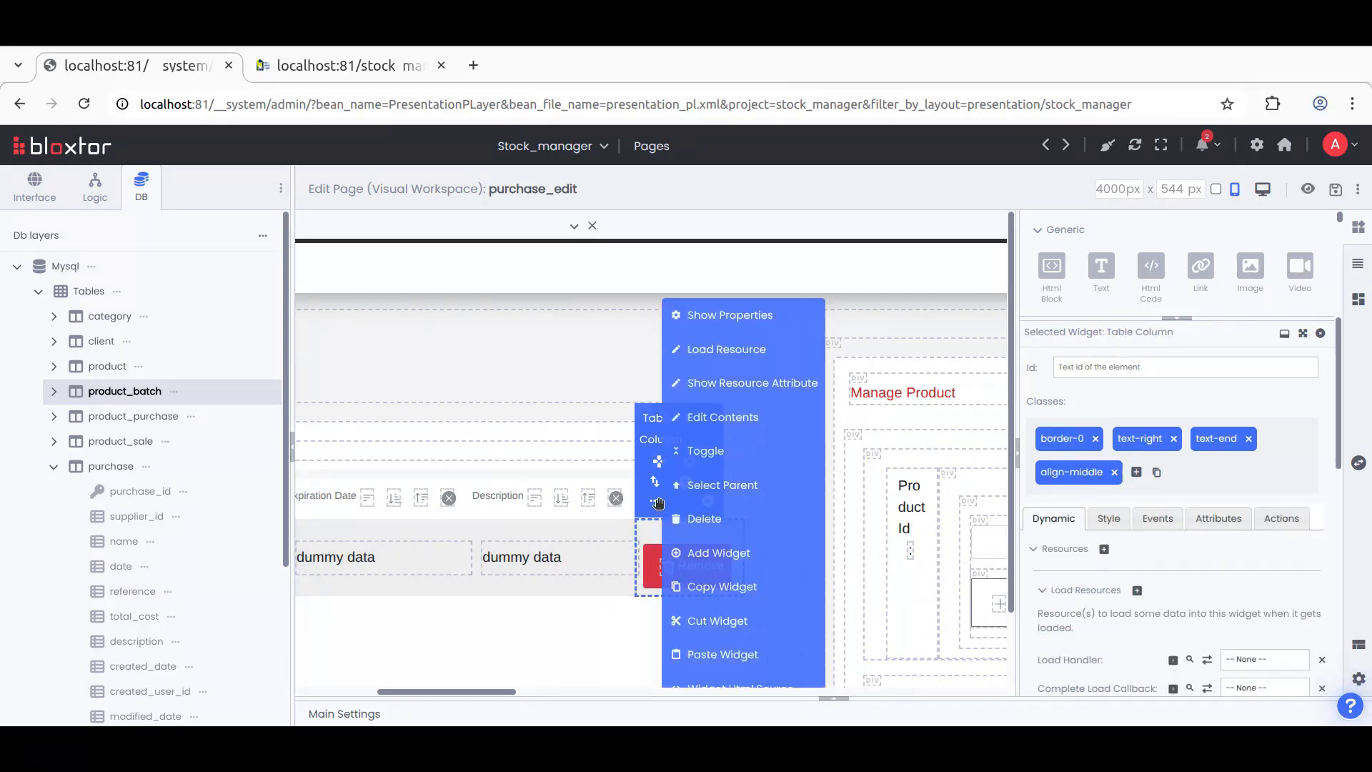
left_click(718, 654)
Step: Remove the m-1 class from both Remove buttons in the product list row
left_click(702, 558)
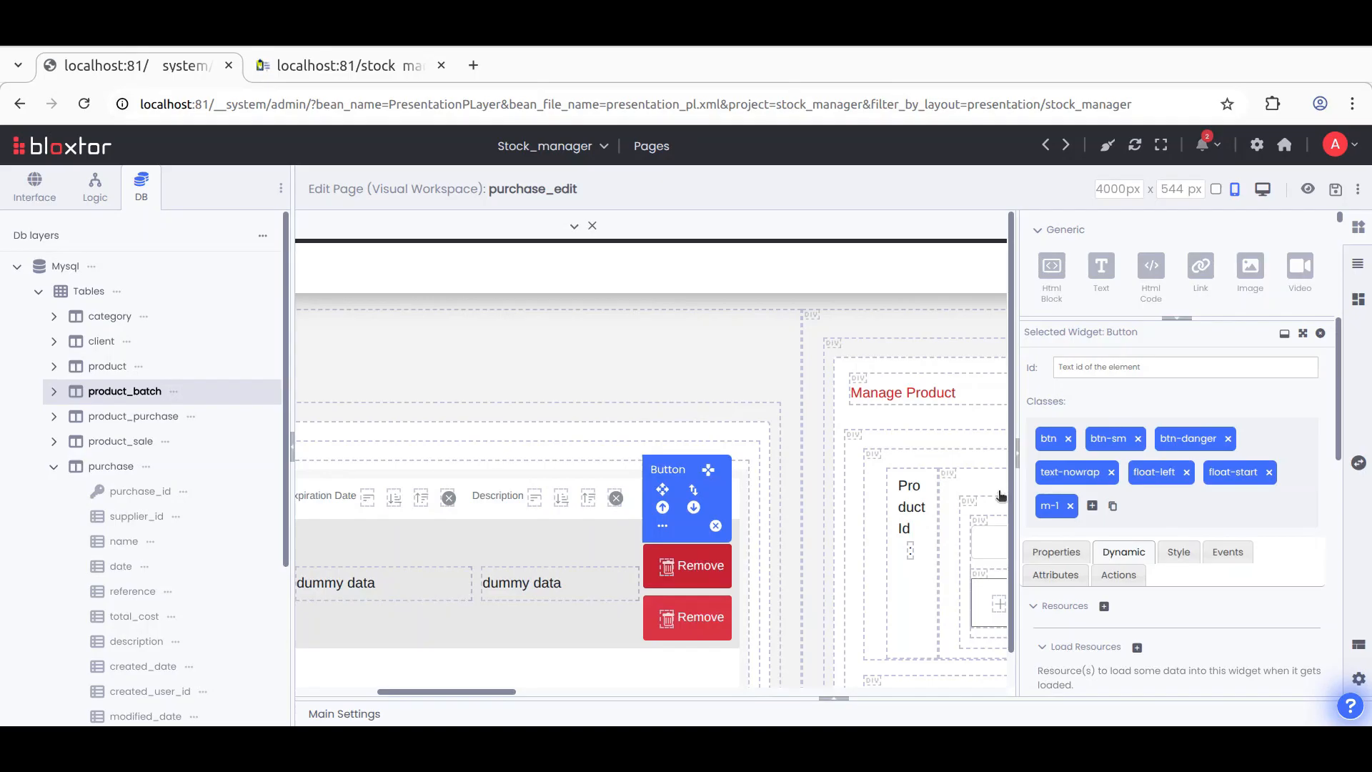
left_click(704, 581)
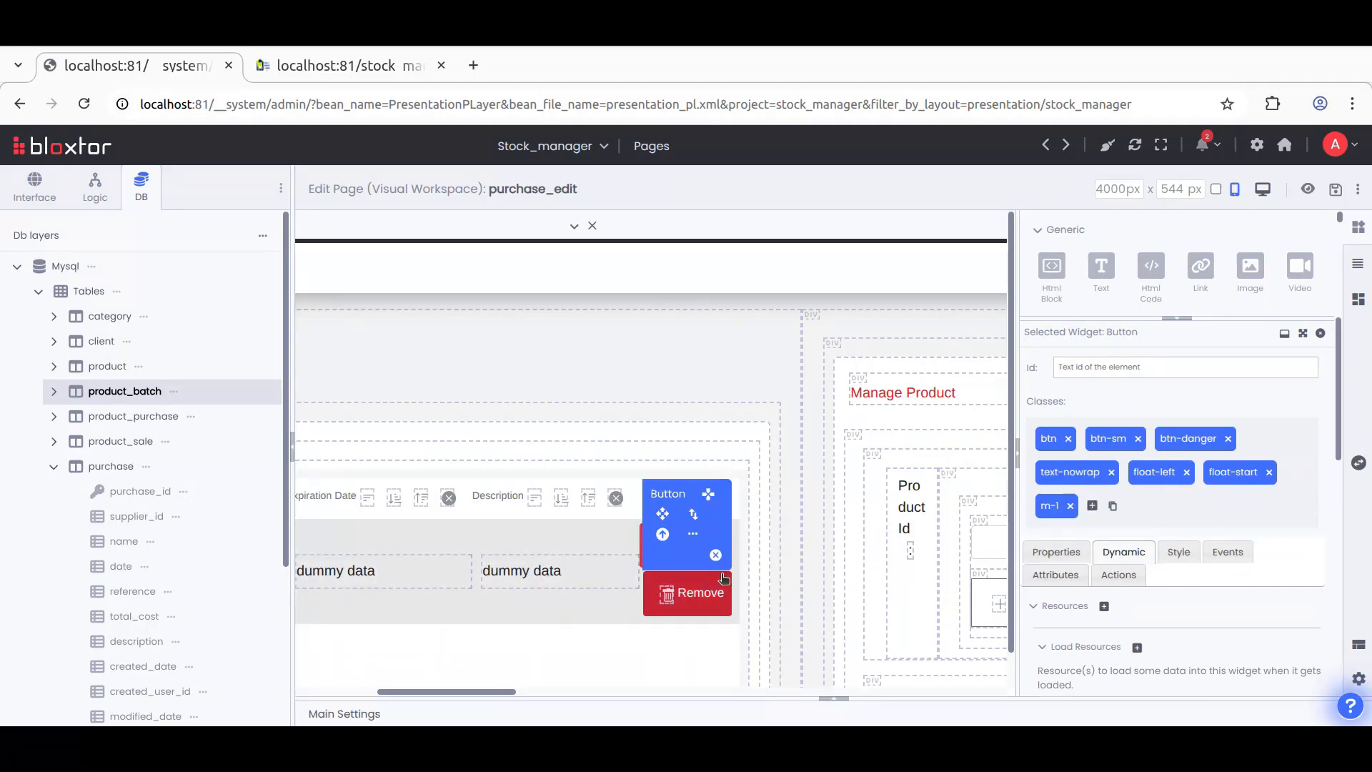
left_click(1070, 507)
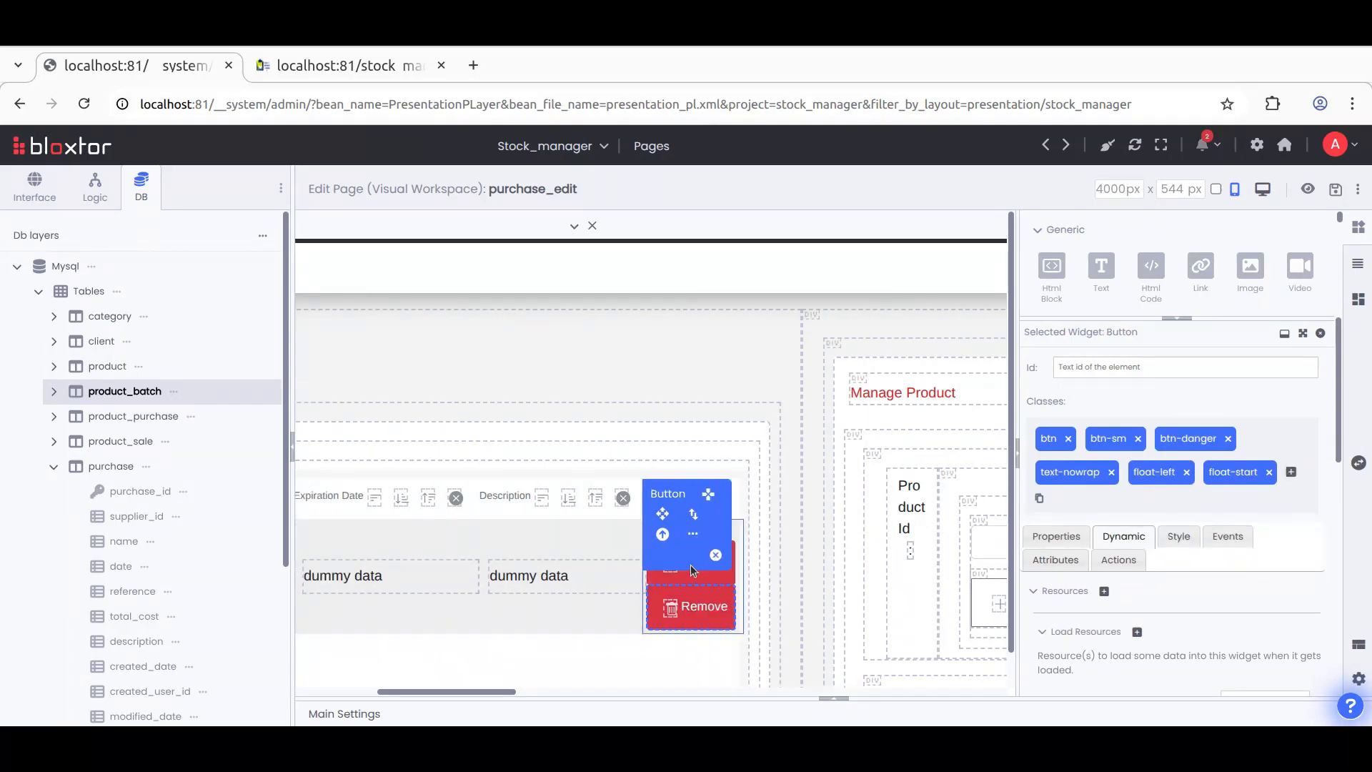
Step: Clear the fixed height of the upper Remove button in the product list row
left_click(721, 558)
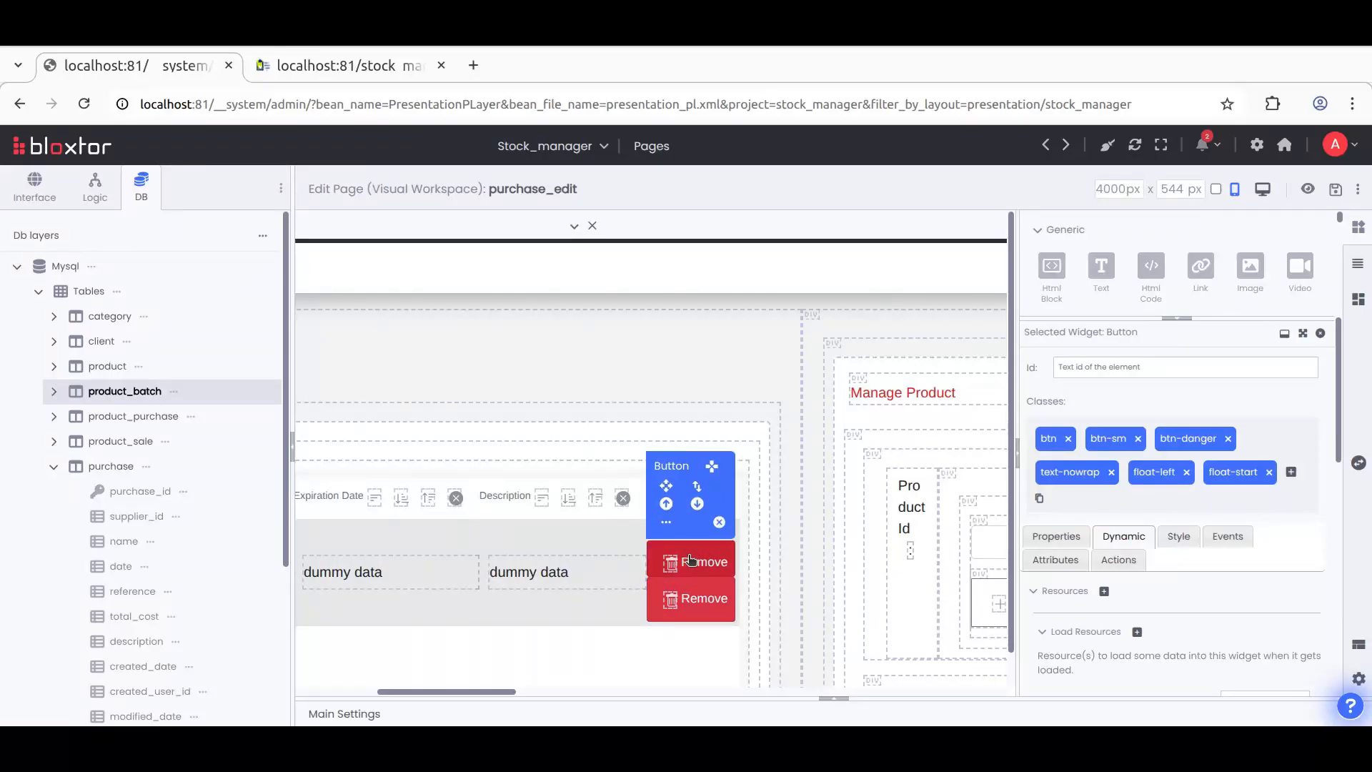
left_click(1179, 536)
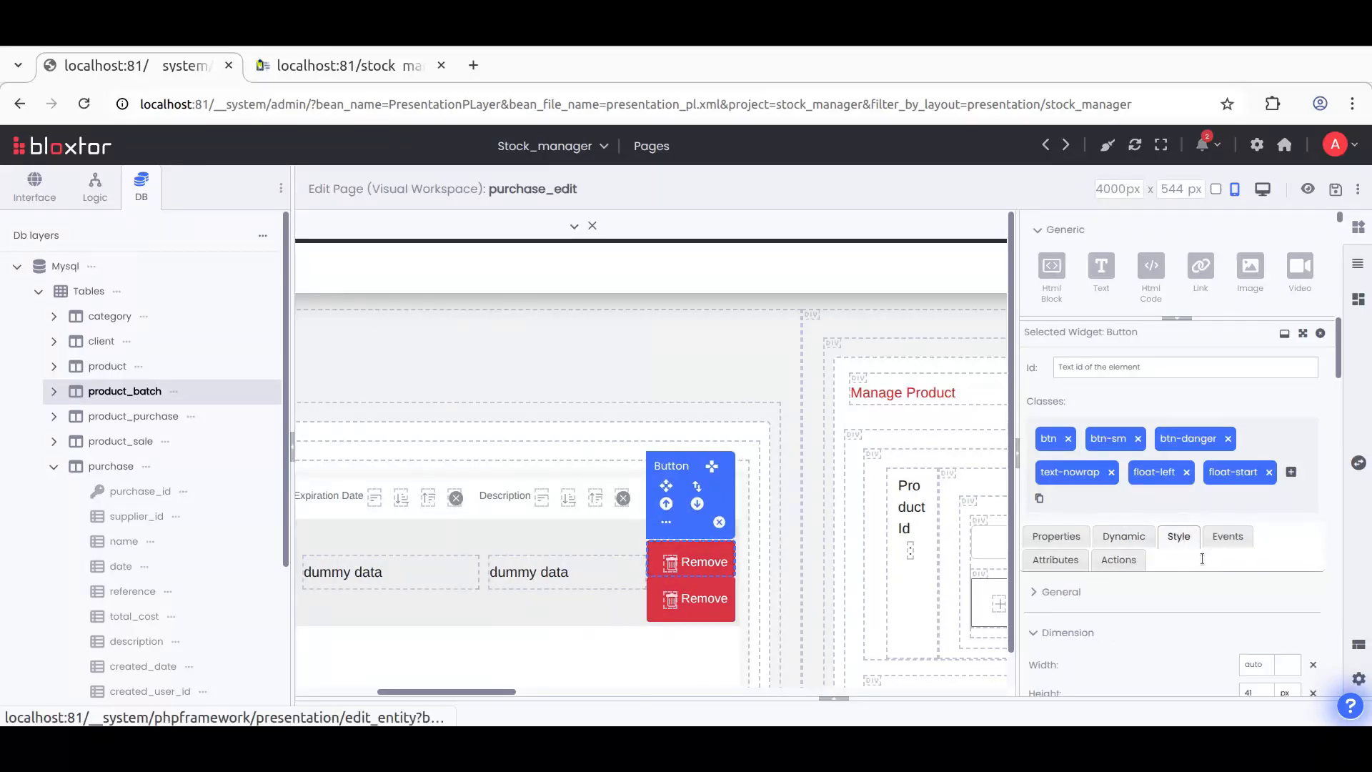
scroll(1201, 616, "down", 2)
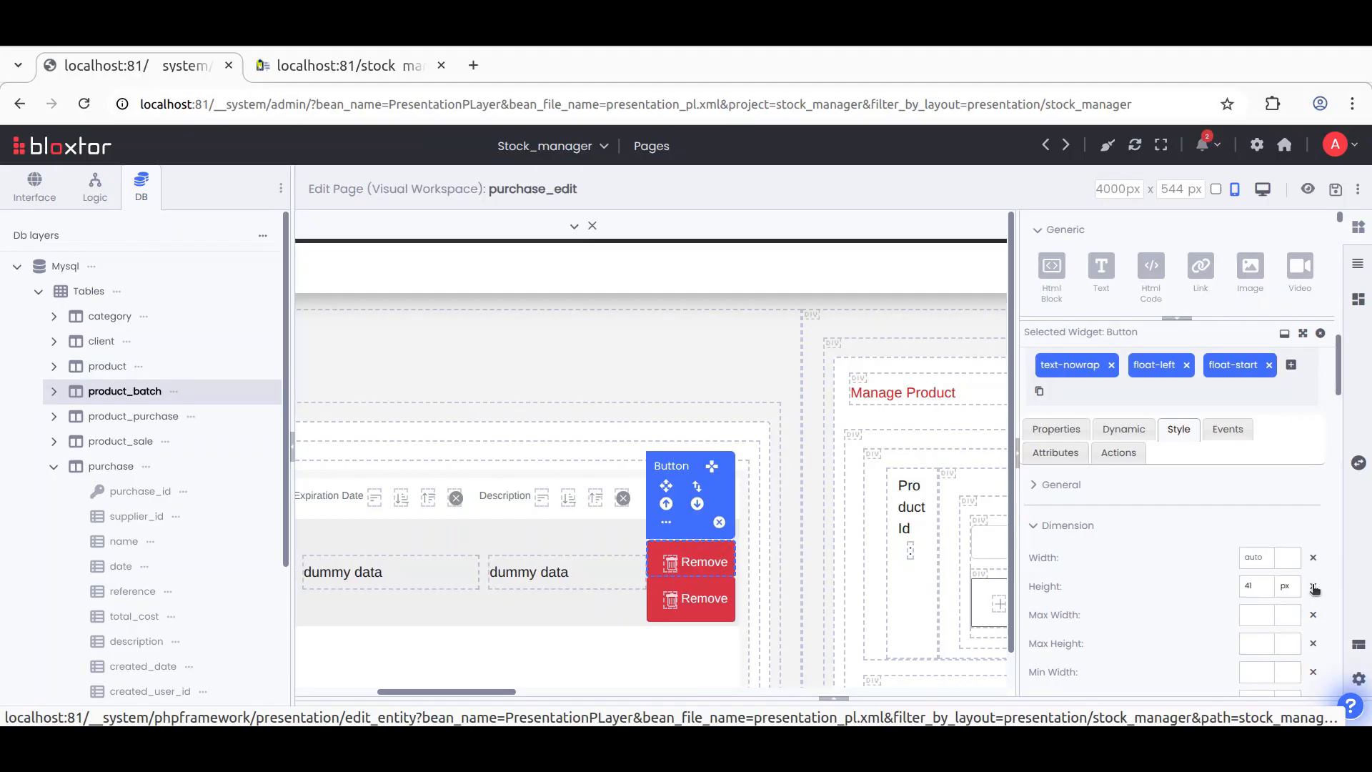
left_click(1313, 586)
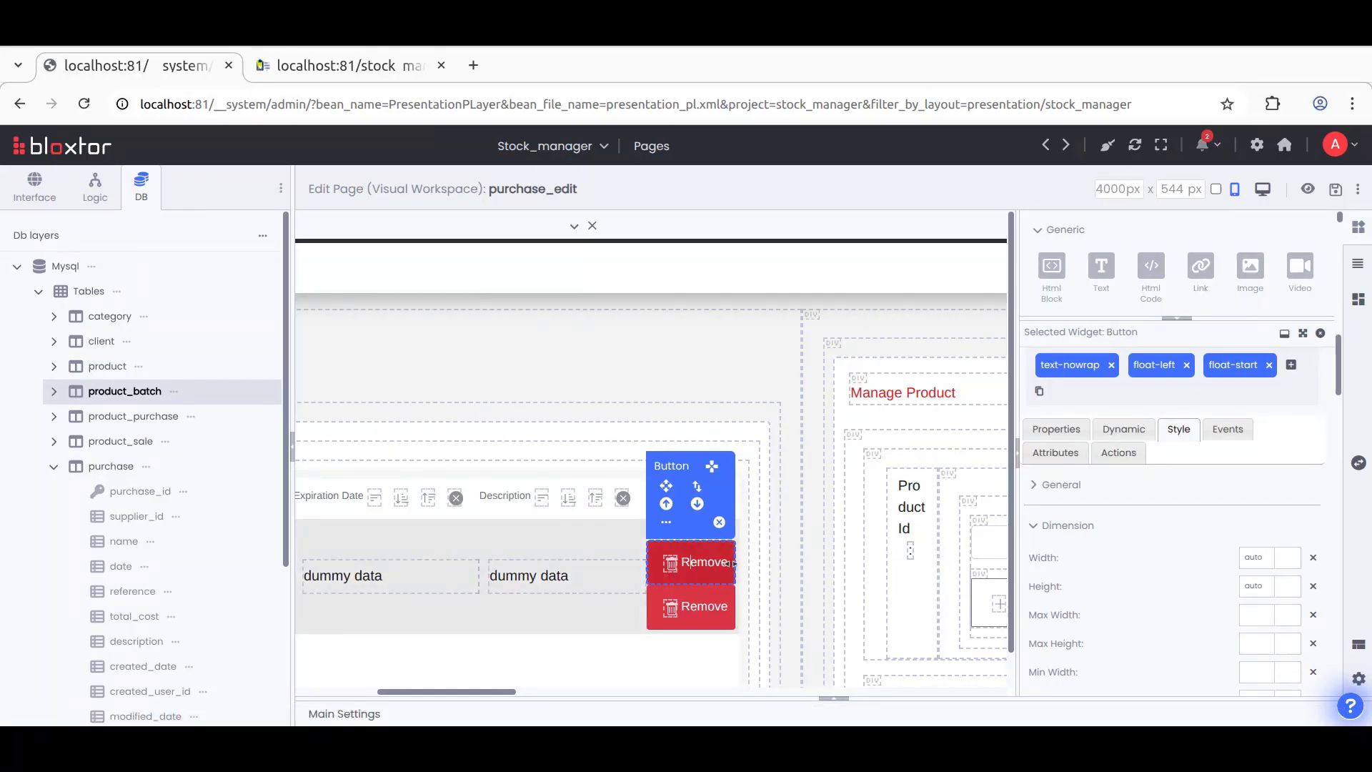
Step: Replace the upper button's label with Edit
type("Edit")
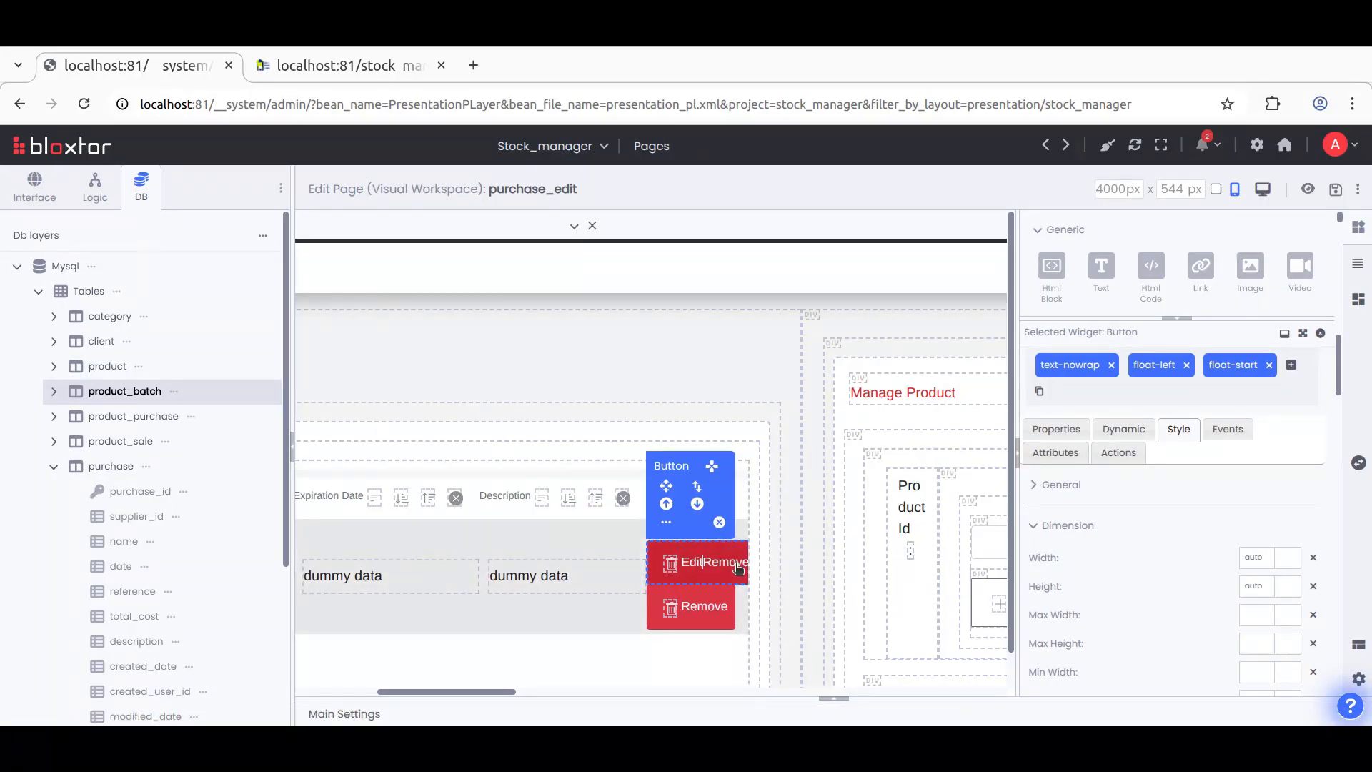
key("Delete")
key("Delete")
key("Delete")
key("Delete")
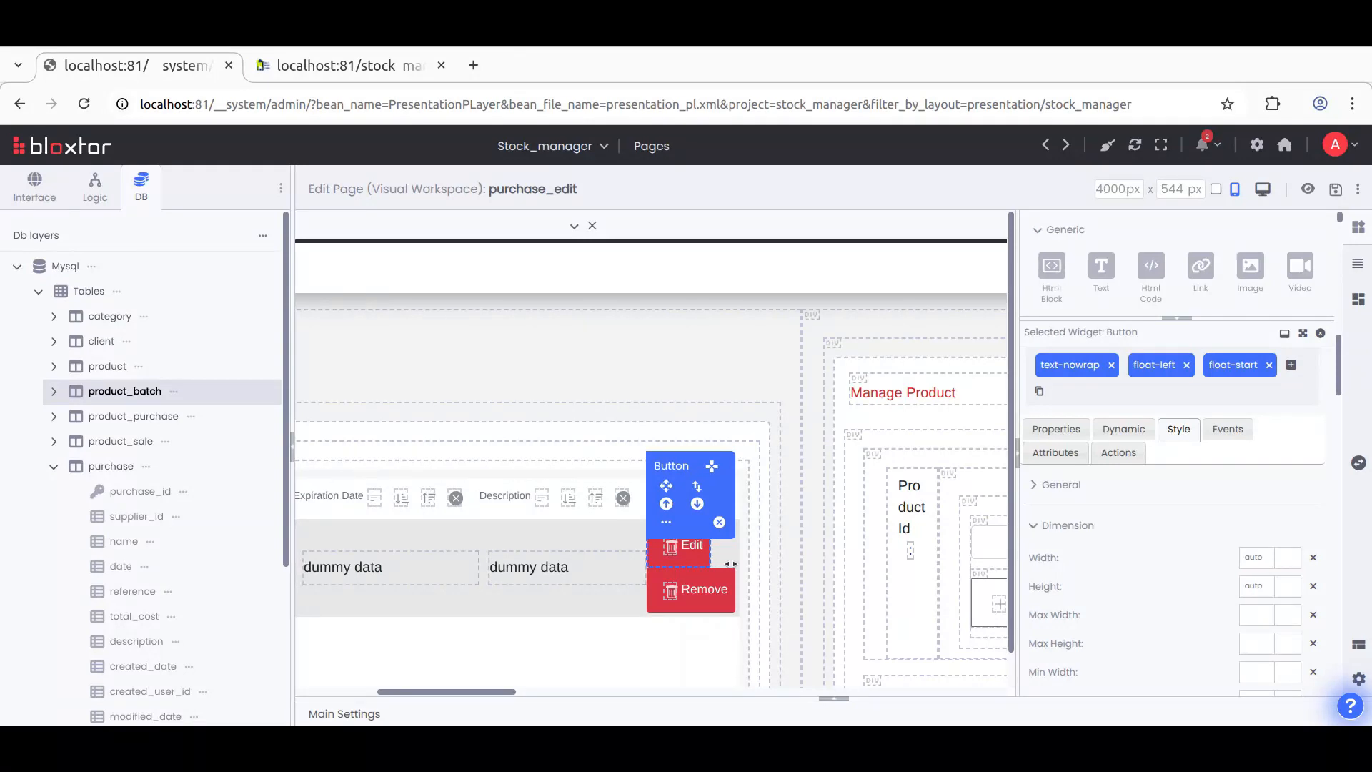
Step: Change the Edit button's icon class from bi-trash to bi-pencil
left_click(669, 557)
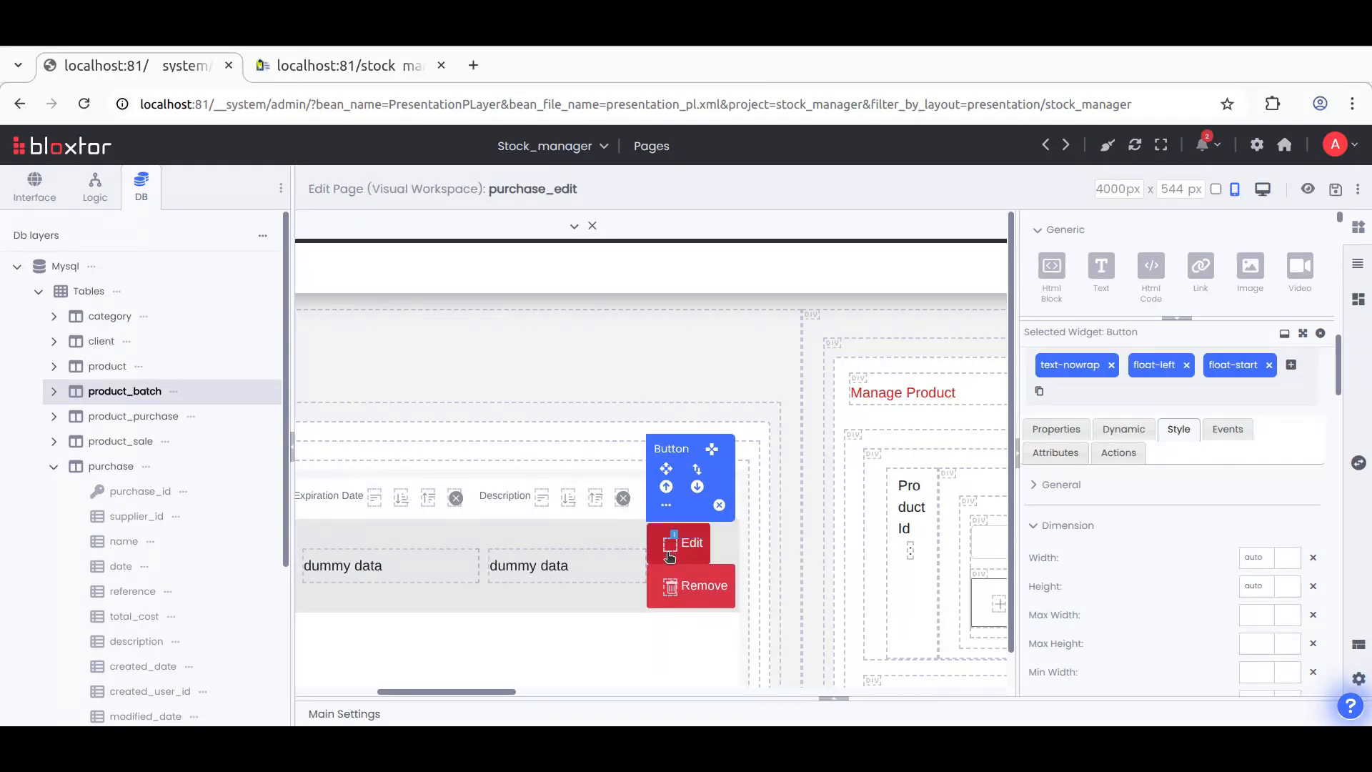
scroll(1150, 450, "up", 1)
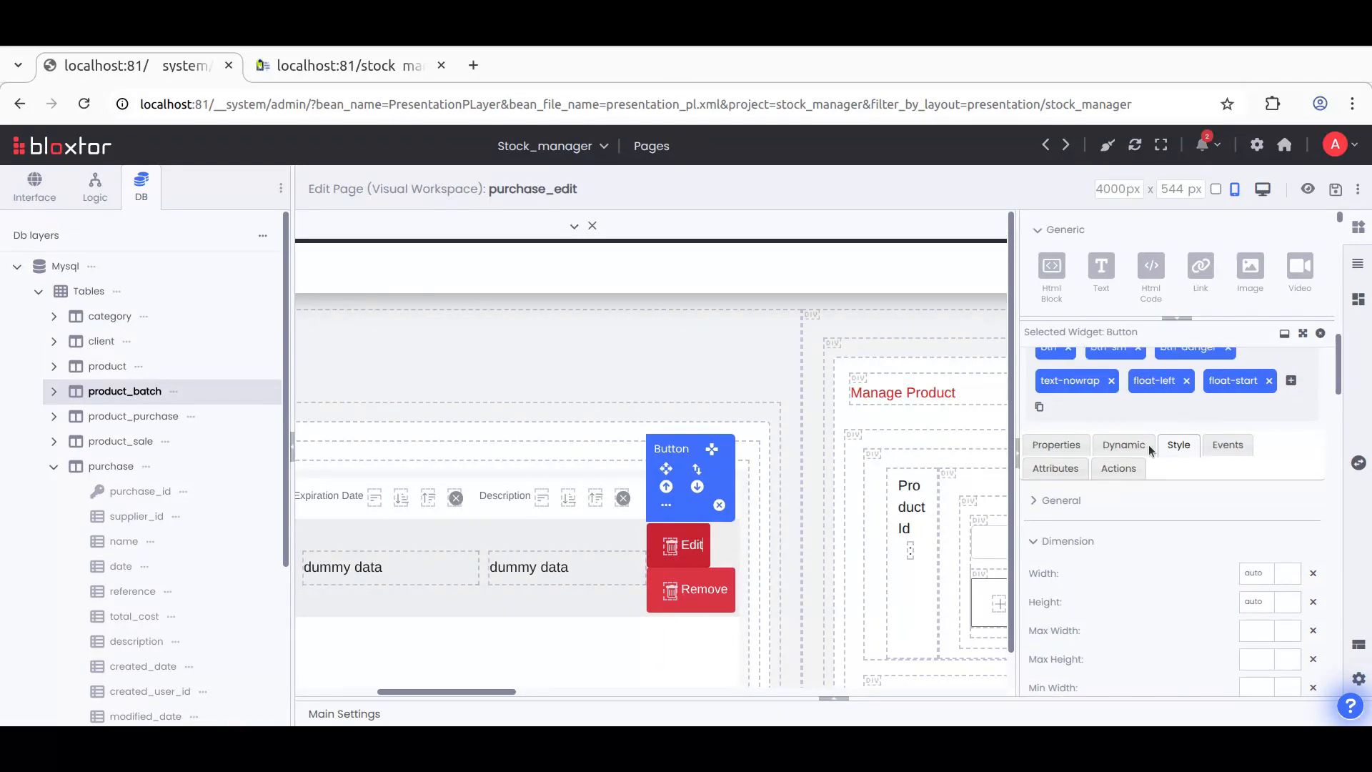
scroll(1148, 445, "up", 2)
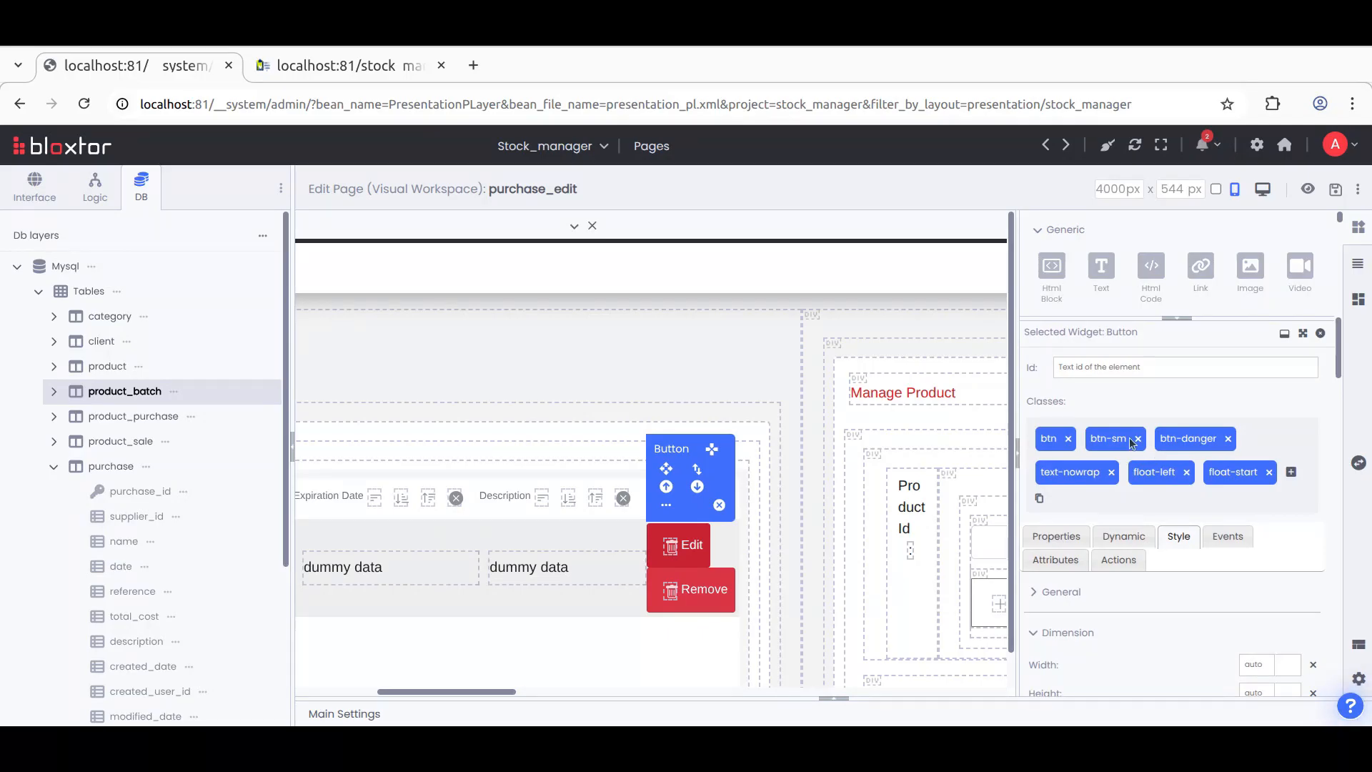
left_click(673, 547)
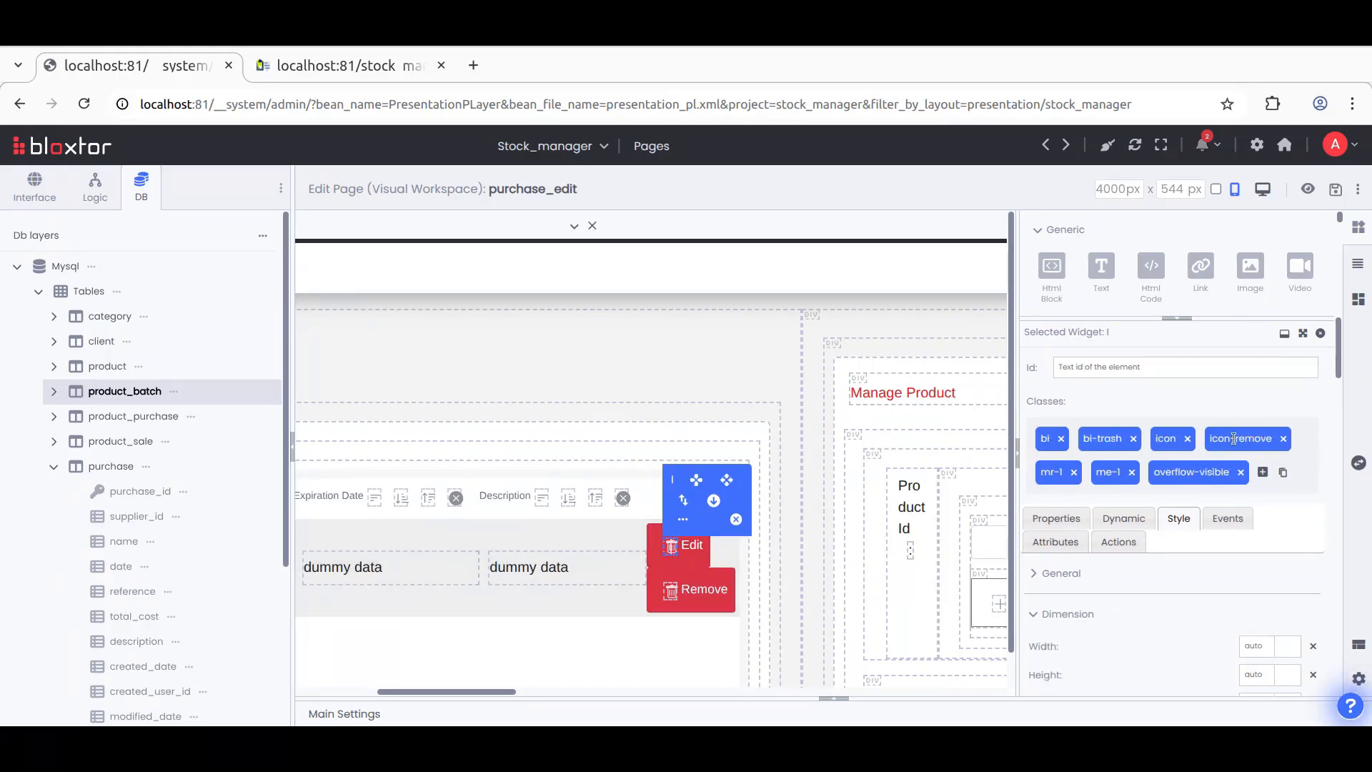
left_click(1103, 438)
left_click(548, 214)
double_click(548, 214)
type("pencil")
key("Return")
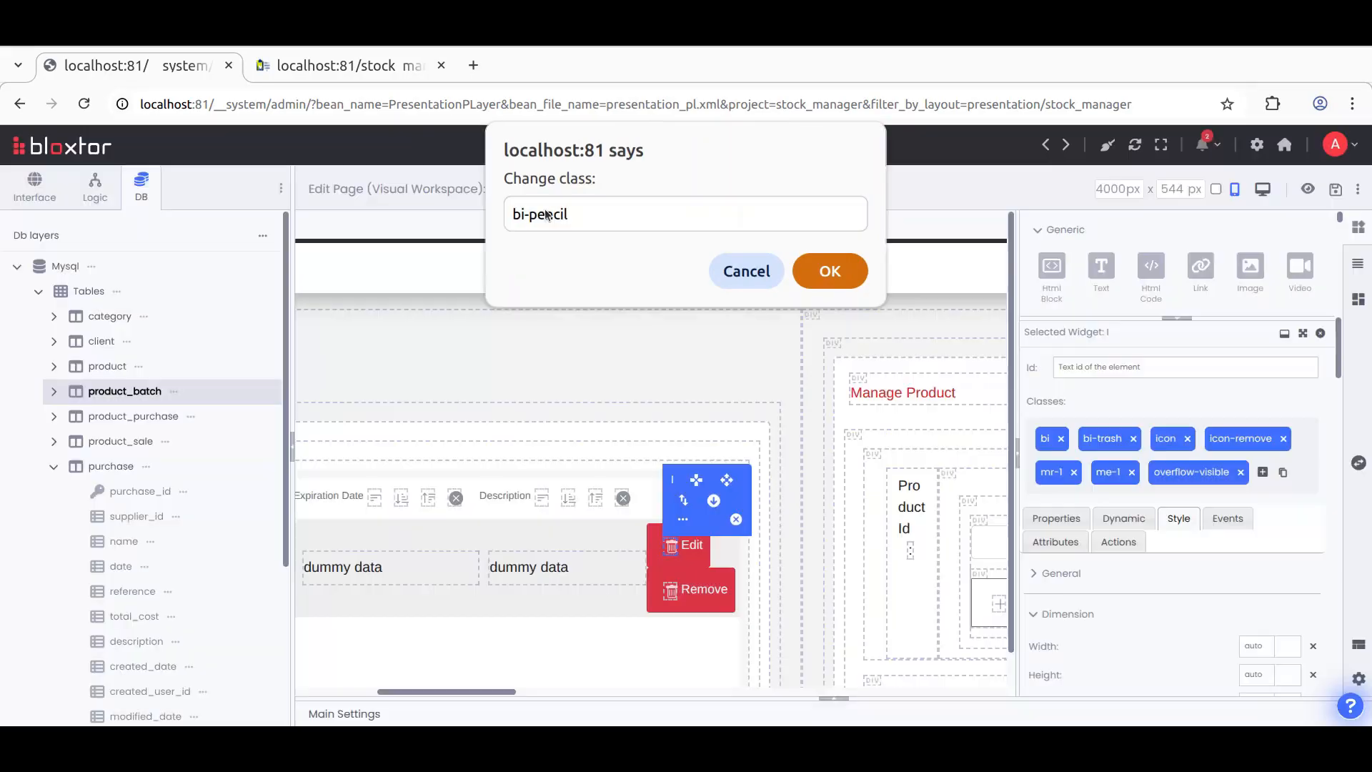
Step: Change the Edit button's btn-danger class to btn-primary
left_click(652, 536)
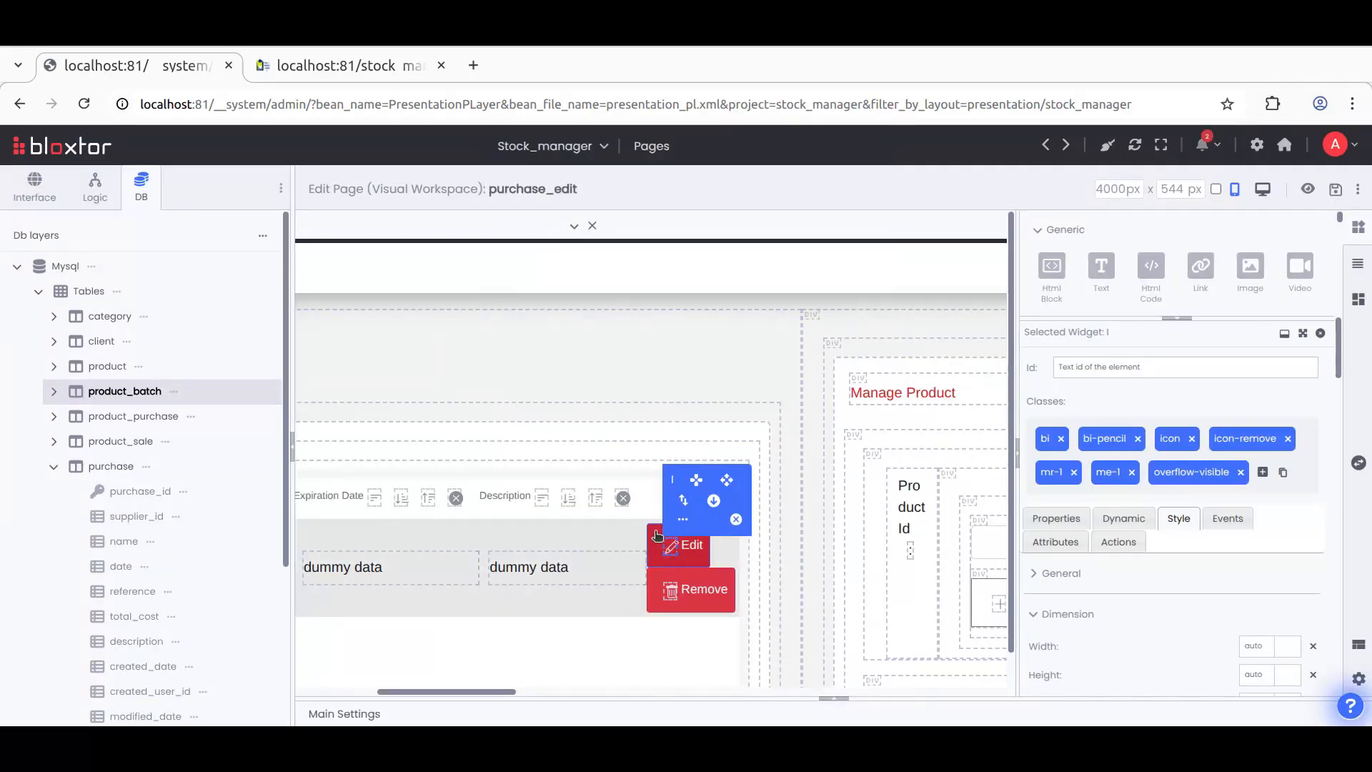
left_click(1189, 438)
double_click(559, 215)
type("primary")
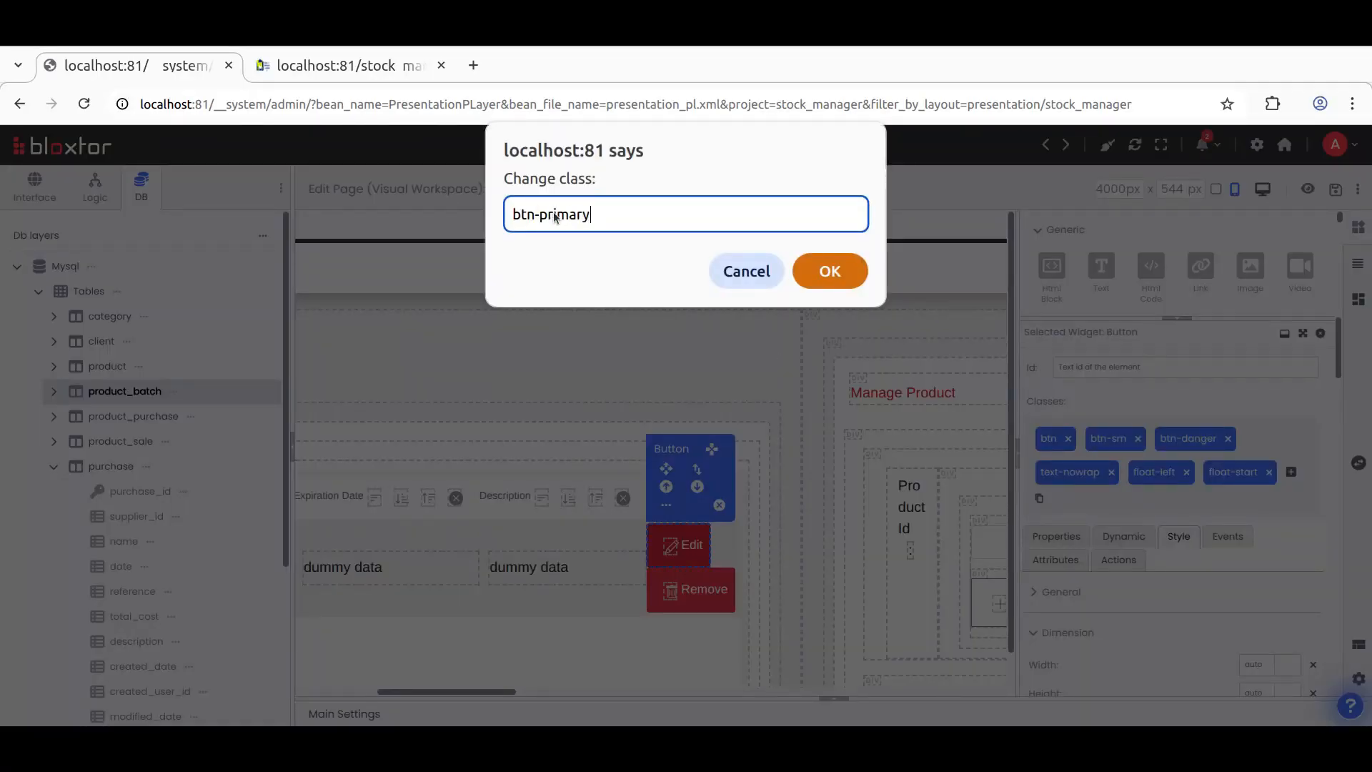
key("Return")
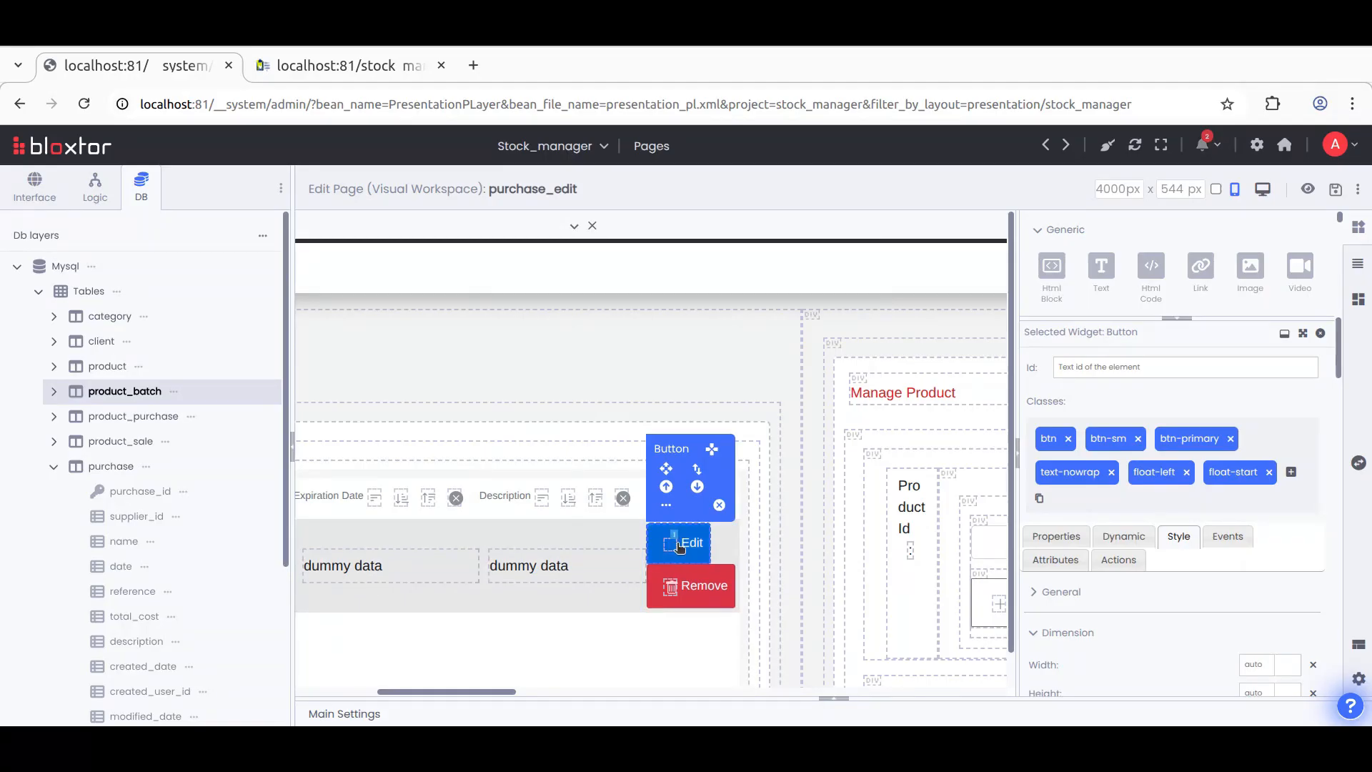
Step: Set the Edit button's On Click event to the openItemDependentWidgets function instead of removeResourceItem
left_click(1121, 562)
left_click(1226, 534)
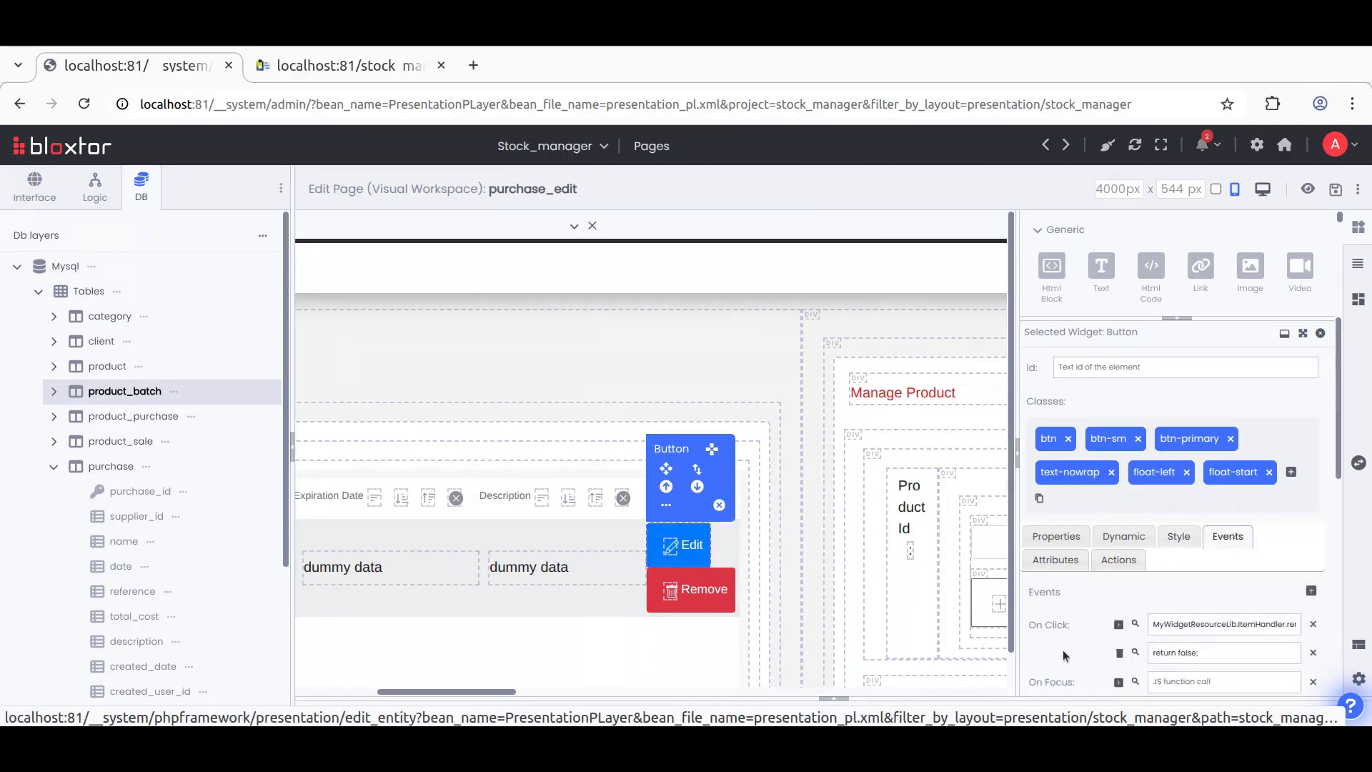
scroll(1063, 649, "down", 2)
left_click_drag(1287, 519, 1298, 519)
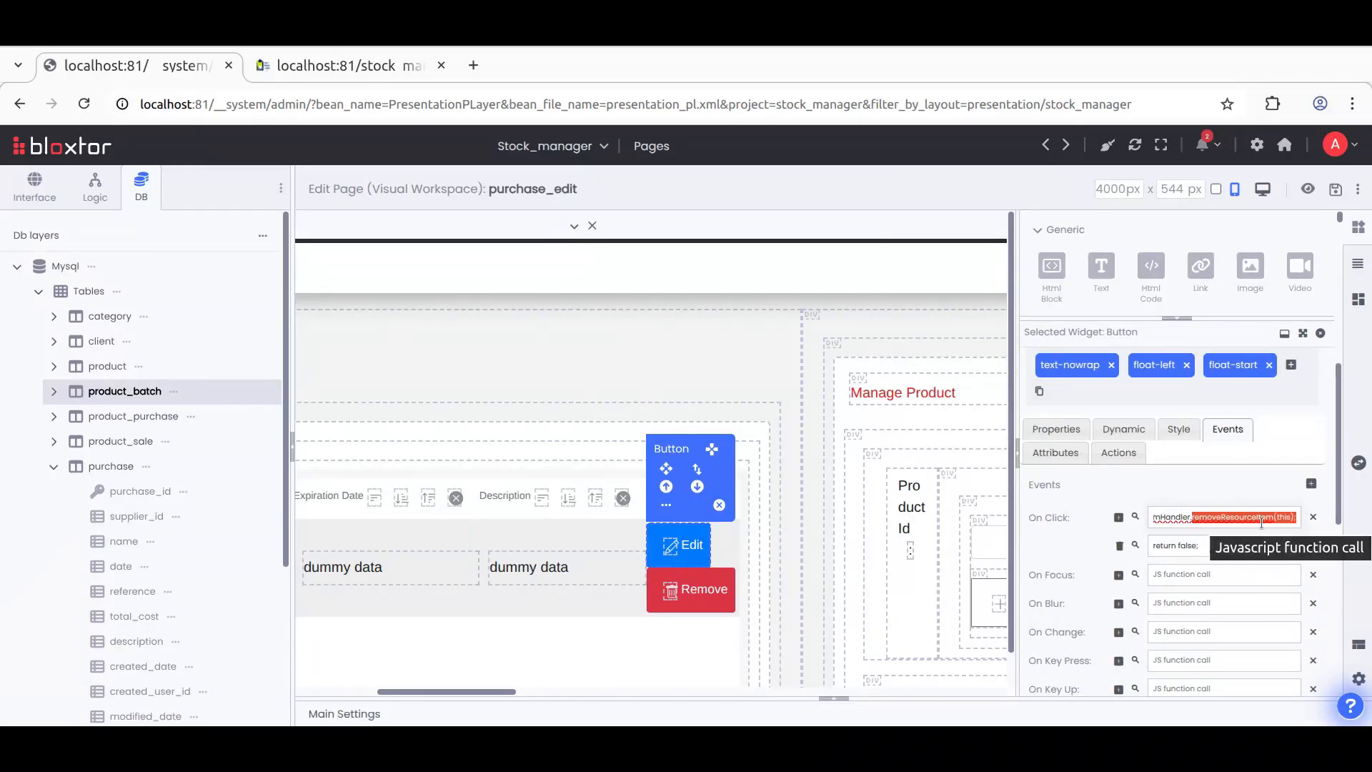
left_click(1066, 522)
left_click(1136, 519)
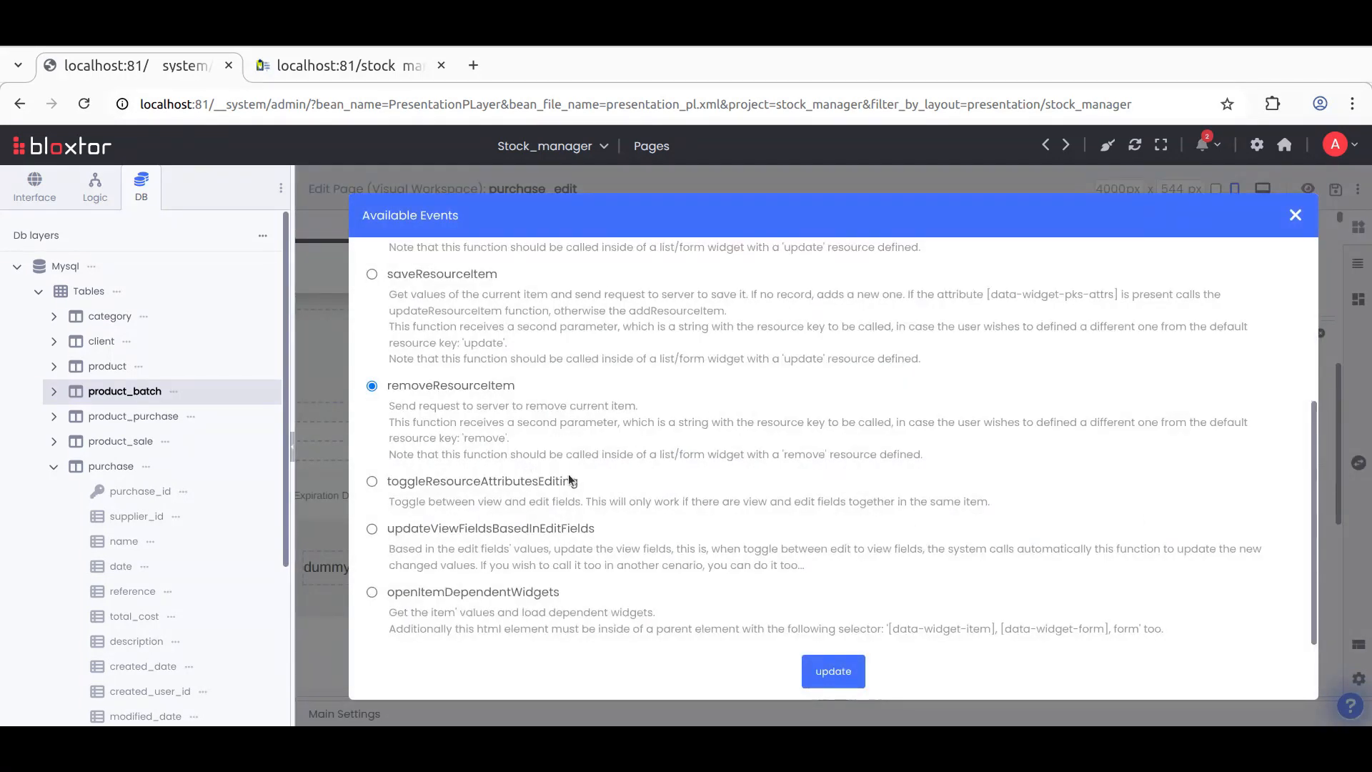
scroll(571, 479, "up", 4)
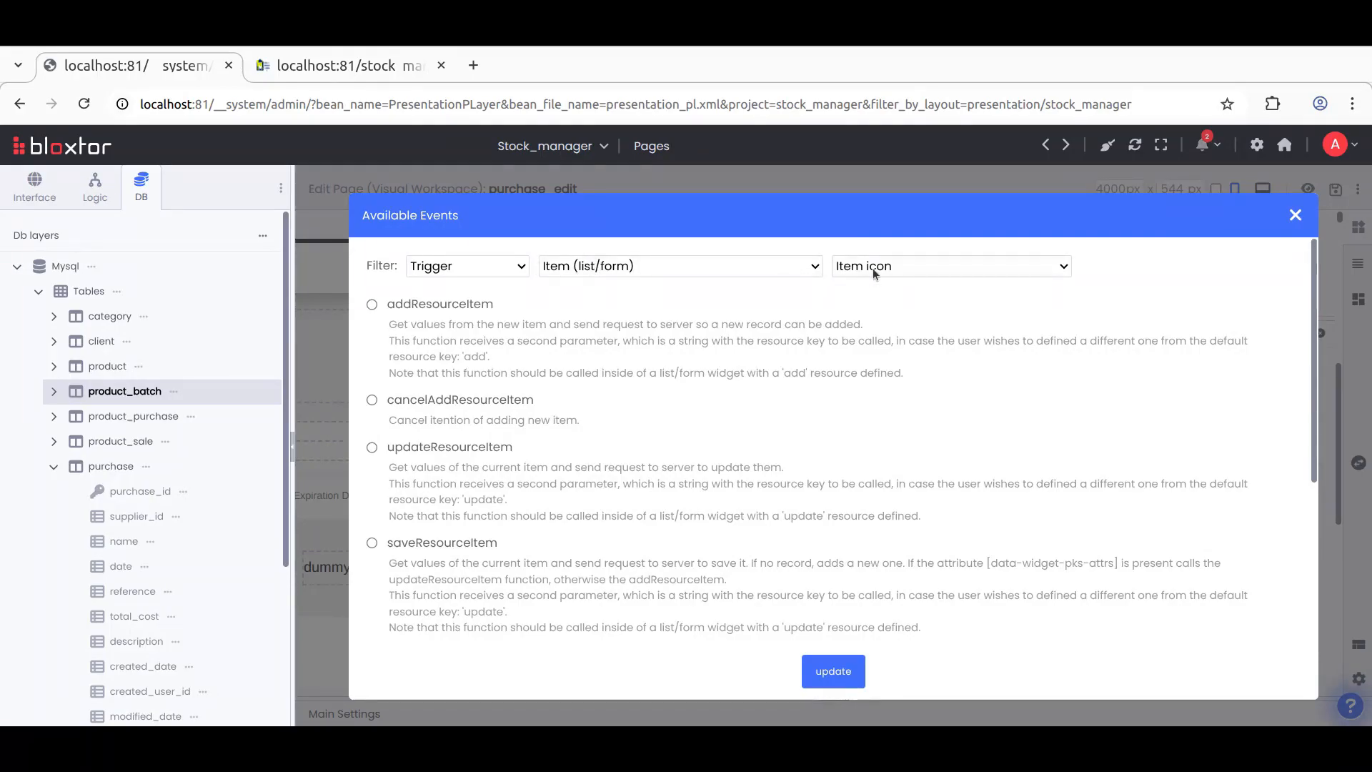
scroll(554, 459, "down", 4)
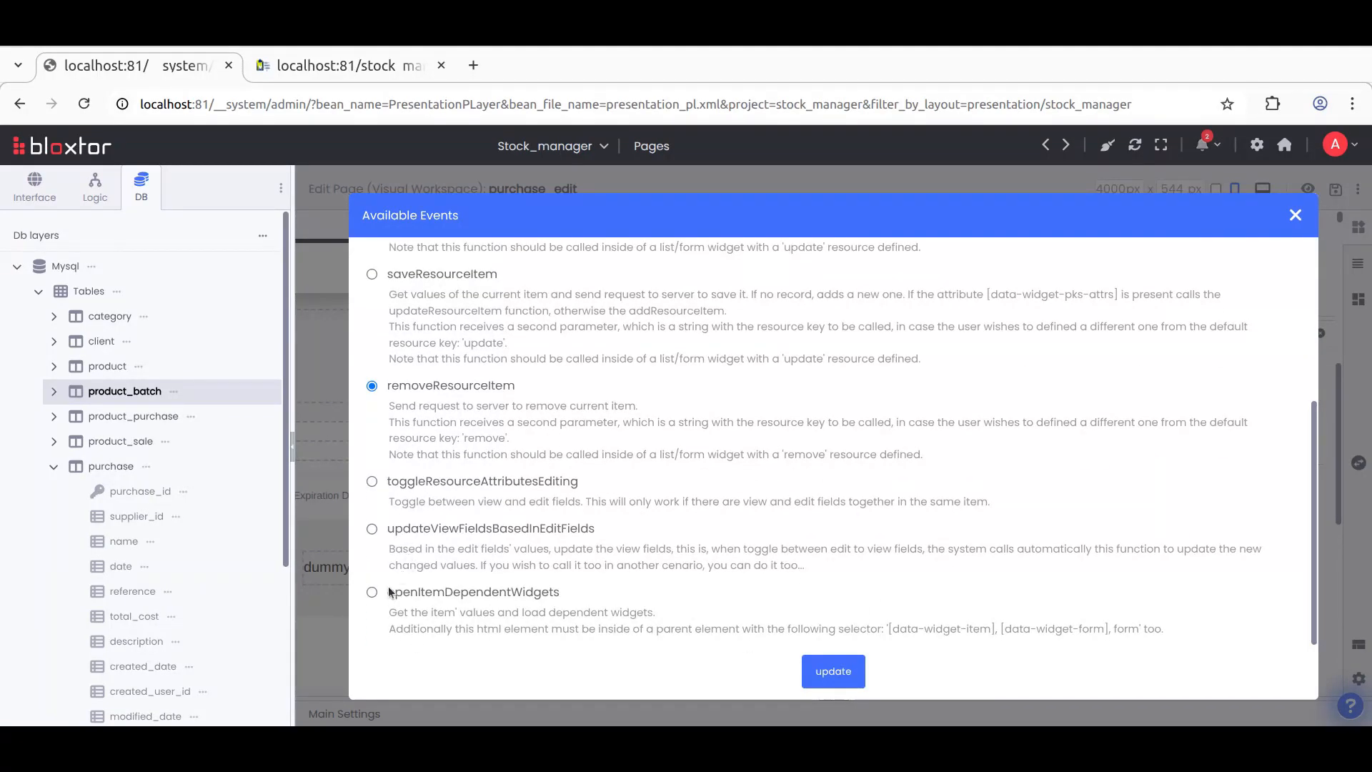
left_click(371, 591)
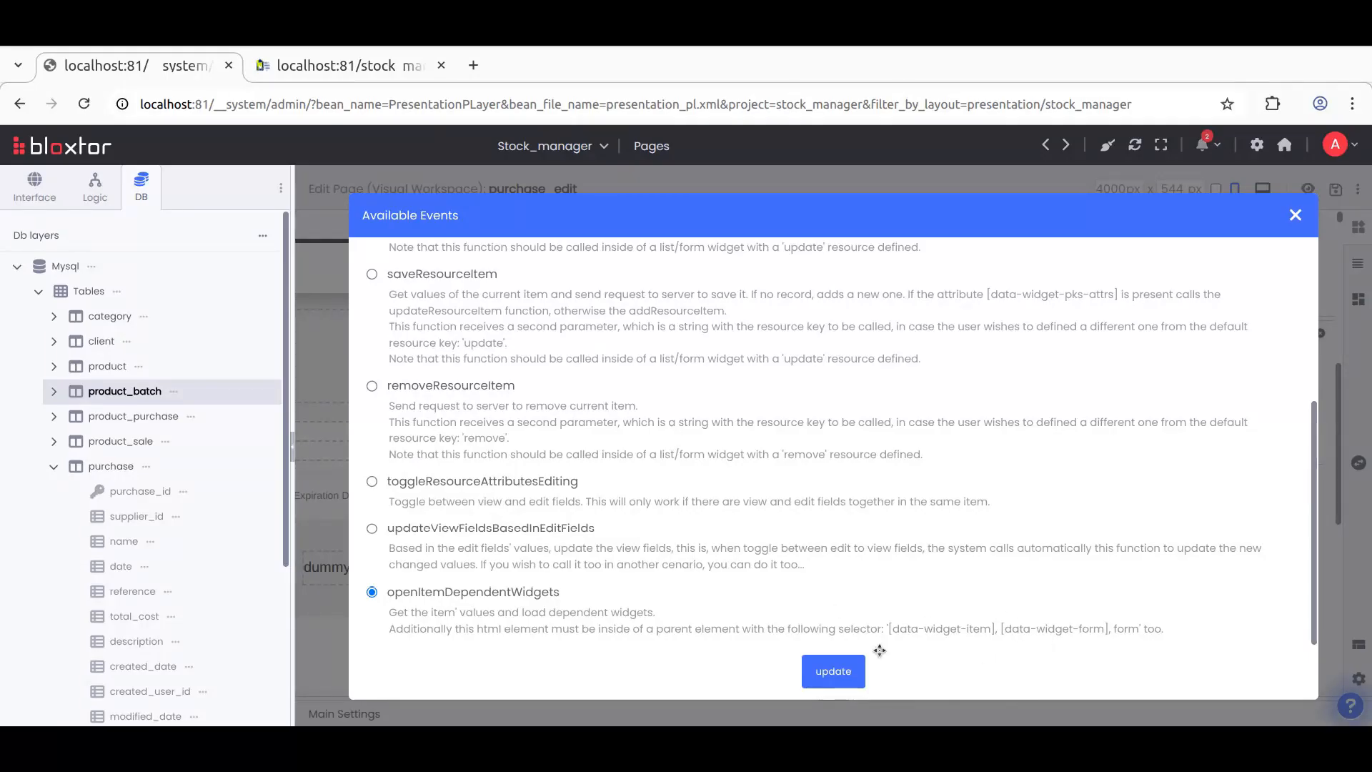
left_click(839, 675)
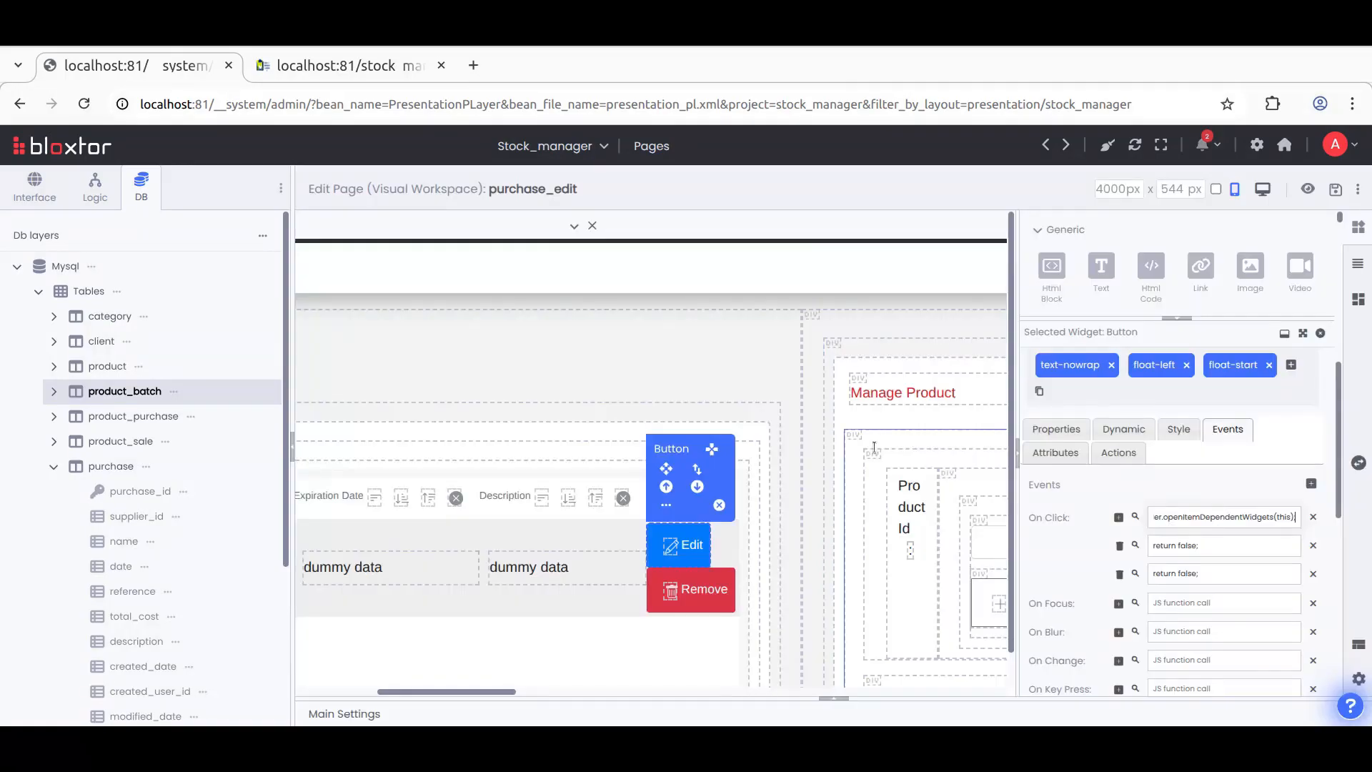
Step: Finish the Edit button's openItemDependentWidgets call with a semicolon and delete one duplicate "return false;" On Click handler
type(";")
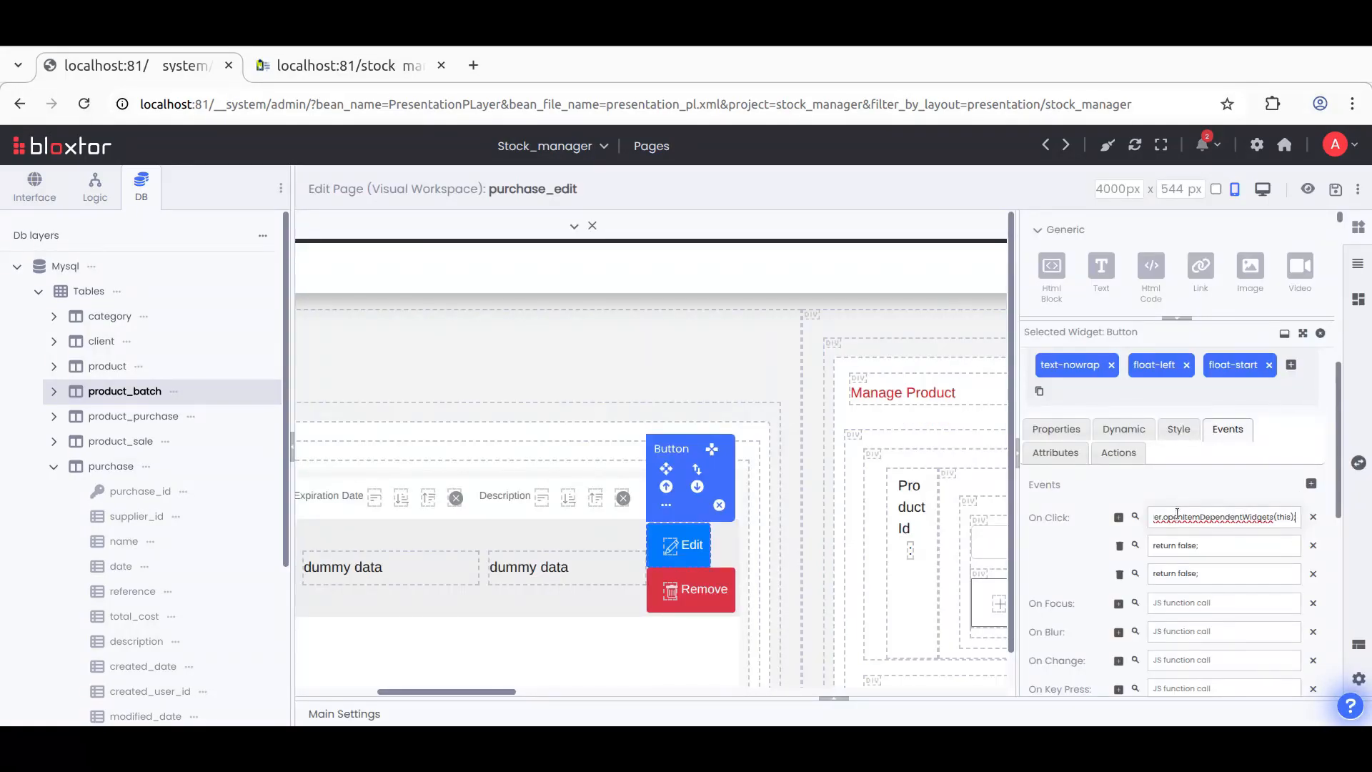
left_click(1120, 546)
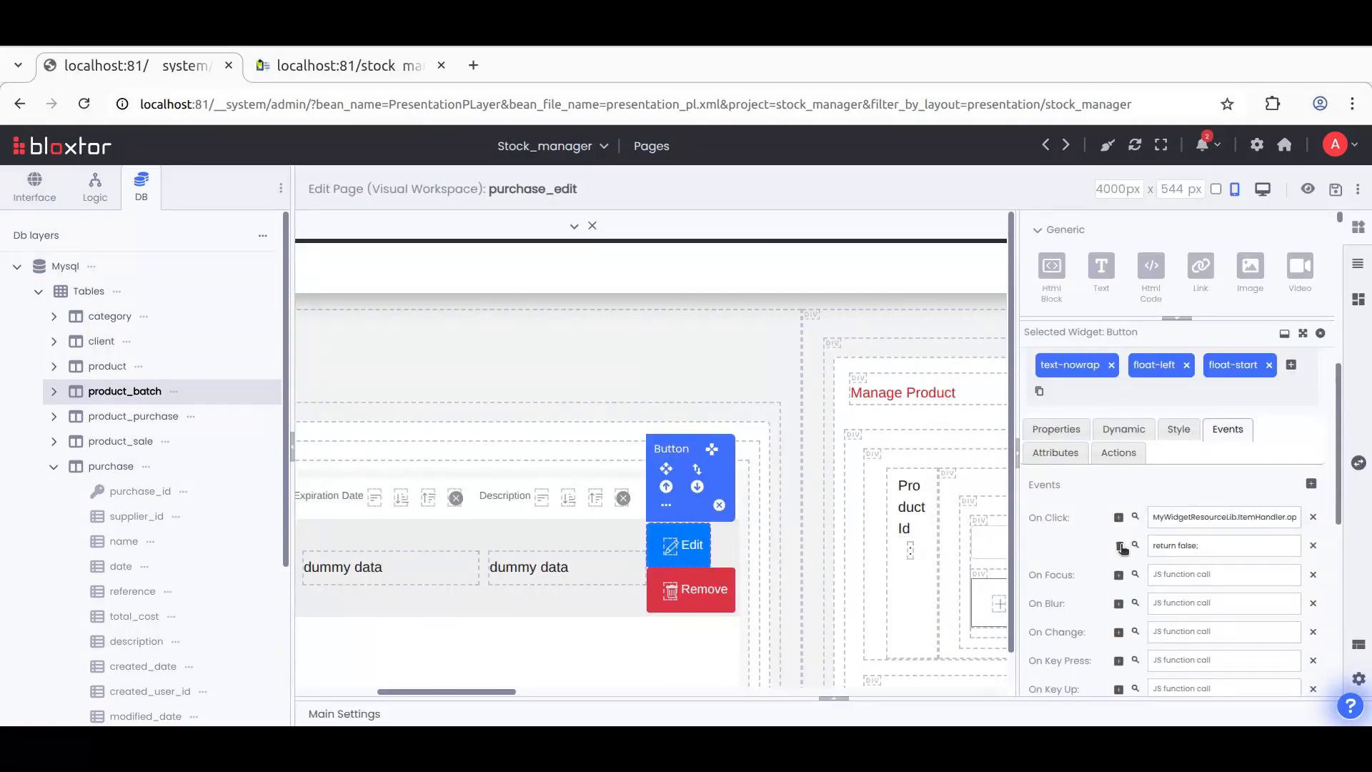
left_click(1124, 431)
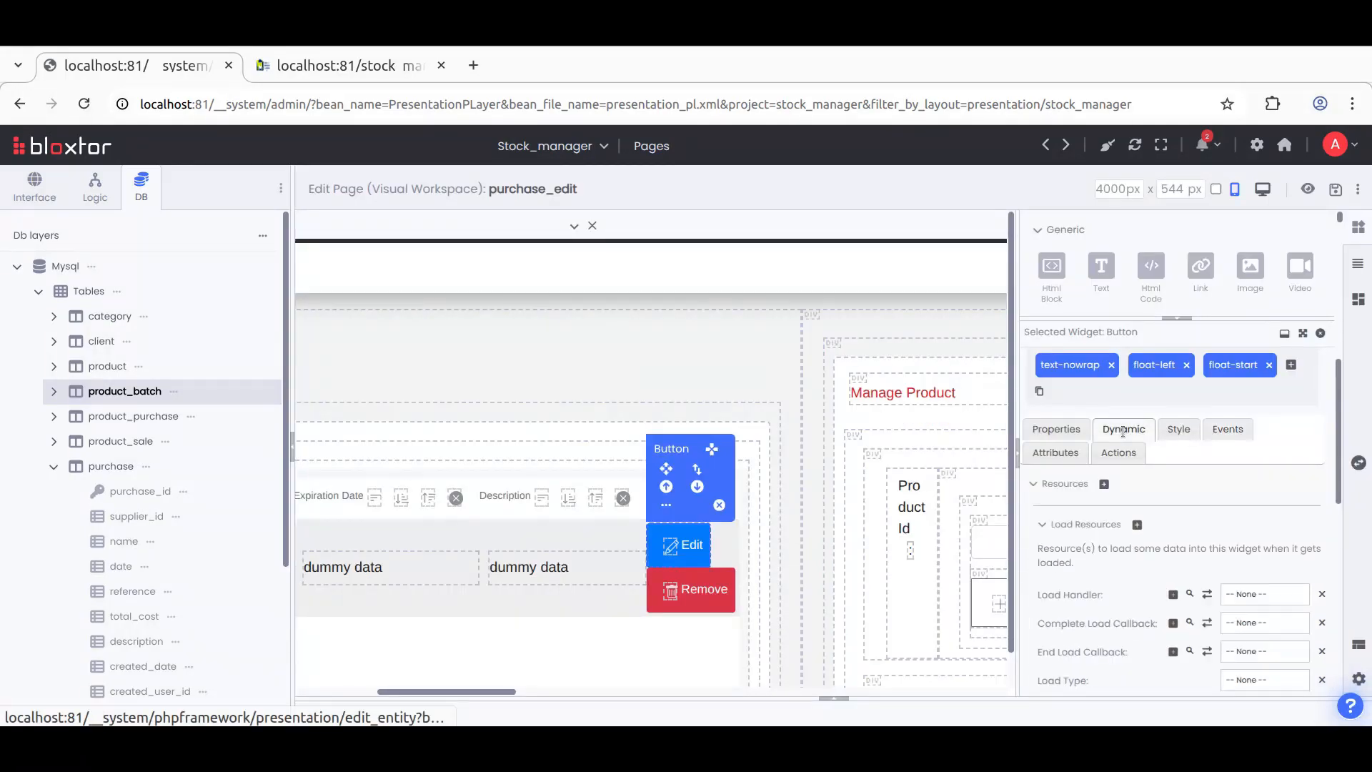
left_click(1065, 485)
scroll(1121, 581, "down", 1)
scroll(1121, 581, "down", 1)
left_click(1122, 534)
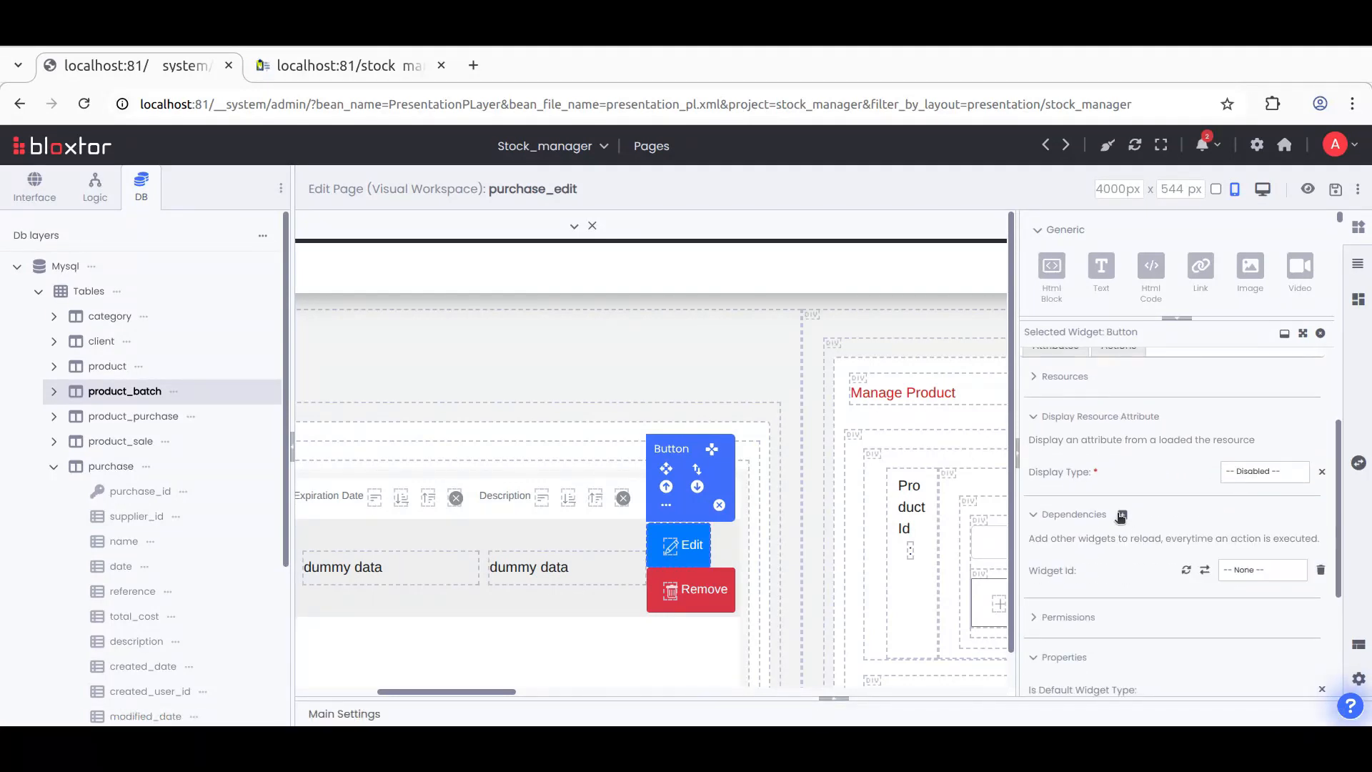
left_click(1268, 572)
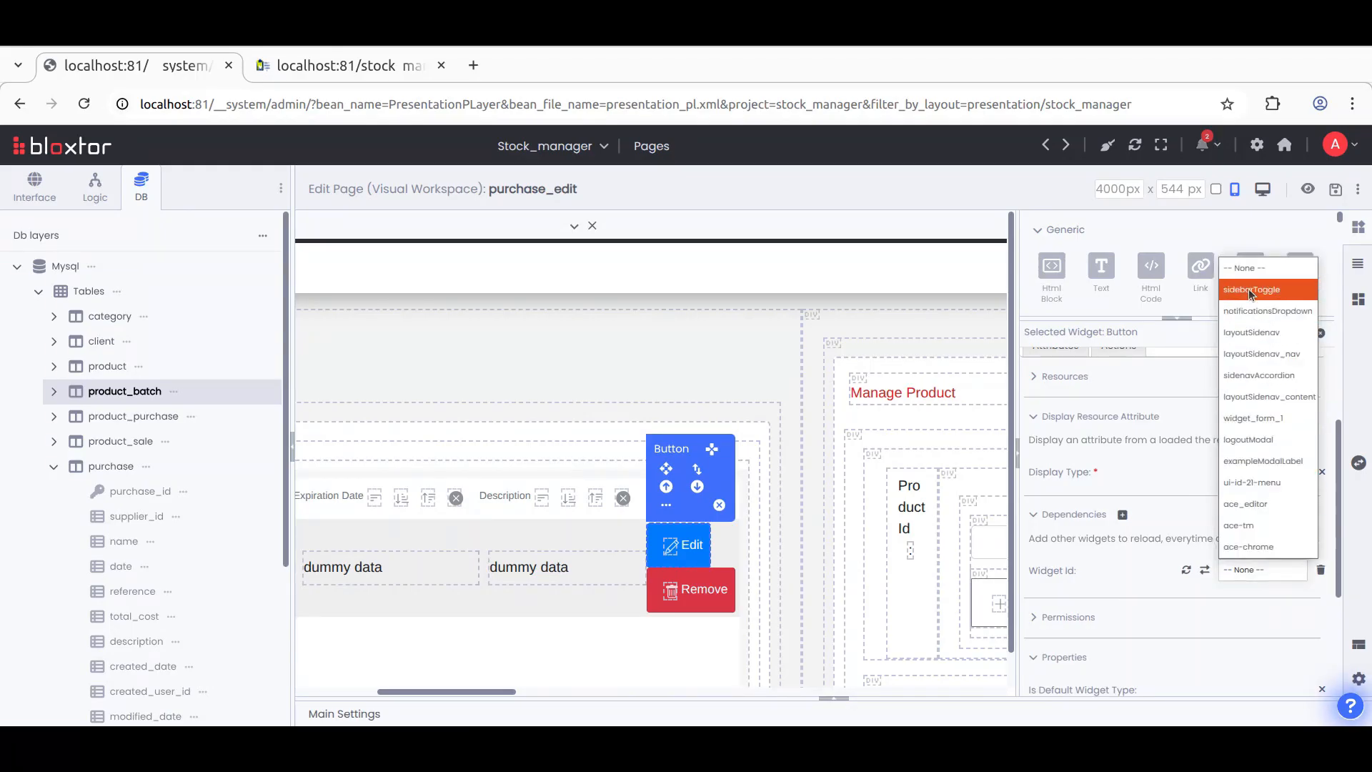
left_click(1058, 573)
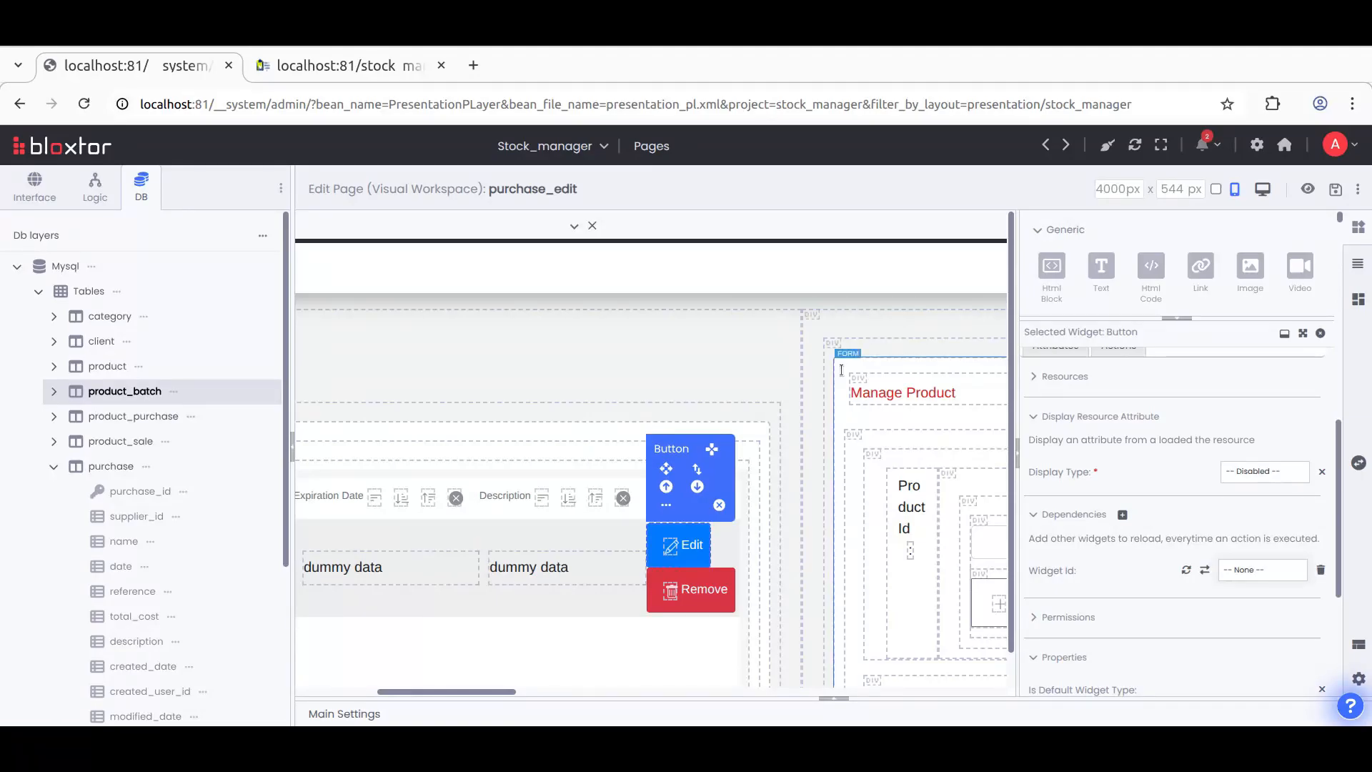
Step: Look up the id of the Manage Product form widget
left_click(870, 362)
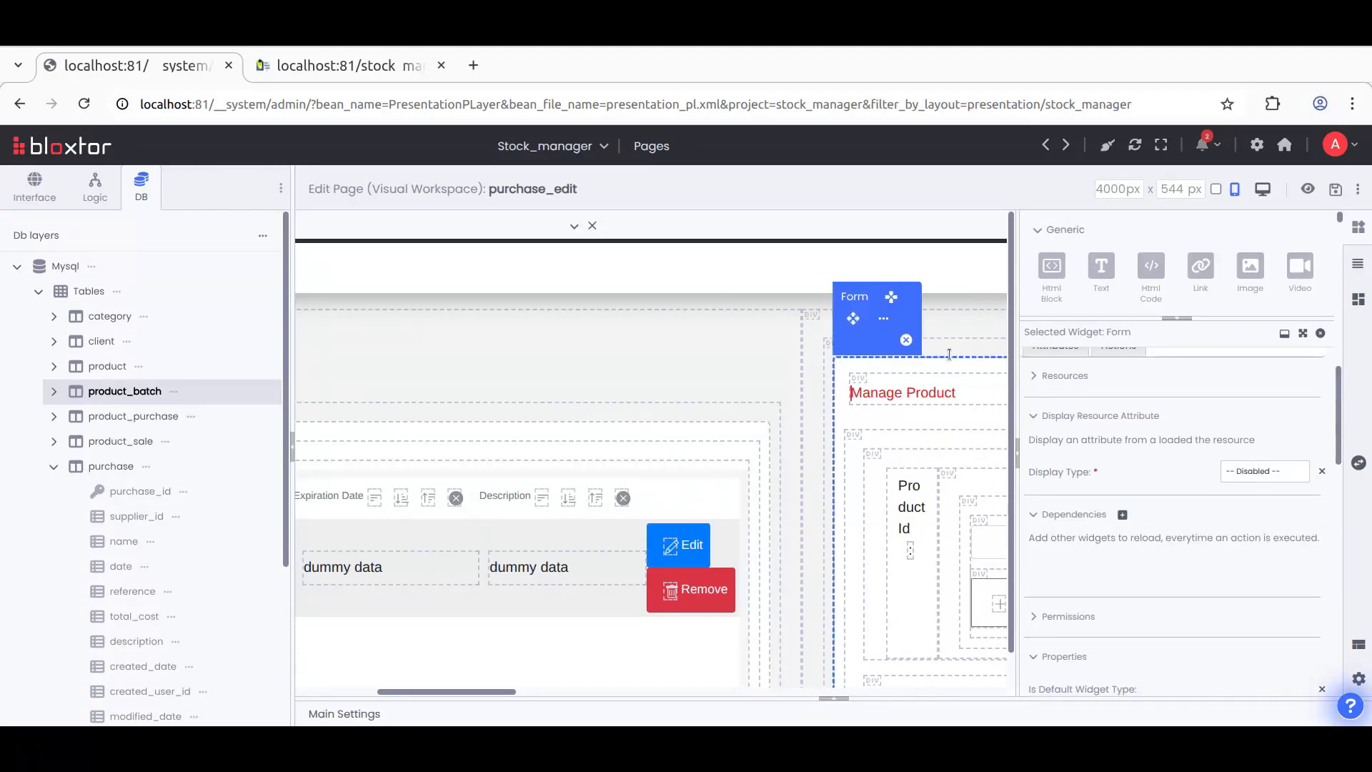
scroll(1139, 443, "up", 3)
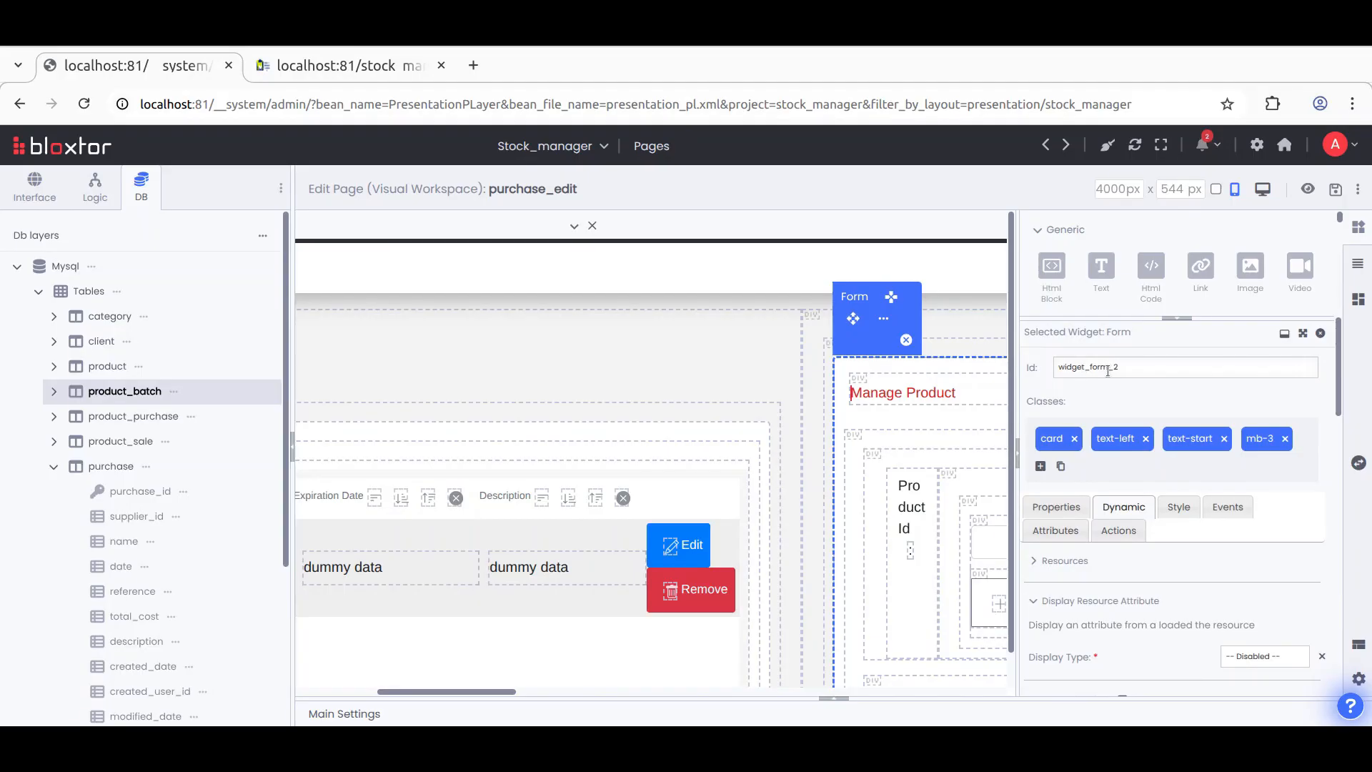
left_click_drag(1125, 367, 1070, 367)
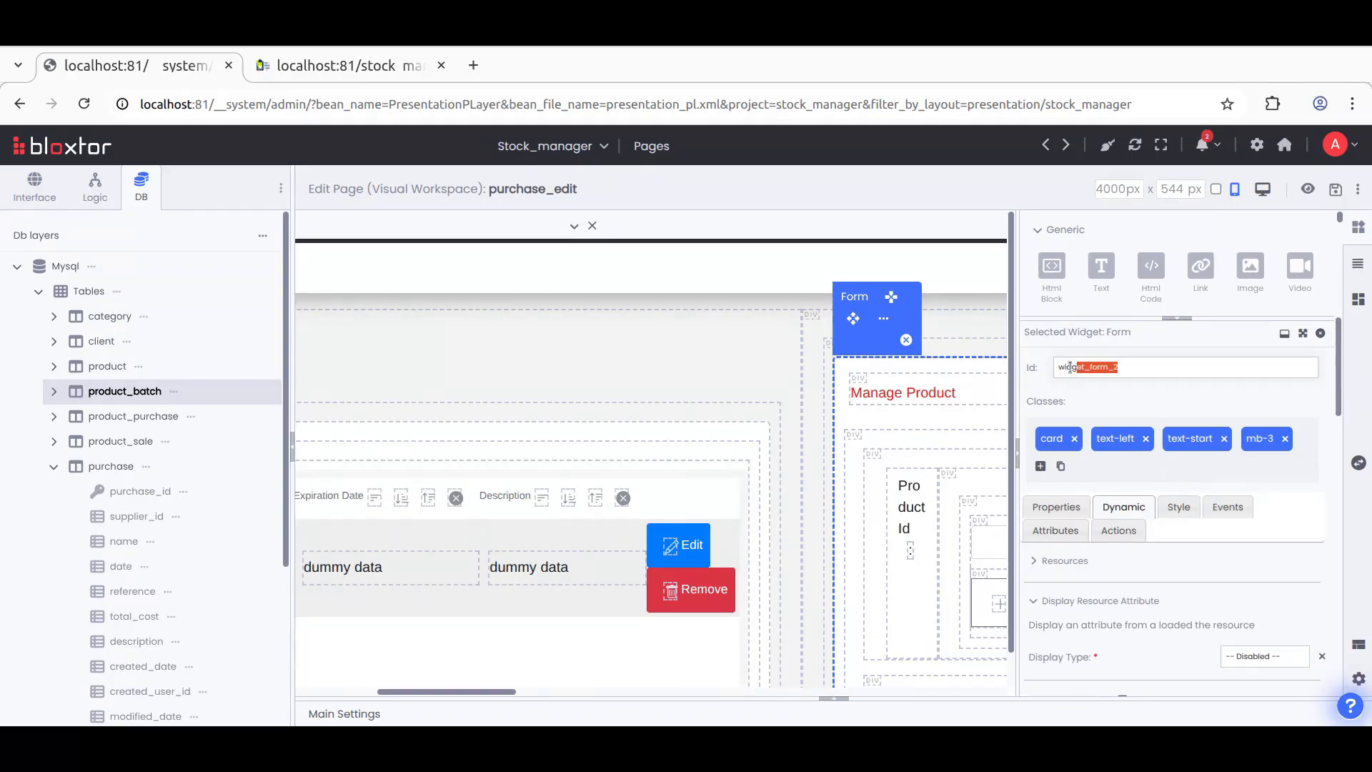
Step: Add a widget dependency entry to the row's Edit button
left_click(691, 536)
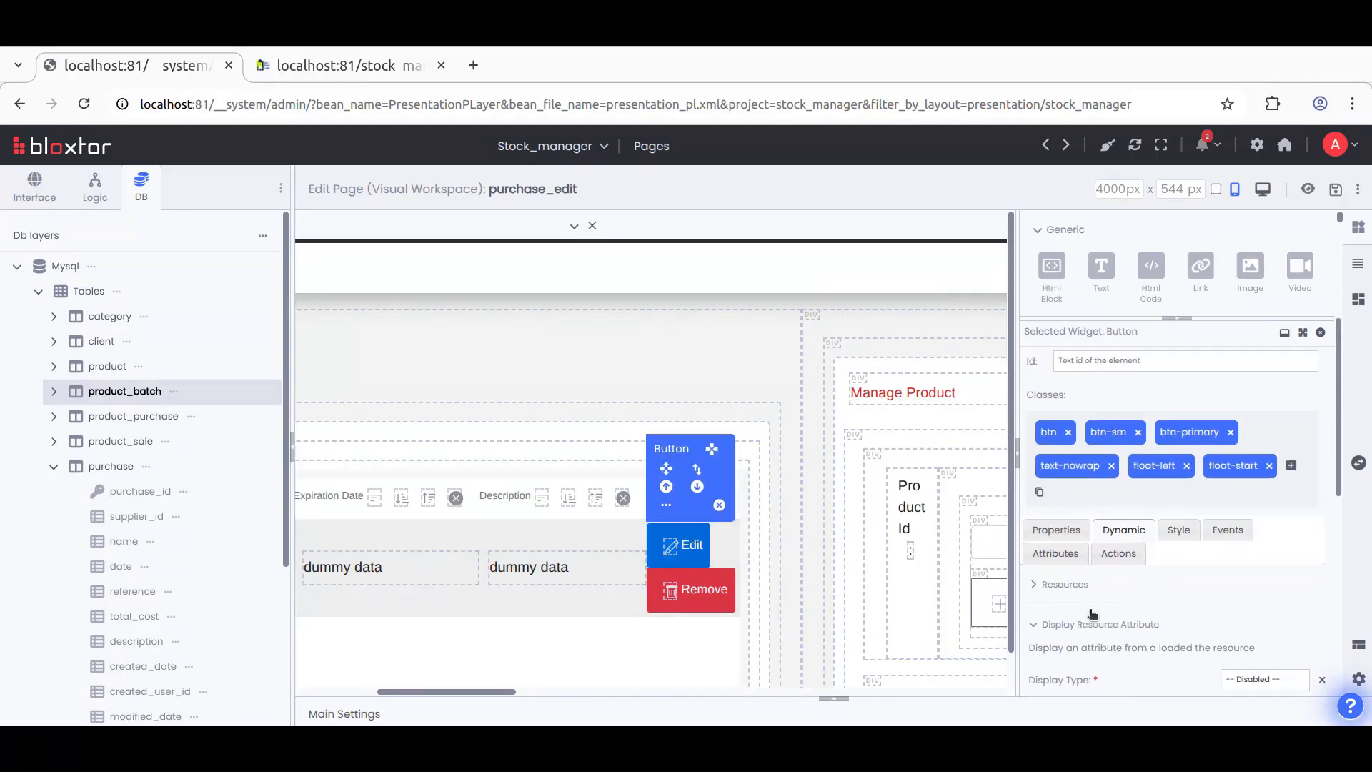
scroll(1104, 553, "down", 3)
left_click(1124, 514)
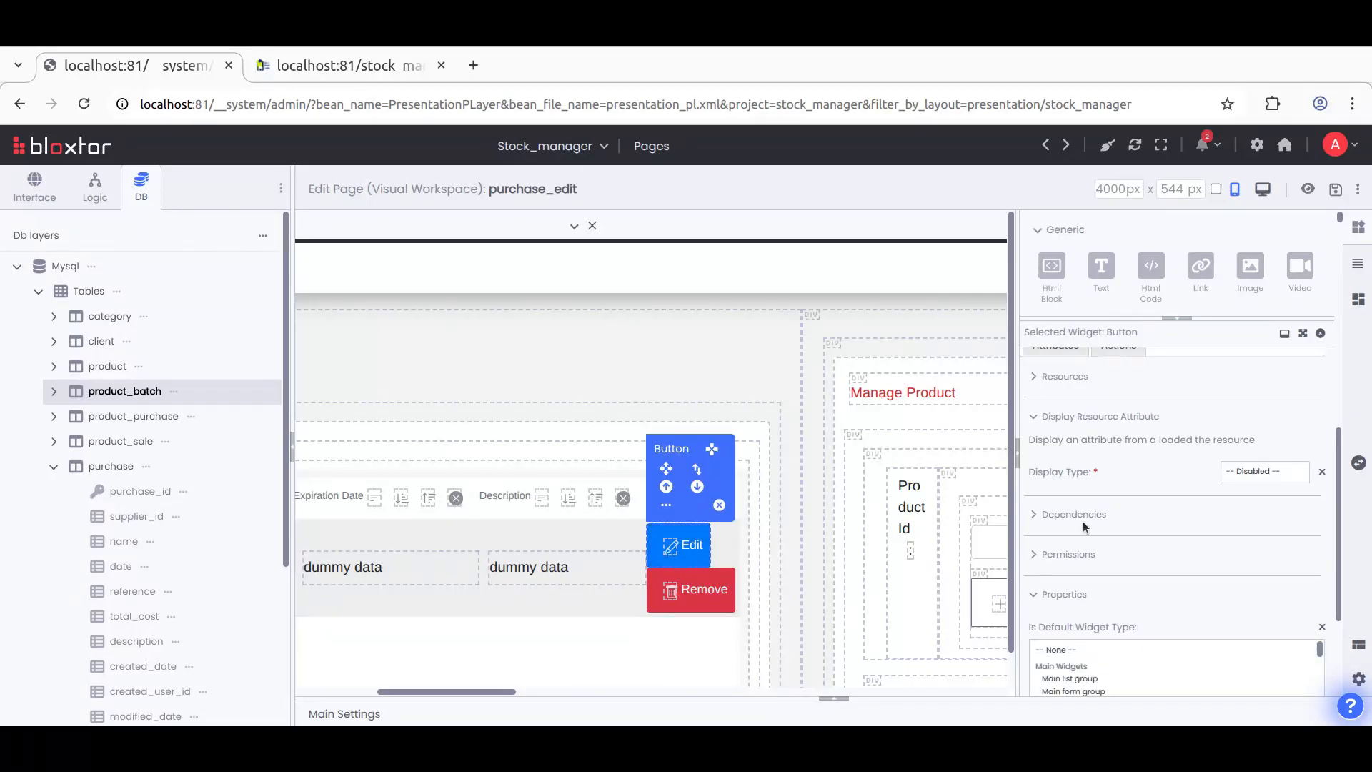
Step: Add widget_form_2 as a dependency of the product list's Edit button and save the purchase_edit page
left_click(1094, 517)
left_click(1123, 518)
left_click(1276, 569)
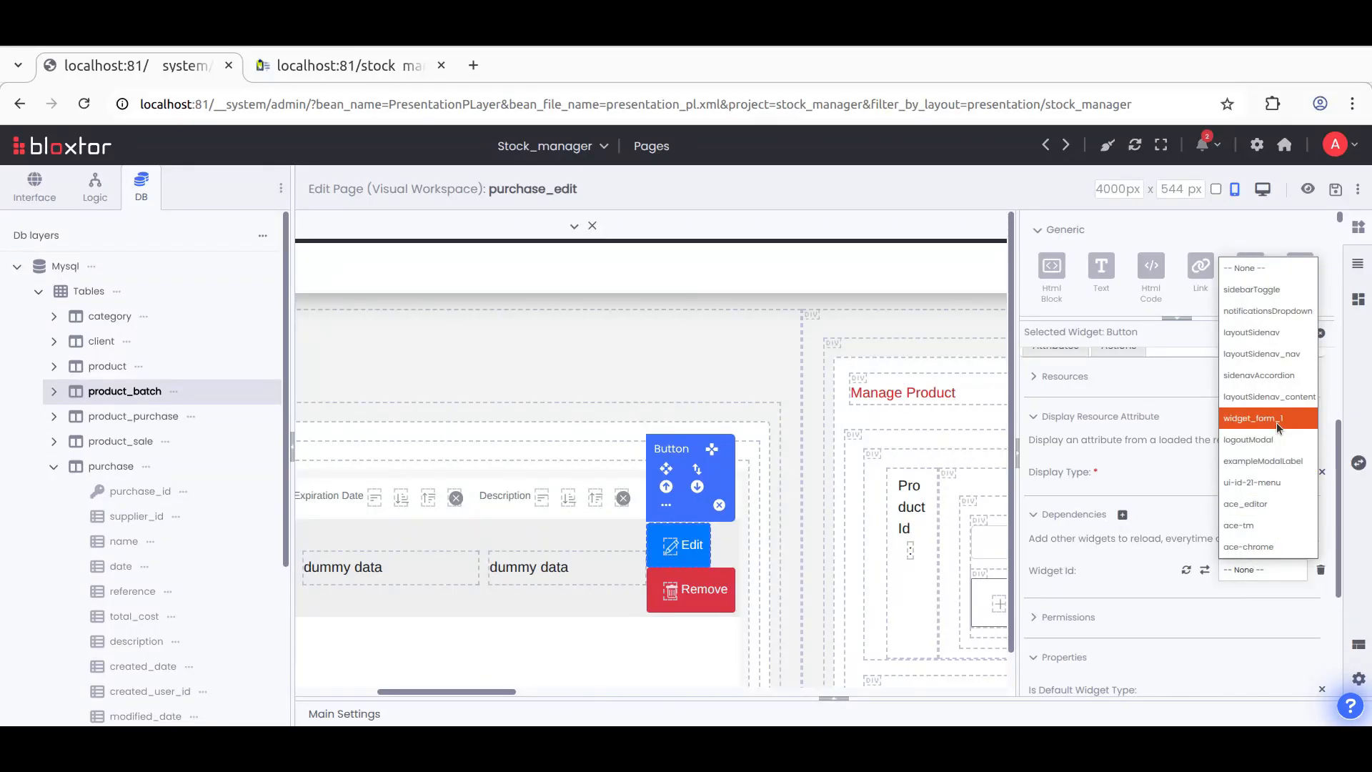
left_click(1188, 571)
left_click(1232, 575)
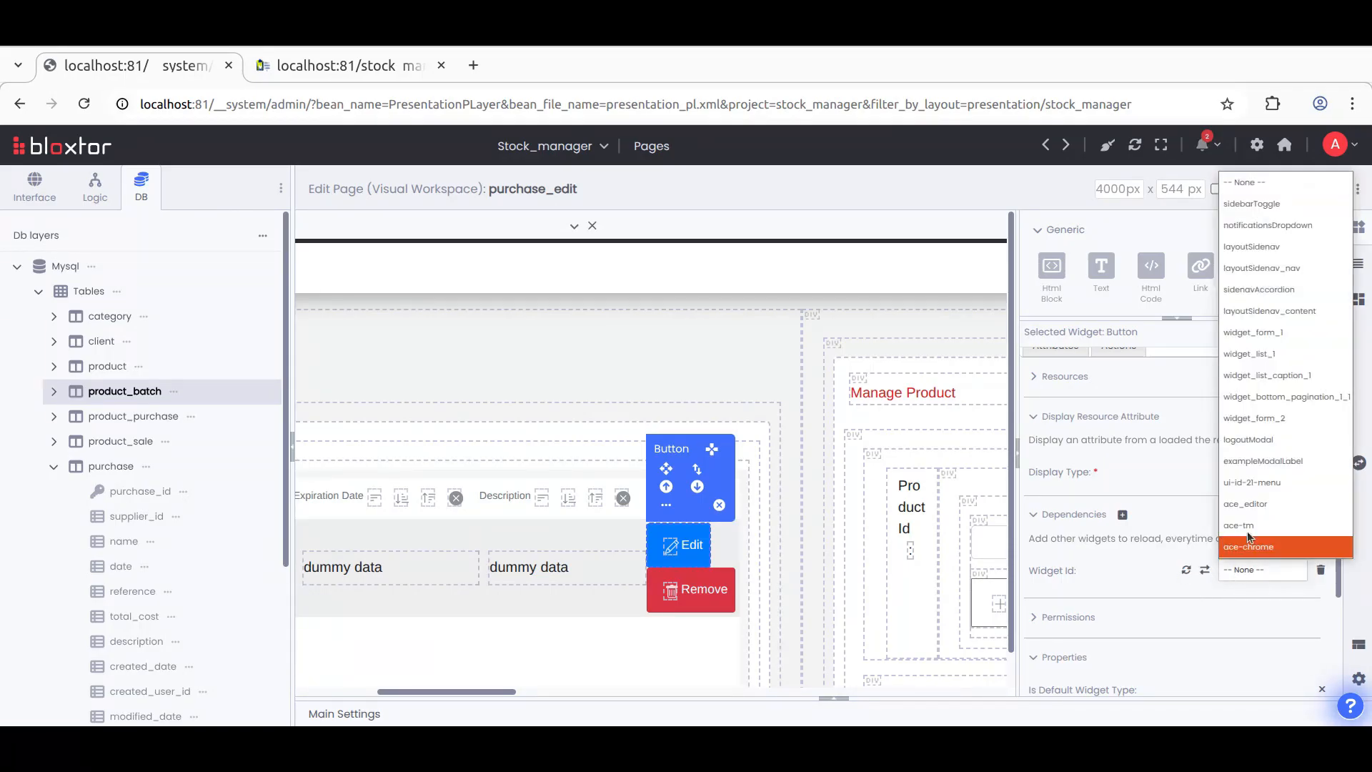
left_click(1255, 418)
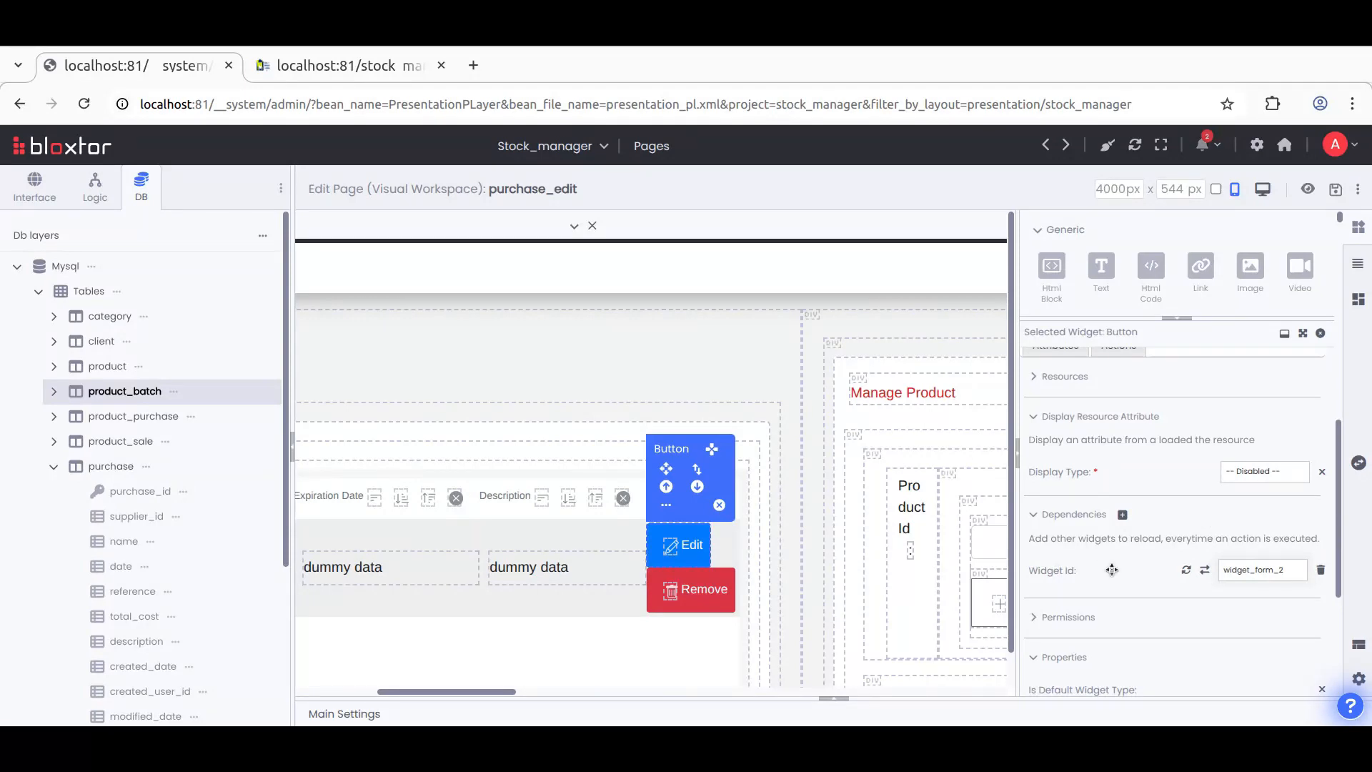
left_click(1334, 190)
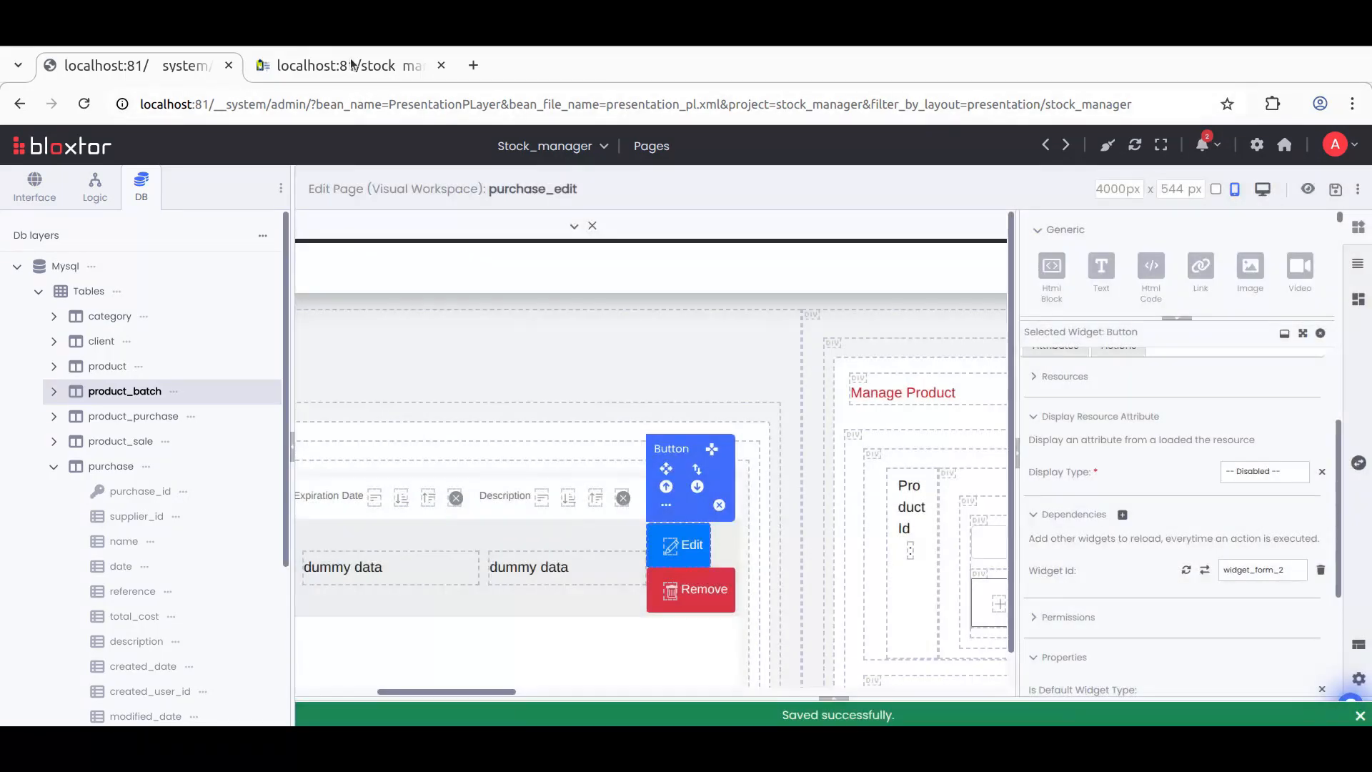
Step: Switch to the running purchase edit page, reload it, and alternately load both product rows into the Manage Product form for editing
left_click(351, 65)
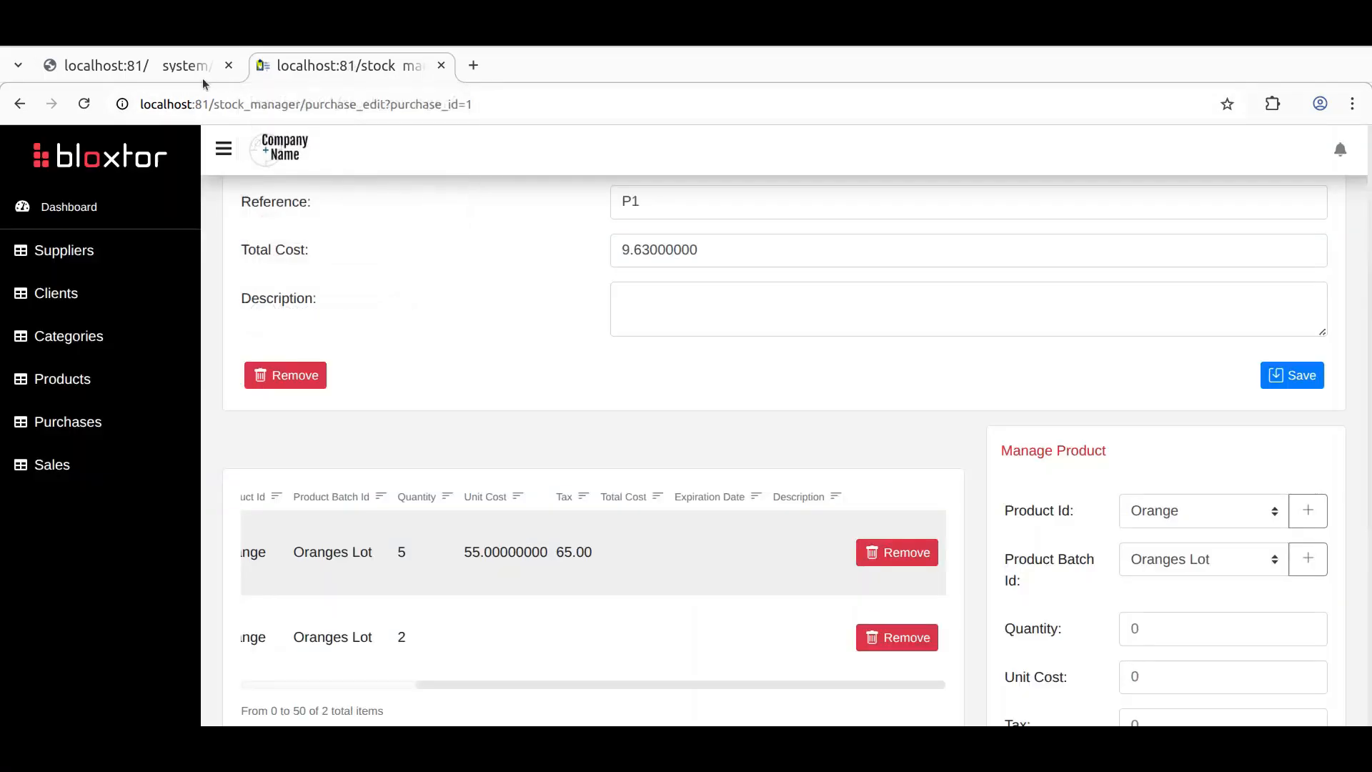
left_click(84, 104)
scroll(663, 449, "down", 5)
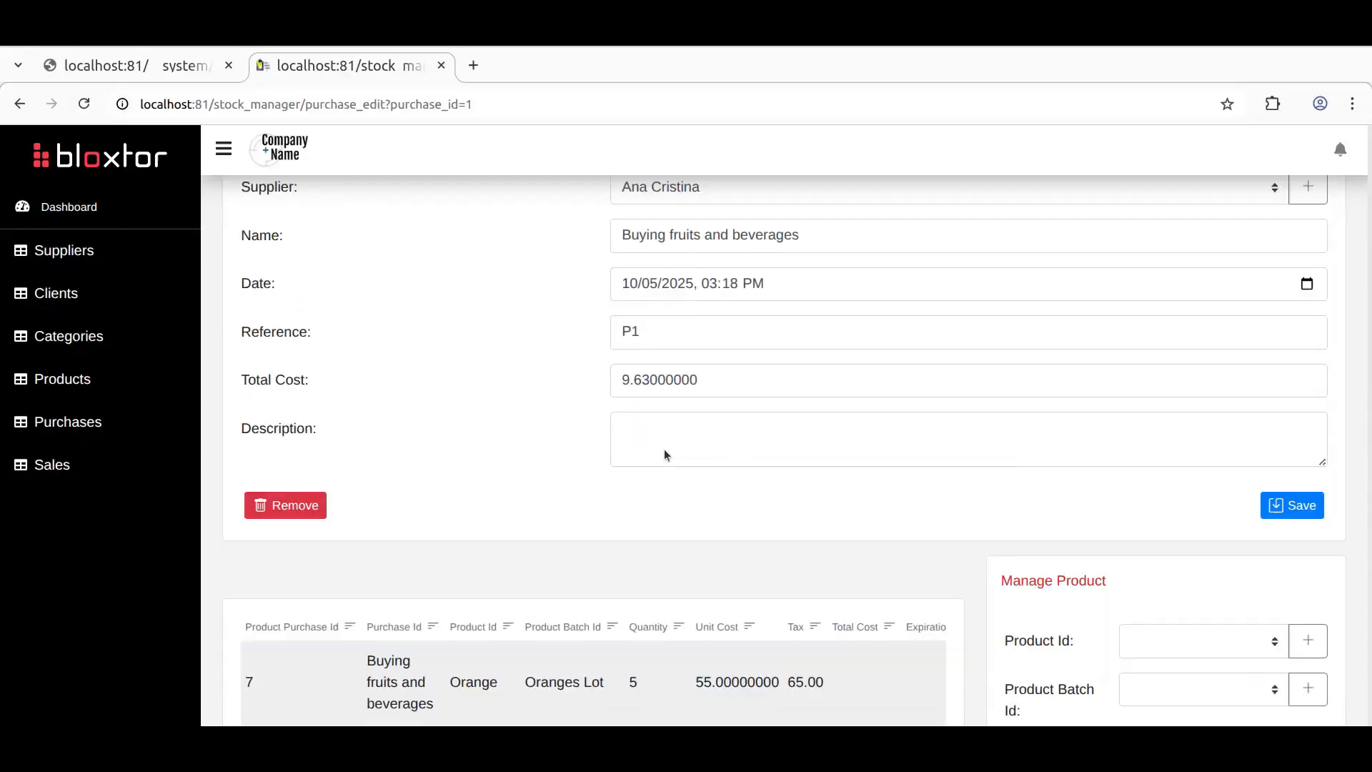
left_click_drag(721, 654, 890, 656)
left_click(905, 506)
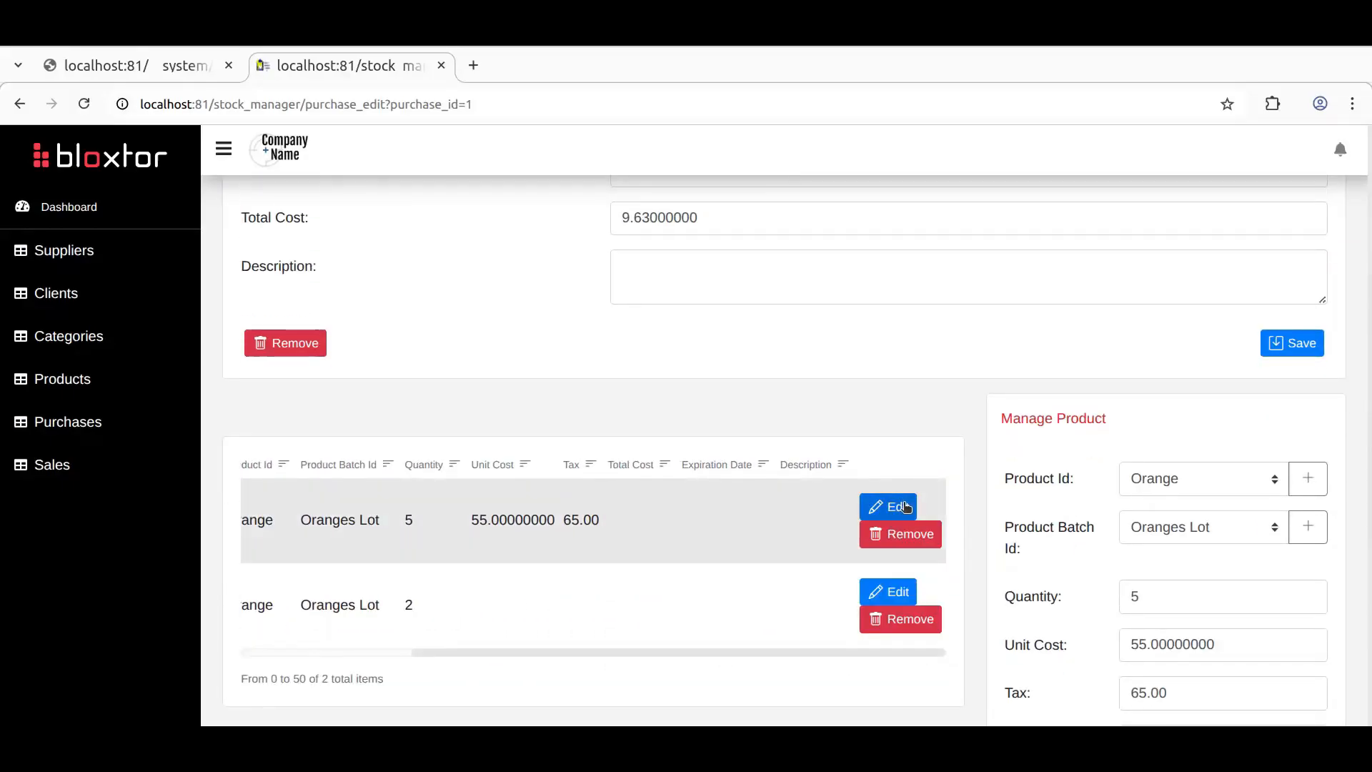
left_click(889, 592)
left_click(887, 509)
left_click(888, 592)
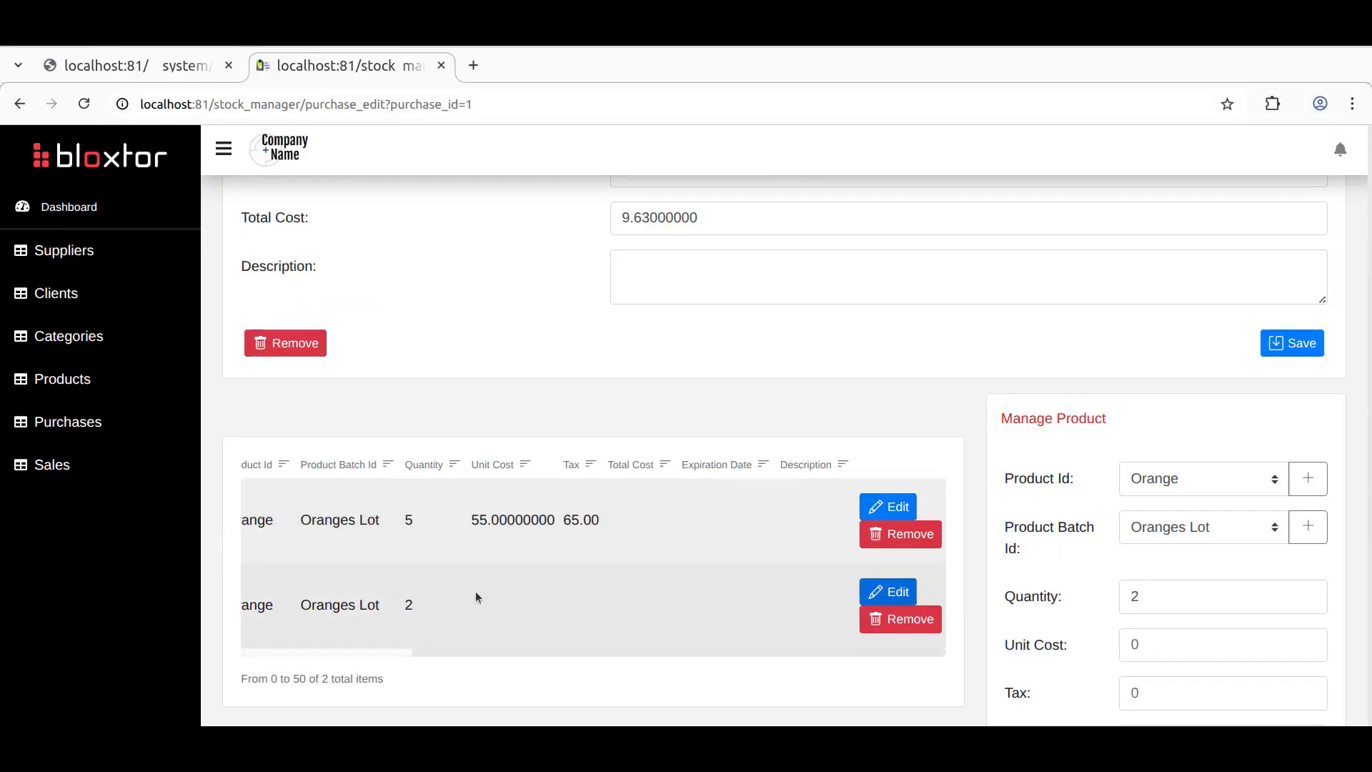
Step: Set the second product row's quantity to 3 in the Manage Product form, save it, and dismiss the message
left_click(1310, 593)
scroll(1083, 598, "down", 4)
left_click(1278, 613)
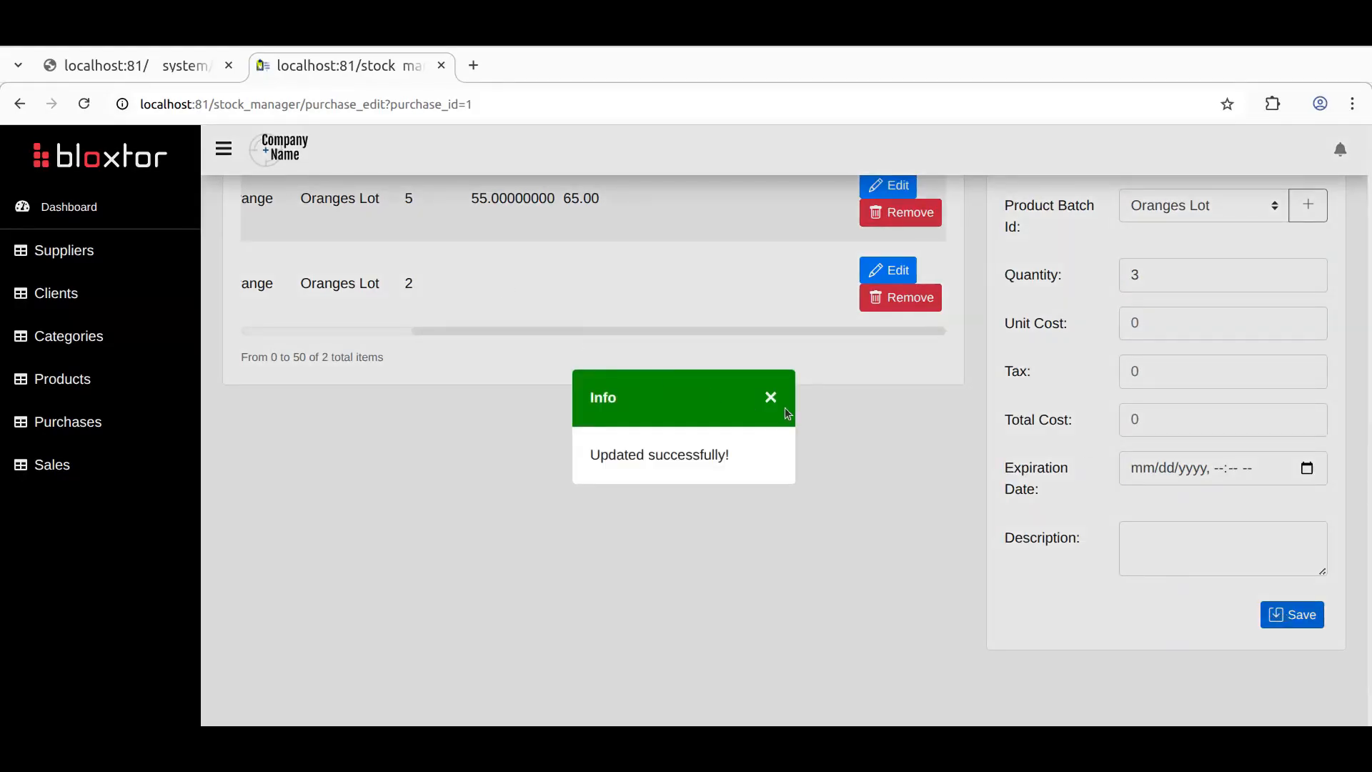
left_click(771, 396)
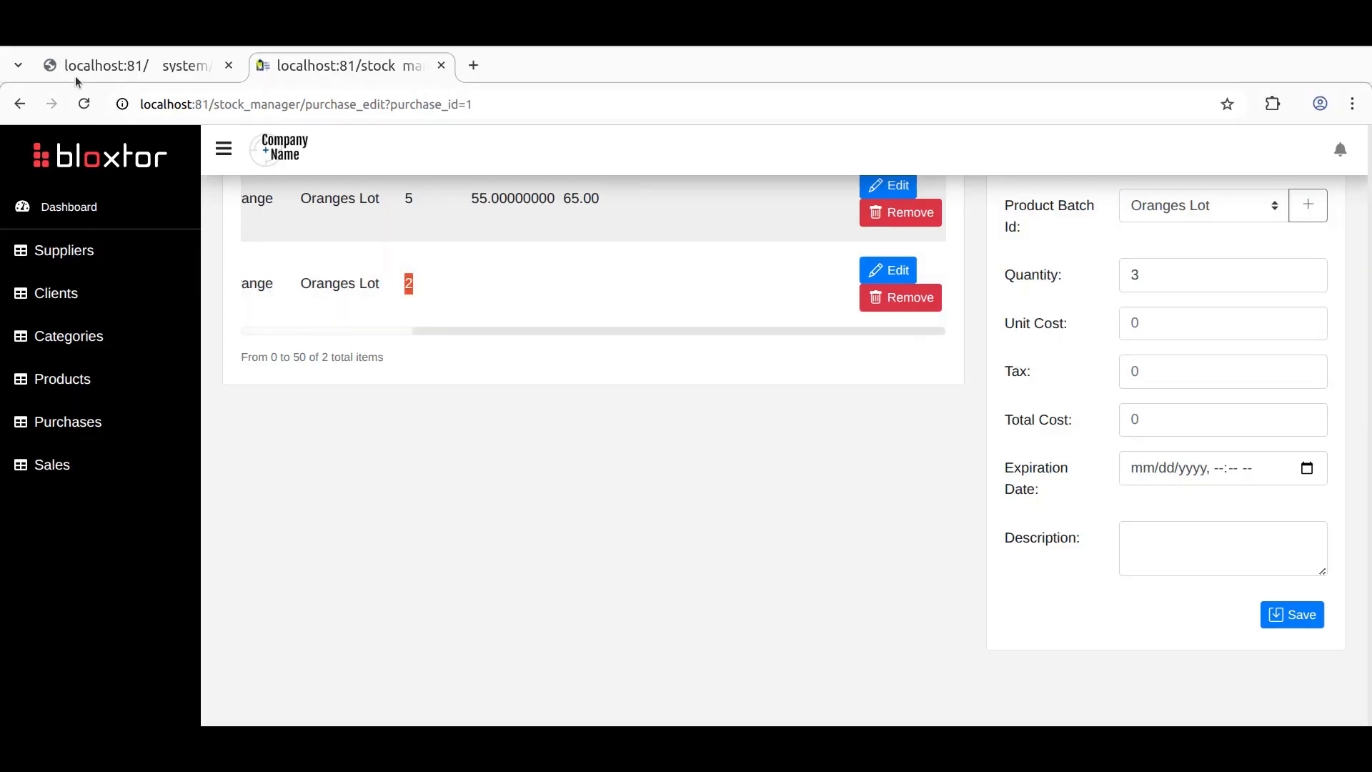
Step: Reload the purchase edit page and check the product rows by loading each one into the Manage Product form
left_click(84, 104)
scroll(574, 701, "down", 5)
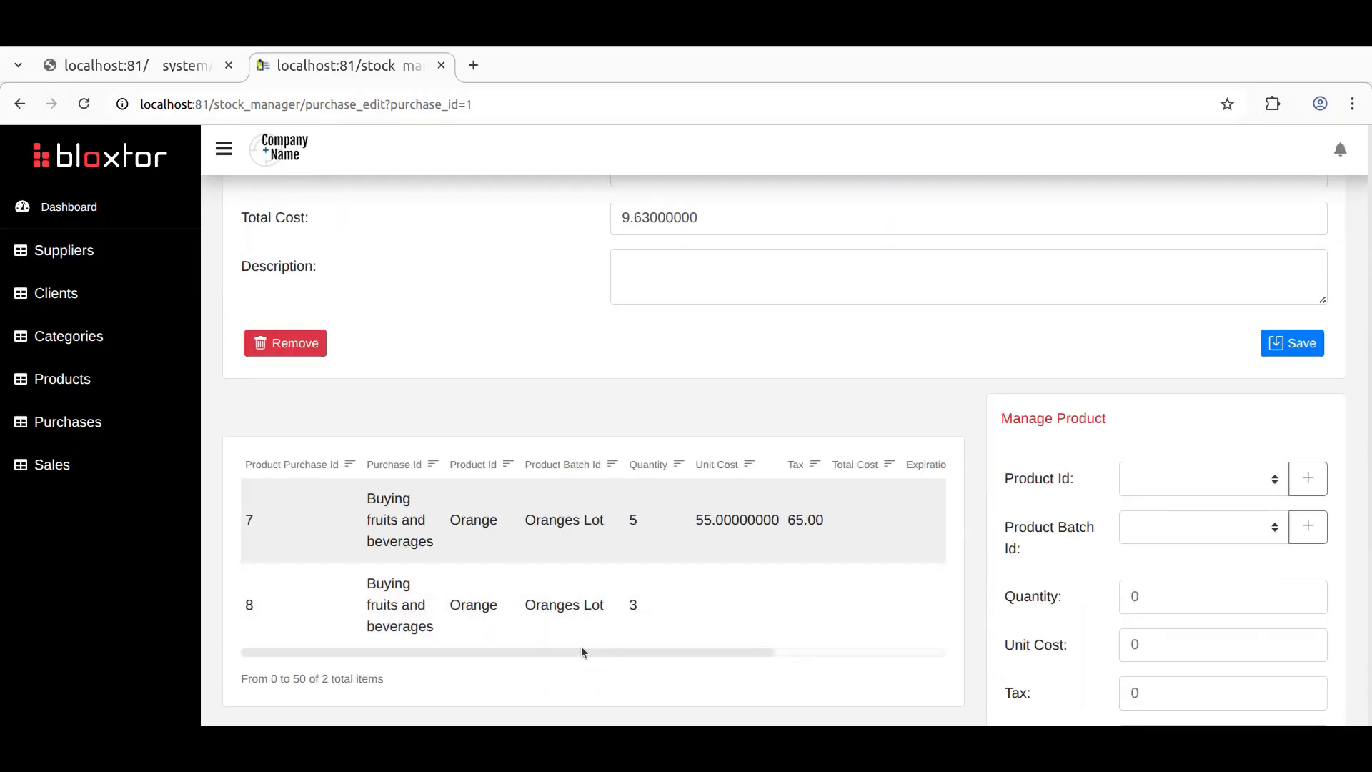
scroll(757, 542, "down", 3)
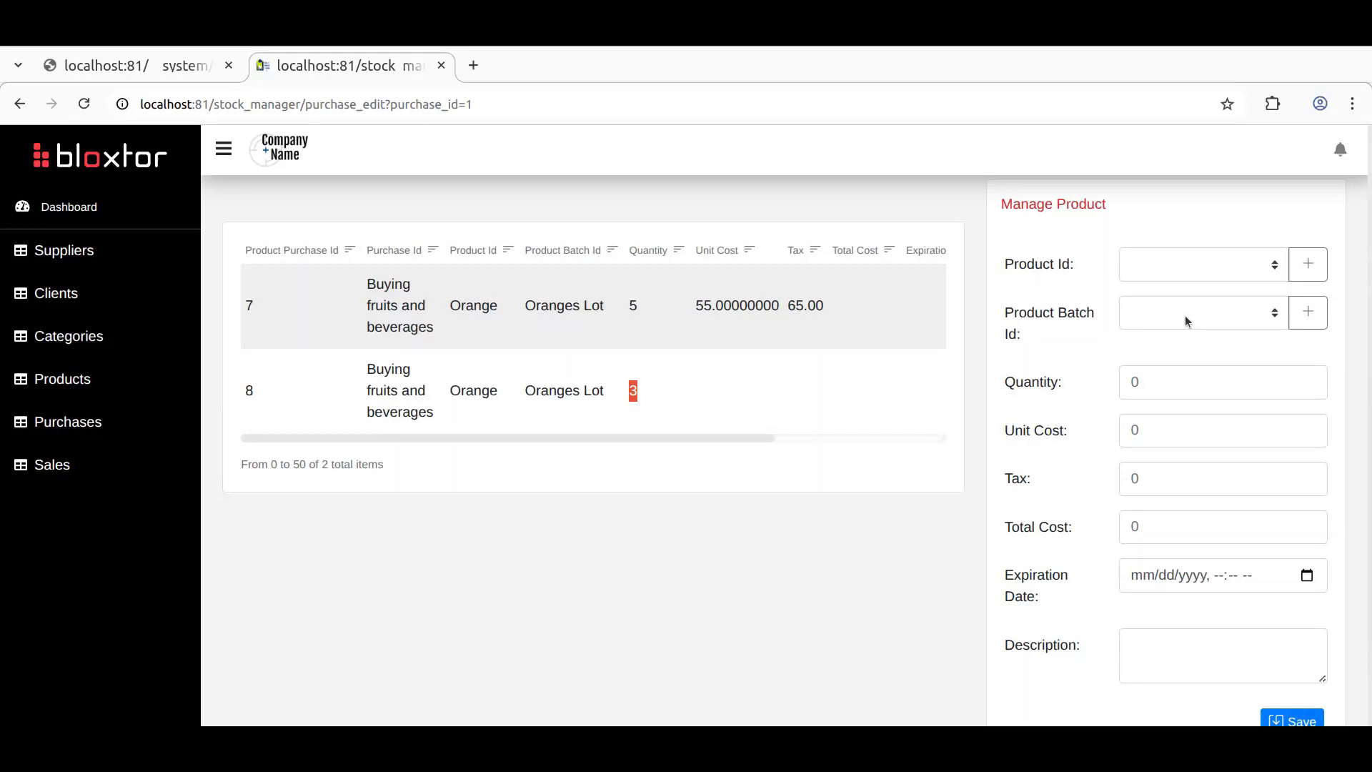
left_click_drag(748, 437, 898, 438)
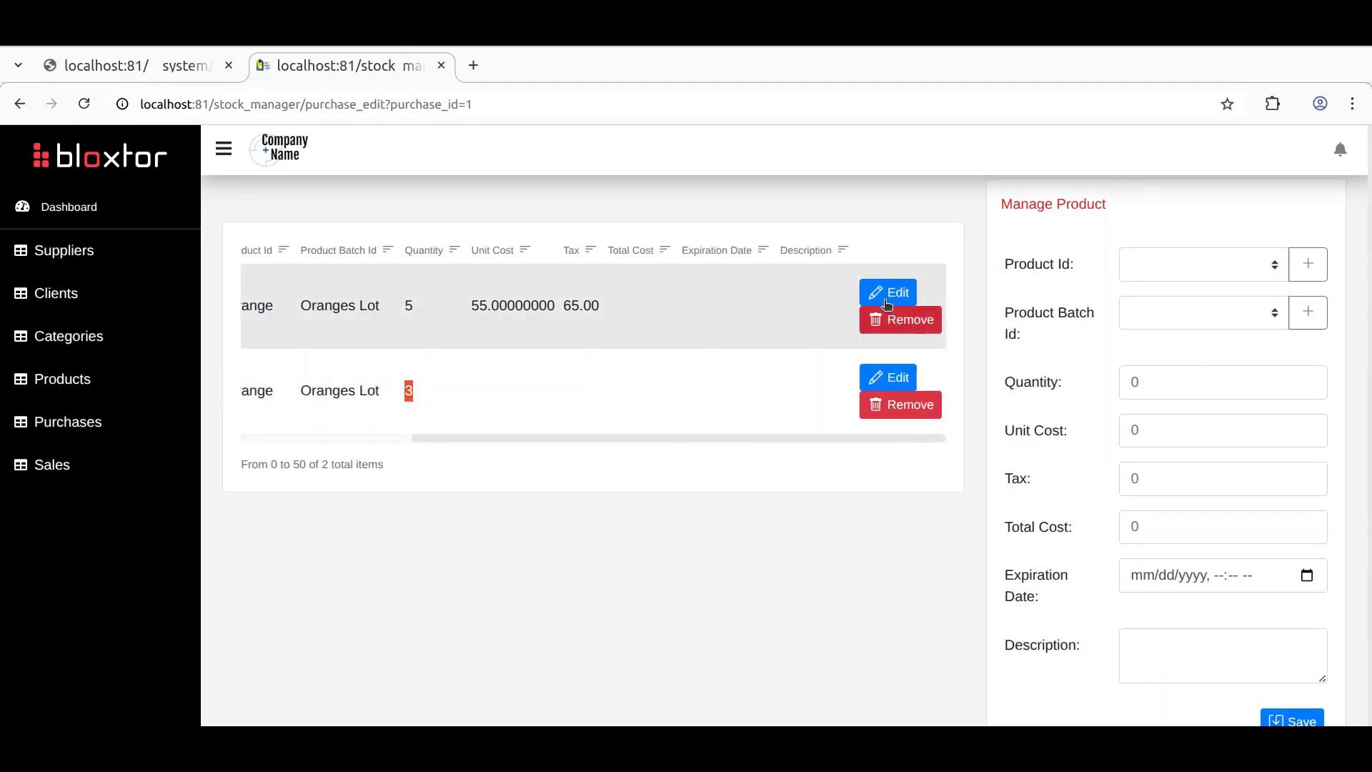
left_click(886, 293)
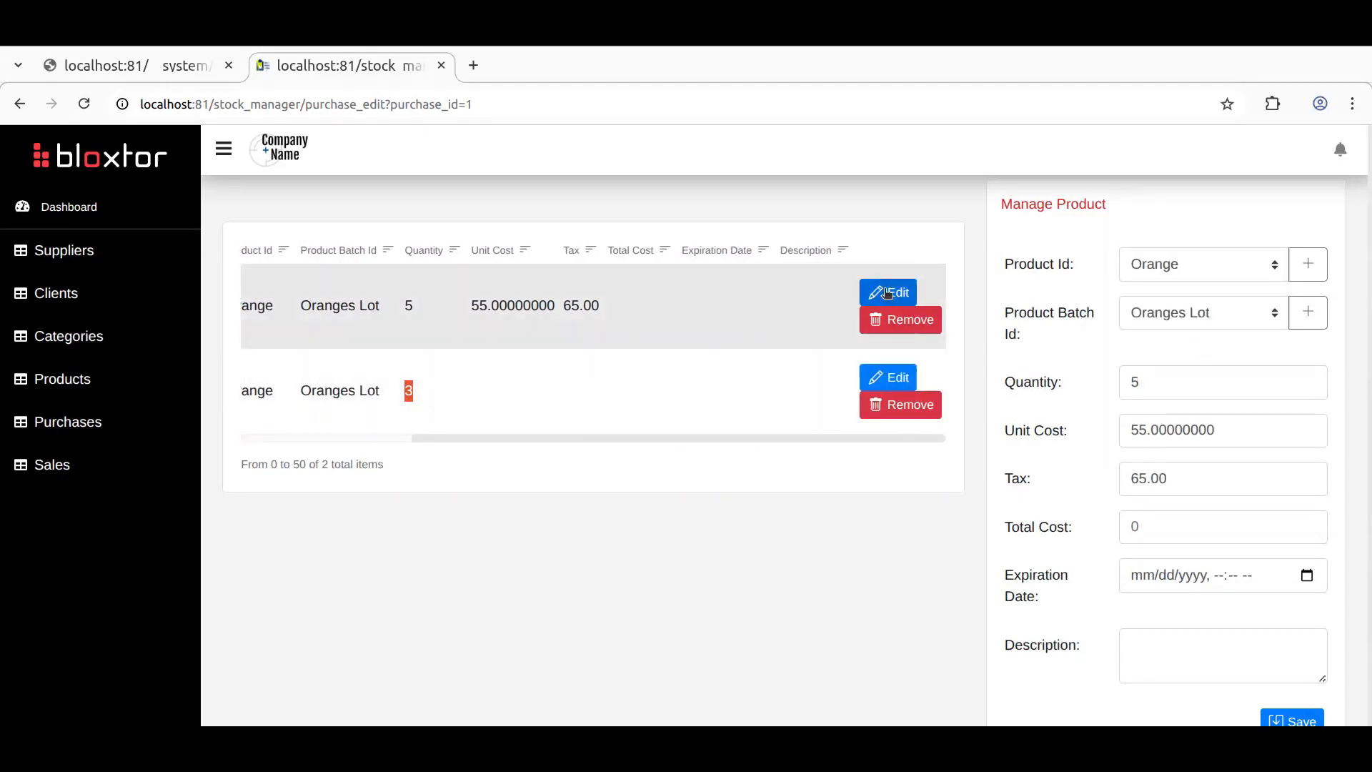
left_click(892, 379)
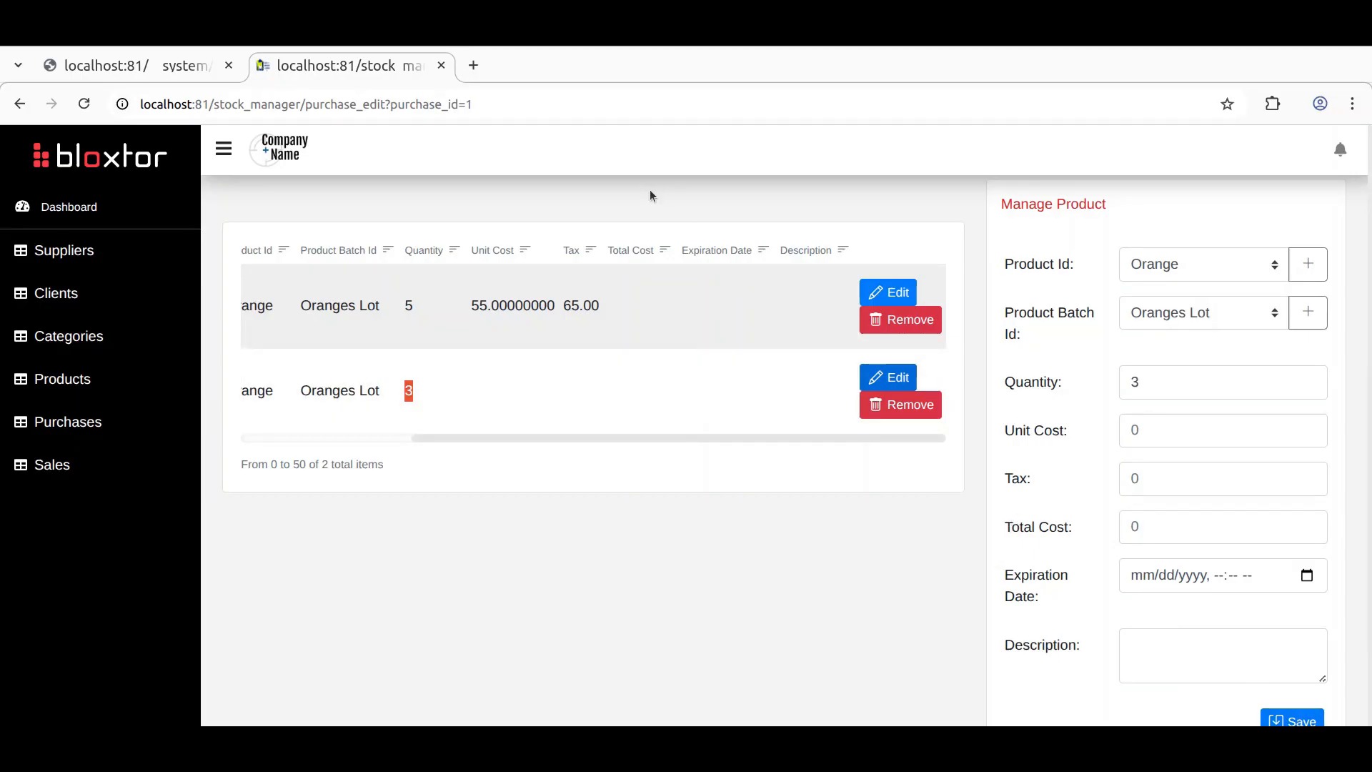
Step: Return to the page editor and check the widget ids of the Manage Product form and the product list container
left_click(117, 65)
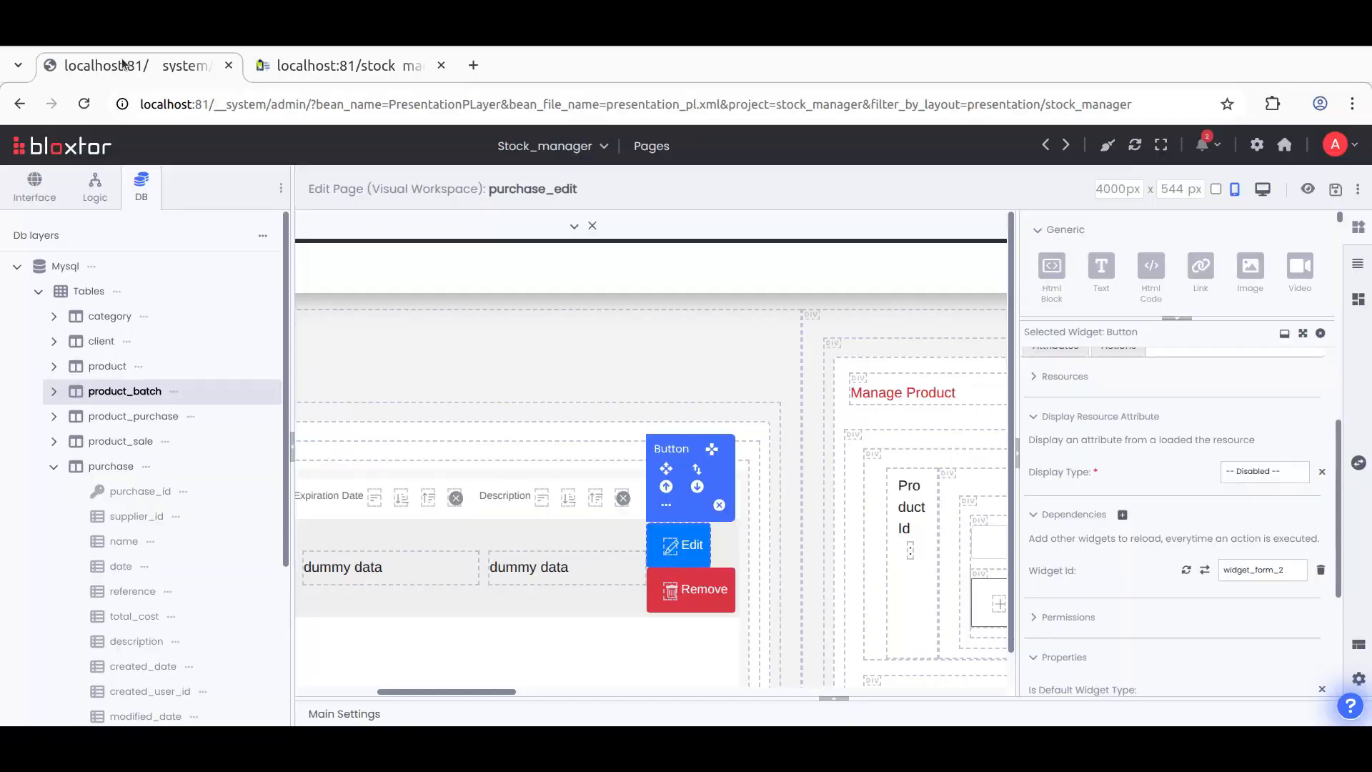
left_click(854, 361)
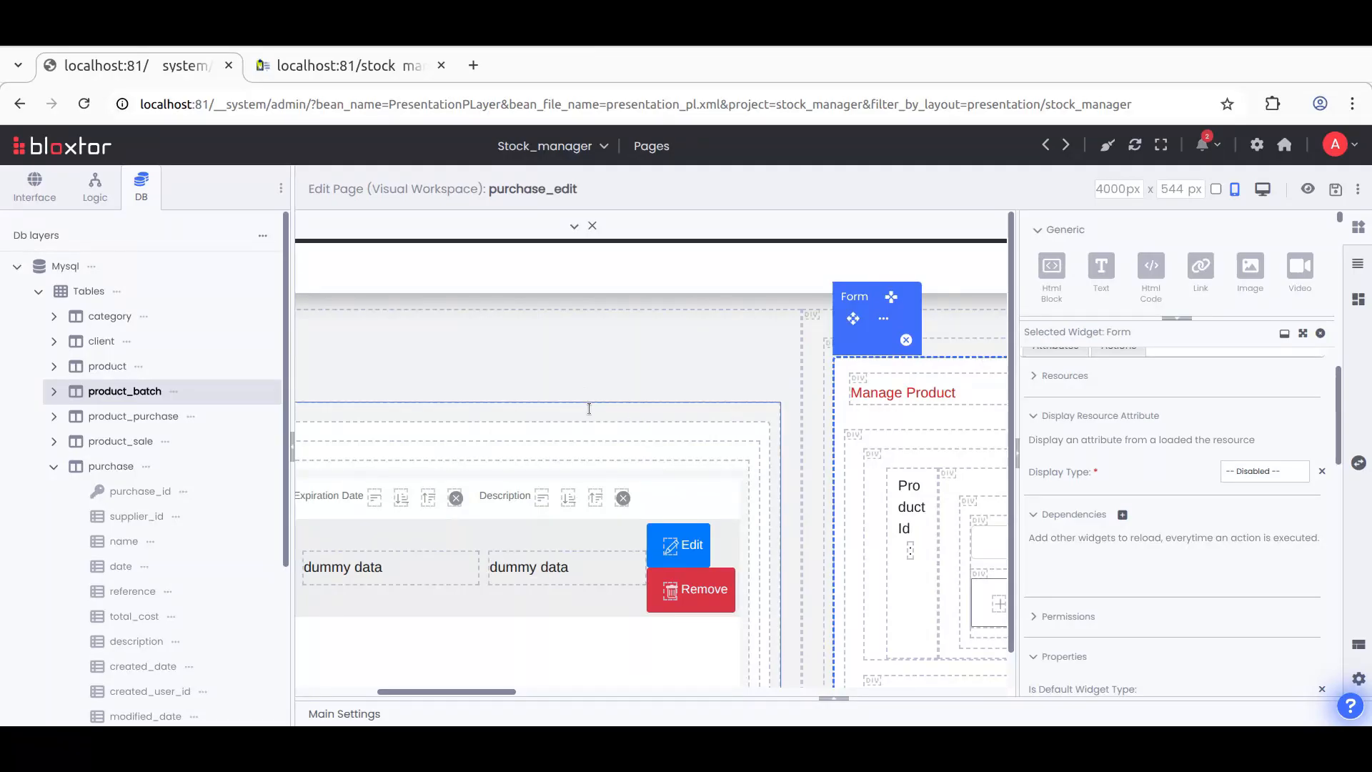
scroll(1098, 483, "up", 3)
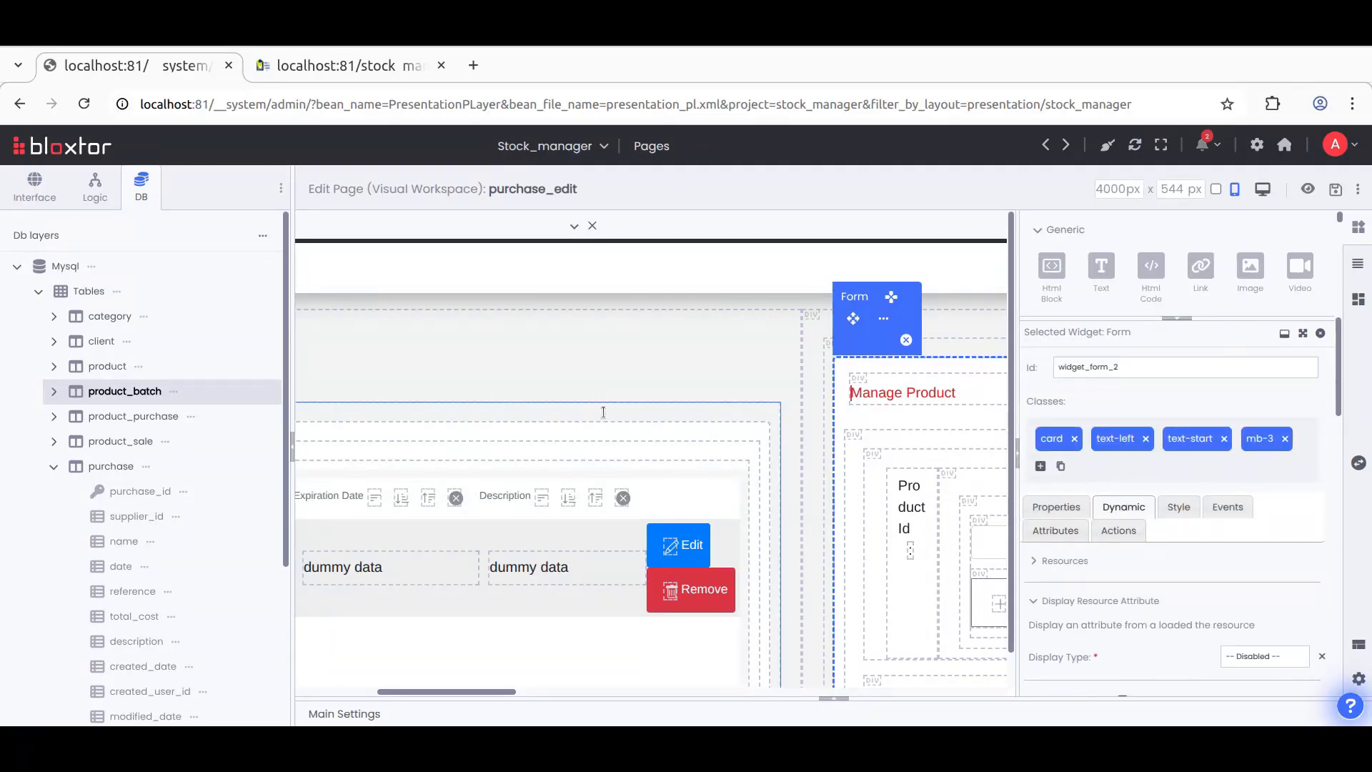
left_click(565, 421)
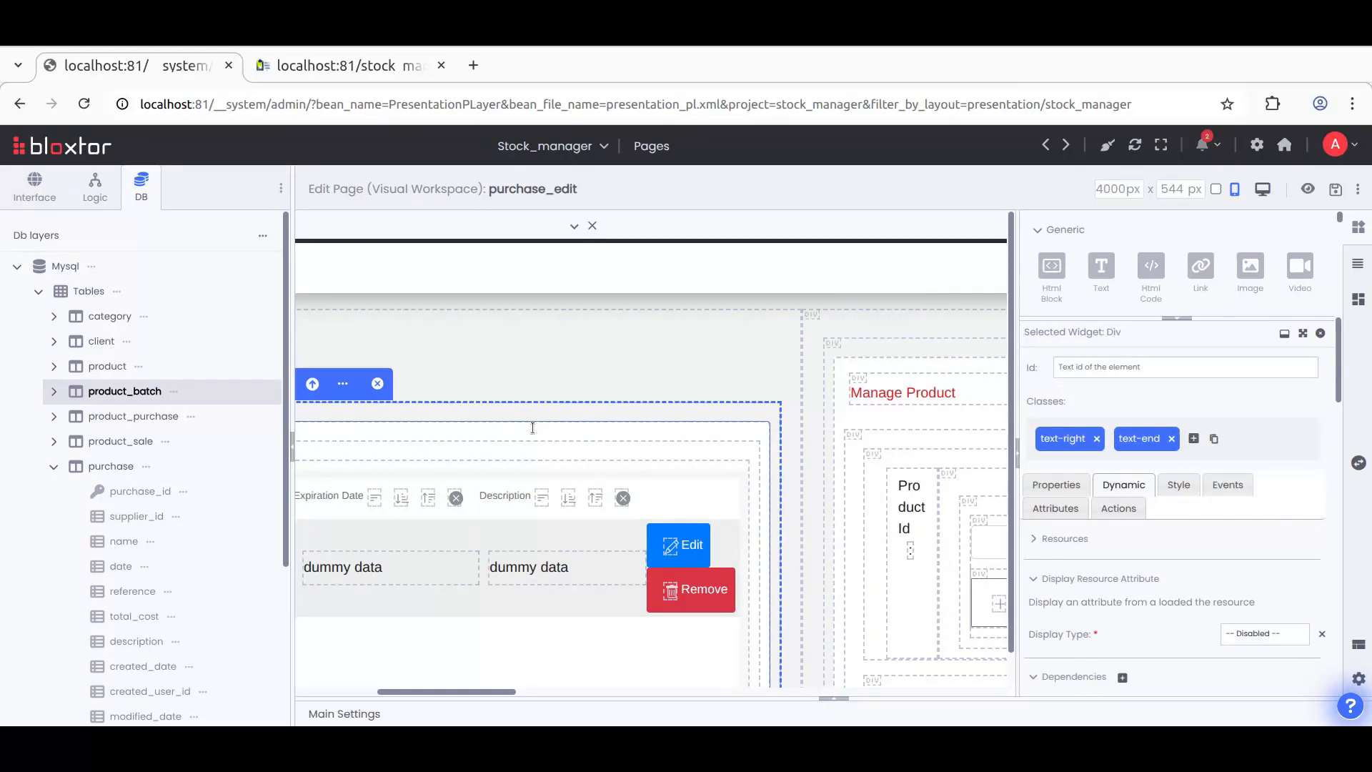
left_click(533, 427)
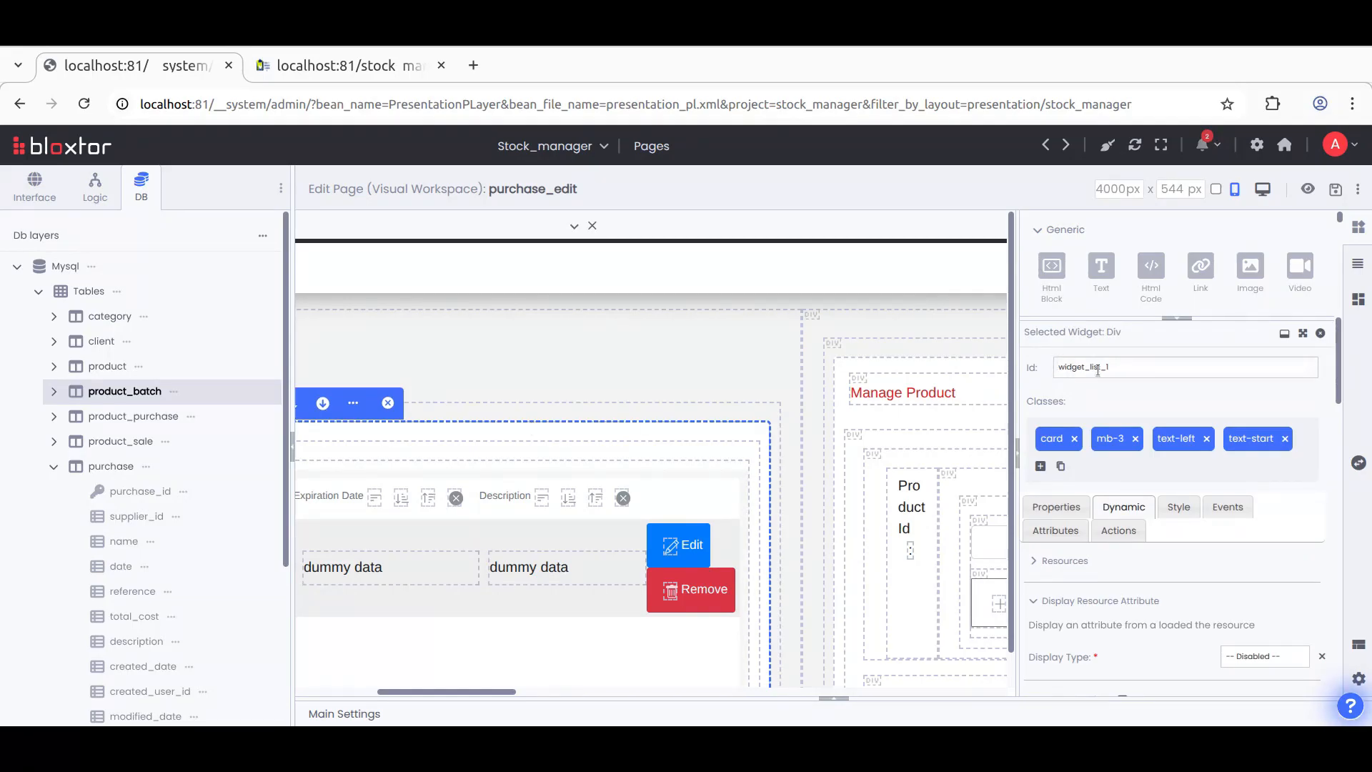
Step: Add widget_list_1 as a dependency of the Manage Product form
left_click(937, 386)
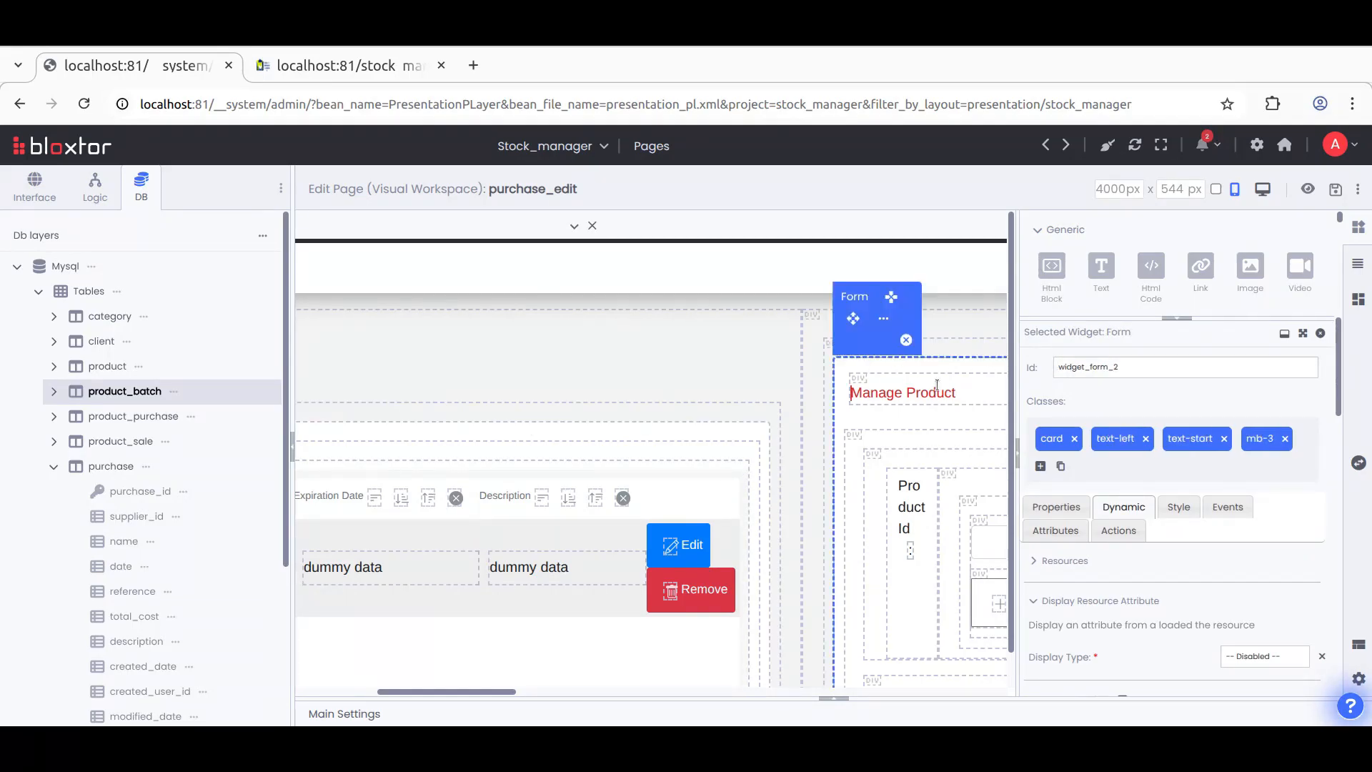
scroll(1100, 616, "down", 3)
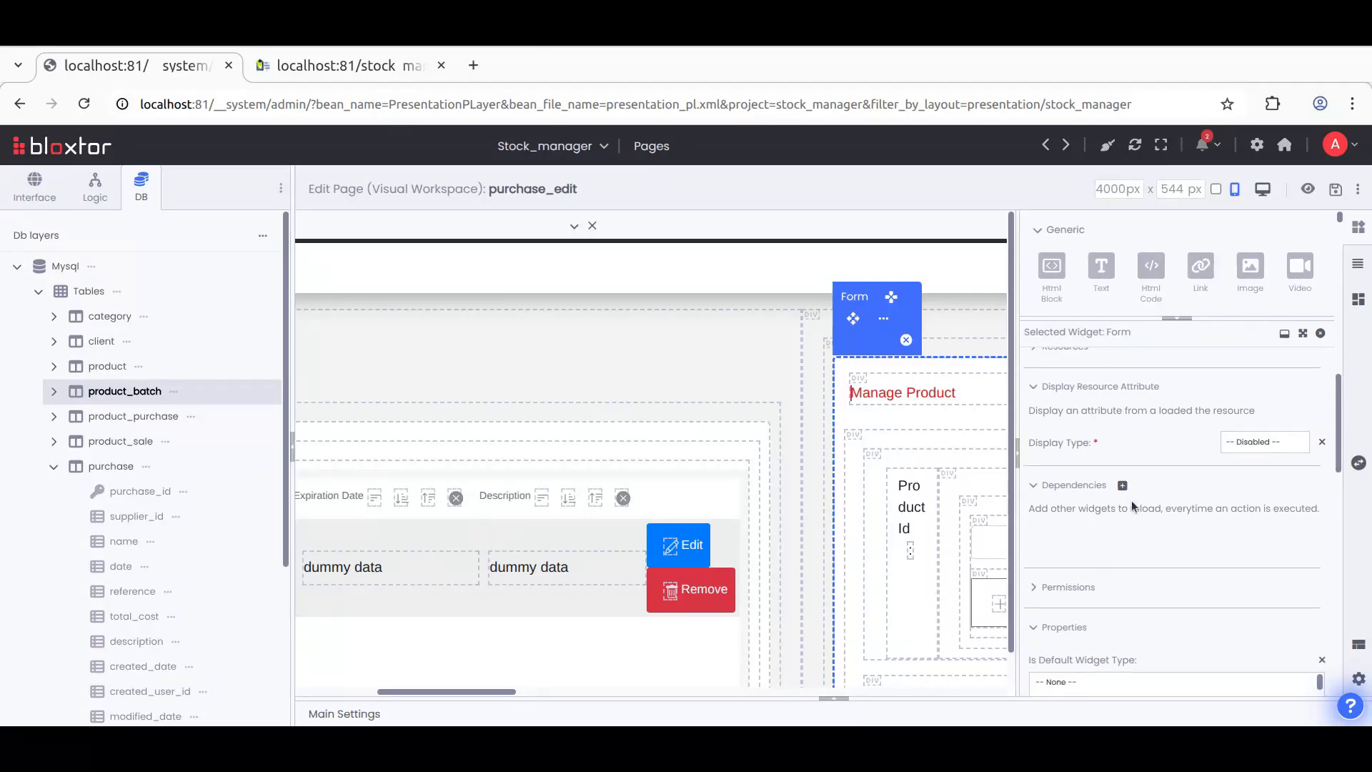
left_click(1122, 485)
left_click(1237, 540)
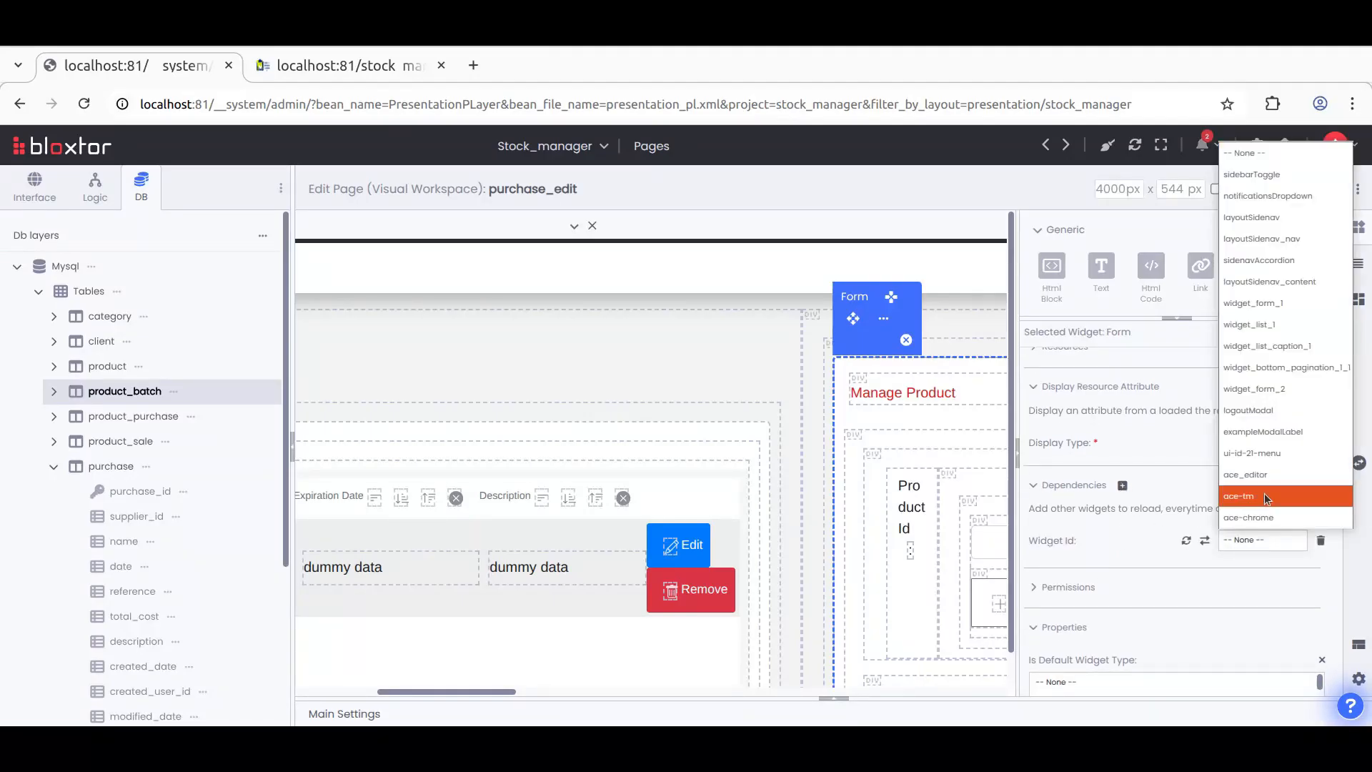
left_click(1258, 326)
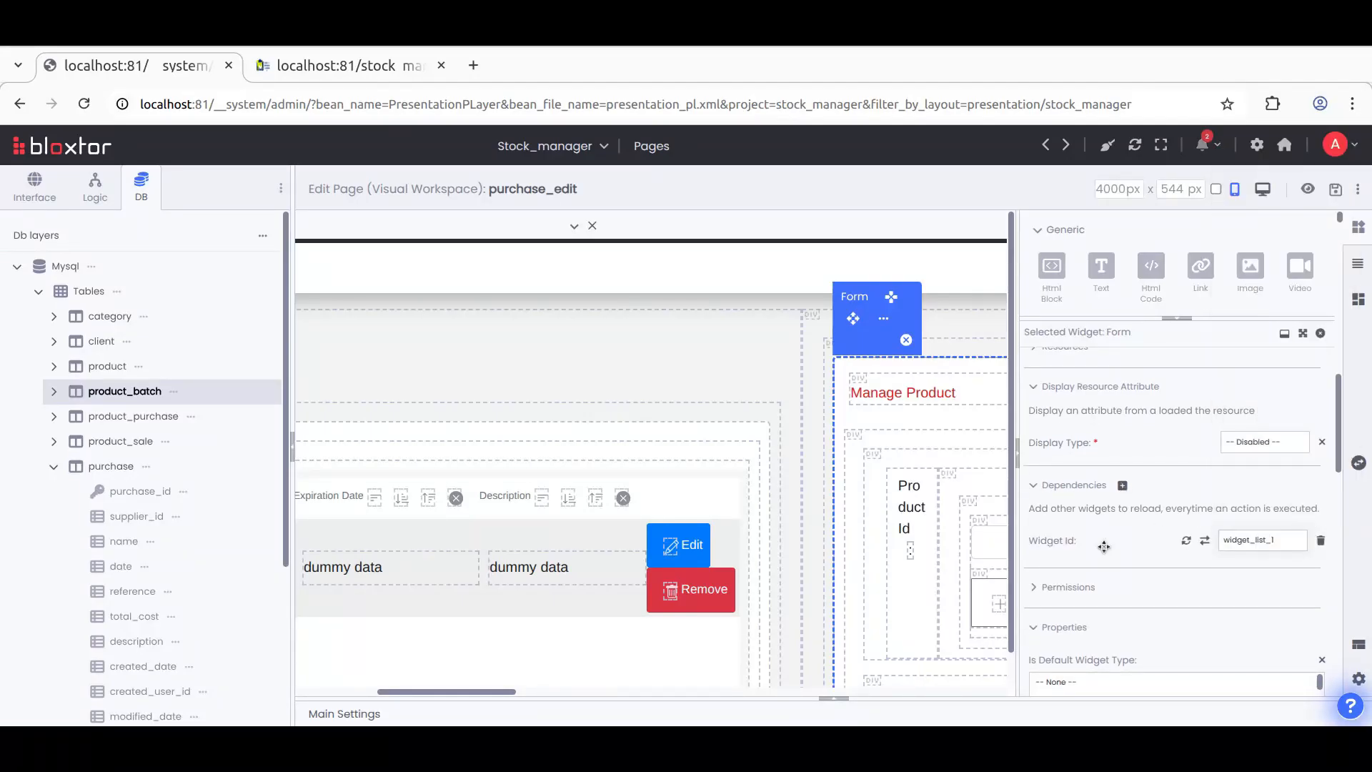
left_click(1240, 542)
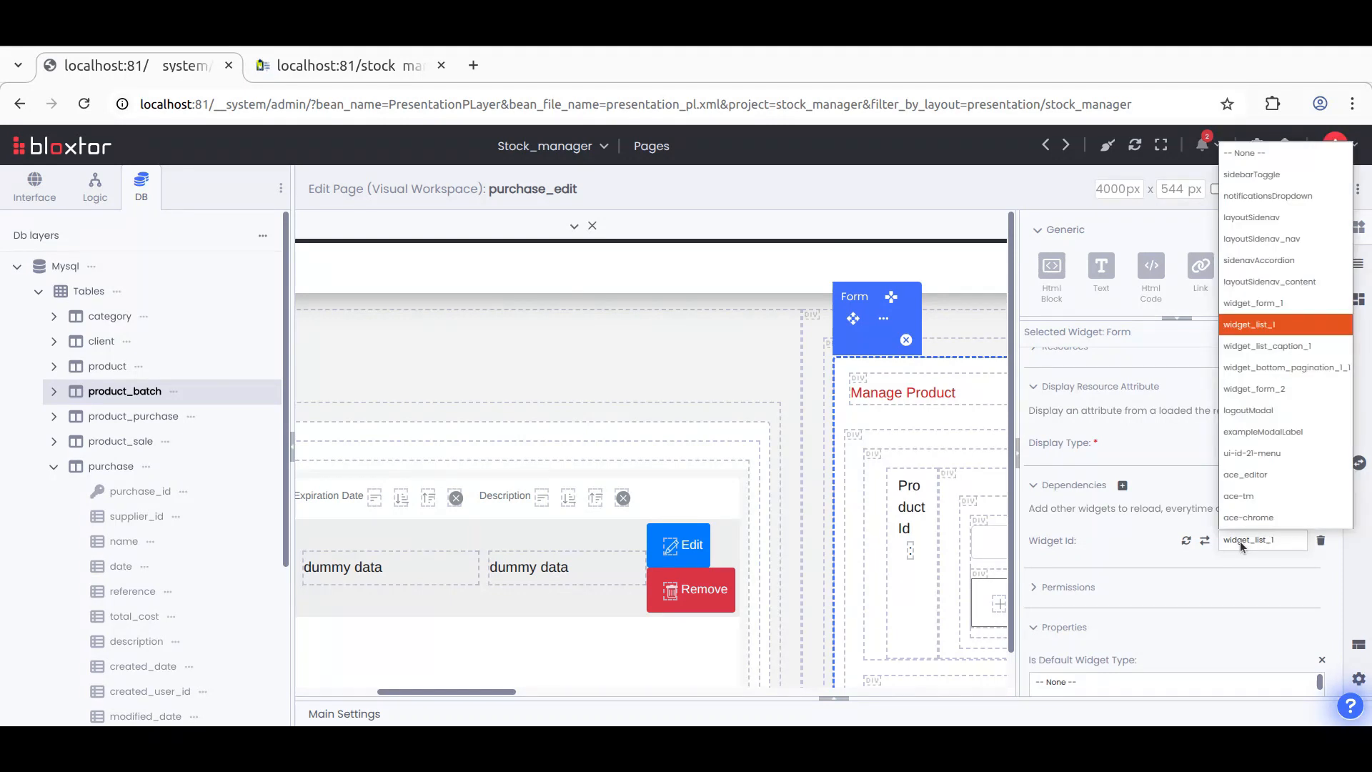
left_click(1119, 489)
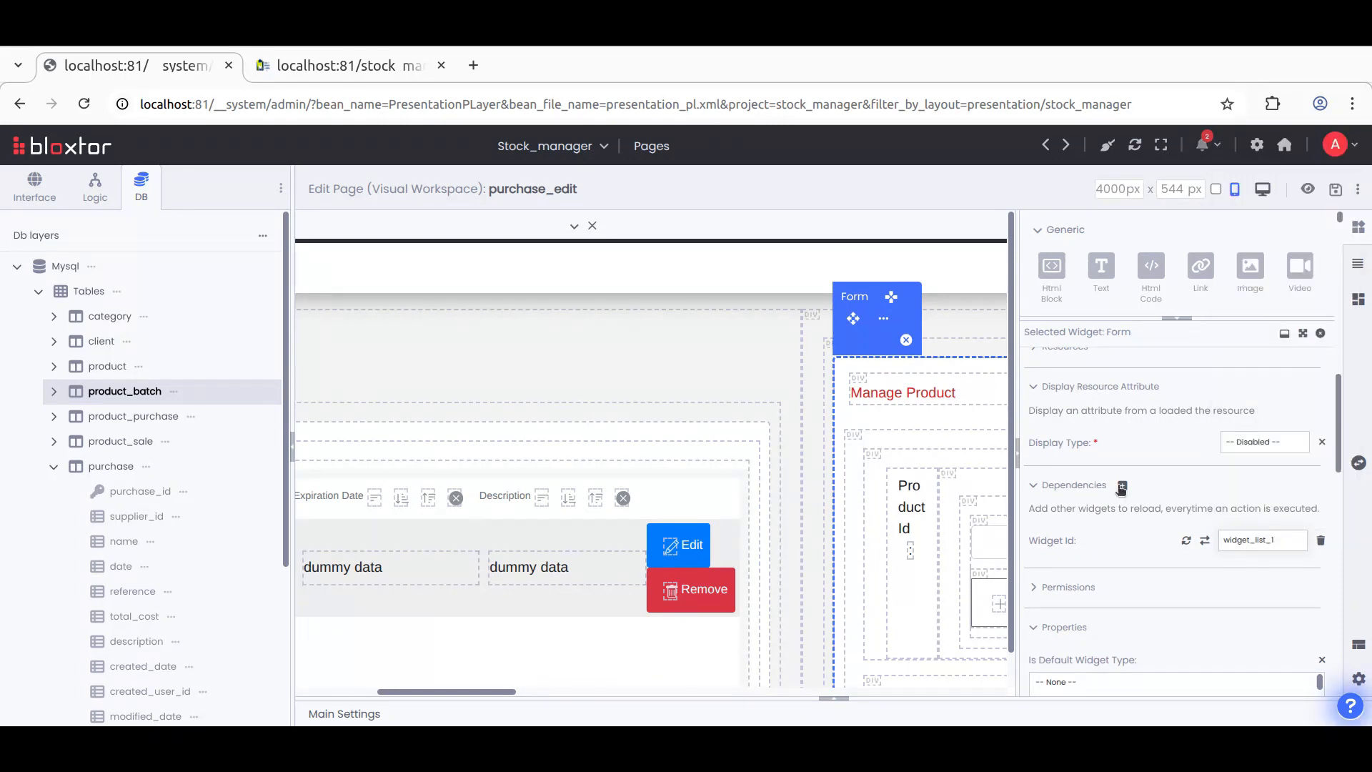
Step: Add widget_list_caption_1 and widget_bottom_pagination_1_1 as further dependencies of the Manage Product form, and save the page
left_click(1122, 486)
left_click(1267, 569)
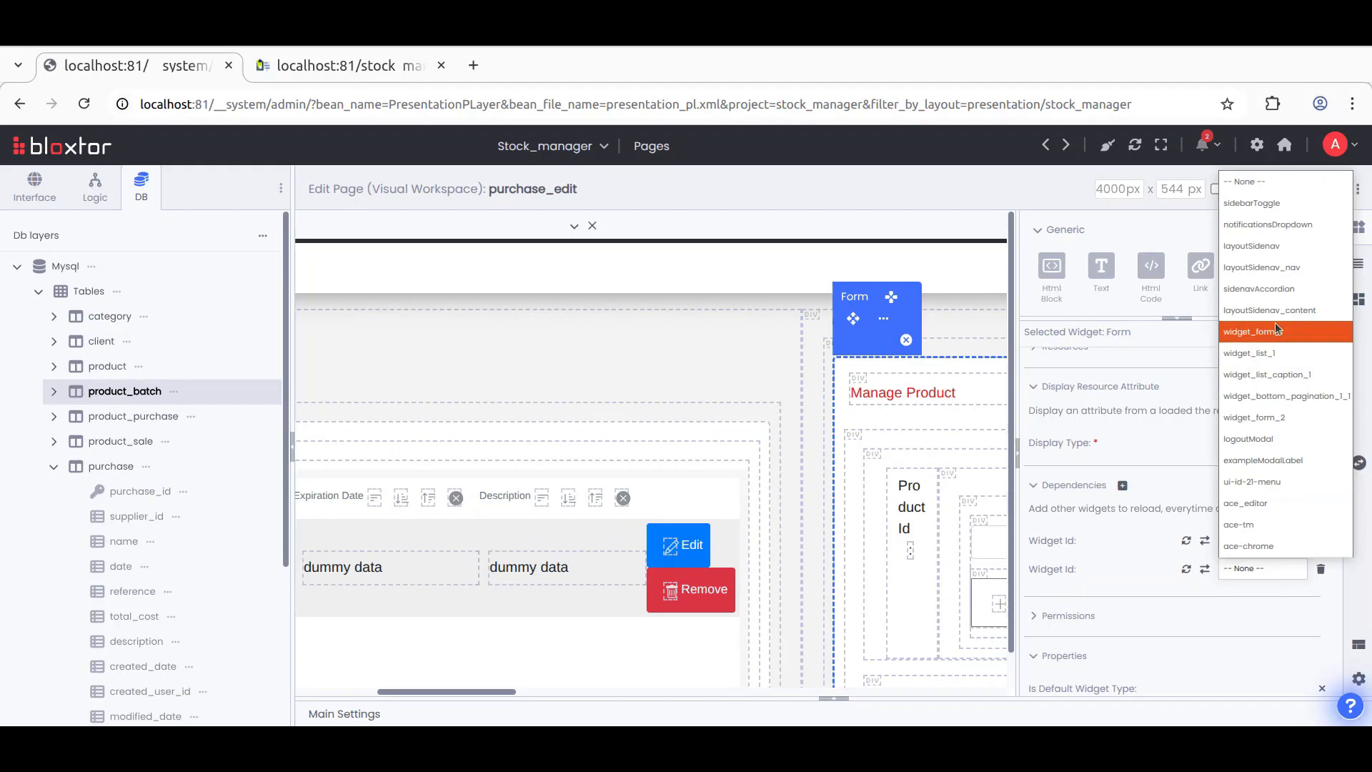
left_click(1279, 375)
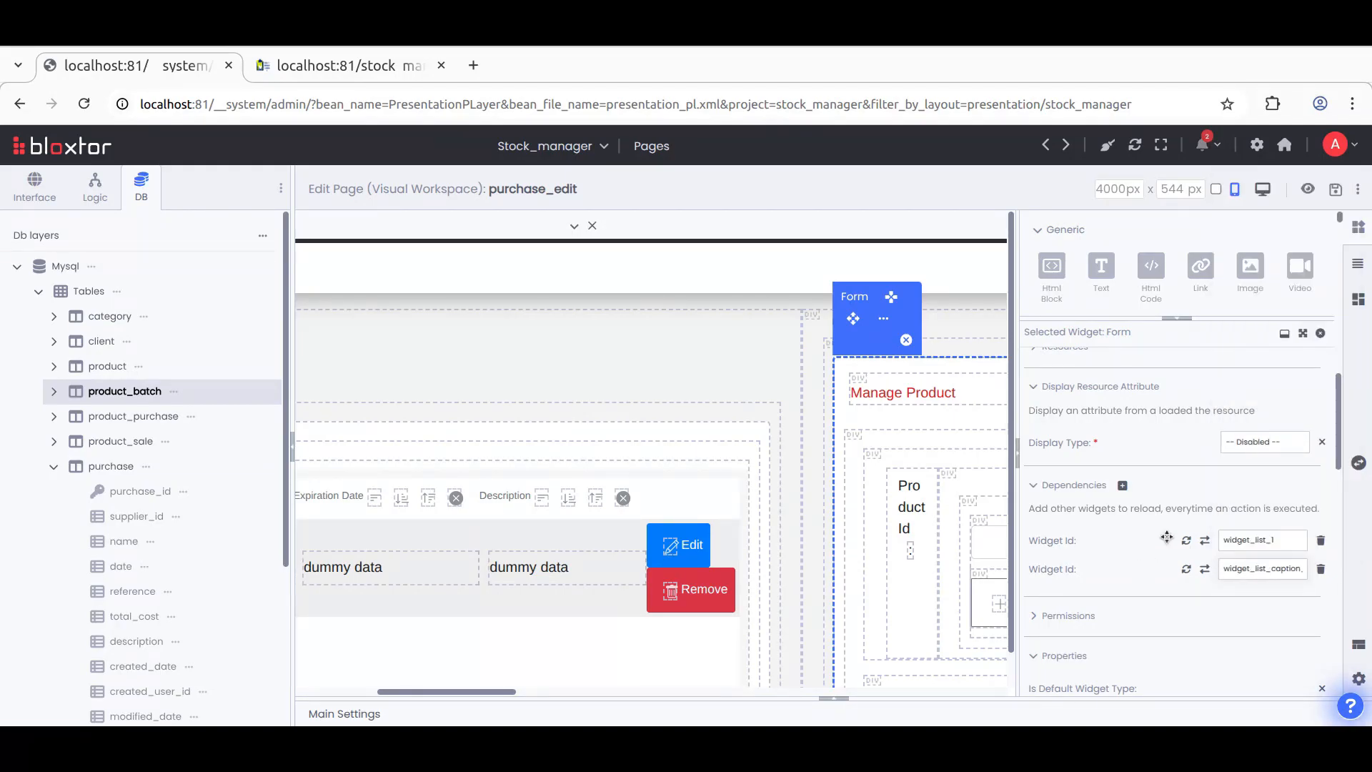
left_click(1122, 485)
left_click(1273, 595)
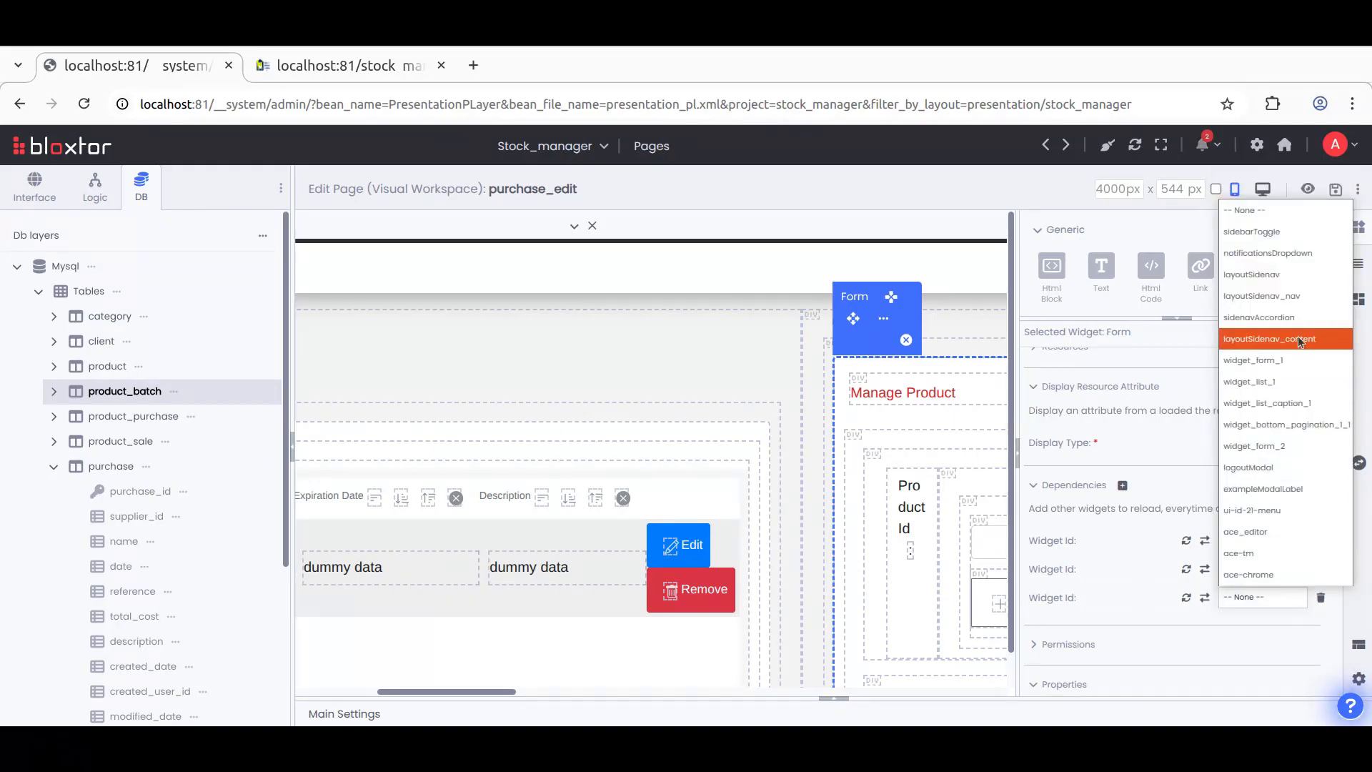
left_click(1310, 424)
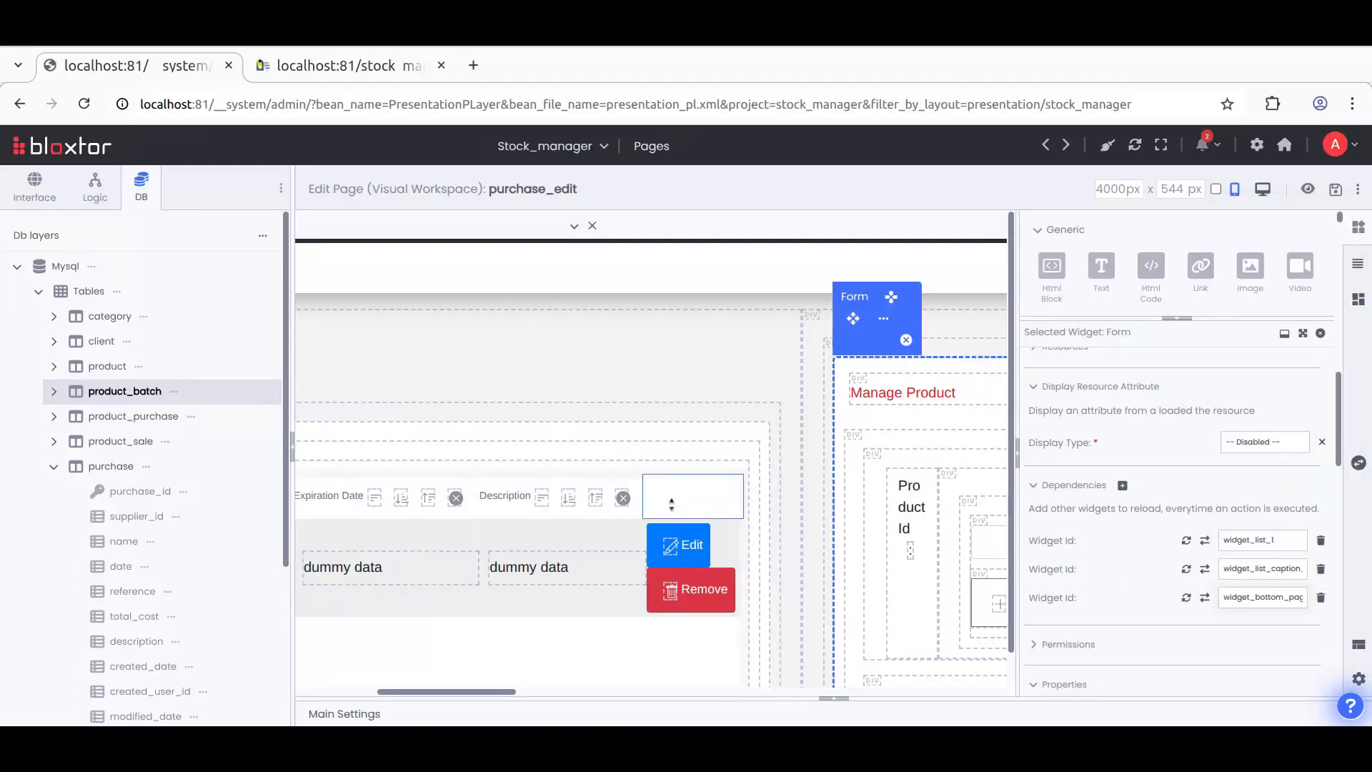
scroll(554, 545, "down", 2)
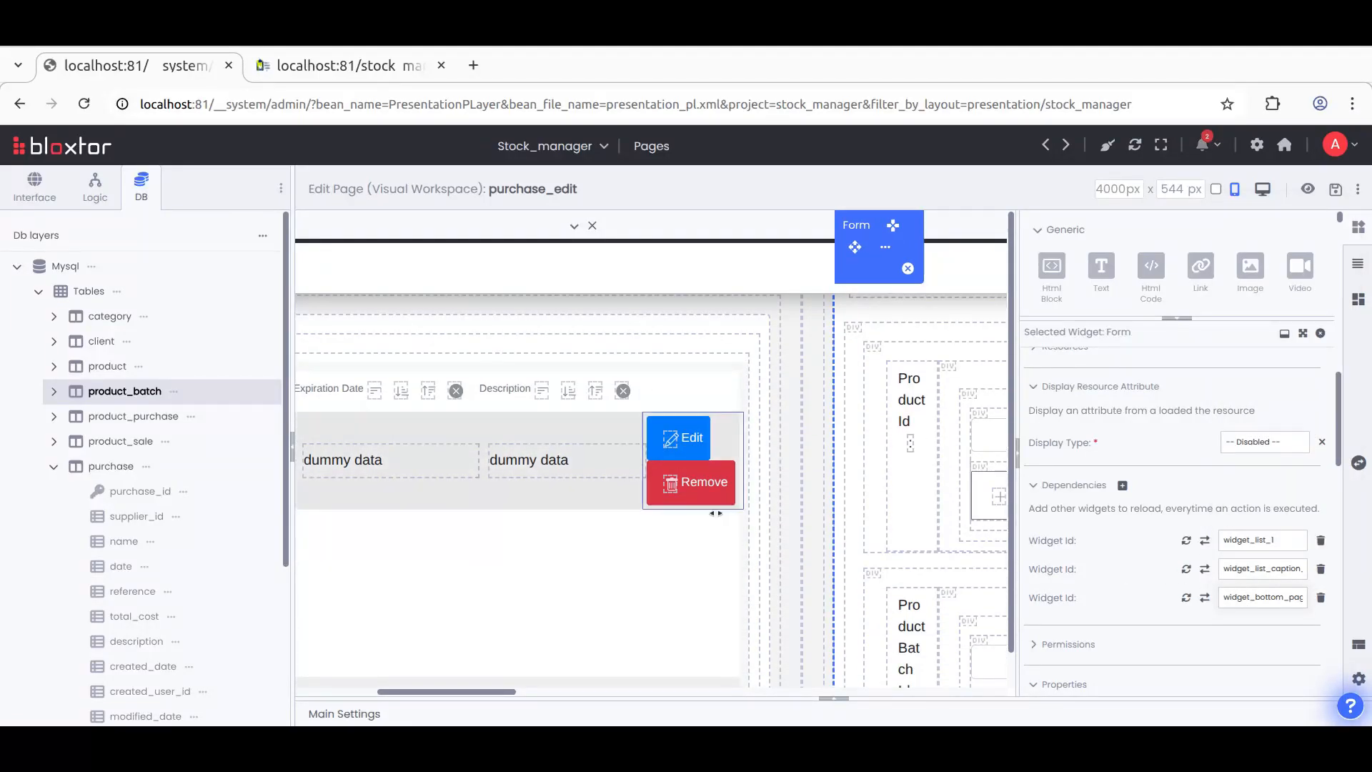
left_click(1335, 189)
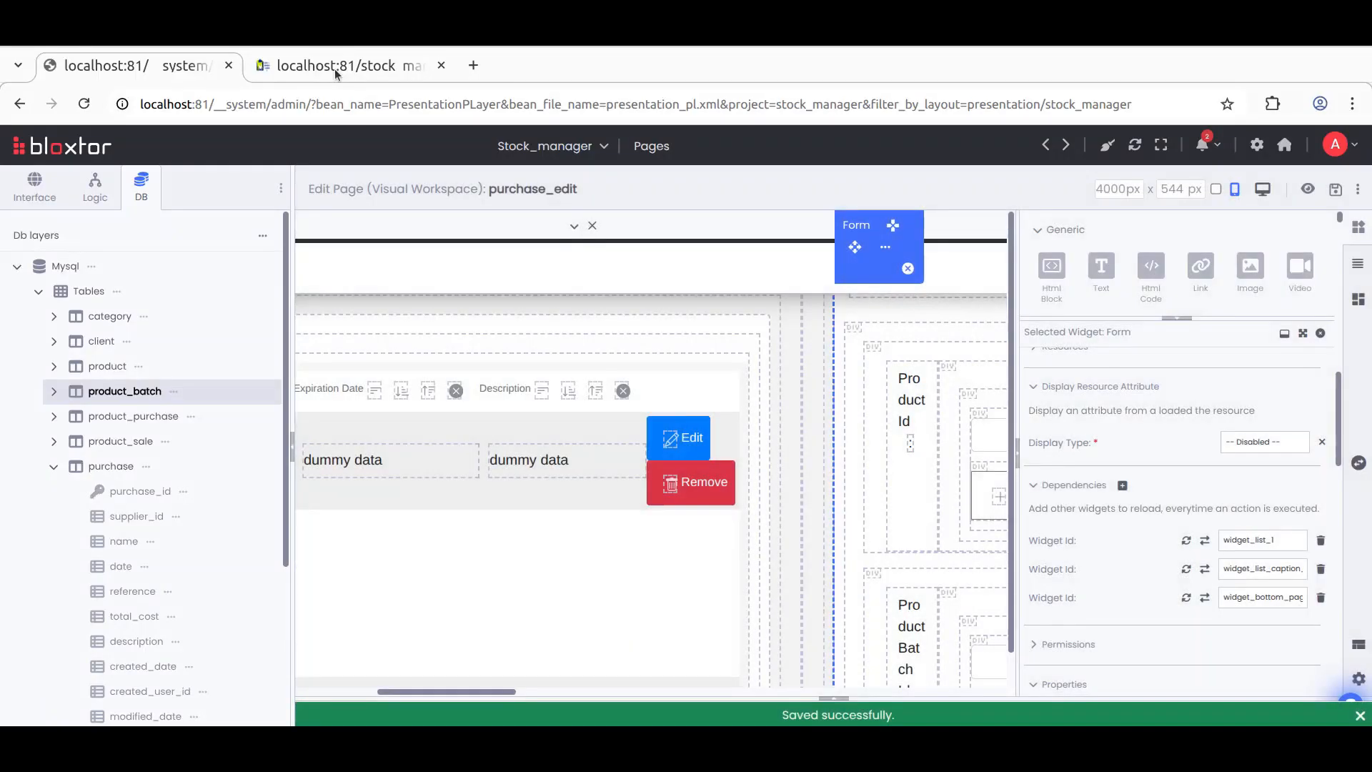
Step: Switch to the purchase edit page, reload it, and load the second product row into the Manage Product form
left_click(334, 66)
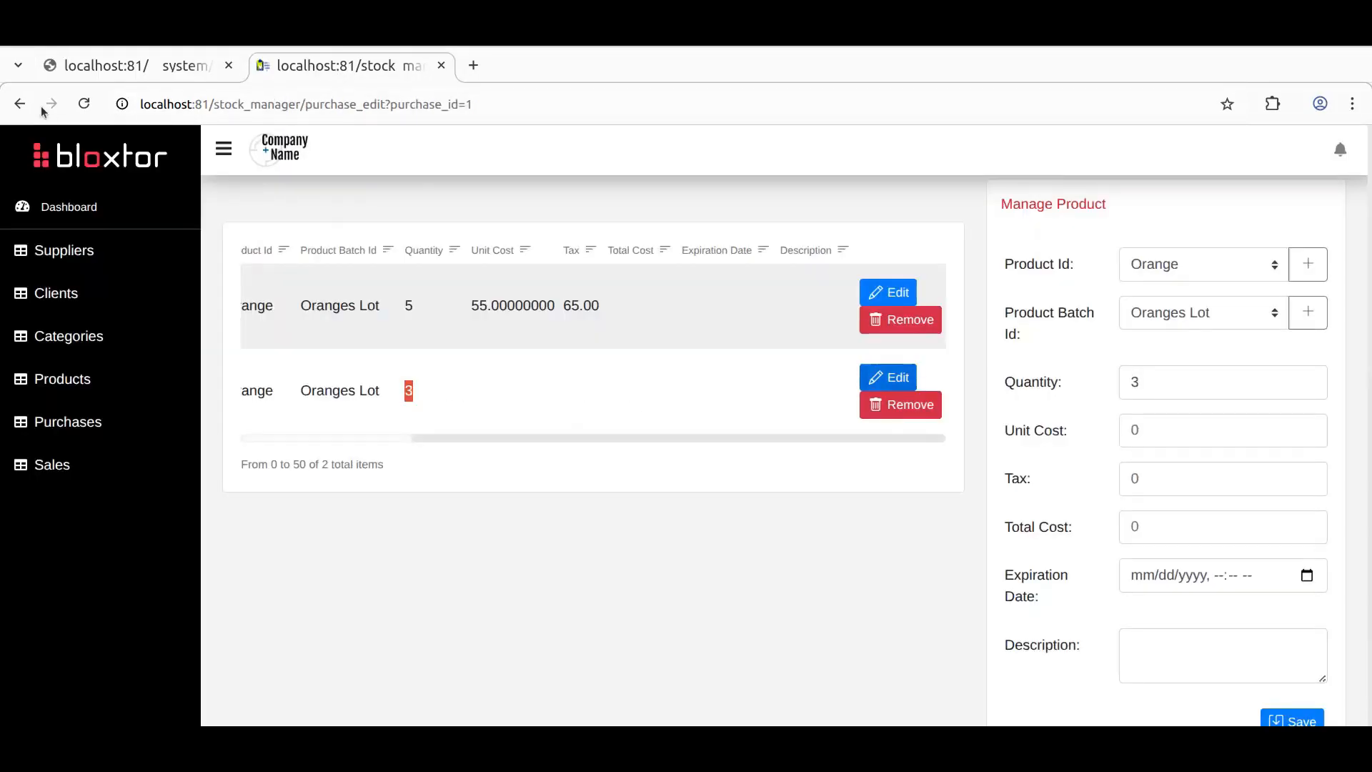
left_click(84, 105)
scroll(582, 414, "down", 5)
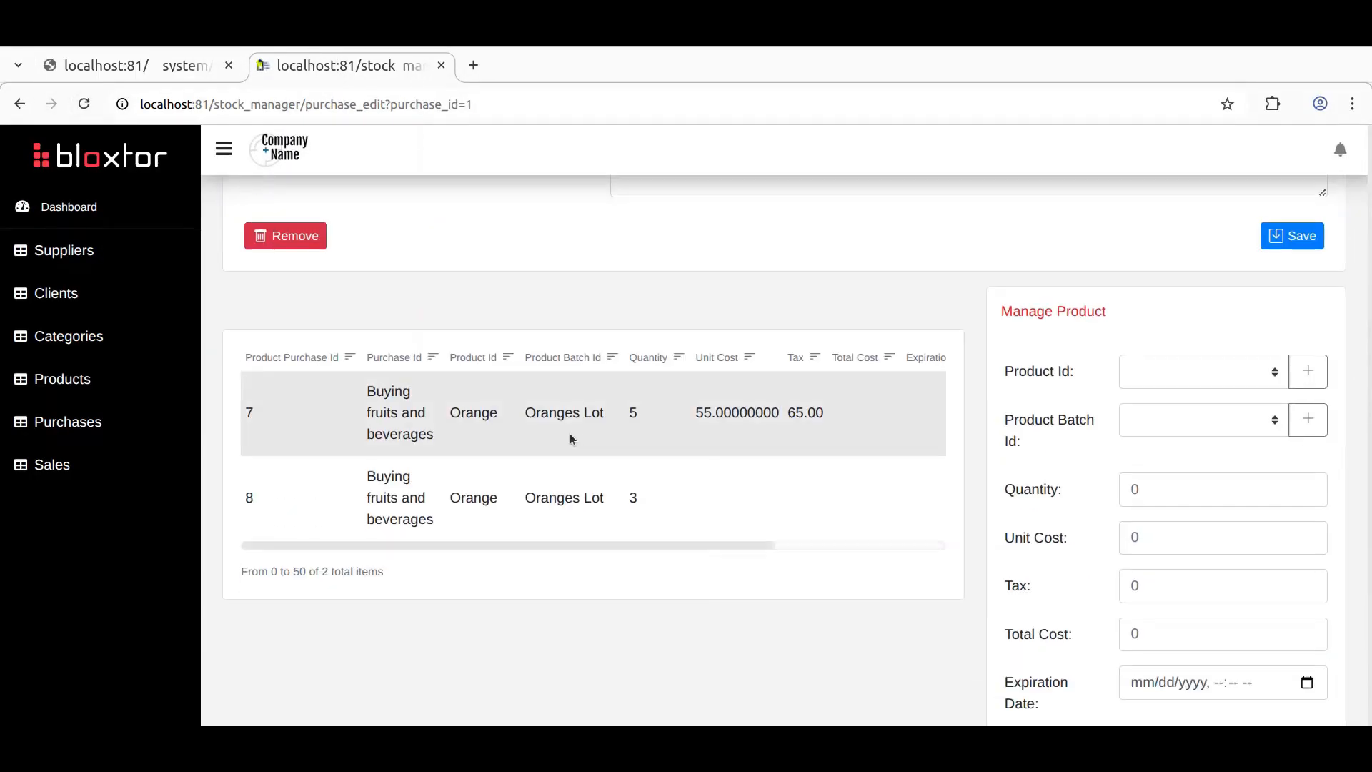
left_click_drag(773, 546, 943, 546)
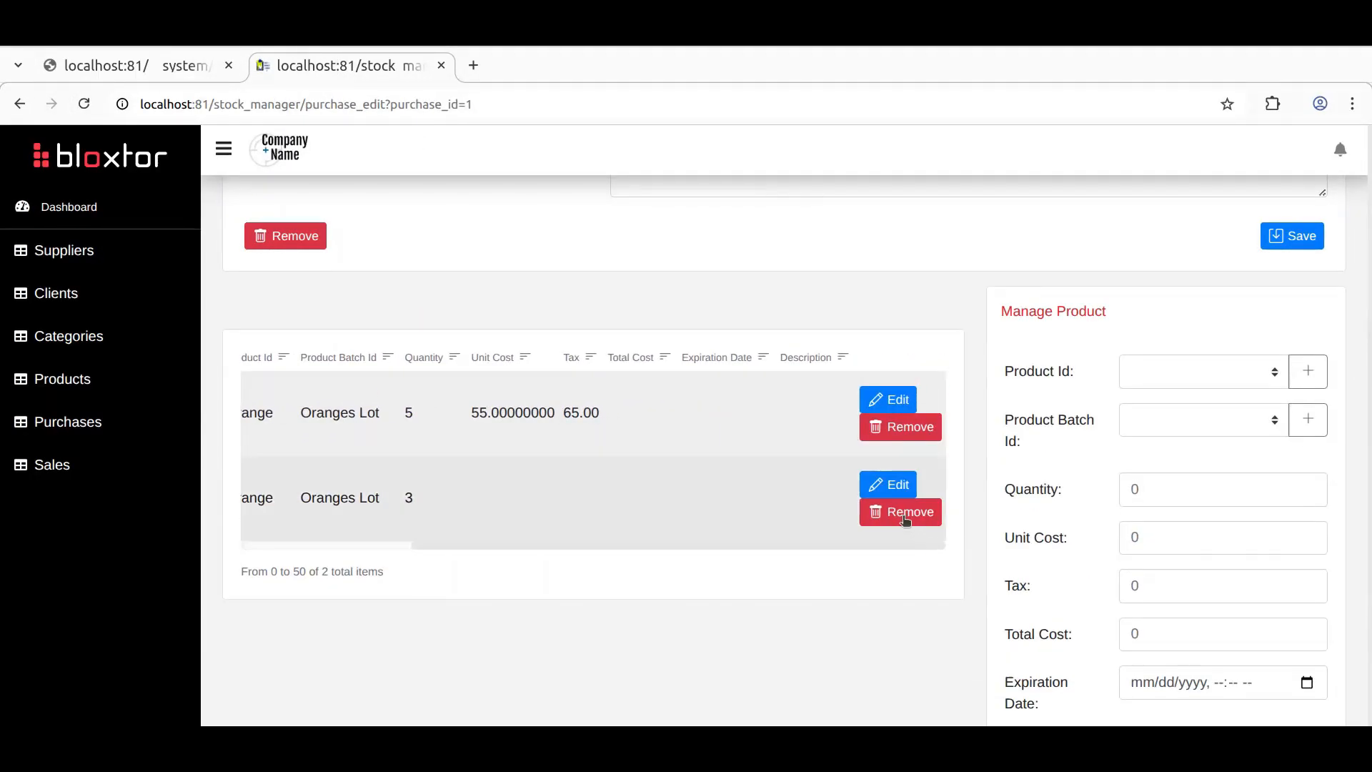
left_click(892, 486)
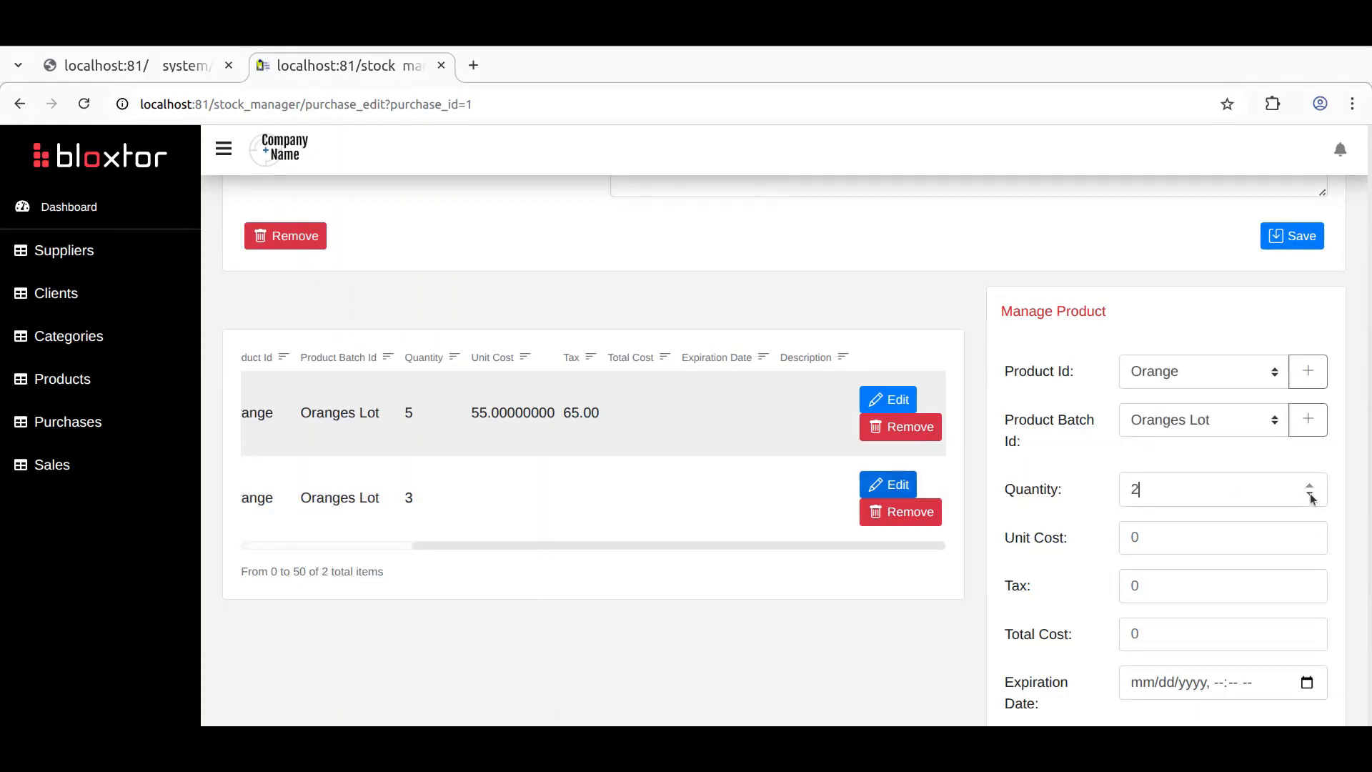
Step: Set the product's quantity to 2, save the Manage Product form, and check the product list against the form
scroll(1022, 543, "down", 4)
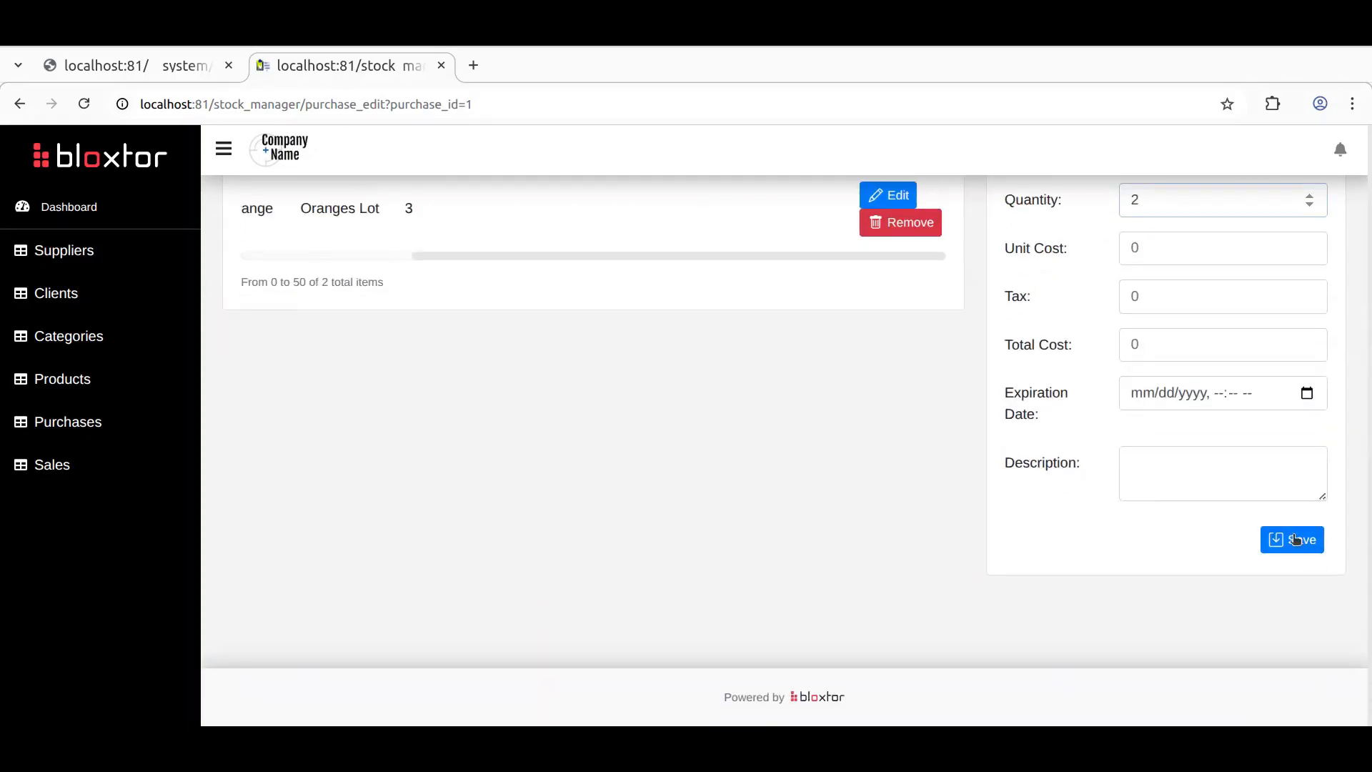
left_click(1295, 539)
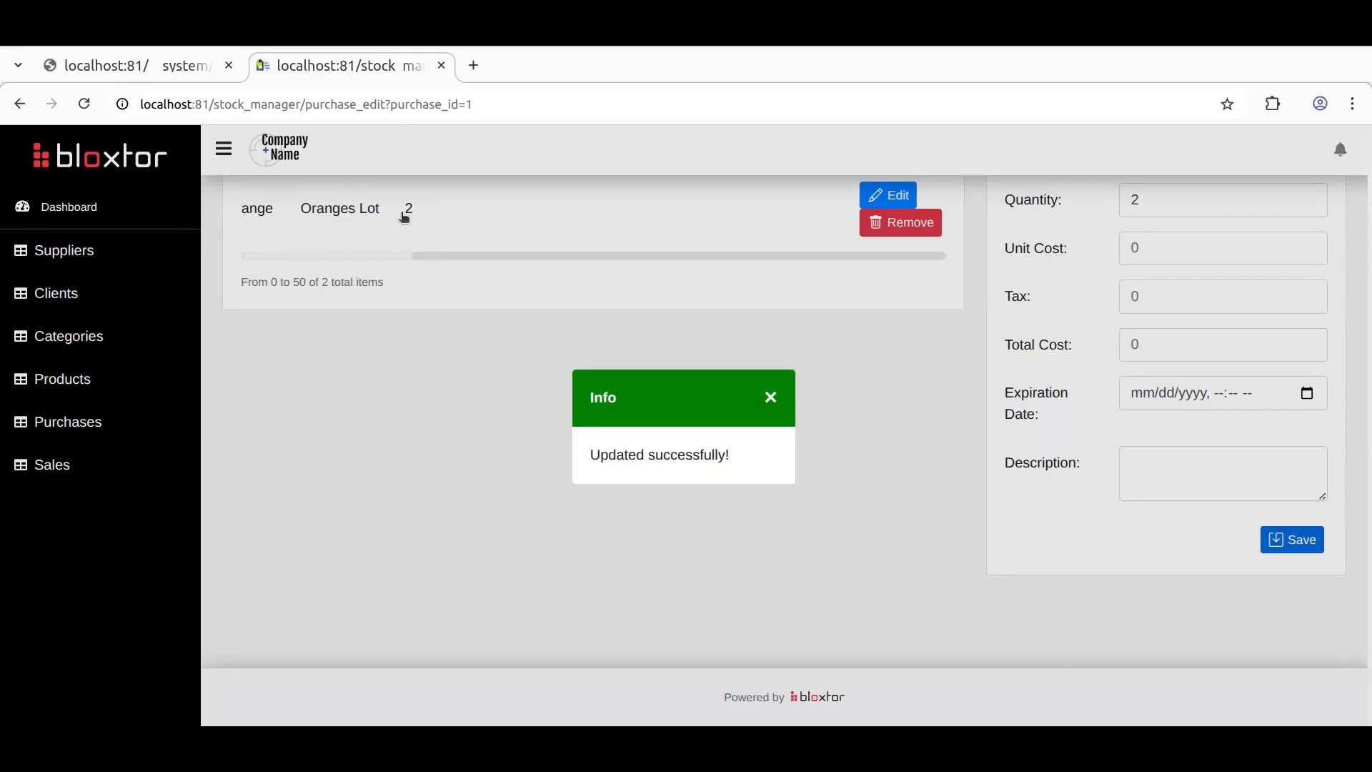
left_click(771, 398)
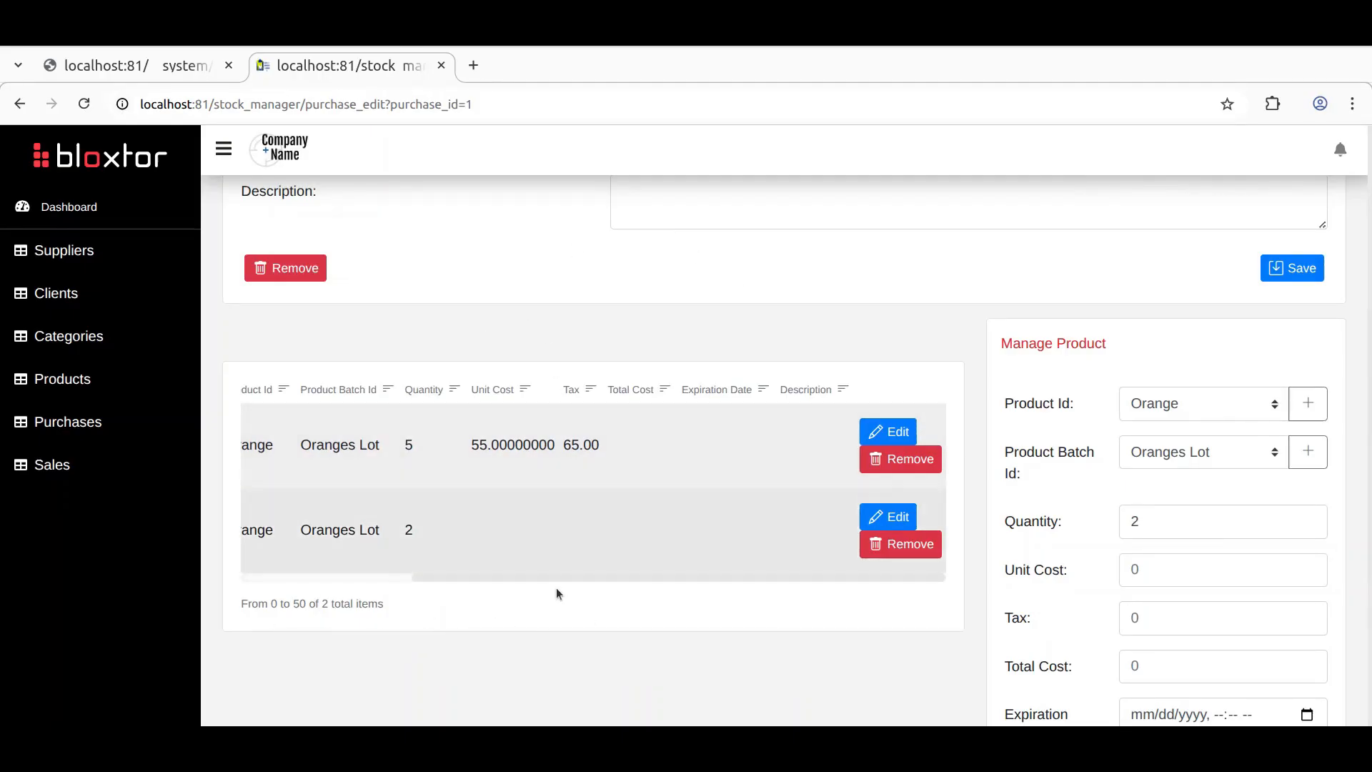
scroll(992, 439, "down", 3)
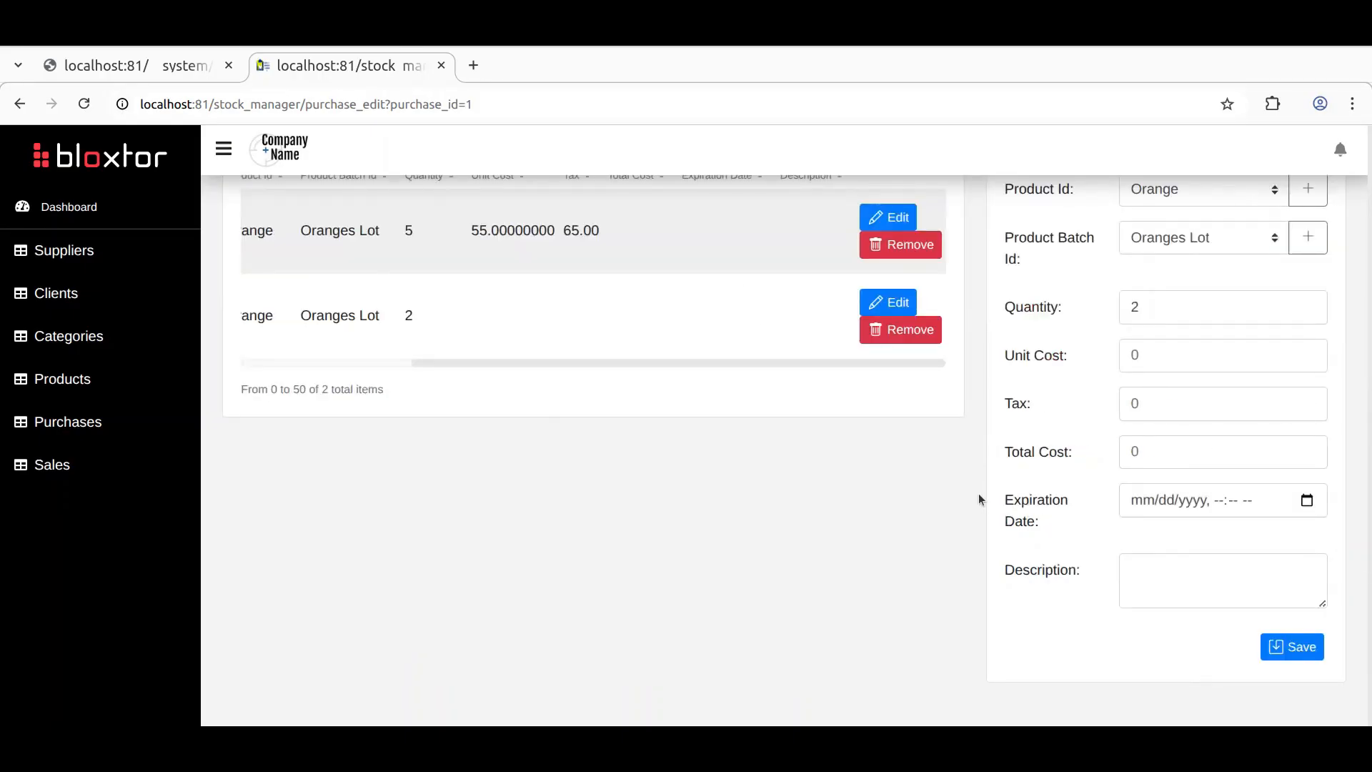
scroll(979, 493, "up", 2)
scroll(1054, 371, "down", 2)
scroll(1057, 422, "up", 2)
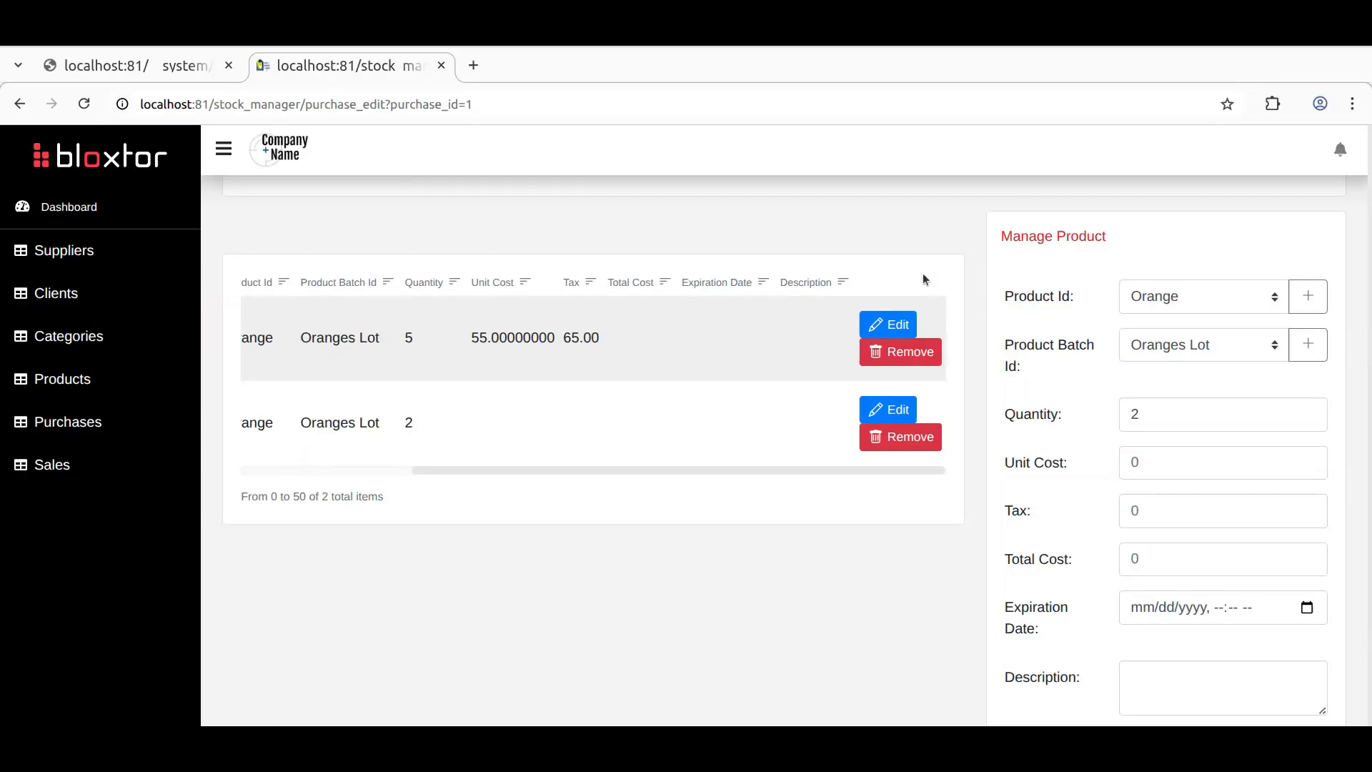
Step: Return to the page editor and copy the row's Edit button into the empty table header cell after Description
left_click(147, 71)
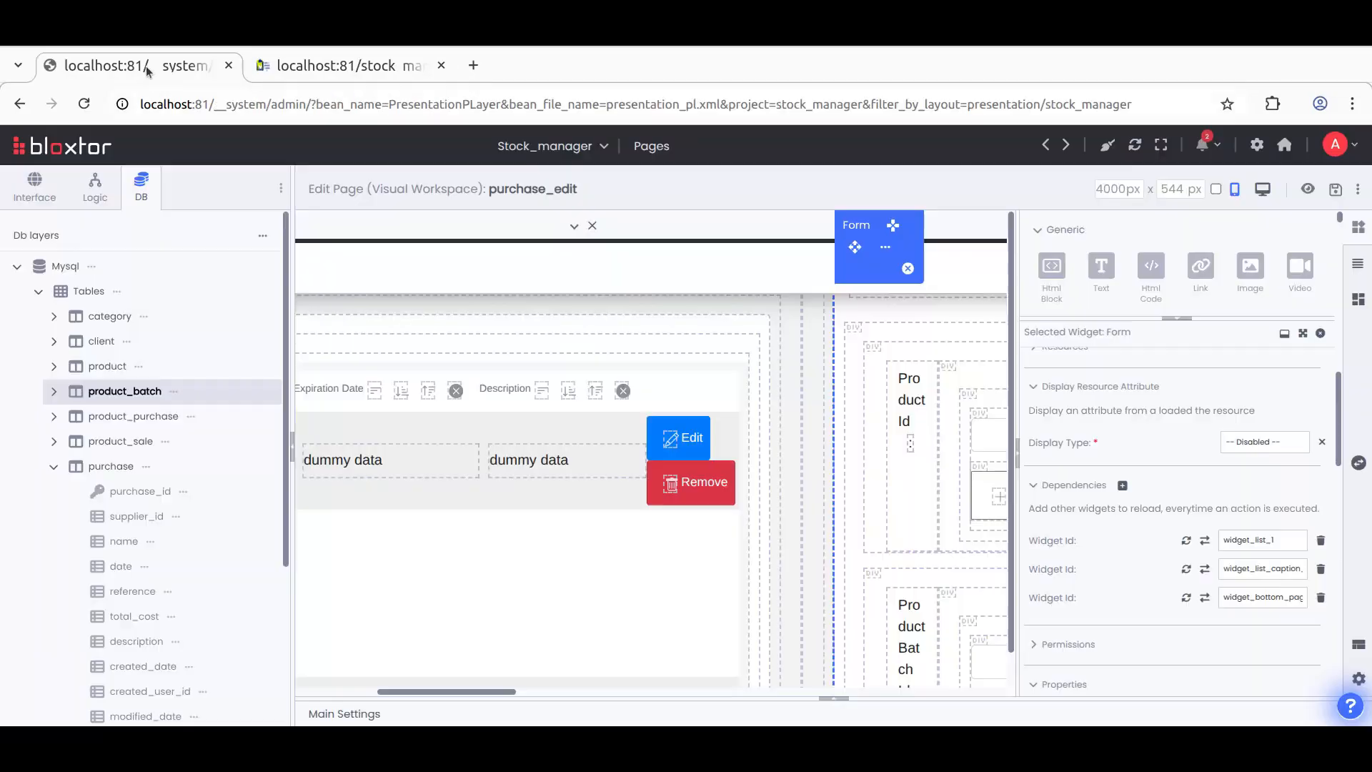
left_click(685, 429)
right_click(685, 429)
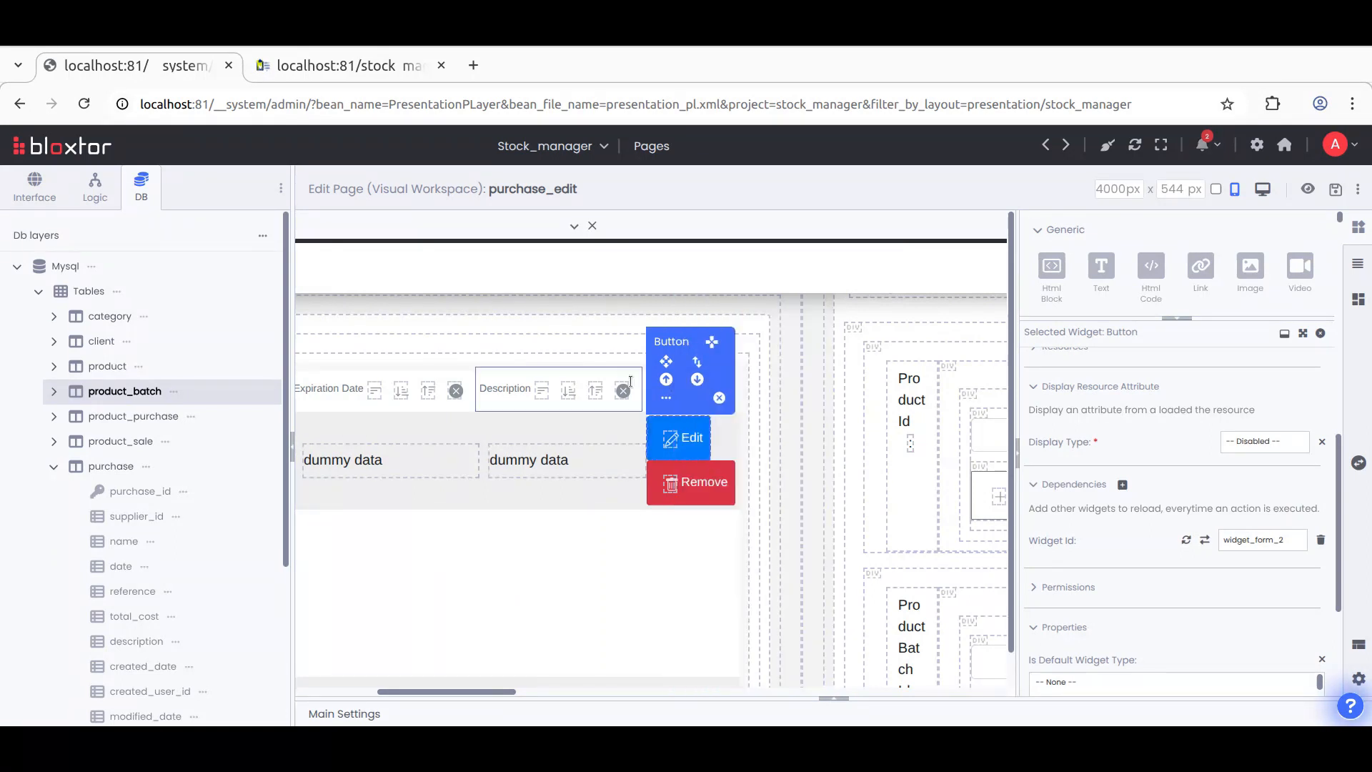
left_click(643, 384)
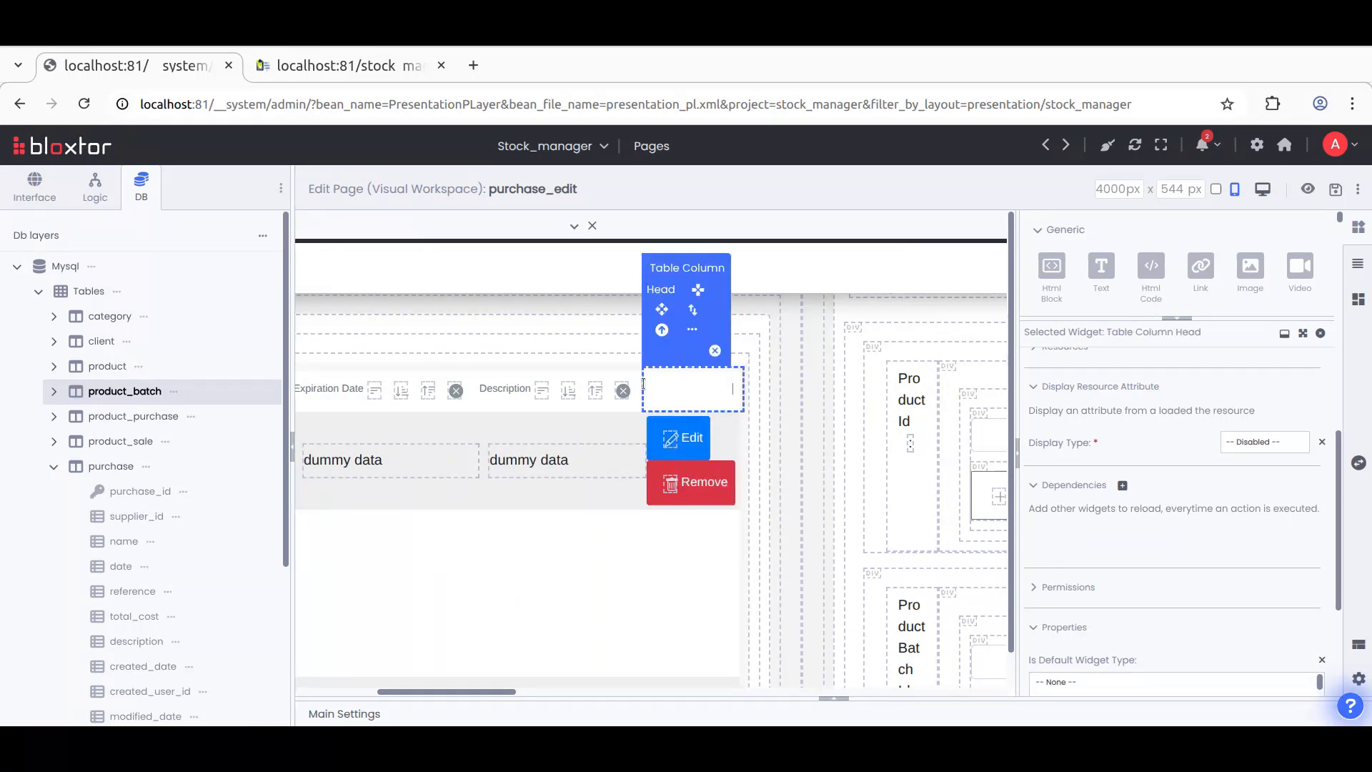
left_click(690, 330)
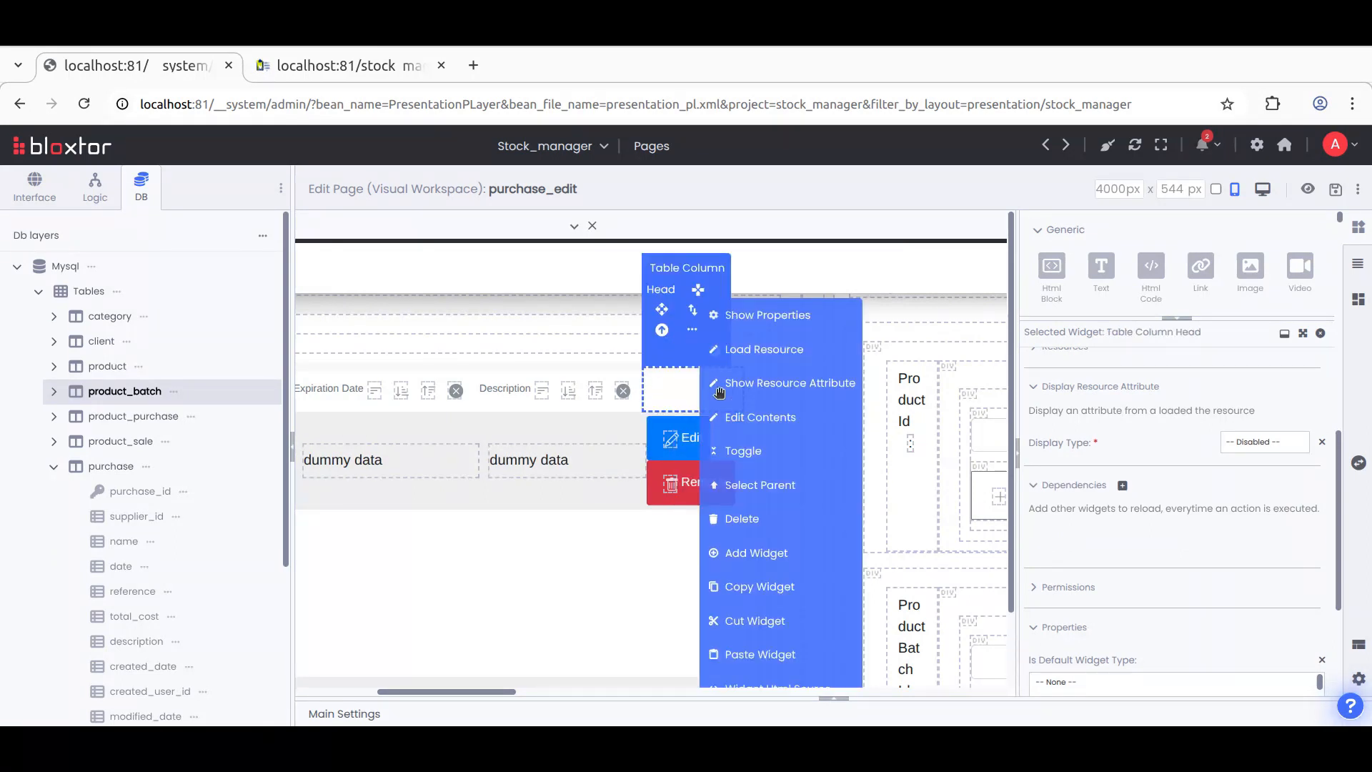
left_click(756, 654)
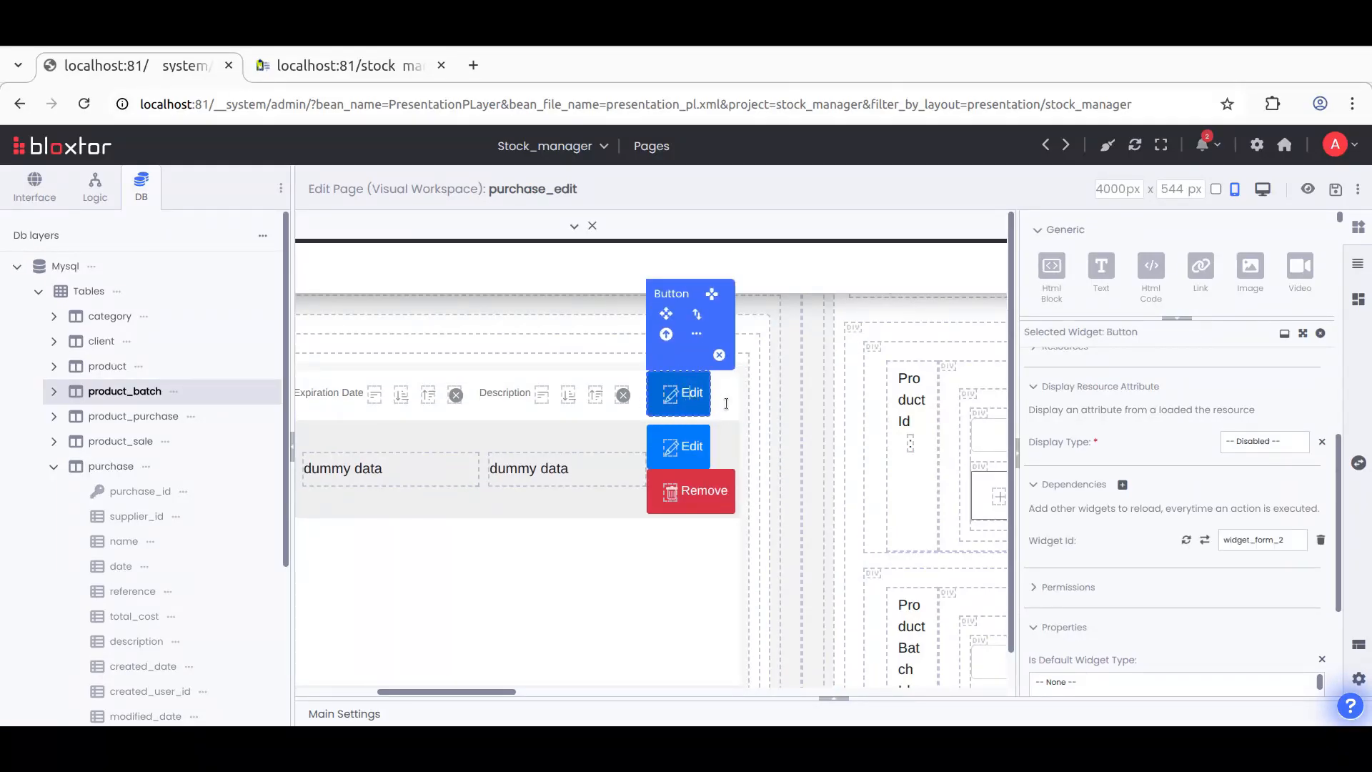
Step: Change the label of the copied header button to "Add"
key("Left")
type("Add")
key("Delete")
key("Delete")
key("Delete")
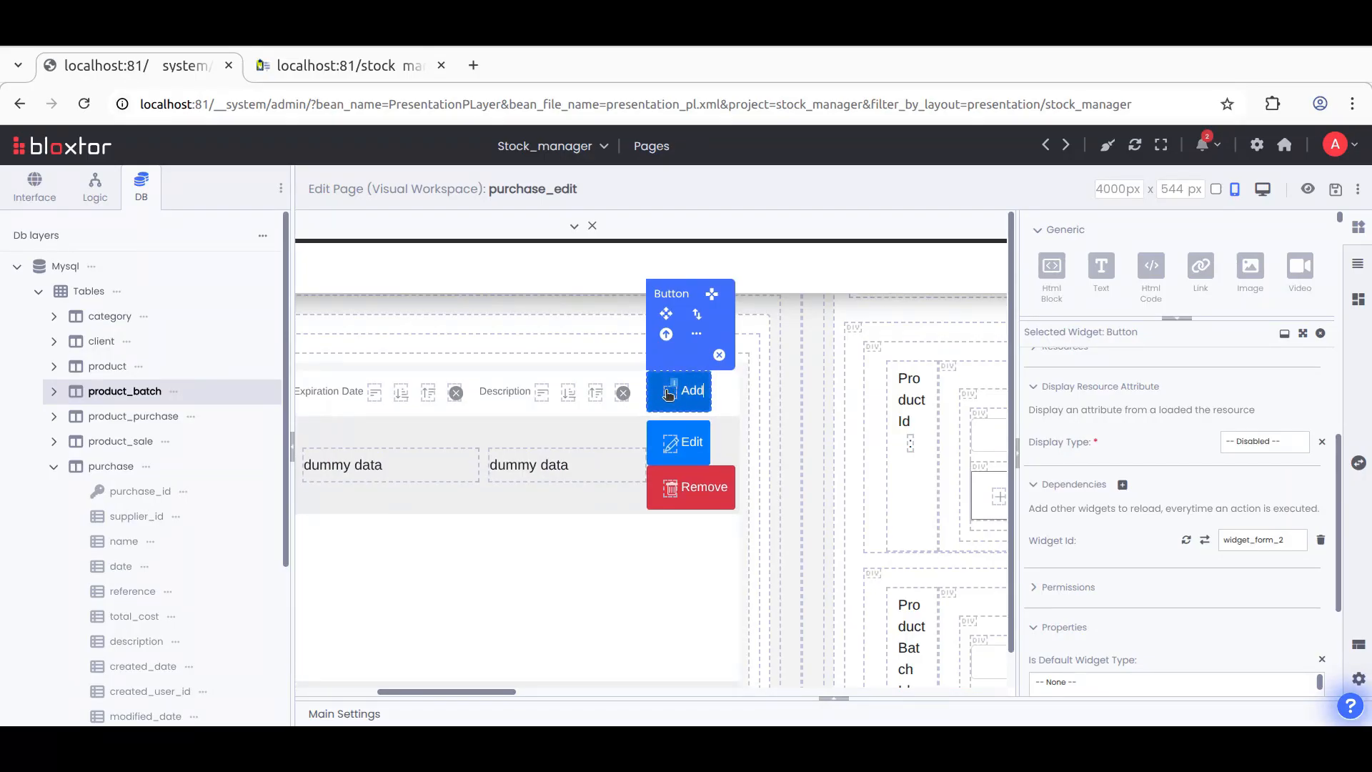
Step: Change the Add button's icon class to bi-plus
left_click(668, 394)
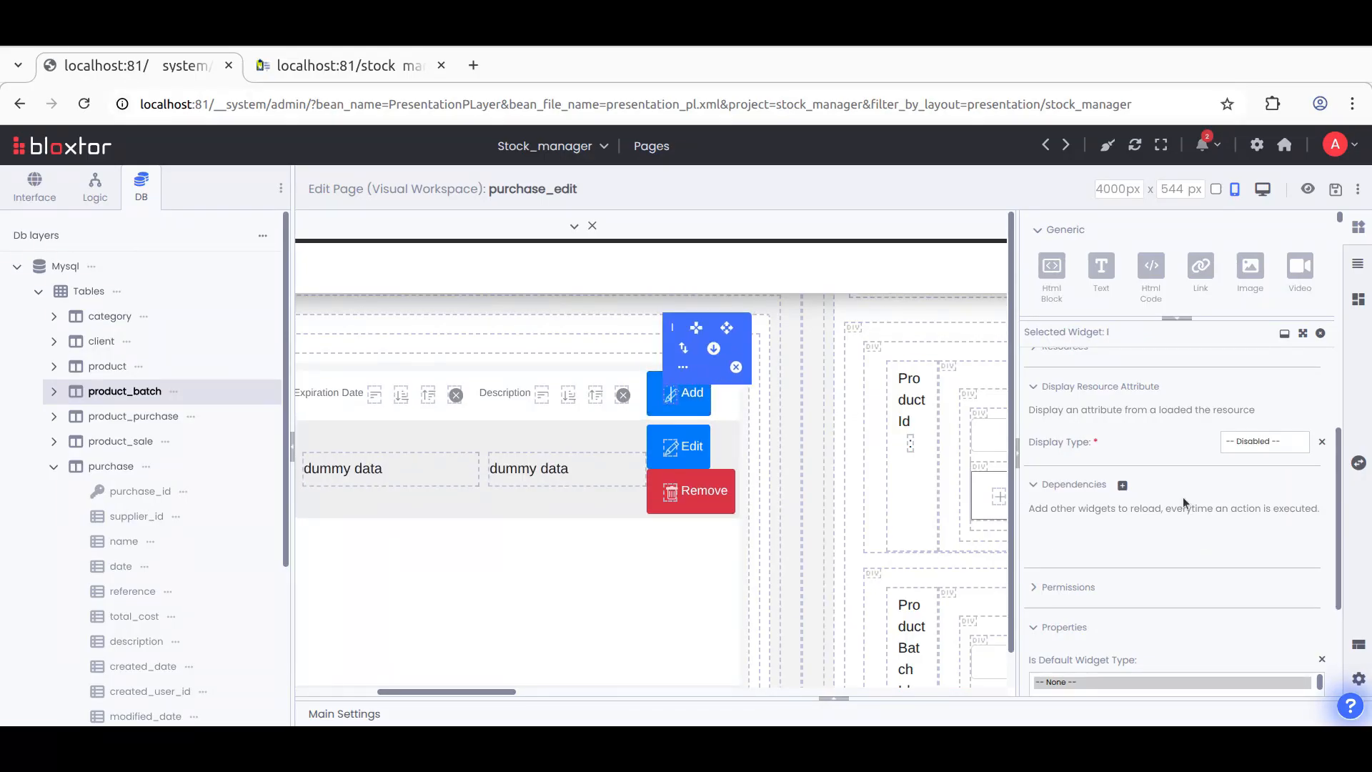
left_click(1126, 437)
double_click(548, 213)
type("plus")
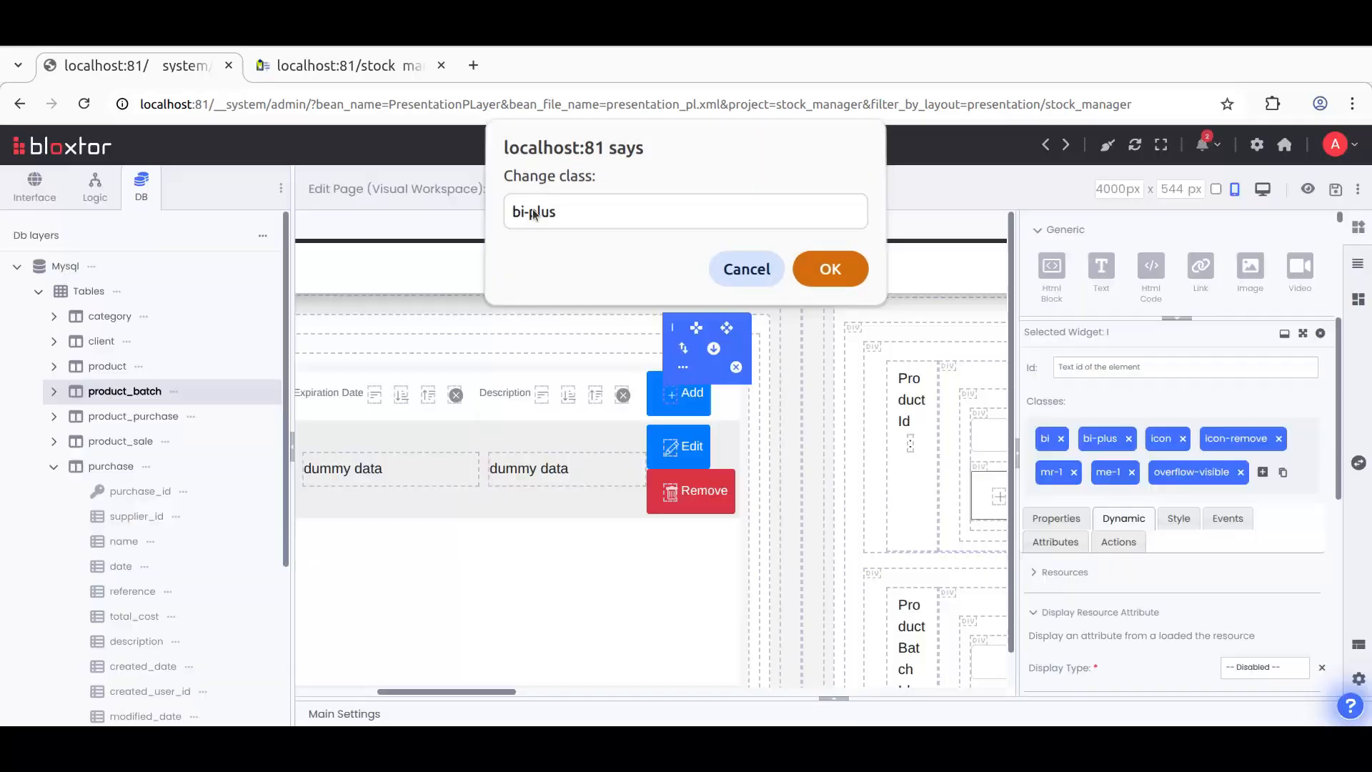
key("Return")
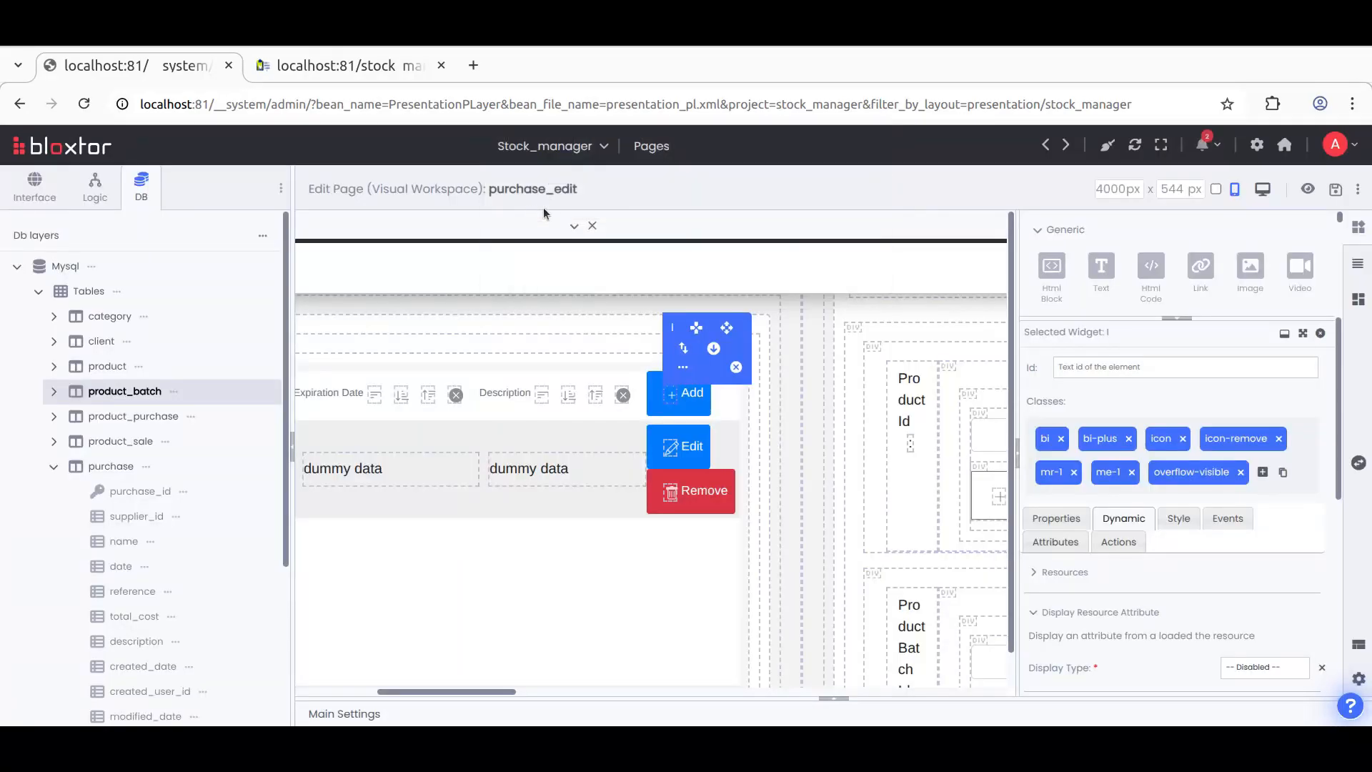
Step: Clear the fixed width and height of the Add button so both dimensions are auto
left_click(662, 411)
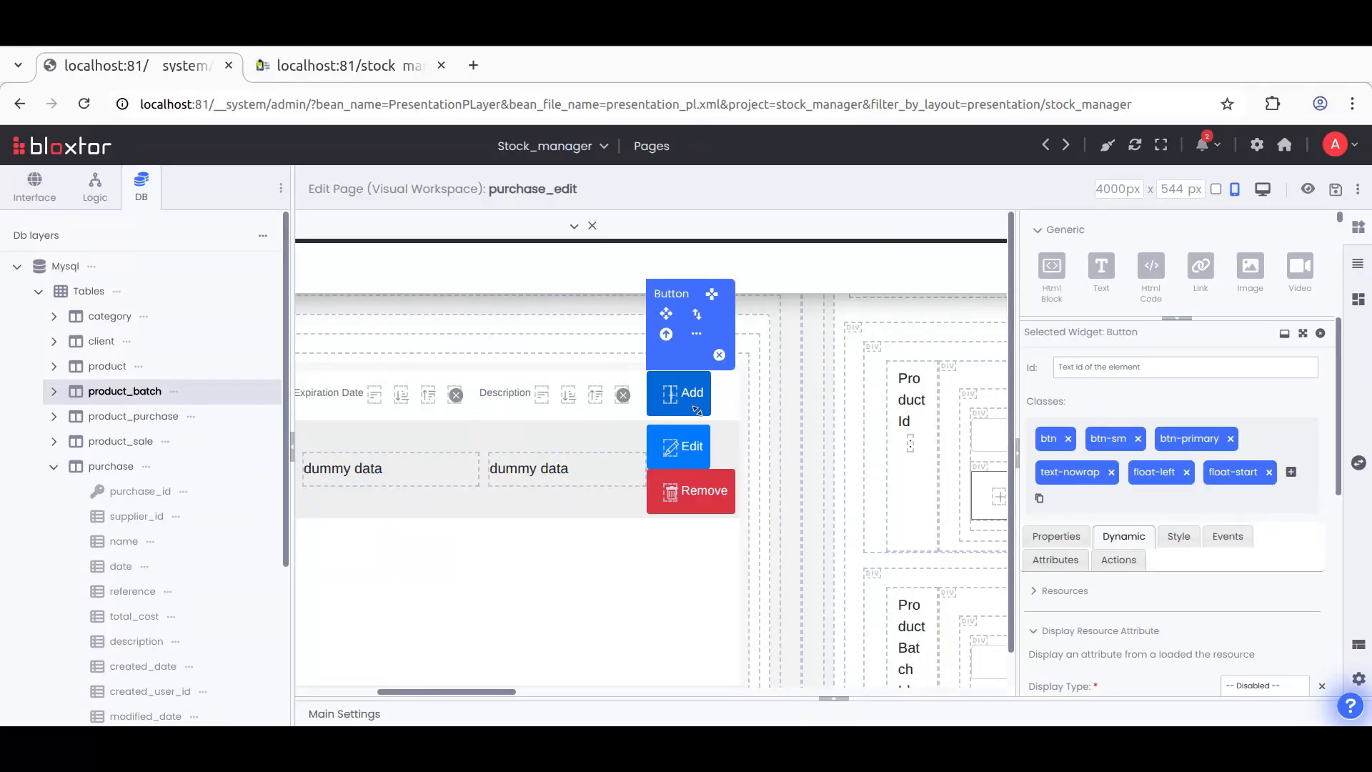
left_click(1180, 537)
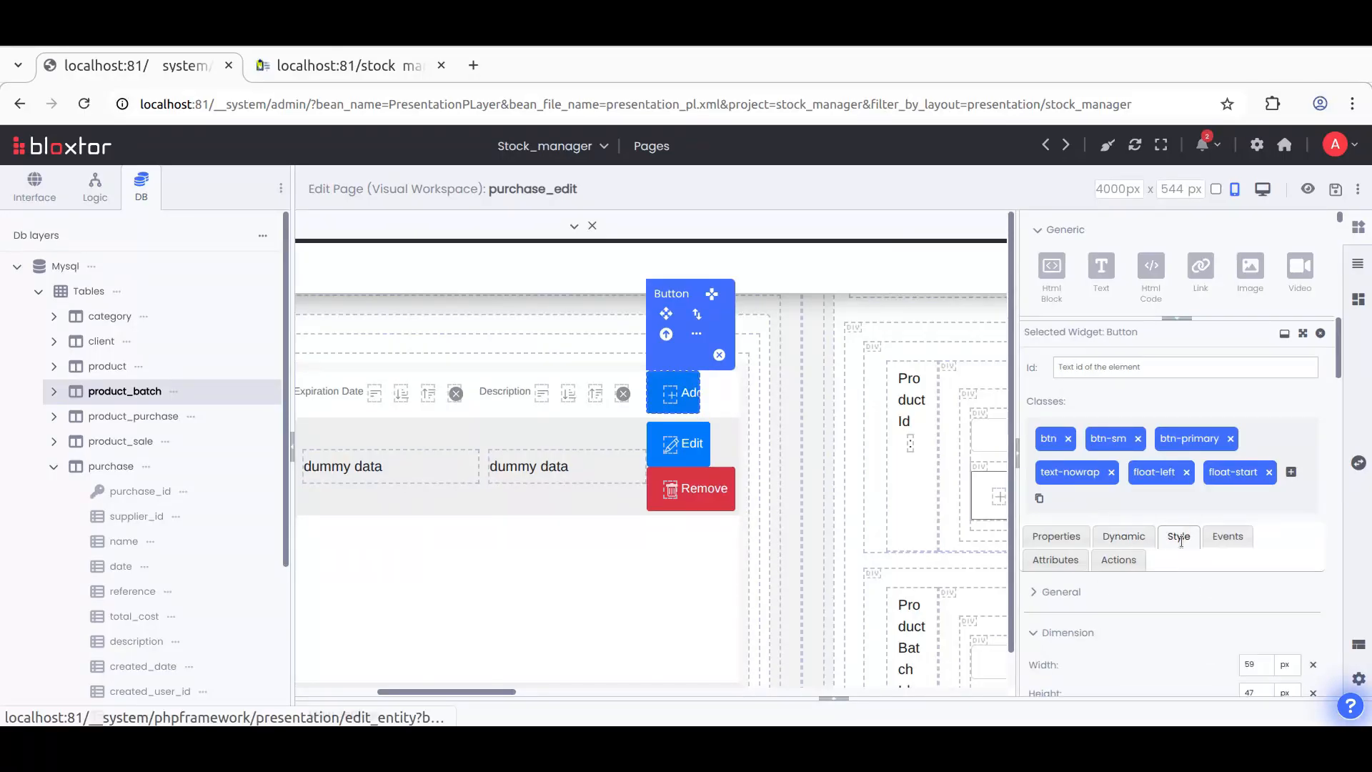
left_click(1312, 667)
left_click(1313, 692)
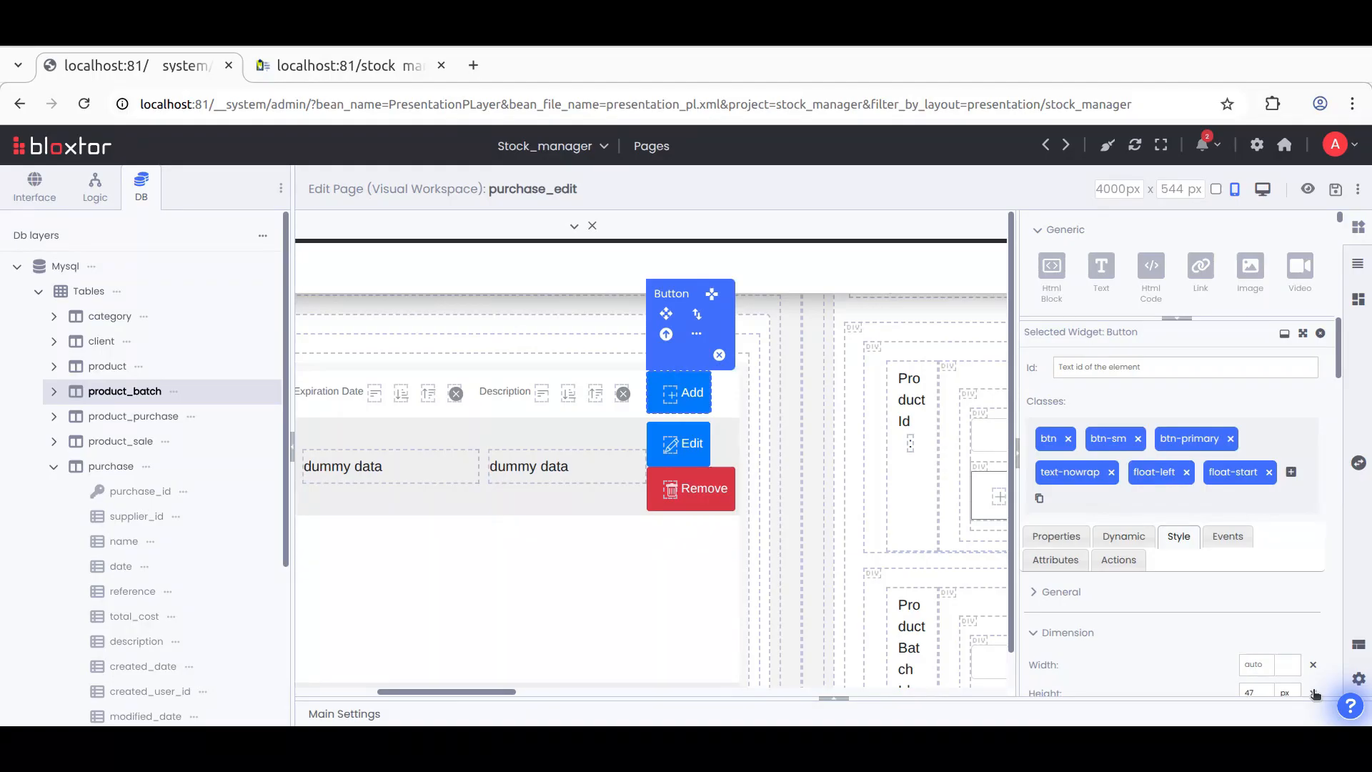
Step: Replace the Add button's btn-primary class with btn-success
left_click(1187, 439)
type("btn-success")
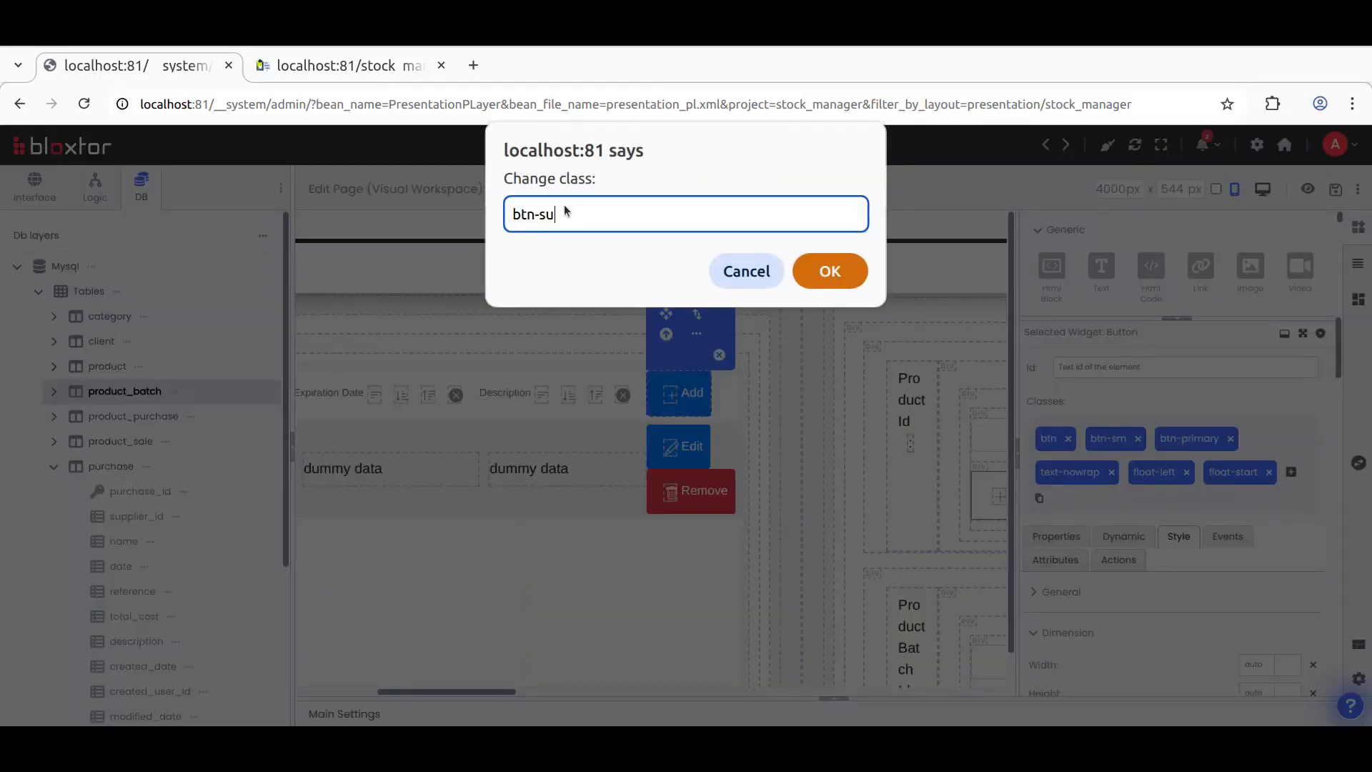
key("Return")
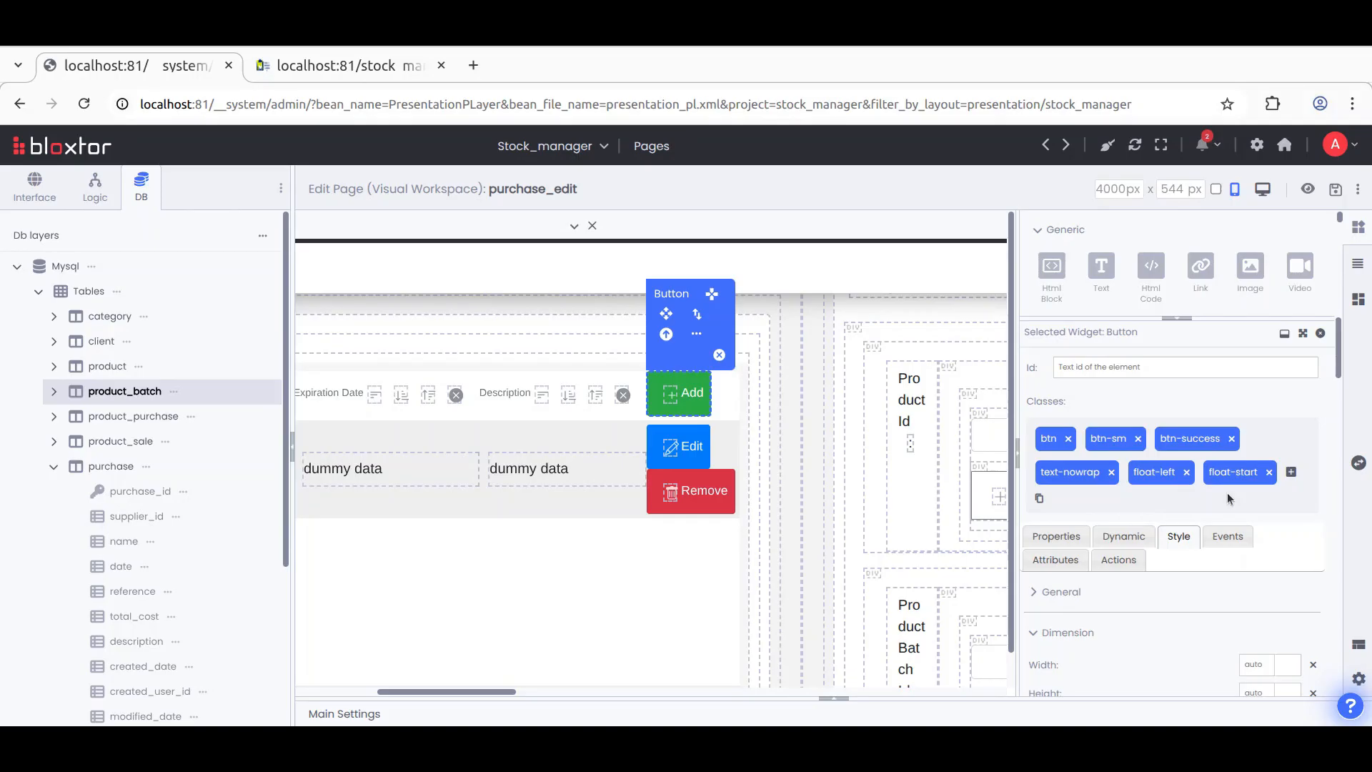
Step: Set the Add button's on-click event to the short action resetFormDependentWidgetsAndConvertThemIntoAddForms
left_click(1228, 538)
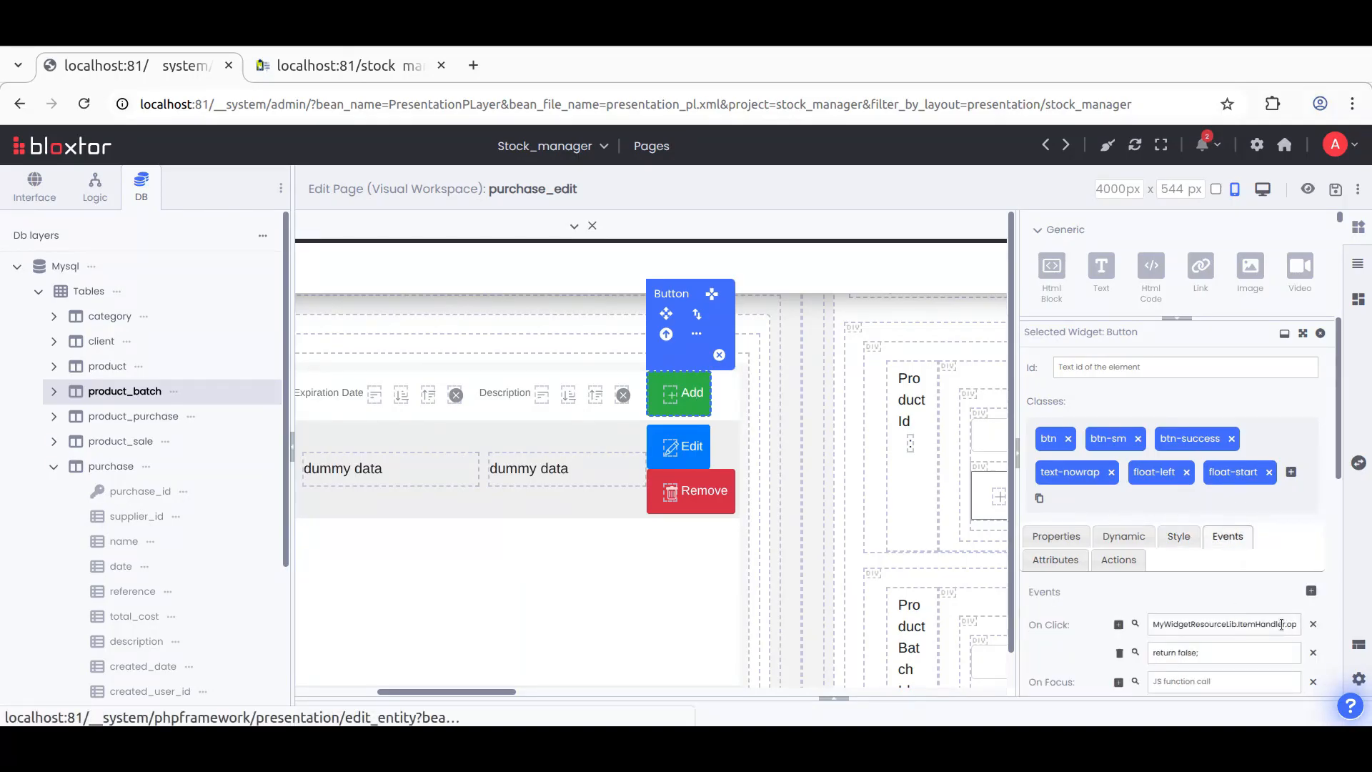
left_click(1136, 624)
scroll(448, 619, "down", 3)
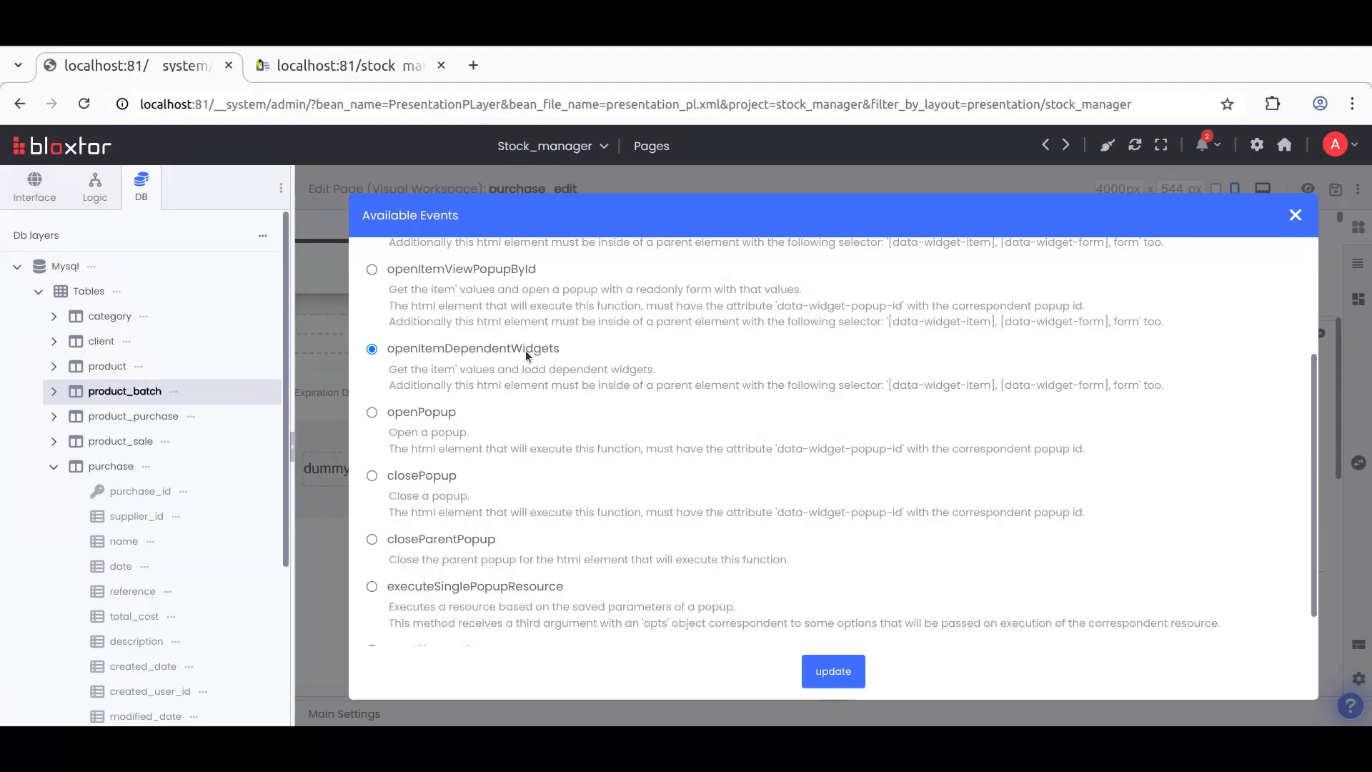
scroll(589, 478, "down", 1)
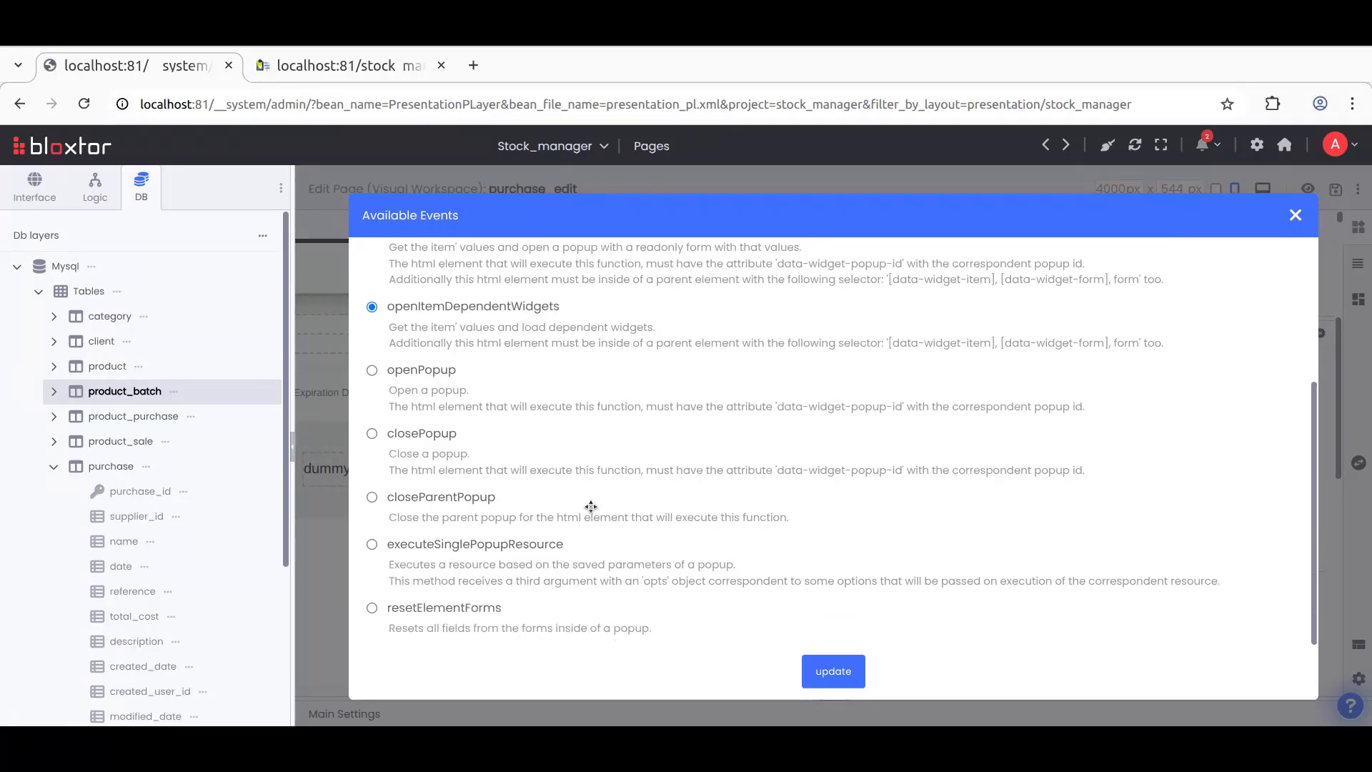
scroll(591, 504, "up", 3)
left_click(583, 266)
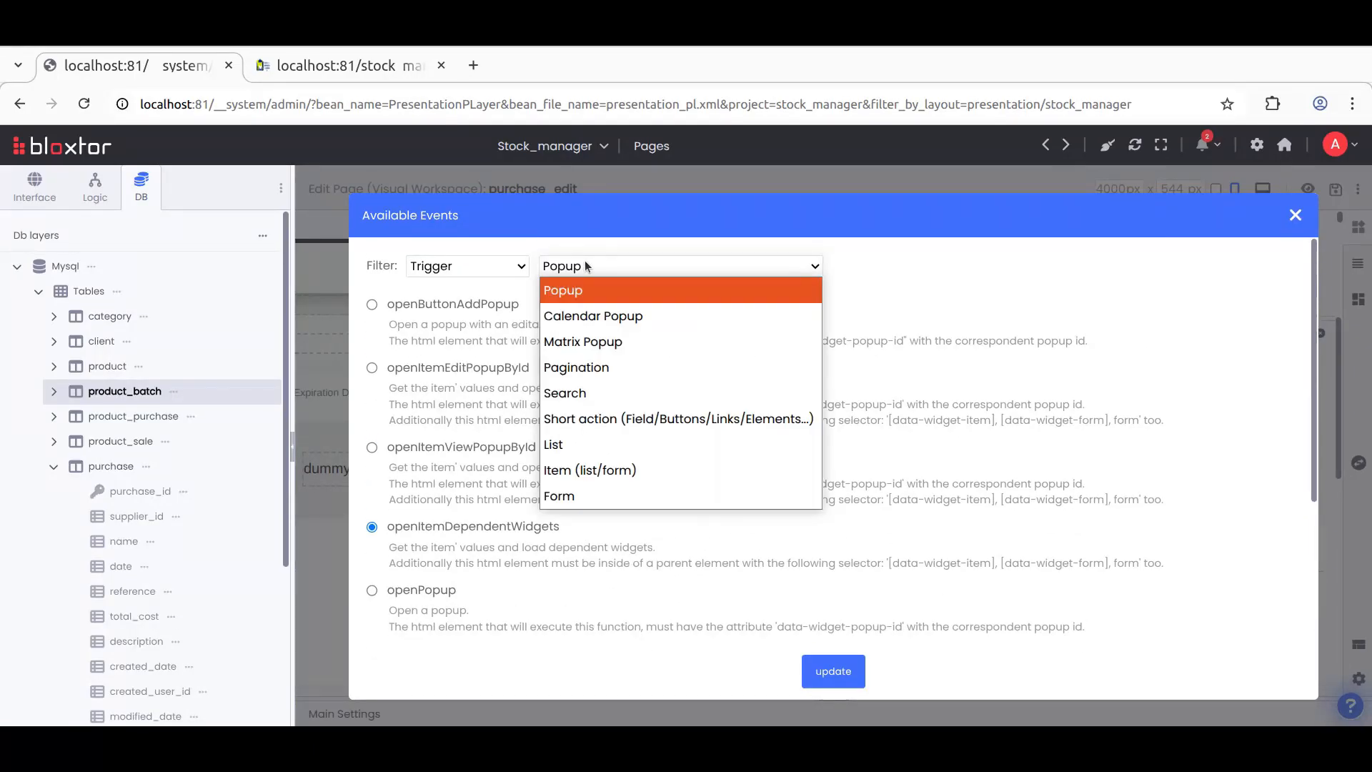
left_click(599, 421)
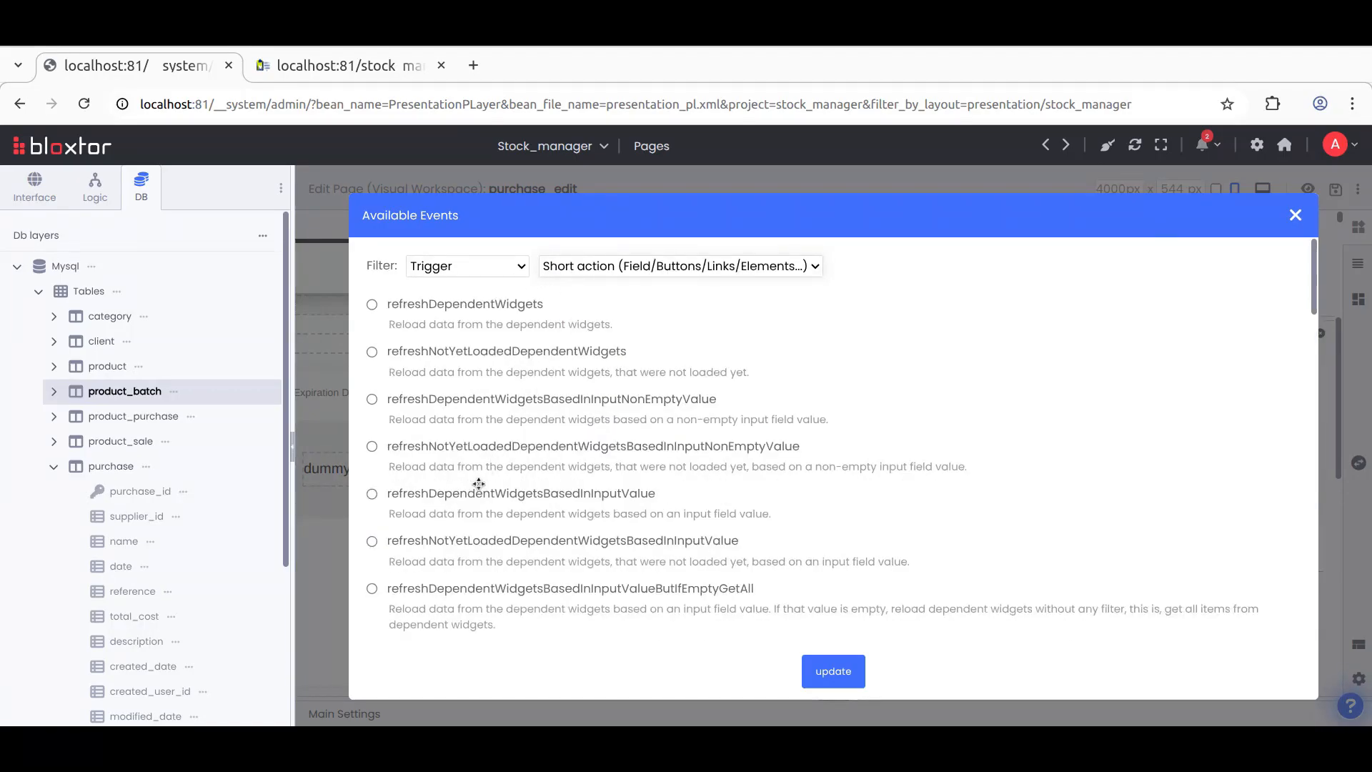
scroll(478, 484, "down", 8)
scroll(494, 531, "down", 5)
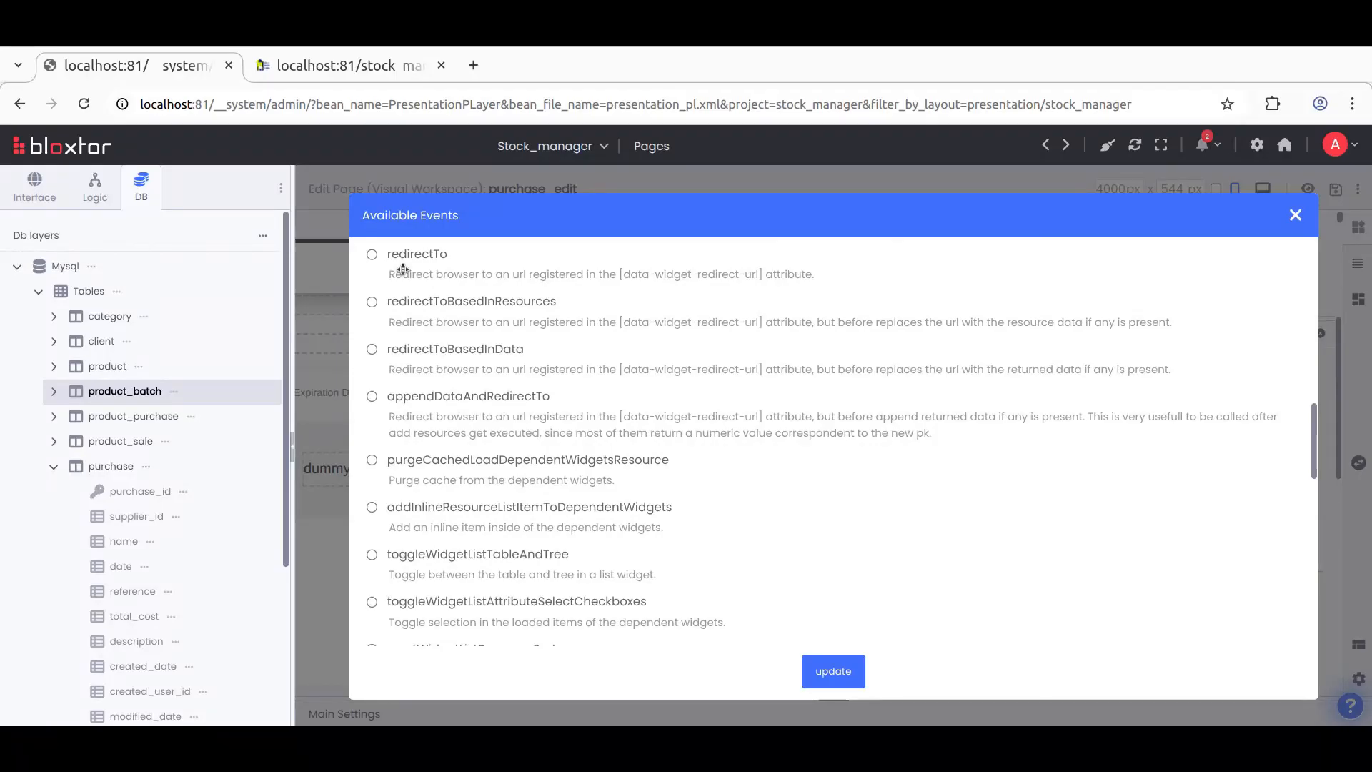
scroll(422, 497, "down", 5)
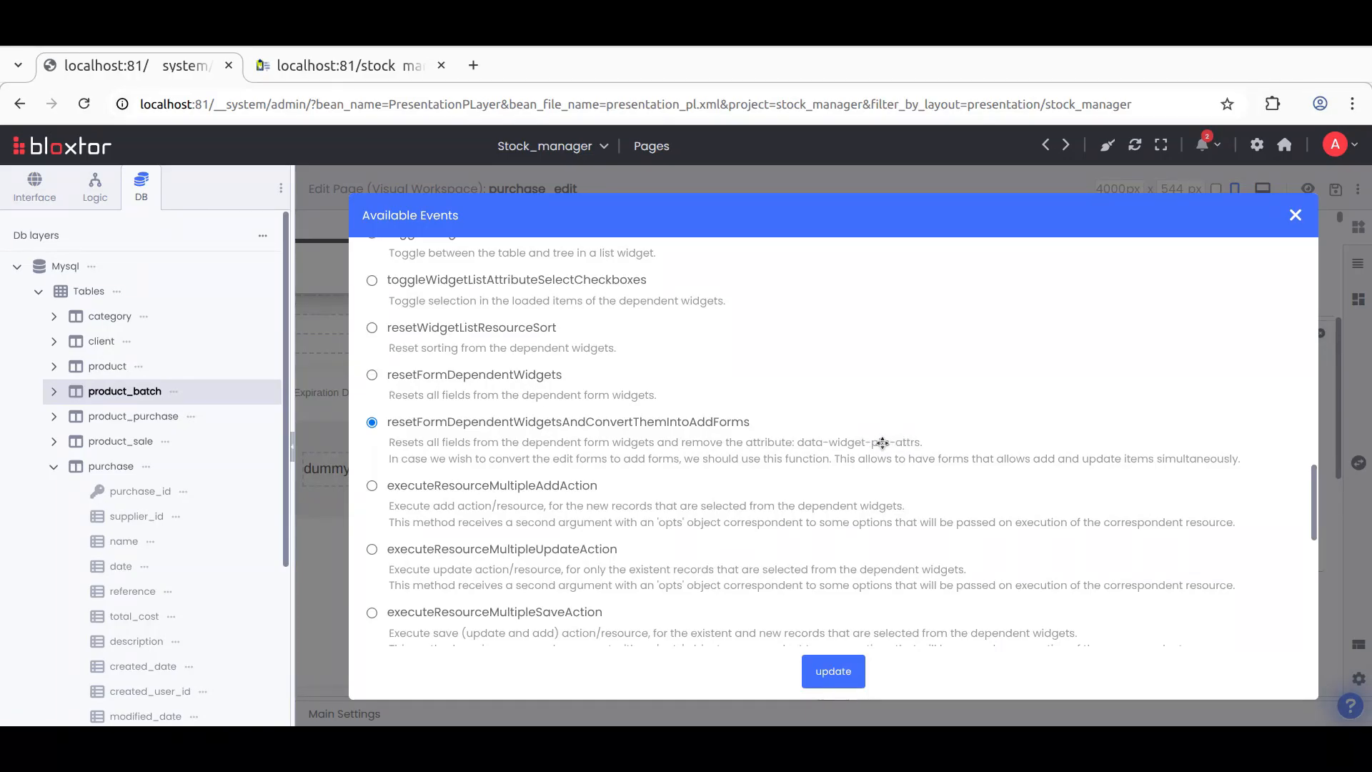
left_click(833, 670)
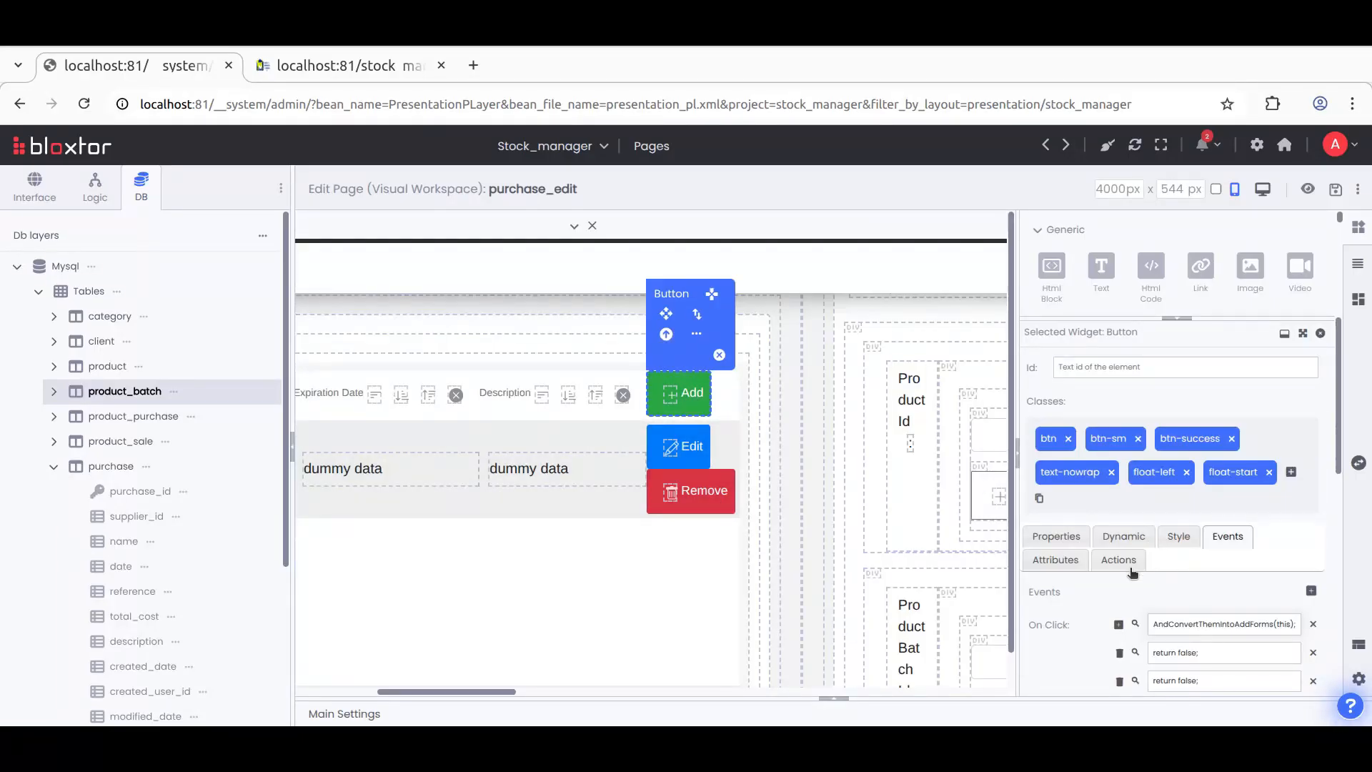
Step: Review the Add button's click events and widget dependency, and save the page
left_click(1122, 535)
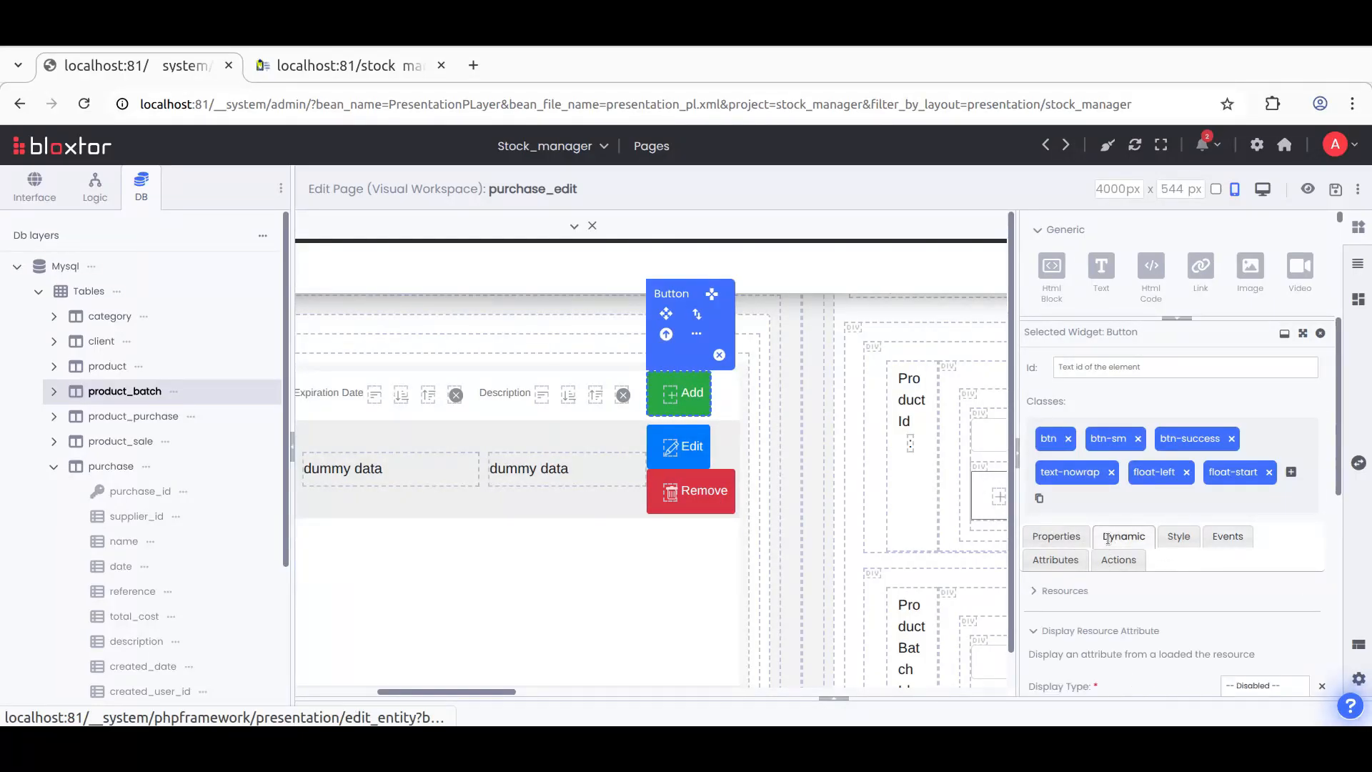
left_click(1216, 533)
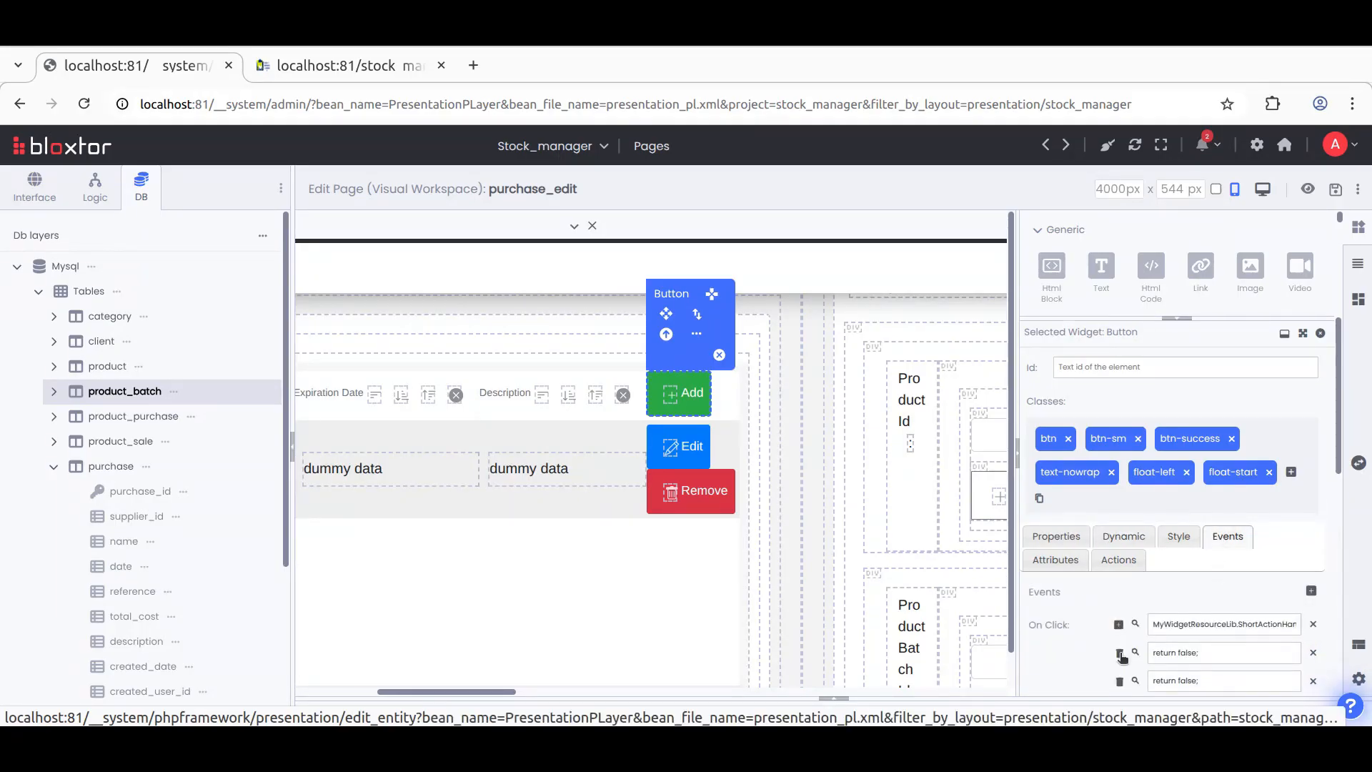
left_click(1123, 536)
scroll(1082, 599, "down", 4)
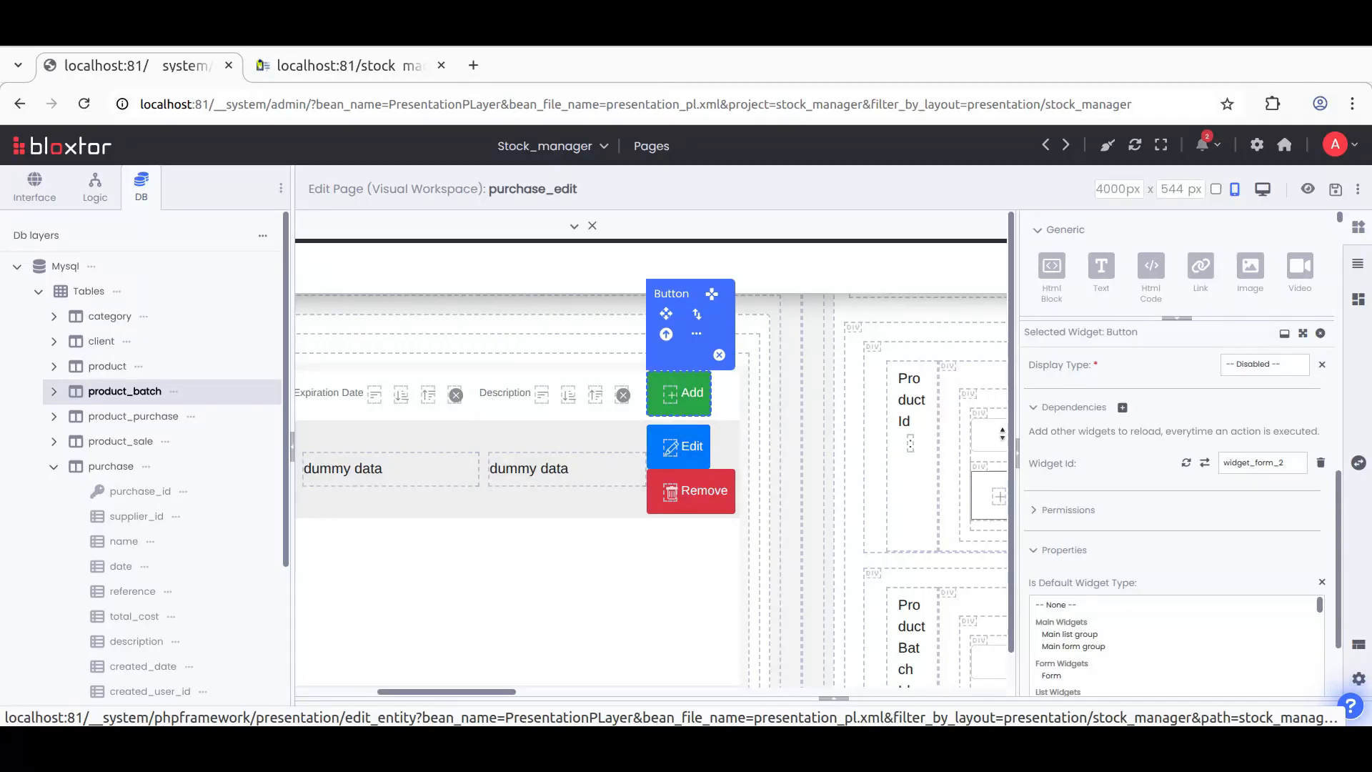
left_click(1335, 190)
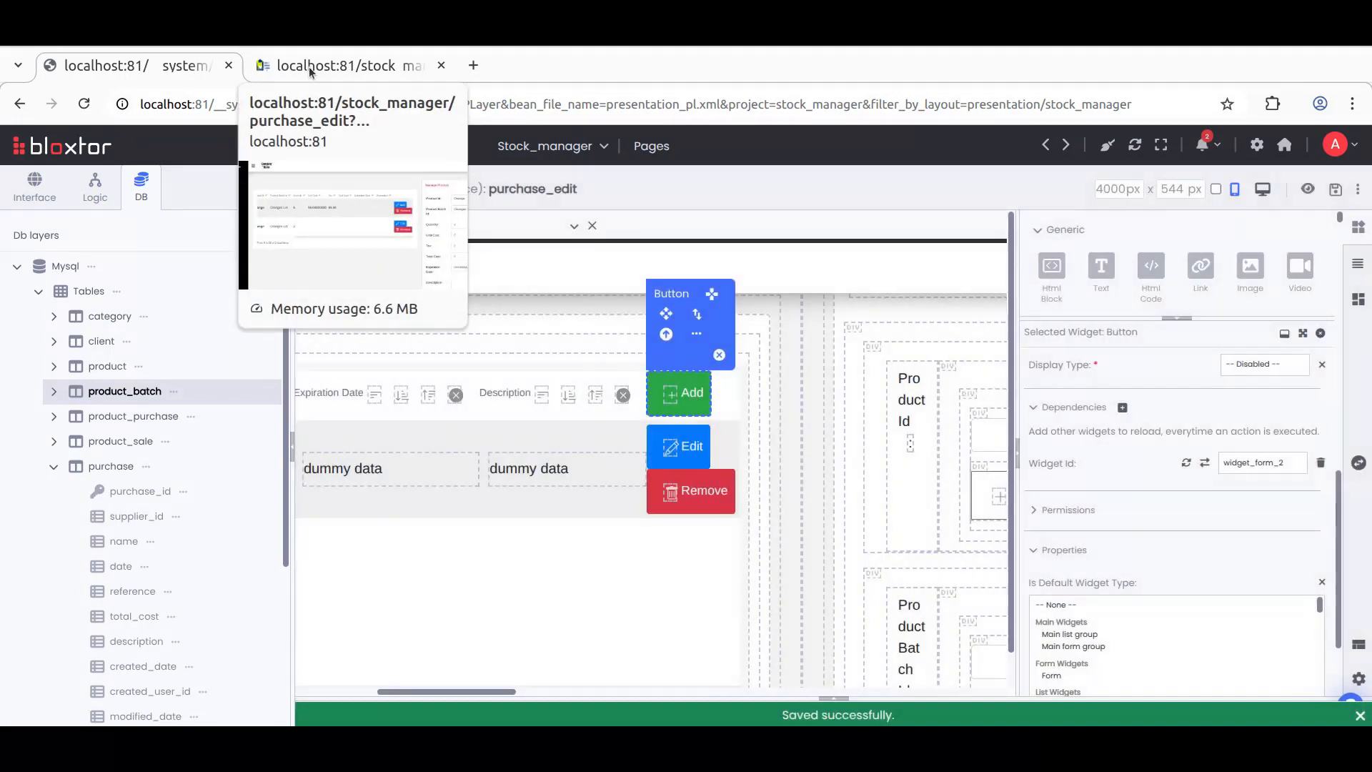
Step: Reload the live purchase_edit page and test loading the first listed product into the Manage Product form, and resetting it with Add
left_click(309, 69)
left_click(84, 103)
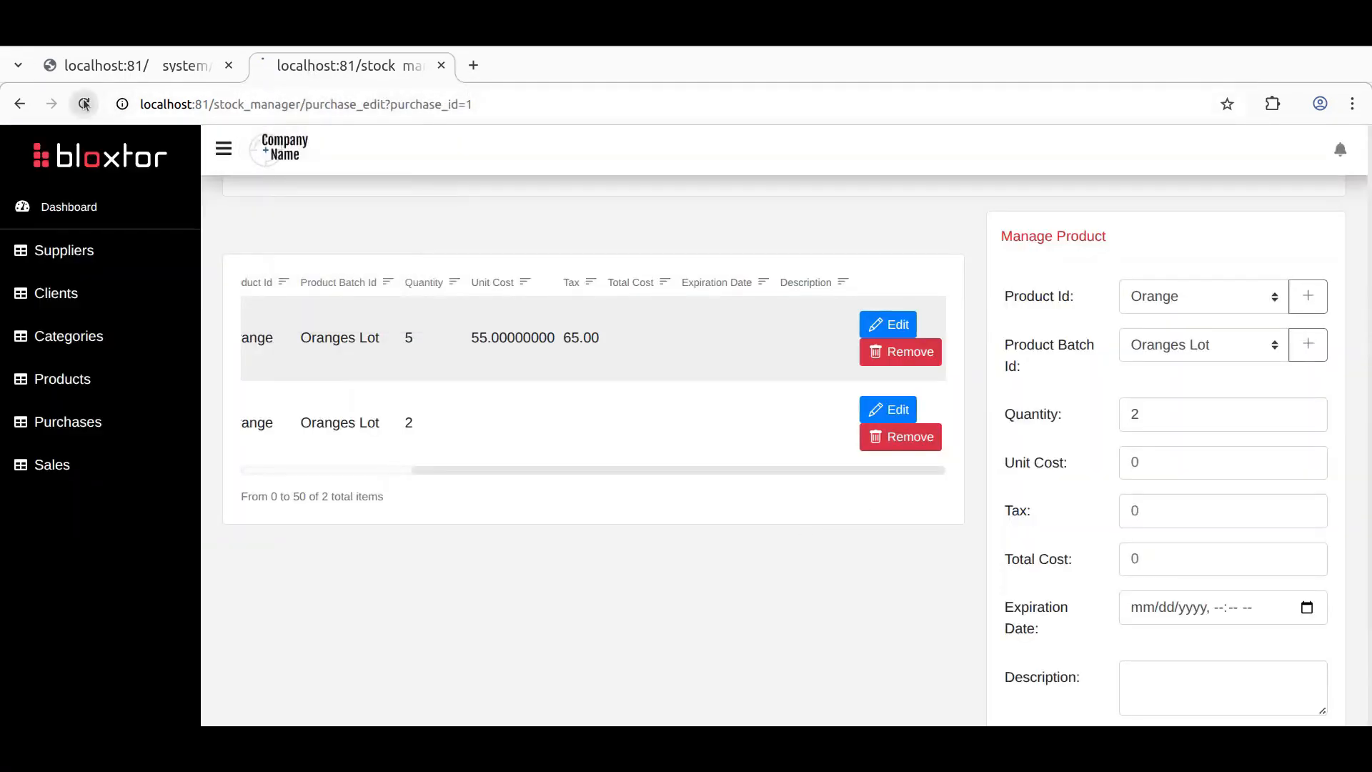
scroll(942, 496, "up", 5)
scroll(942, 496, "down", 6)
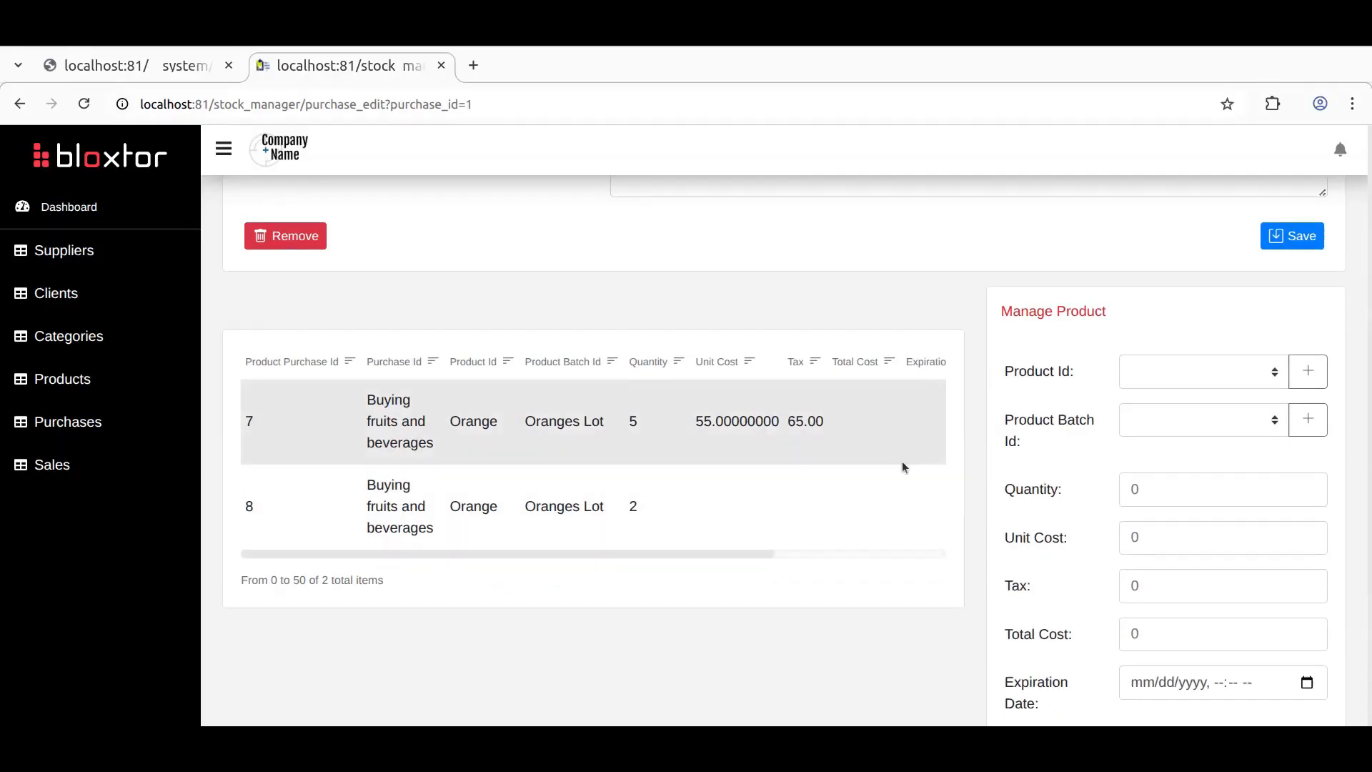
left_click_drag(760, 554, 929, 554)
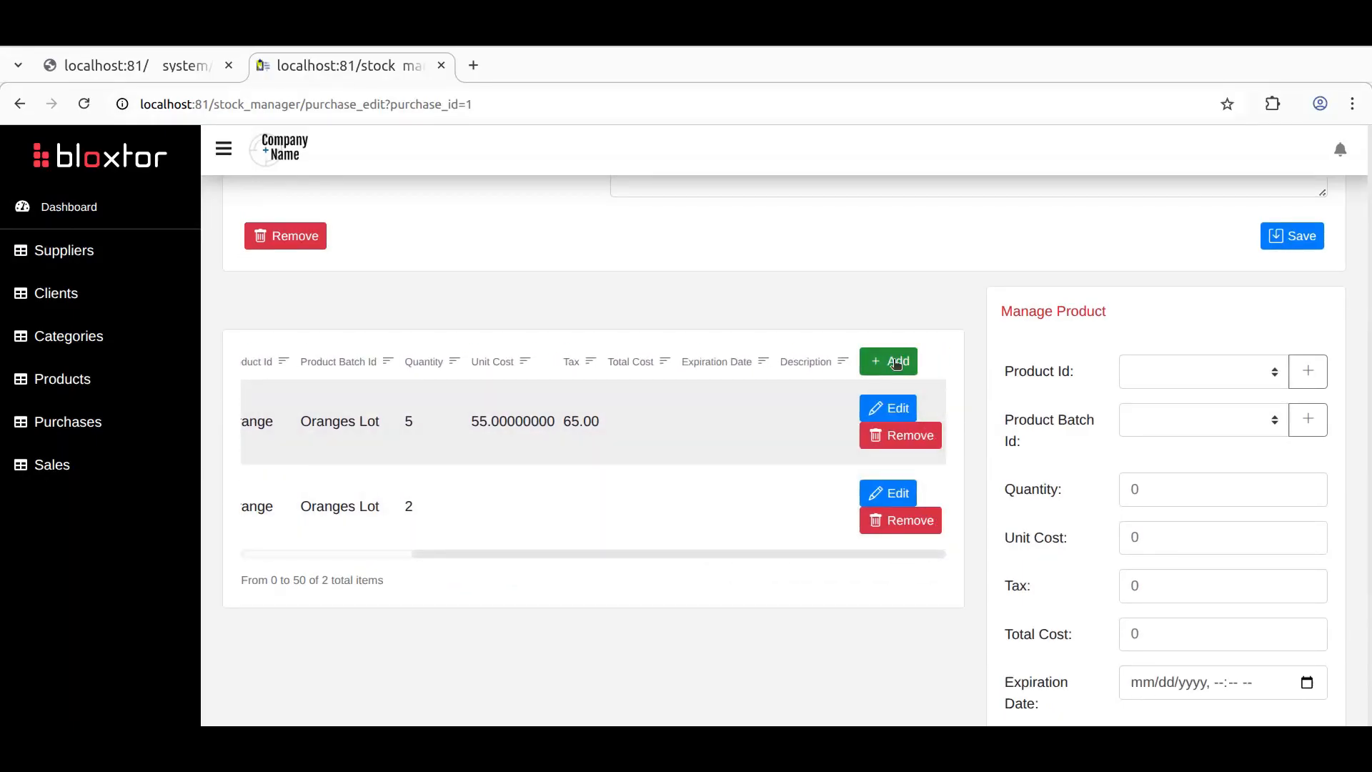
left_click(893, 411)
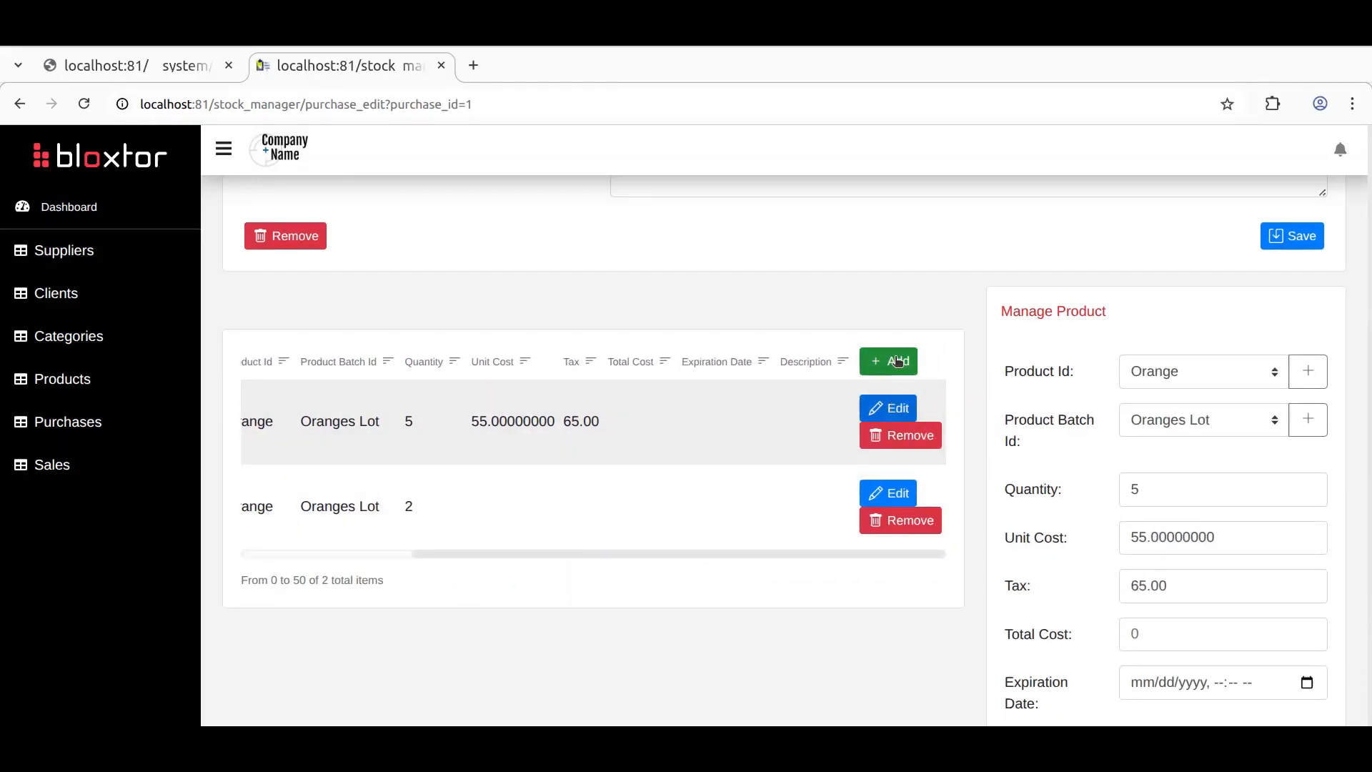
left_click(897, 366)
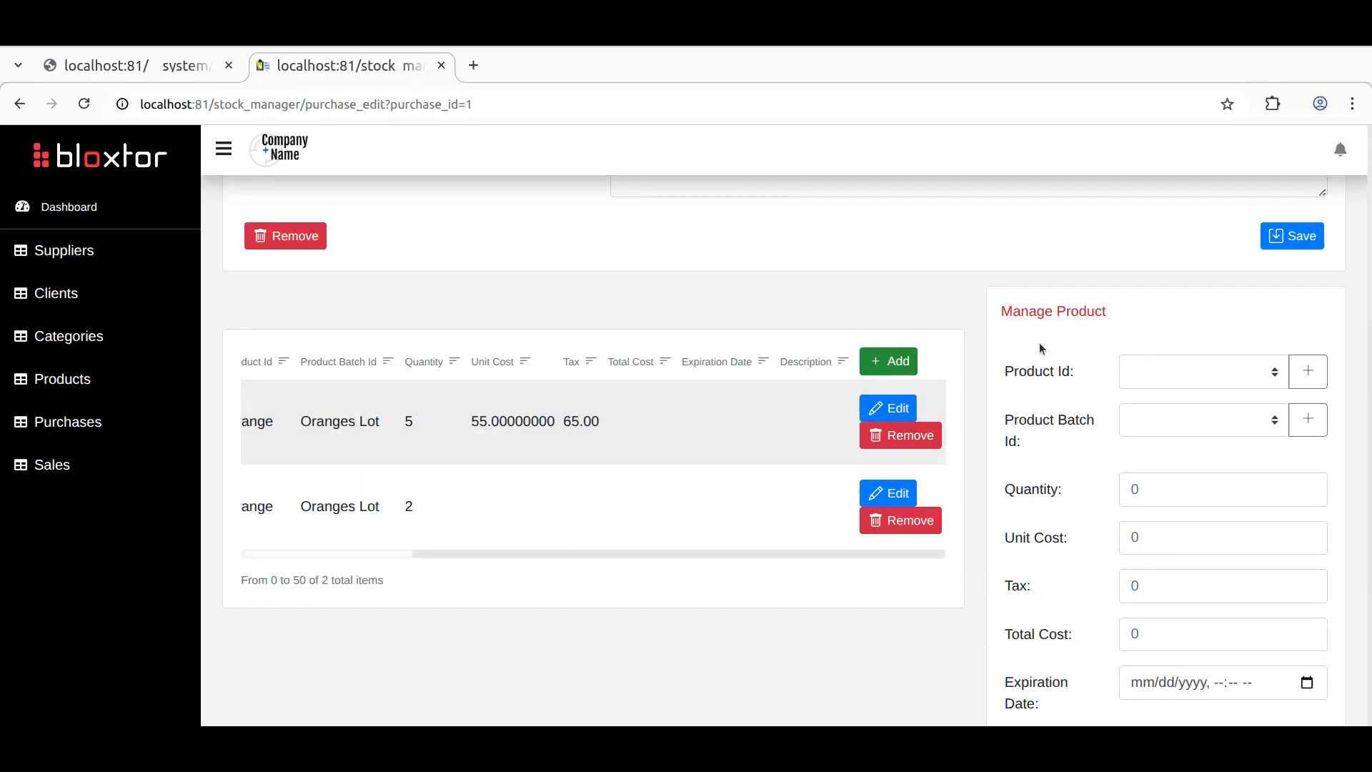
Step: Edit the first listed product on the live page, setting its quantity to 6, and save it
left_click(889, 409)
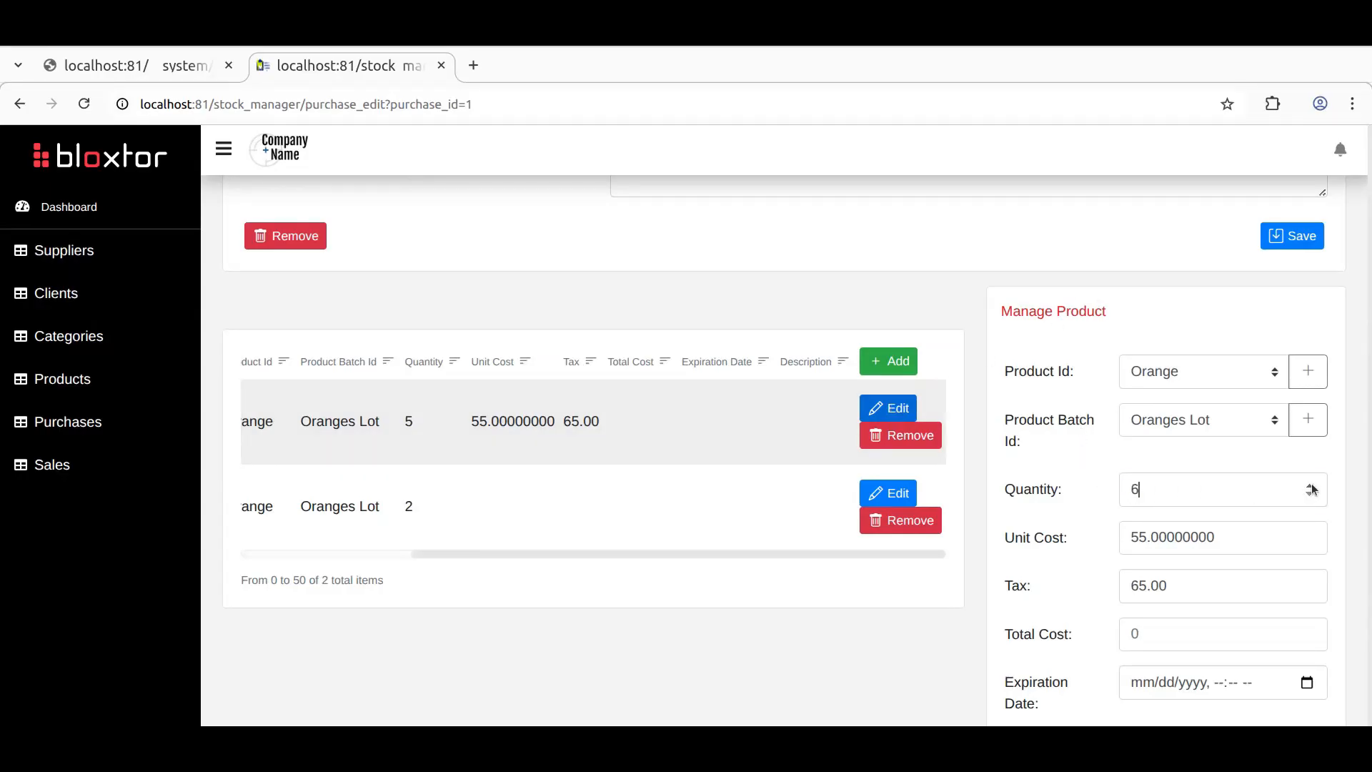
scroll(1029, 450, "down", 4)
left_click(1275, 540)
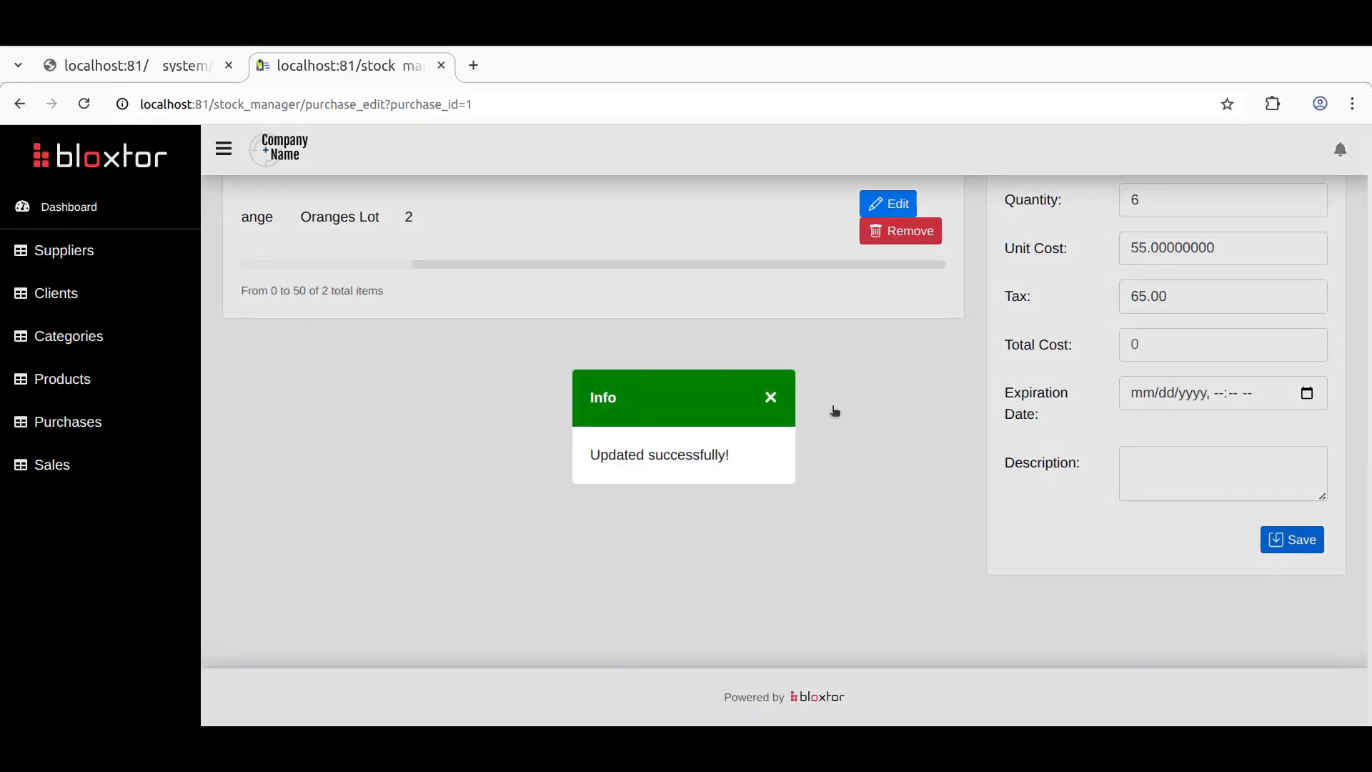
left_click(772, 397)
scroll(570, 312, "up", 3)
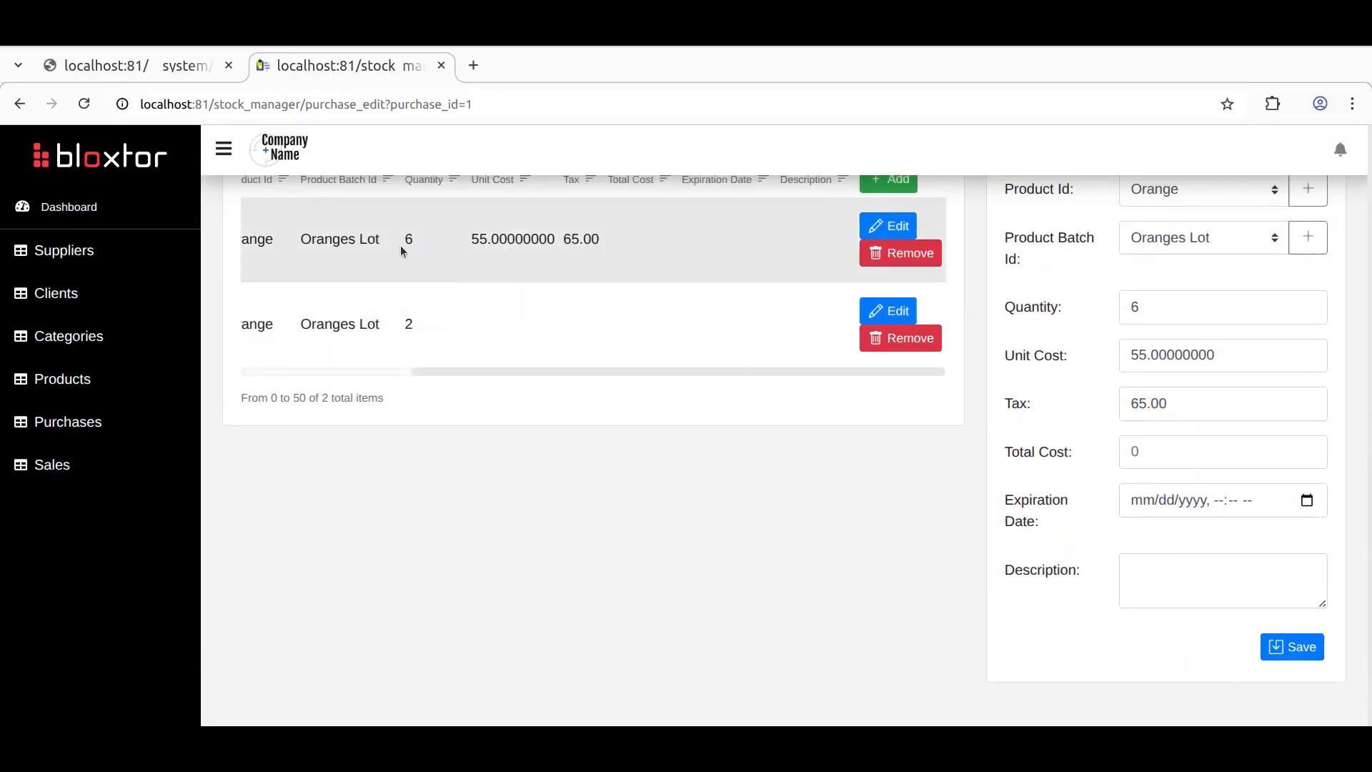
Step: Try to add a new product entry with product Beer, batch Oranges Lot and quantity 1 through the Manage Product form
scroll(976, 459, "up", 1)
left_click(888, 286)
left_click(1203, 296)
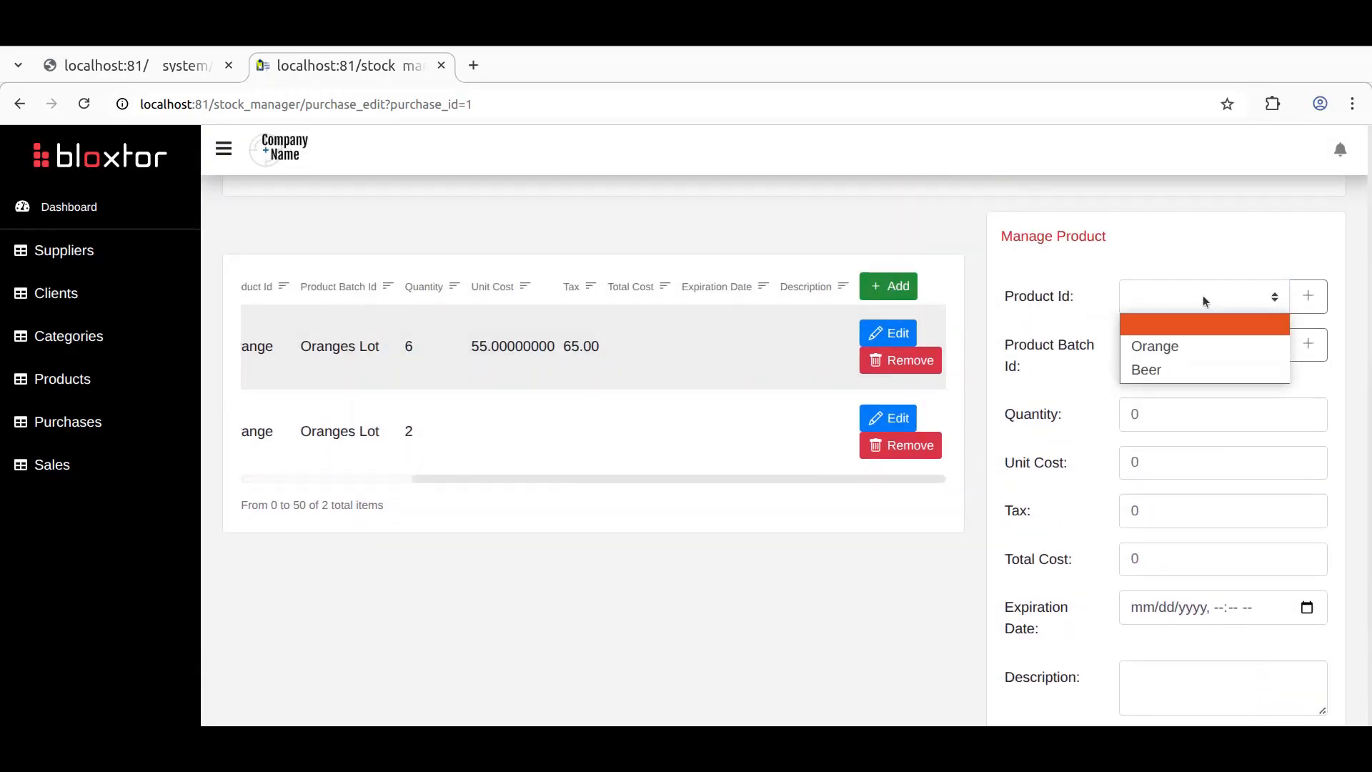
left_click(1166, 366)
left_click(1163, 340)
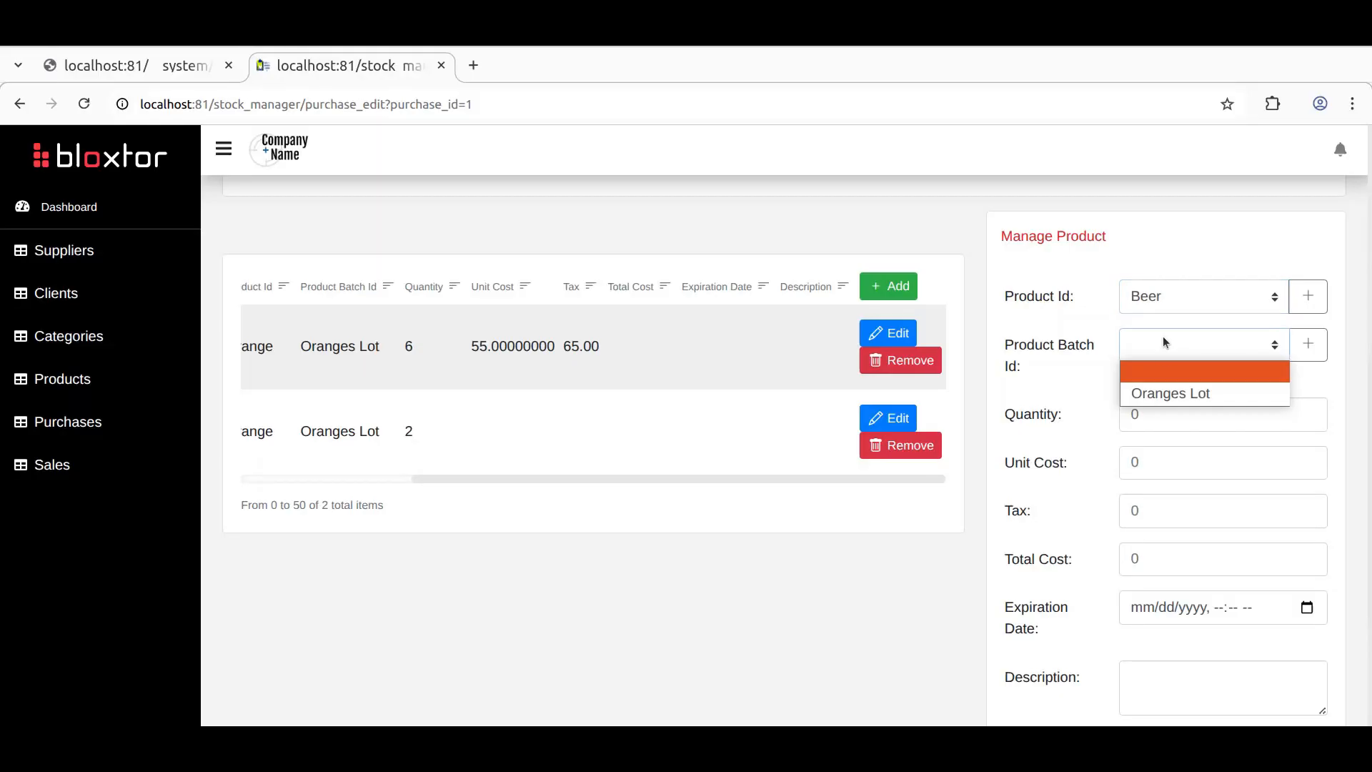
left_click(1157, 393)
left_click(1258, 414)
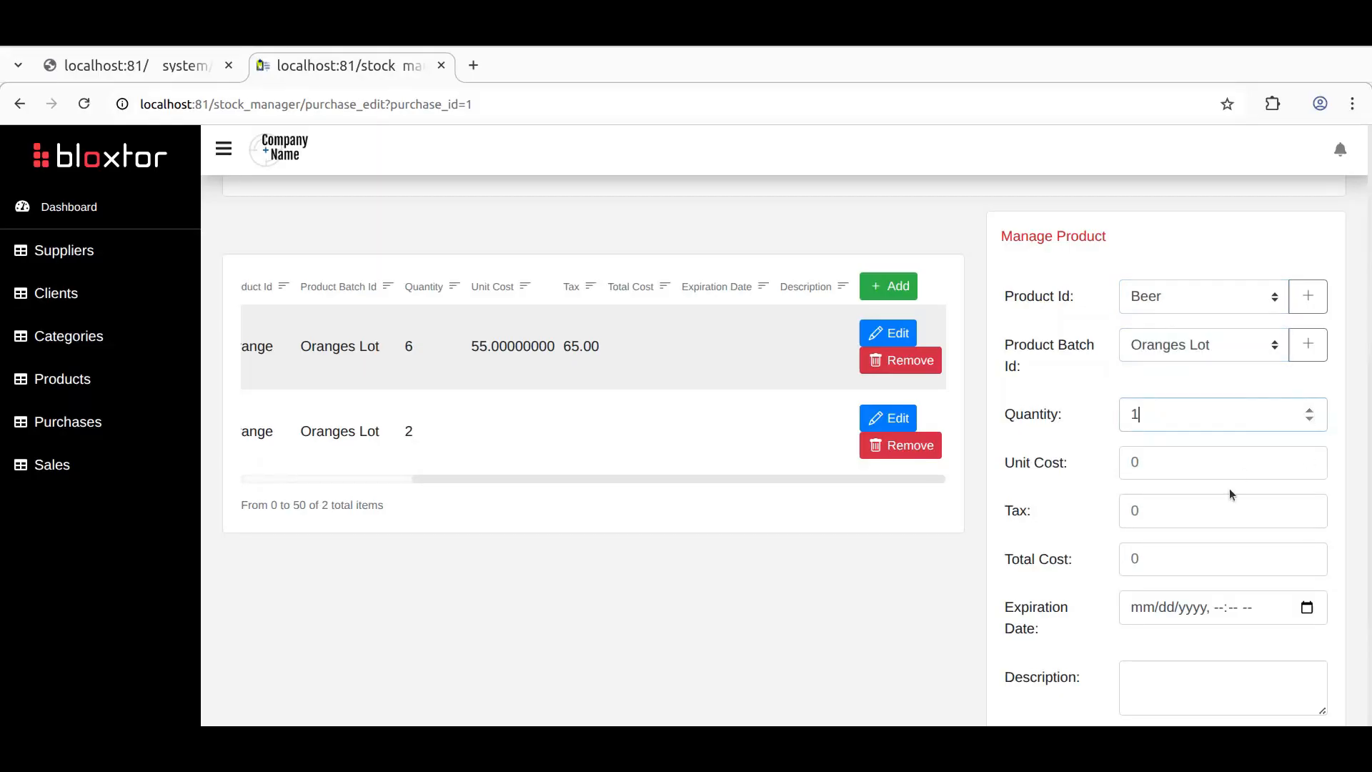
scroll(1102, 517, "down", 3)
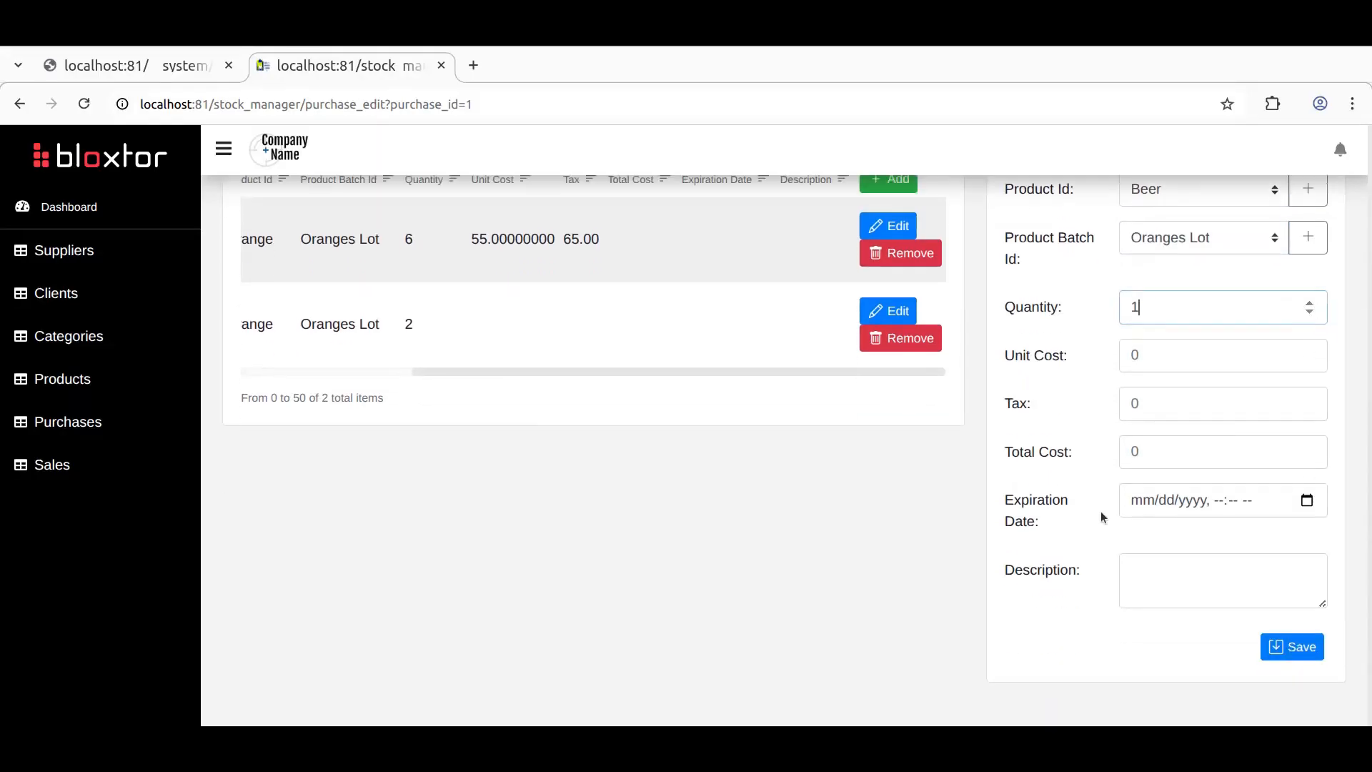
left_click(1293, 651)
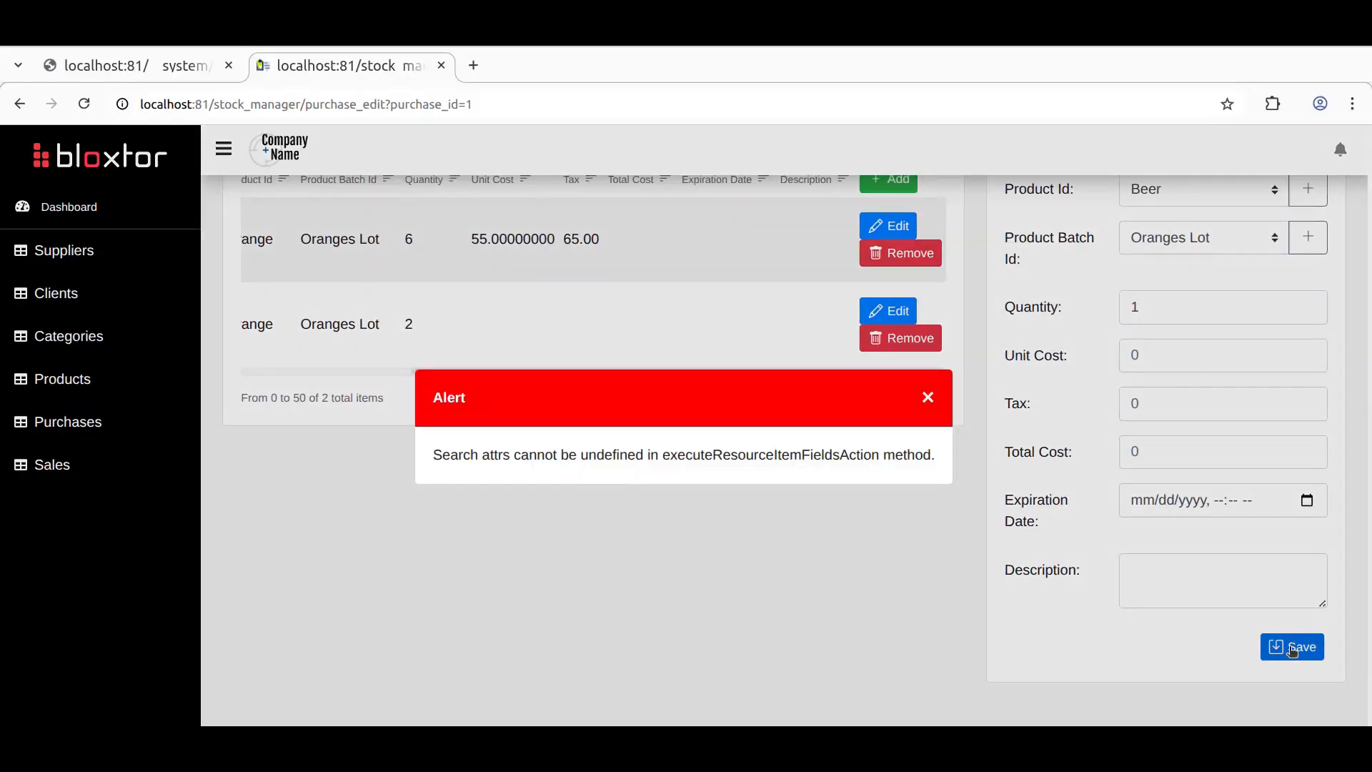
left_click(927, 399)
scroll(1072, 414, "up", 3)
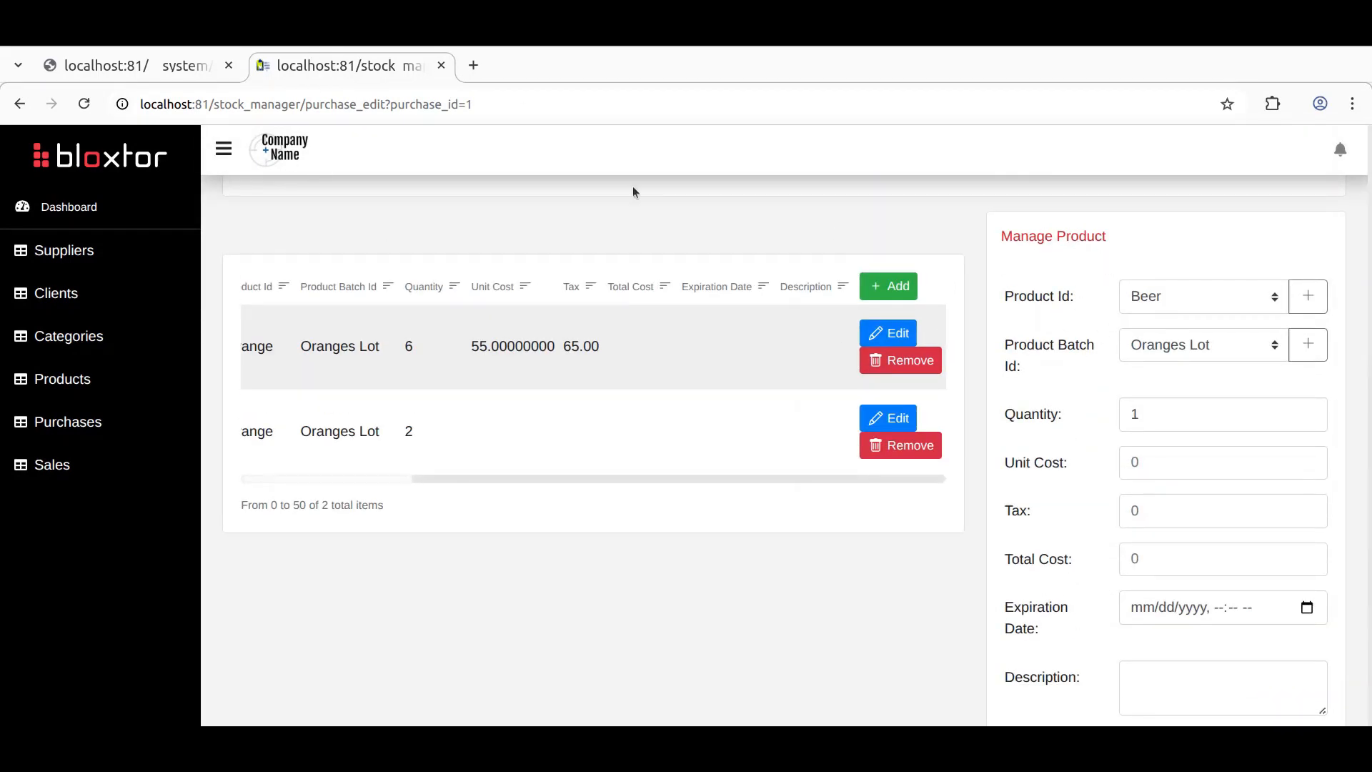
left_click(180, 77)
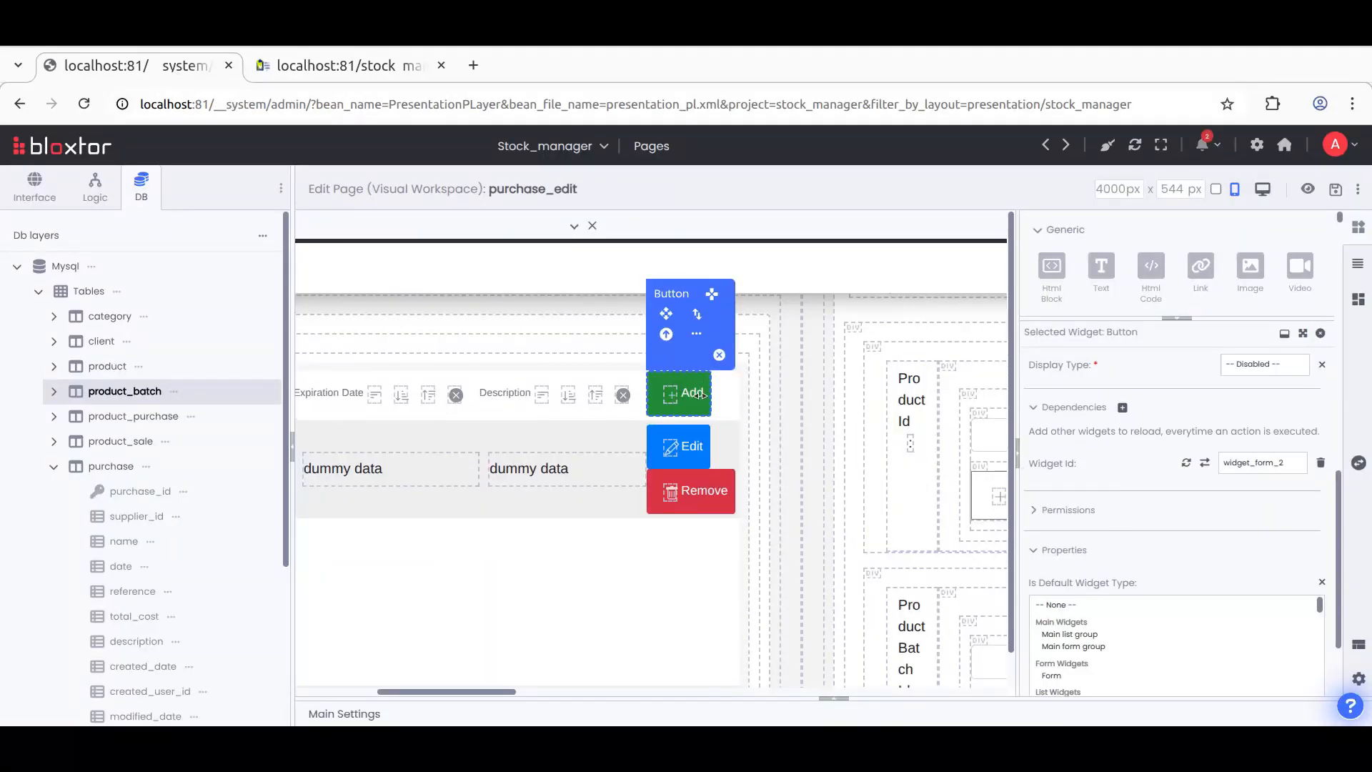
left_click(307, 67)
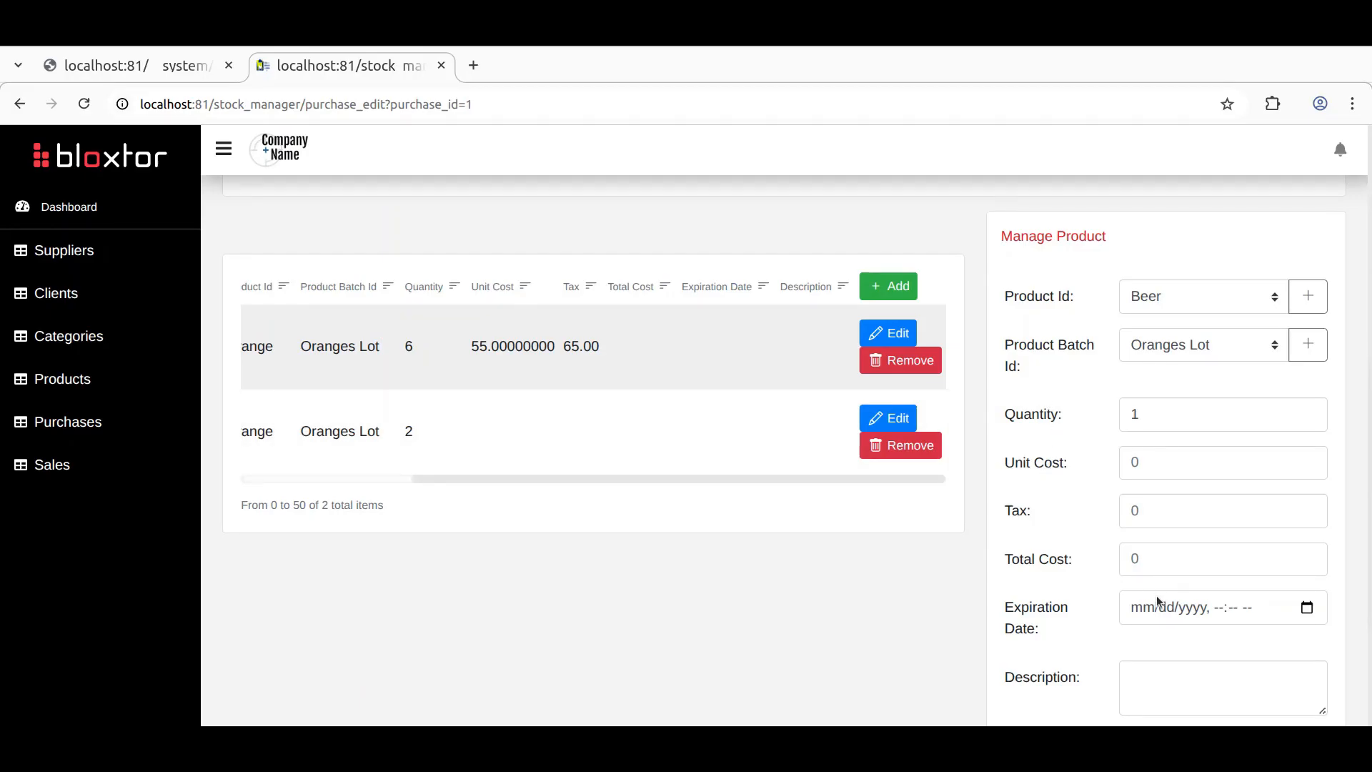
scroll(1152, 604, "down", 3)
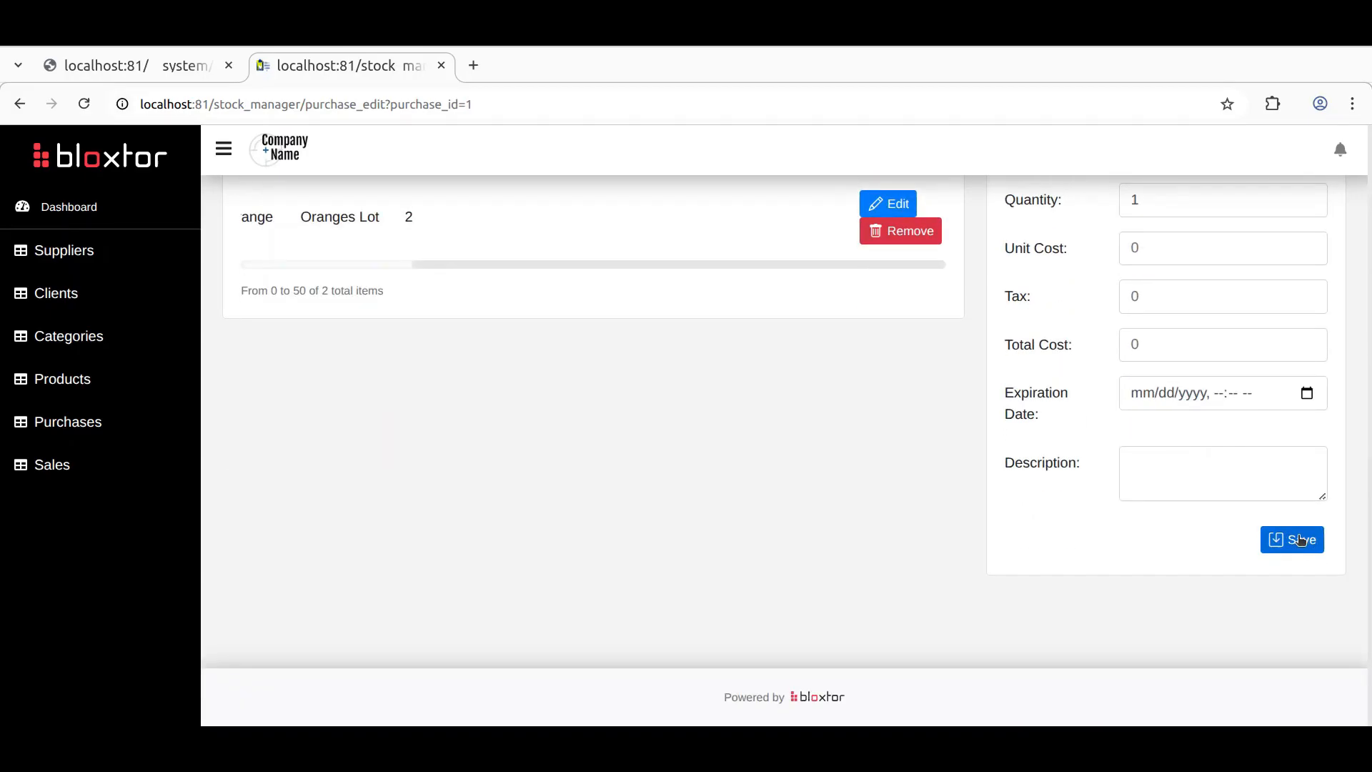
Step: In the page editor, set the Manage Product Save button's on-click event to saveResourceItem and delete the duplicate return false action
left_click(165, 68)
scroll(899, 549, "down", 15)
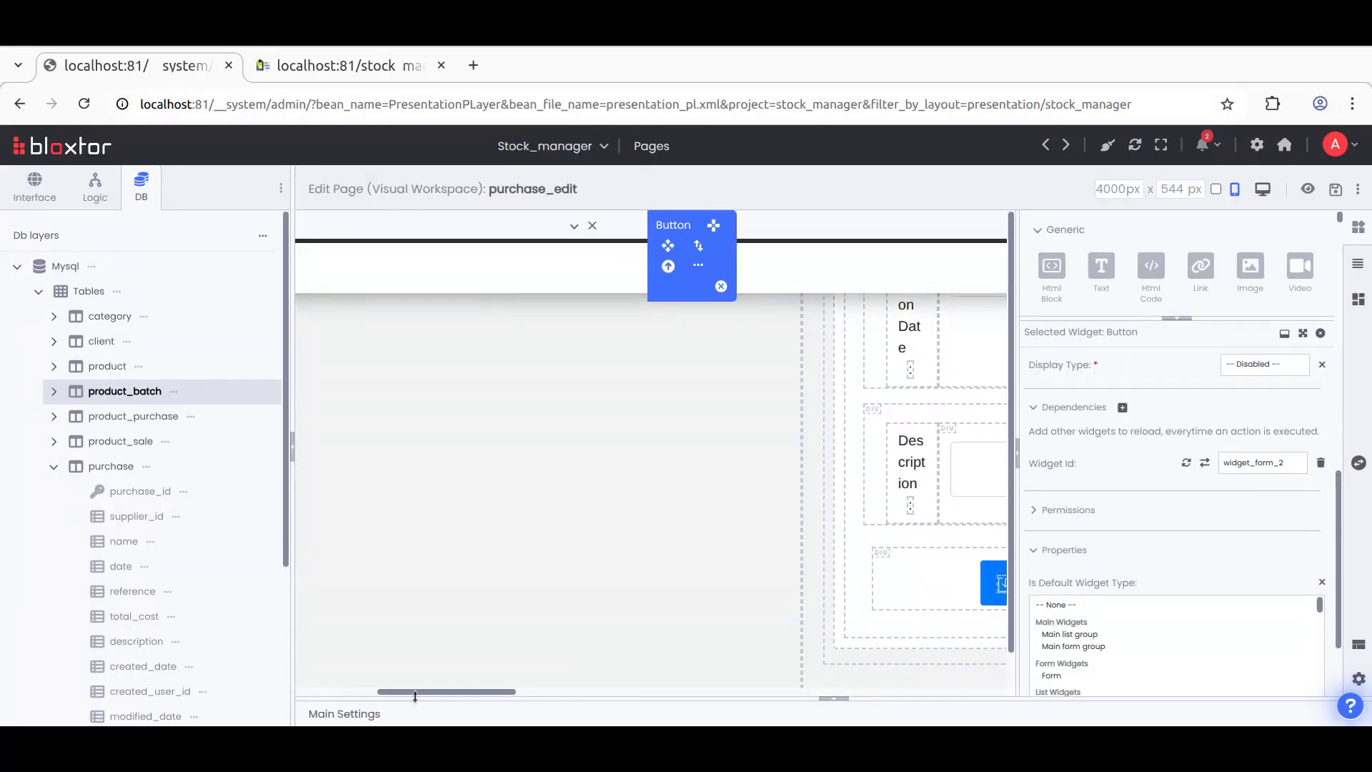
scroll(715, 565, "right", 5)
left_click(643, 584)
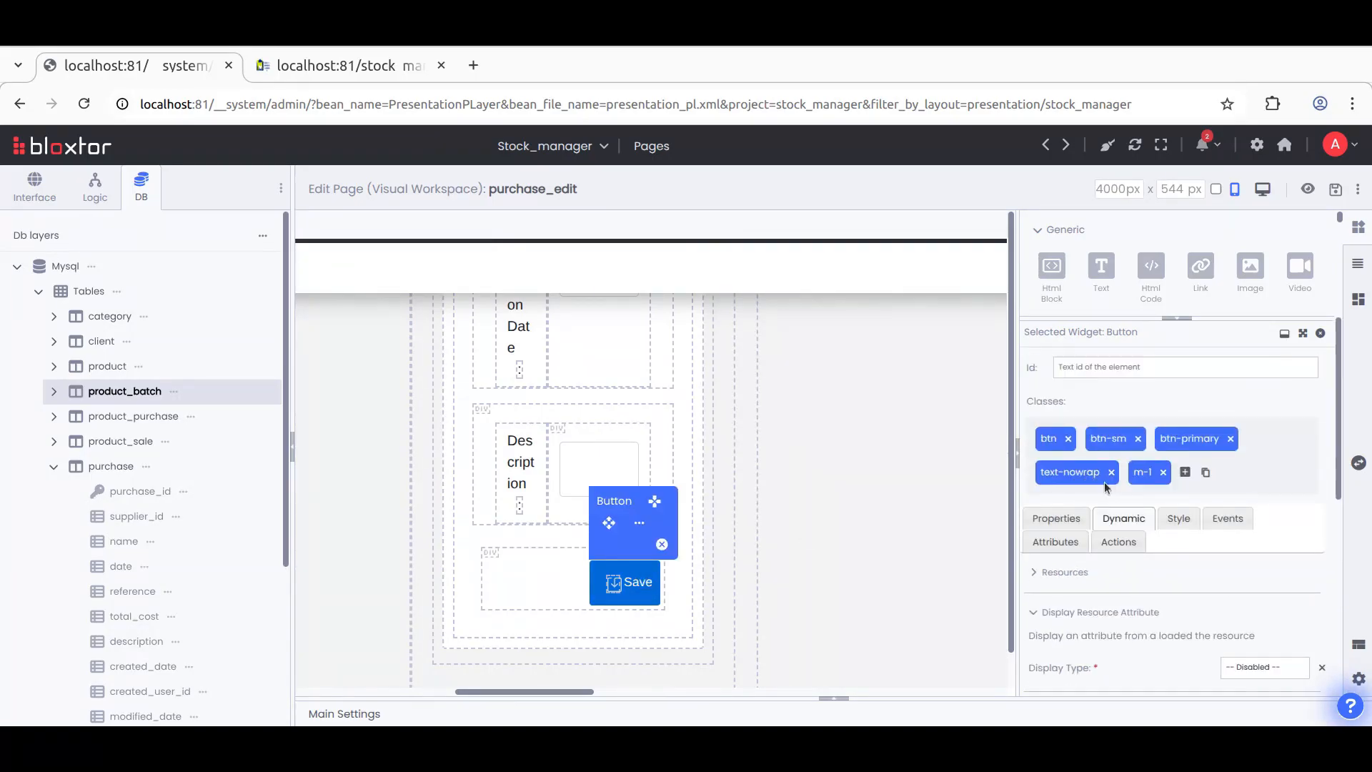
left_click(1228, 519)
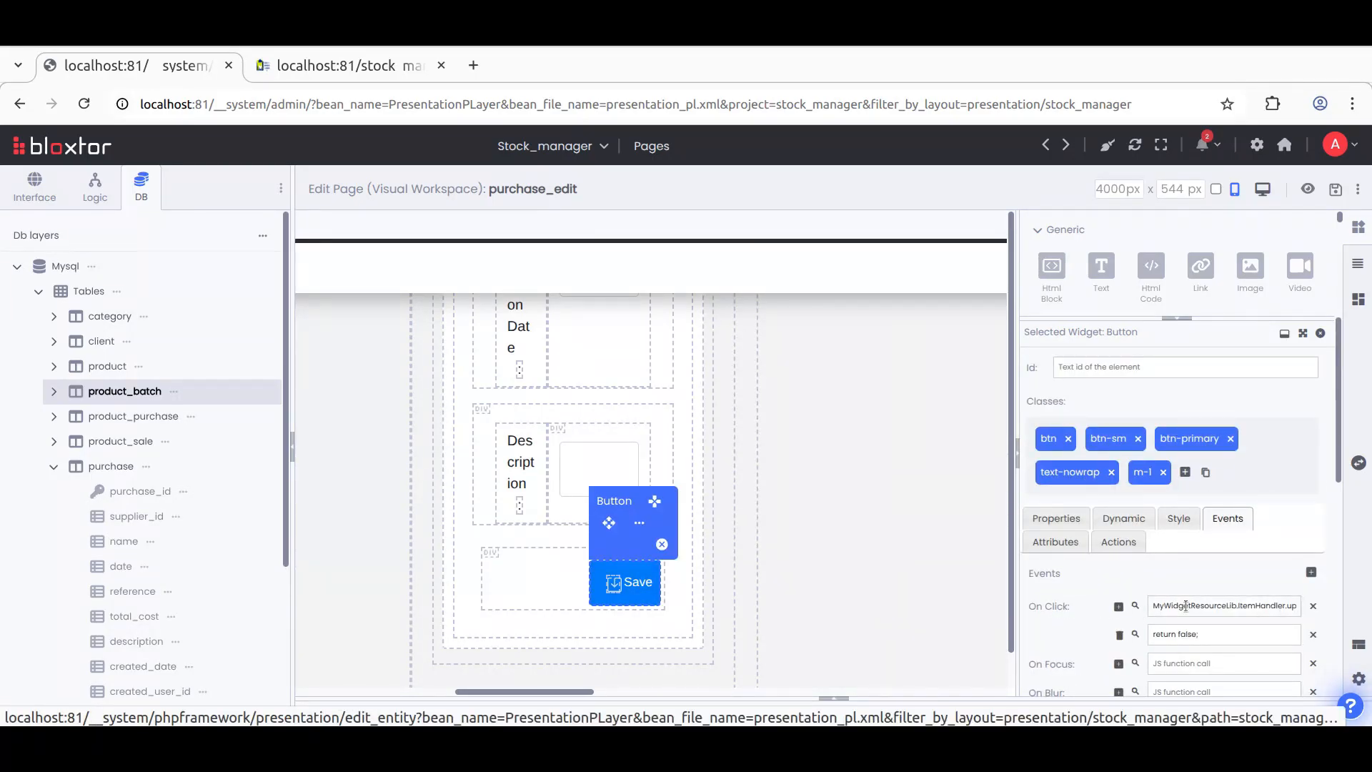
left_click_drag(1287, 606, 1322, 608)
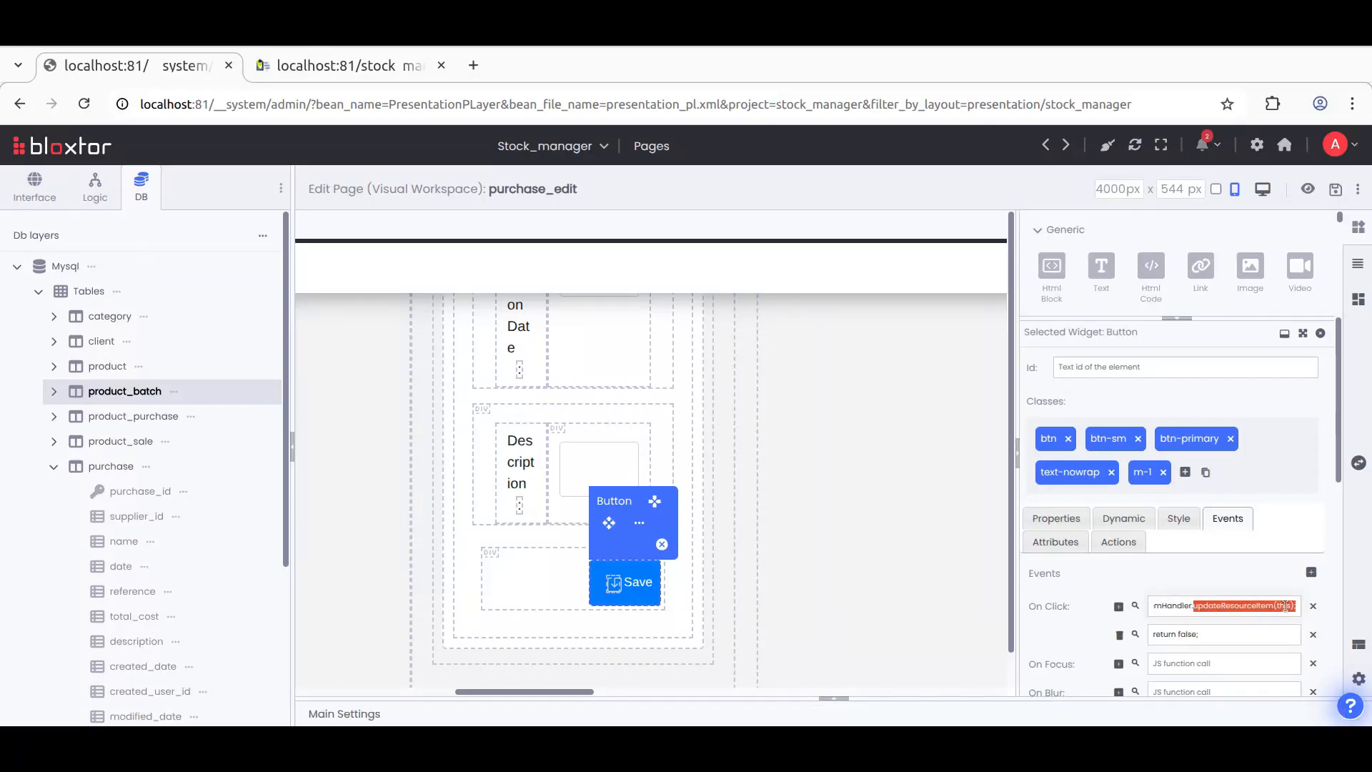
left_click(1136, 607)
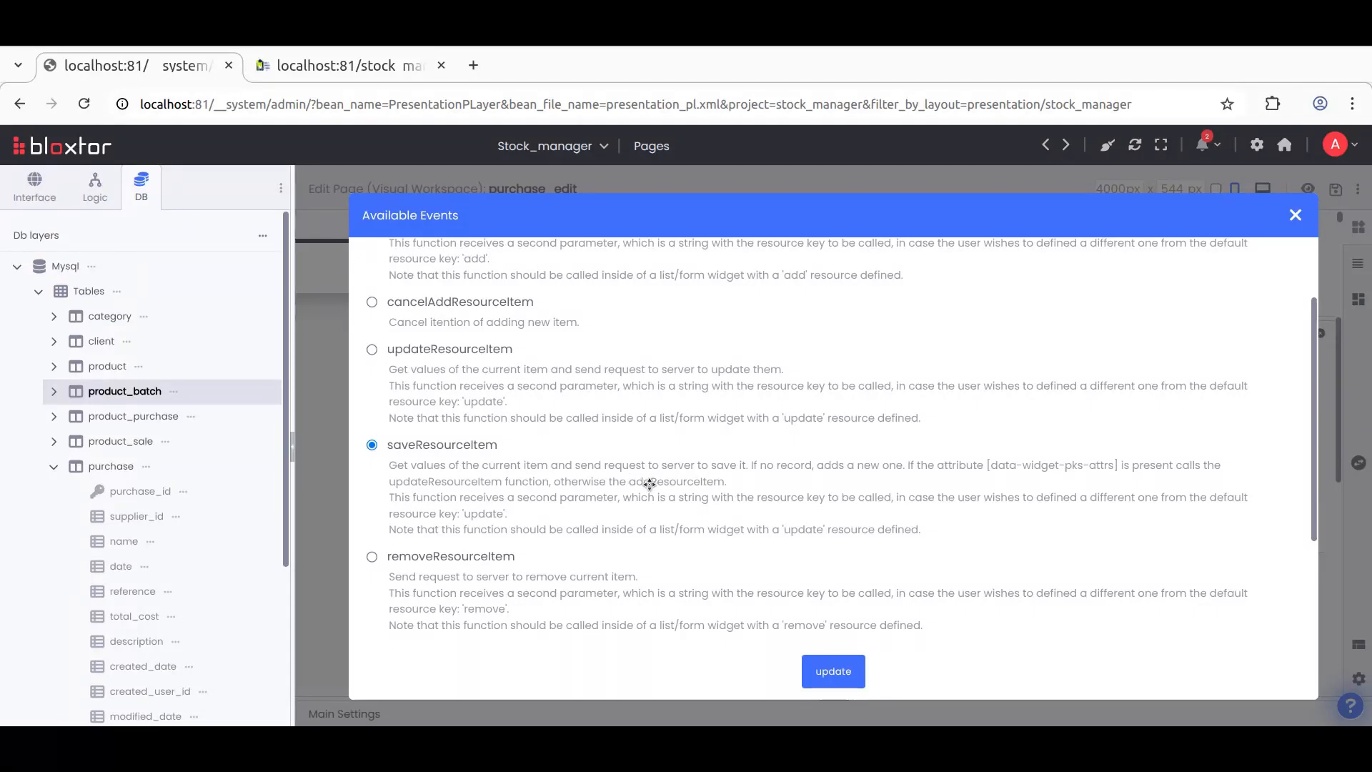
left_click(834, 671)
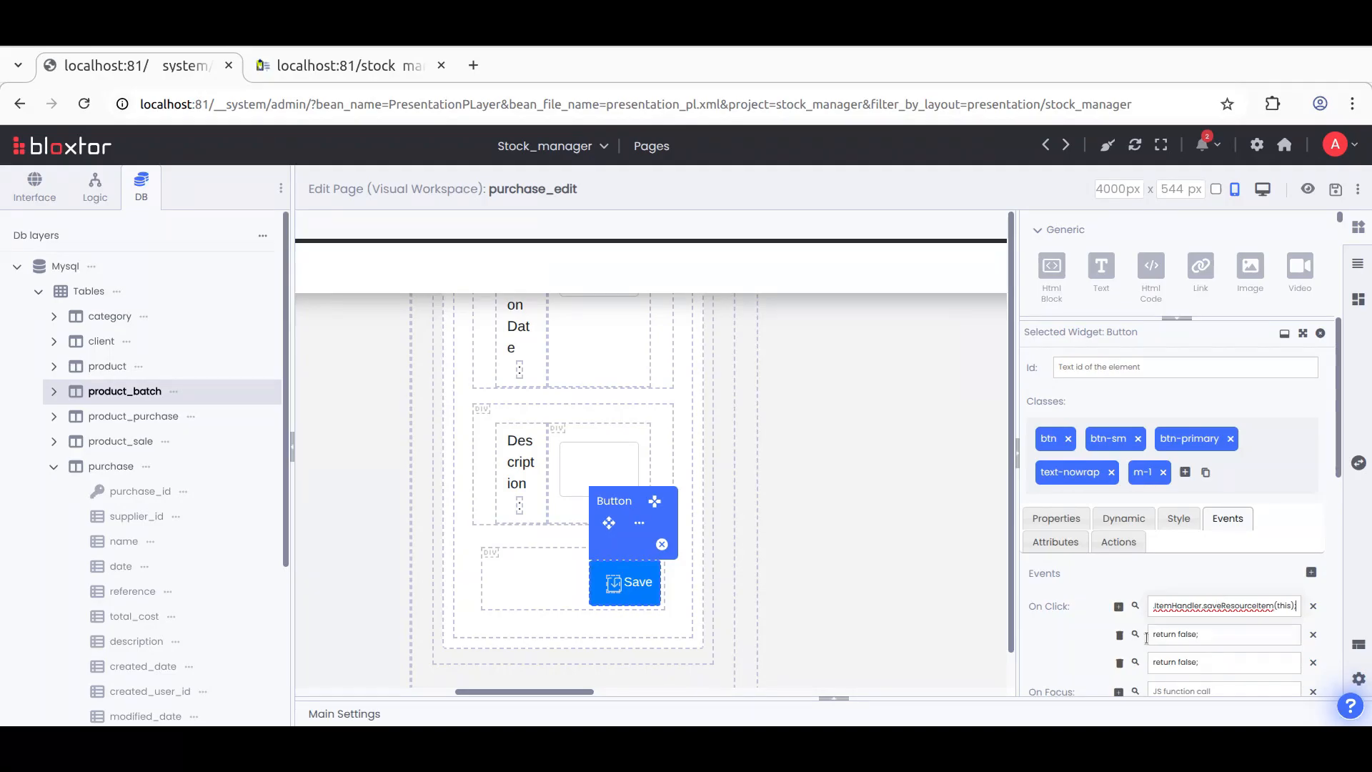
left_click(1119, 635)
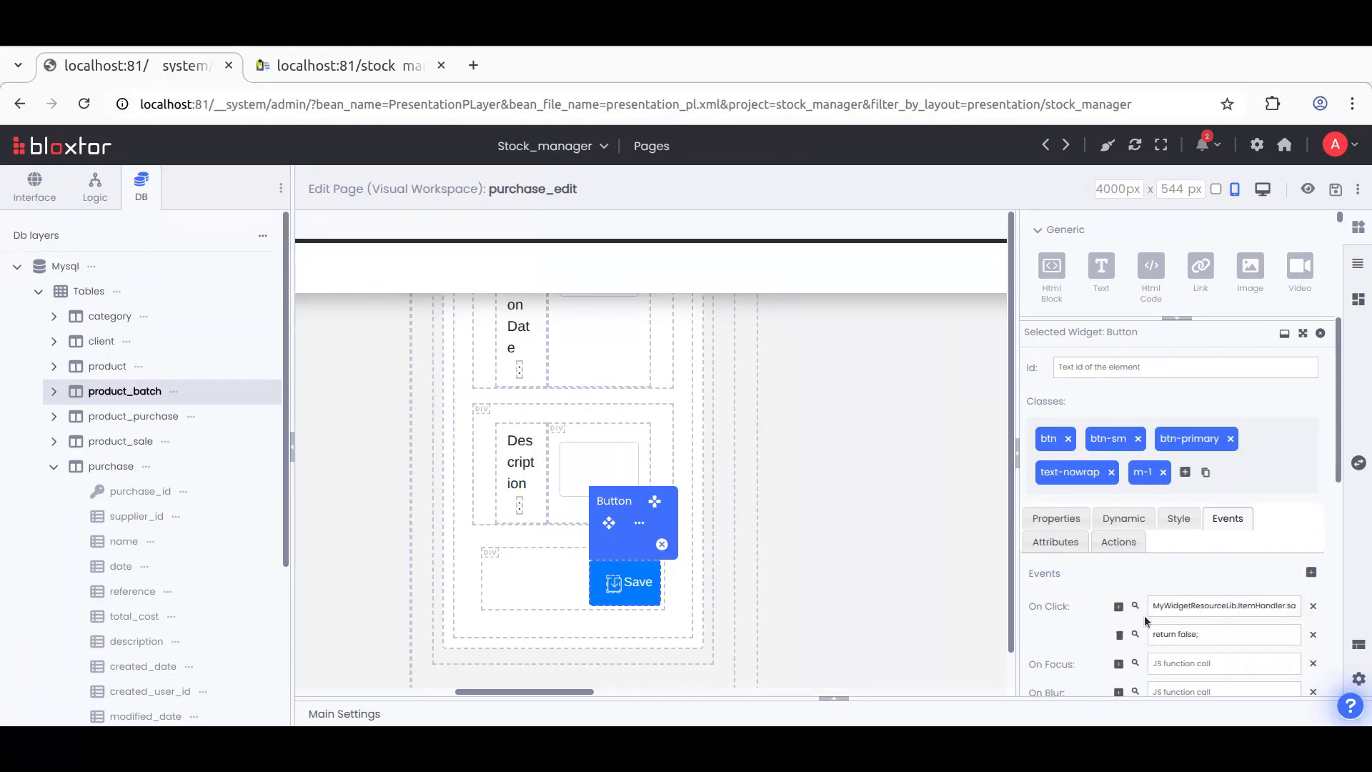
Step: Select the Manage Product form widget_form_2 and open its dynamic settings at the Add Resources section
scroll(481, 502, "up", 3)
scroll(482, 502, "up", 10)
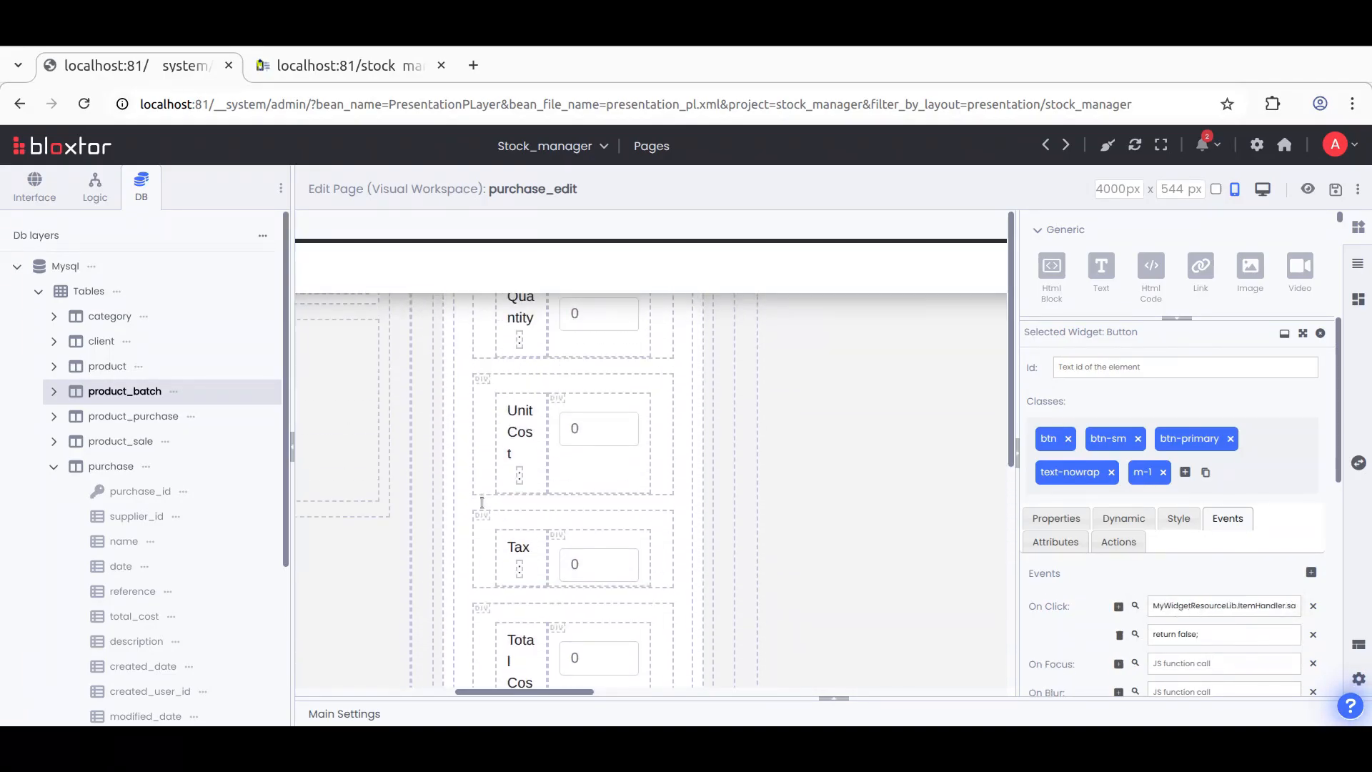
scroll(481, 502, "up", 1)
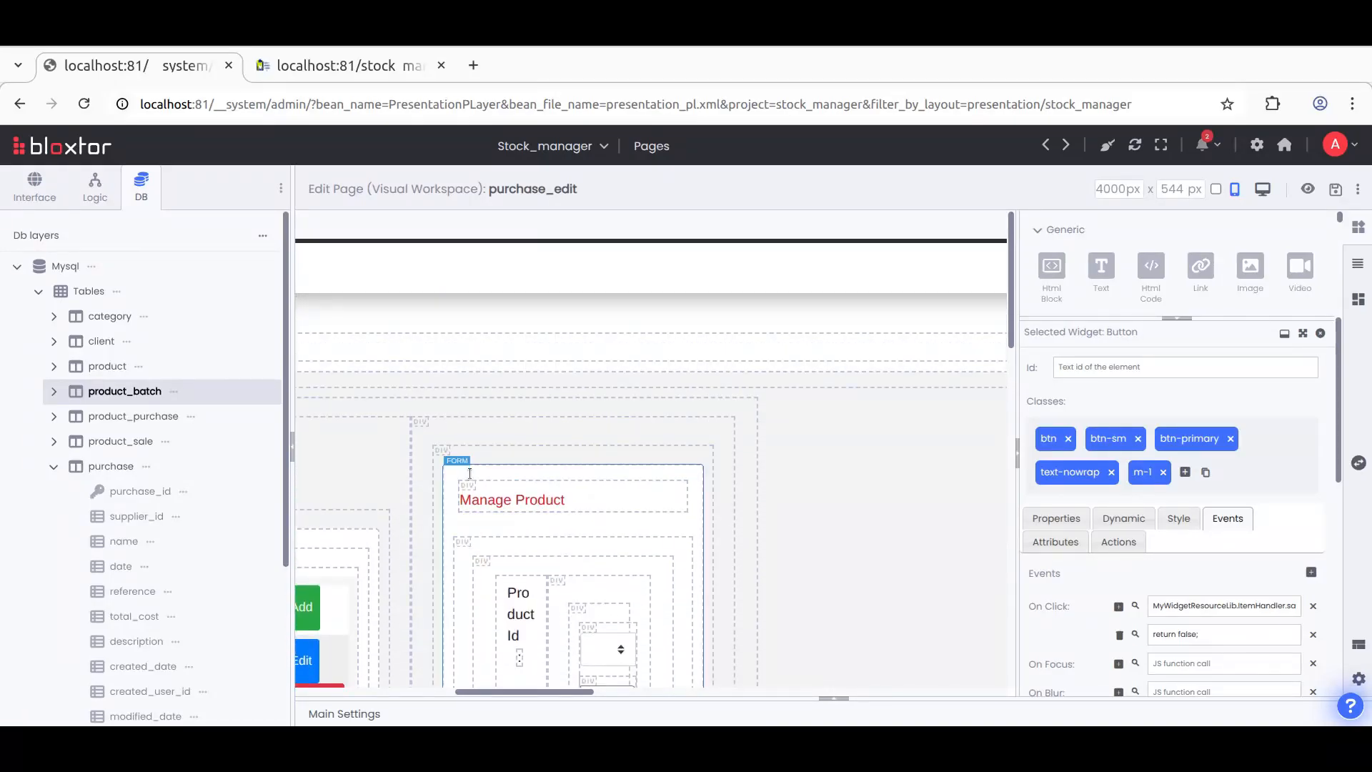
left_click(489, 475)
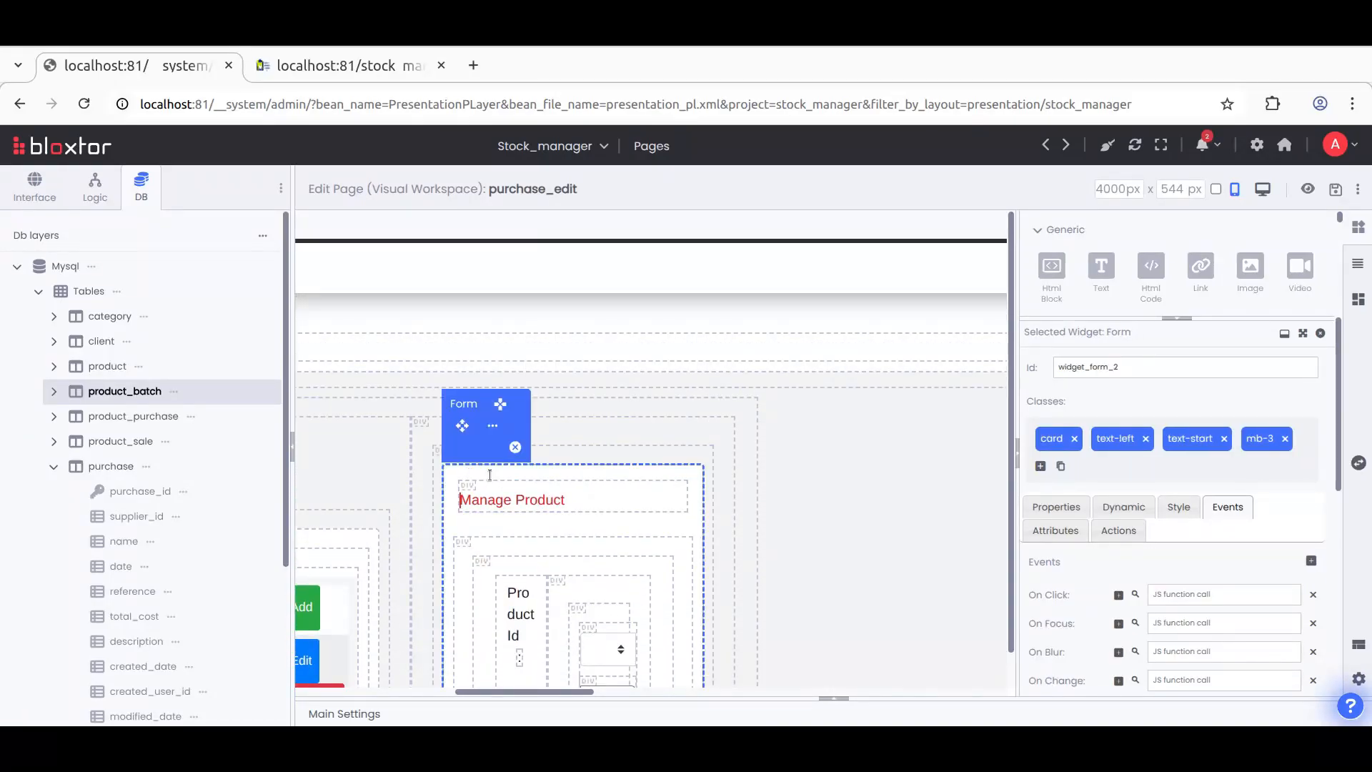
left_click(1129, 508)
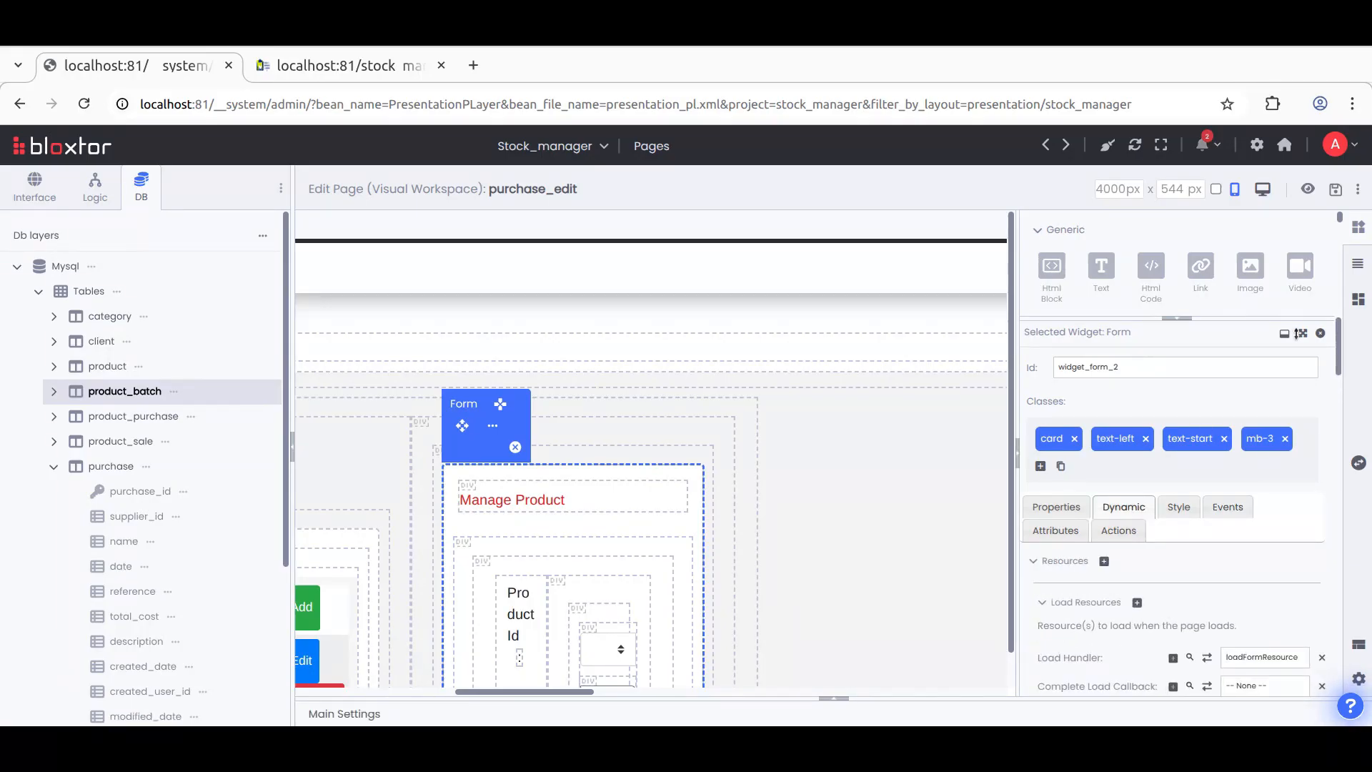
scroll(1301, 336, "down", 2)
scroll(1086, 513, "down", 1)
scroll(1086, 512, "down", 6)
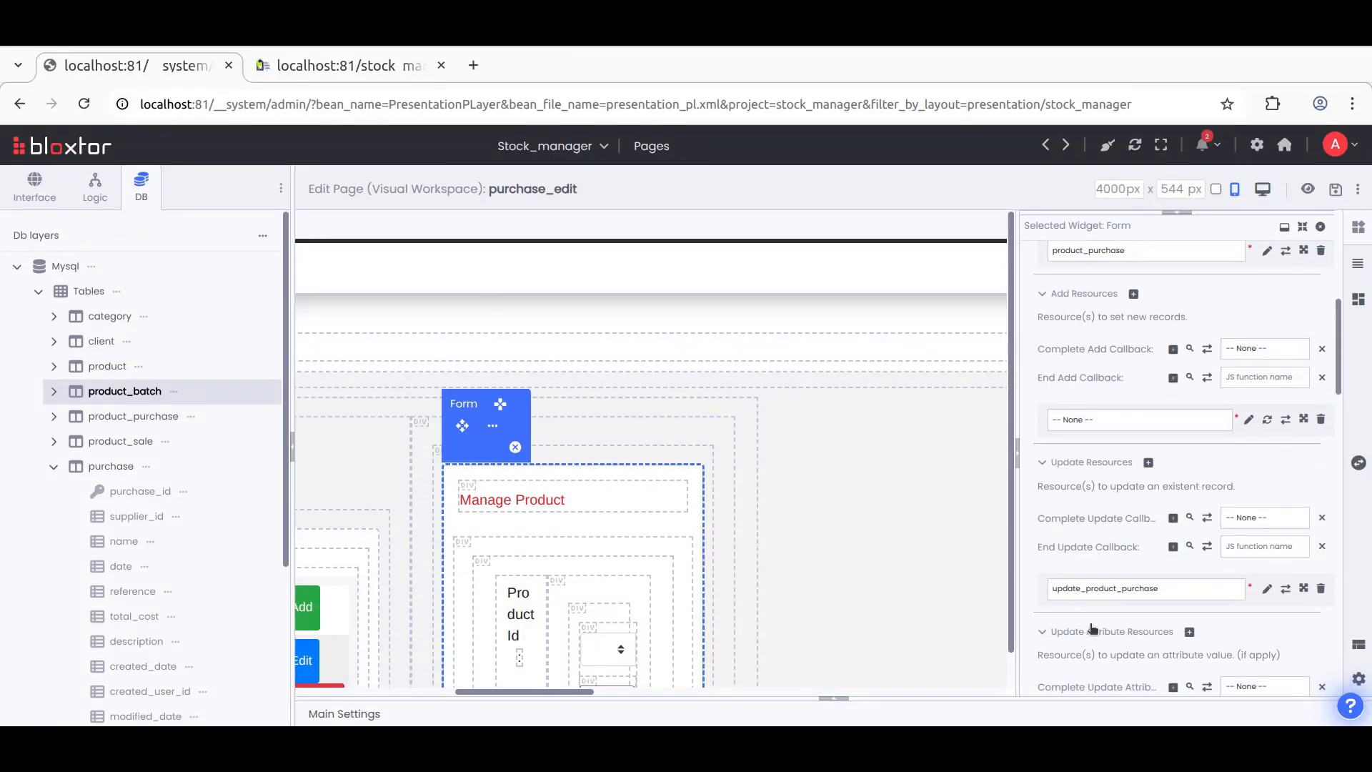
Step: Look through the existing resources offered in the Manage Product form's Add Resources entry for one that adds a product_purchase record
left_click(1209, 423)
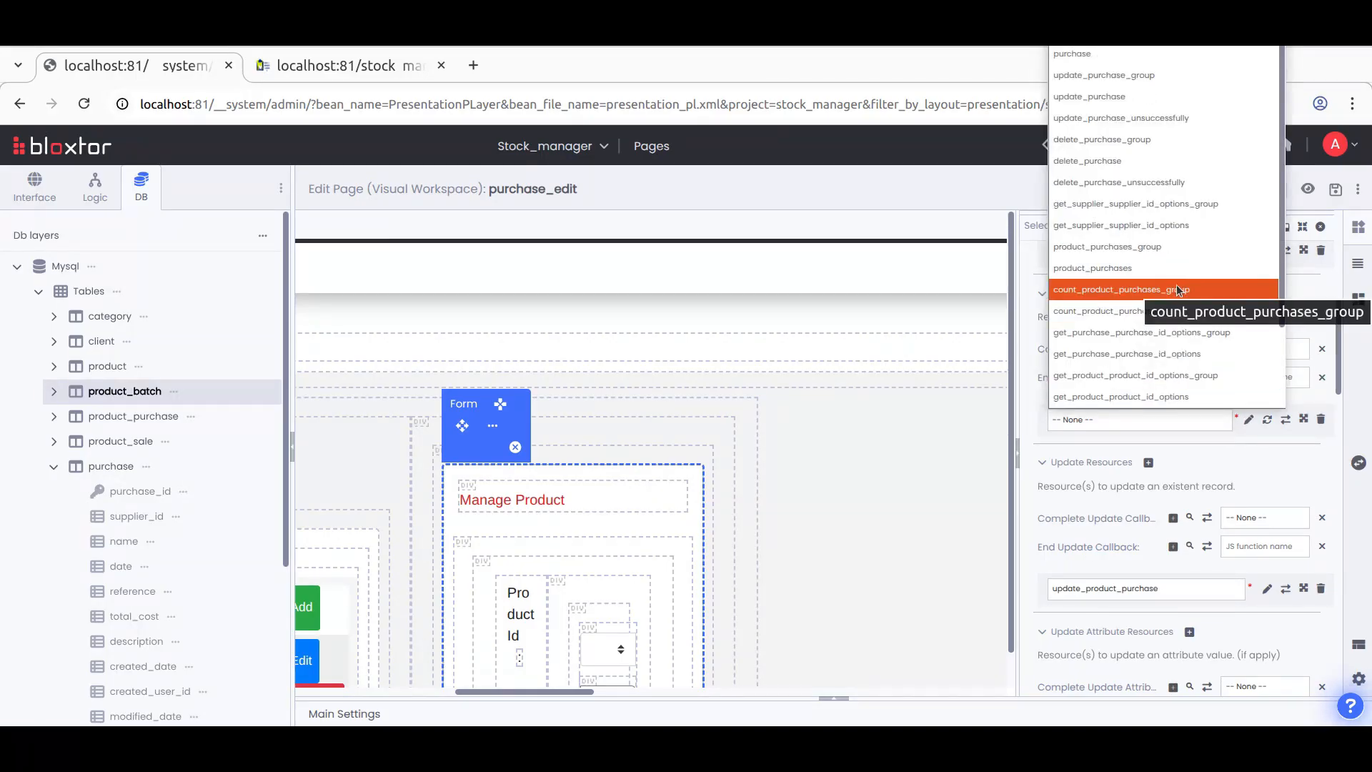
scroll(1157, 309, "down", 1)
scroll(1155, 313, "down", 3)
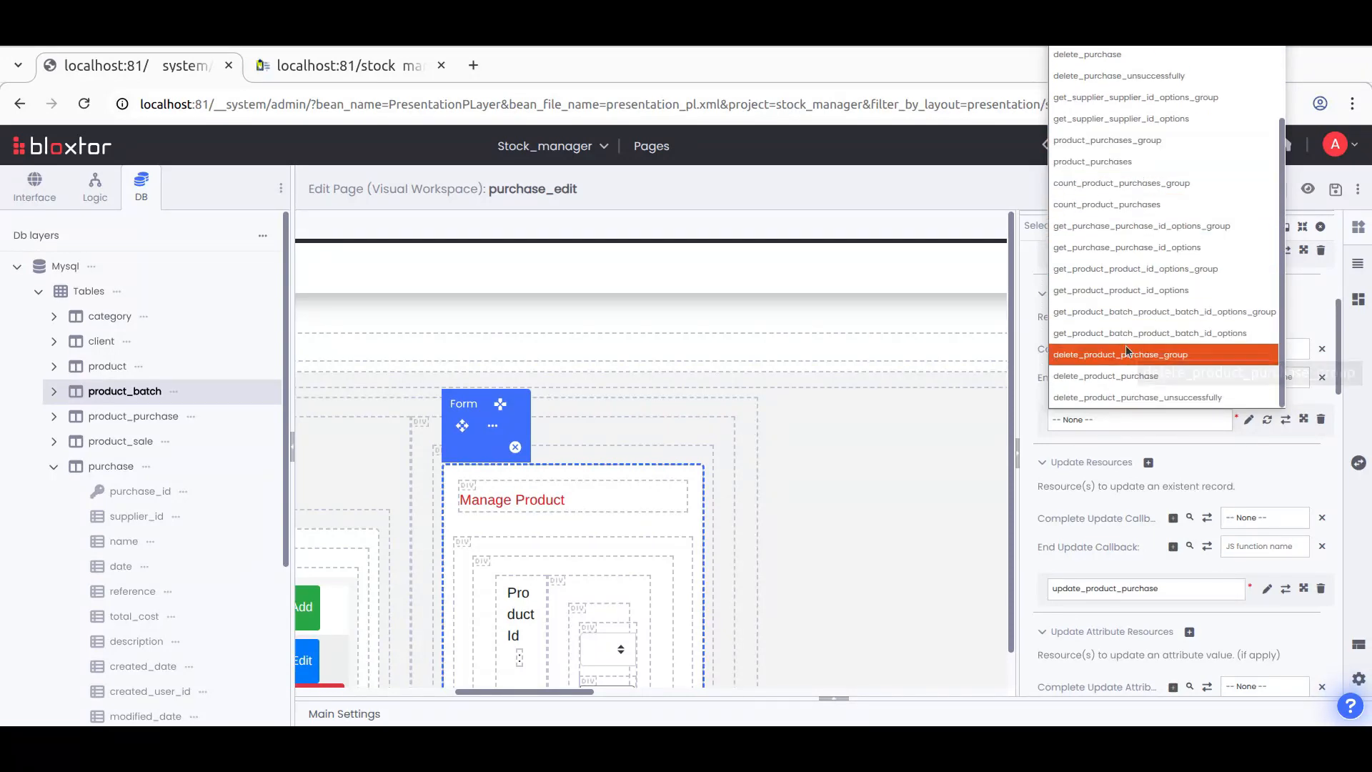
scroll(1127, 349, "up", 3)
scroll(1126, 349, "up", 1)
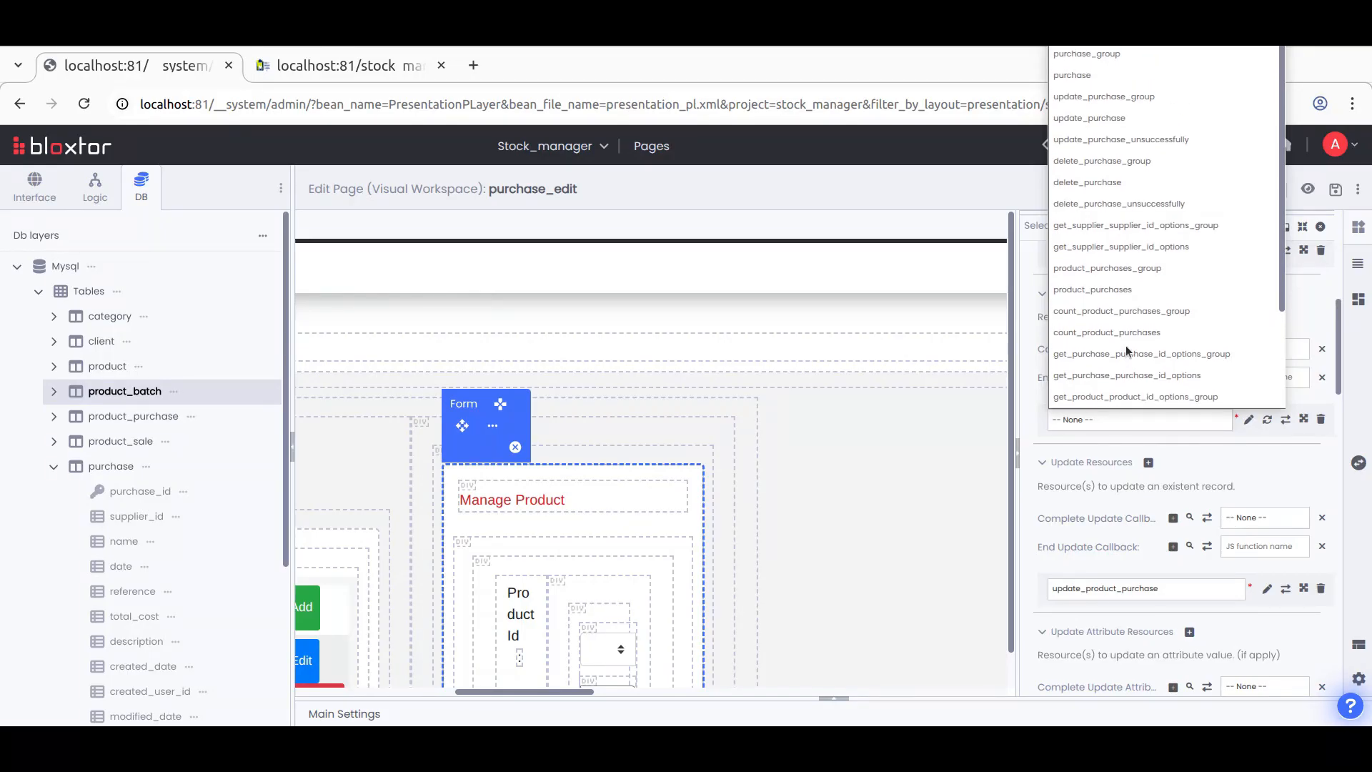
scroll(1126, 345, "down", 3)
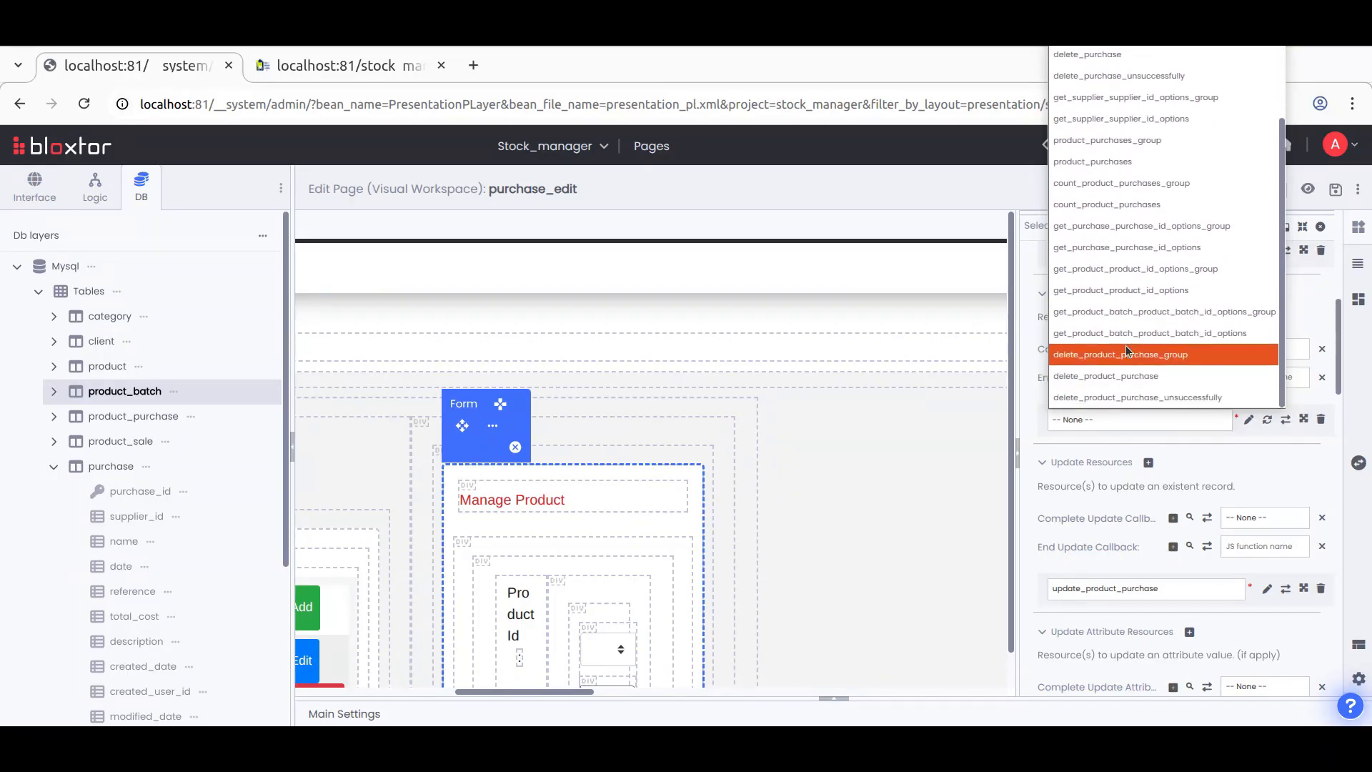
scroll(1126, 345, "up", 3)
scroll(1126, 346, "up", 1)
left_click(1265, 430)
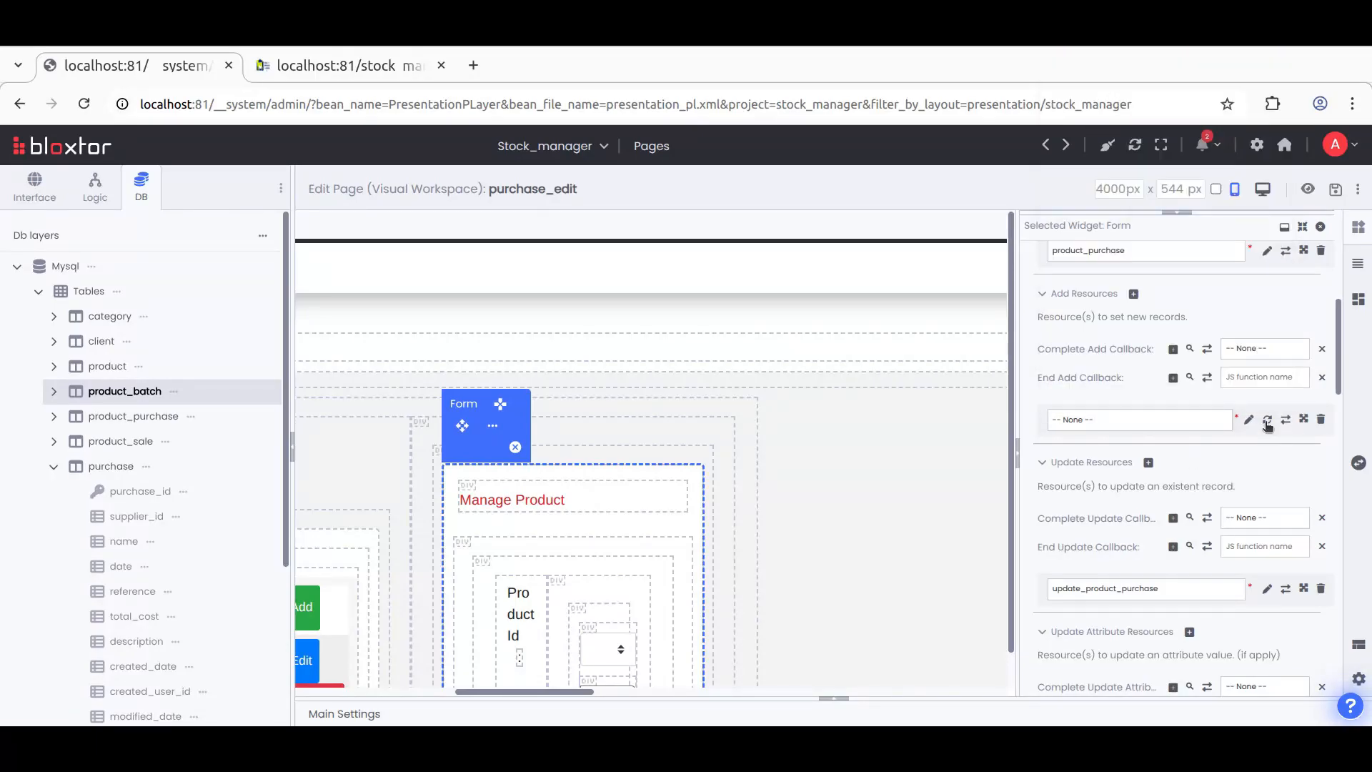
left_click(1151, 418)
scroll(1139, 355, "down", 1)
scroll(1140, 356, "down", 5)
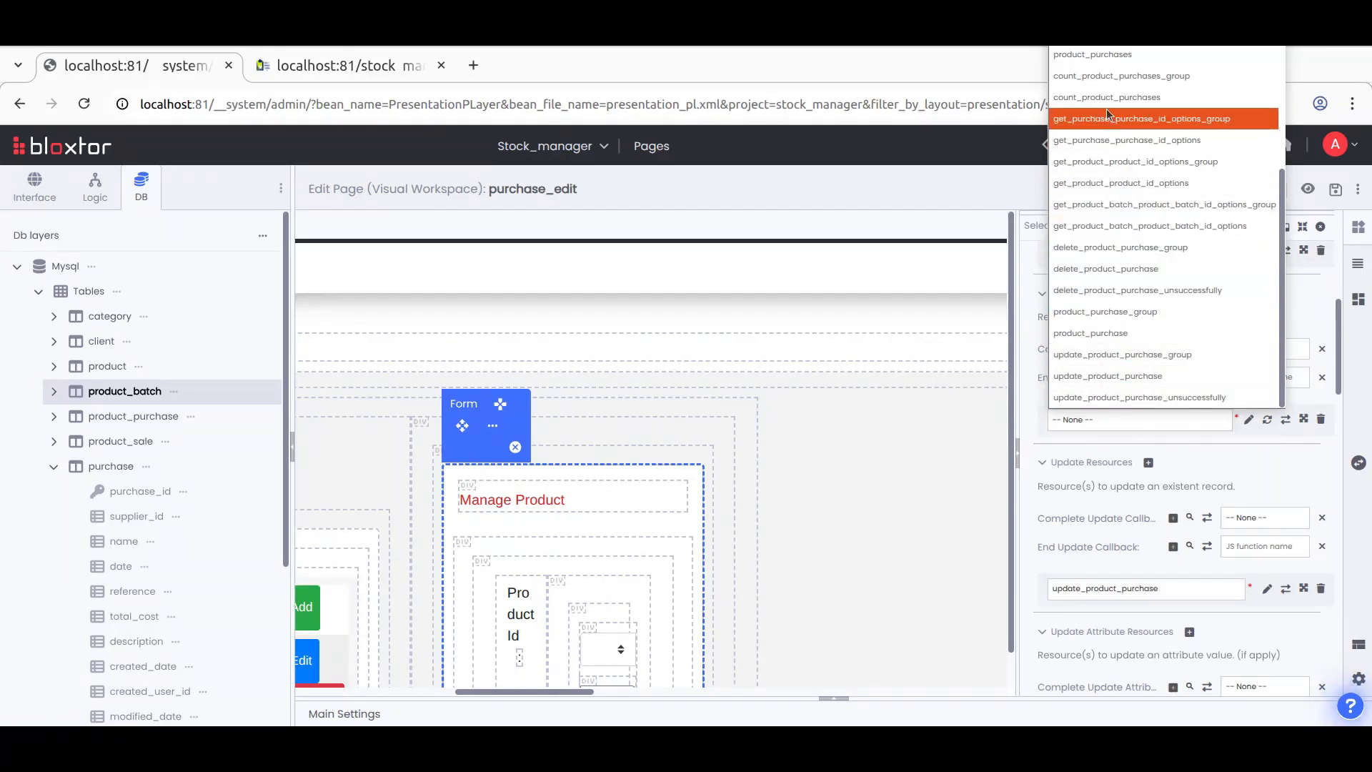
left_click(1241, 439)
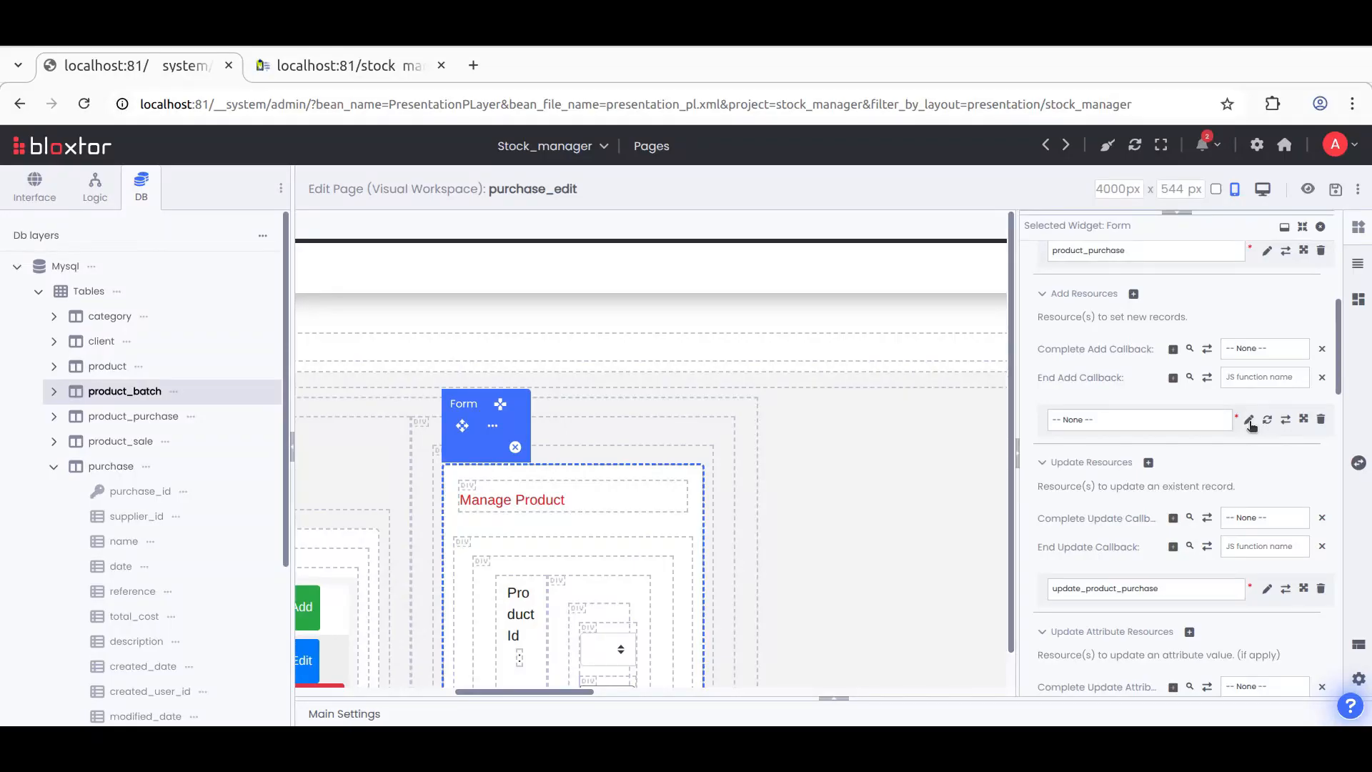
Step: Create a new resource for the form's Add Resources from DB Diagram table product_purchase with query type Add a record, and save the page
left_click(1249, 421)
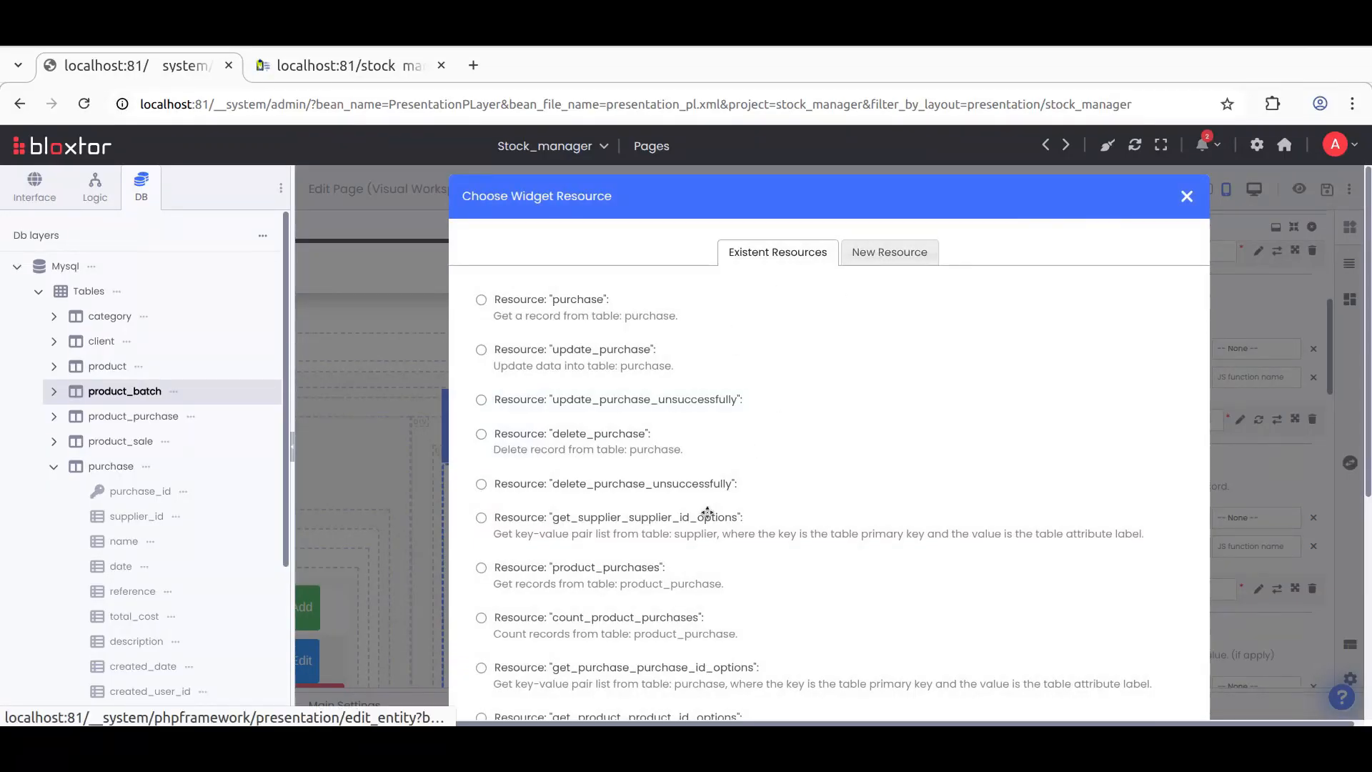
scroll(704, 515, "down", 5)
scroll(632, 536, "down", 1)
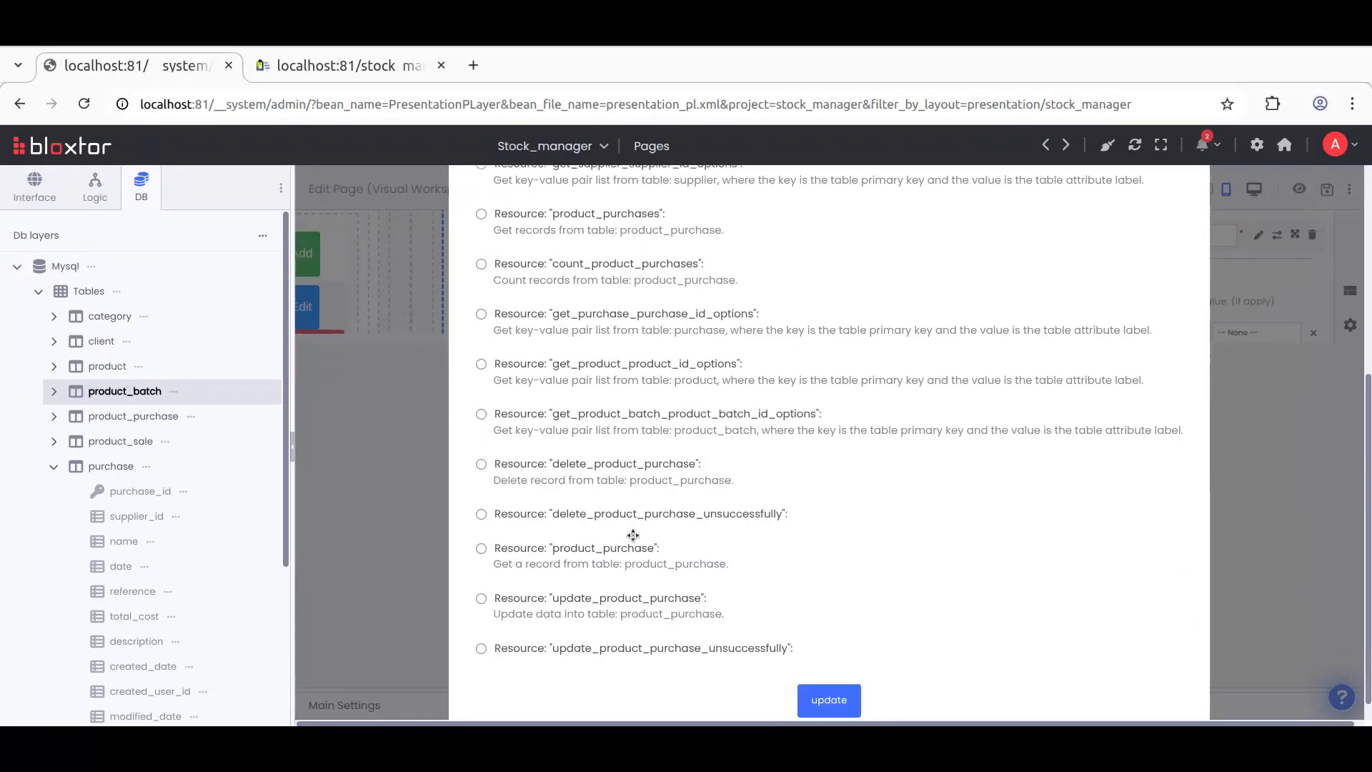
scroll(600, 571, "up", 6)
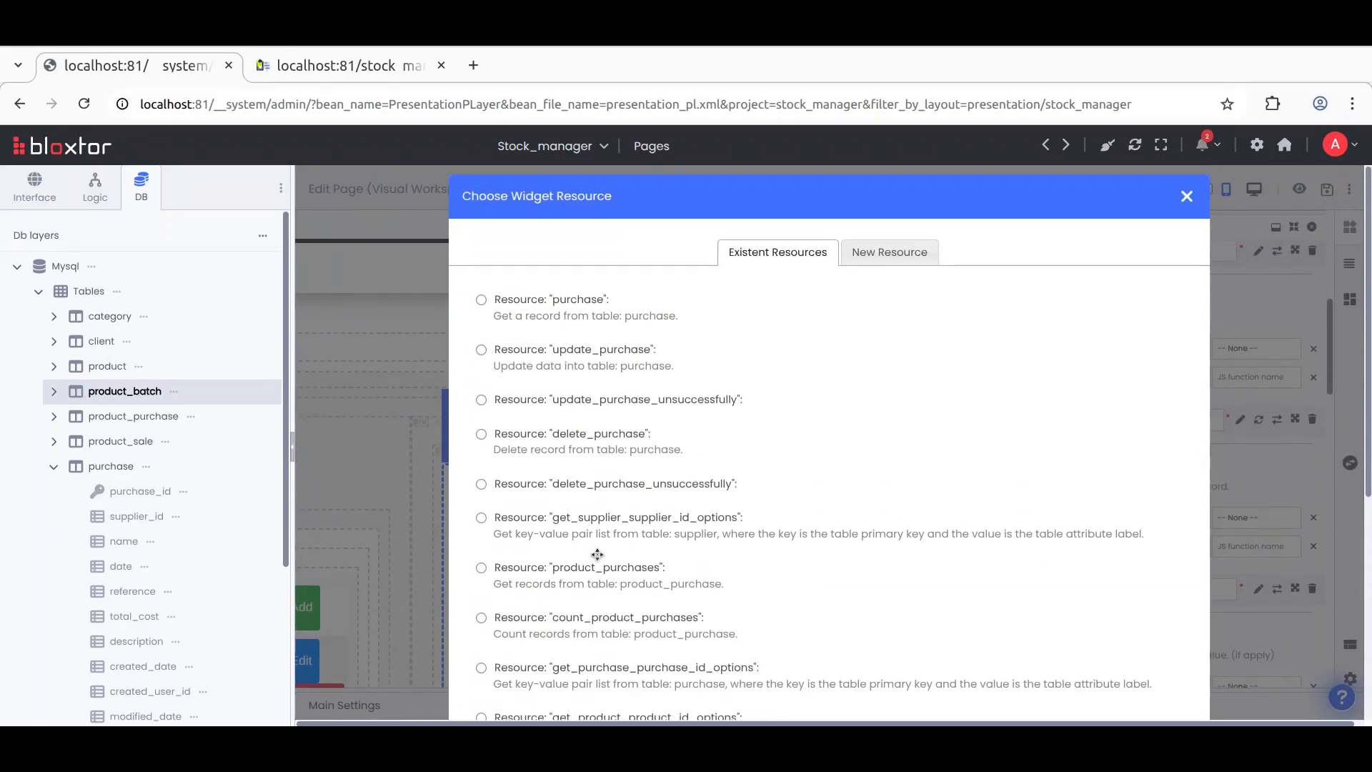
left_click(888, 259)
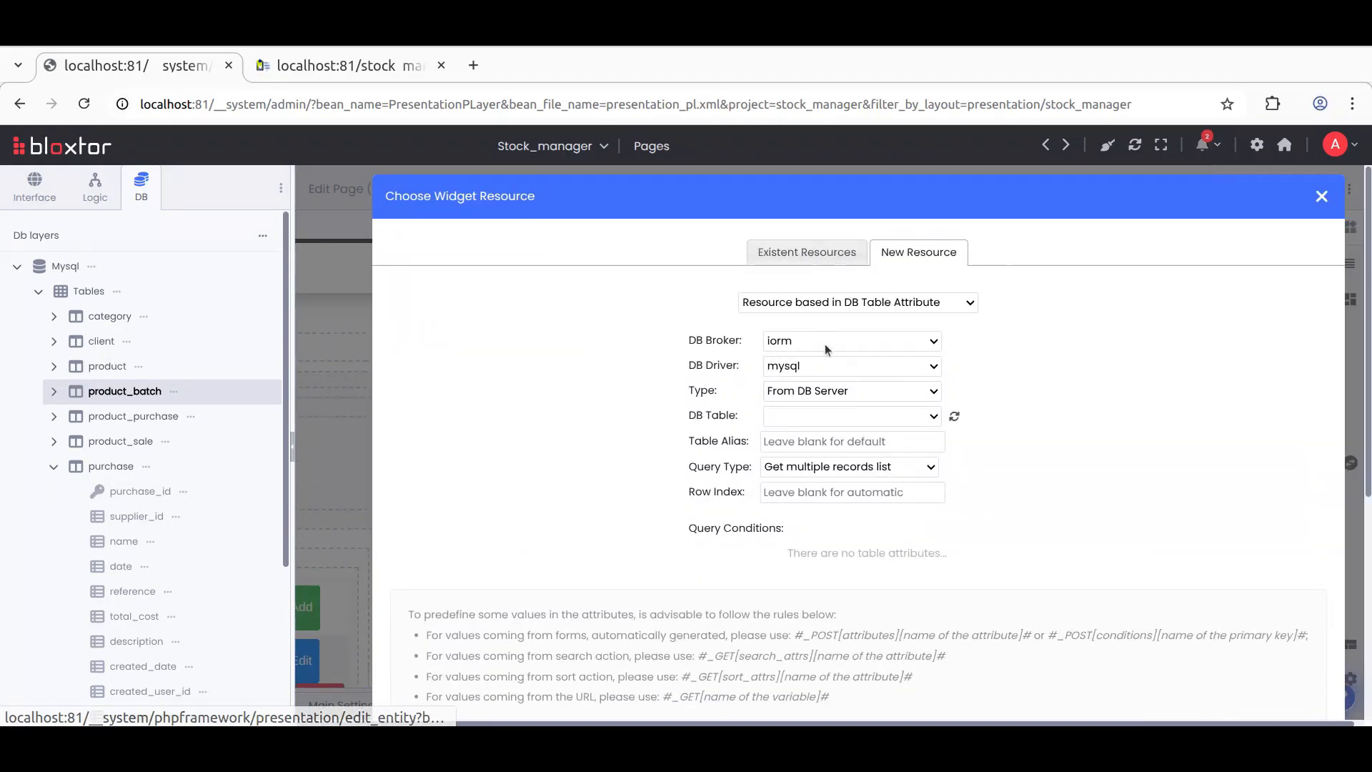
left_click(823, 390)
left_click(820, 435)
left_click(814, 416)
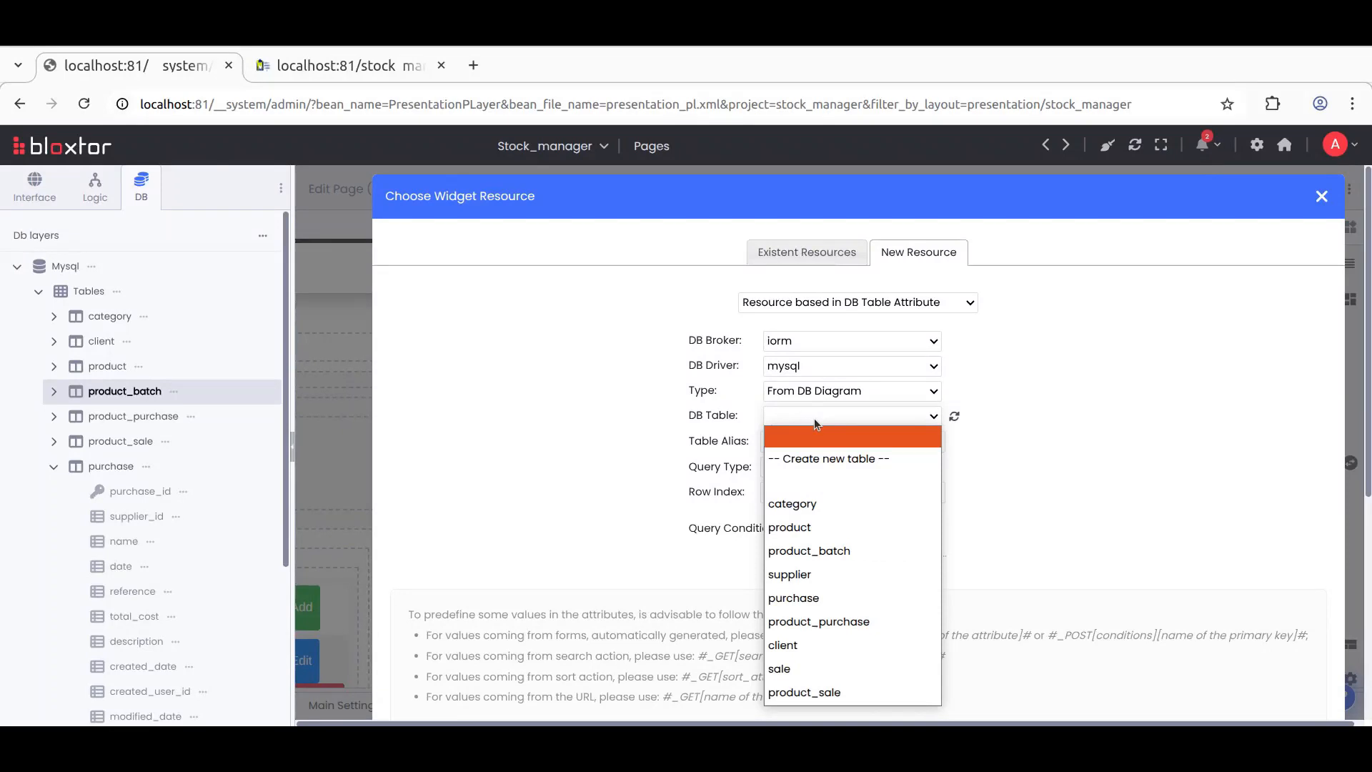
left_click(808, 621)
left_click(783, 467)
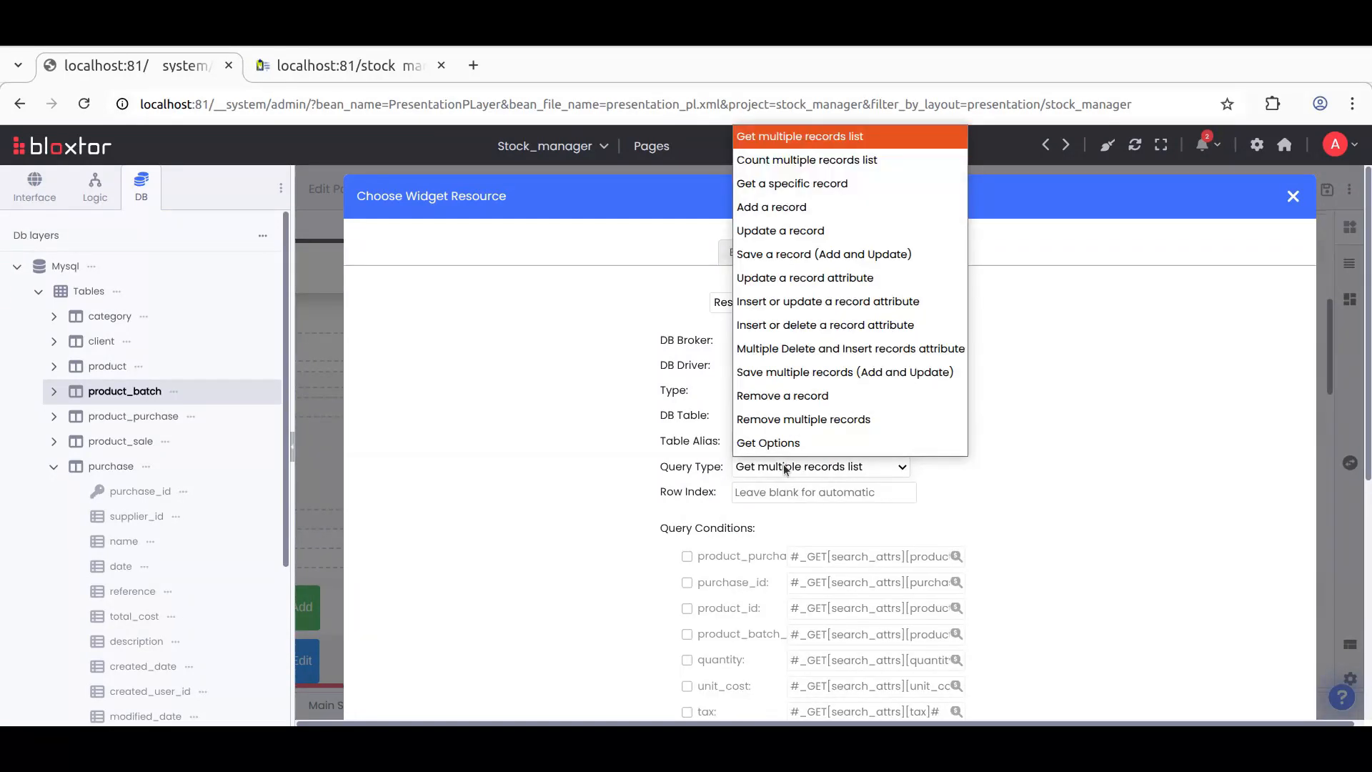
left_click(782, 208)
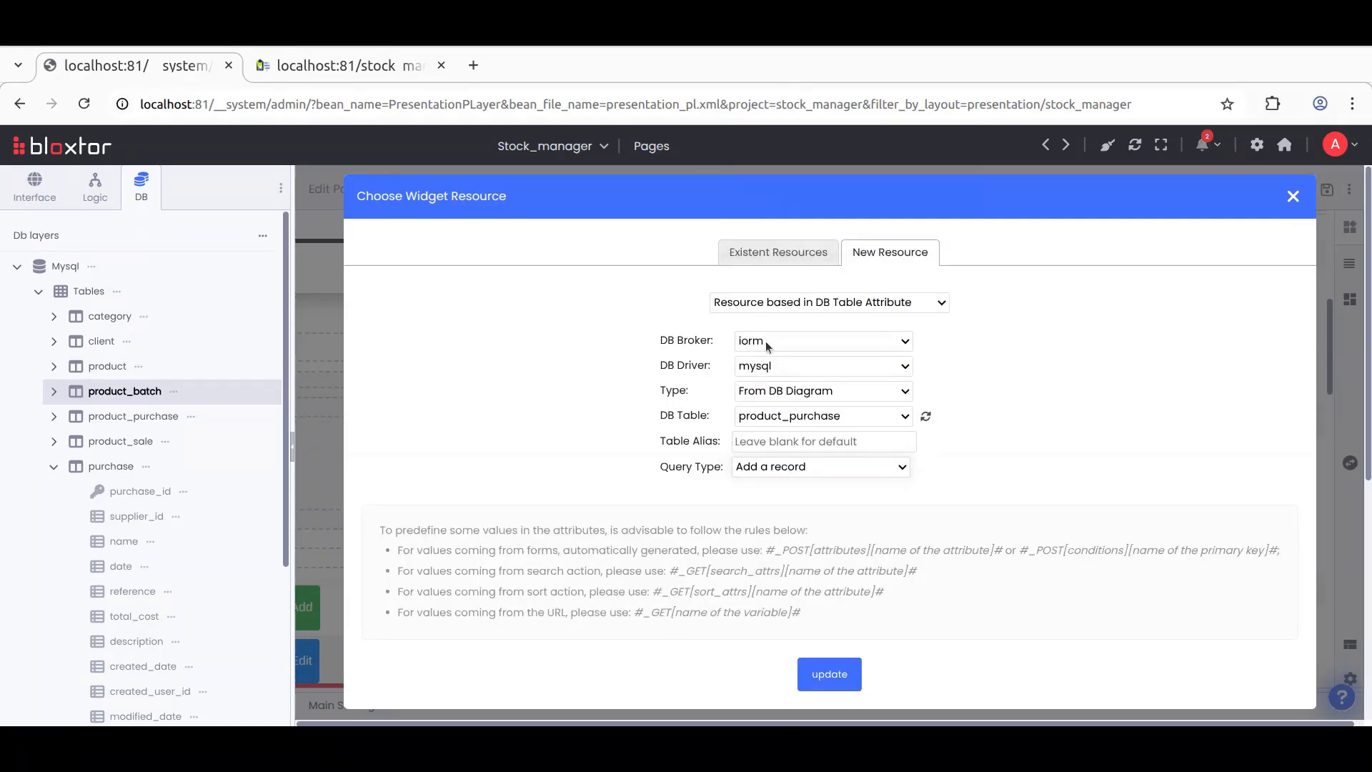
left_click(833, 670)
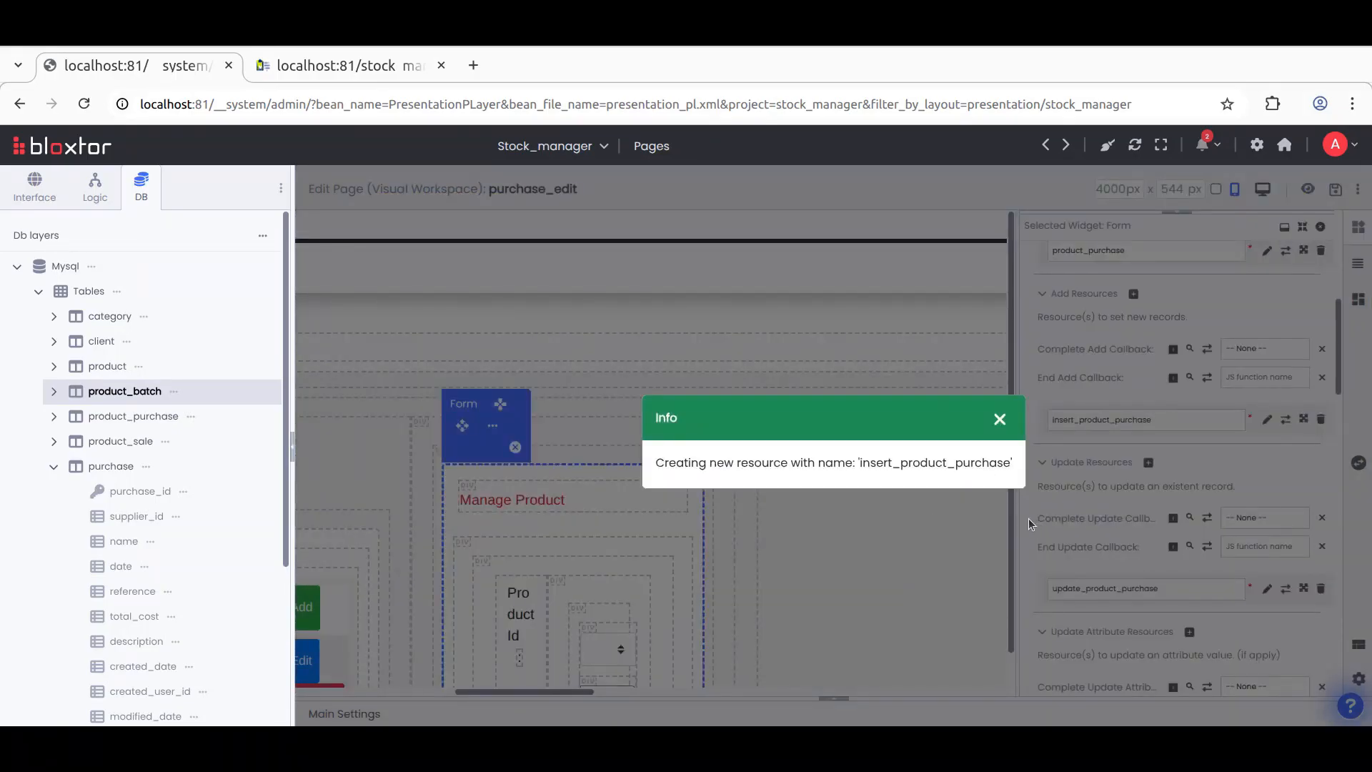
left_click(990, 418)
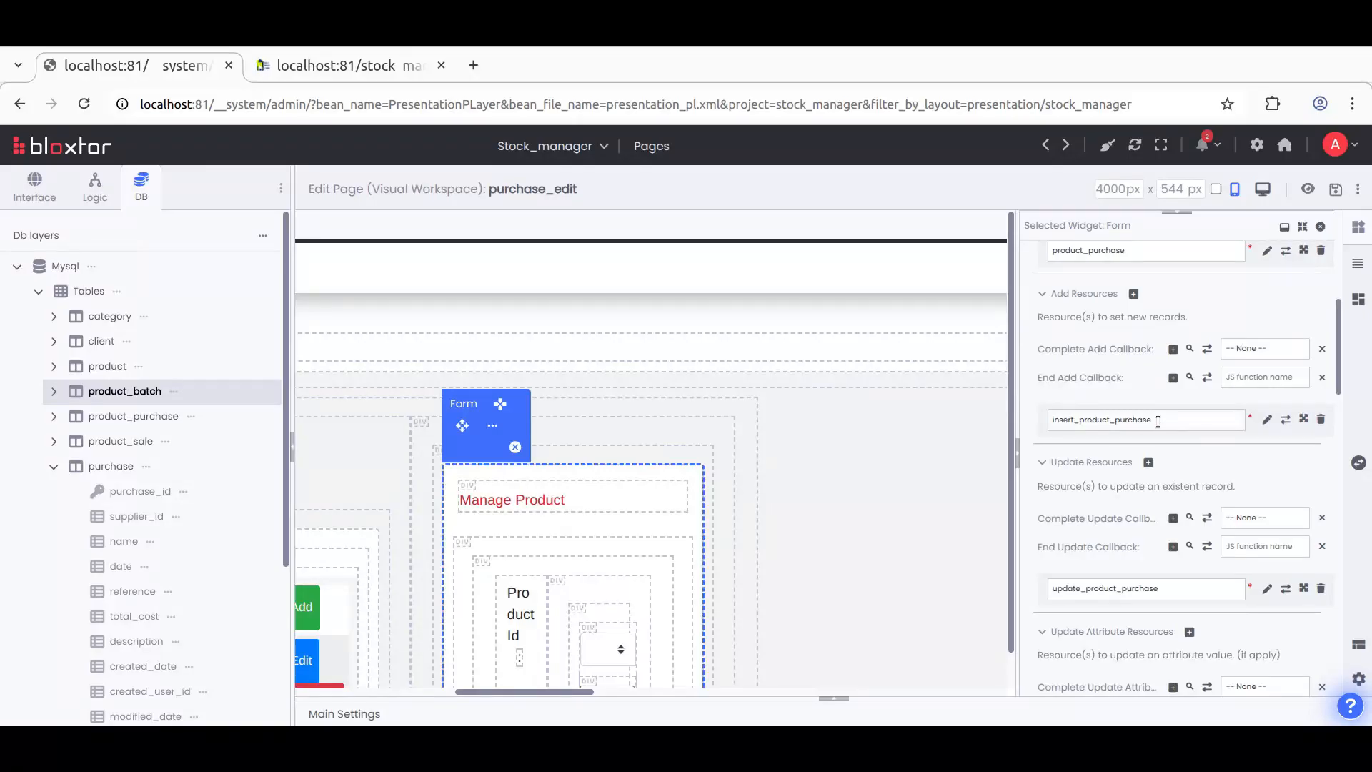
left_click(1335, 189)
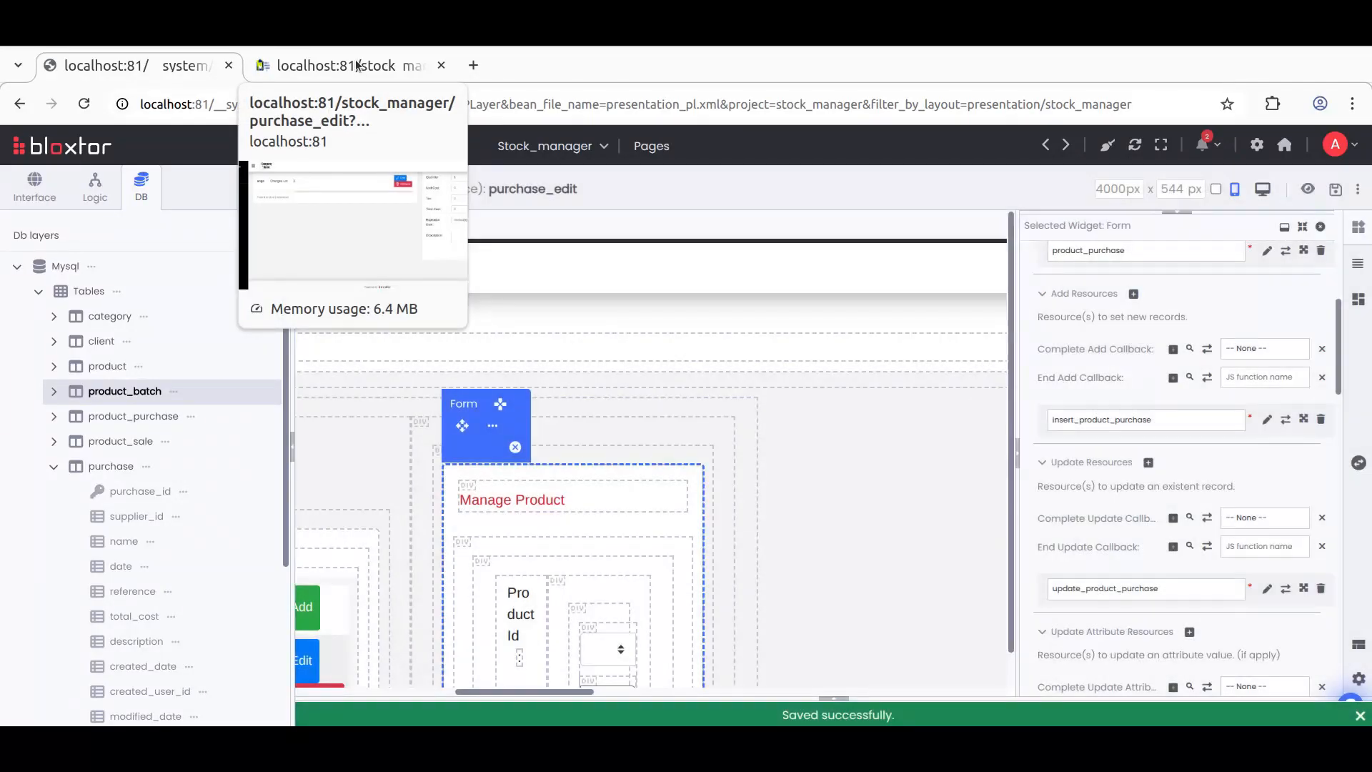
Step: Reload the live purchase_edit page, open the second listed product for editing and save it
left_click(357, 66)
left_click(83, 103)
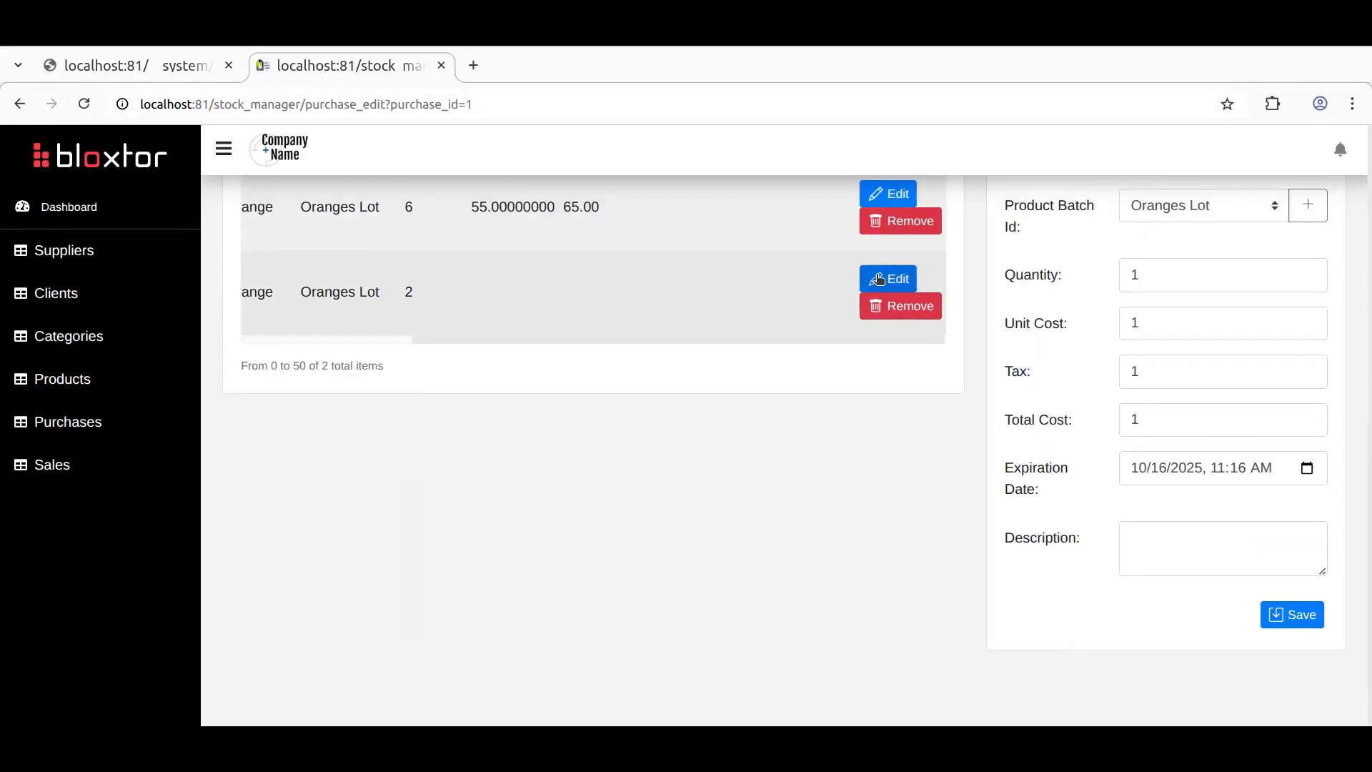
left_click(889, 279)
left_click(1286, 614)
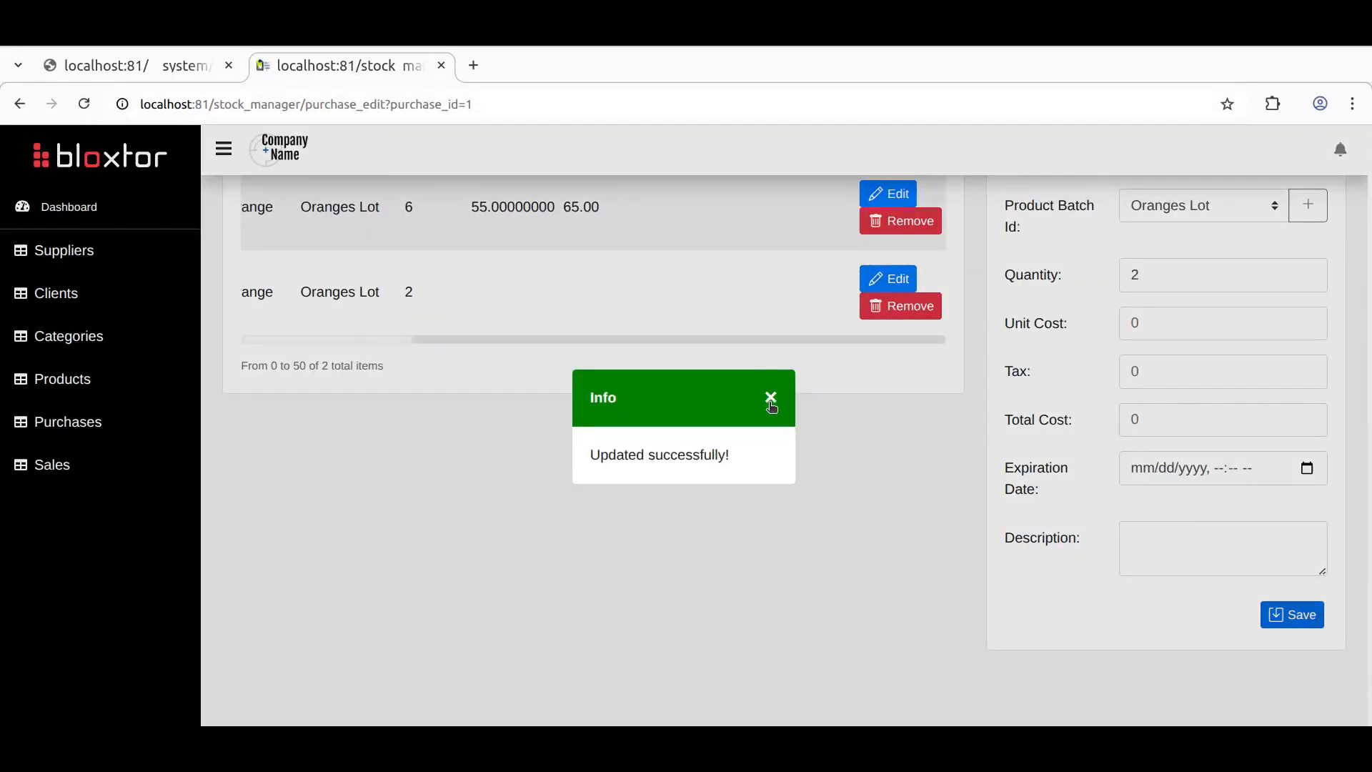
left_click(771, 398)
Step: Start a new product entry with Beer, Oranges Lot and 1 for quantity, unit cost and tax, and inspect the Manage Product form's HTML
scroll(900, 405, "up", 2)
left_click(890, 255)
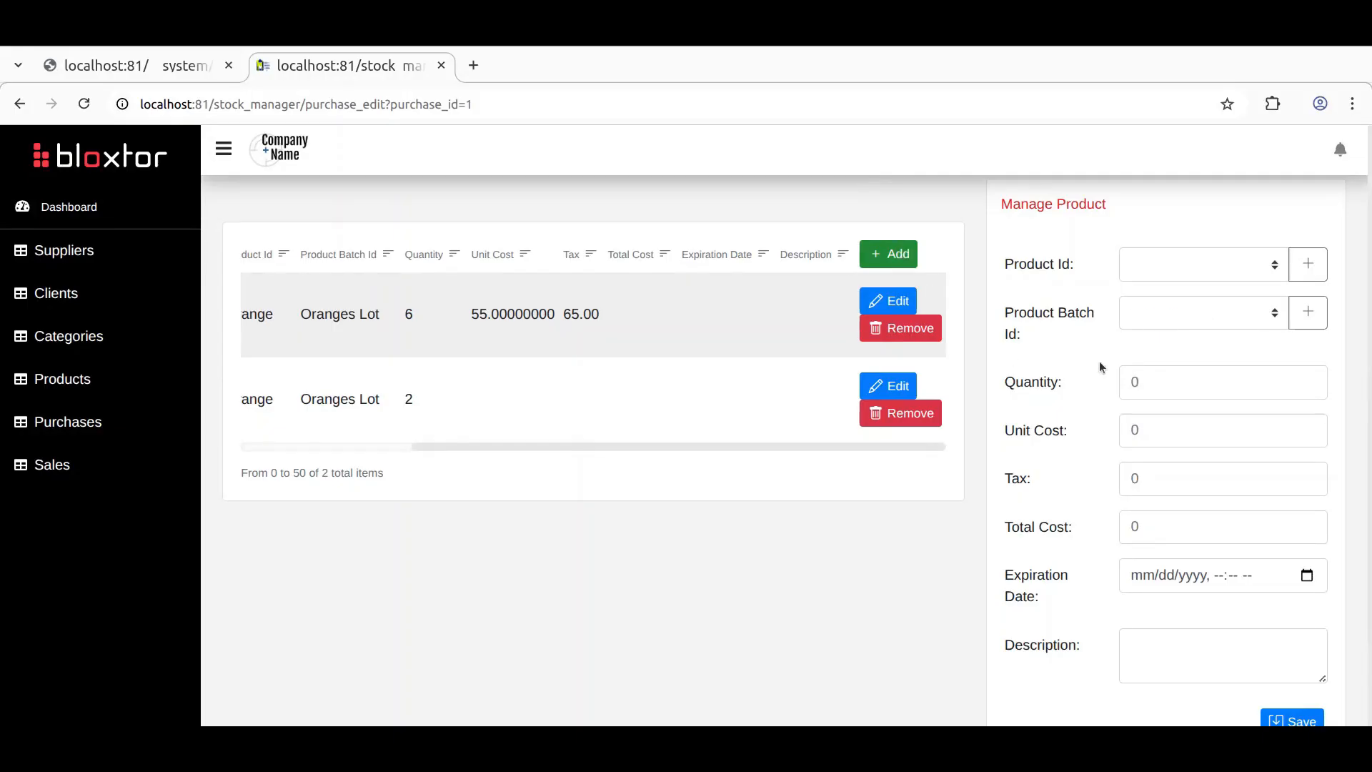
left_click(1199, 263)
left_click(1188, 334)
right_click(1069, 402)
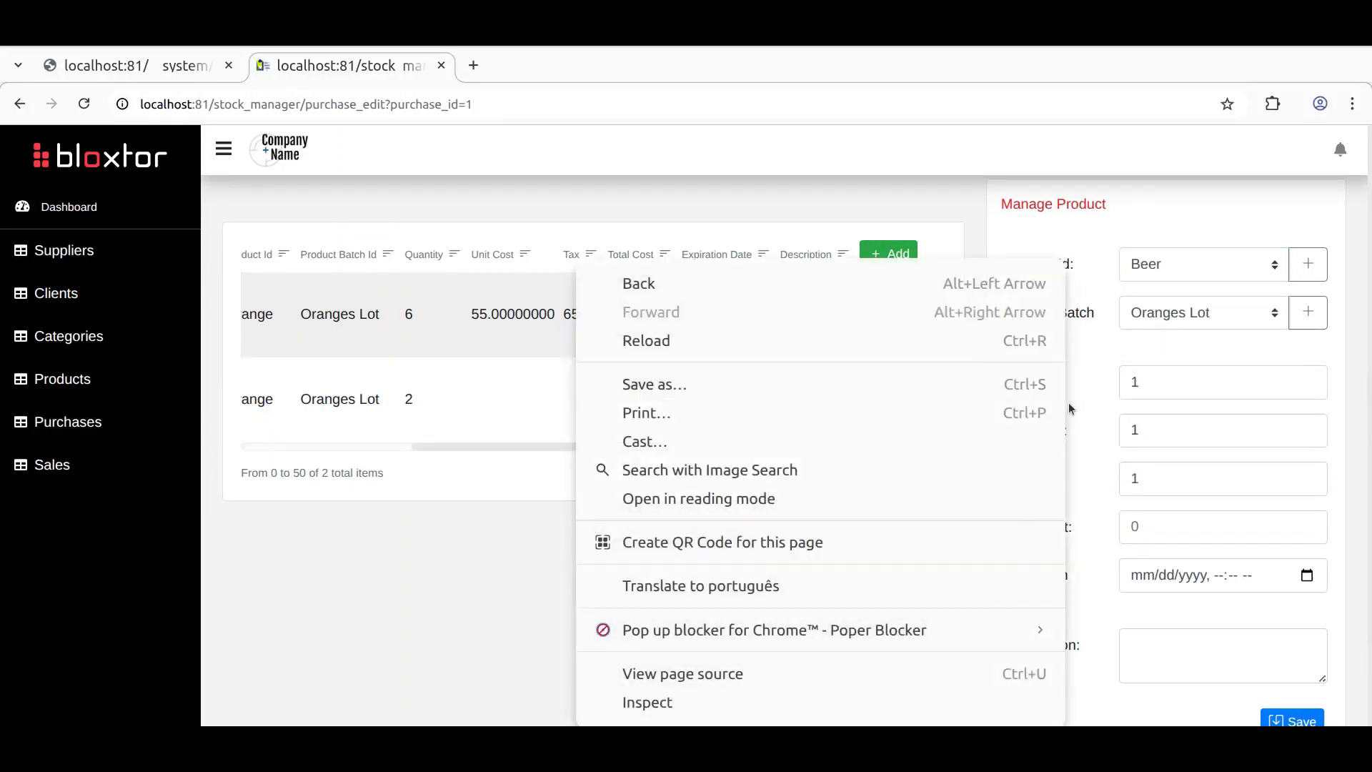
left_click(894, 706)
scroll(805, 330, "up", 3)
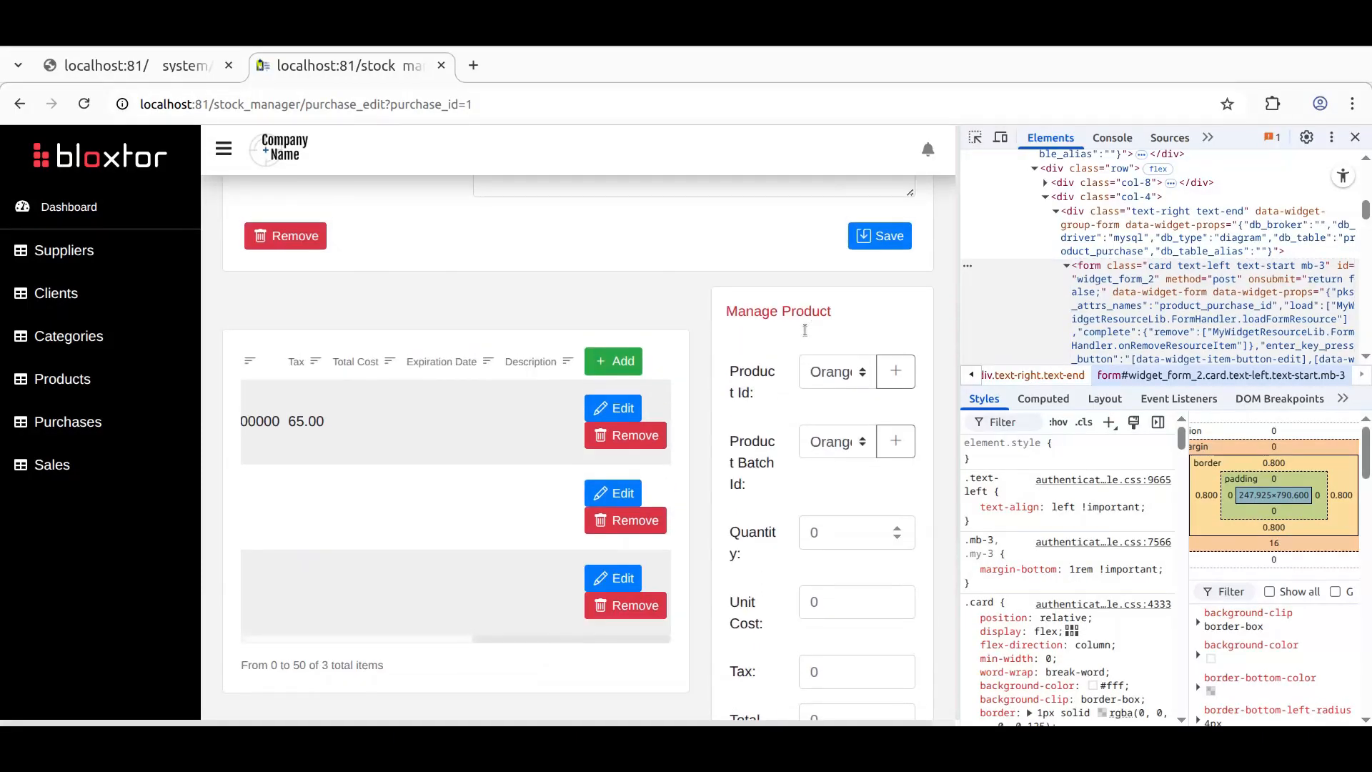
Step: Reload the live page and try to save the Manage Product form with its fields left empty
left_click(75, 105)
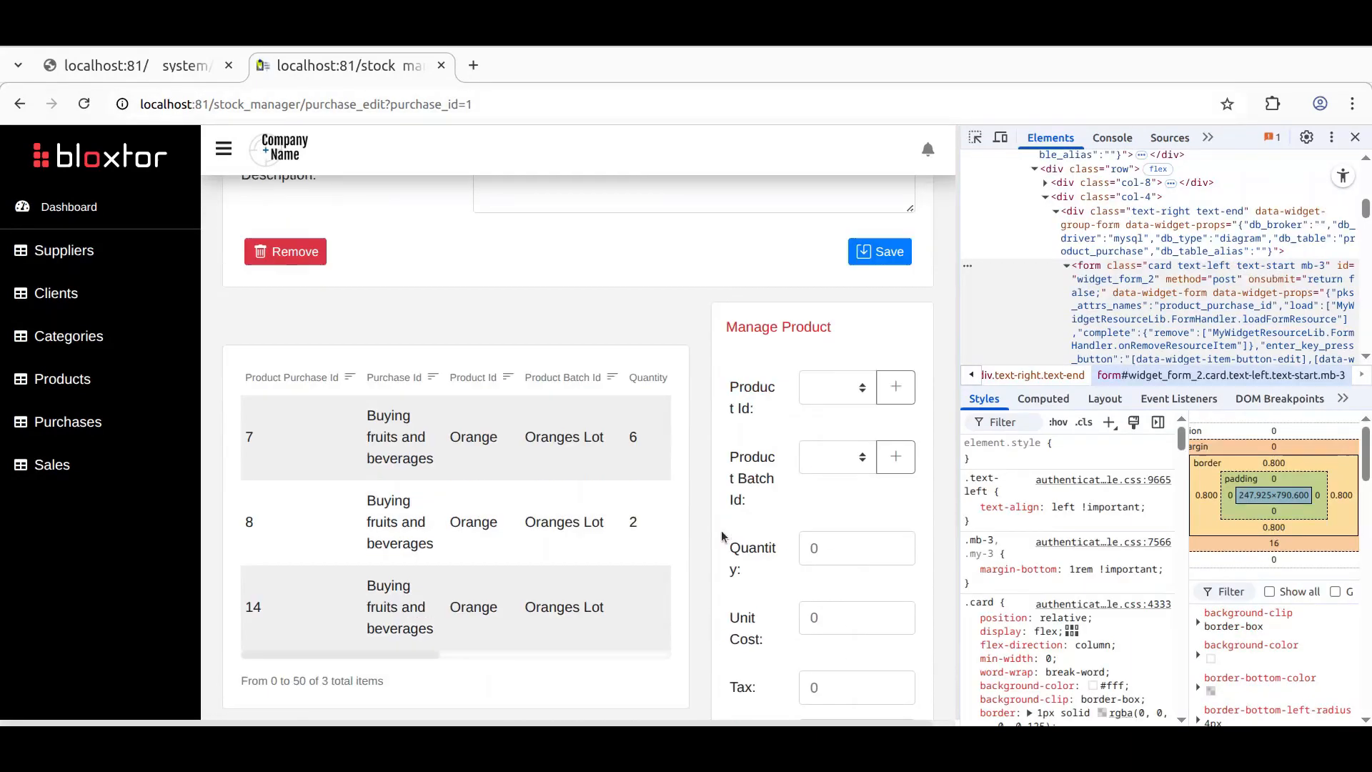
scroll(724, 536, "down", 6)
left_click(857, 533)
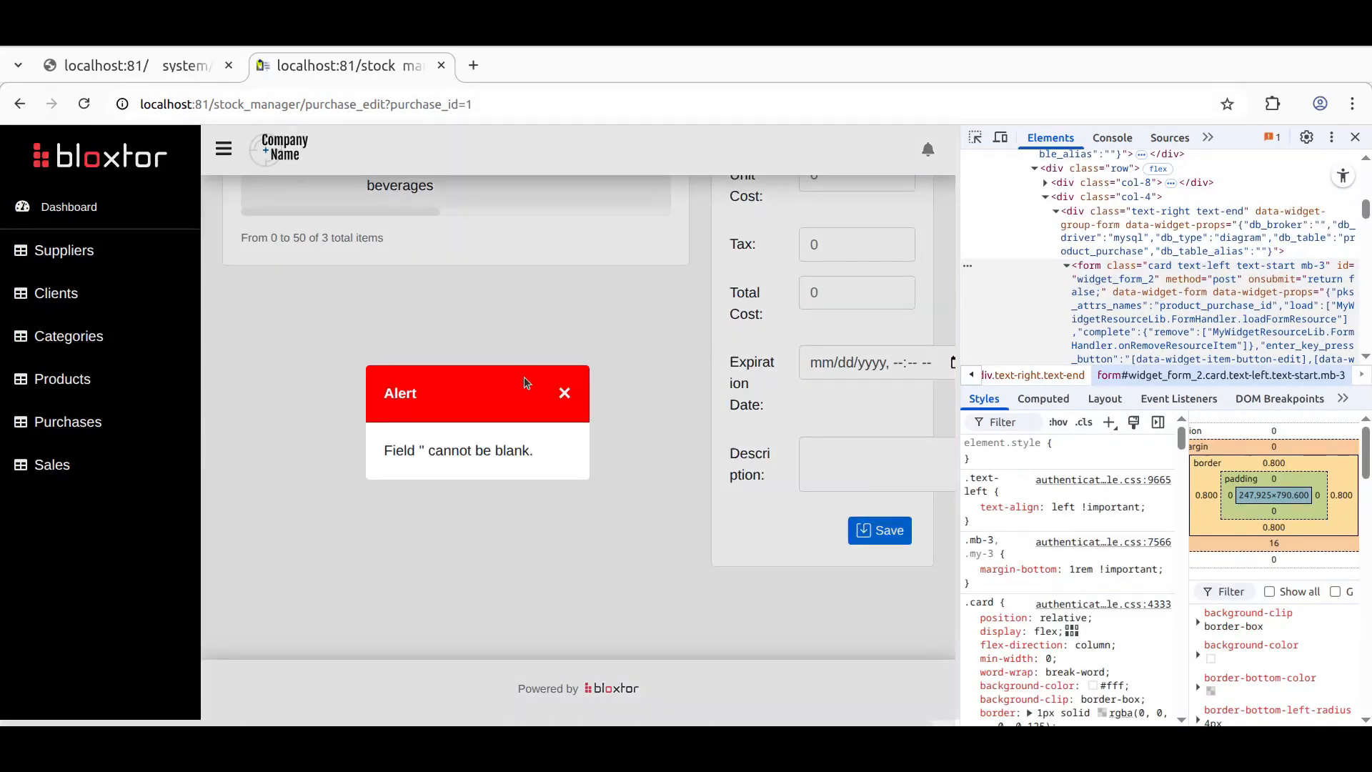
left_click(565, 395)
scroll(755, 324, "up", 5)
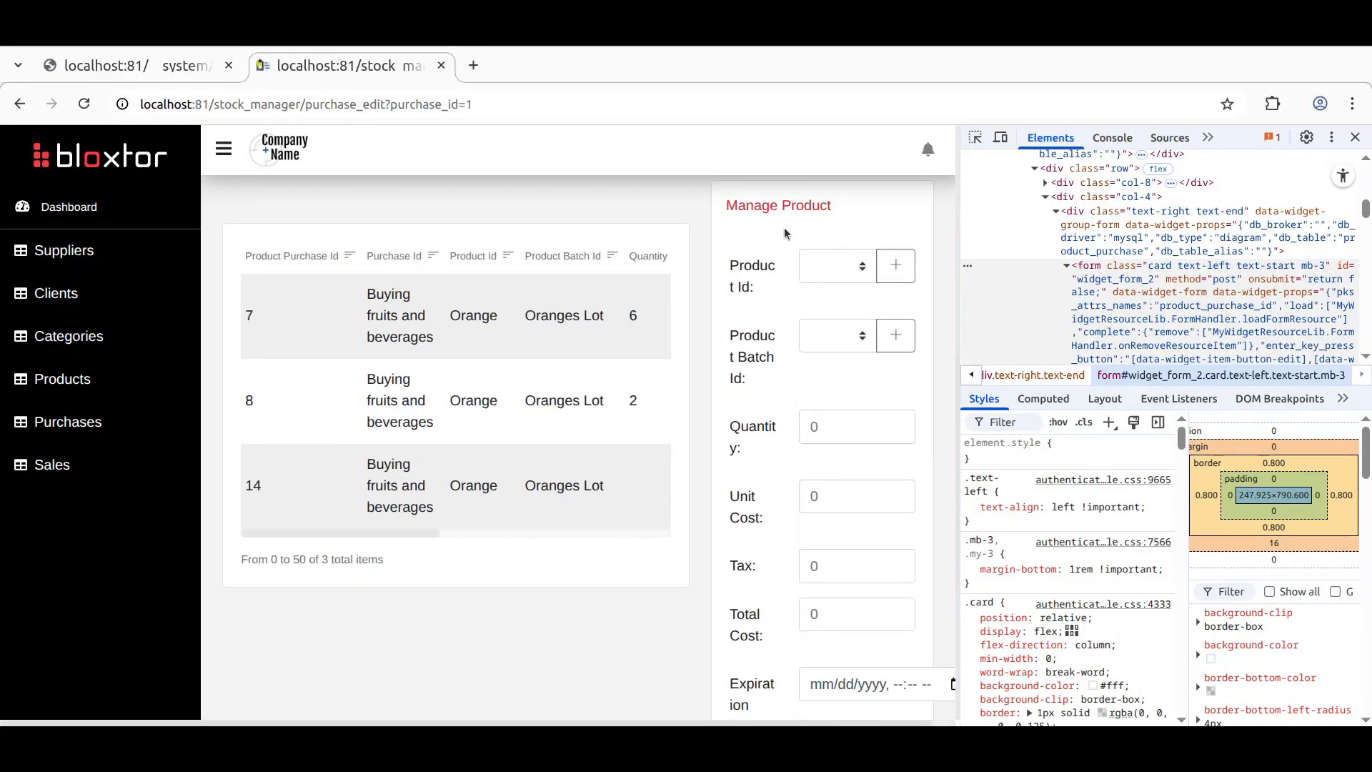
Step: Back in the page editor, select the hidden purchase_id text box in the Manage Product form and show its properties
left_click(172, 72)
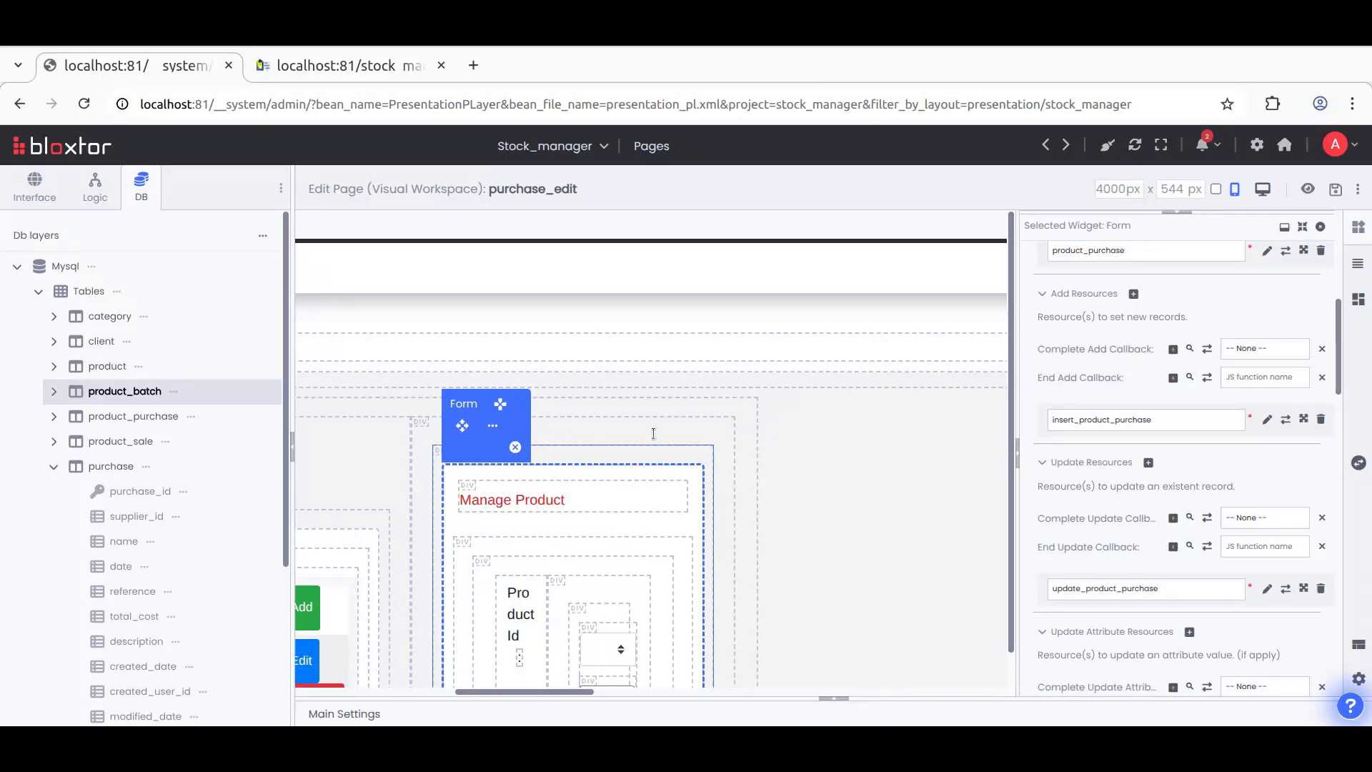
left_click_drag(1252, 212, 1251, 445)
left_click(1358, 264)
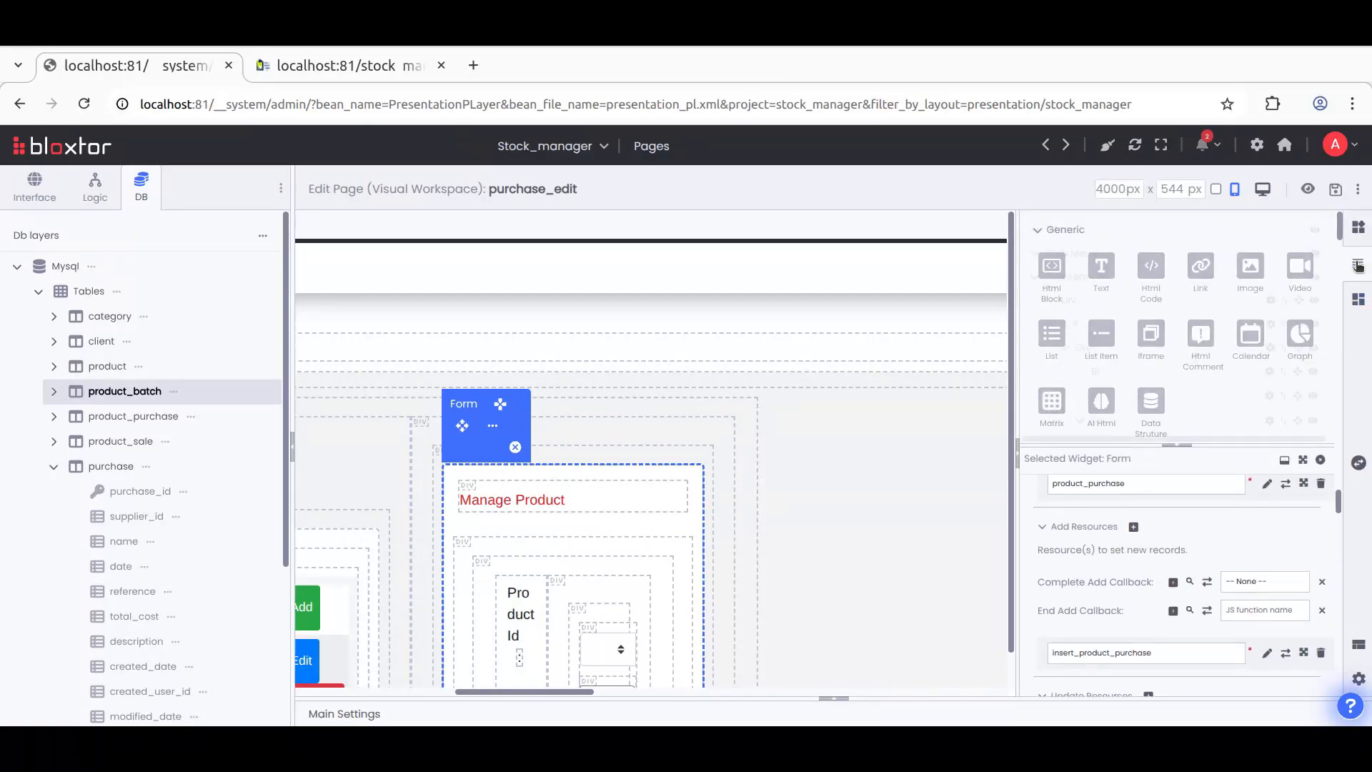
left_click(582, 470)
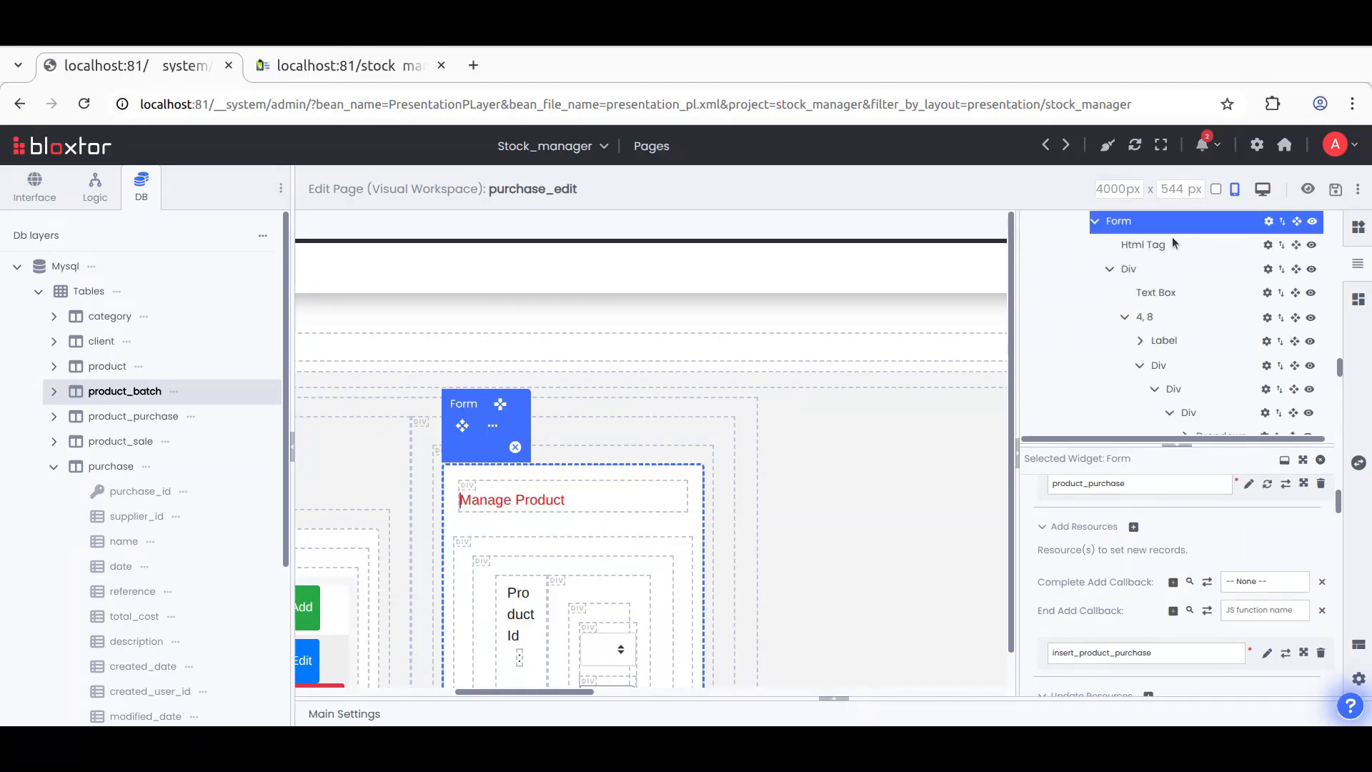
left_click(1172, 300)
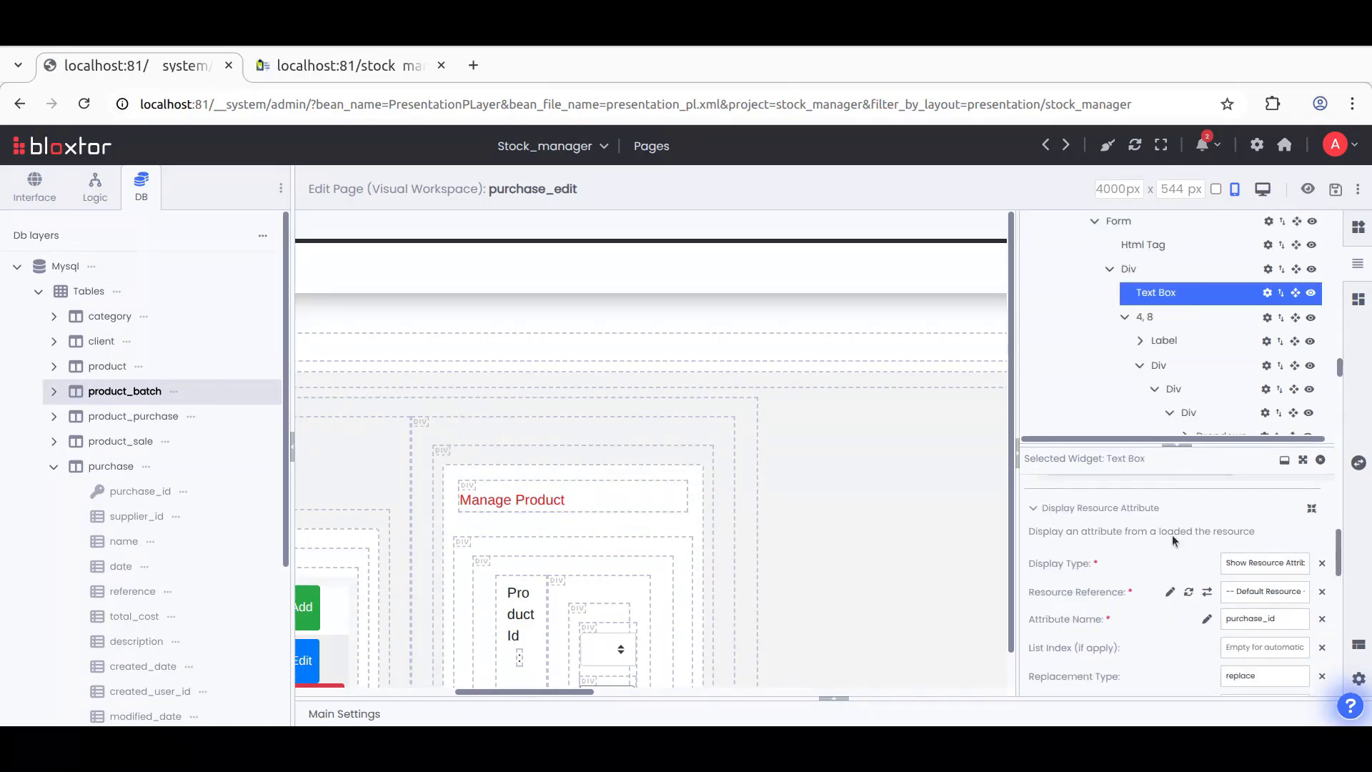
left_click(1056, 601)
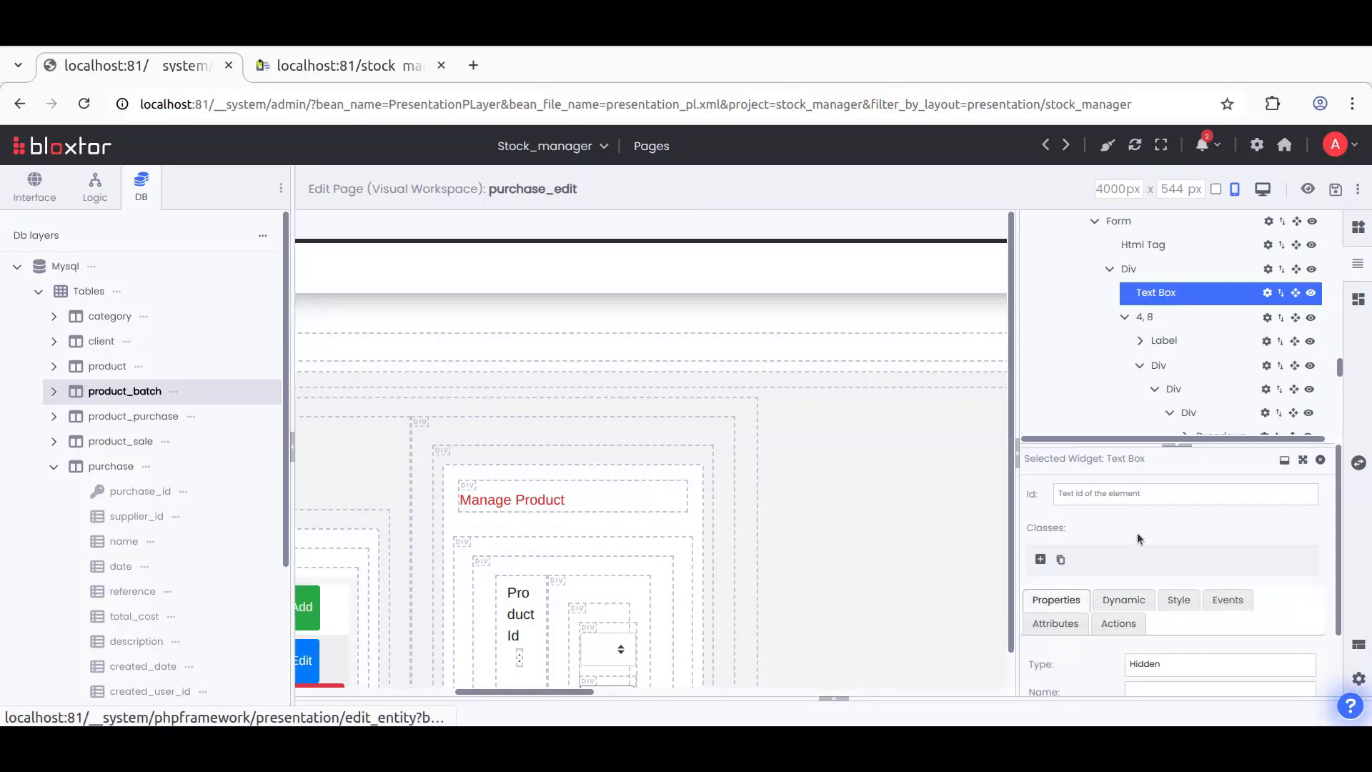
left_click(1303, 462)
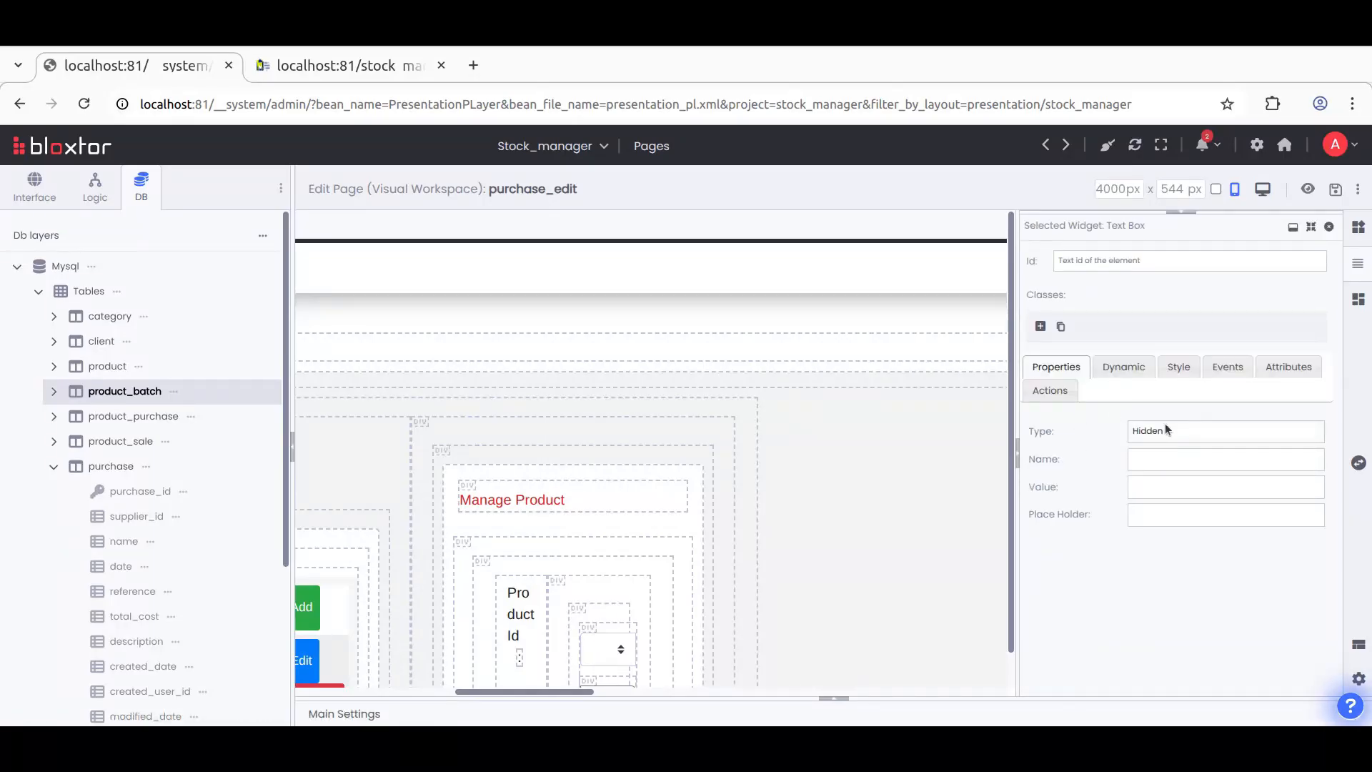
Step: Set the purchase_id text box's type to Text, select it on the canvas, and return the type to Hidden
left_click(1126, 433)
left_click(1143, 49)
left_click(647, 559)
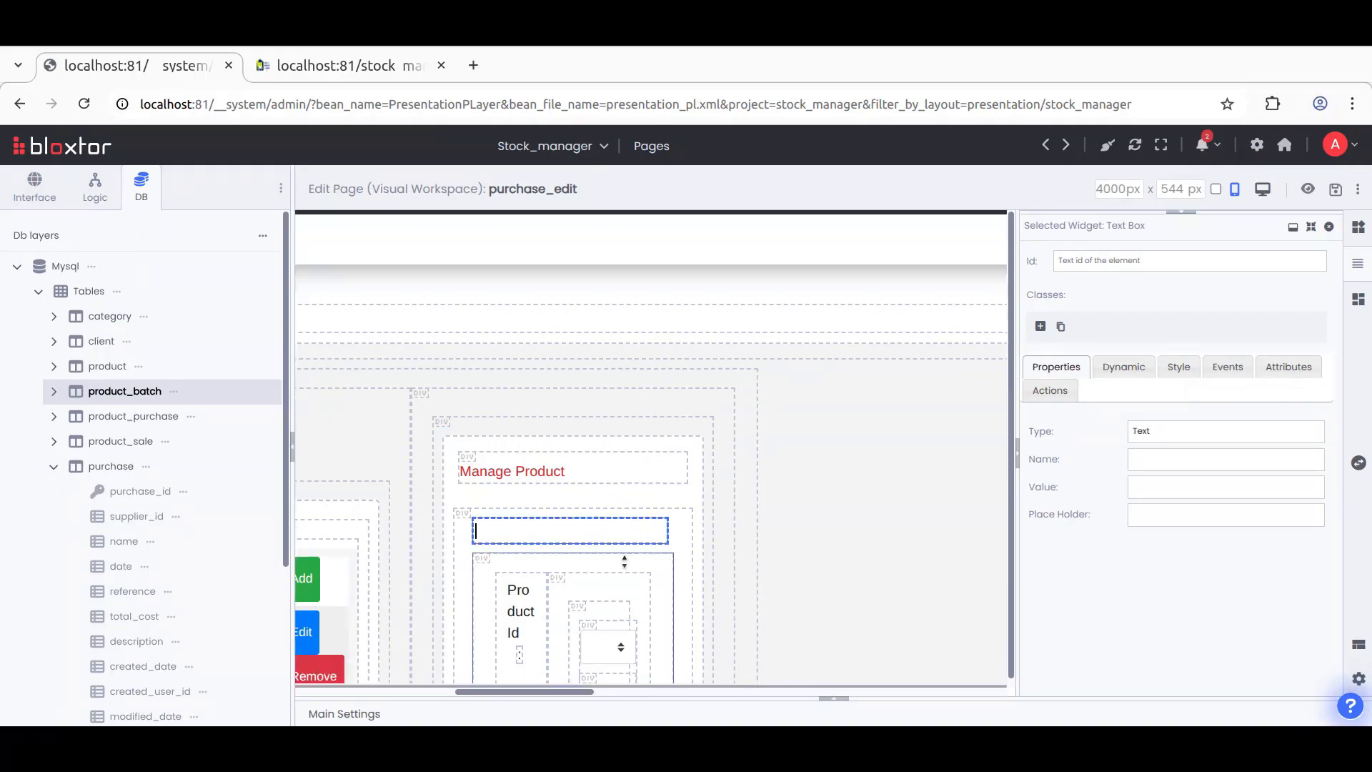
left_click(615, 559)
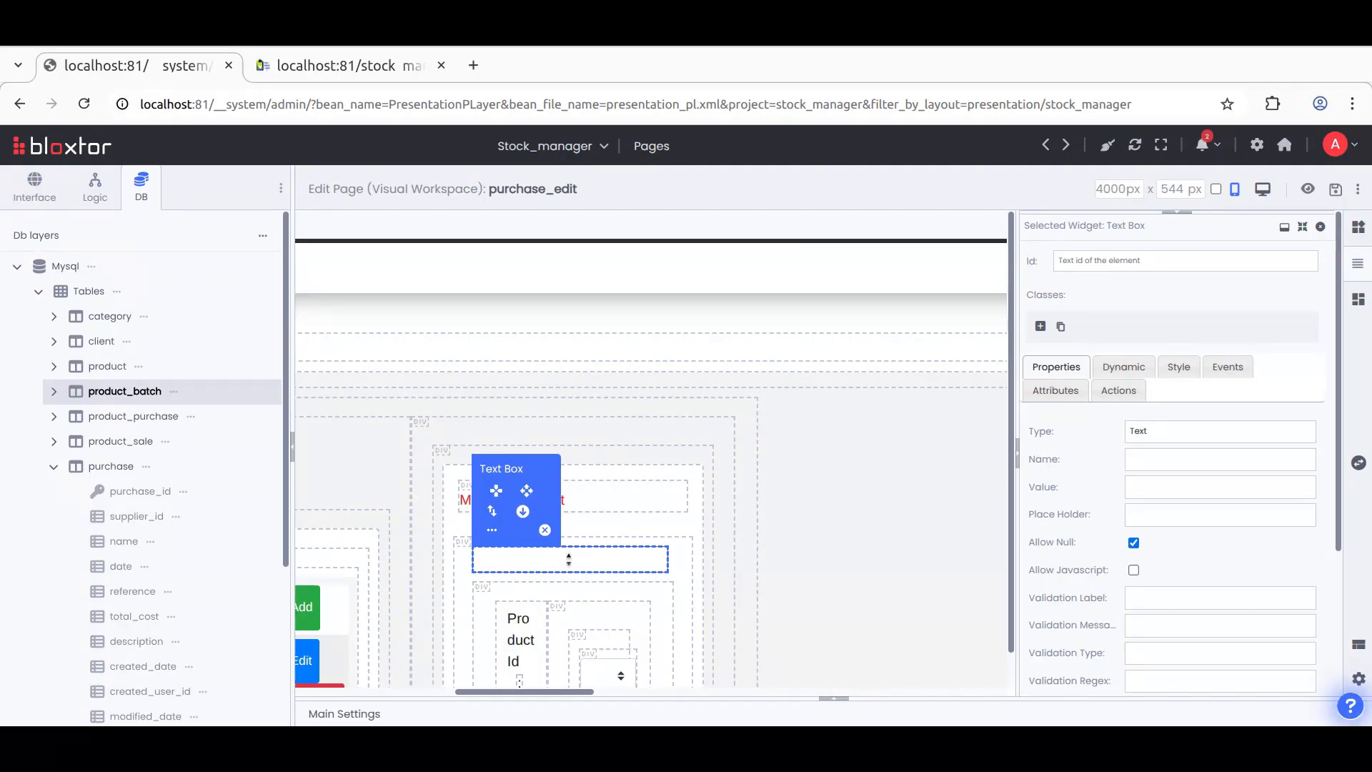
left_click(1160, 429)
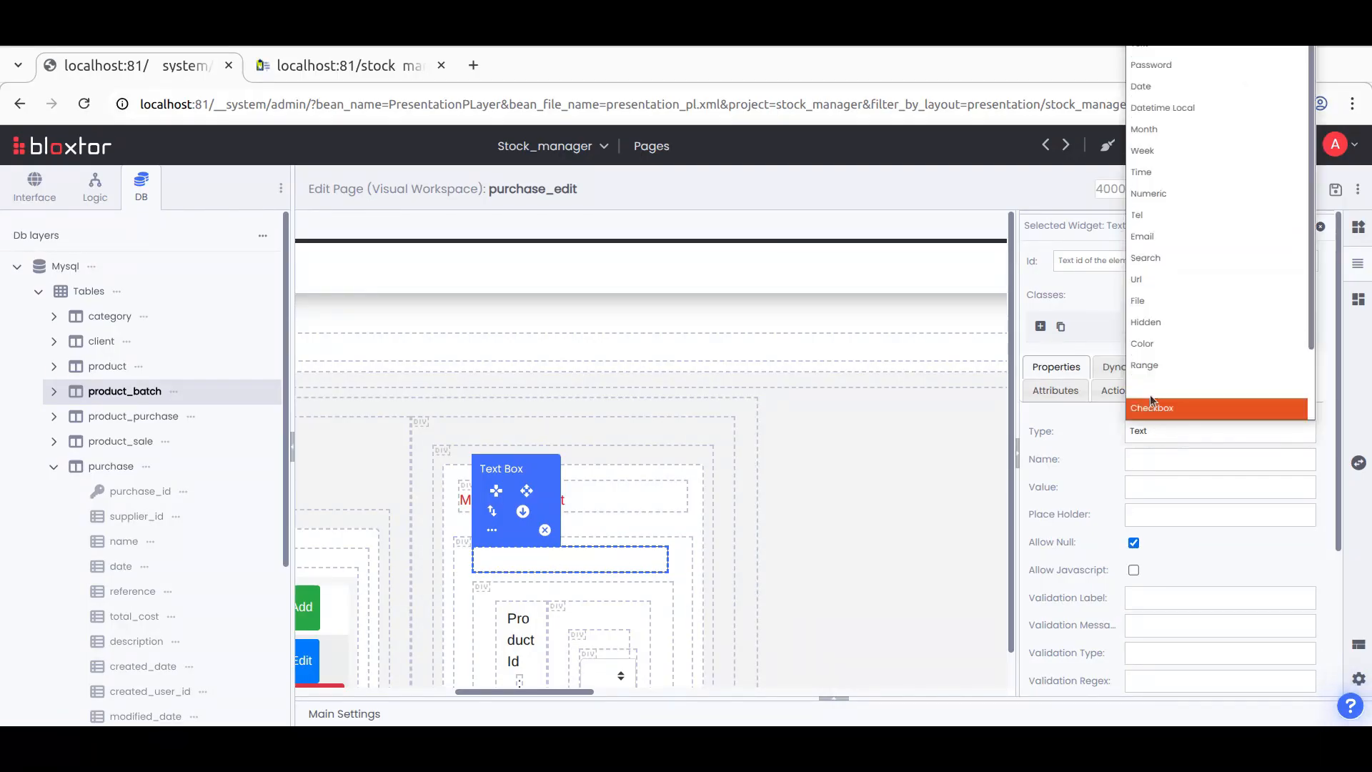
left_click(1160, 324)
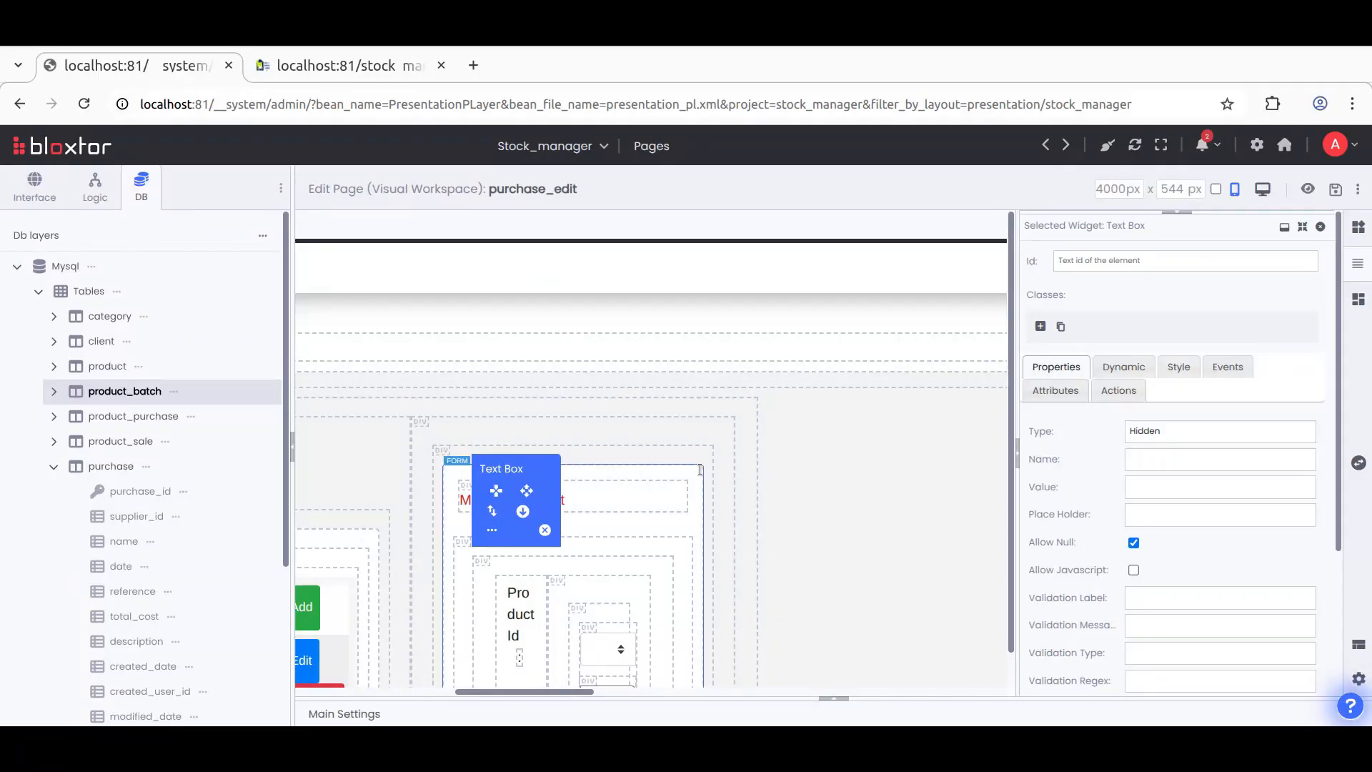
Step: Remove the product_purchase_id default value from the Manage Product form's dynamic properties and save the page
left_click(621, 471)
left_click(1107, 398)
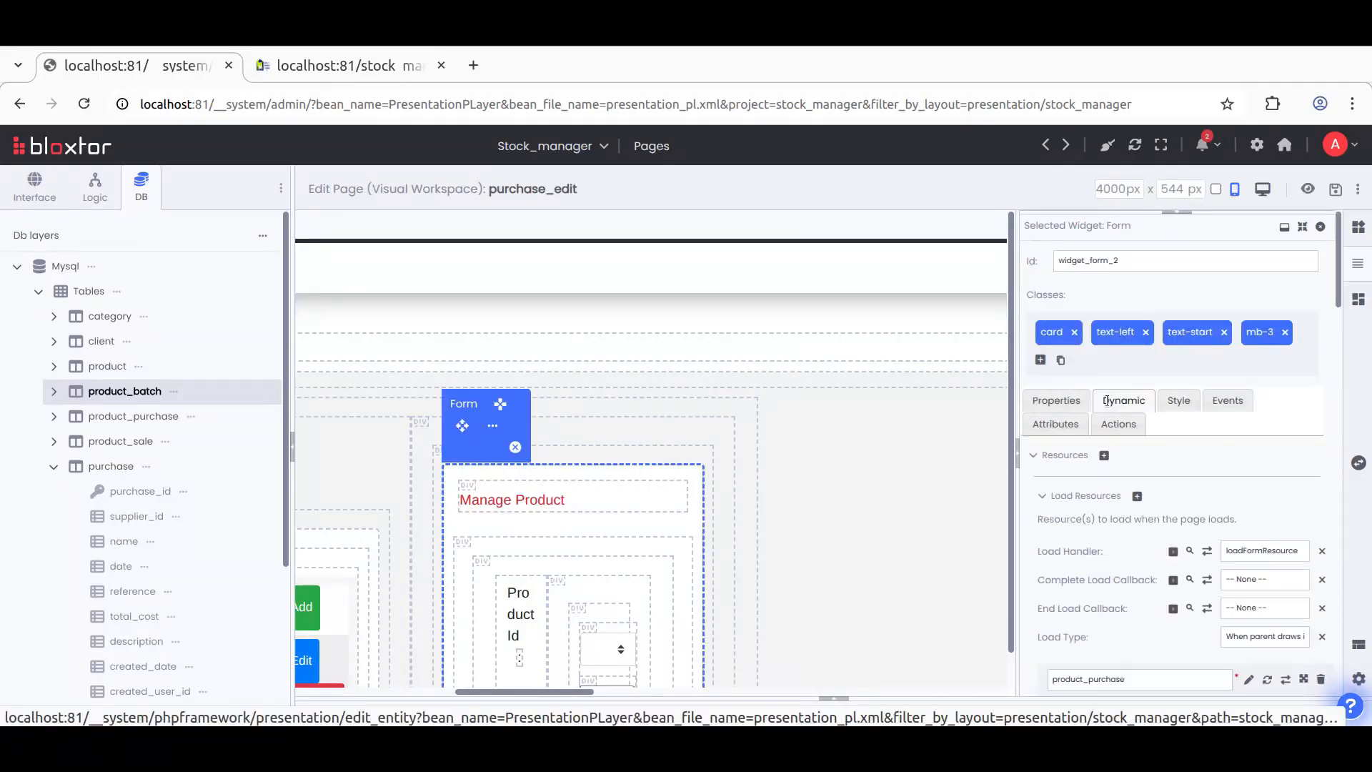
scroll(1092, 565, "down", 8)
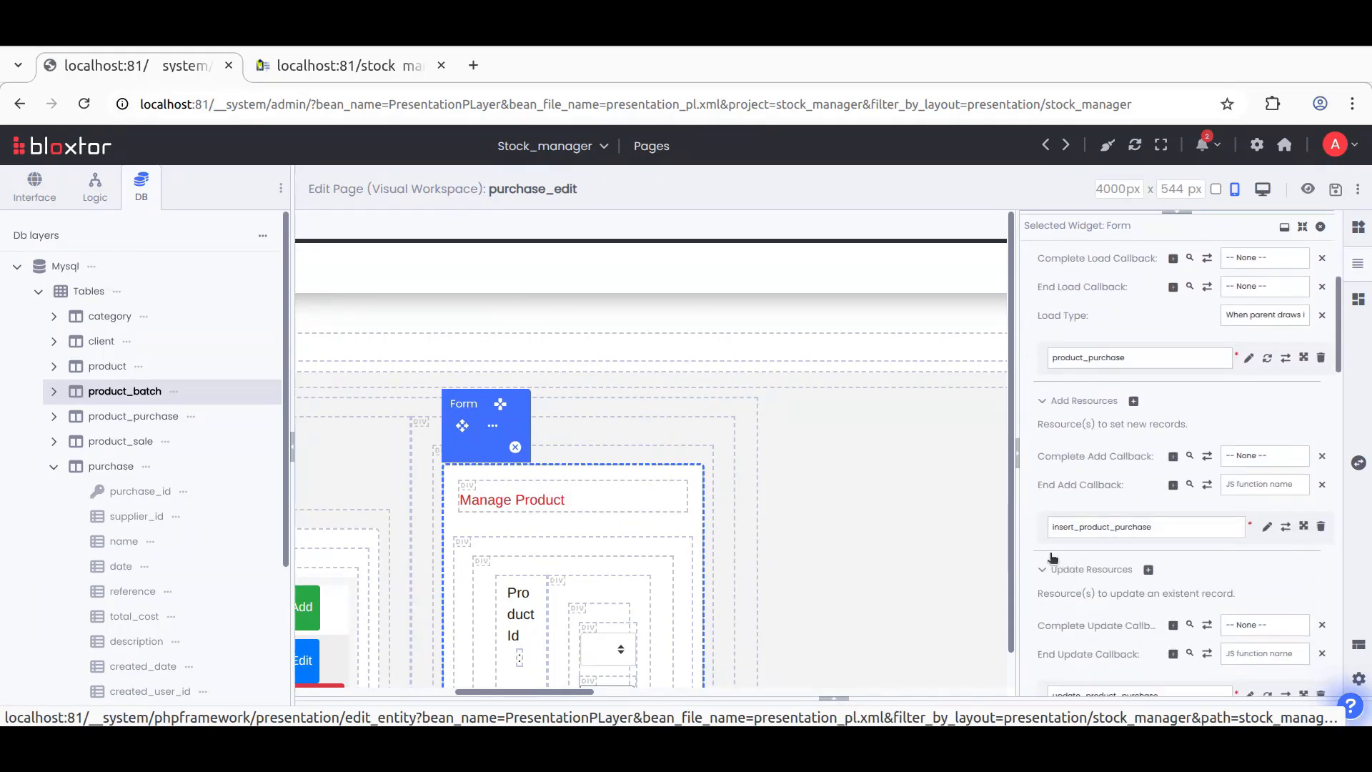
scroll(1038, 559, "down", 10)
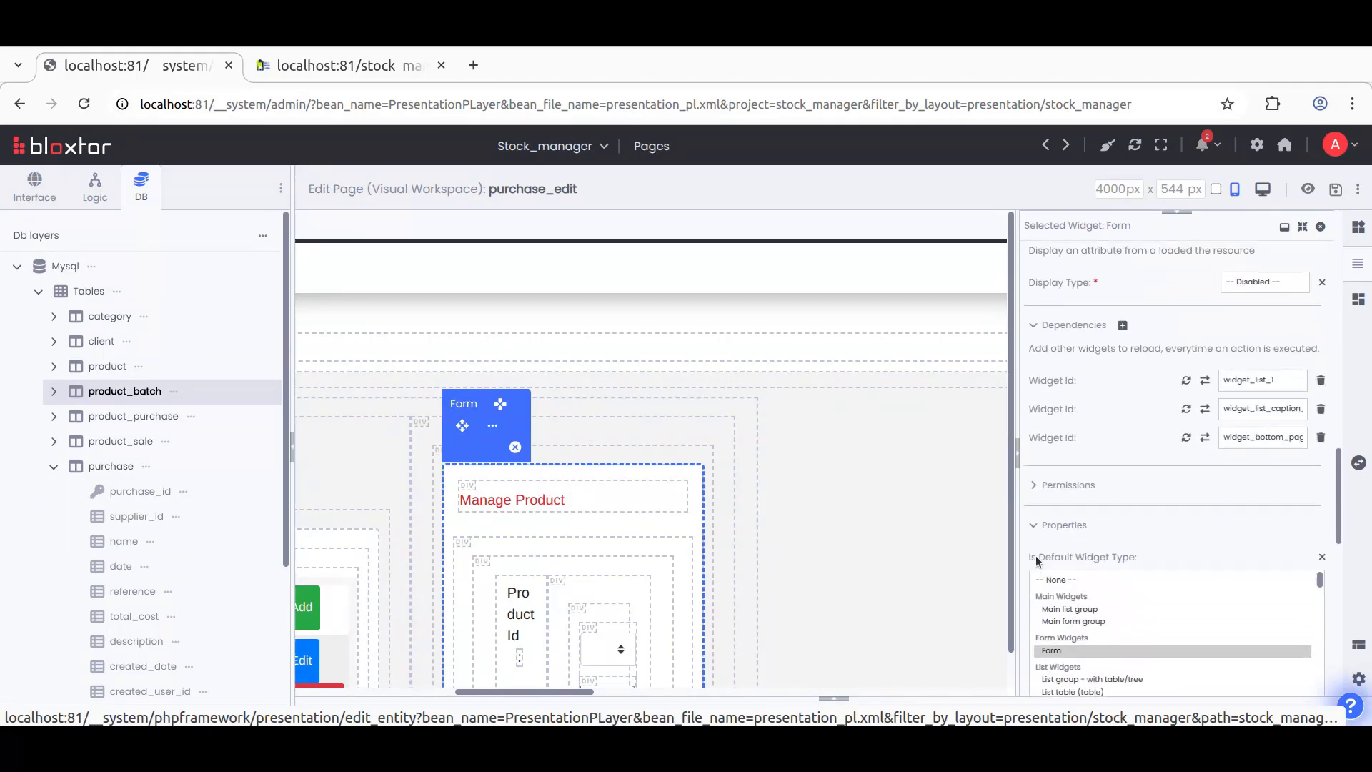
scroll(1038, 472, "down", 5)
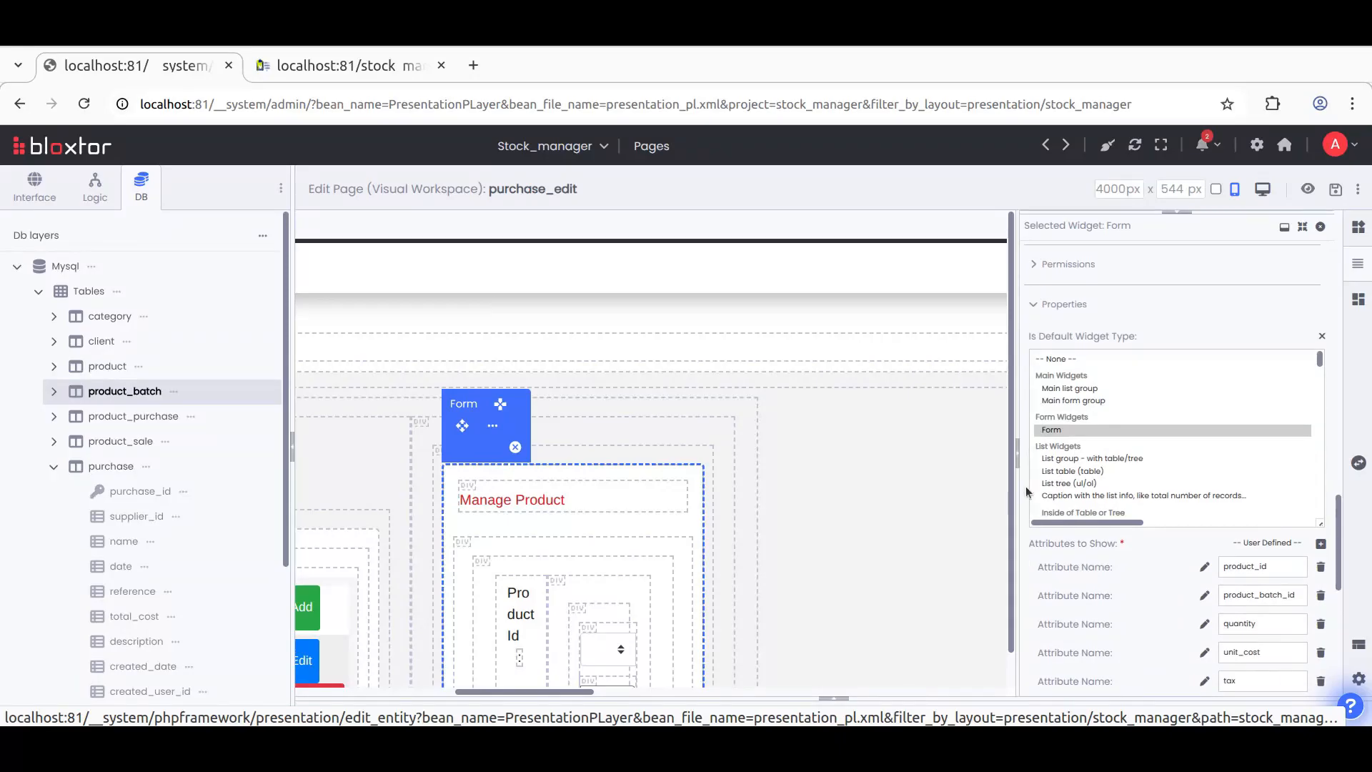
scroll(1053, 576, "down", 5)
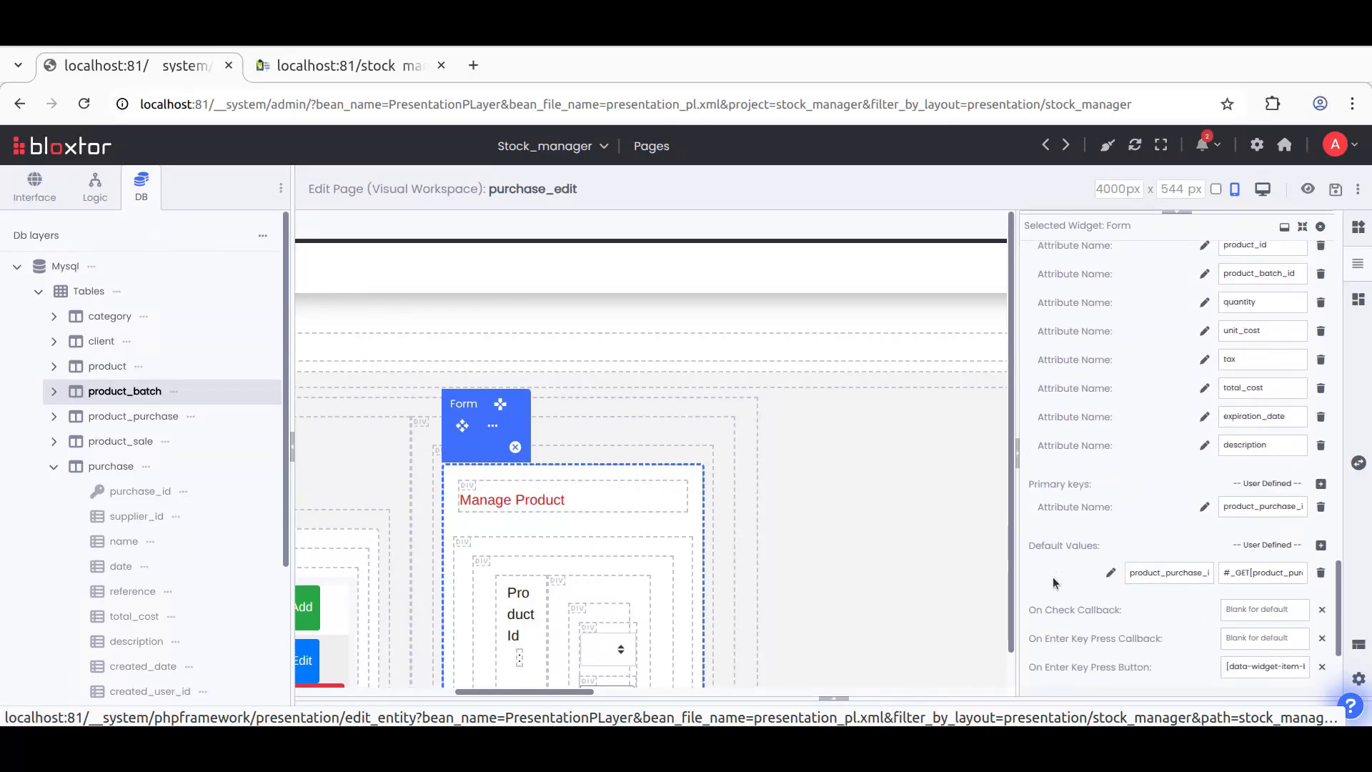
scroll(1054, 572, "down", 2)
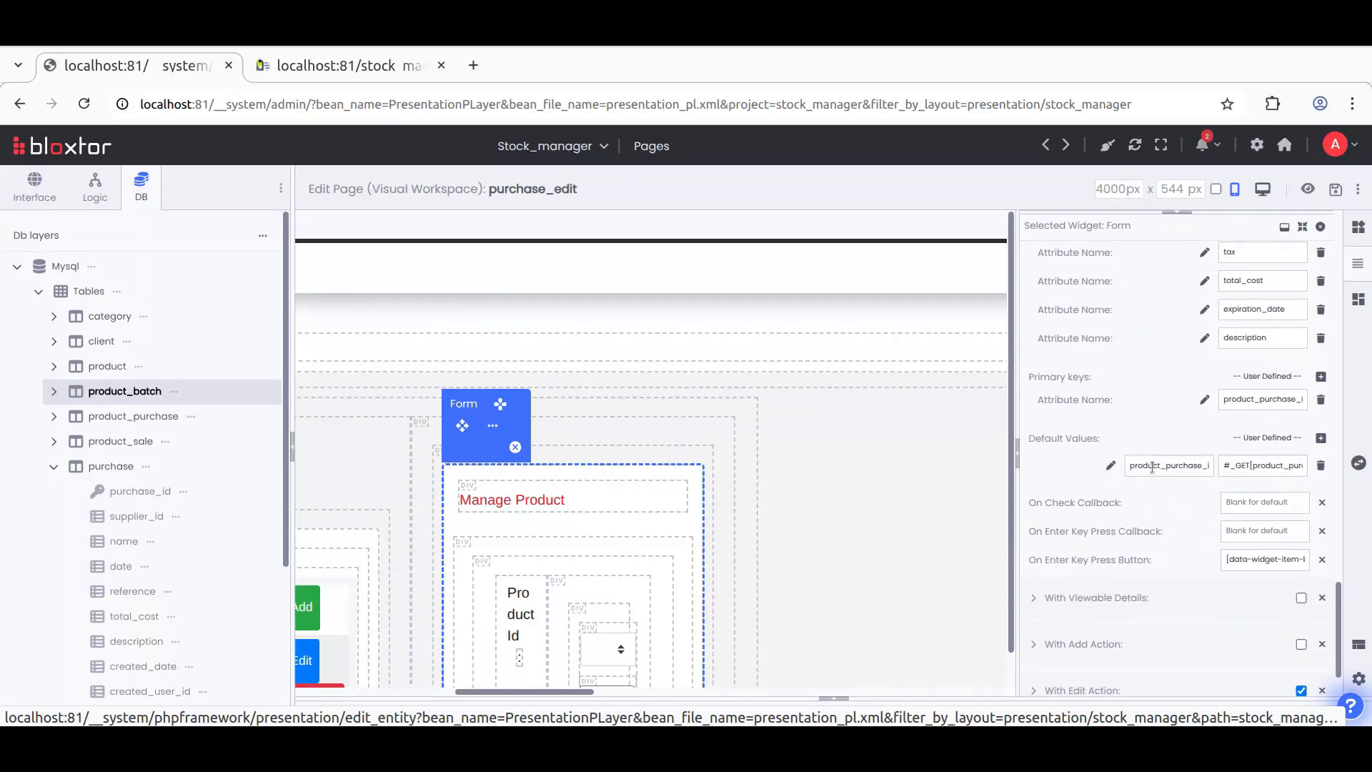
left_click_drag(1252, 465, 1283, 467)
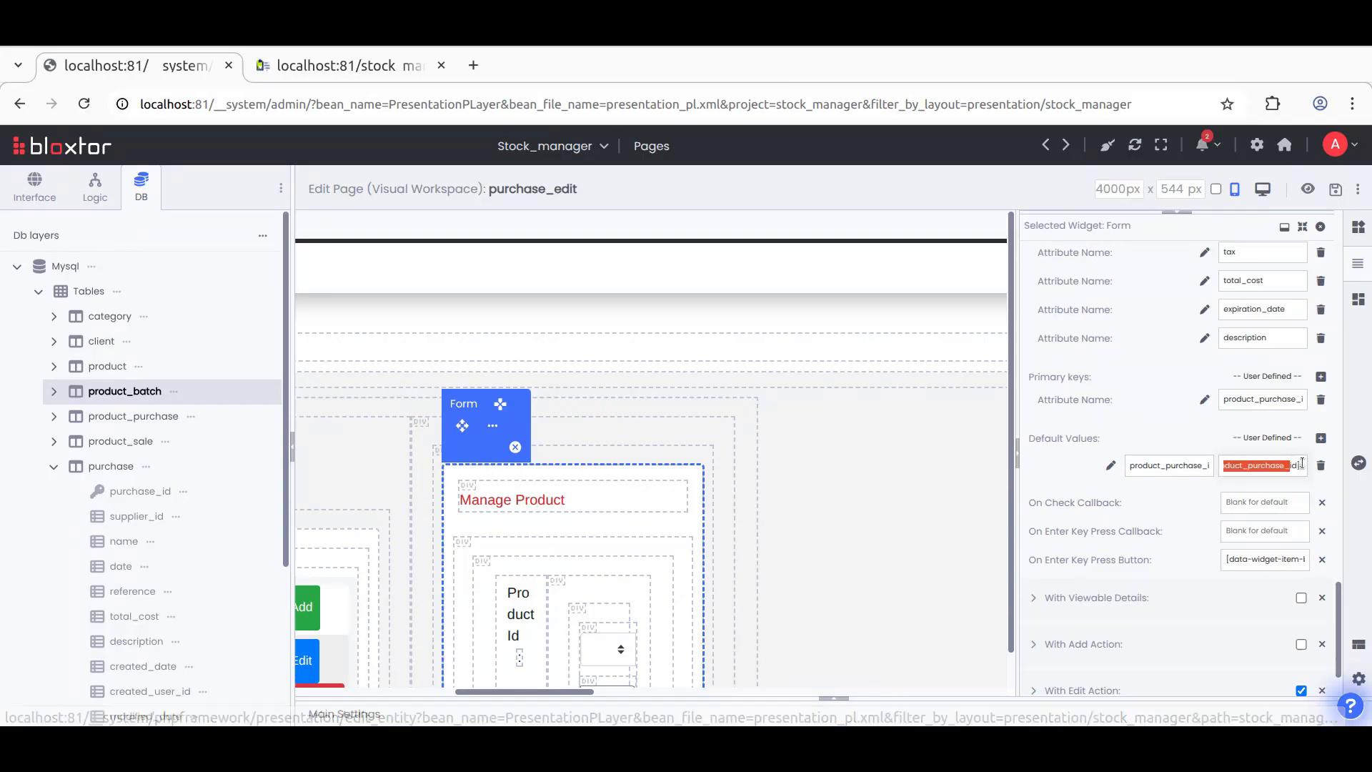
right_click(1290, 466)
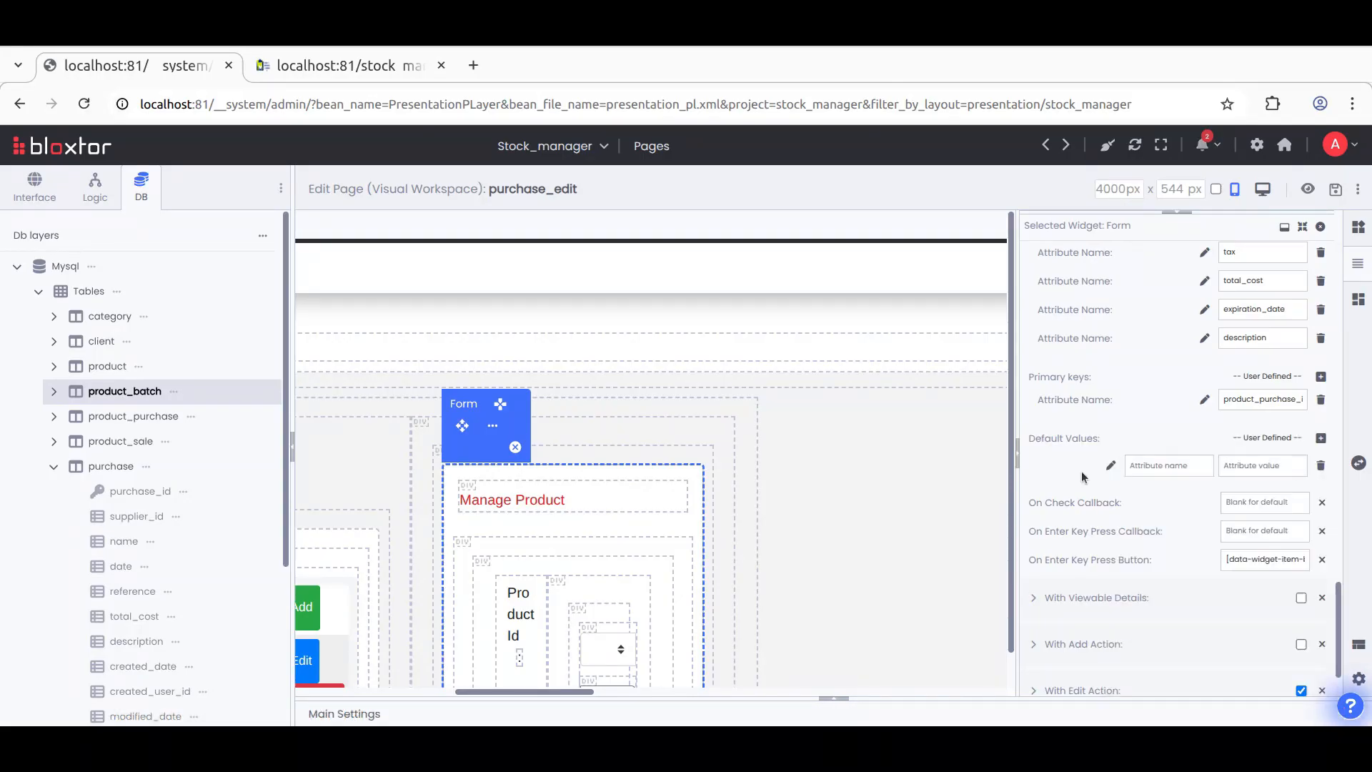
left_click(1321, 465)
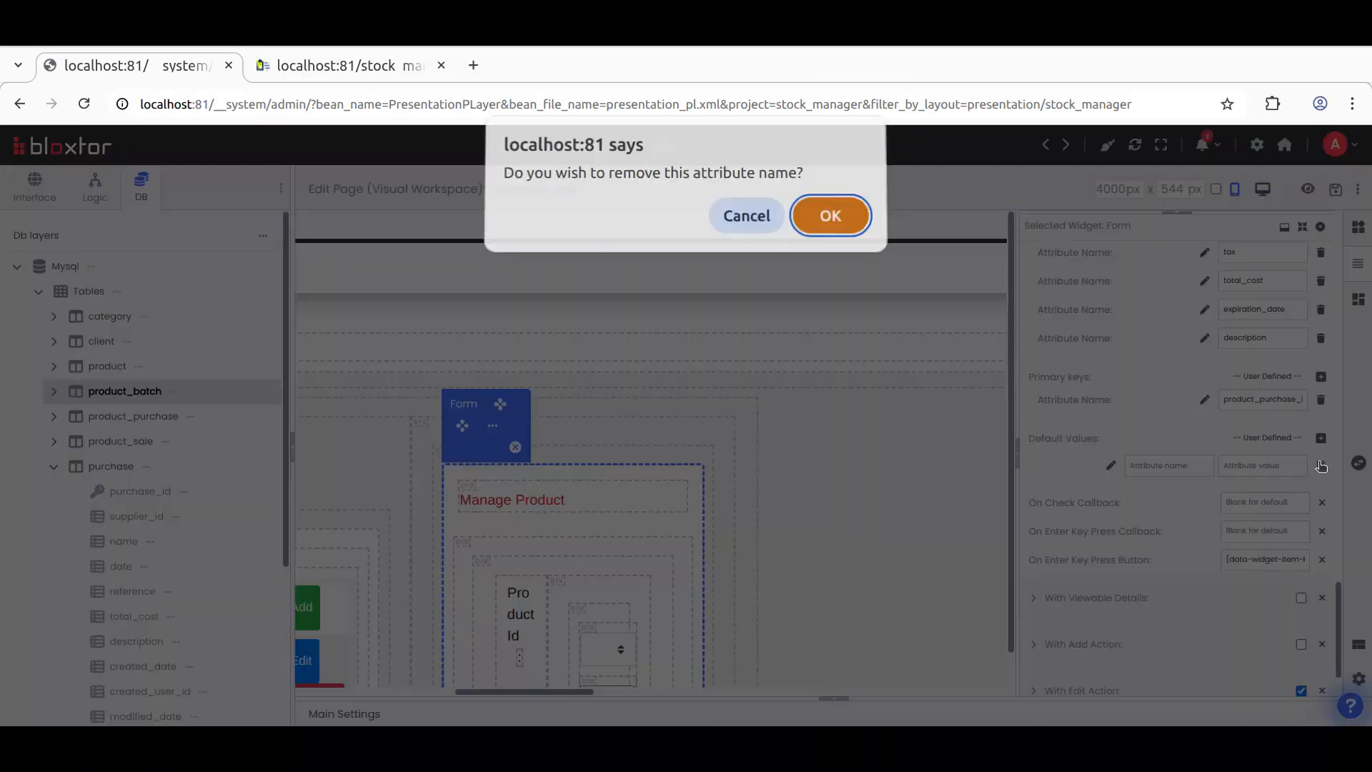
left_click(831, 234)
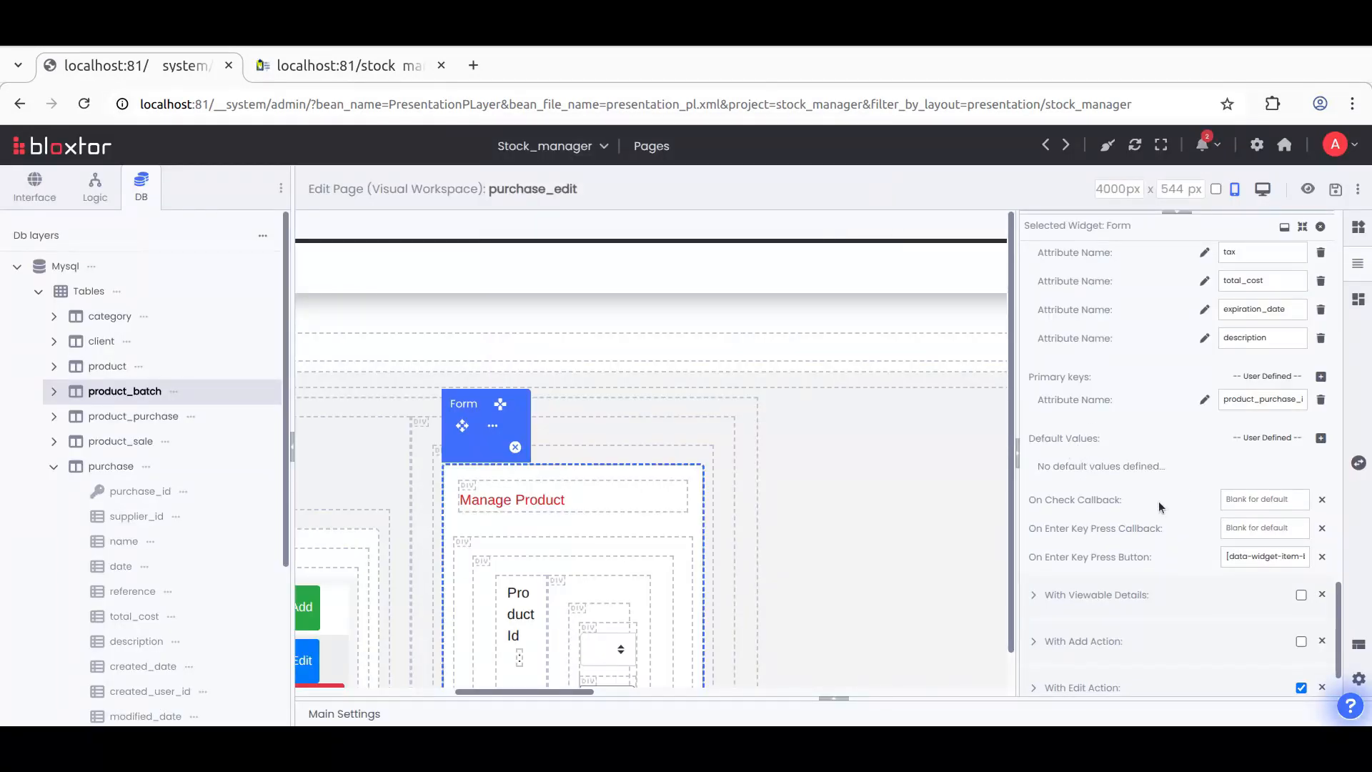
left_click(1337, 190)
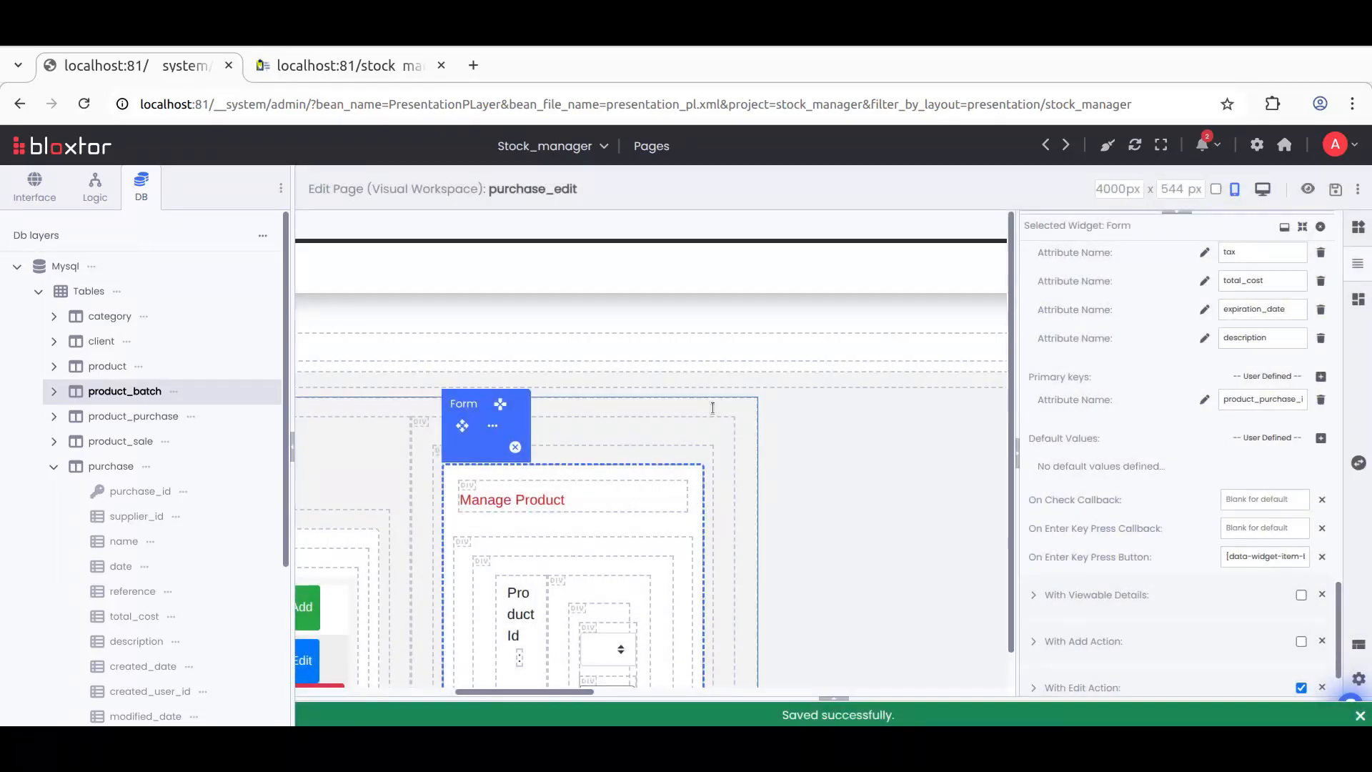
Step: Switch to the live page, reload it, and save a new product with Orange and Oranges Lot, leaving the other fields empty
left_click(363, 67)
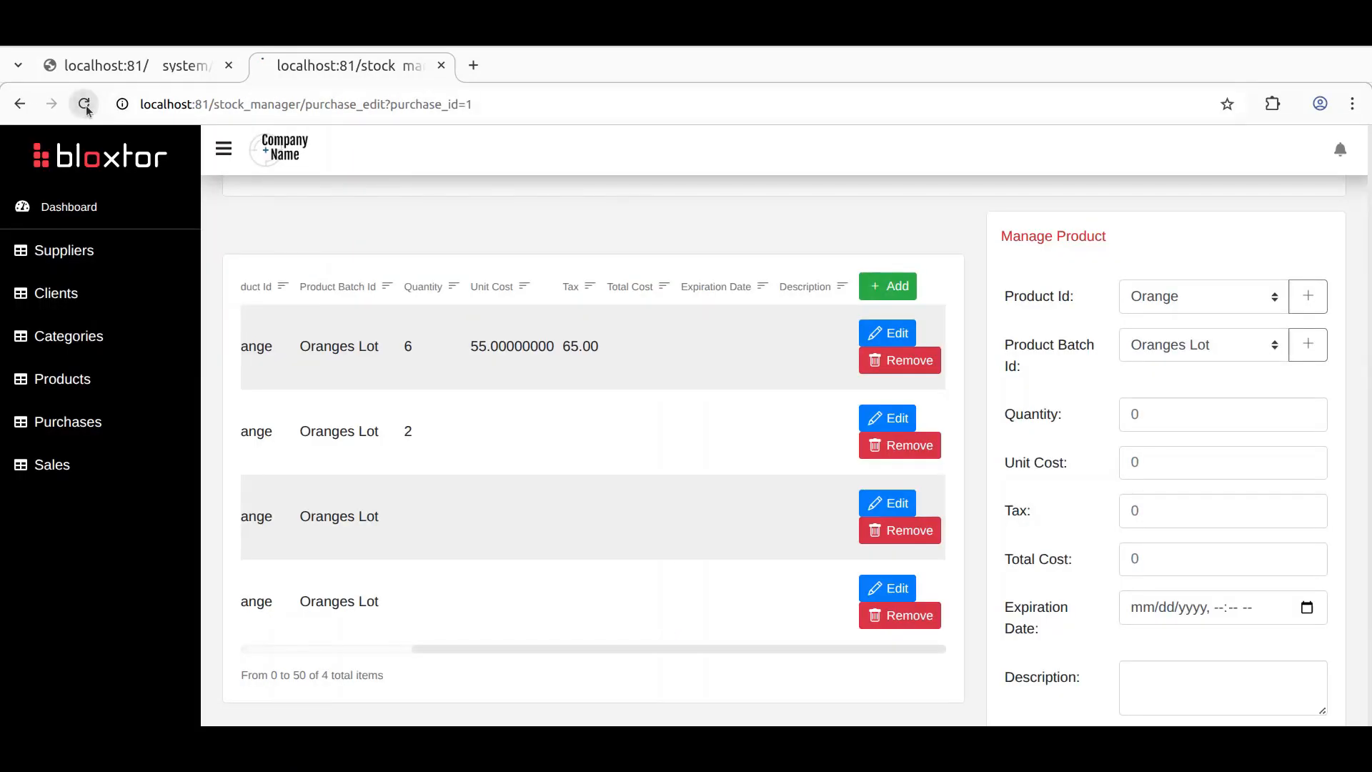
scroll(864, 427, "up", 5)
scroll(907, 451, "down", 4)
left_click(1163, 475)
left_click(1168, 527)
left_click(1161, 533)
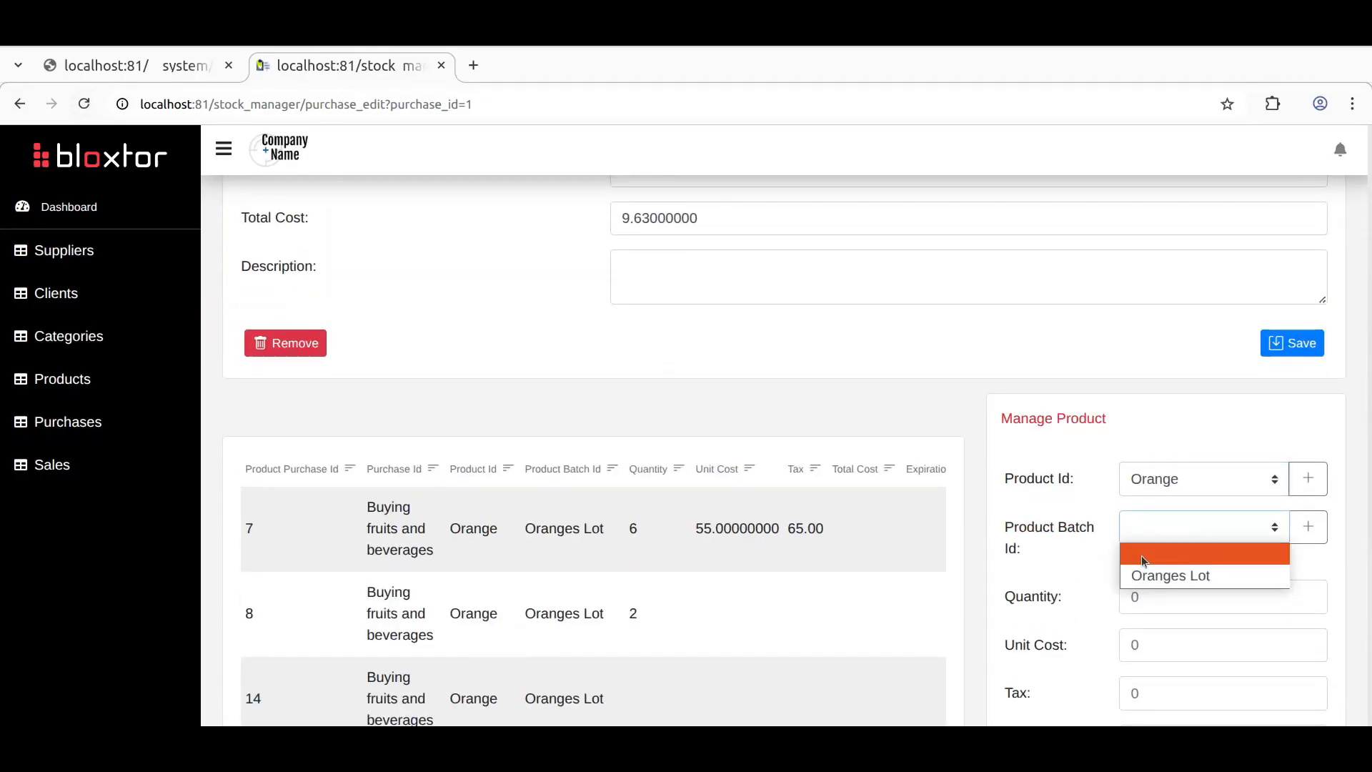
left_click(1142, 555)
left_click(1138, 531)
left_click(1143, 572)
scroll(1104, 524, "down", 5)
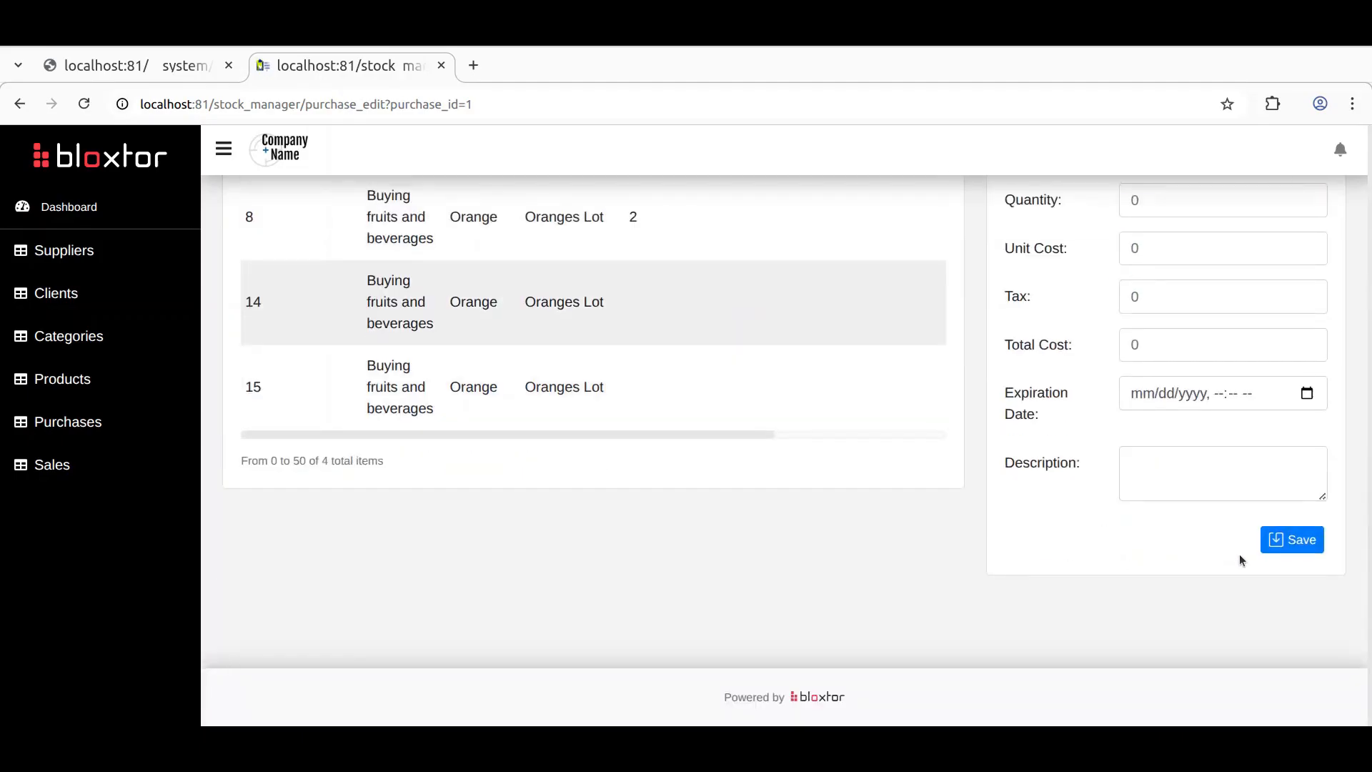
left_click(1265, 541)
scroll(1032, 476, "up", 3)
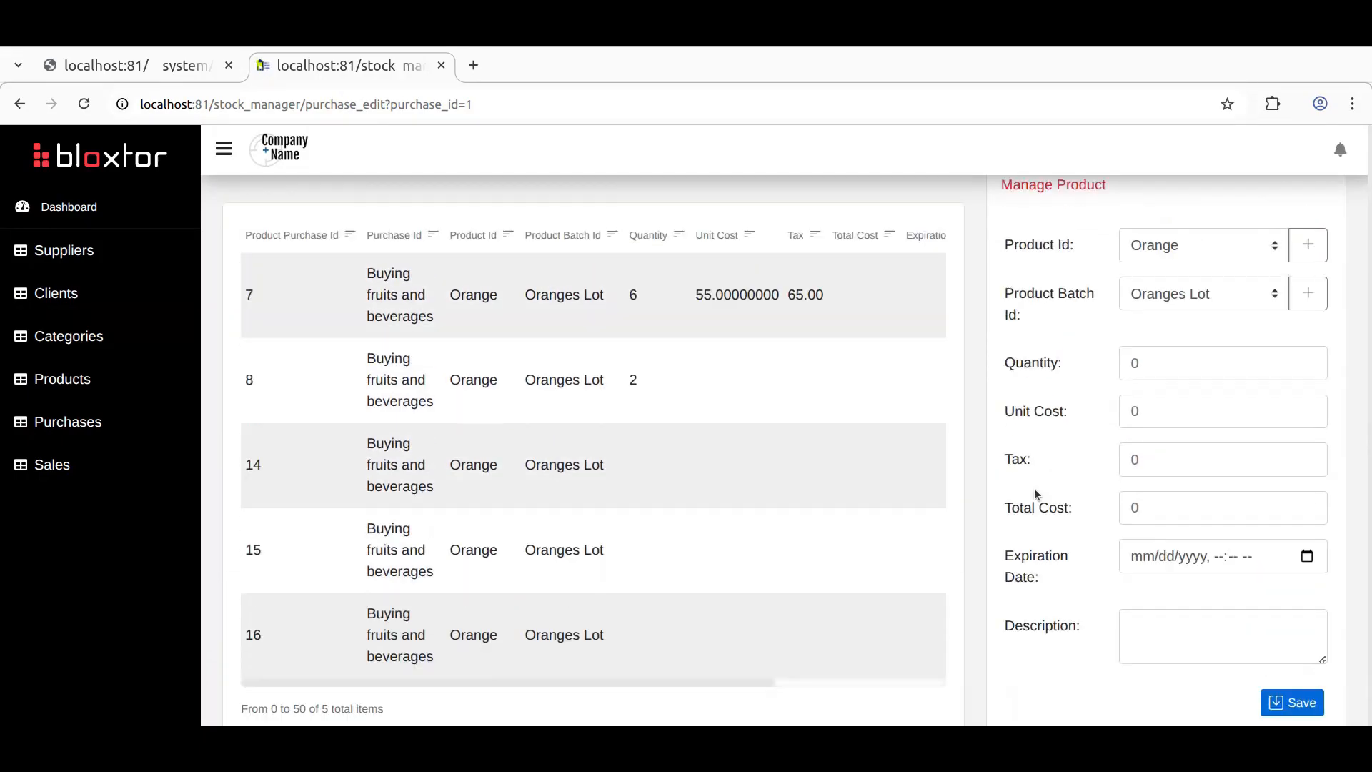
Step: Remove the three products without a quantity from the purchase's product list, confirming each deletion
scroll(820, 658, "down", 3)
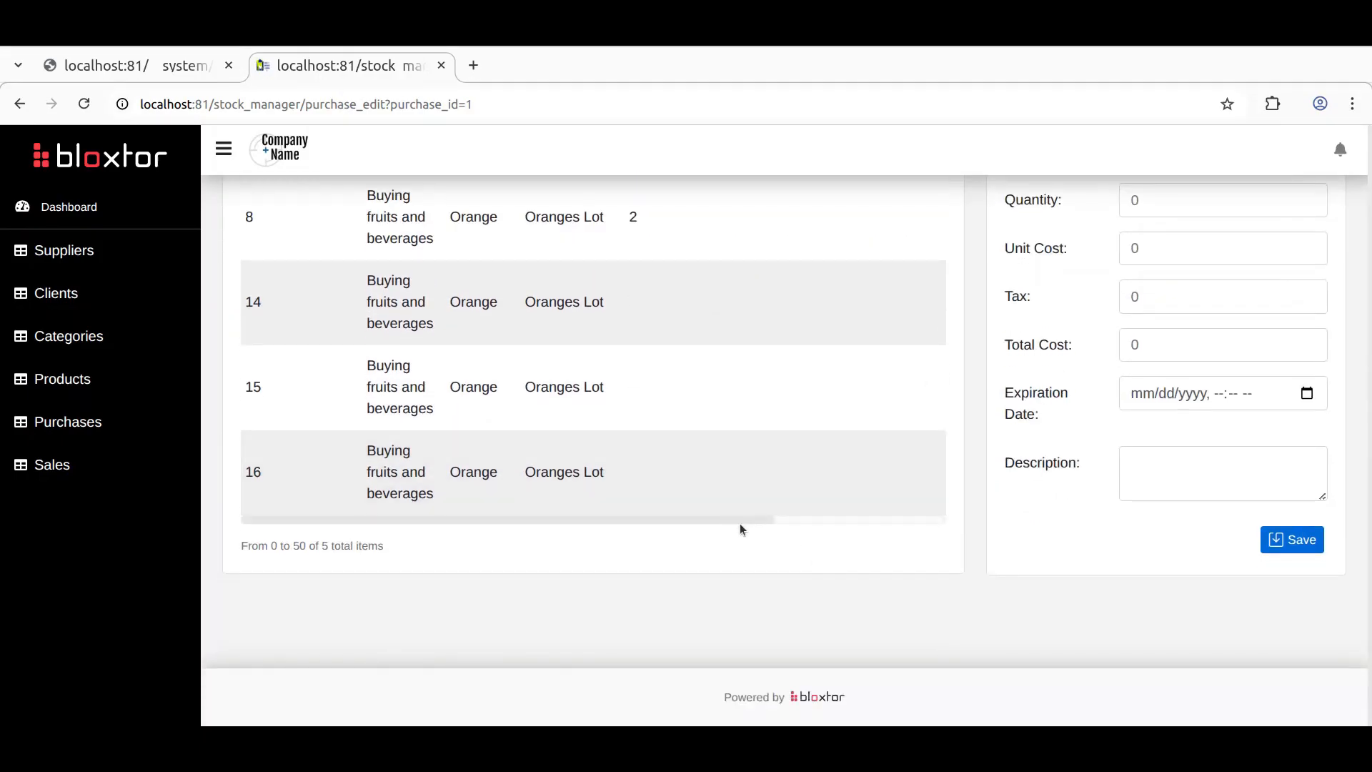
left_click(824, 522)
left_click(904, 490)
left_click(829, 220)
left_click(917, 401)
left_click(830, 221)
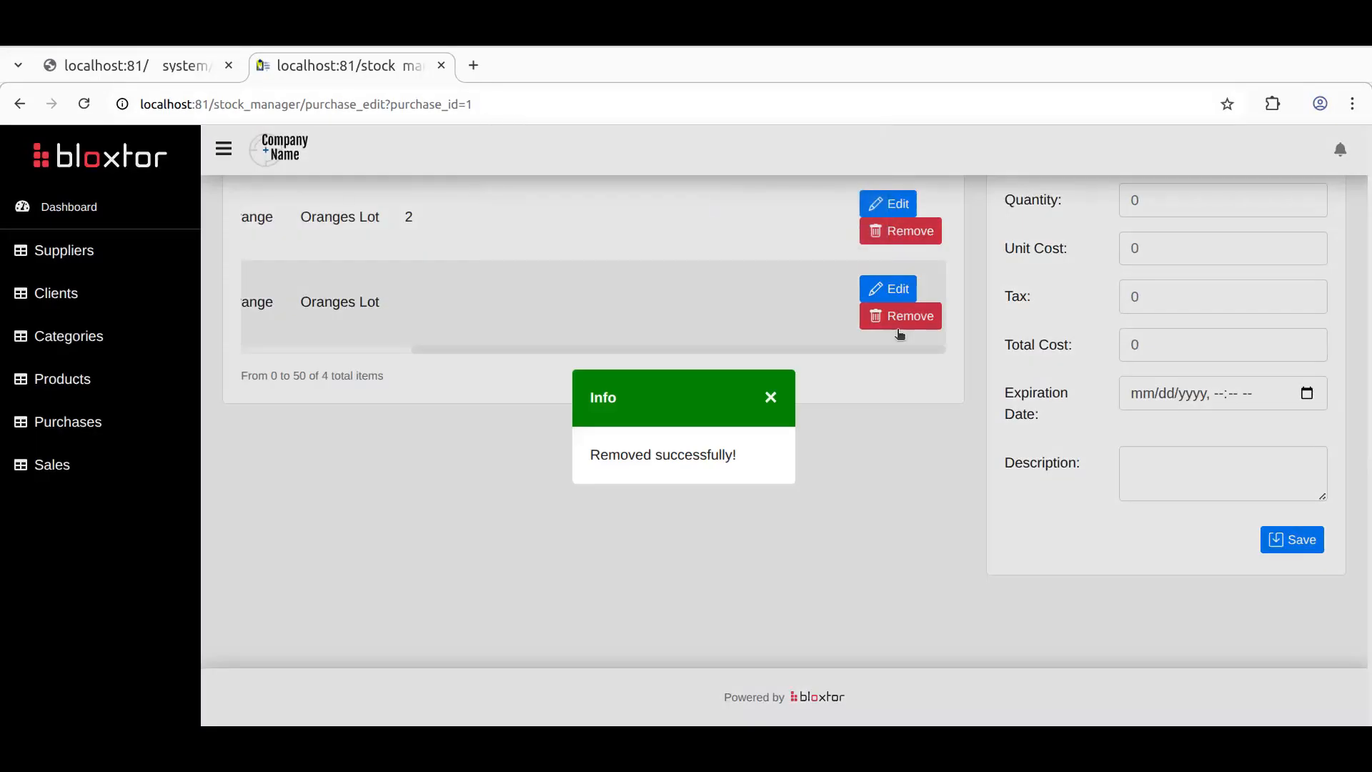
left_click(902, 318)
left_click(824, 225)
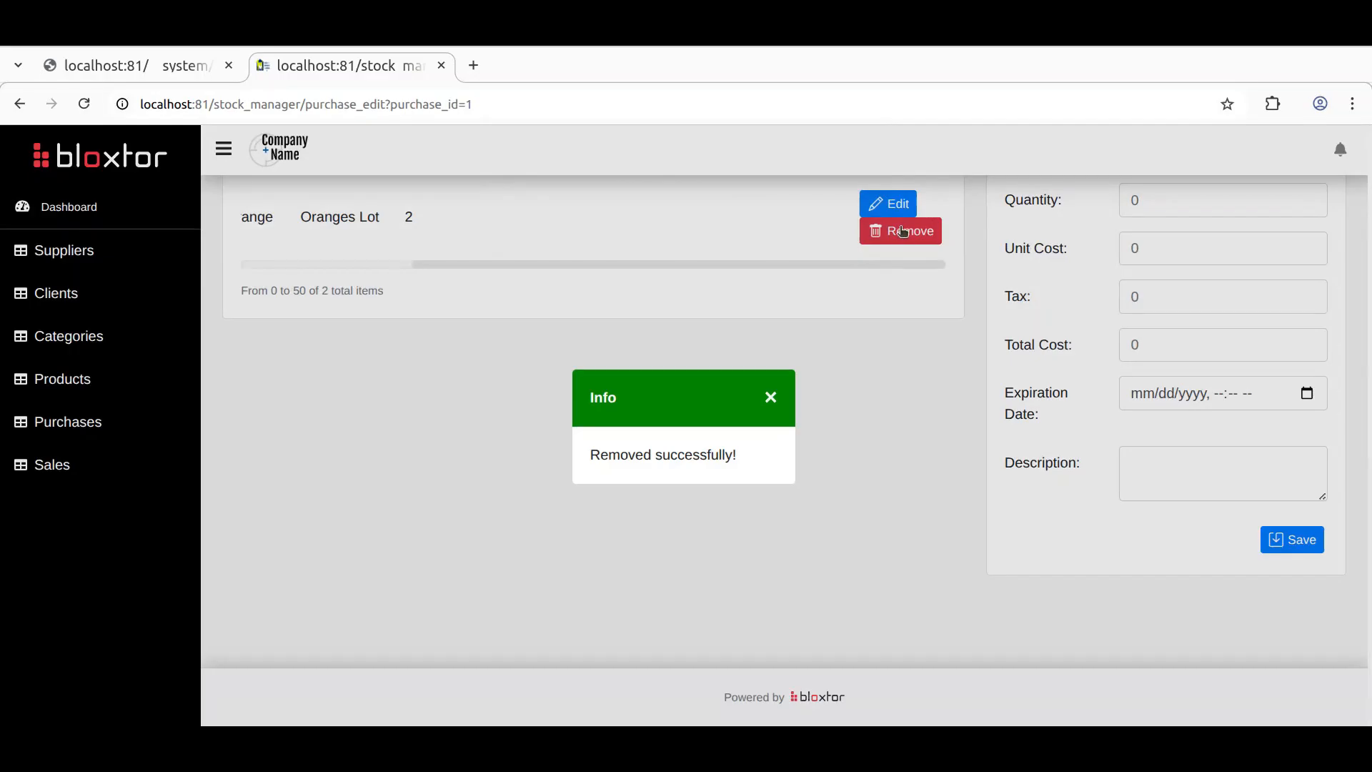
Step: Open the second Oranges Lot product for editing, set its quantity to 3, and save it
scroll(875, 426, "up", 5)
left_click(892, 527)
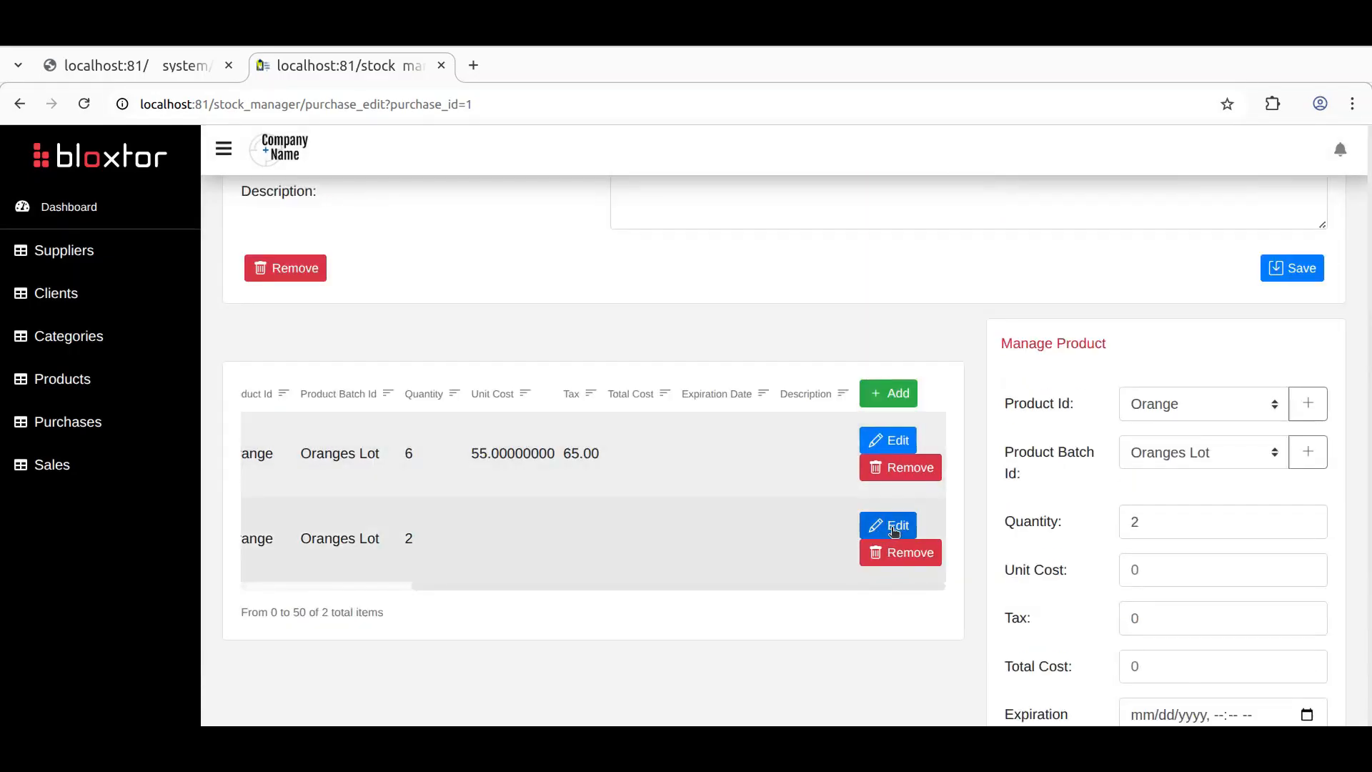
left_click(1315, 519)
scroll(1315, 529, "down", 5)
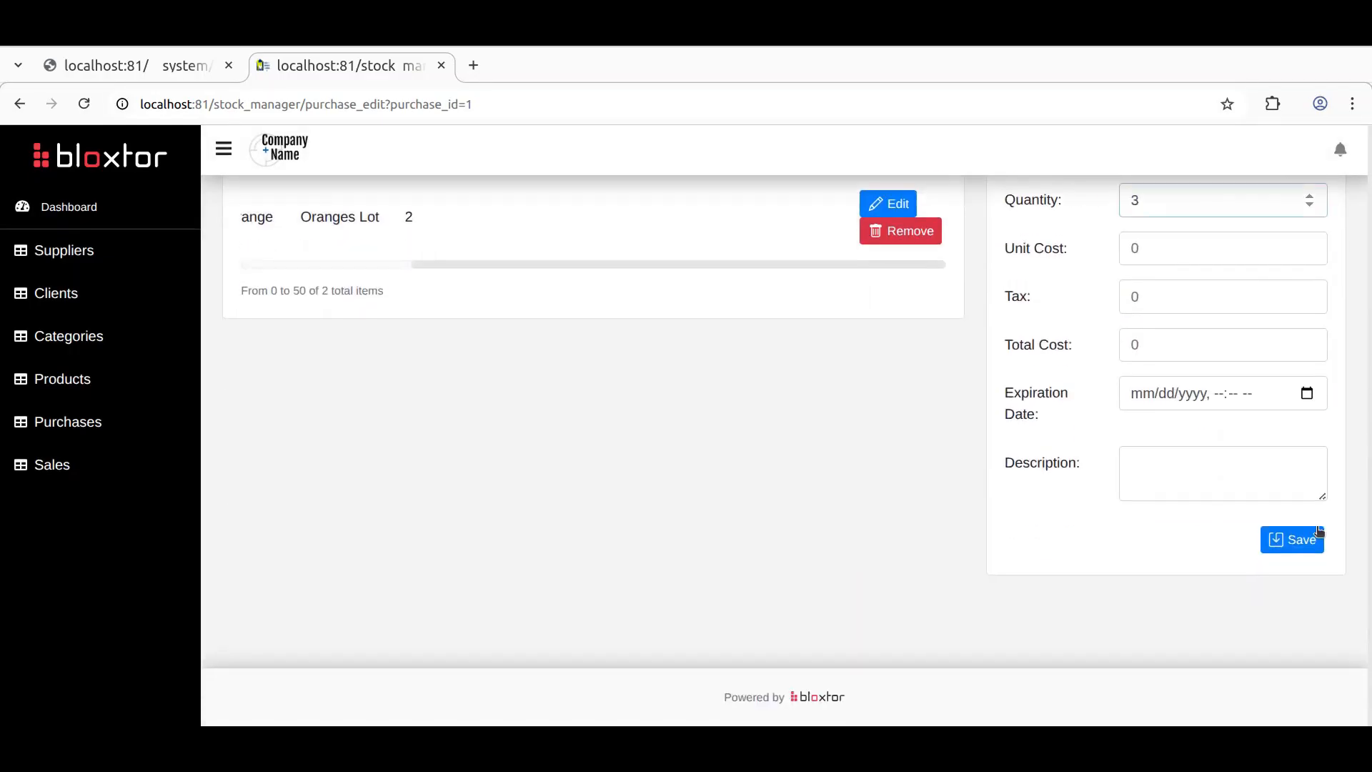
left_click(1304, 544)
left_click(770, 400)
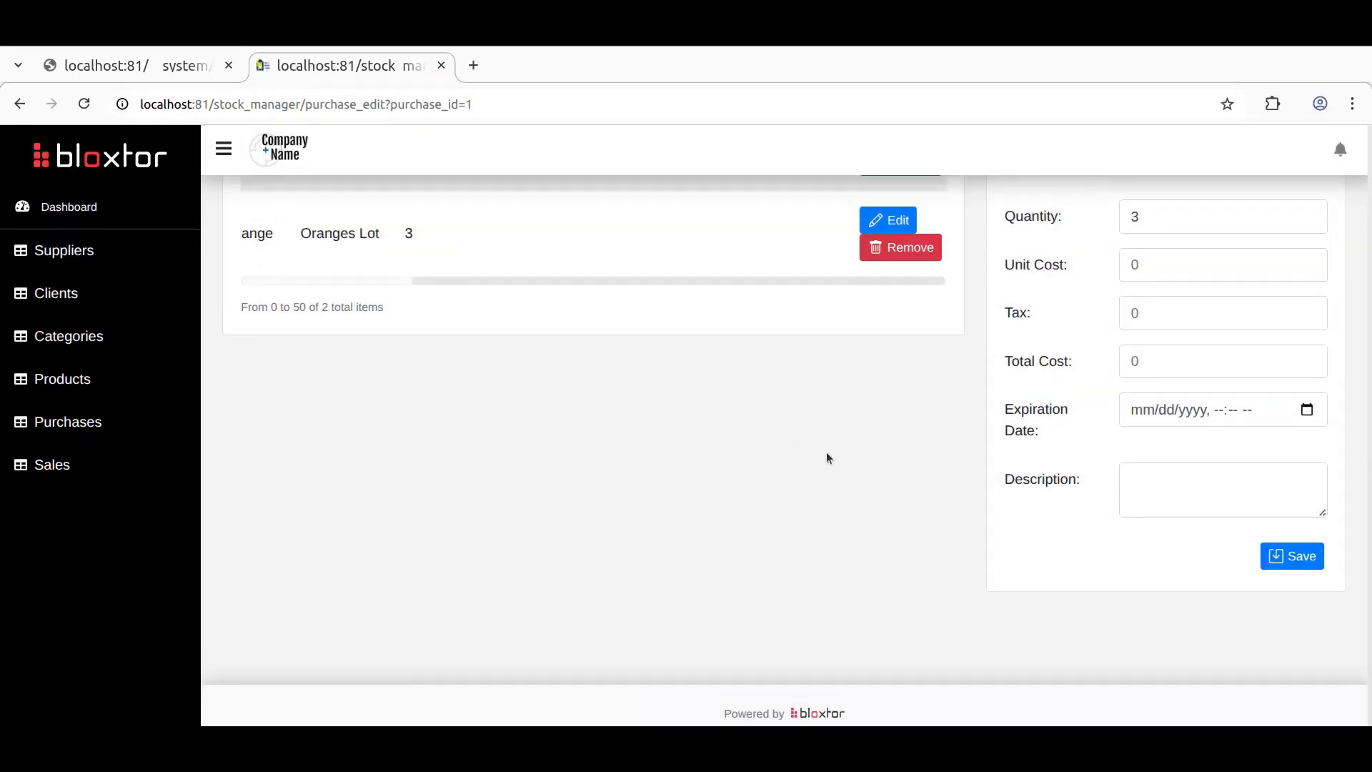
Step: Add a new product with Beer, Oranges Lot and quantity 1 through the Manage Product form and save it
scroll(826, 452, "up", 3)
left_click(890, 289)
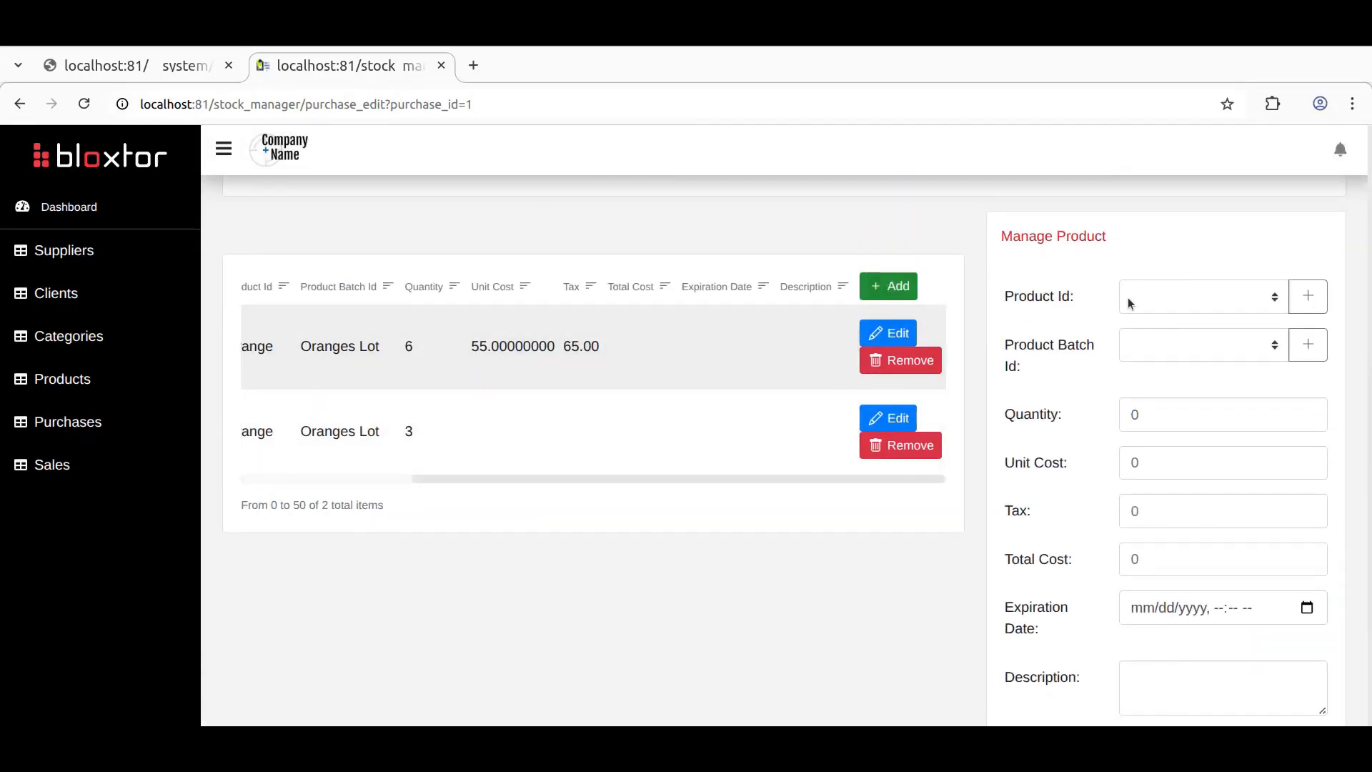
left_click(1136, 297)
left_click(1164, 366)
left_click(1155, 345)
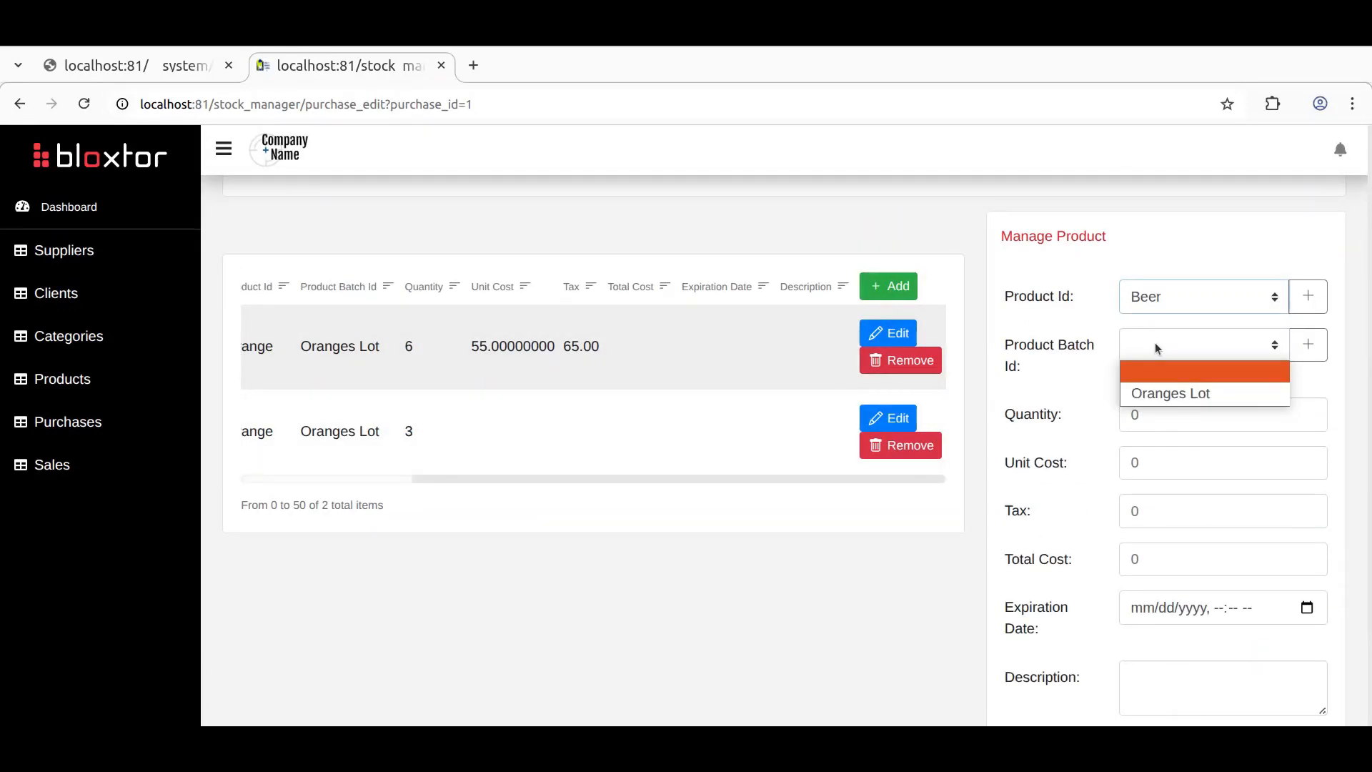
left_click(1157, 388)
left_click(1311, 409)
scroll(1095, 476, "down", 3)
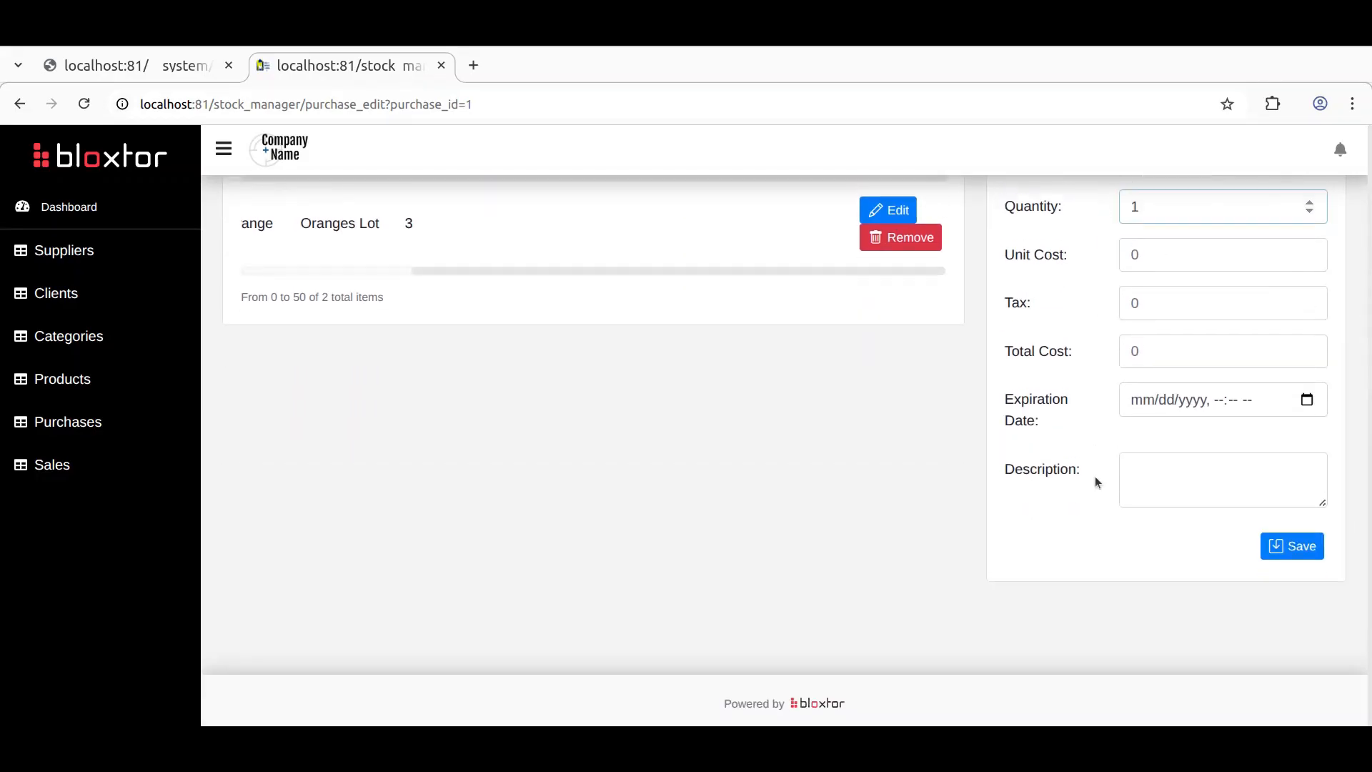
left_click(1283, 538)
scroll(903, 458, "up", 1)
scroll(903, 457, "up", 2)
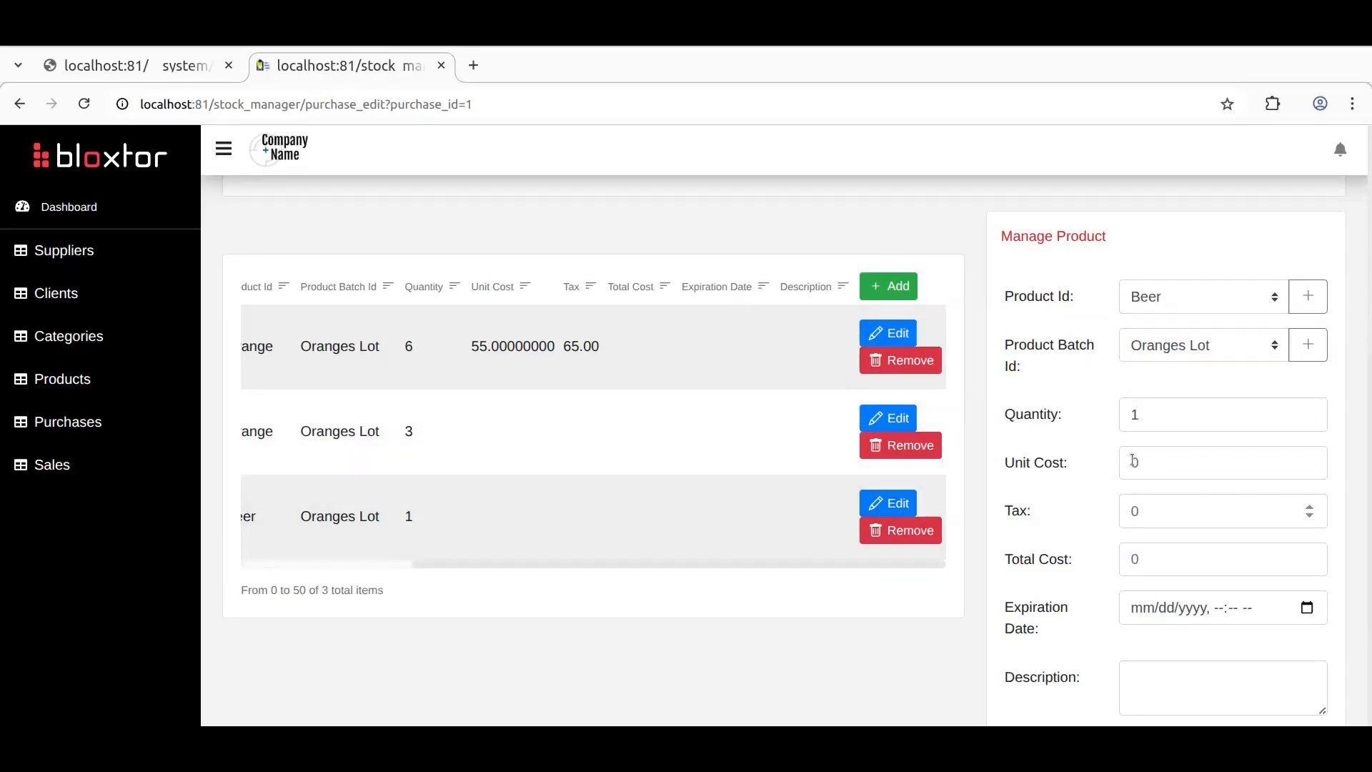
Step: Set the quantity in the Manage Product form to 2, keeping Beer and Oranges Lot, and save it as another product
scroll(1310, 415, "down", 3)
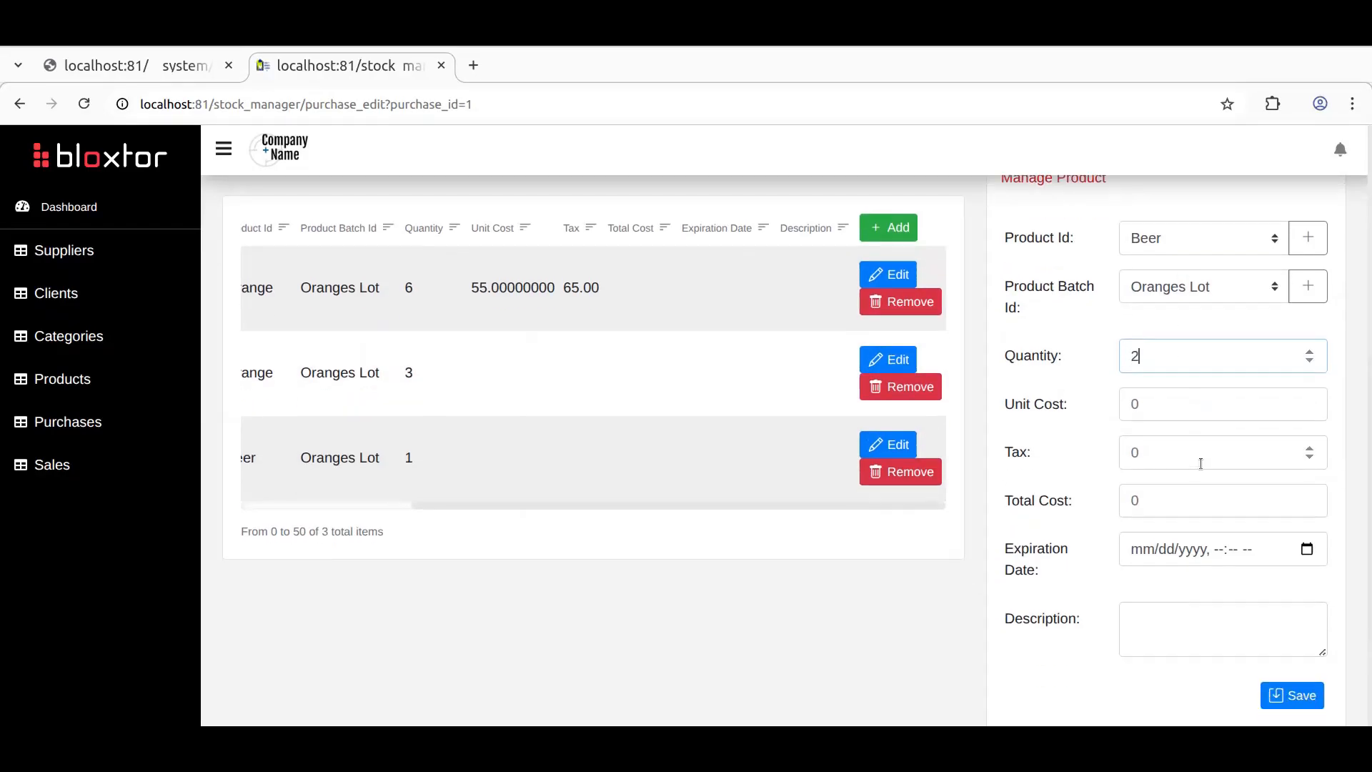
left_click(1279, 541)
scroll(903, 513, "up", 3)
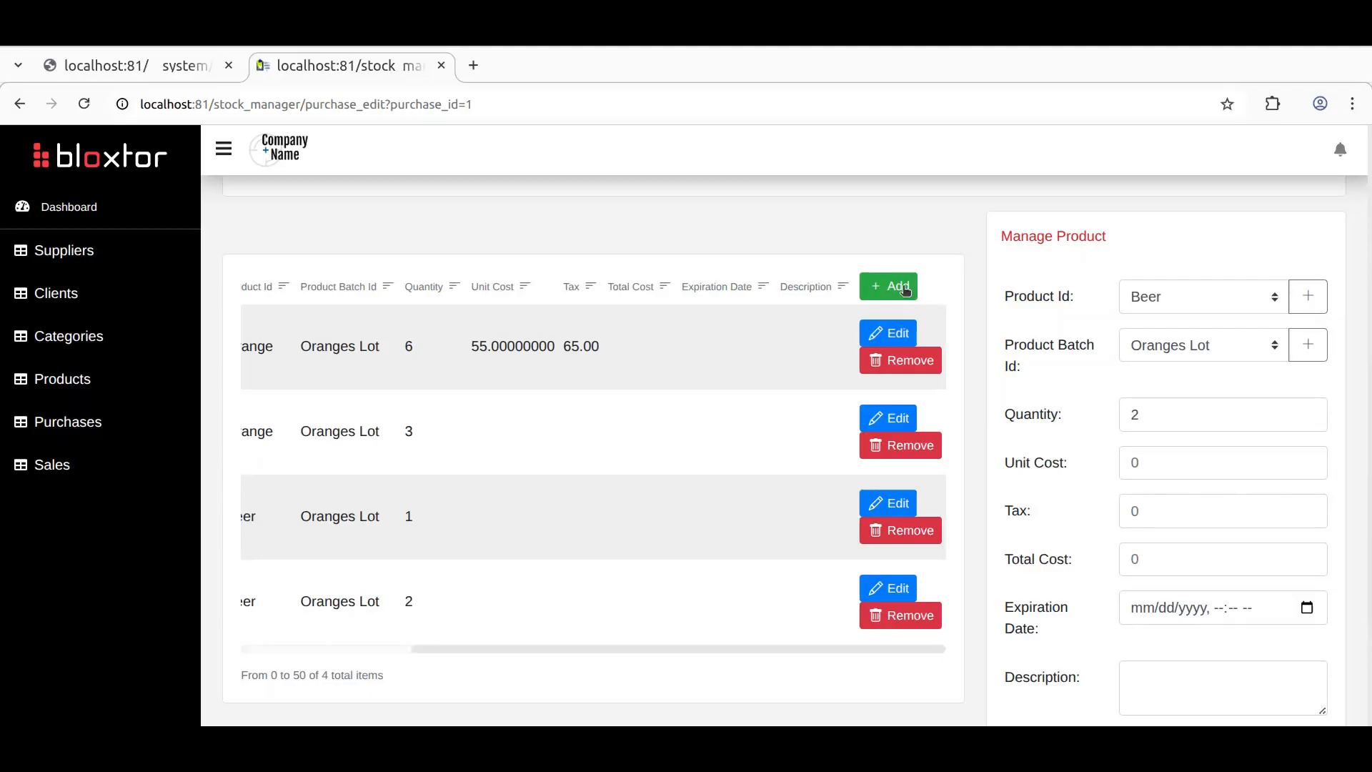
Step: Reload the live page and save a product with Orange and Oranges Lot directly from the Manage Product form, leaving quantity empty
left_click(82, 104)
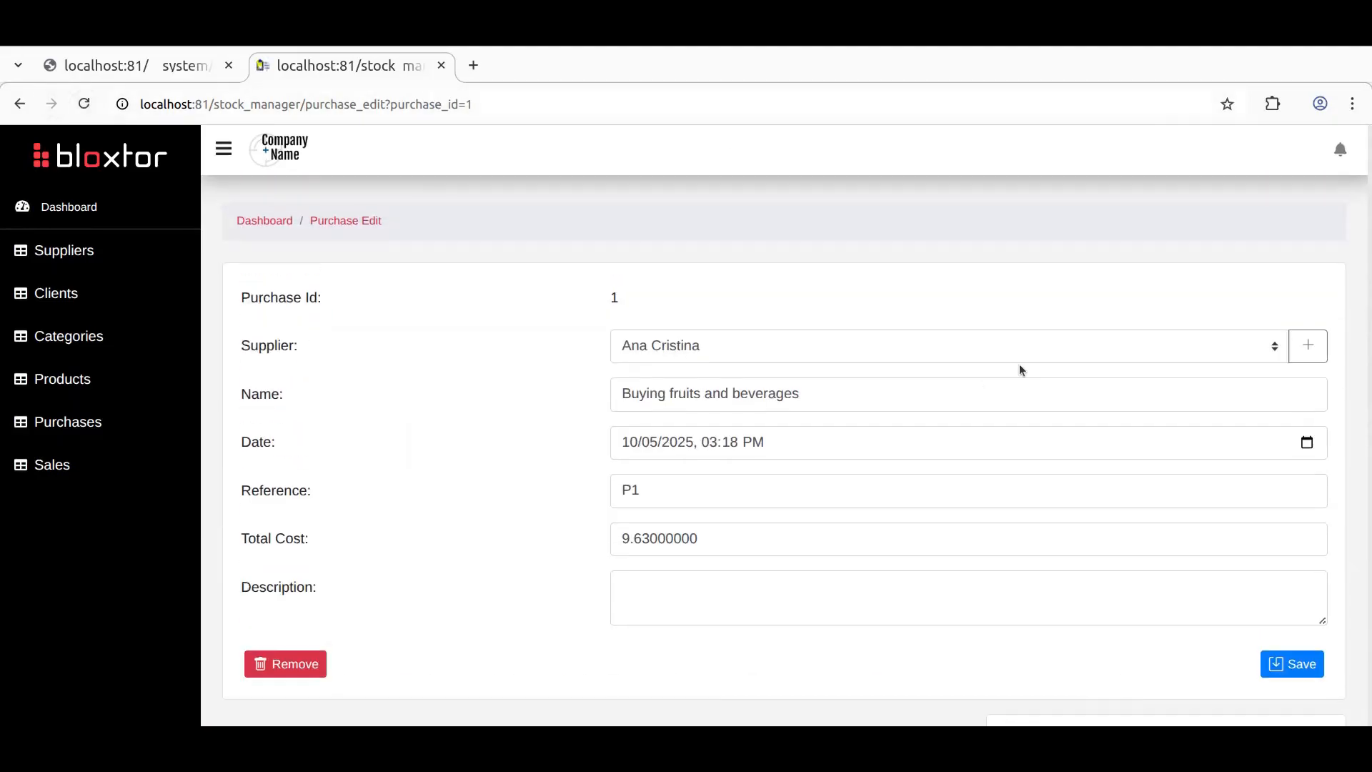
scroll(1087, 416, "down", 5)
left_click(1134, 369)
left_click(1172, 420)
left_click(1163, 422)
left_click(1157, 469)
scroll(1095, 432, "down", 2)
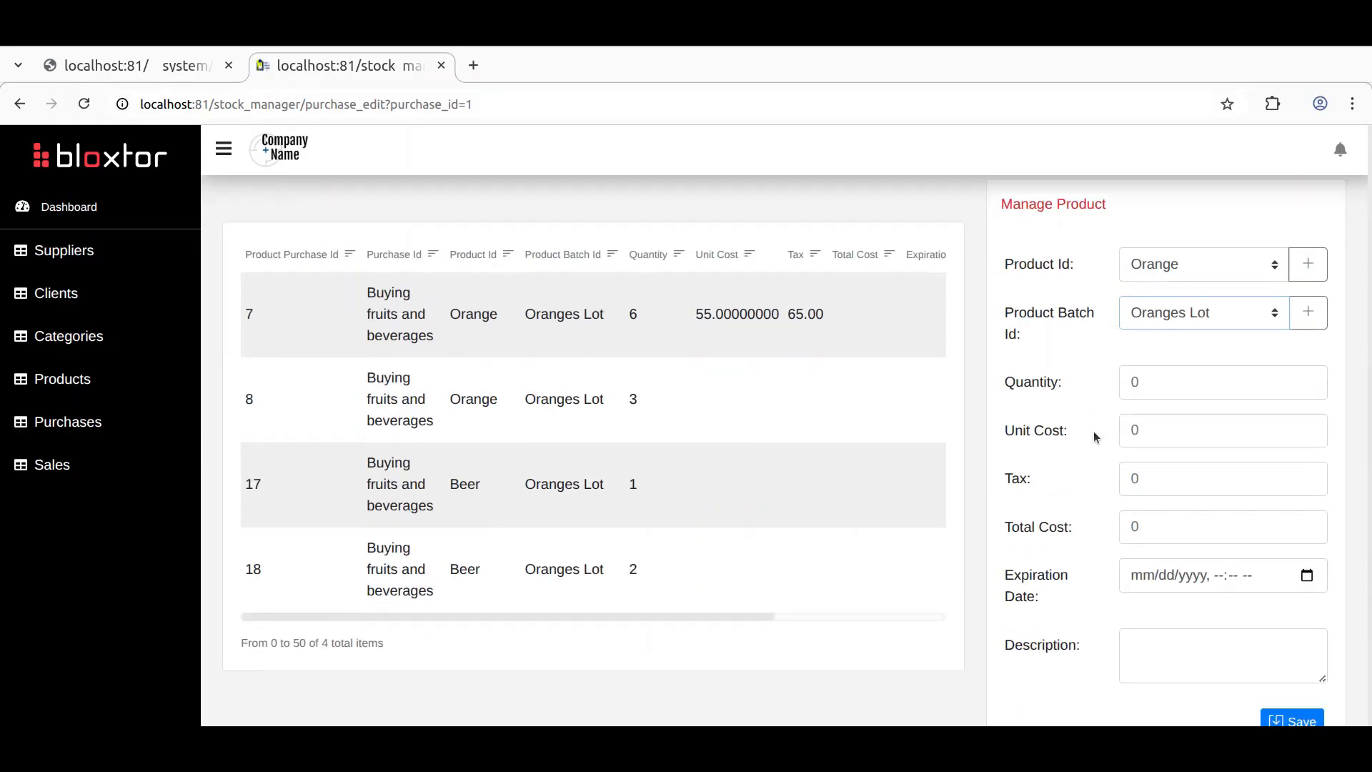
left_click(1292, 720)
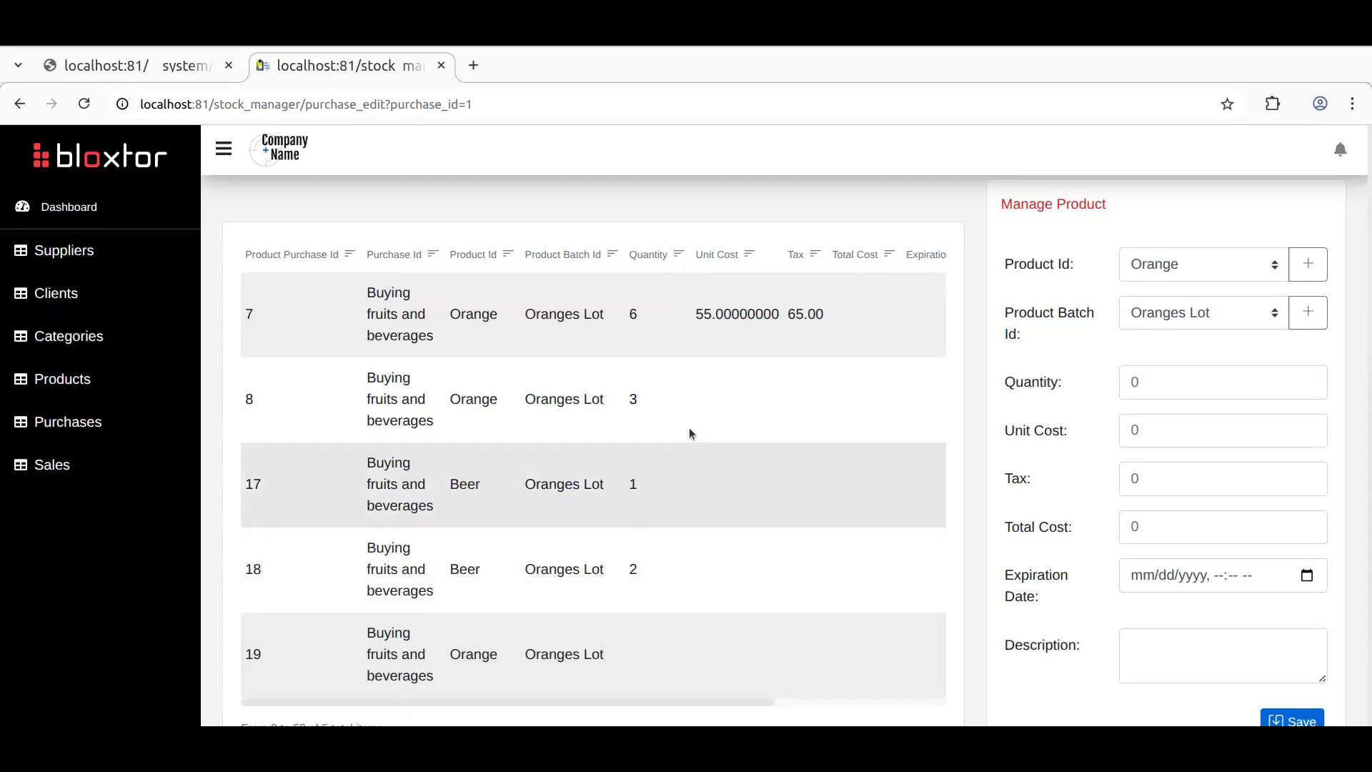
Step: Remove the last three test products, one Orange and two Beer, from the product list and dismiss the notification
scroll(855, 512, "down", 2)
left_click(868, 593)
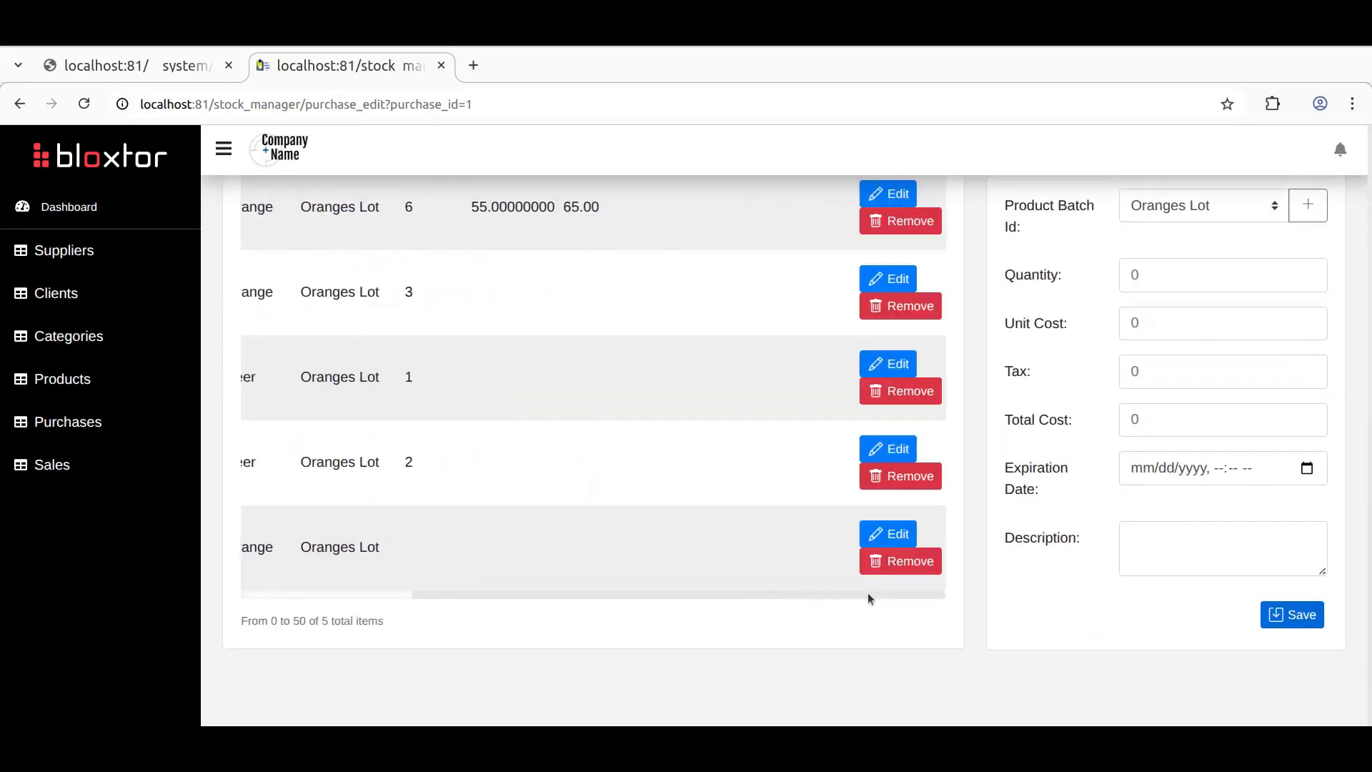
left_click(886, 561)
left_click(833, 238)
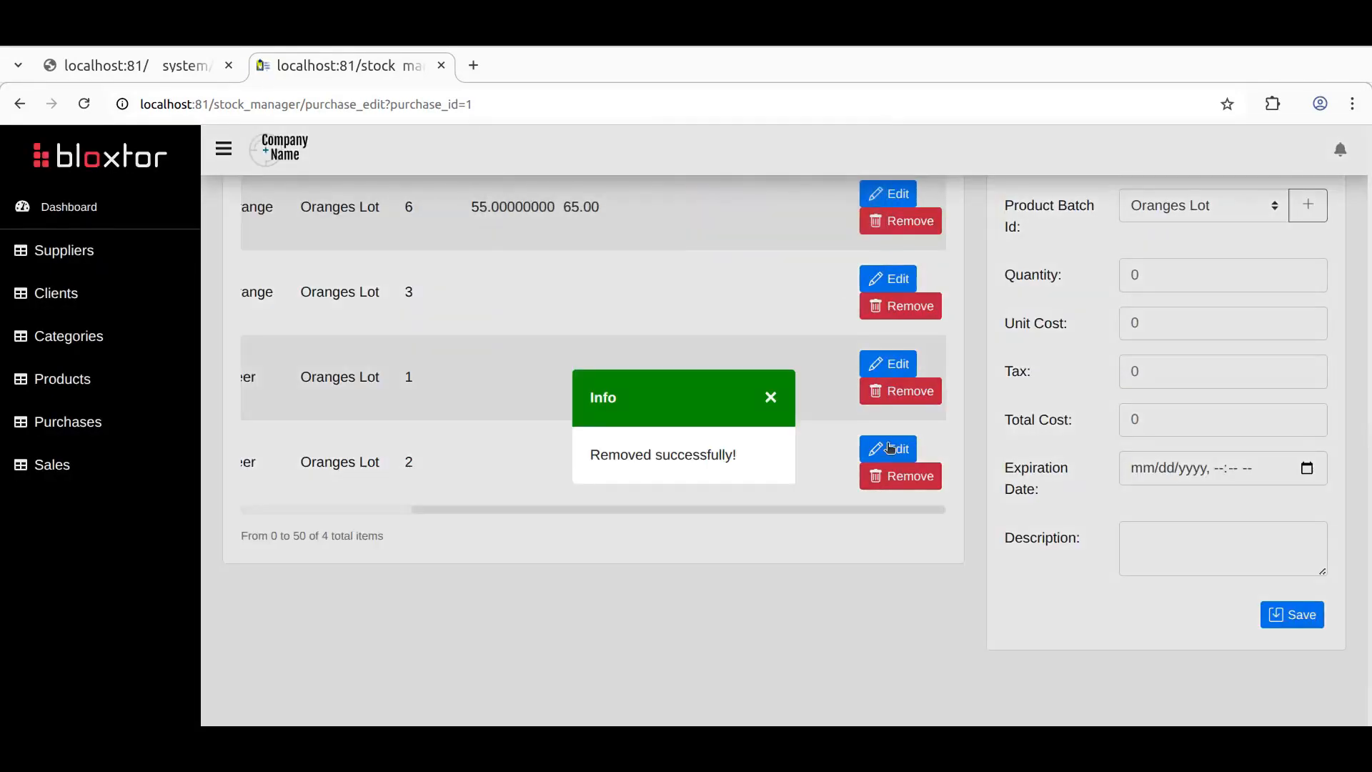
left_click(888, 476)
left_click(837, 232)
left_click(889, 391)
left_click(829, 208)
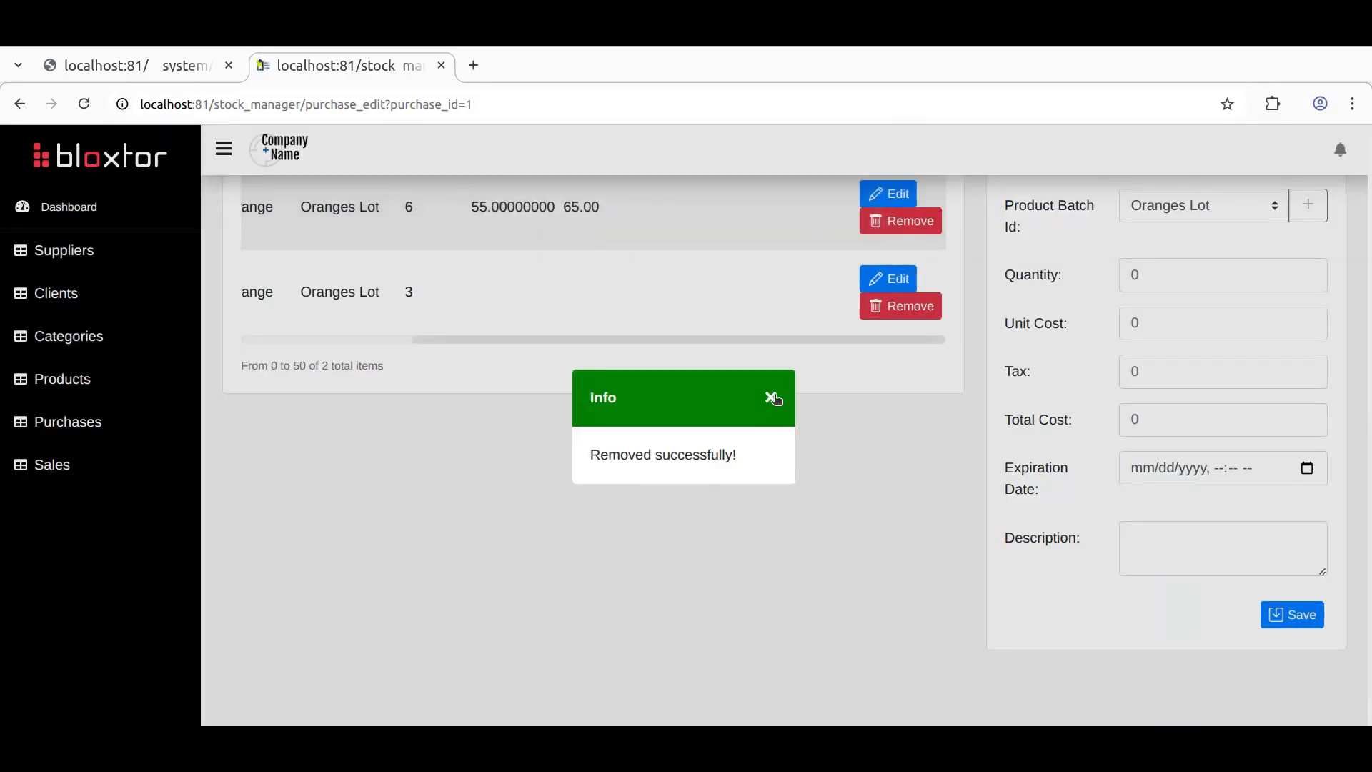
left_click(771, 397)
Step: Try to save the Manage Product form again with Orange and Oranges Lot still selected
scroll(990, 479, "up", 5)
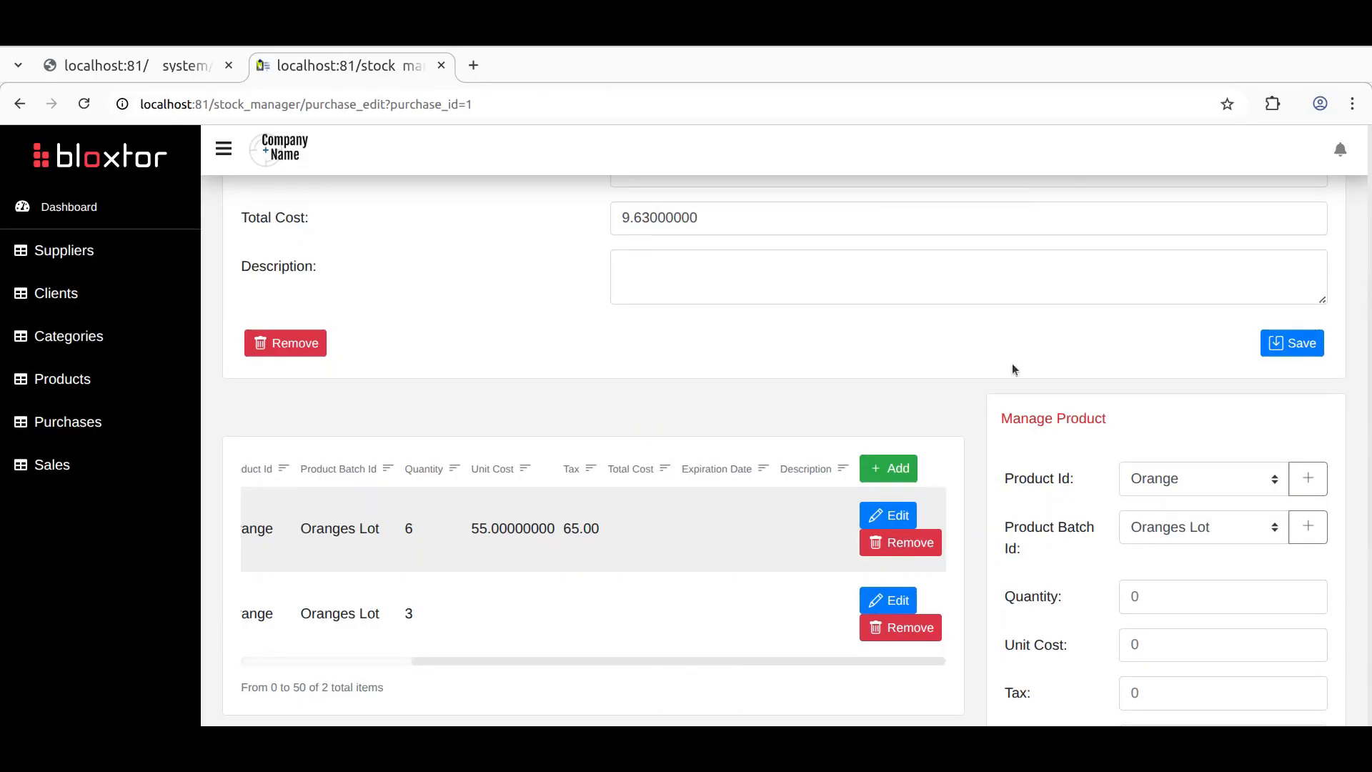
scroll(976, 410, "down", 5)
left_click(1310, 616)
scroll(1044, 498, "up", 3)
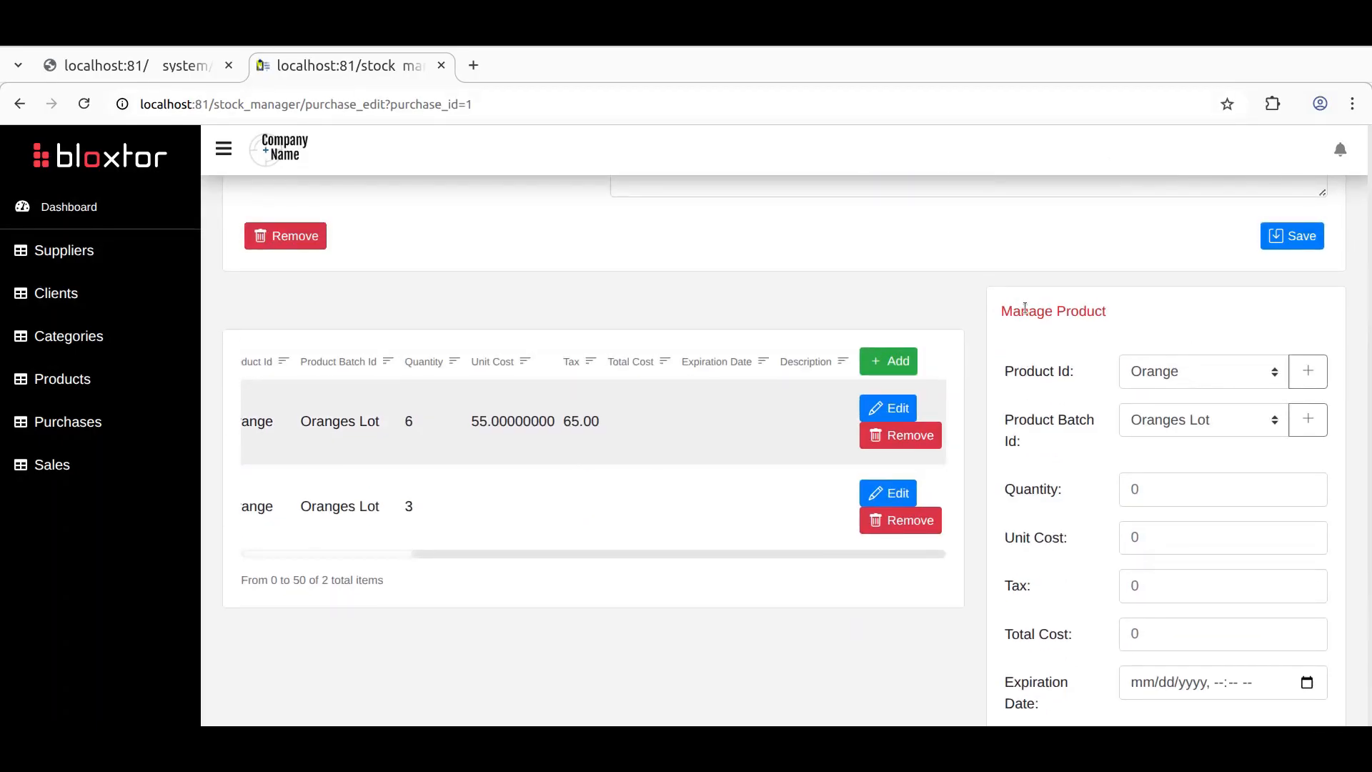
Step: Switch back to the page editor and expand the insert_product_purchase settings under the Manage Product form's Add Resources
scroll(1049, 496, "down", 3)
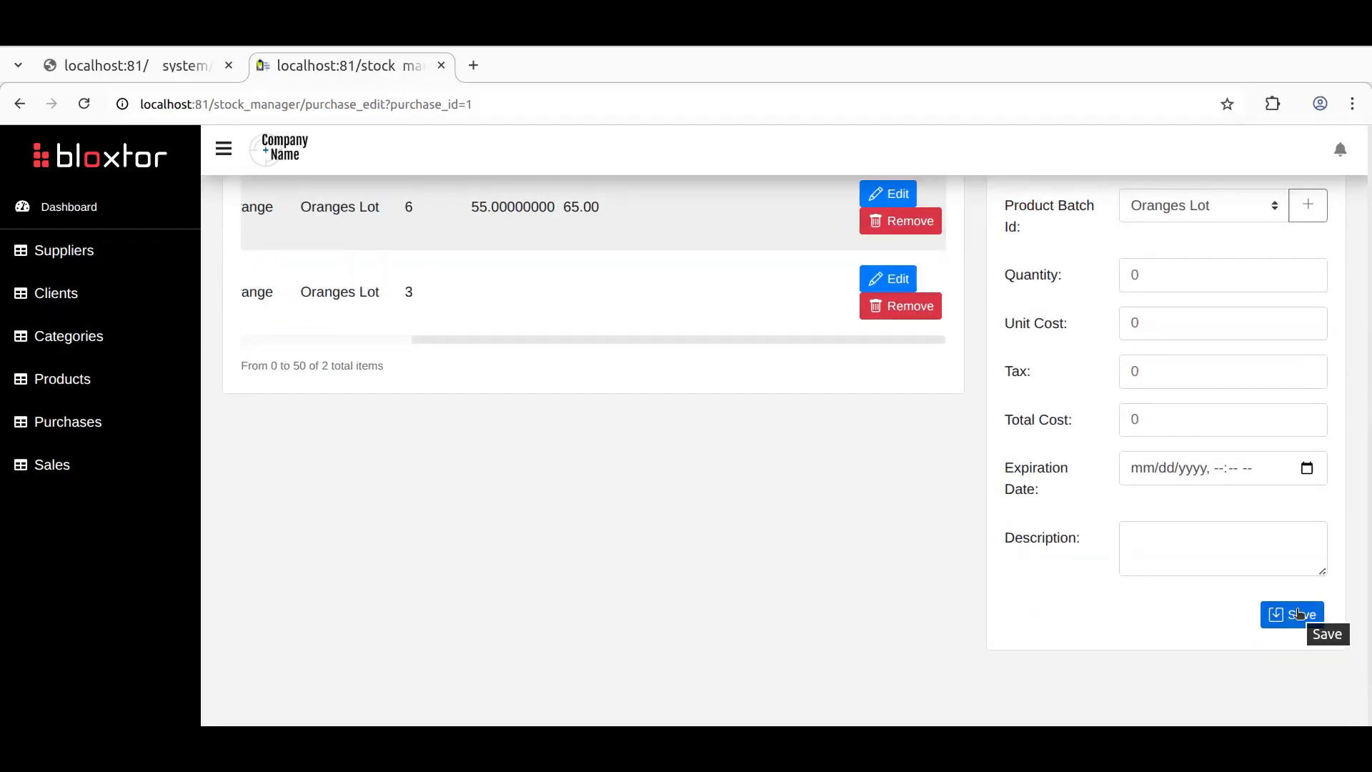
scroll(1012, 399, "up", 2)
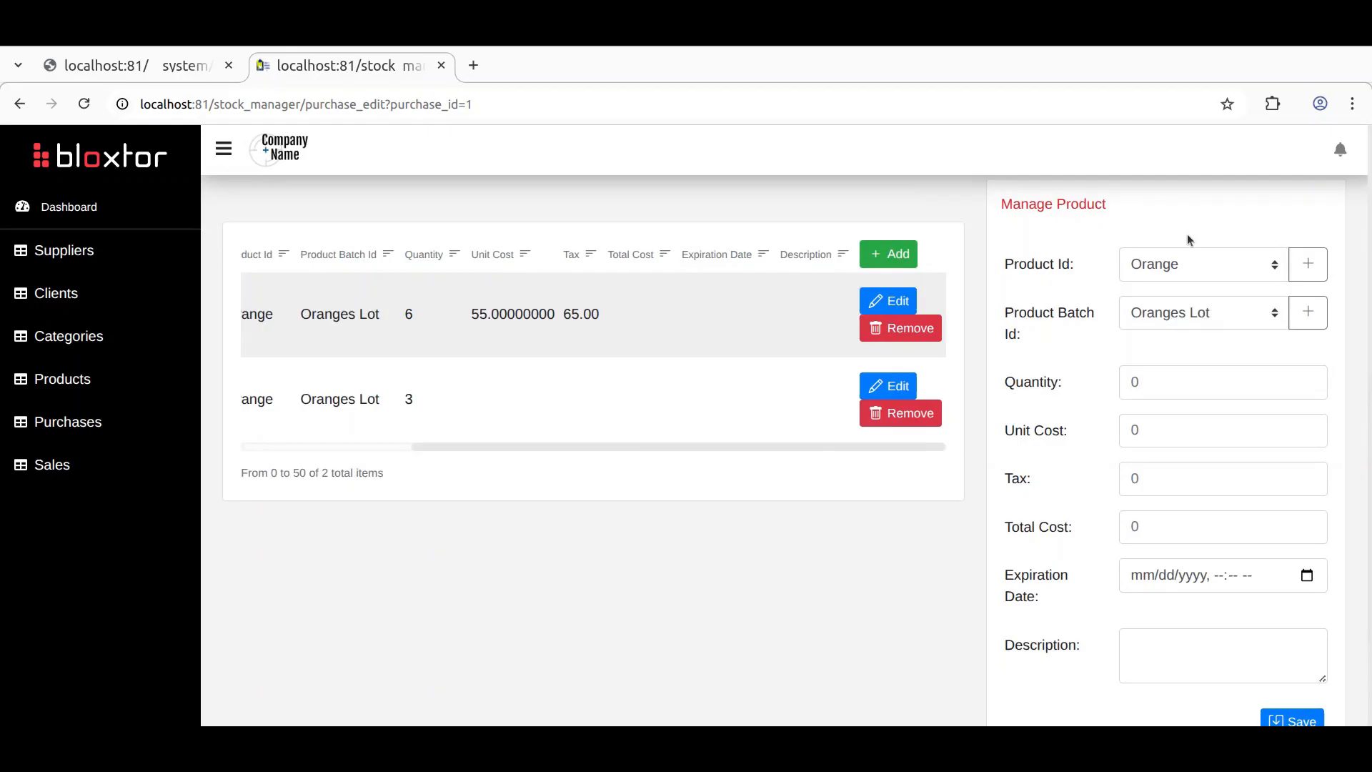
left_click(172, 67)
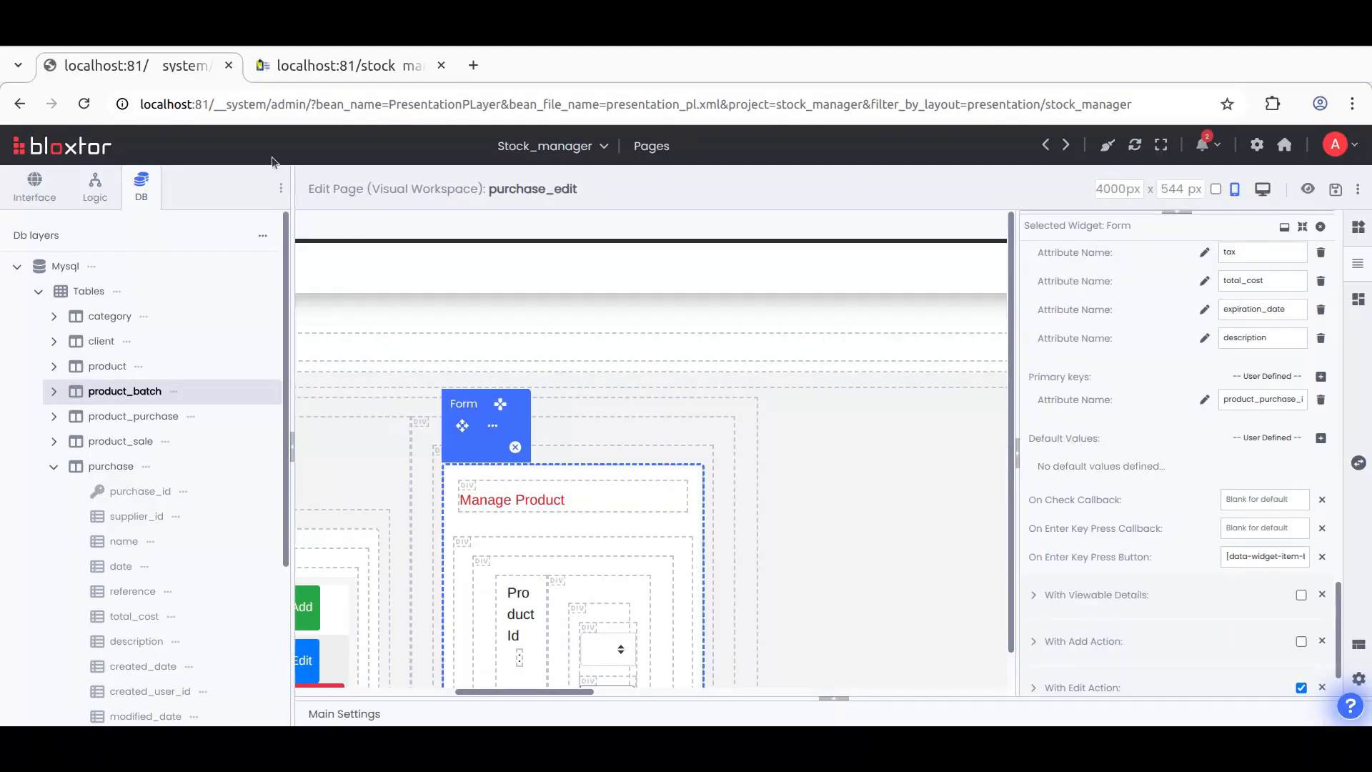
scroll(1137, 493, "up", 10)
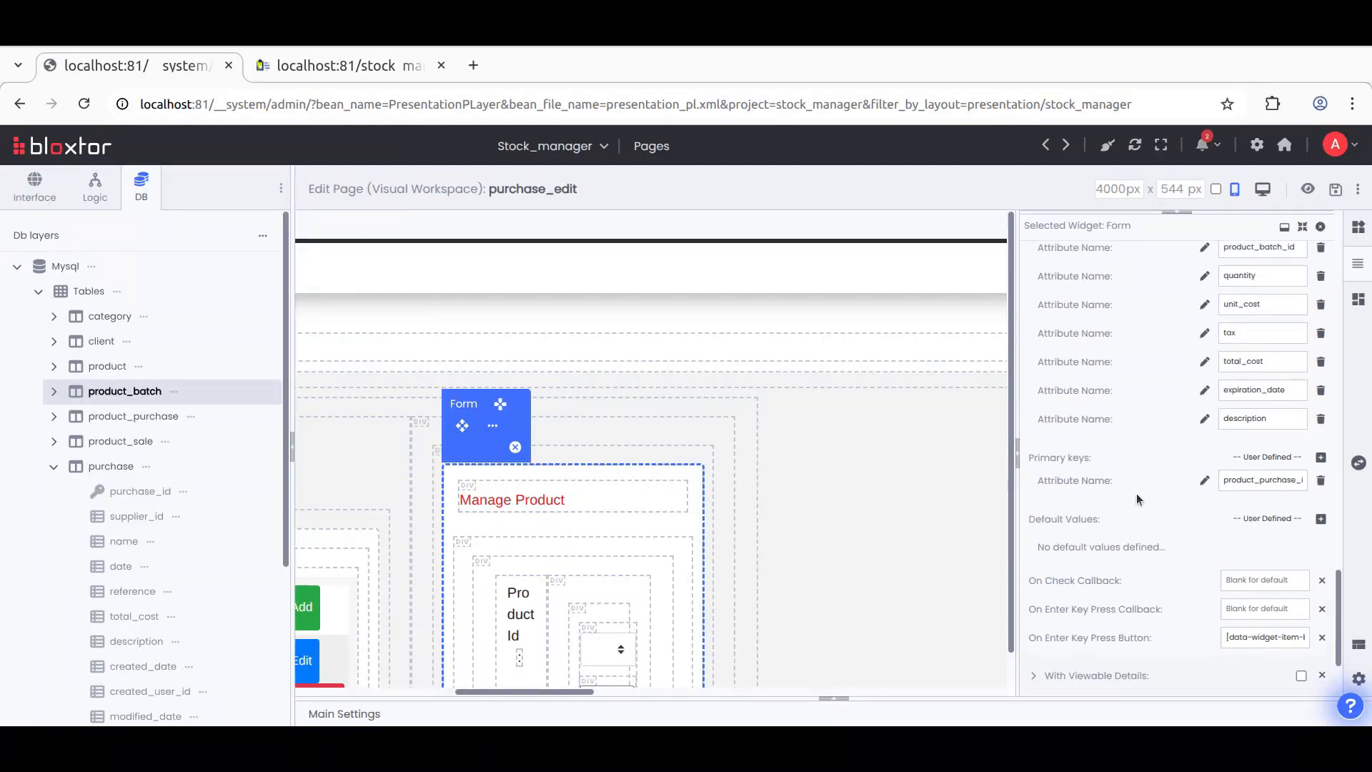
scroll(1125, 414, "up", 6)
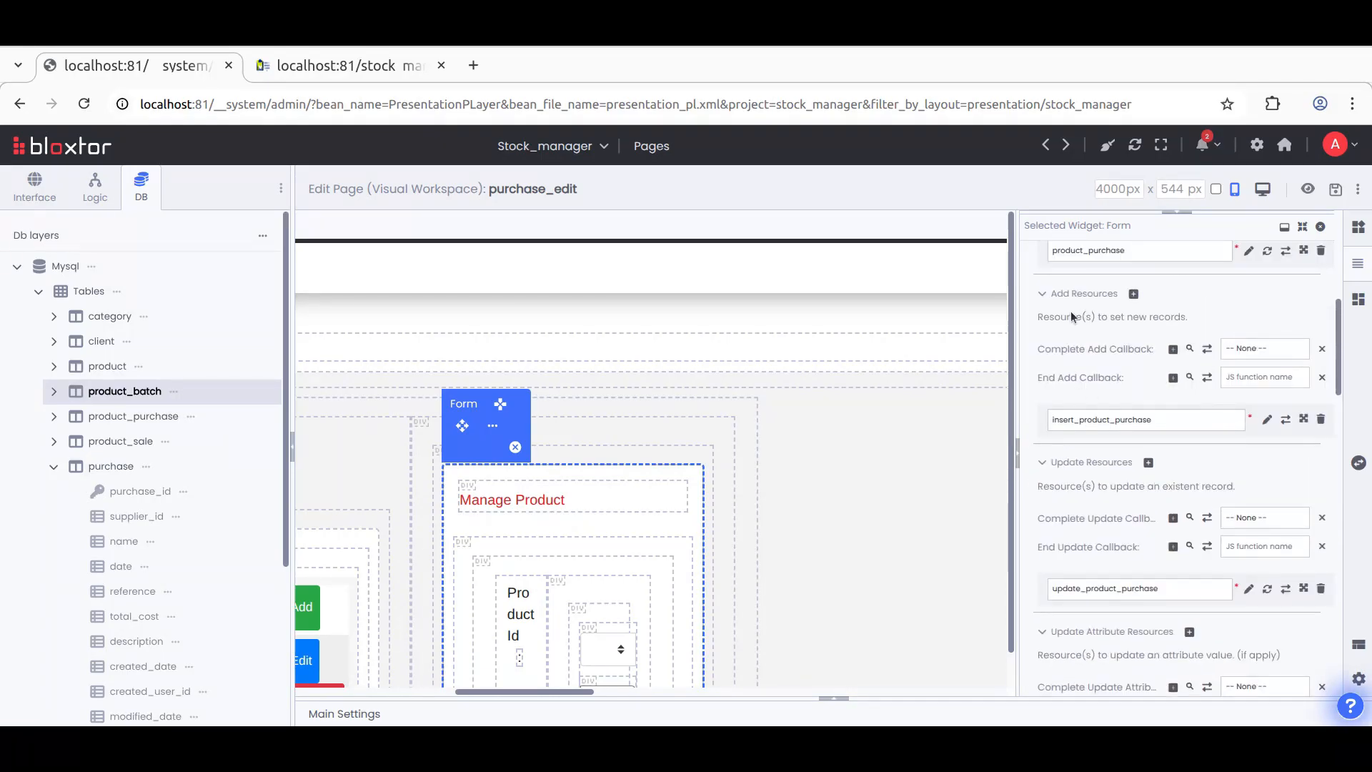
left_click(1305, 420)
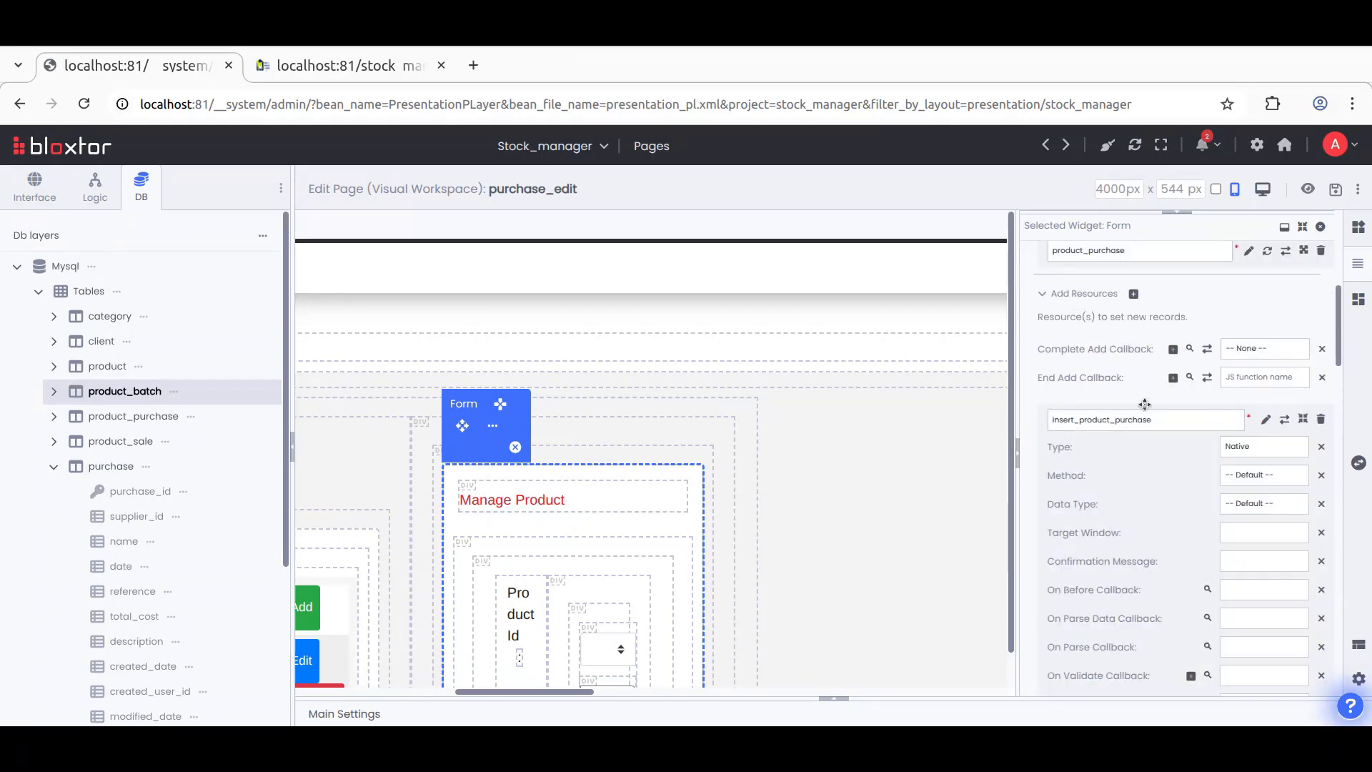
scroll(1119, 586, "down", 3)
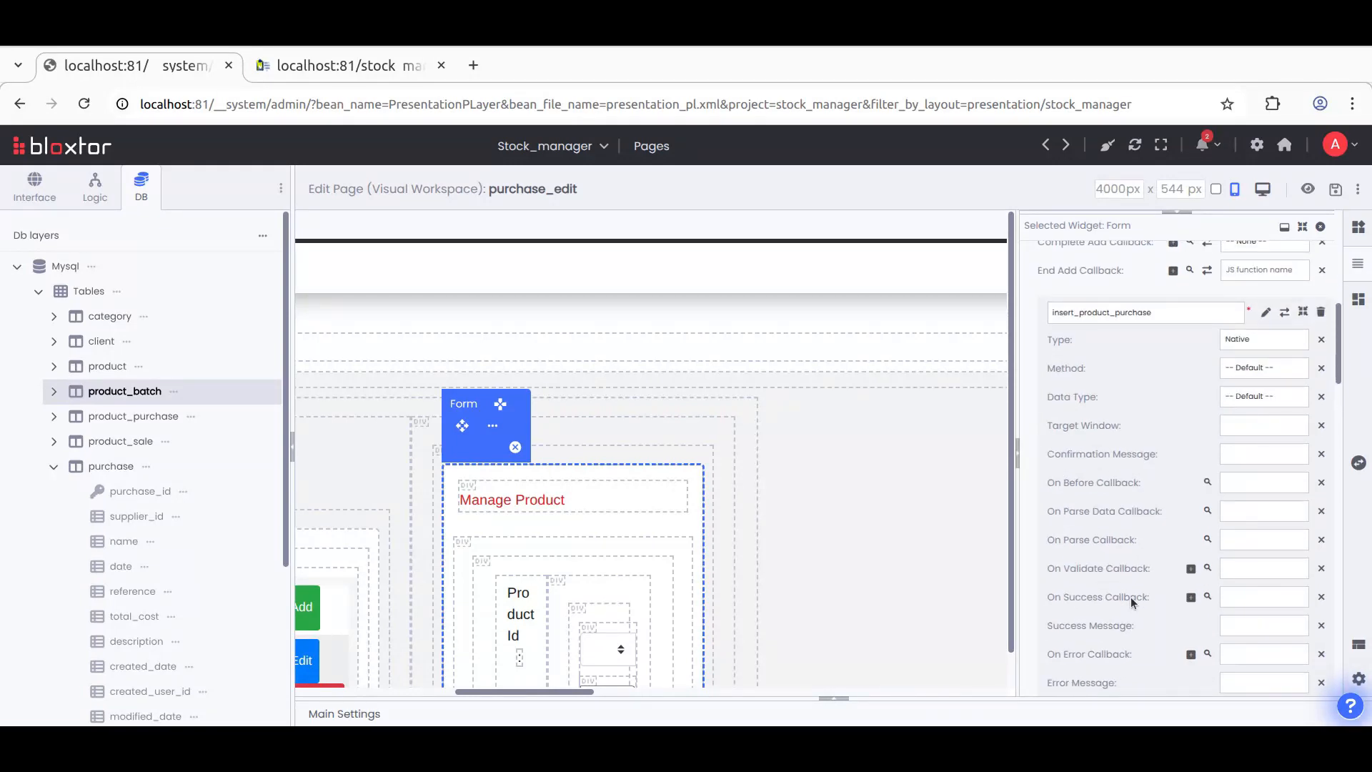
Step: Set insert_product_purchase's On Success Callback to the Form event resetForm and save the page
left_click(1191, 597)
scroll(477, 421, "up", 3)
left_click(658, 267)
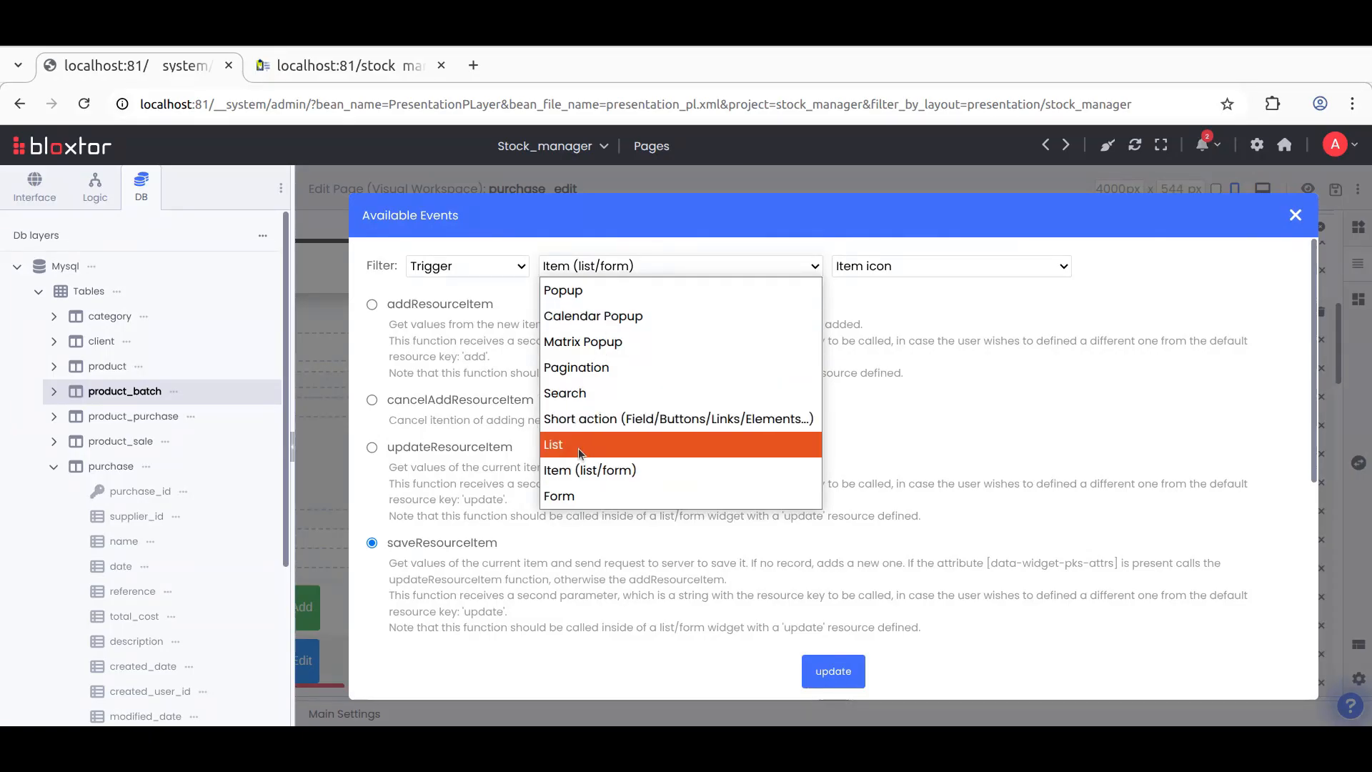
left_click(584, 496)
scroll(543, 524, "down", 5)
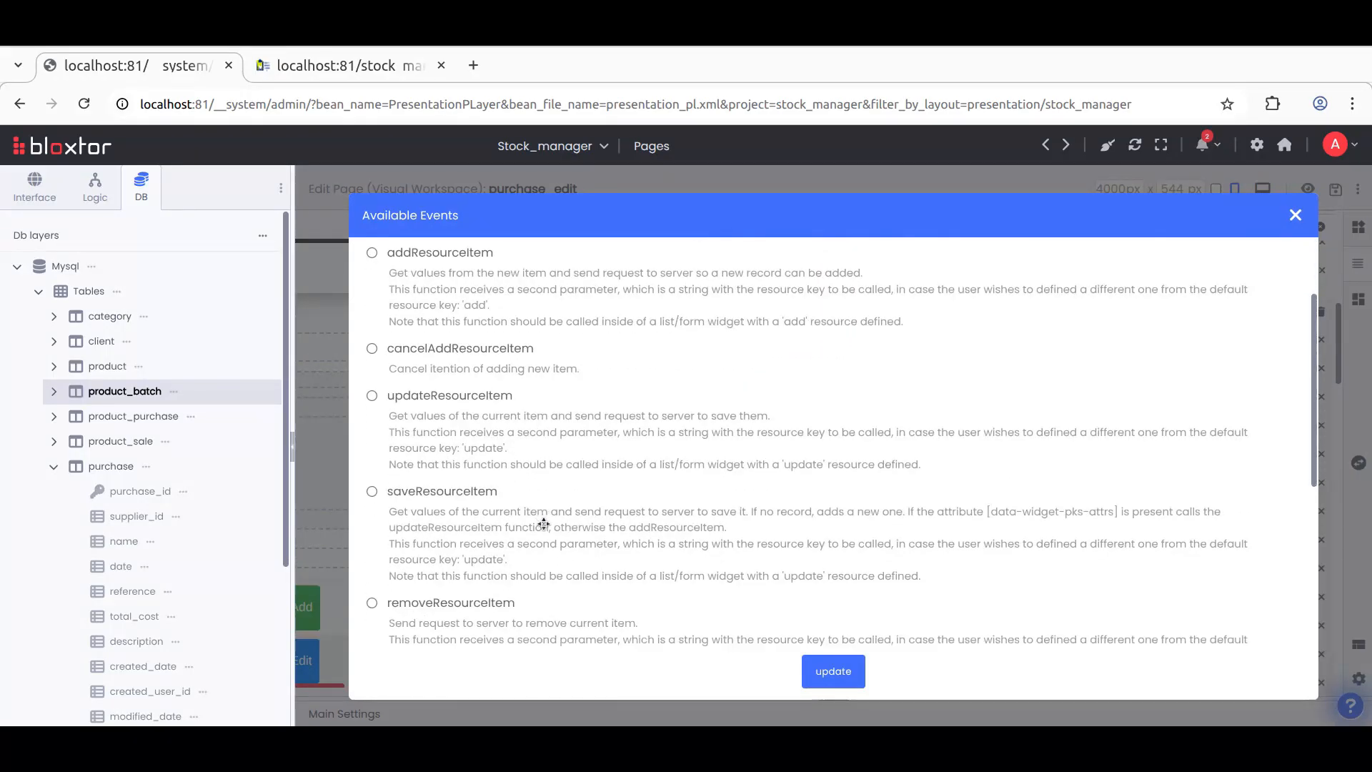
scroll(543, 523, "down", 2)
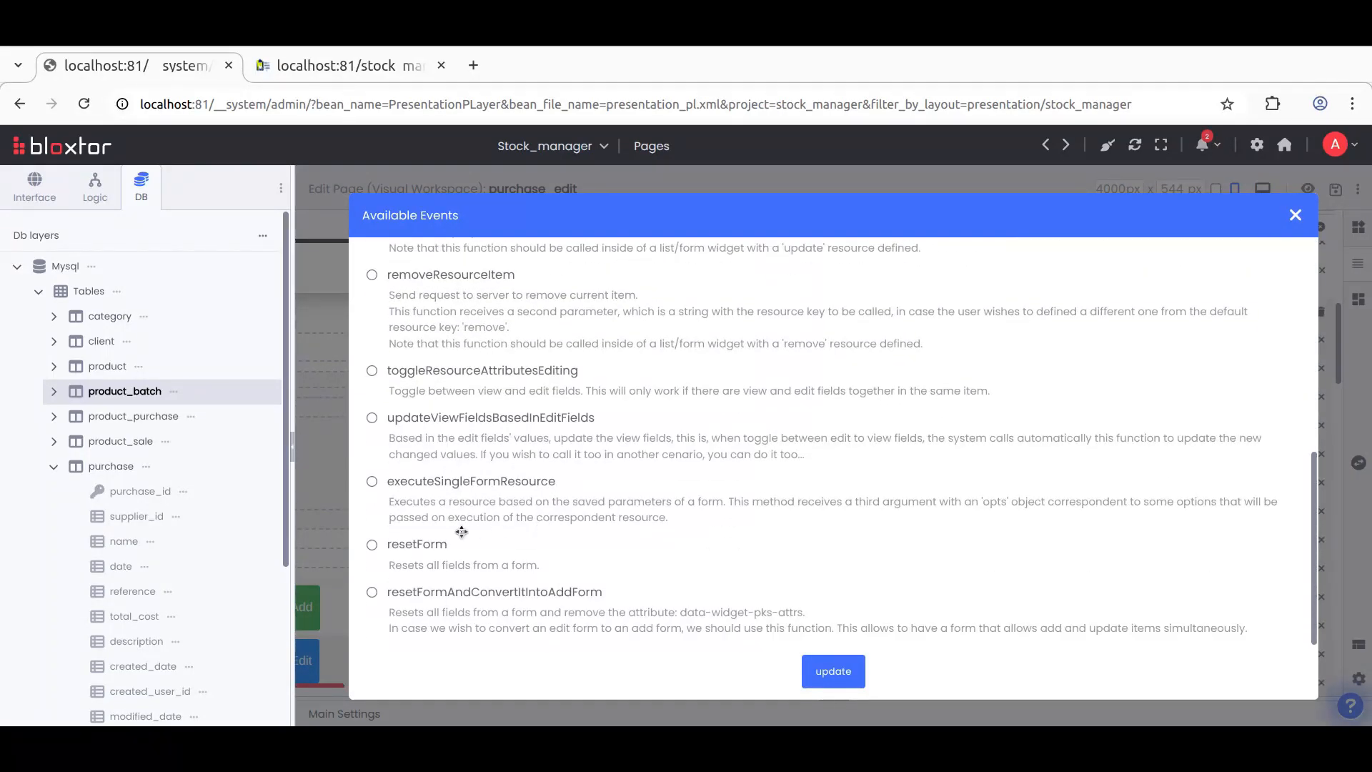
left_click(372, 545)
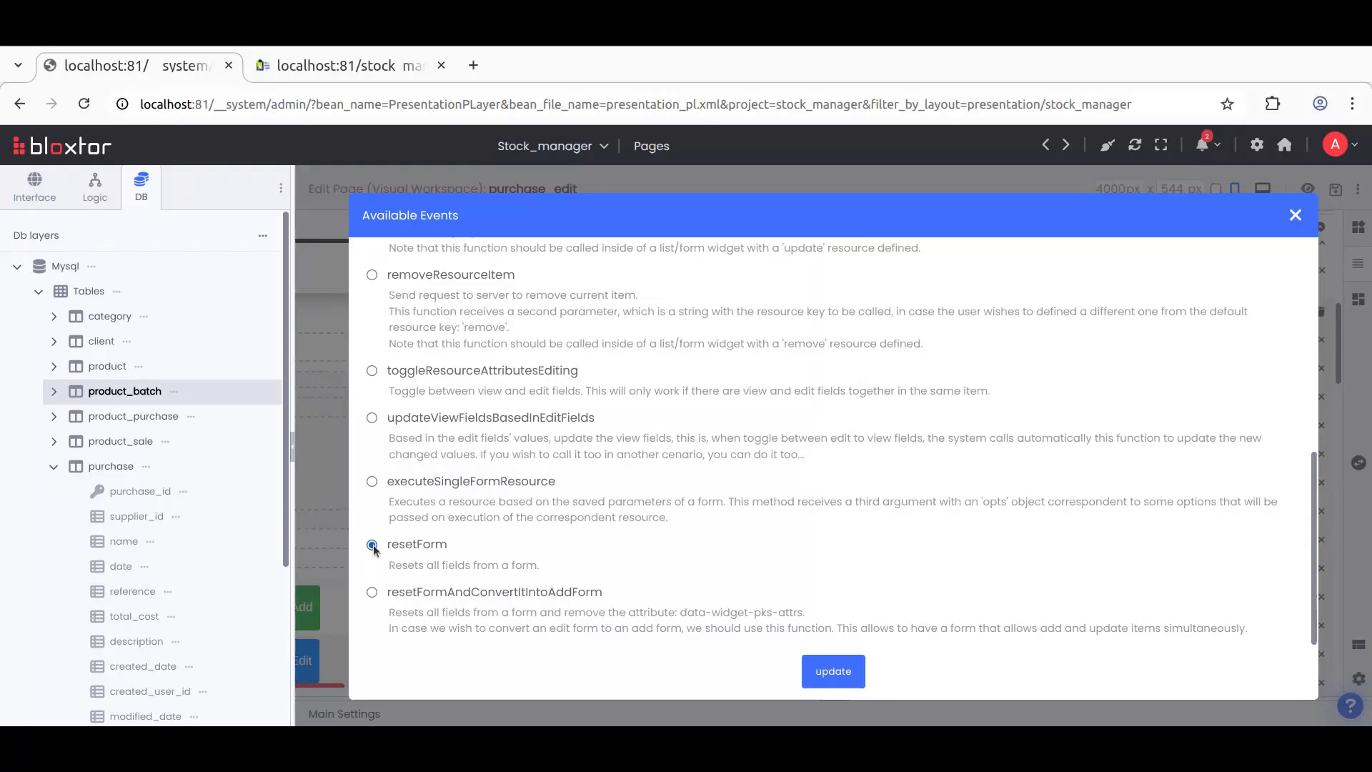
left_click(827, 674)
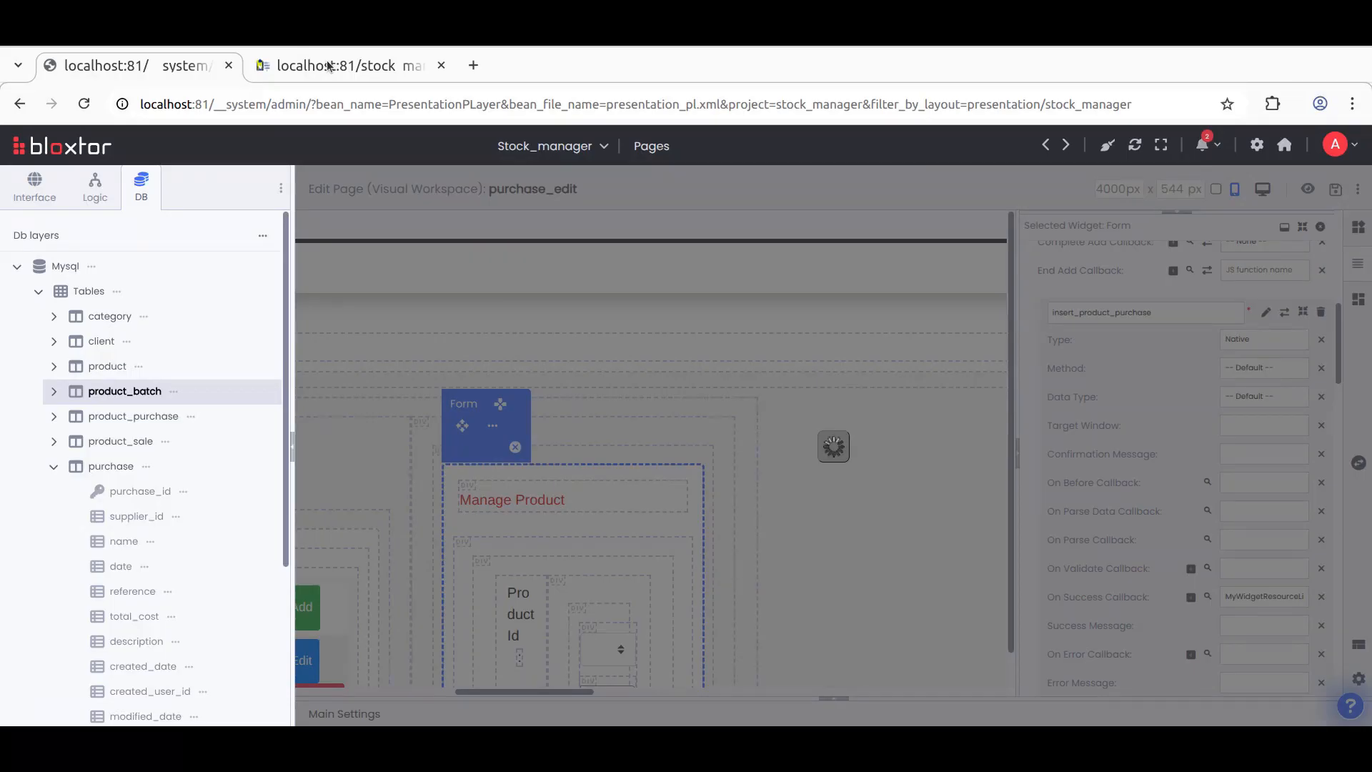
Step: Switch to the live page, reload it, and select Orange and Oranges Lot in the Manage Product form
left_click(328, 63)
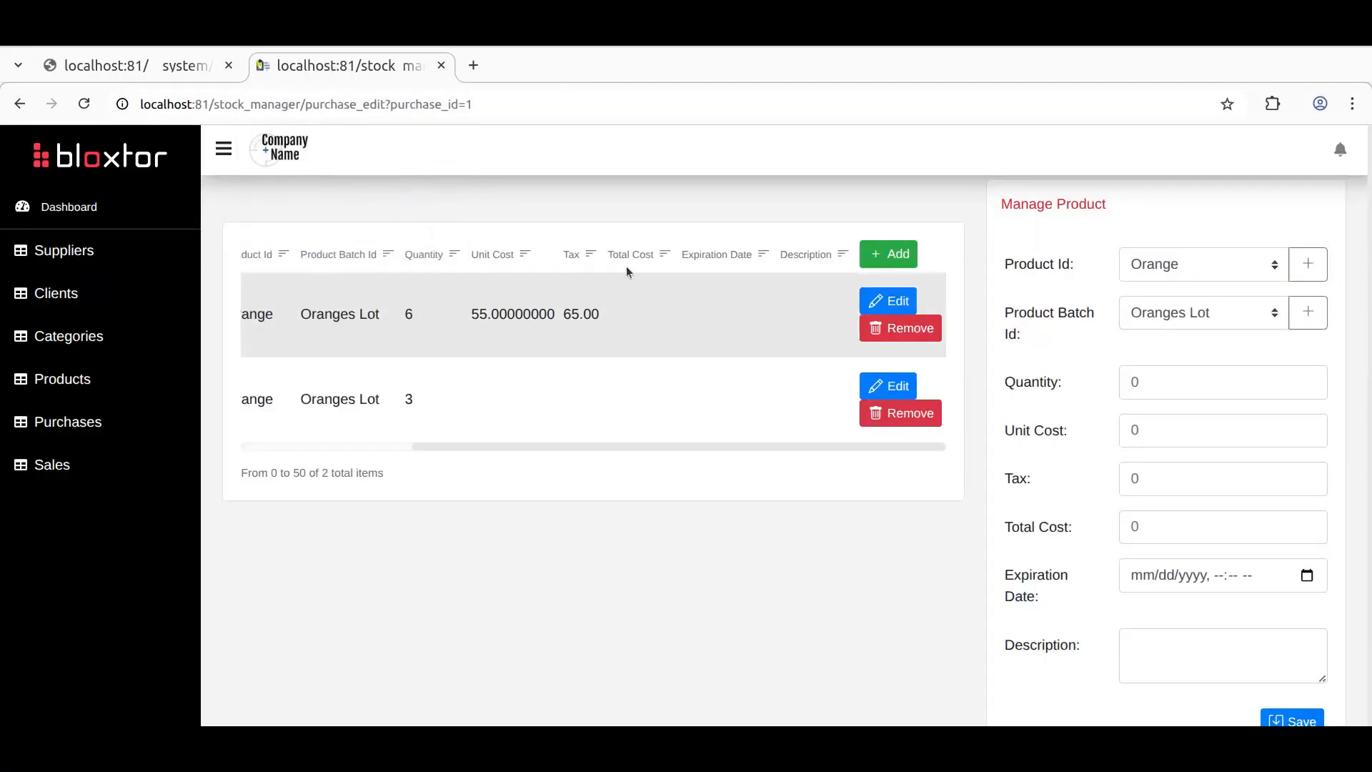
left_click(84, 104)
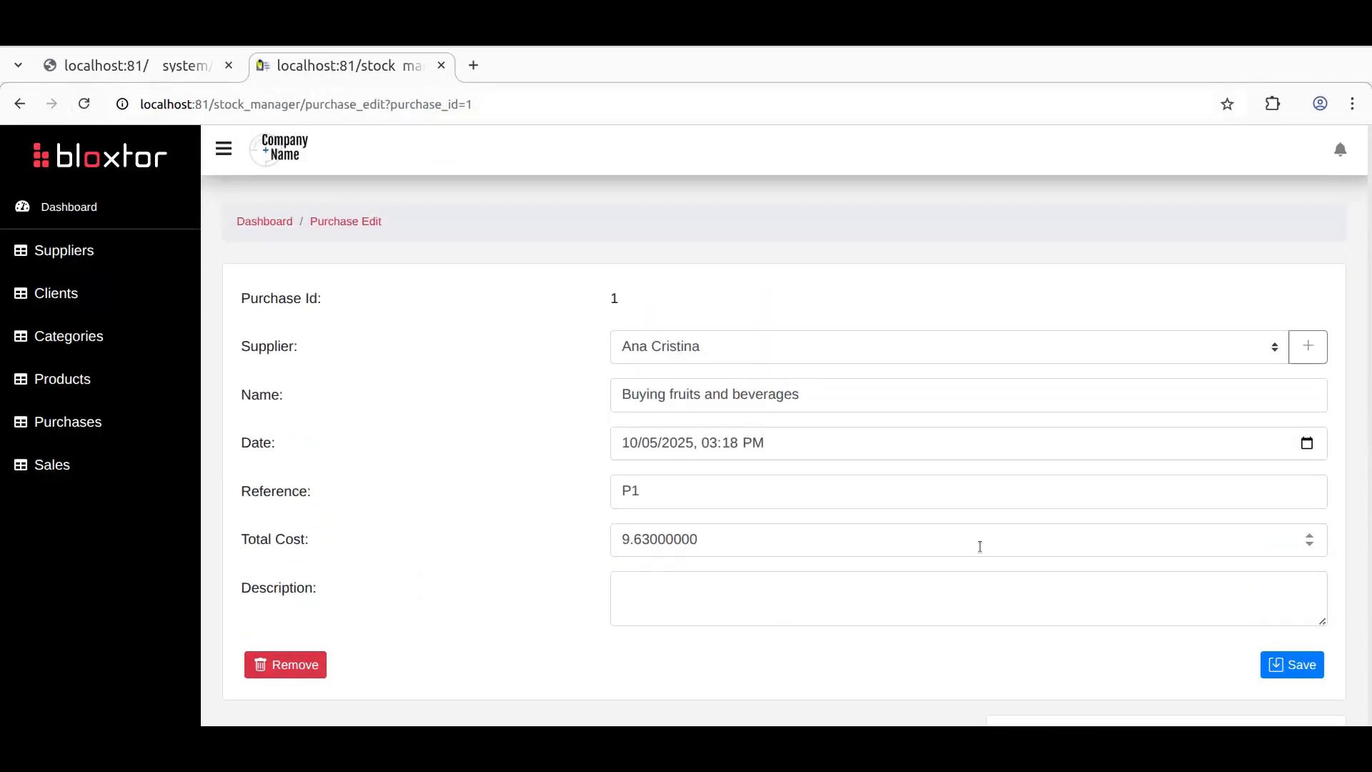
scroll(980, 546, "down", 5)
left_click(1147, 470)
left_click(1151, 531)
left_click(1147, 534)
left_click(1147, 573)
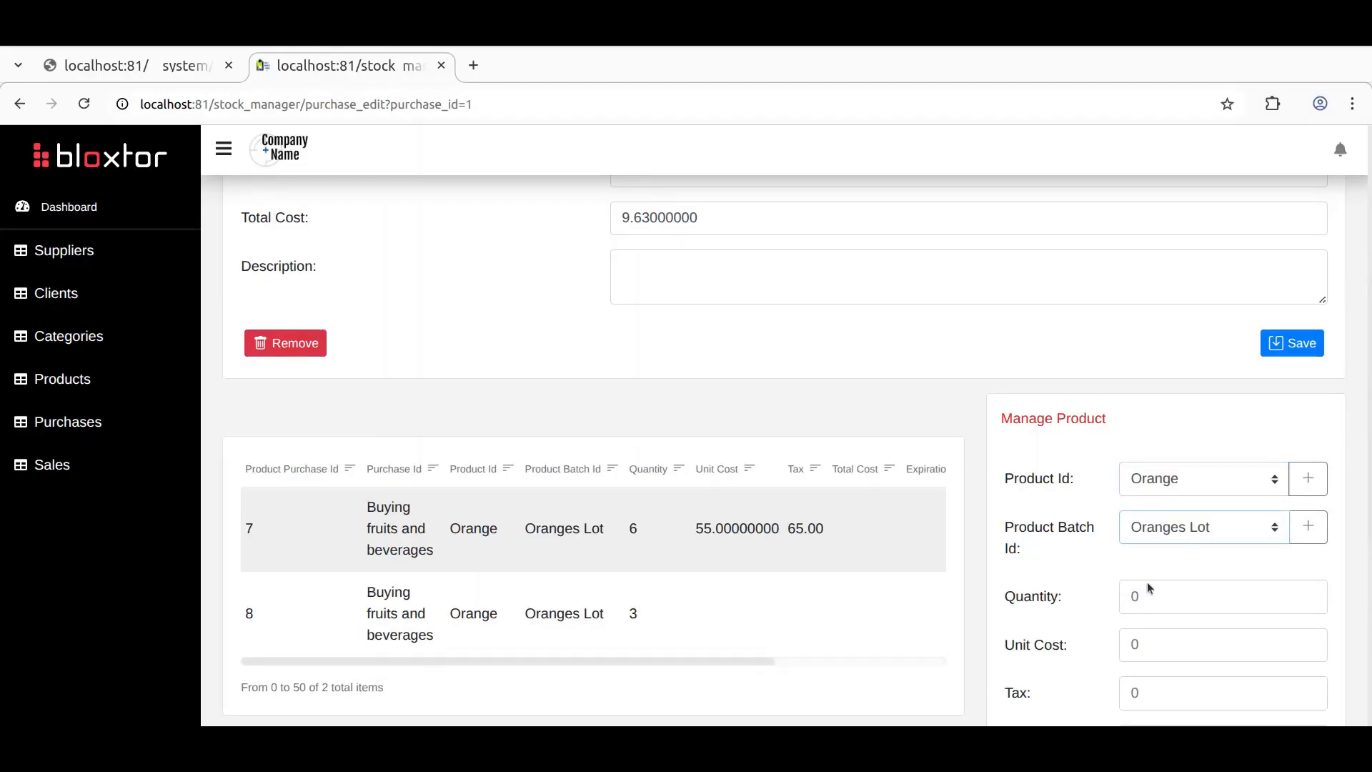
Step: Set the quantity and unit cost to 1 and save the Manage Product form as a new product
left_click(1311, 595)
scroll(1258, 559, "down", 5)
left_click(1311, 317)
left_click(1295, 614)
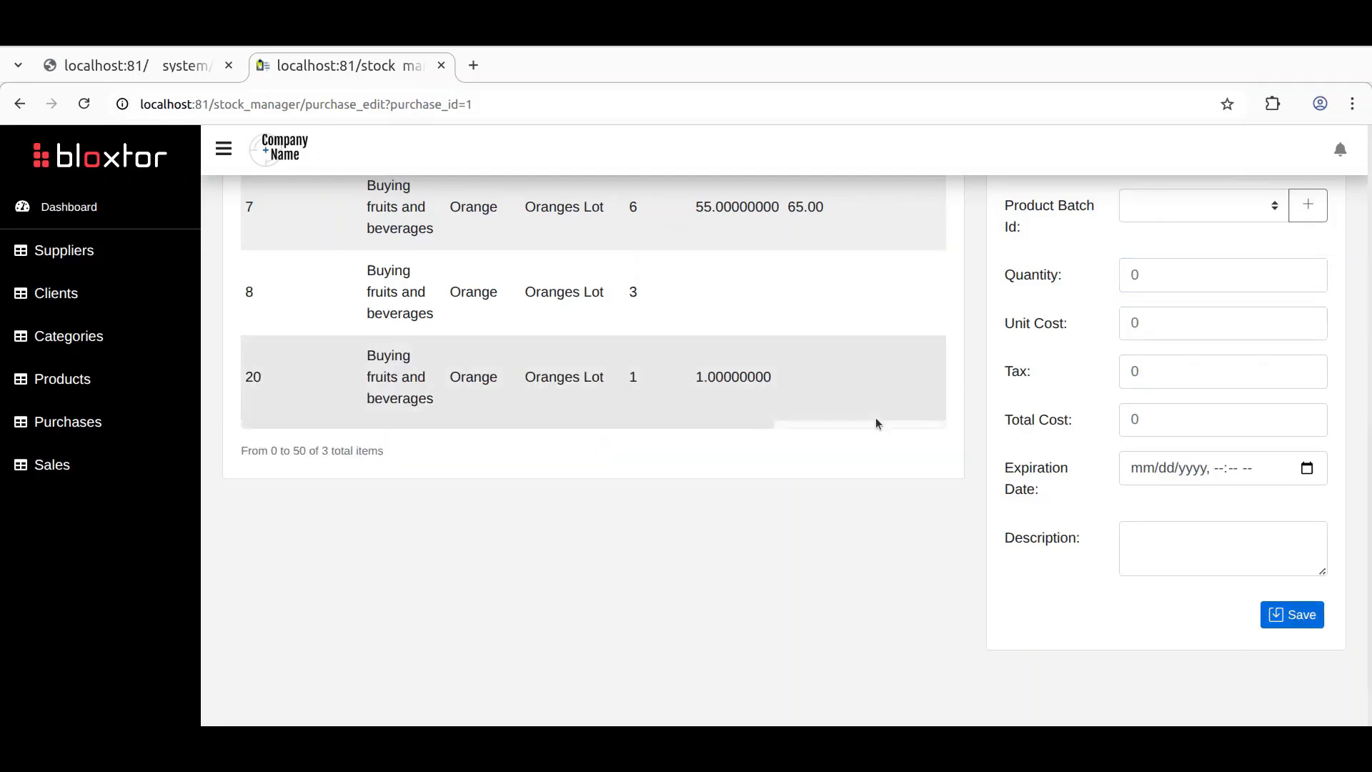
scroll(886, 479, "up", 3)
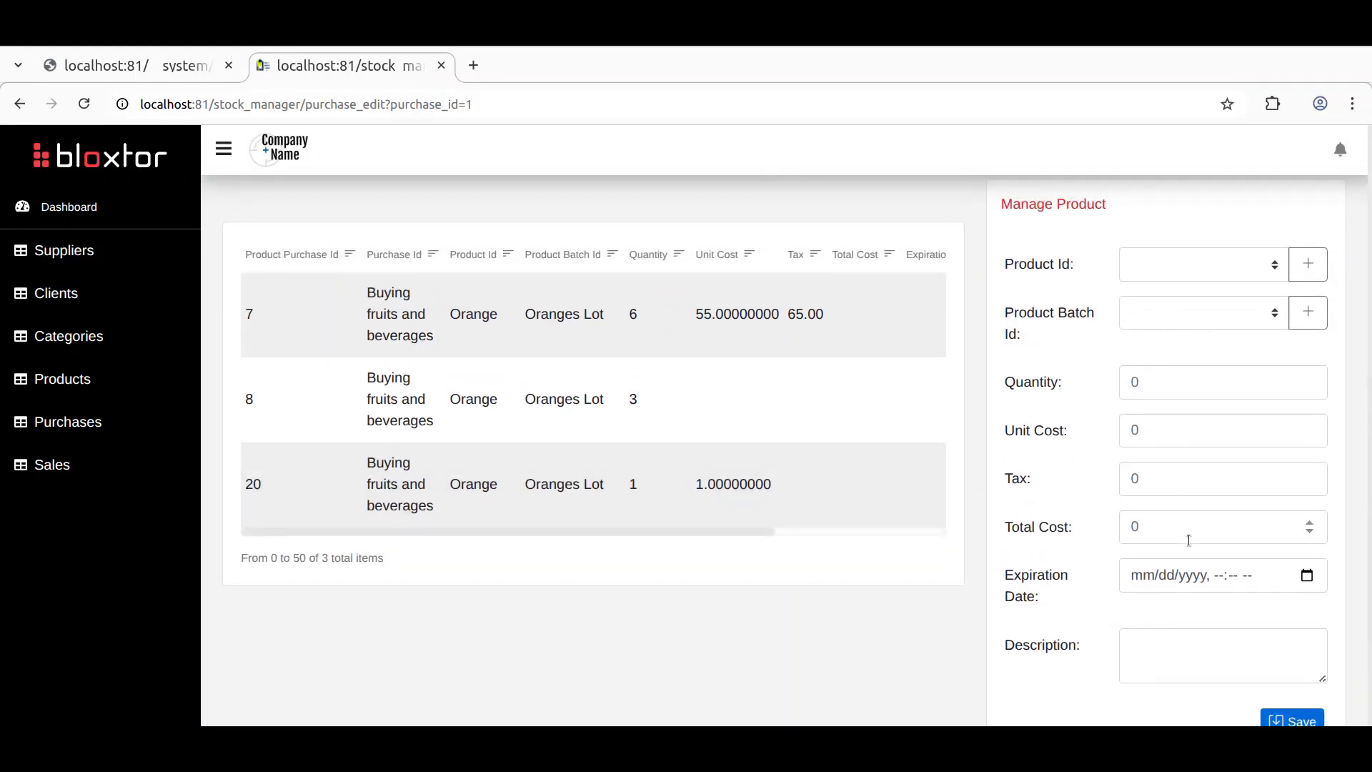
Step: Back in the page editor, set insert_product_purchase's Success Message to "Product Added" and save the page
left_click(121, 72)
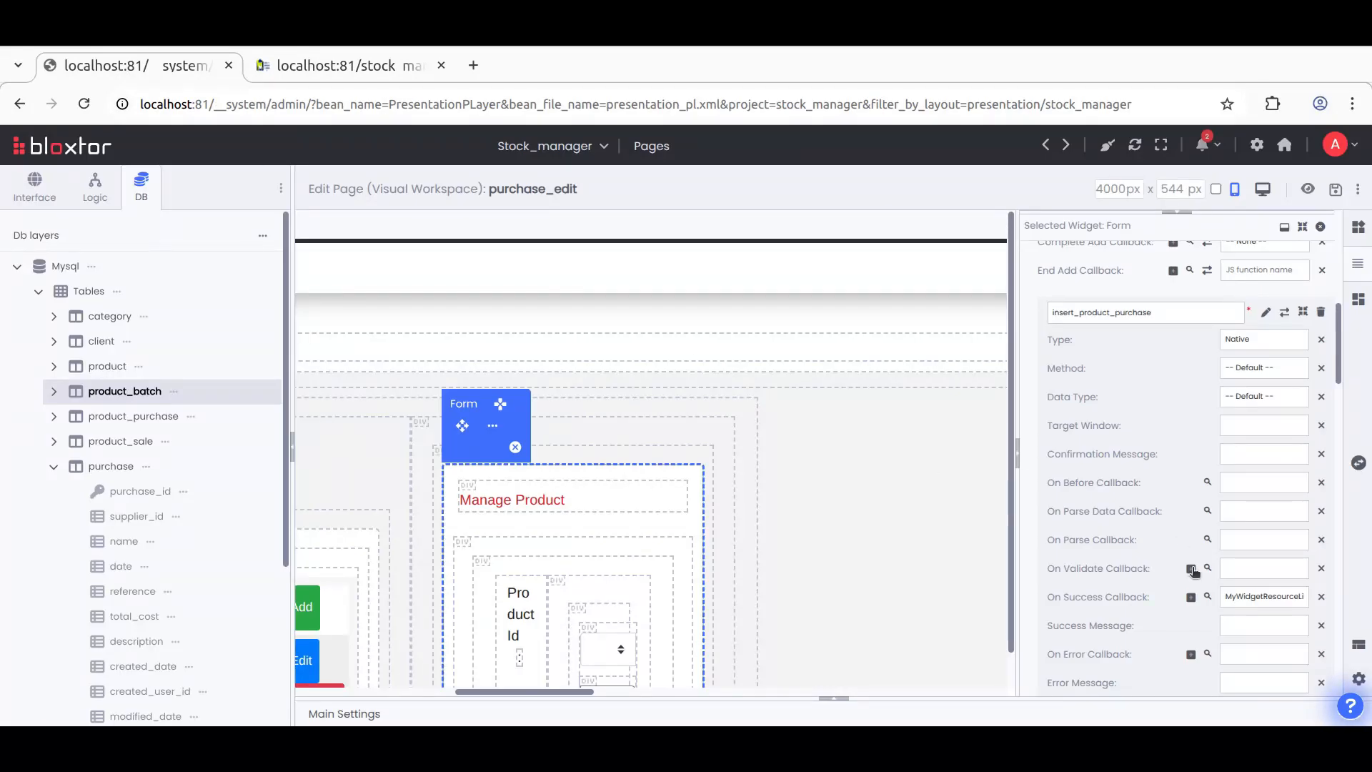
left_click(1244, 629)
type("Product Addeddx")
key("BackSpace")
key("BackSpace")
left_click(1335, 189)
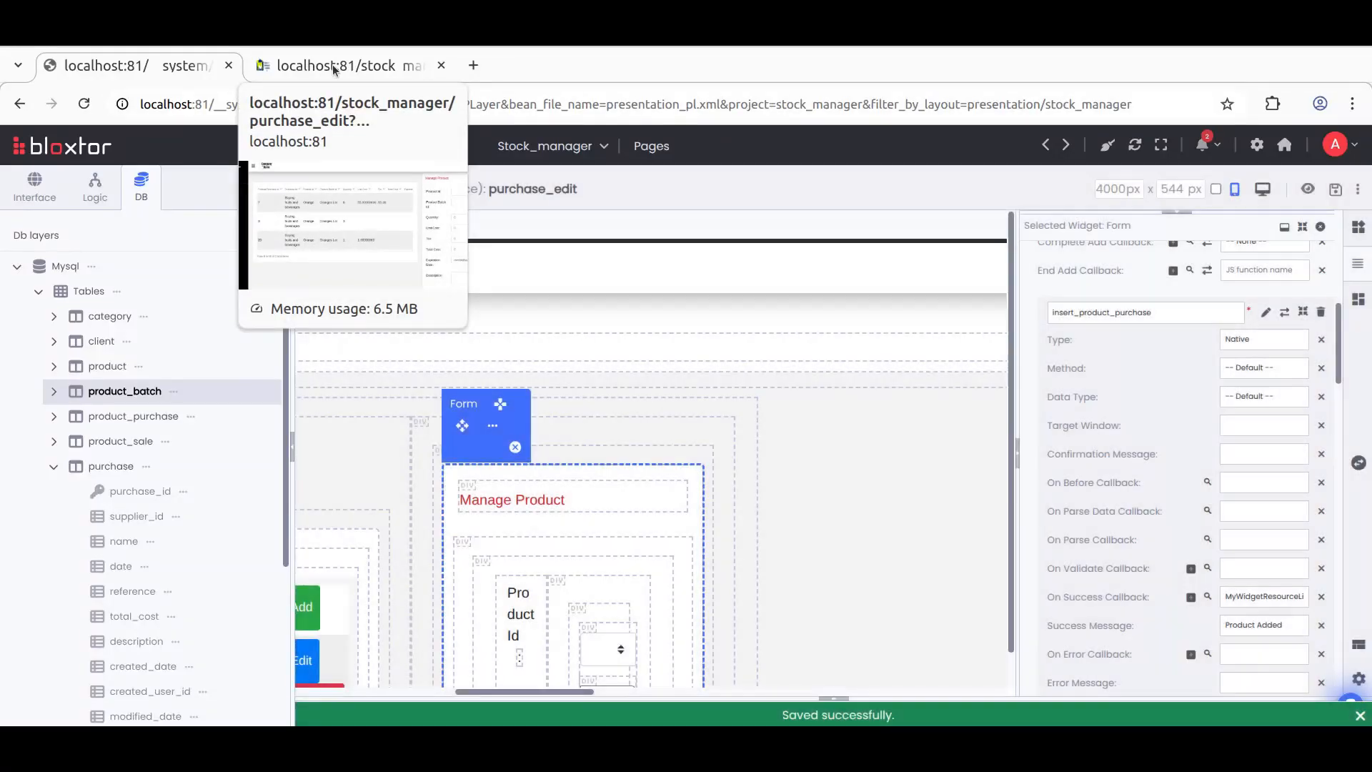
Step: Reload the live page, save a new product with Orange and Oranges Lot, leaving quantity empty, and dismiss the notification
left_click(333, 67)
left_click(85, 105)
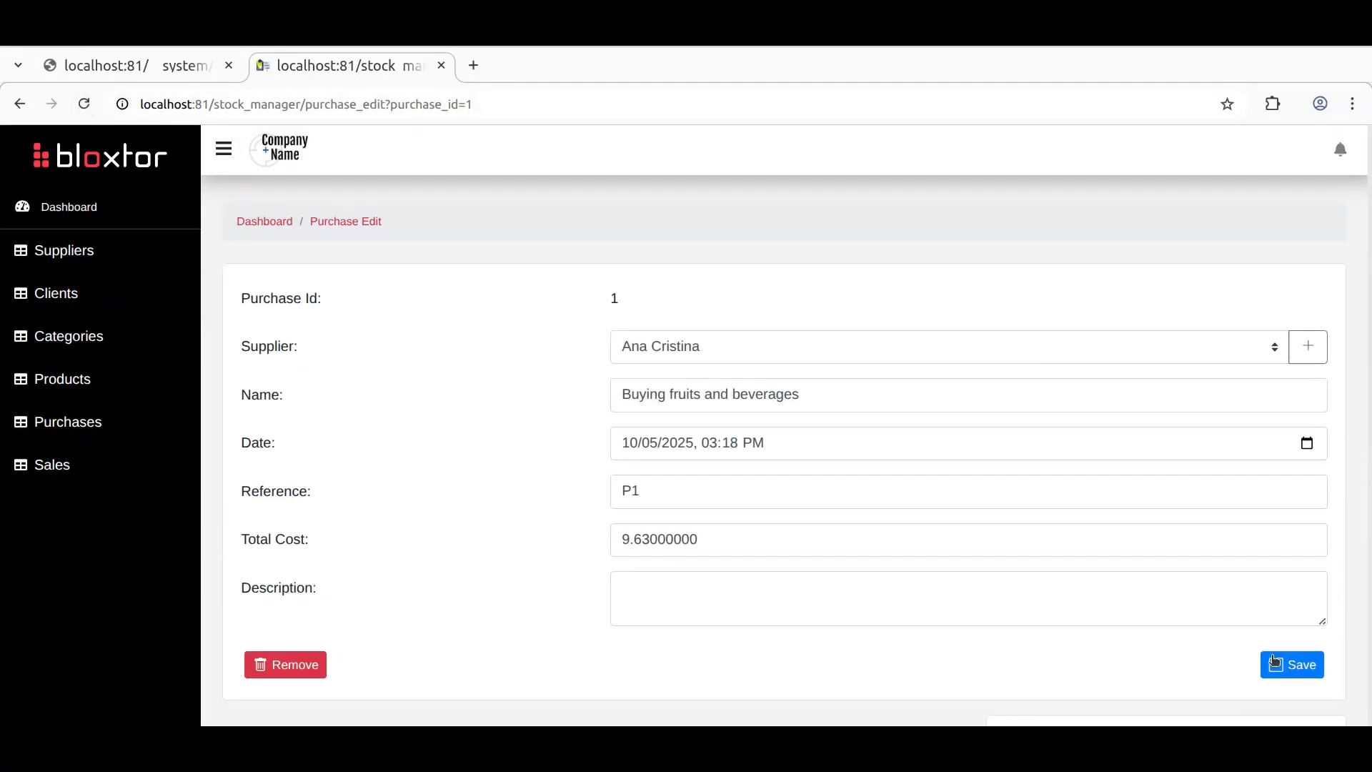
left_click(1211, 489)
left_click(1191, 529)
left_click(1180, 530)
left_click(1173, 571)
scroll(1174, 567, "down", 3)
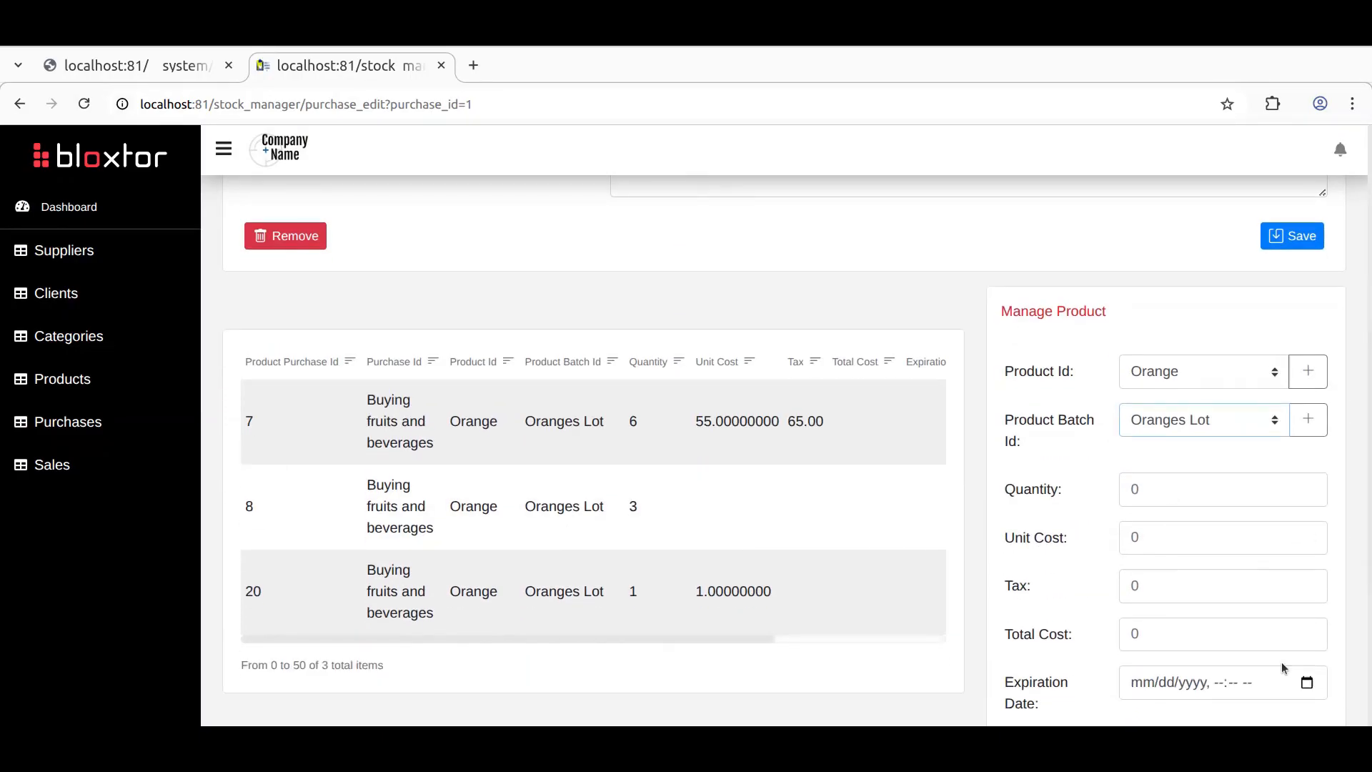
scroll(1283, 578, "down", 5)
left_click(1298, 541)
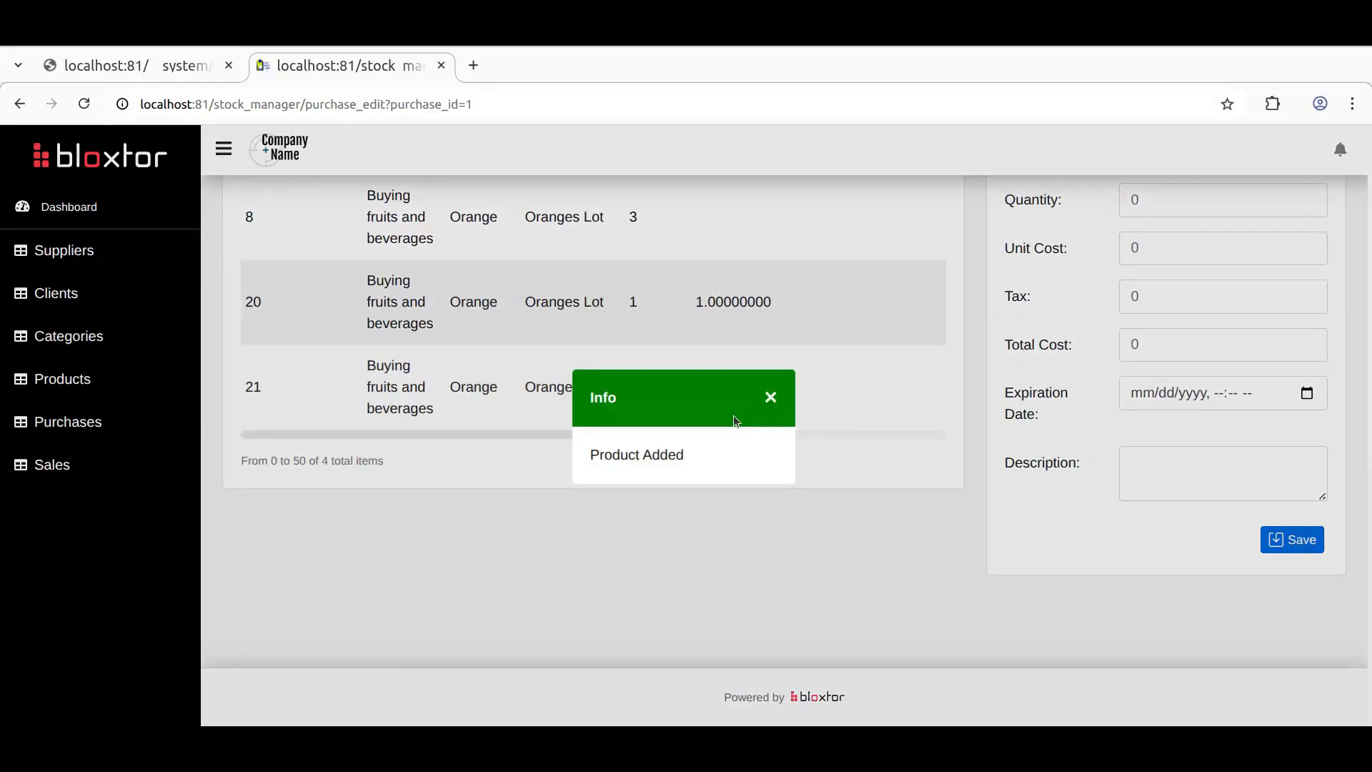
left_click(770, 398)
scroll(1035, 443, "up", 3)
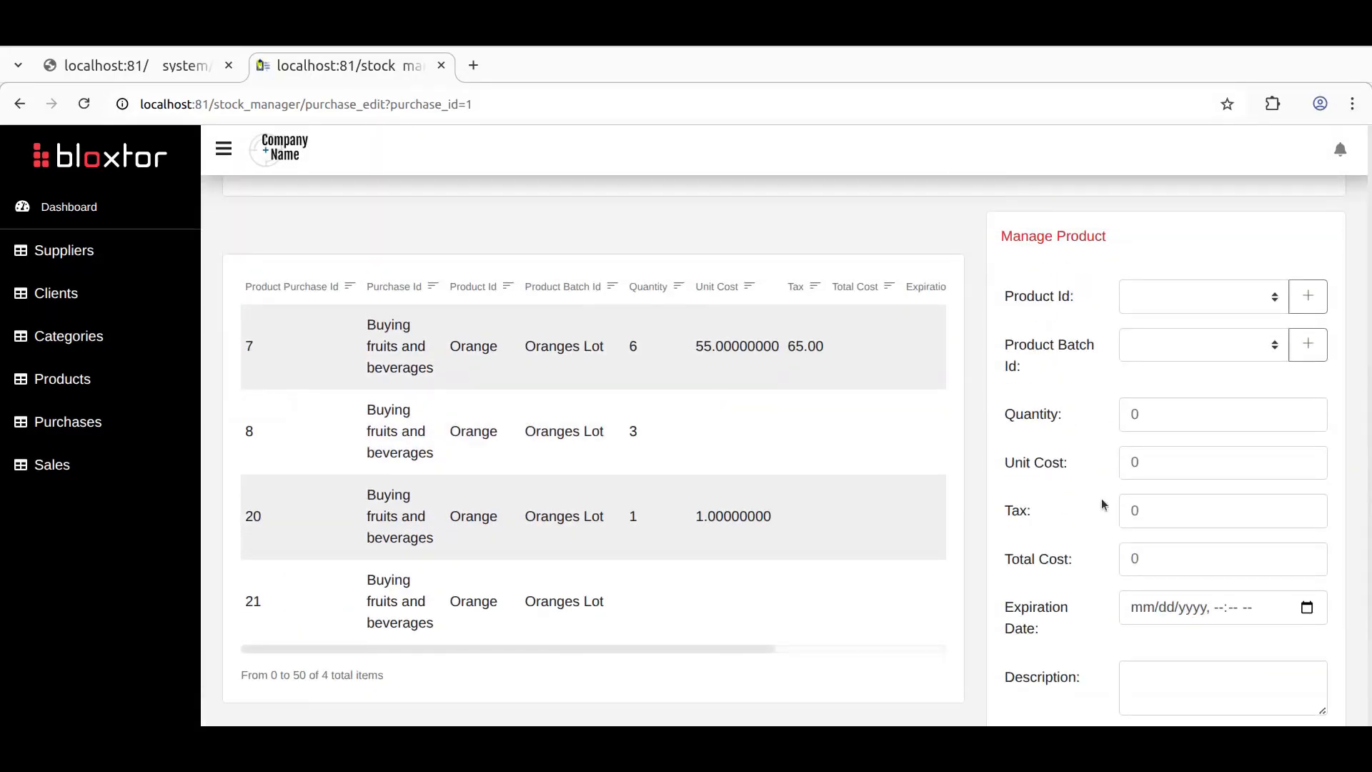
Step: Remove the last three Orange products from the purchase's product list and dismiss the notification
scroll(971, 439, "down", 3)
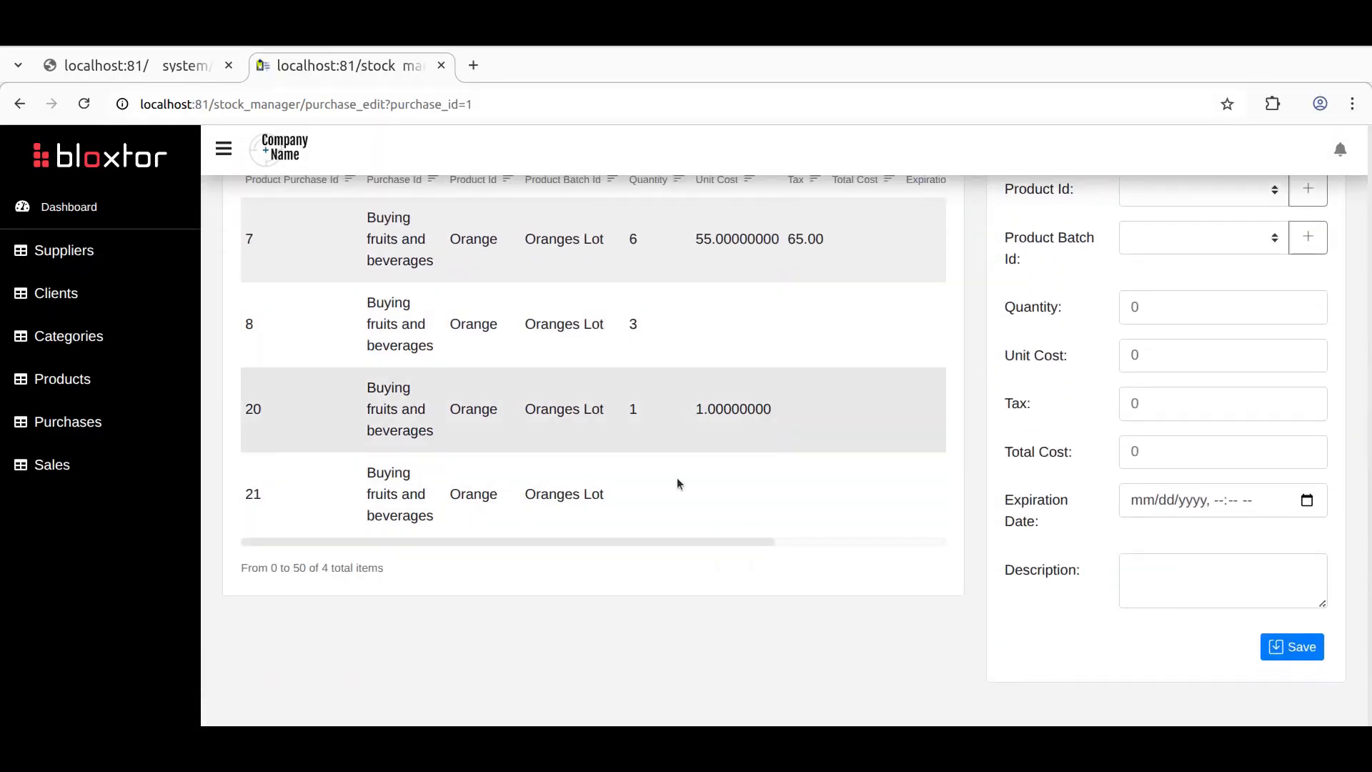
left_click(804, 542)
left_click(904, 506)
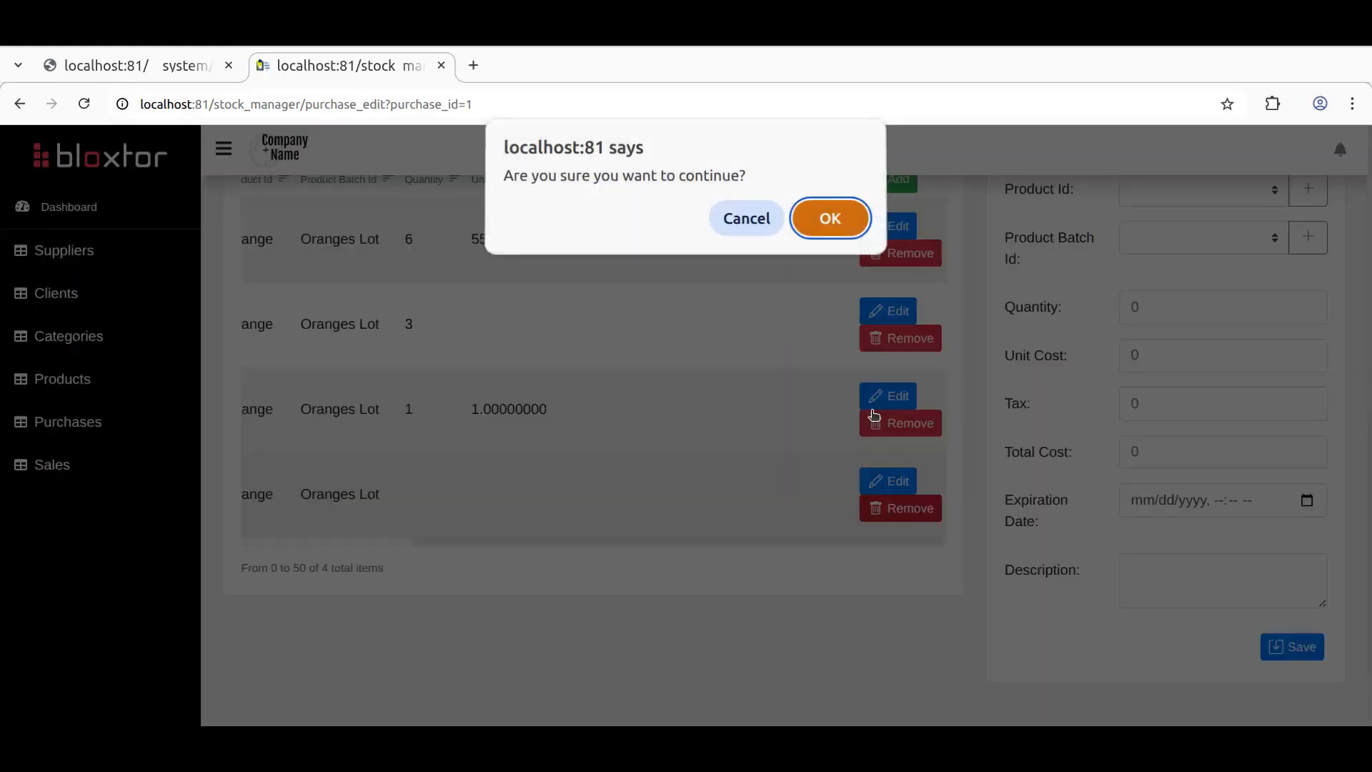
left_click(827, 217)
left_click(921, 435)
left_click(910, 426)
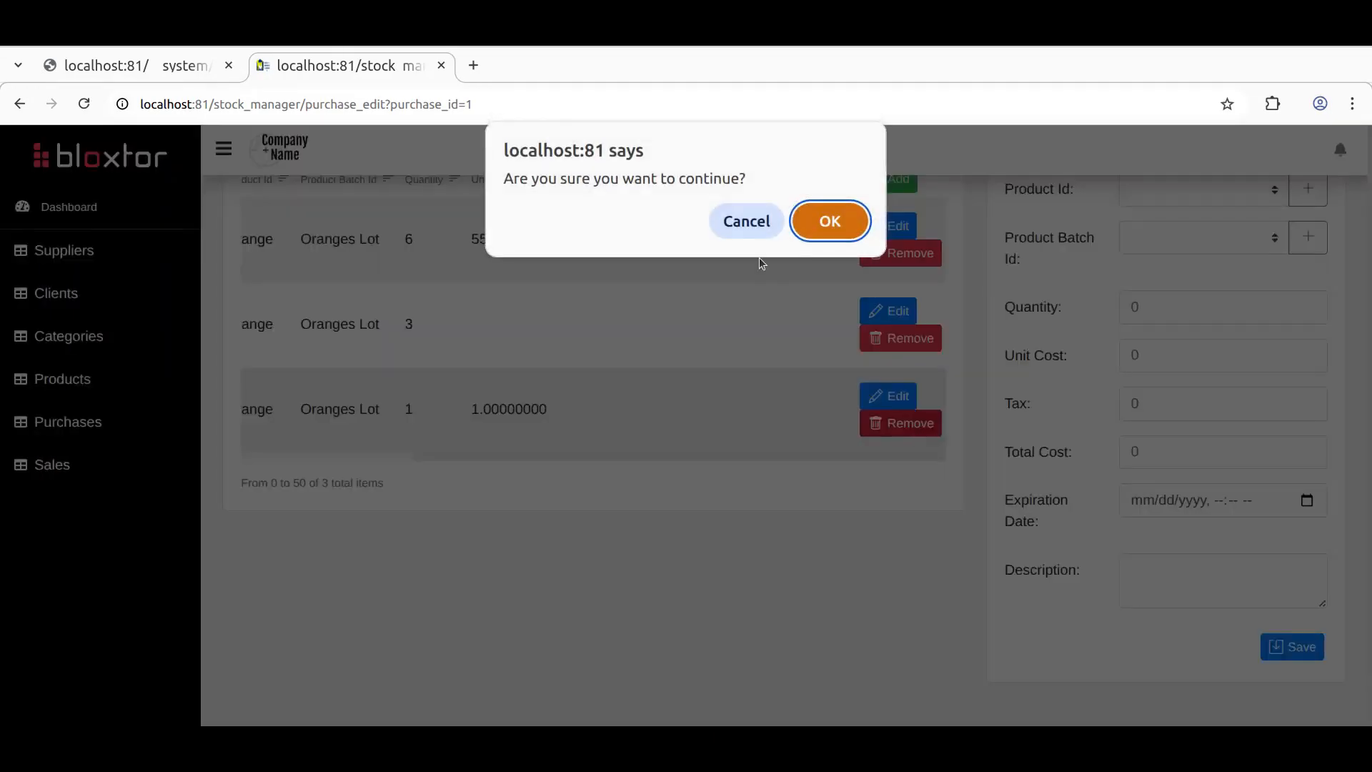
left_click(836, 217)
left_click(894, 341)
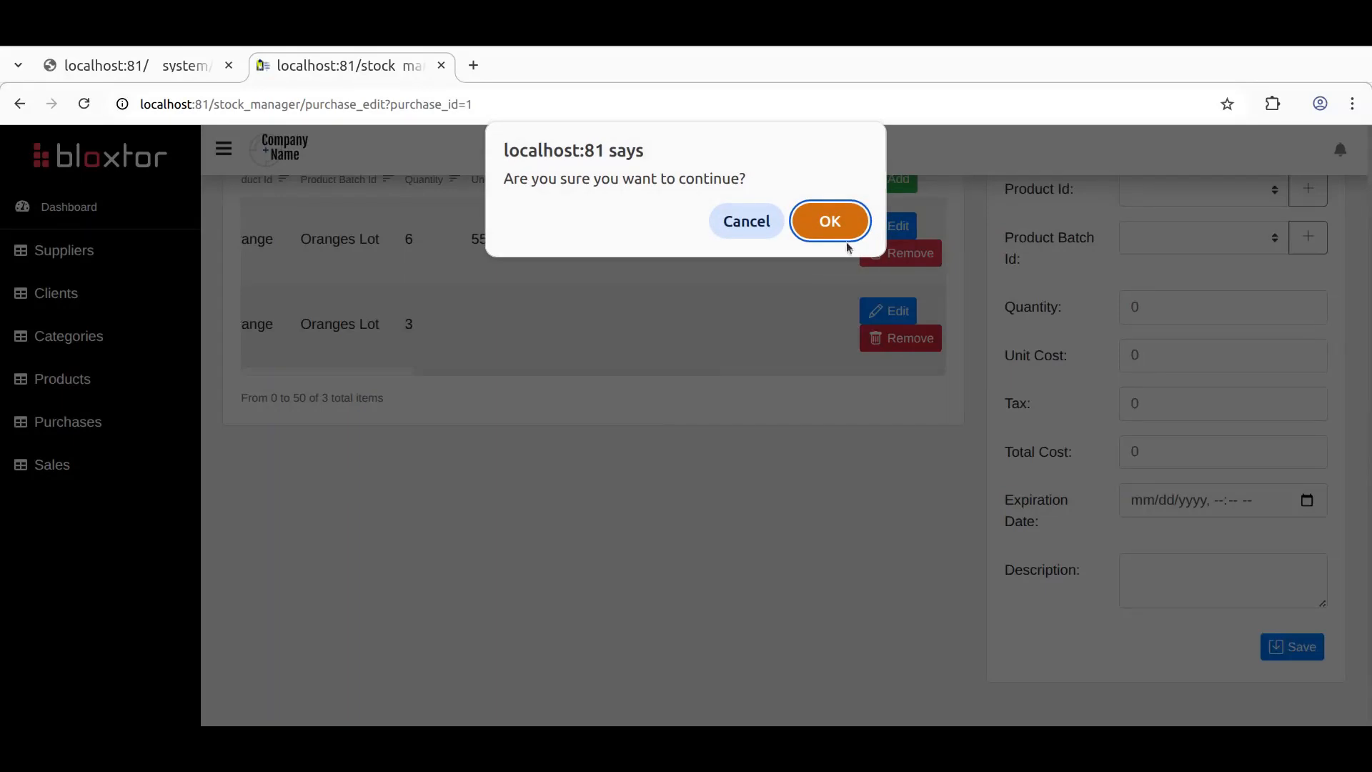
left_click(830, 221)
scroll(854, 464, "up", 4)
left_click(770, 398)
Step: Remove the one remaining product, with quantity 6, to empty the list, and dismiss the notification
left_click(902, 574)
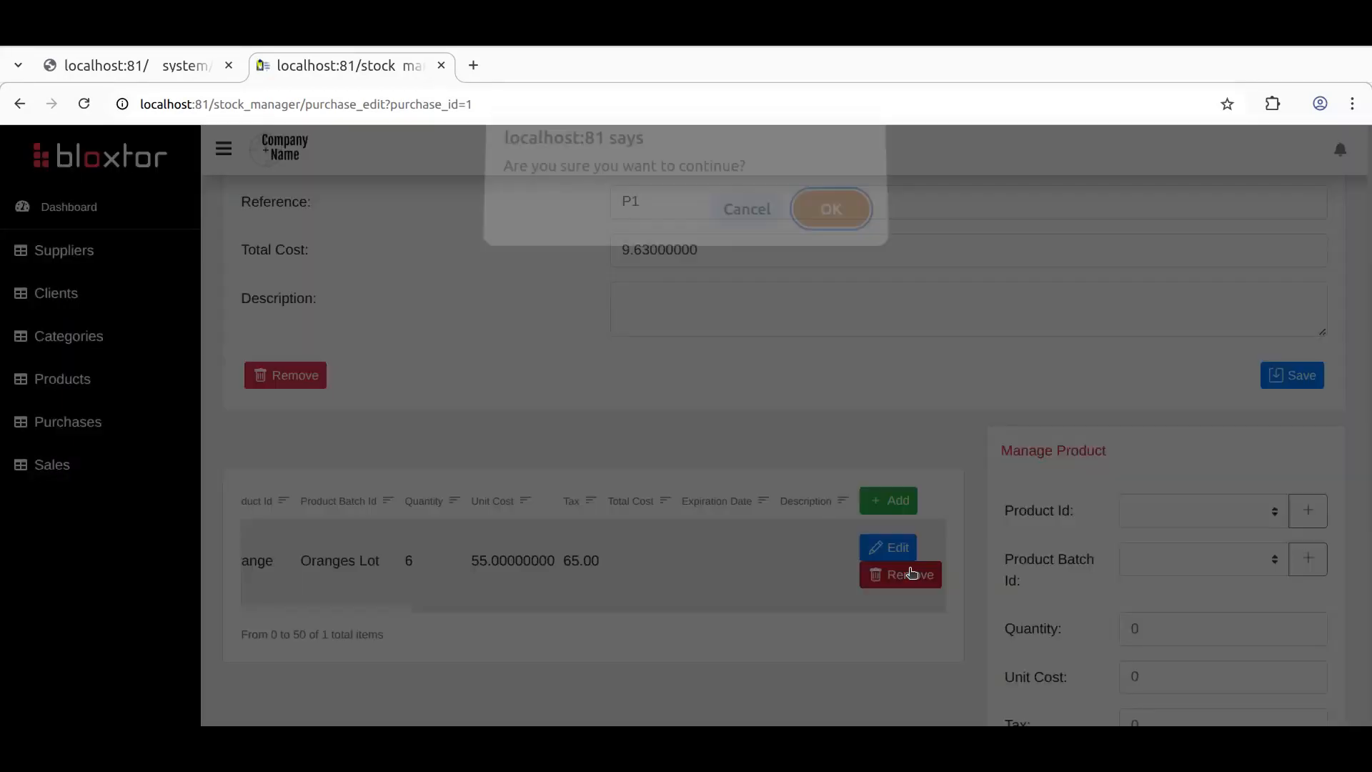
left_click(844, 218)
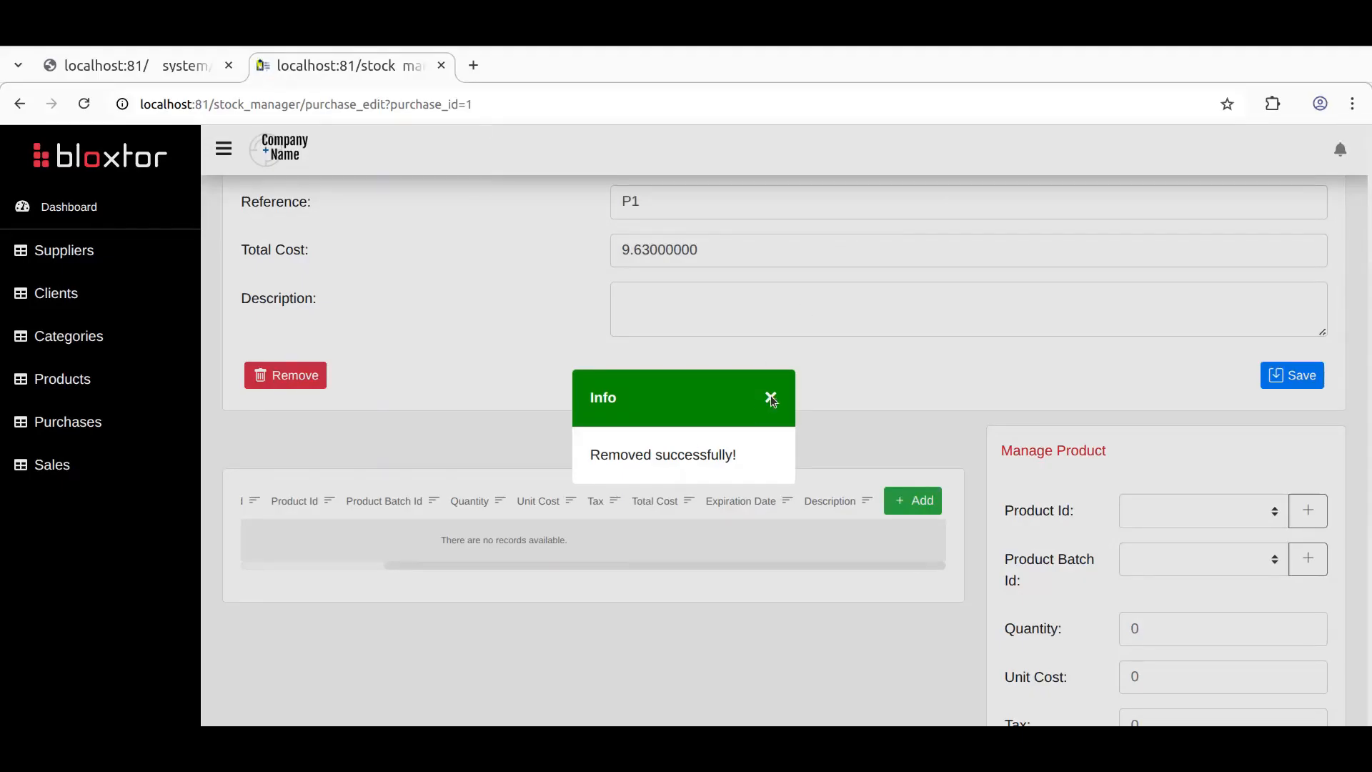
left_click(771, 397)
left_click_drag(772, 563, 816, 572)
scroll(808, 371, "up", 3)
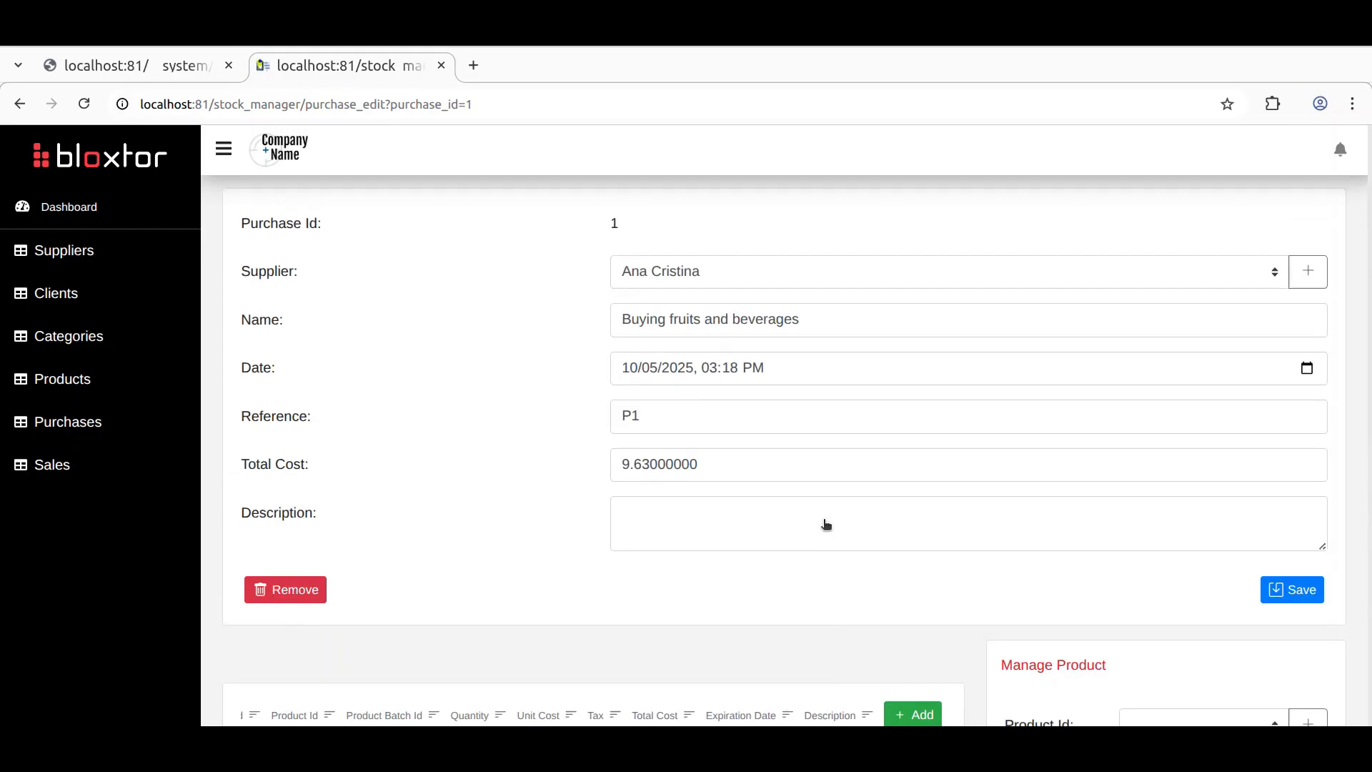
scroll(826, 525, "up", 1)
Step: Fill the Manage Product form with Orange, Oranges Lot, quantity 1 and unit cost 1
scroll(933, 548, "down", 6)
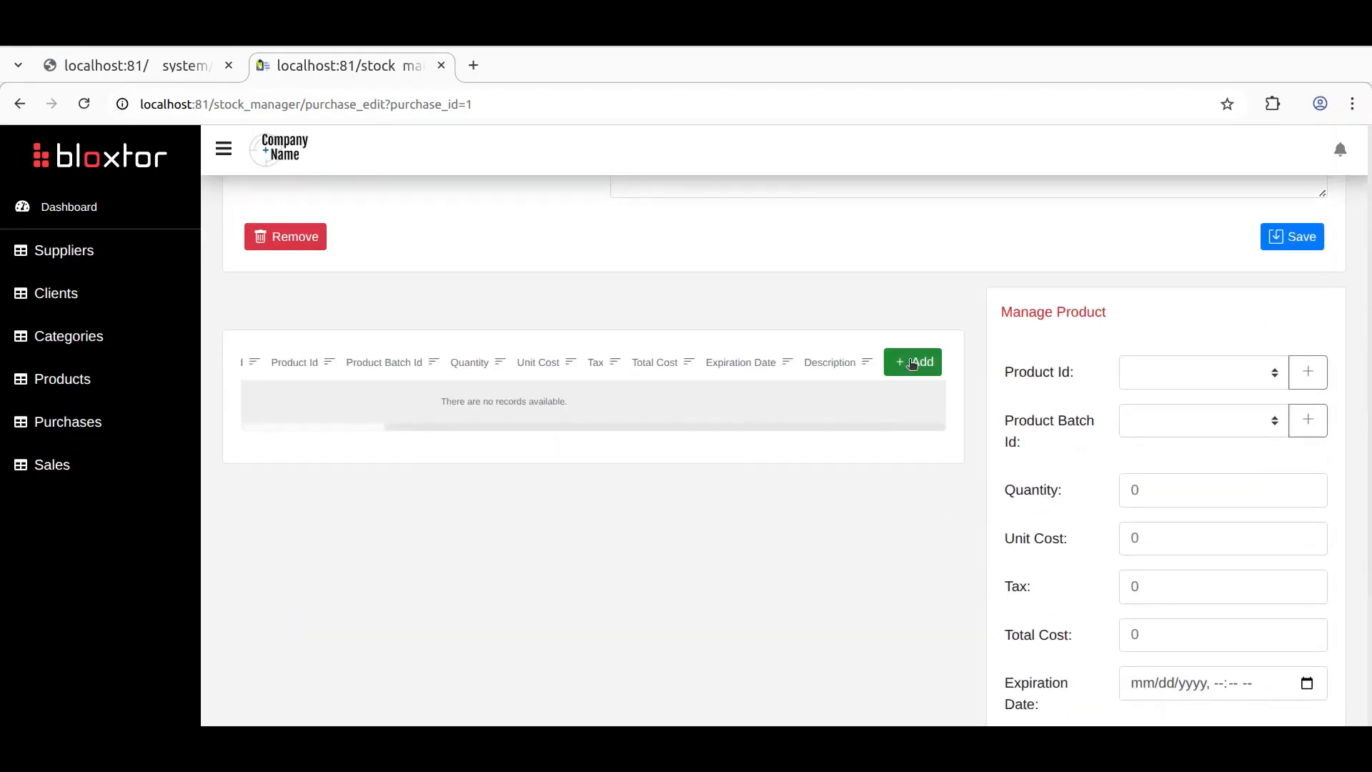
left_click(1251, 378)
left_click(1185, 414)
left_click(1184, 422)
left_click(1189, 471)
left_click(1312, 486)
left_click(1308, 534)
Step: Set the expiration date to October 30, 2025, 11:28 AM, save the product, and dismiss the notification
scroll(1310, 589, "down", 3)
left_click(1307, 576)
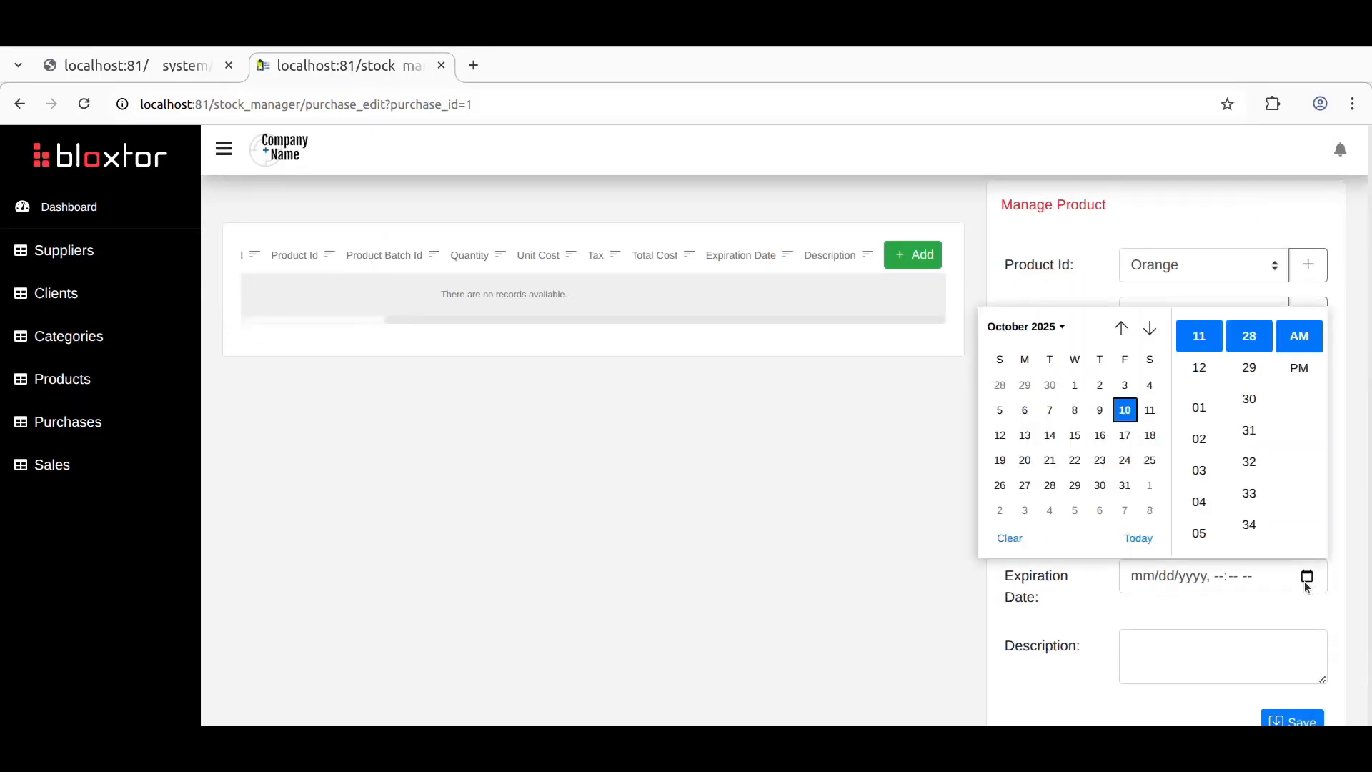
left_click(1100, 485)
left_click(1298, 720)
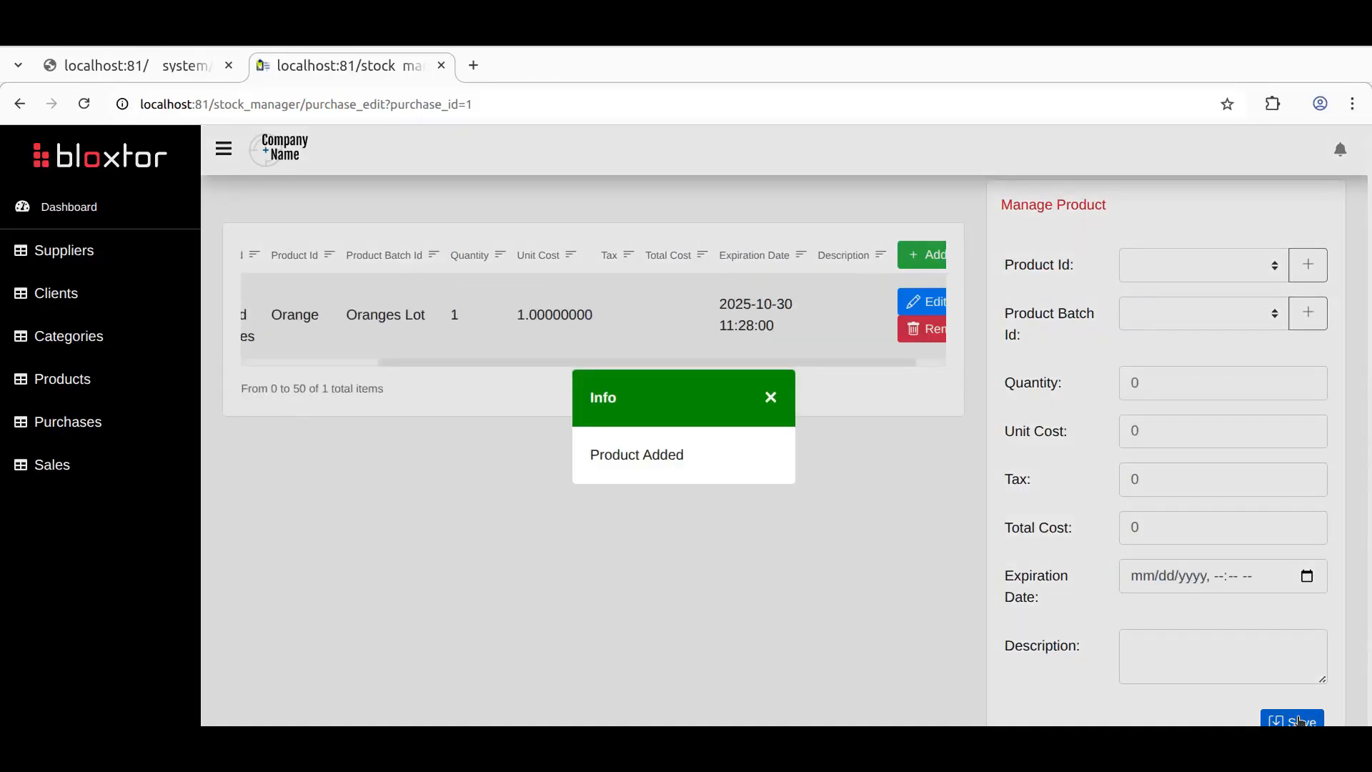
left_click(771, 398)
scroll(662, 438, "up", 6)
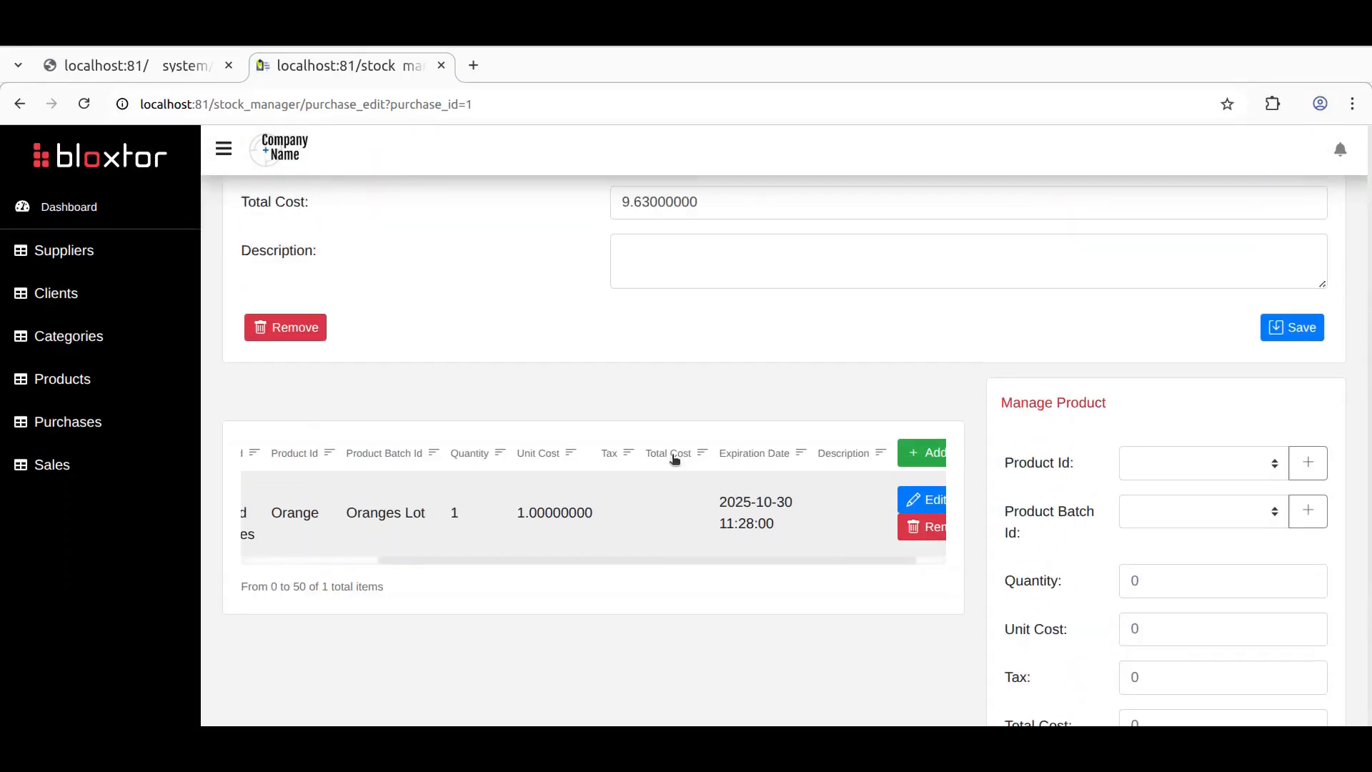
scroll(457, 392, "up", 1)
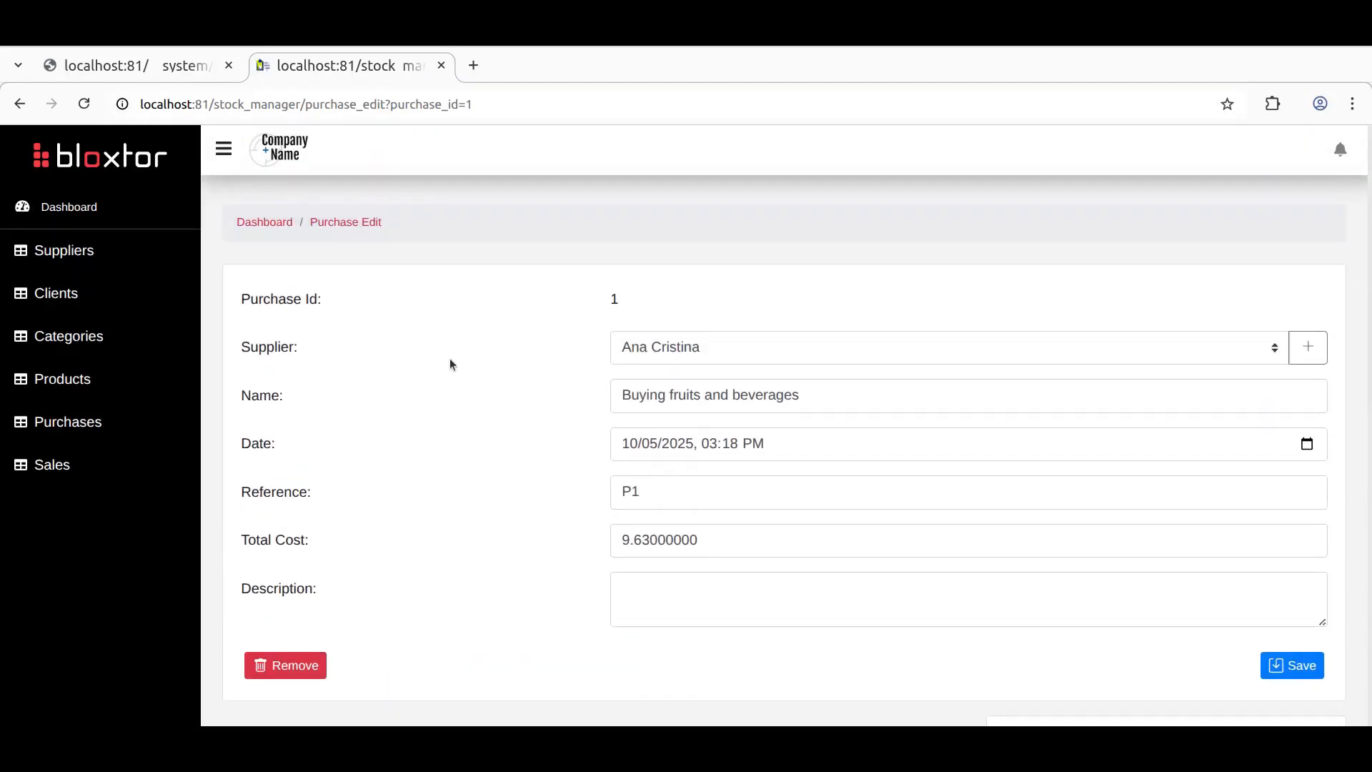
Step: Open the purchase "Buying fruits - almost expired" for editing and review its details and product list
left_click(84, 420)
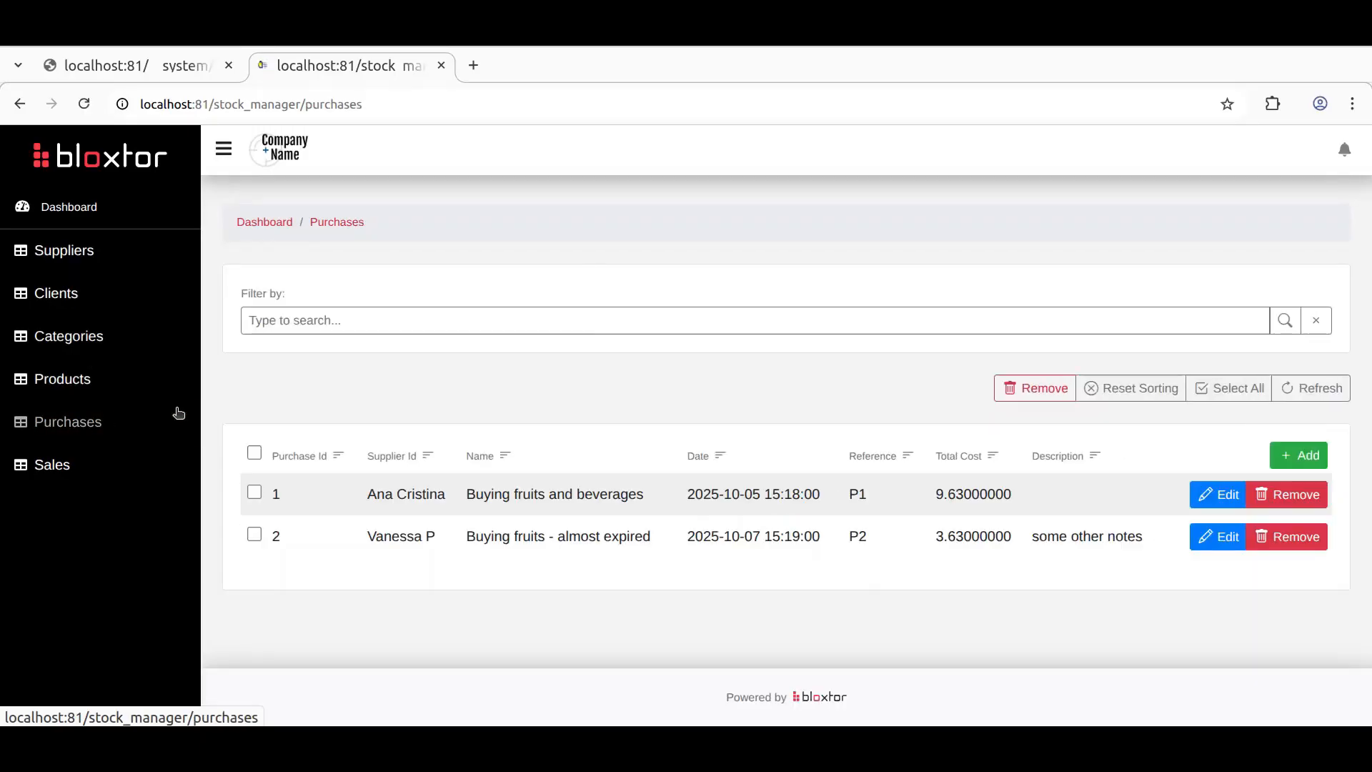
left_click(1213, 537)
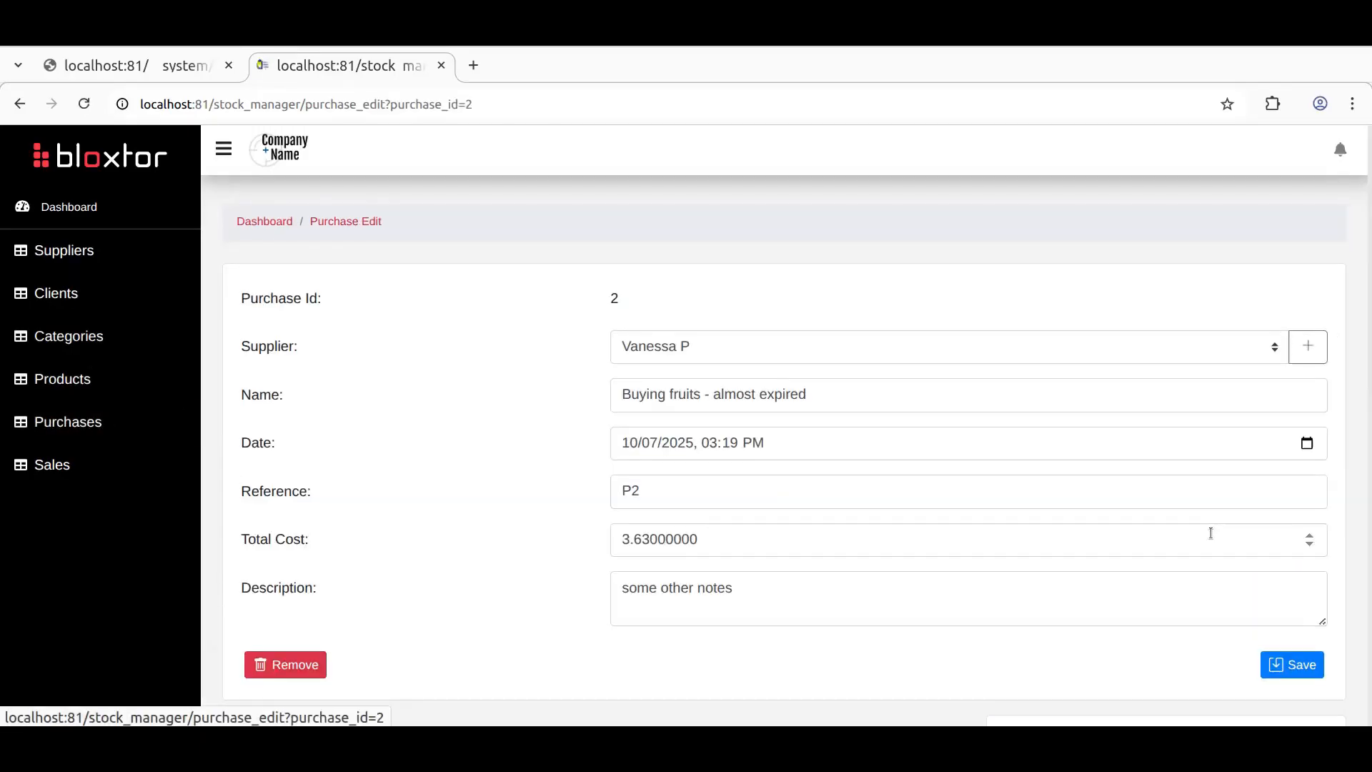
scroll(555, 447, "down", 5)
scroll(555, 448, "up", 5)
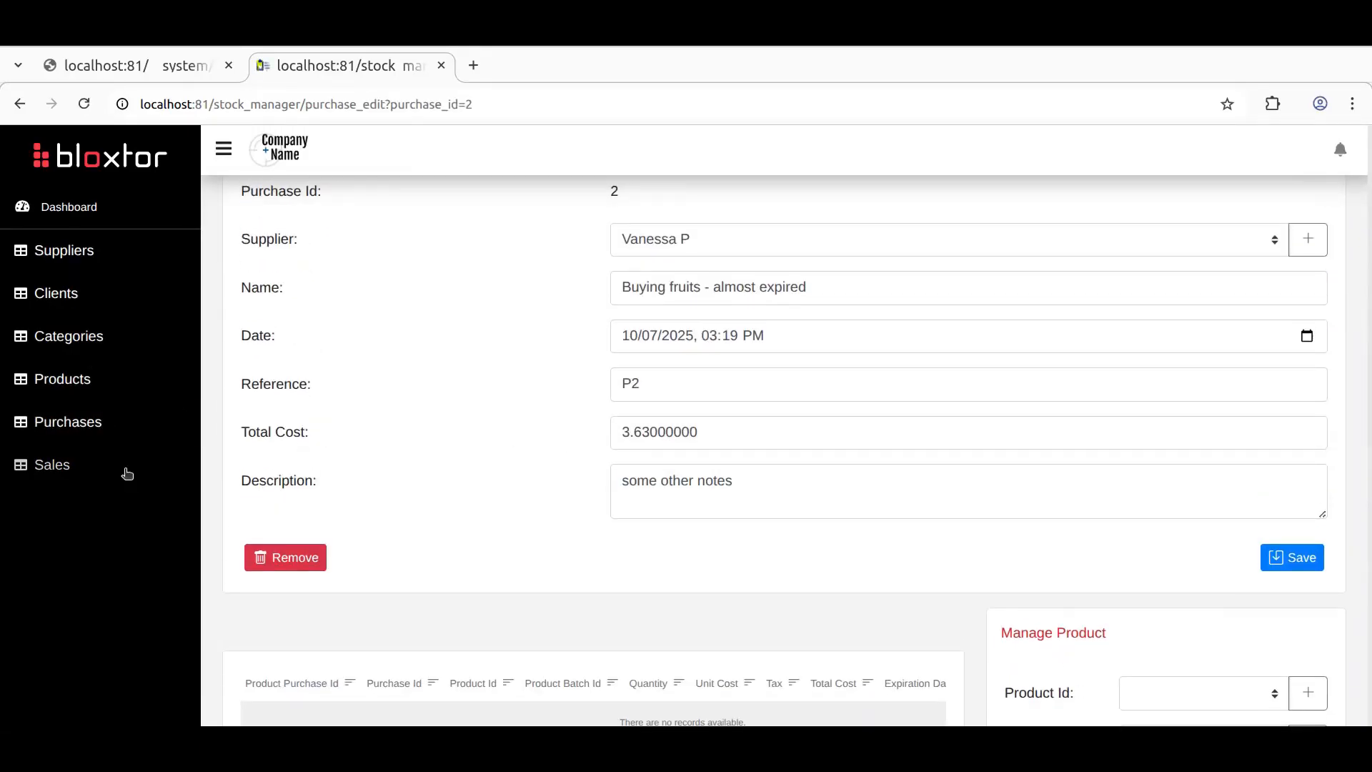
Step: Open the purchase "Buying fruits and beverages" for editing and examine its details, product list and Manage Product form
left_click(79, 419)
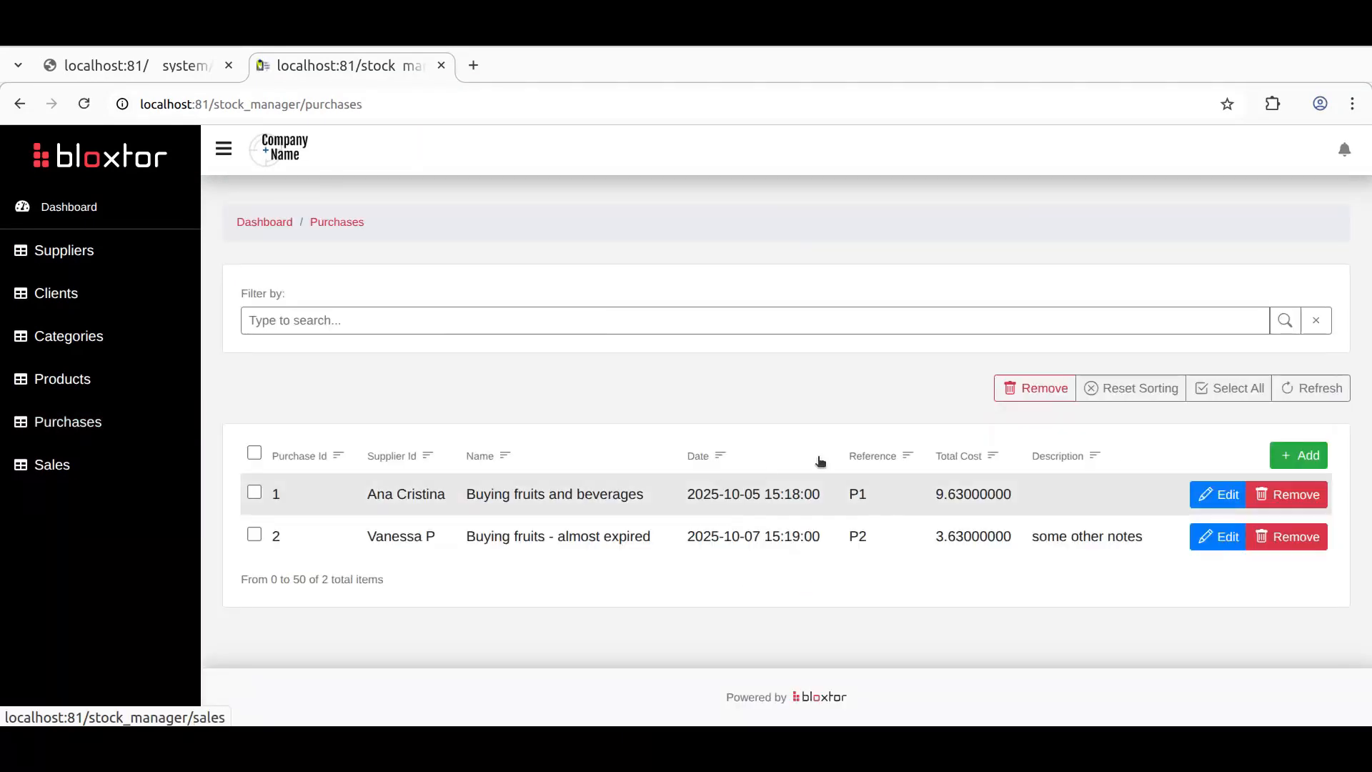
left_click(1218, 491)
scroll(494, 486, "down", 5)
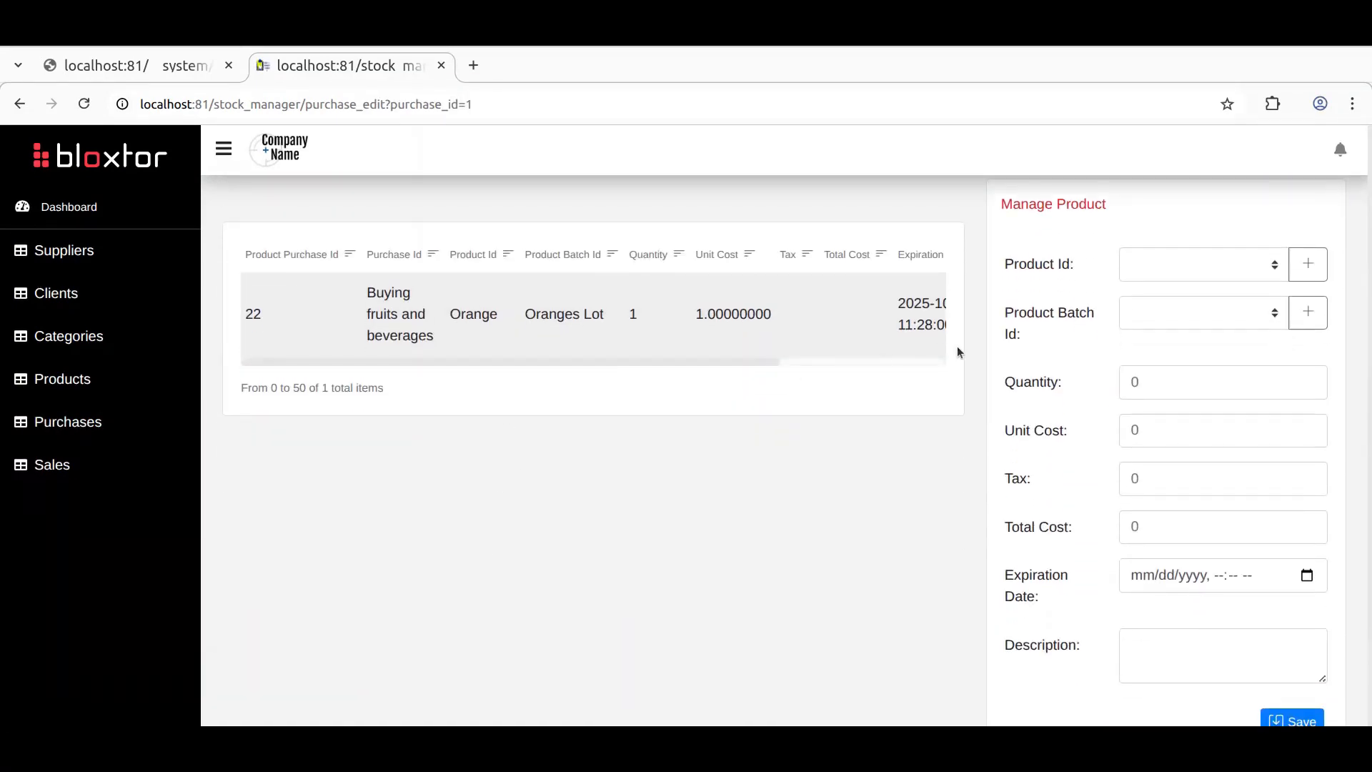
scroll(961, 429, "up", 2)
scroll(913, 294, "down", 5)
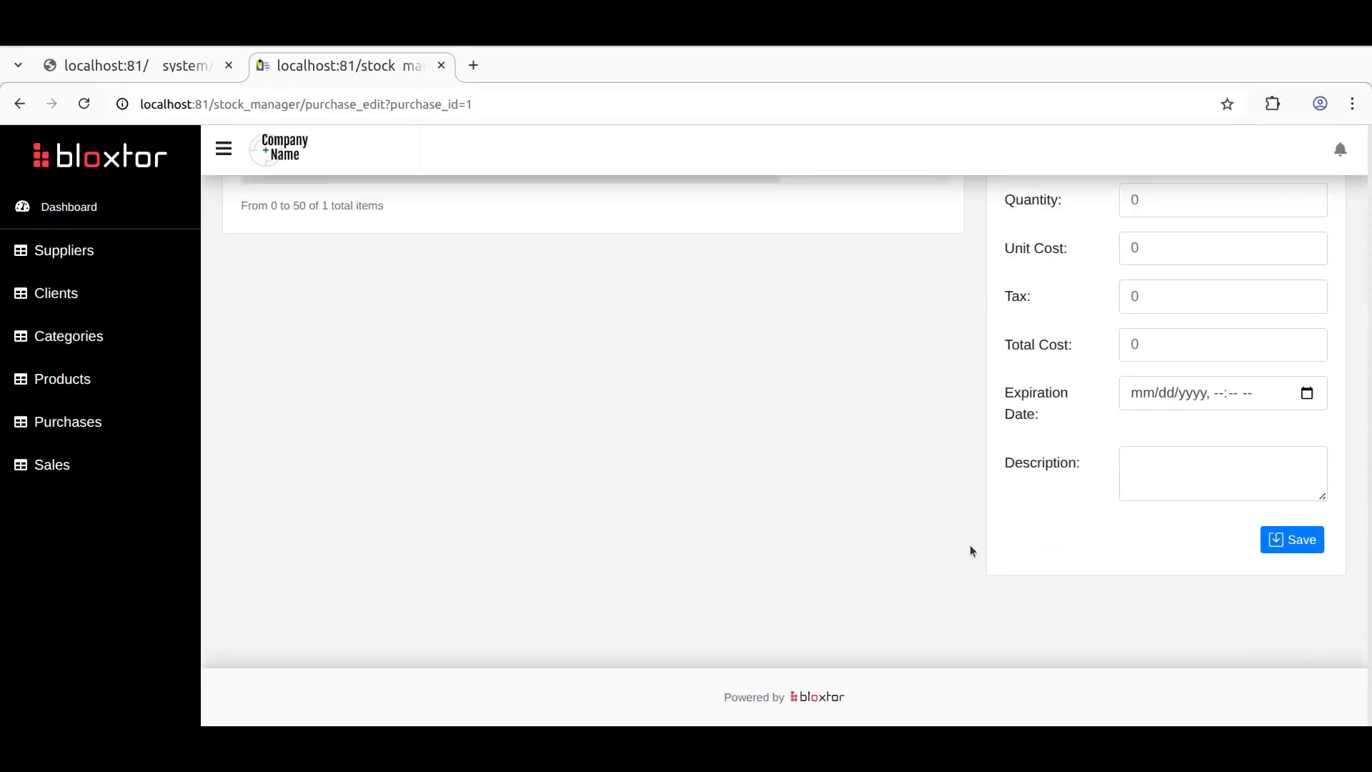
scroll(968, 544, "up", 6)
scroll(654, 445, "up", 3)
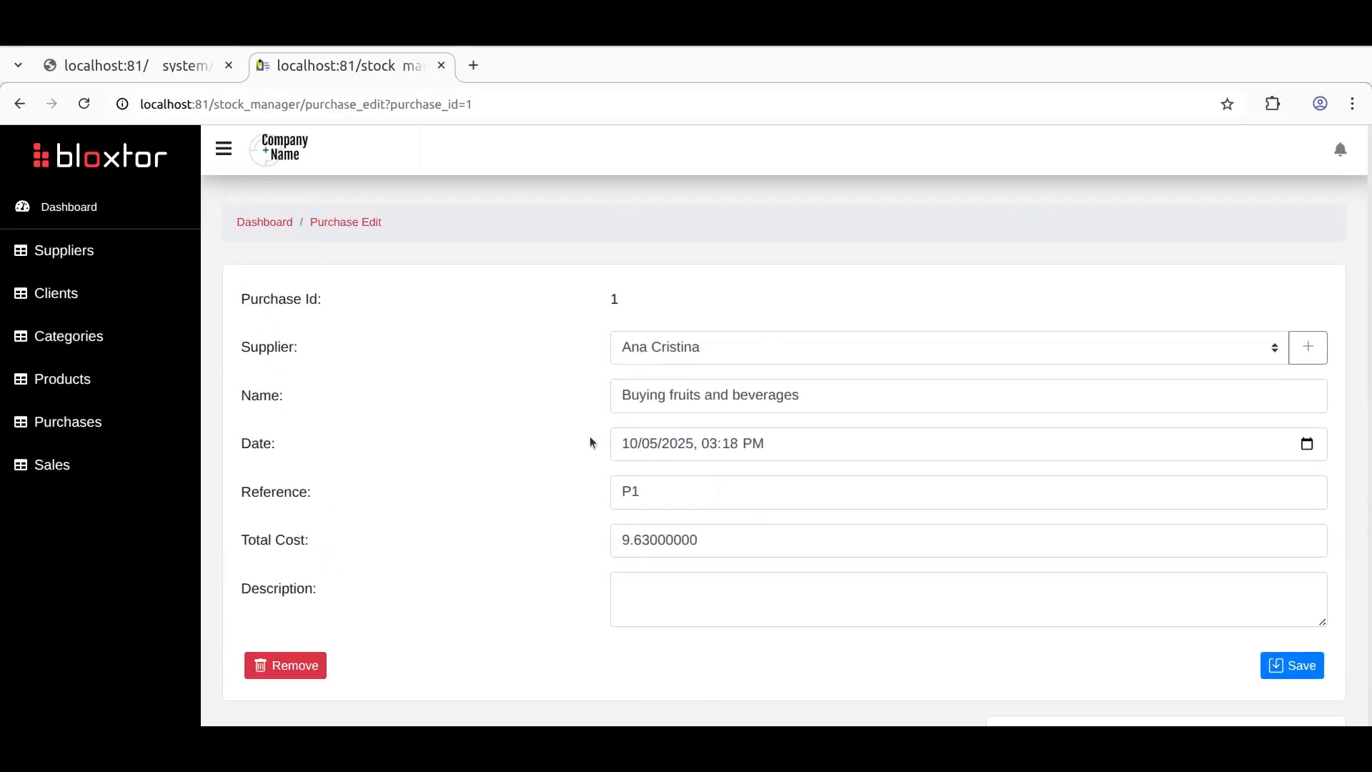
scroll(590, 441, "down", 8)
scroll(589, 442, "up", 8)
Step: Review the live site's Purchases, Products, Categories, Clients and Suppliers list pages
left_click(79, 433)
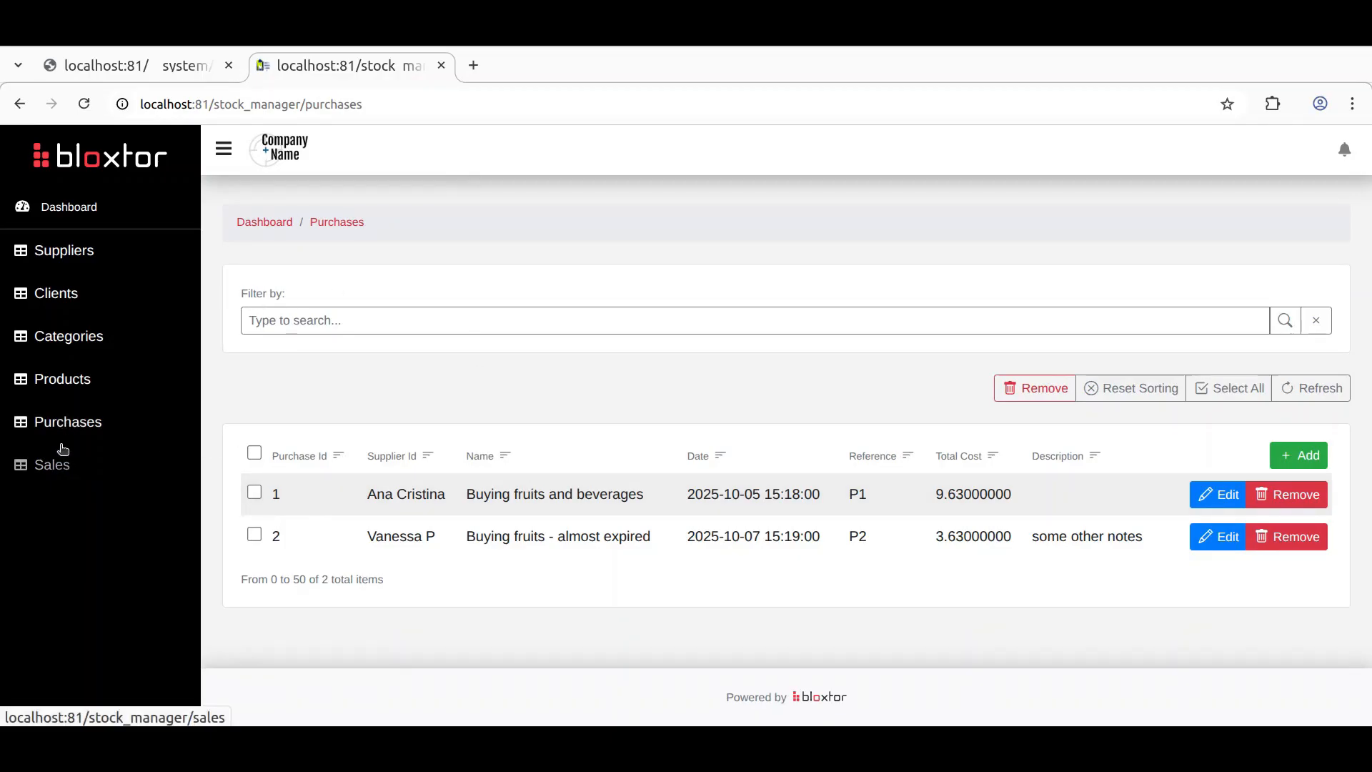
left_click(59, 389)
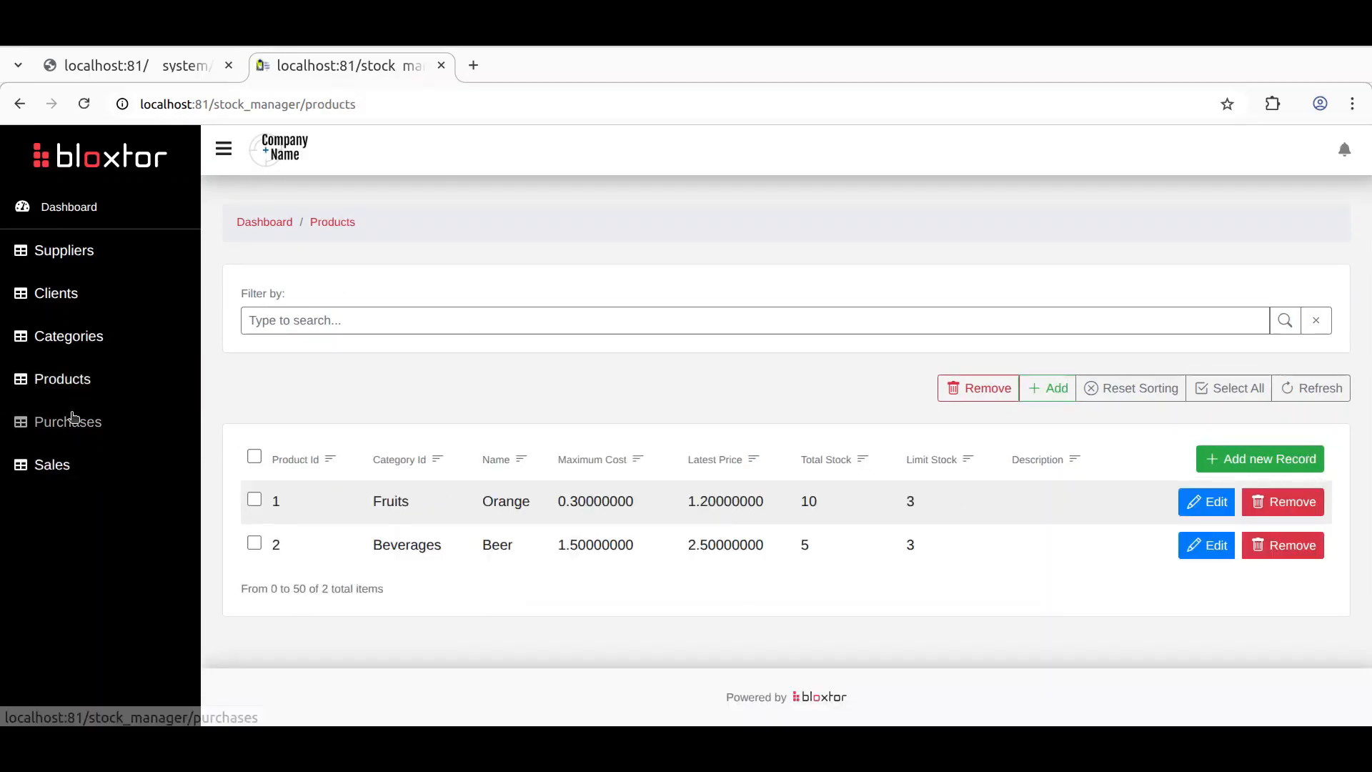
left_click(71, 419)
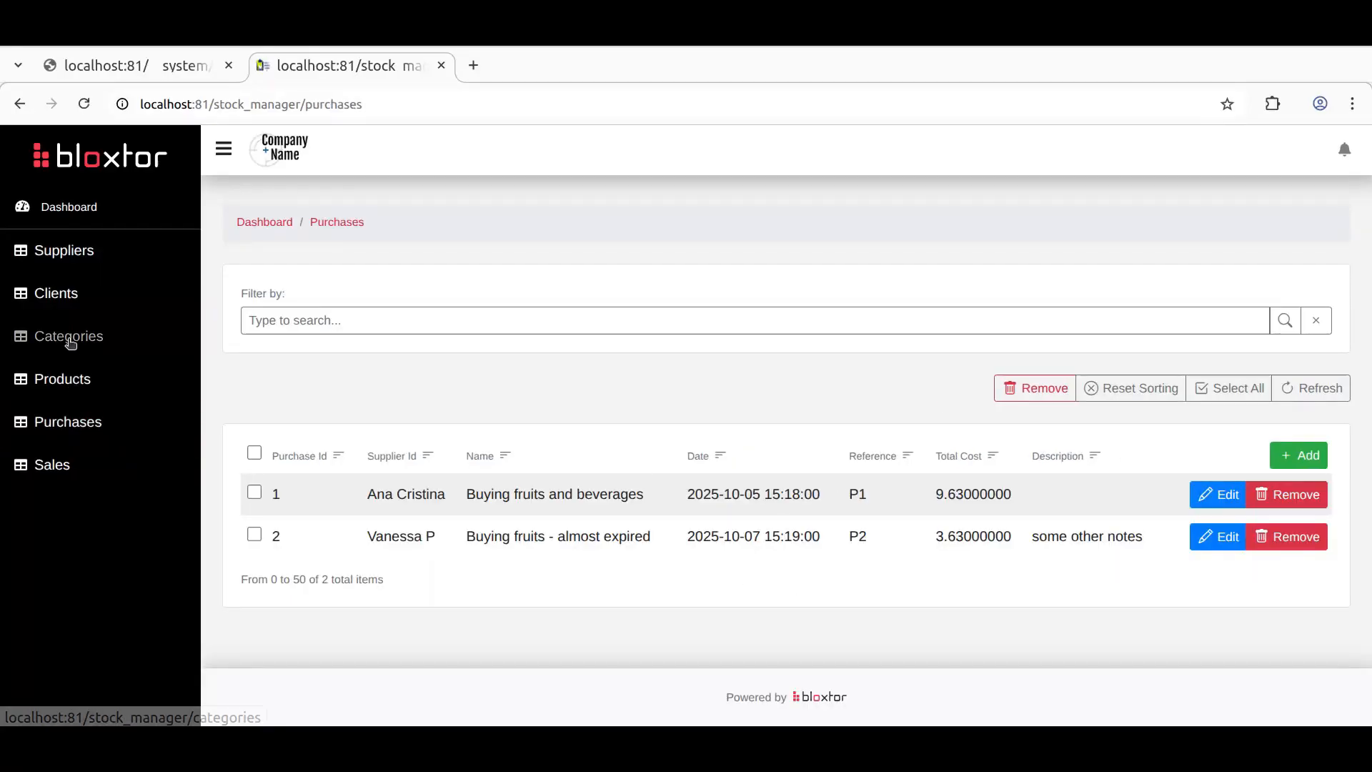
left_click(69, 341)
left_click(62, 303)
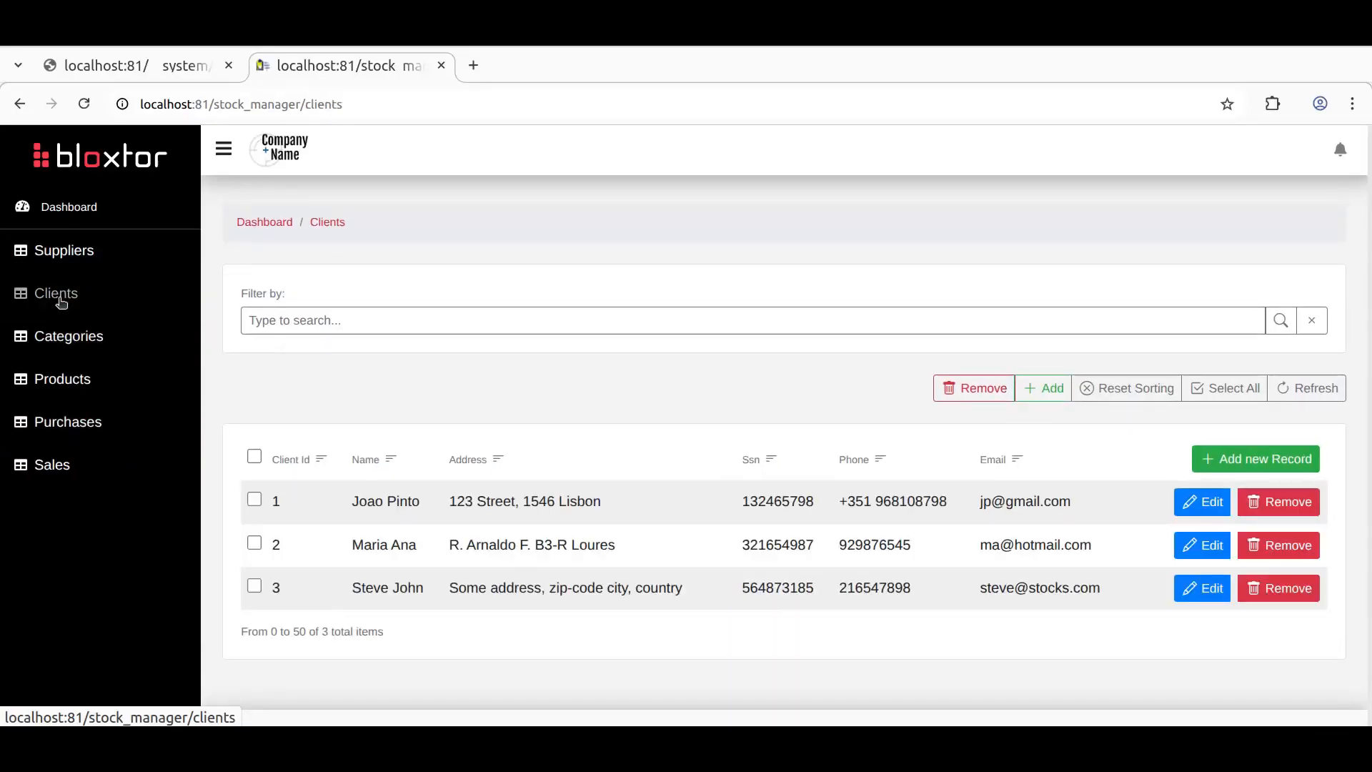
left_click(65, 258)
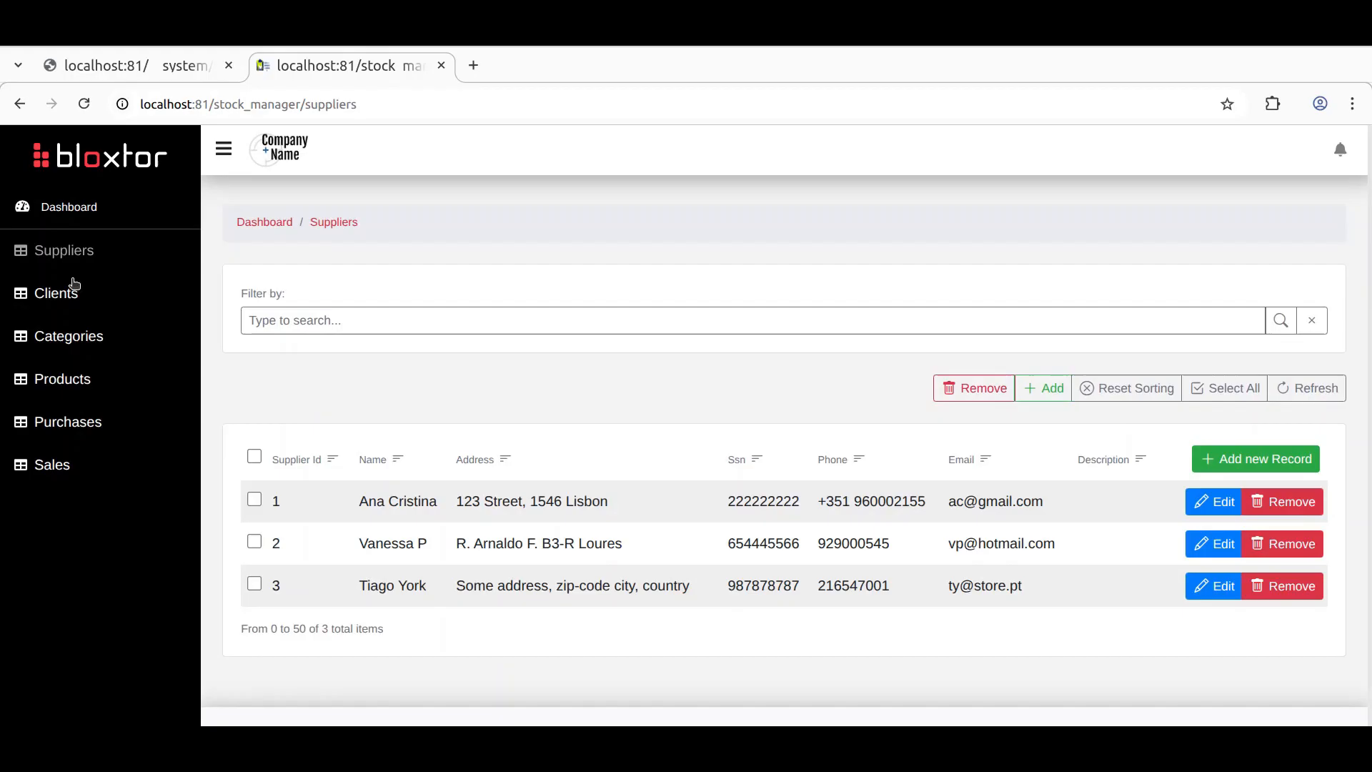
Step: View the edit form of the sale "selling stuffs", close it without changes, and return to the purchase_edit page editor
left_click(58, 466)
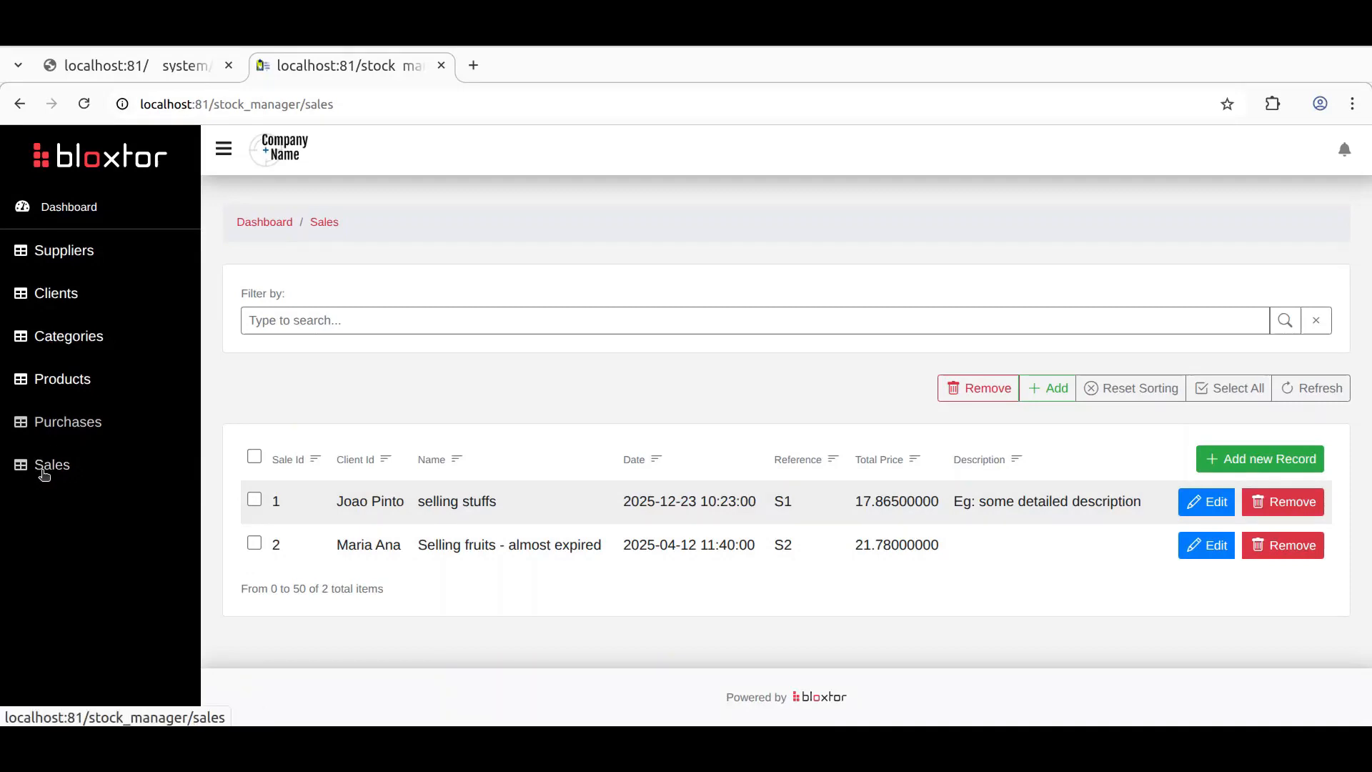
left_click(1216, 508)
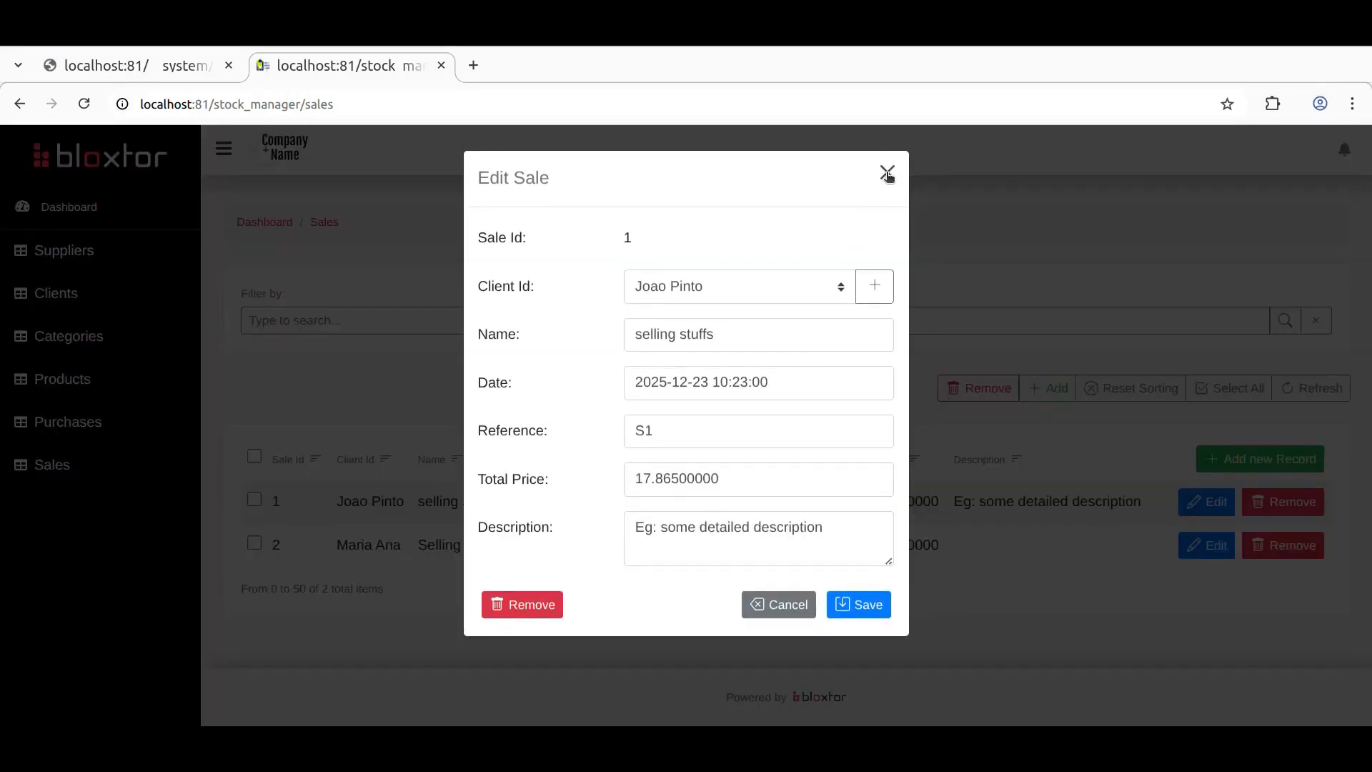
left_click(887, 174)
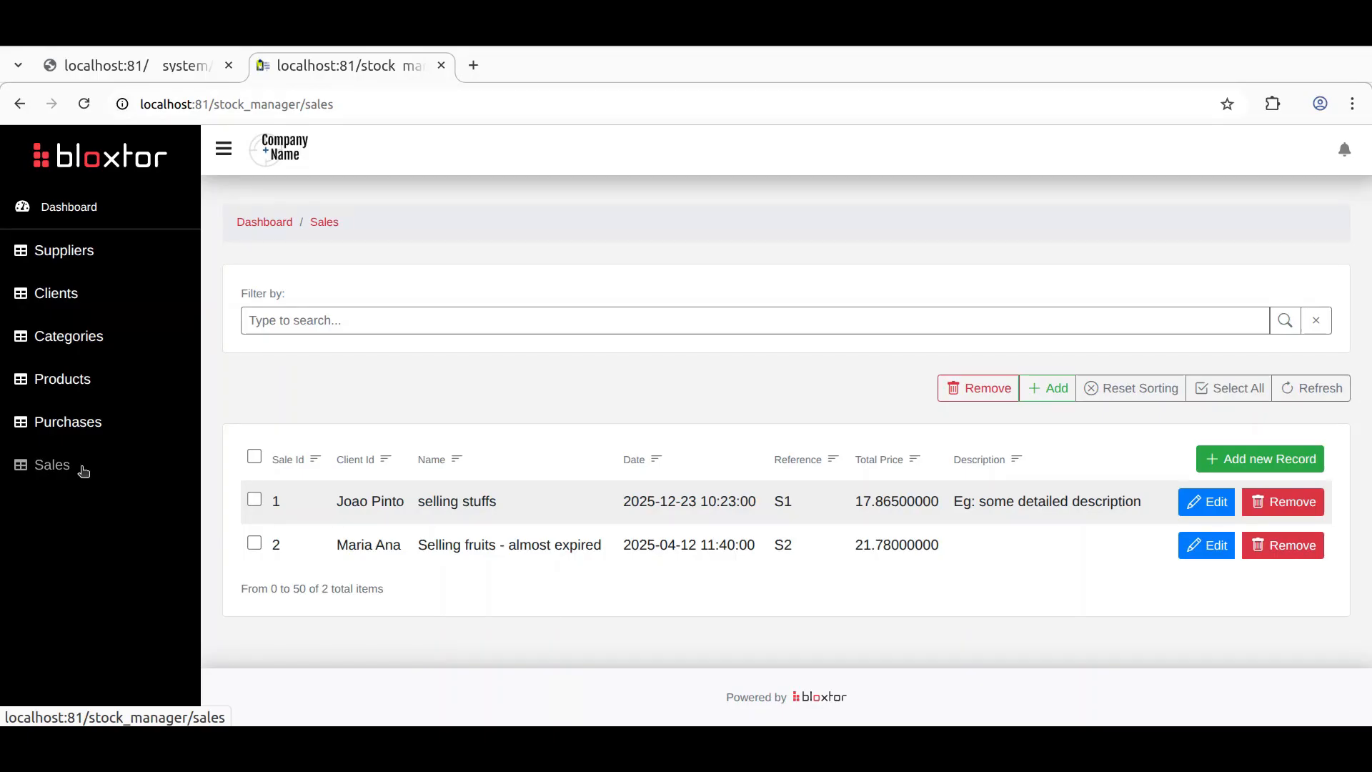
left_click(107, 65)
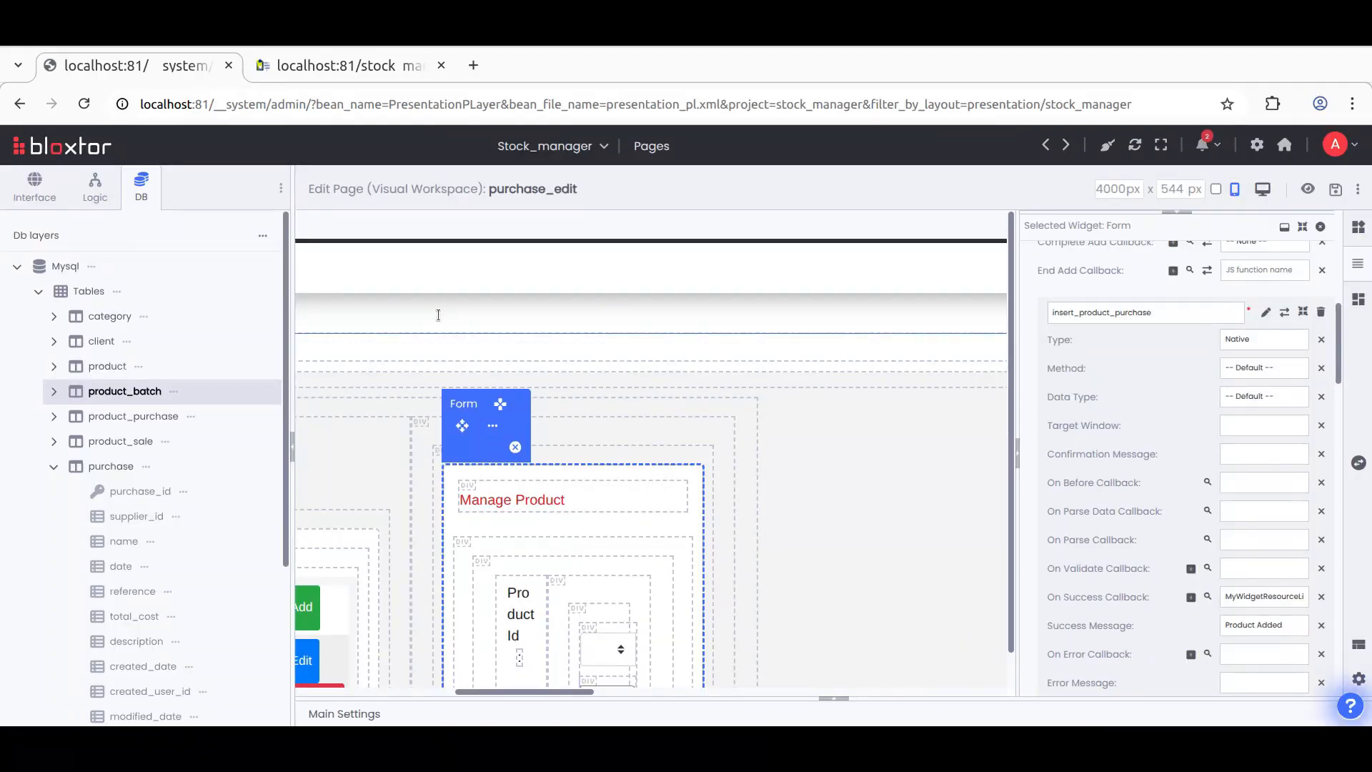